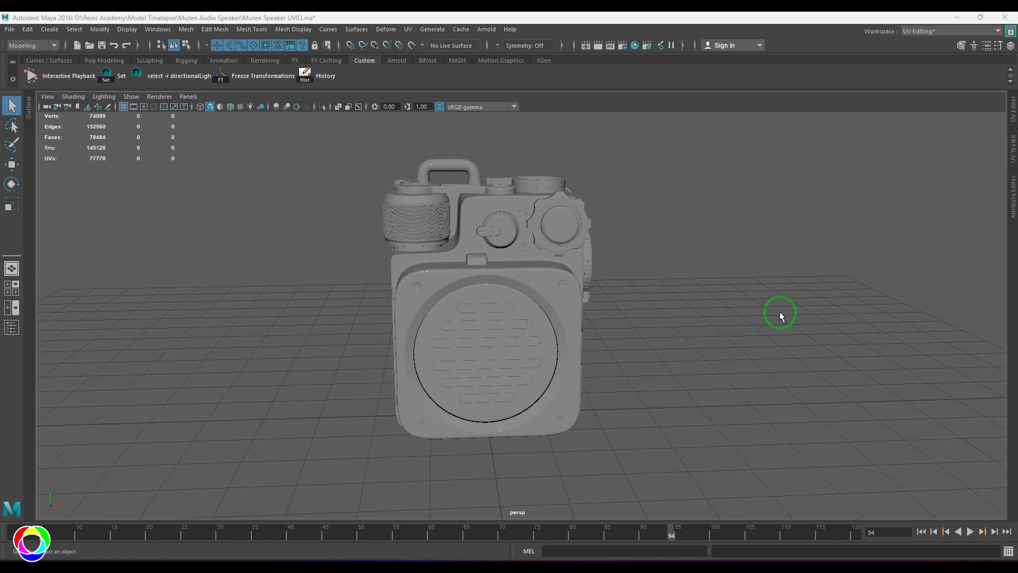
- Examine the speaker model in shaded and wireframe display, from the front and at an angle
alt+drag(759, 303, 281, 298)
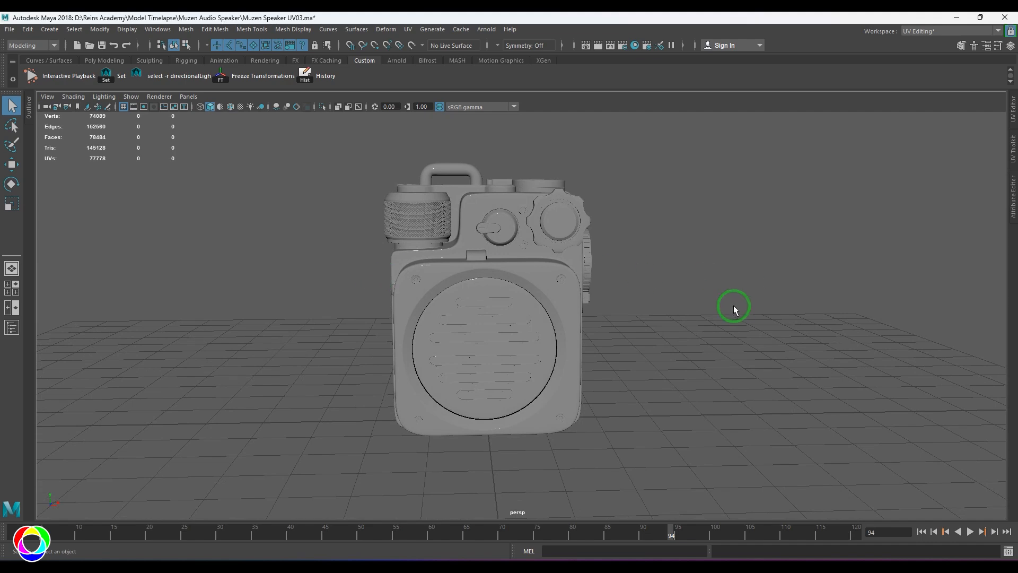
alt+drag(734, 304, 634, 319)
click(221, 106)
mouse_move(490, 356)
alt+mouse_down()
mouse_move(564, 336)
mouse_move(641, 343)
mouse_move(467, 353)
mouse_move(486, 316)
alt+mouse_up()
scroll(486, 316, up, 3)
alt+middle_drag(486, 316, 509, 336)
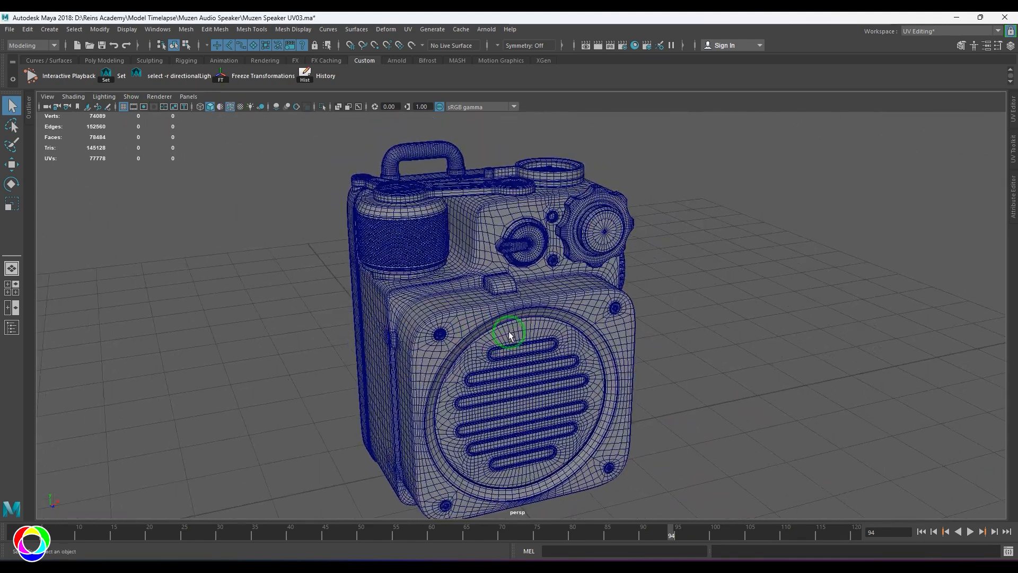
scroll(509, 336, up, 2)
click(231, 104)
alt+drag(385, 251, 532, 303)
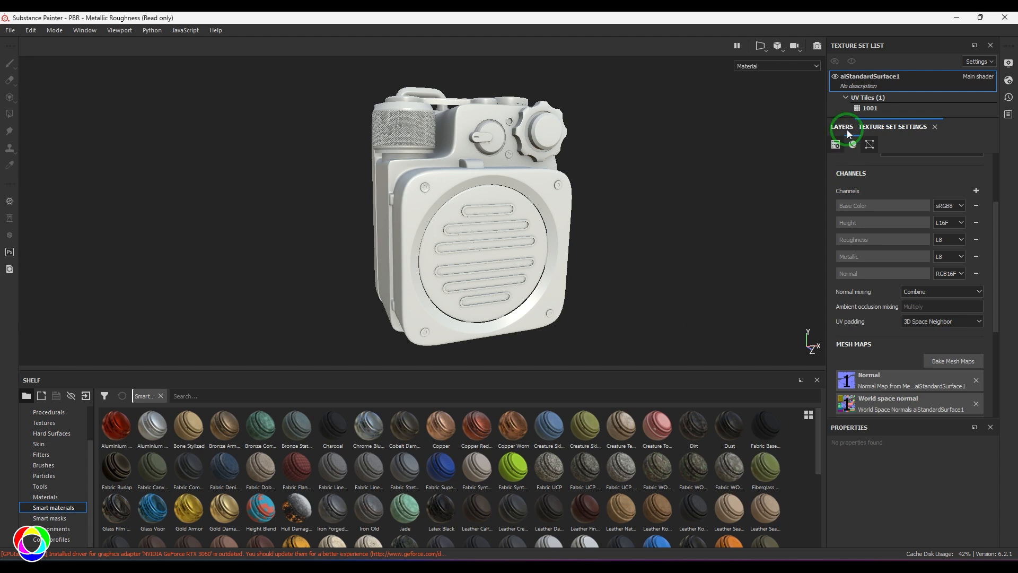
- In Substance Painter, bake all seven mesh maps of the speaker at an output size of 4096
scroll(933, 286, down, 1)
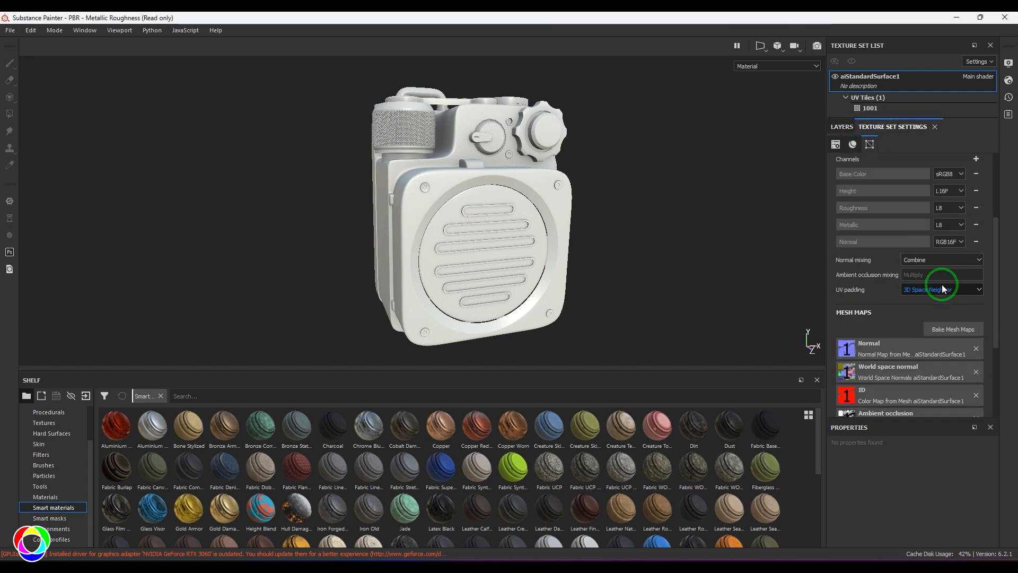
click(969, 332)
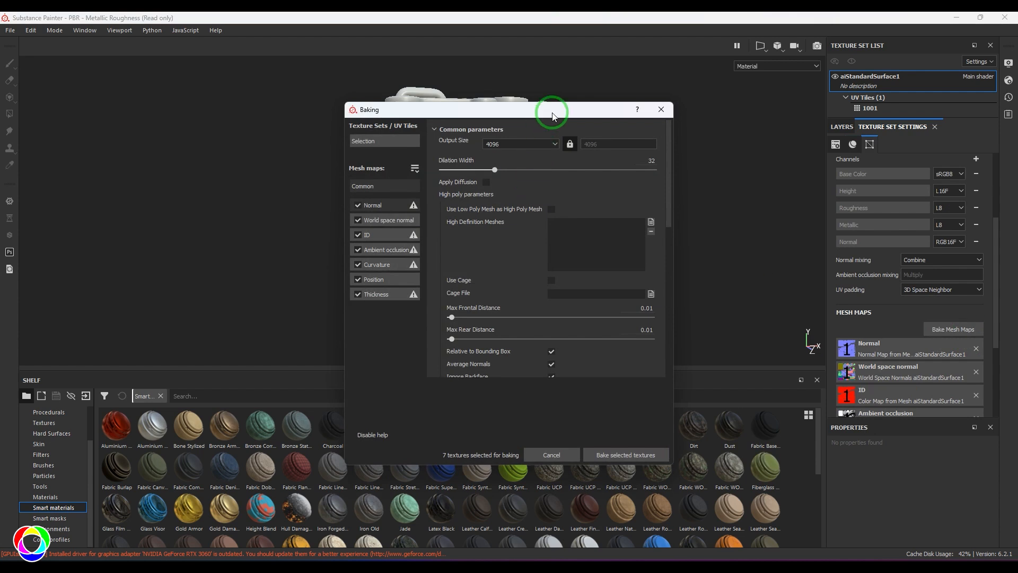
drag(550, 110, 650, 100)
click(469, 187)
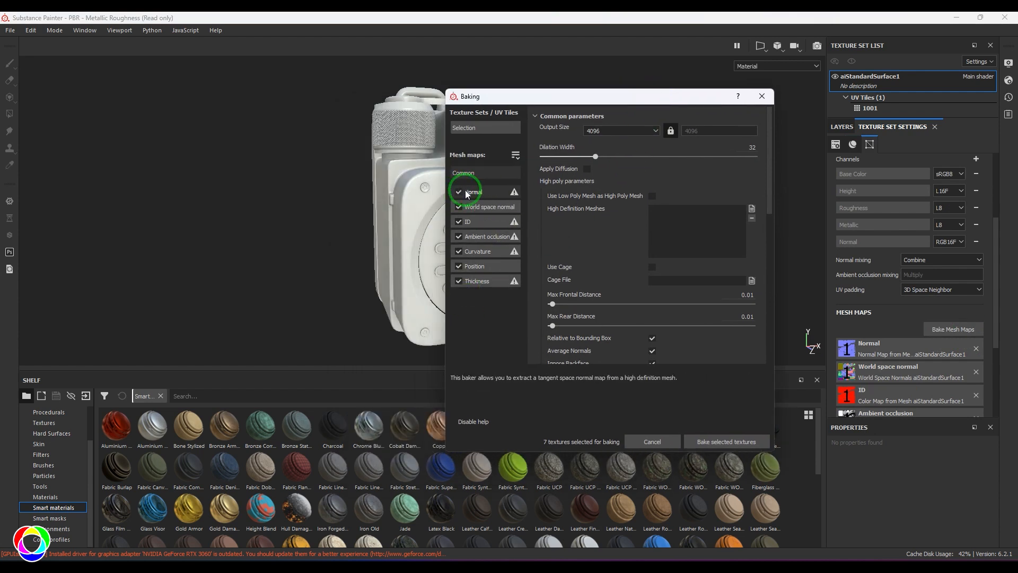
click(619, 131)
click(615, 188)
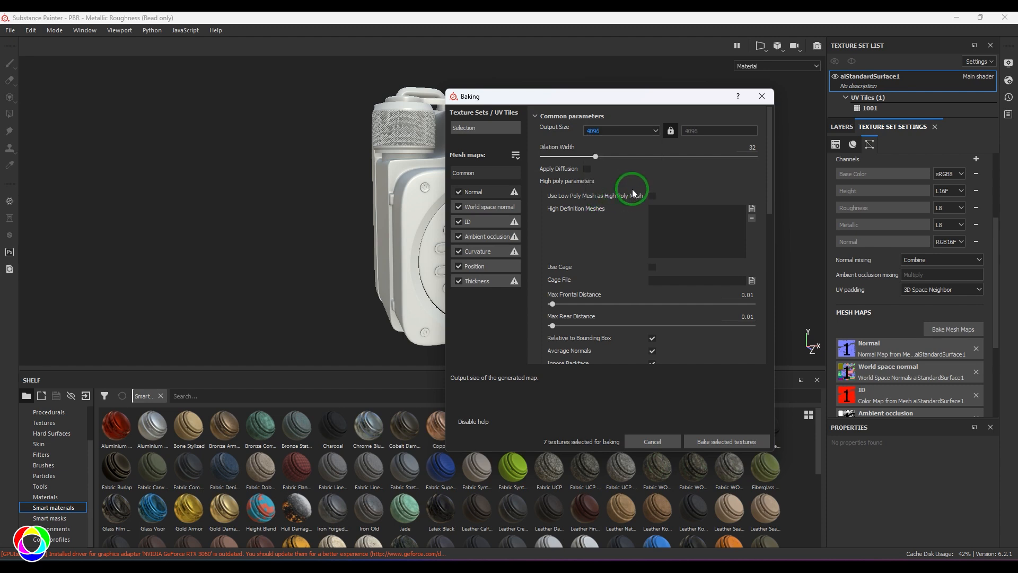
click(740, 441)
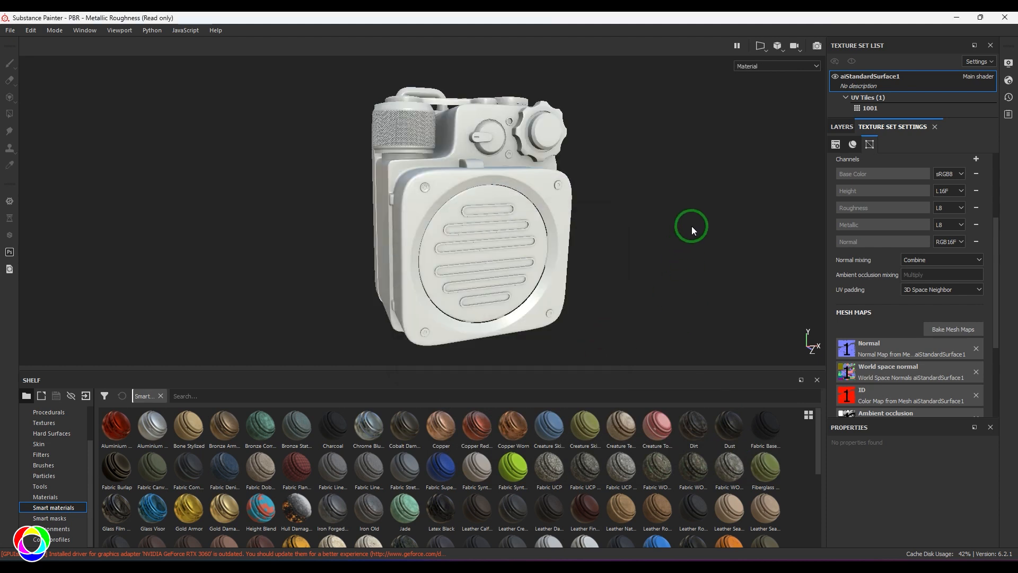
- Review the baked mesh maps on the model one by one, then return to the material view
key(b)
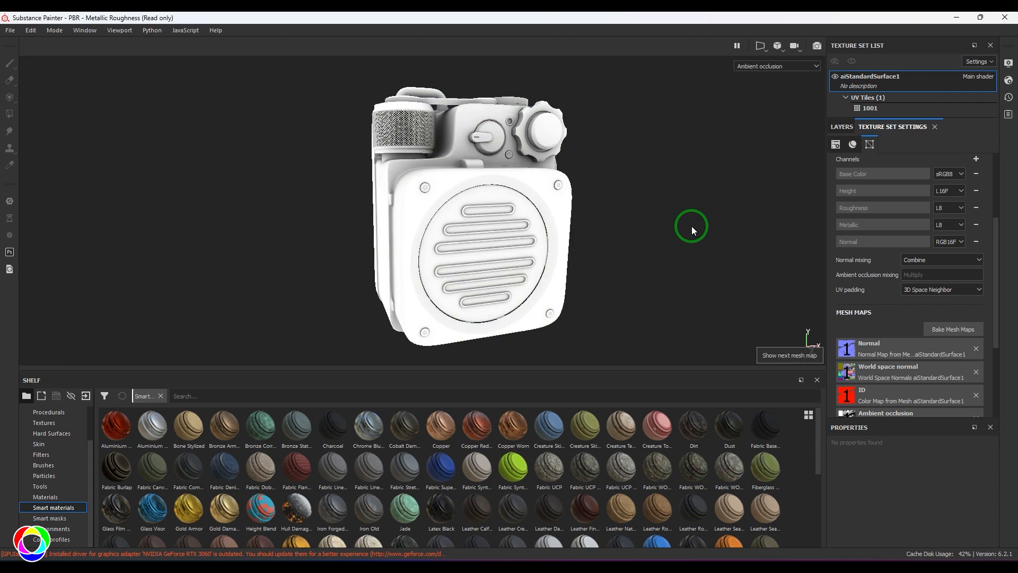
key(b)
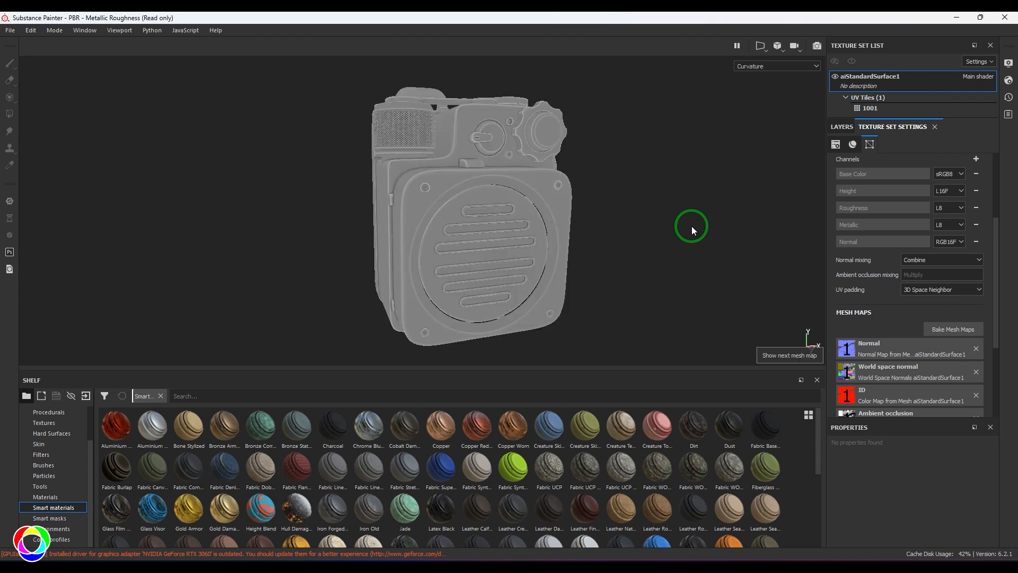
key(b)
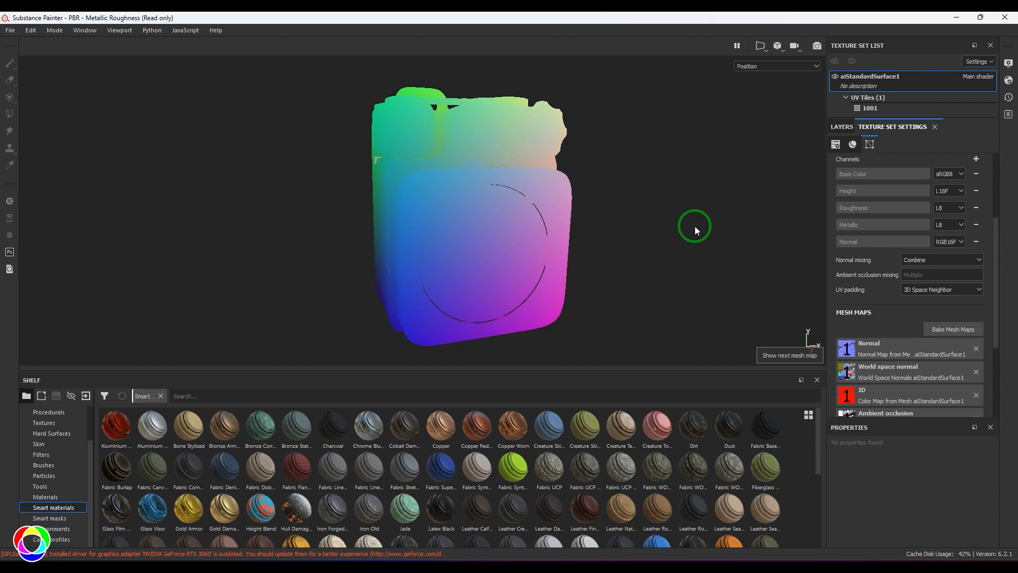
key(b)
key(b)
key(b)
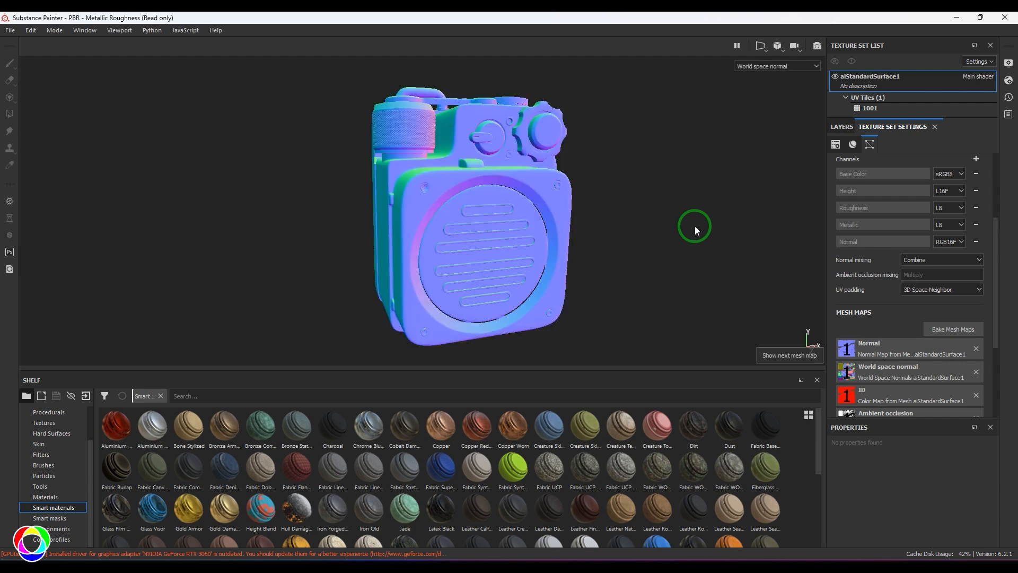
key(b)
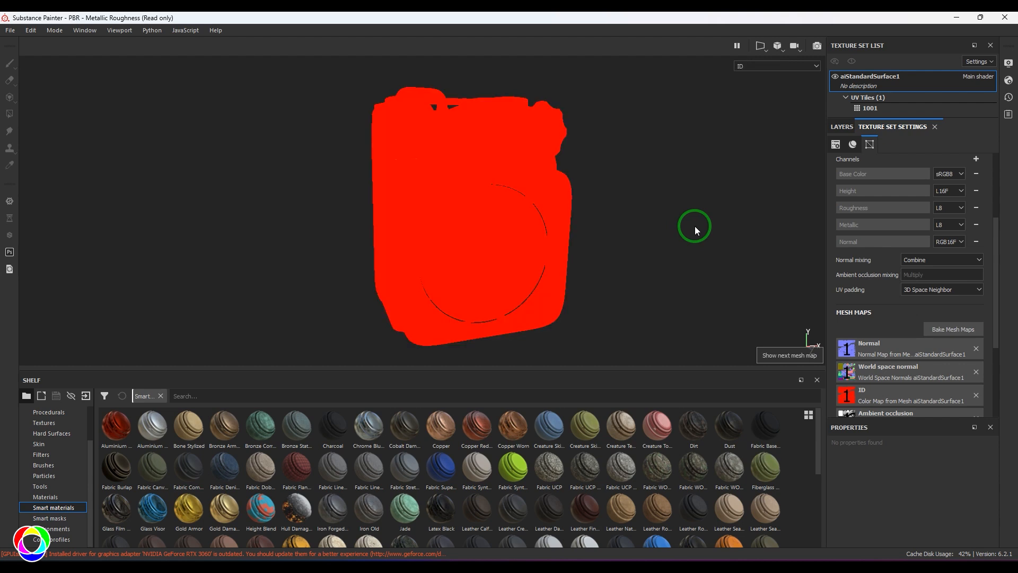
key(m)
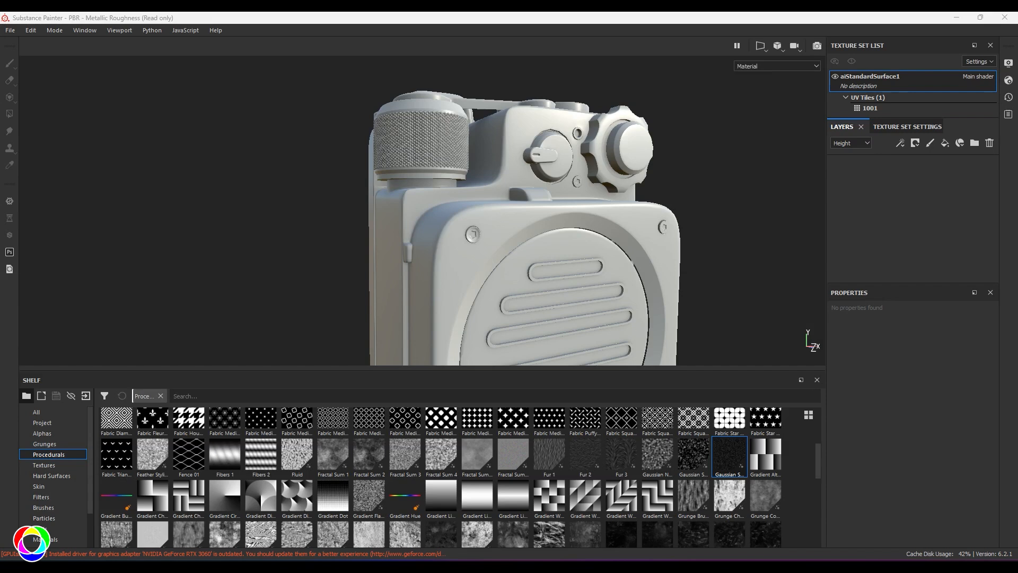
- Create a fill layer with a fill effect that uses only the height channel, with height set to 0.5
click(945, 149)
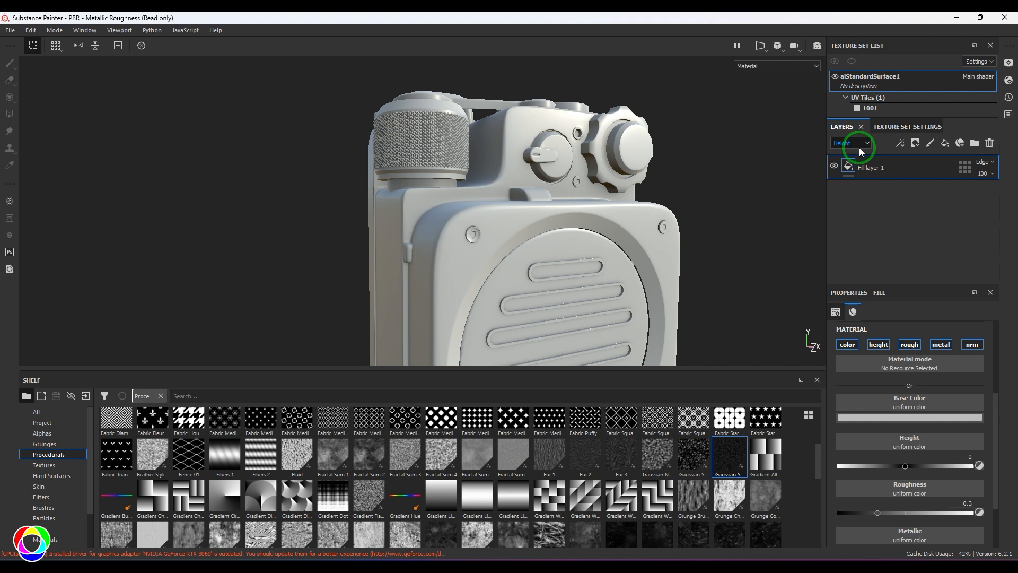
click(900, 144)
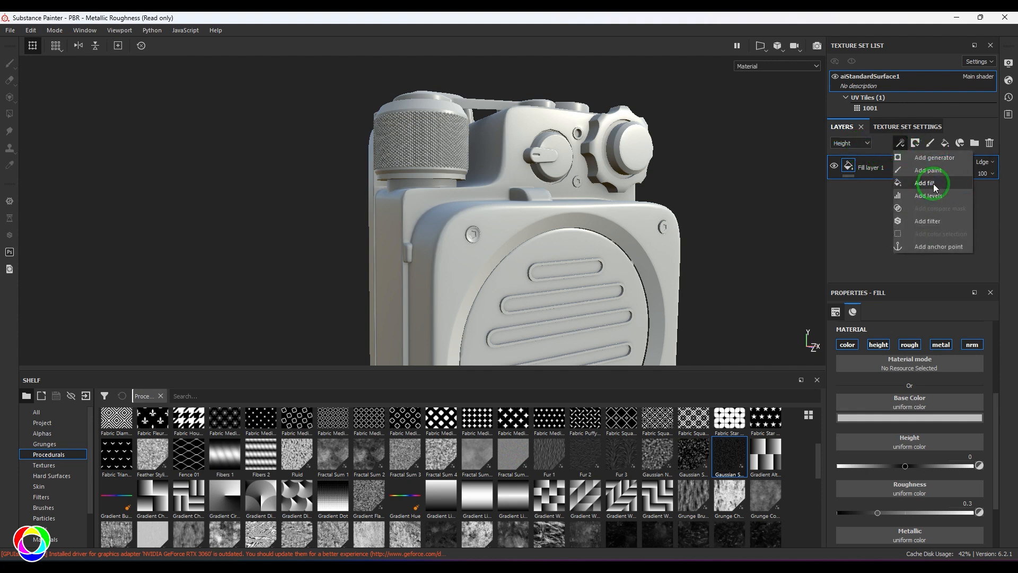
click(933, 183)
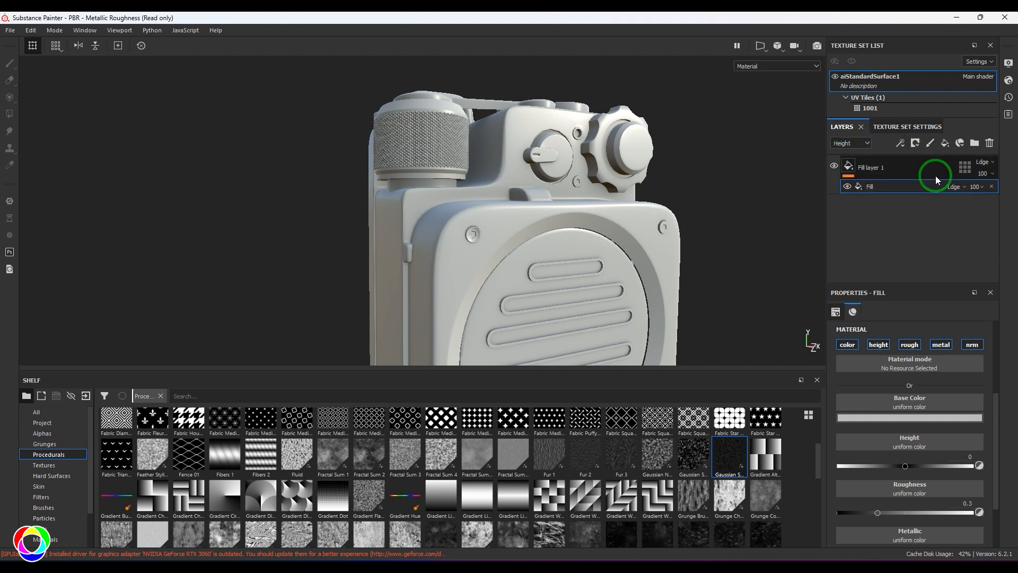
click(852, 345)
click(909, 345)
click(944, 345)
click(971, 345)
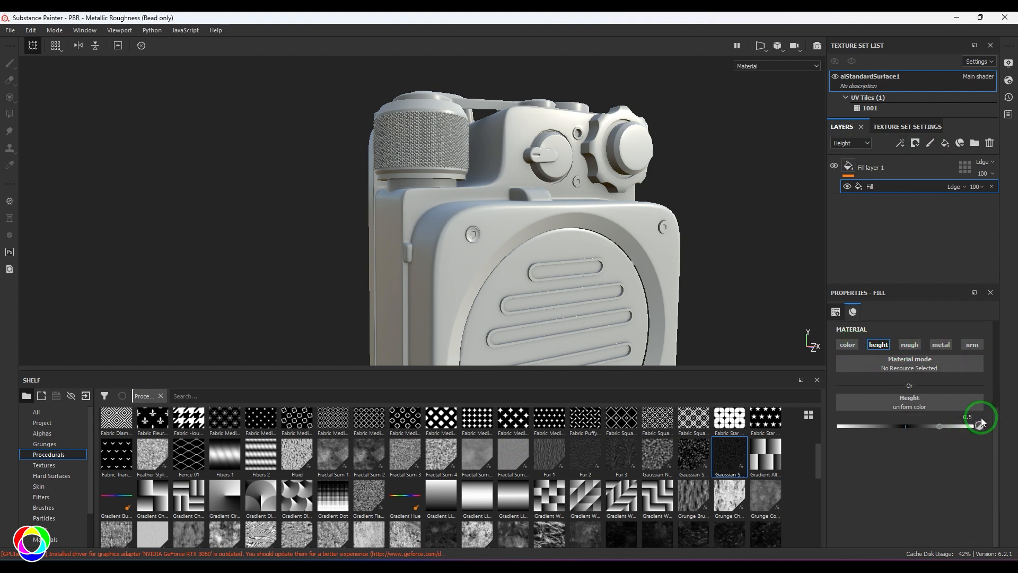
click(919, 458)
- Add a second fill effect to Fill layer 1 and limit it to the height channel
click(913, 150)
click(925, 185)
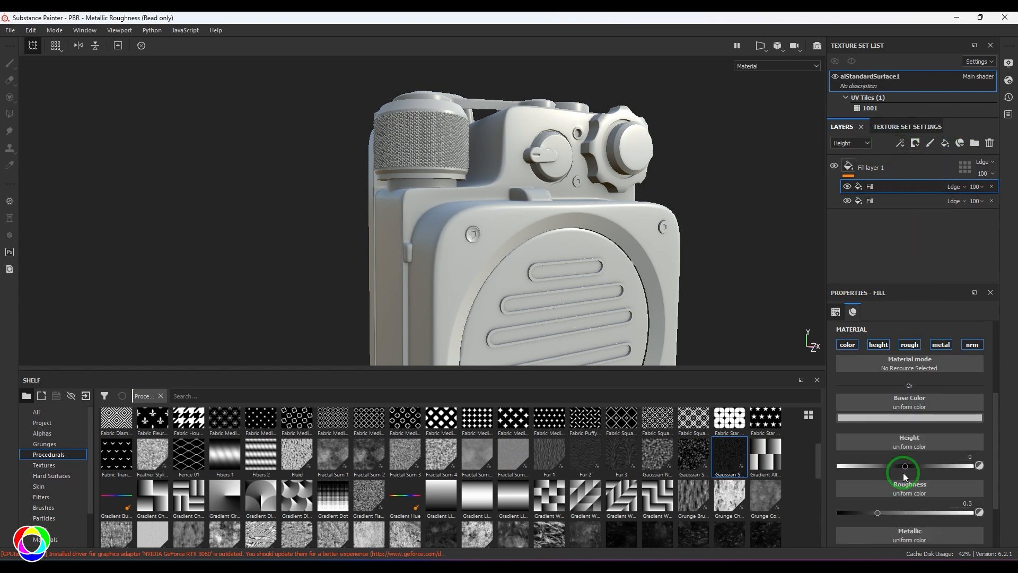
click(847, 345)
click(909, 345)
click(941, 345)
click(978, 344)
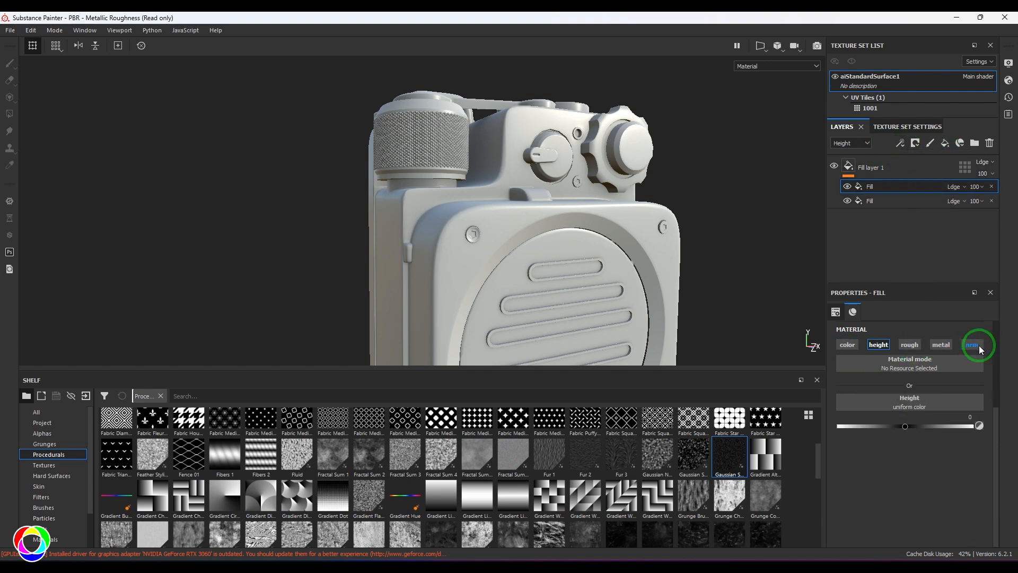
- Apply the Gaussian Spots 2 procedural as the upper fill effect's height, with a balance of 0.5
click(729, 457)
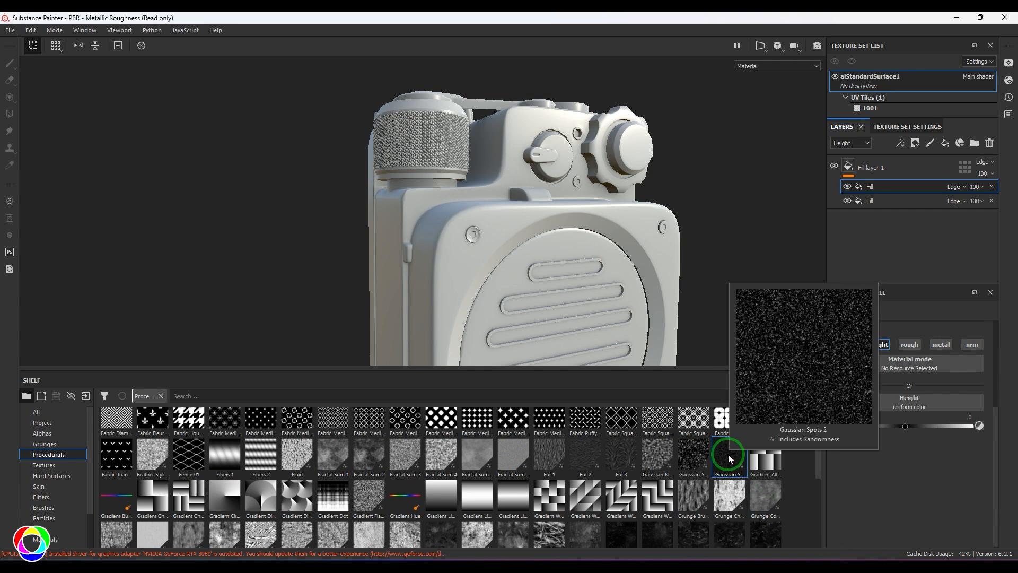
drag(730, 459, 892, 400)
click(883, 492)
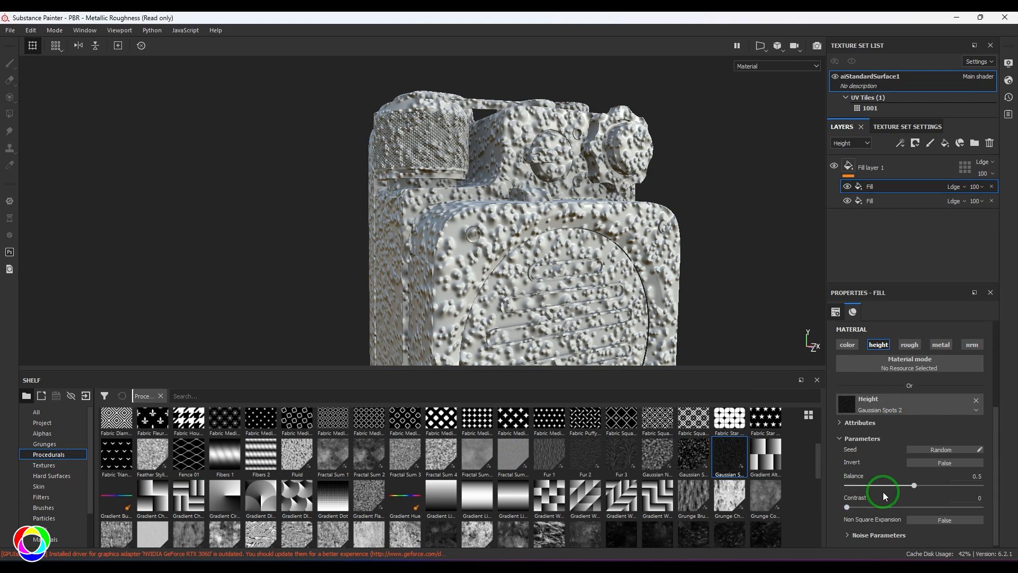
drag(917, 483, 1001, 477)
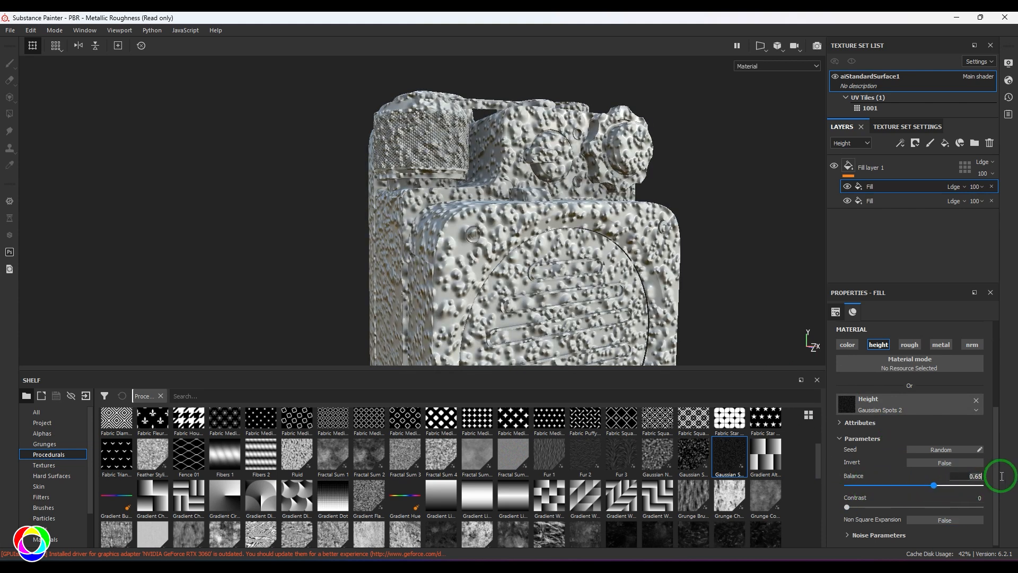
text(0.5)
- Set the Gaussian Spots 2 noise scale to 8 and the upper fill effect's height opacity to 1
click(866, 535)
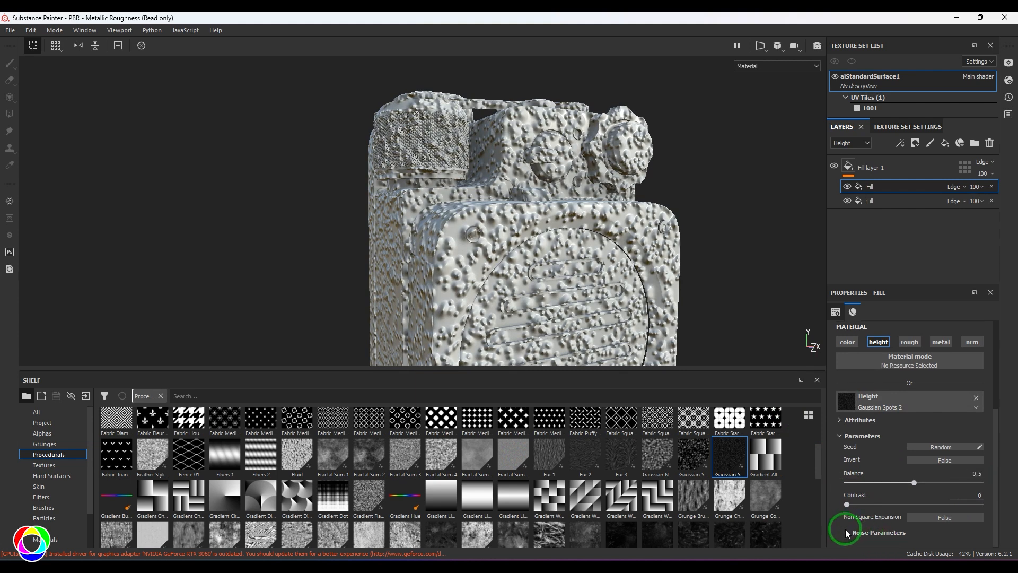
drag(875, 510, 990, 514)
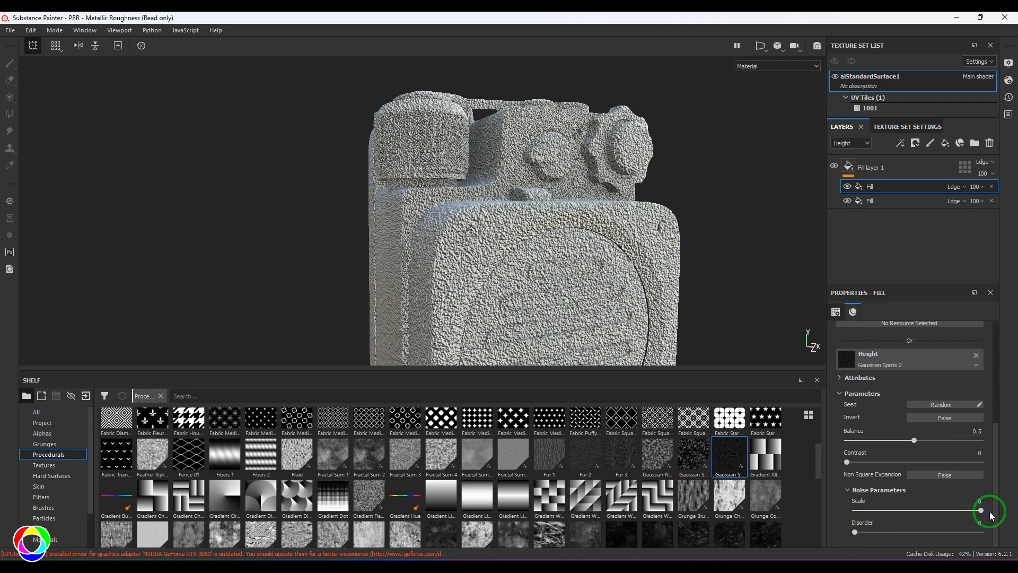
click(975, 186)
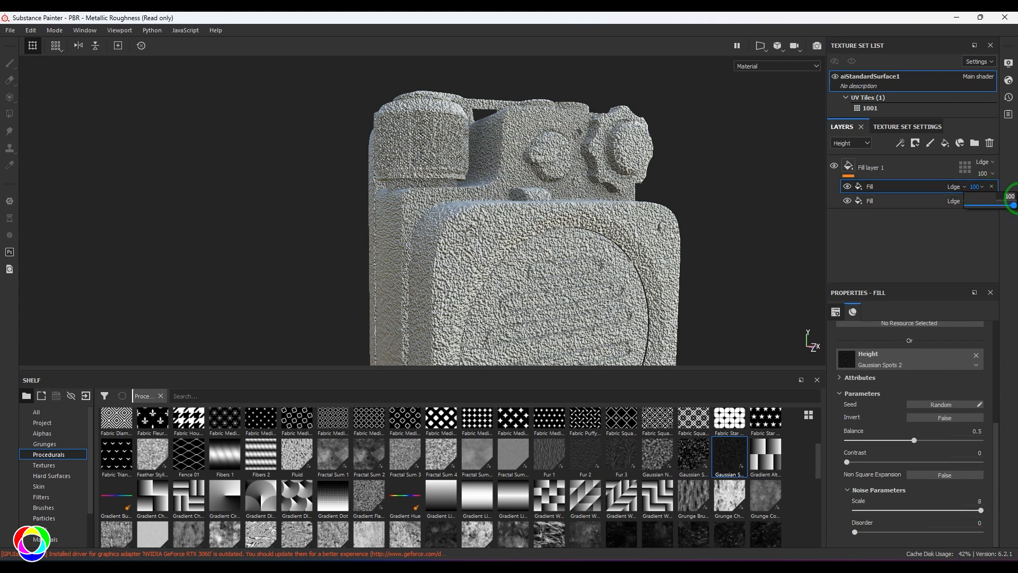
key(Return)
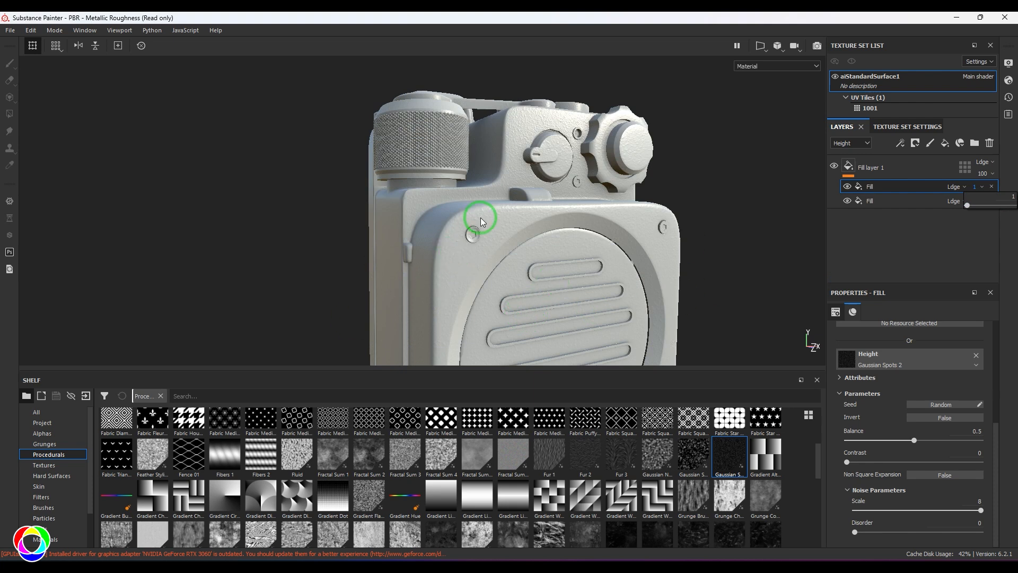
- Switch the layer stack to the Base Color channel and limit Fill layer 1 itself to height only
click(854, 143)
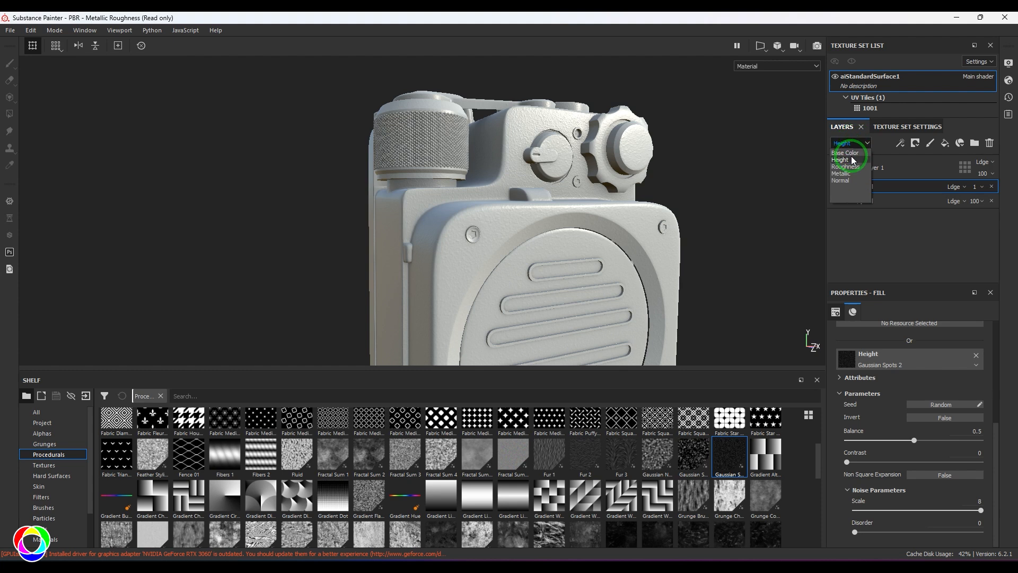
click(852, 153)
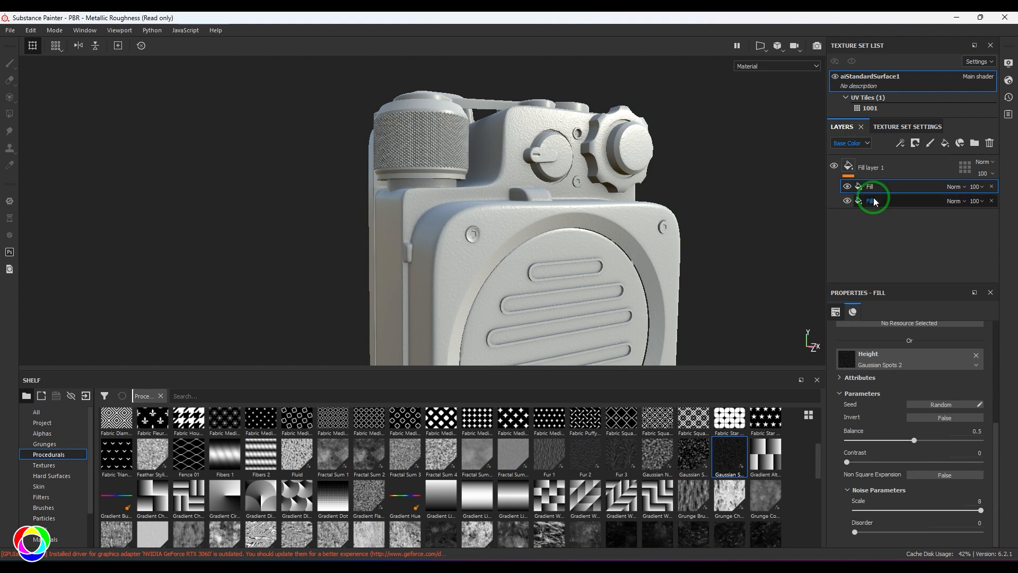
click(881, 173)
scroll(905, 452, up, 3)
click(847, 395)
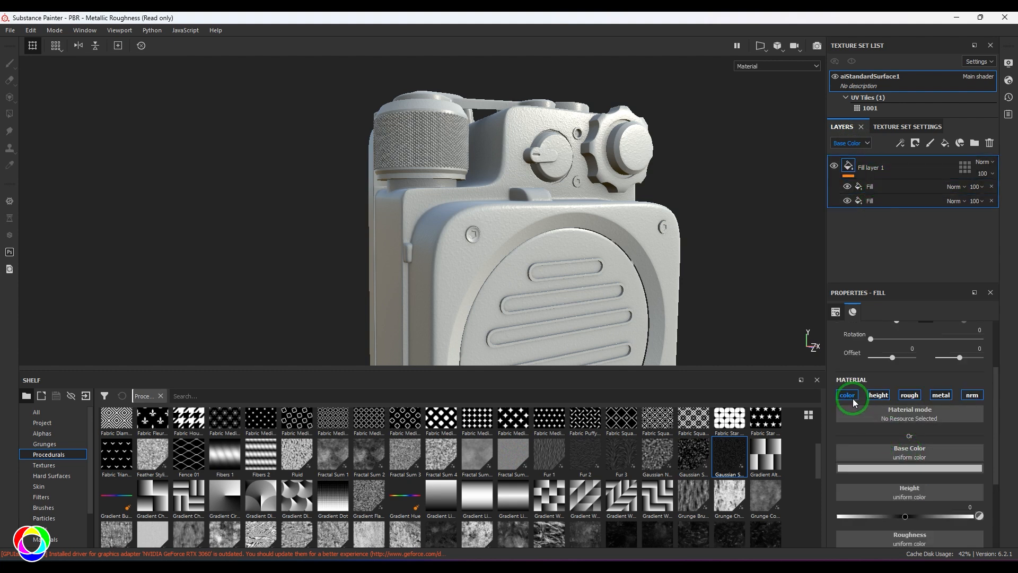
click(909, 395)
click(941, 395)
click(978, 396)
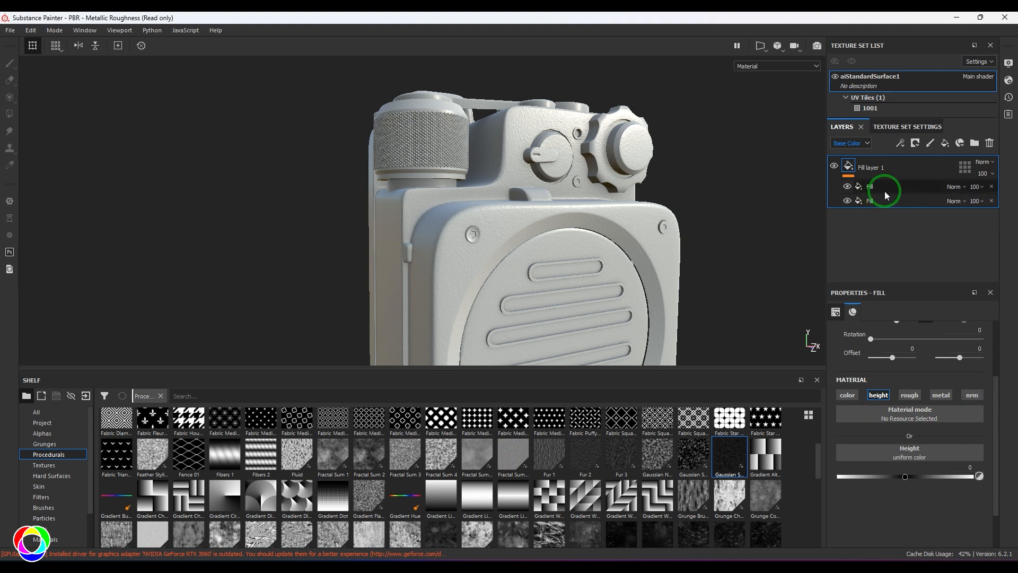
- Create a second fill layer above Fill layer 1 and limit it to the color channel
click(945, 143)
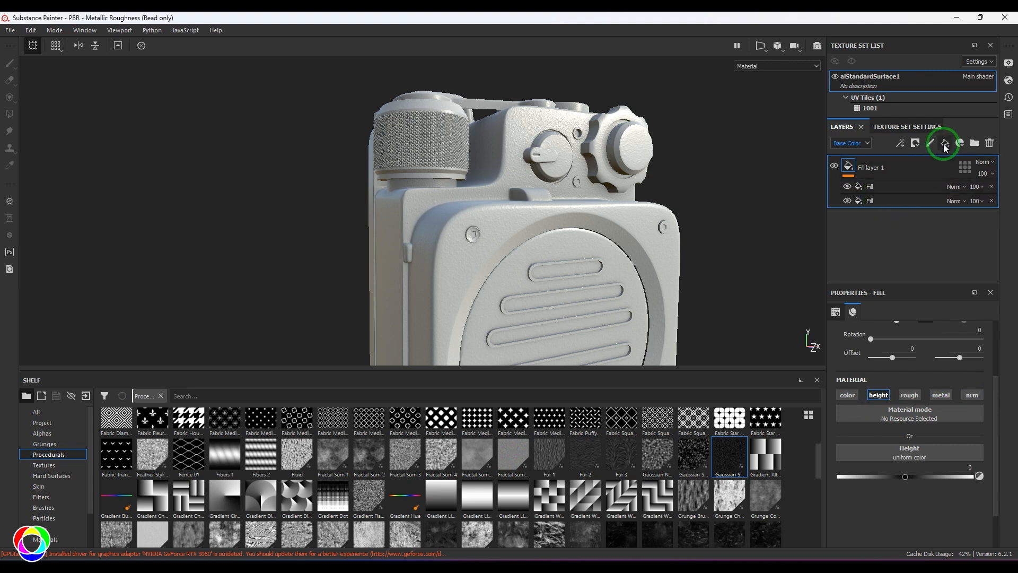
click(879, 398)
click(910, 395)
click(940, 394)
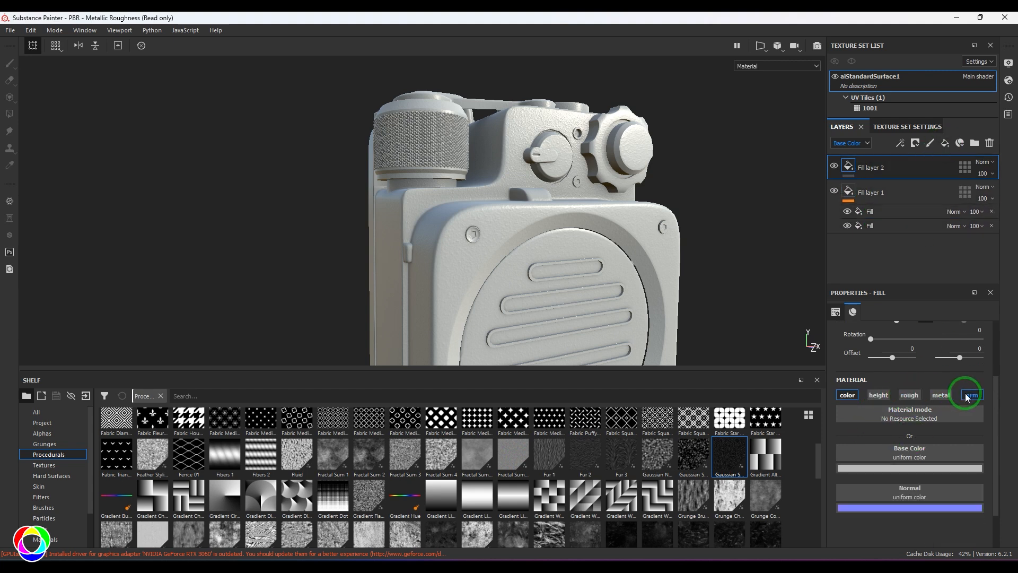
click(971, 395)
click(889, 167)
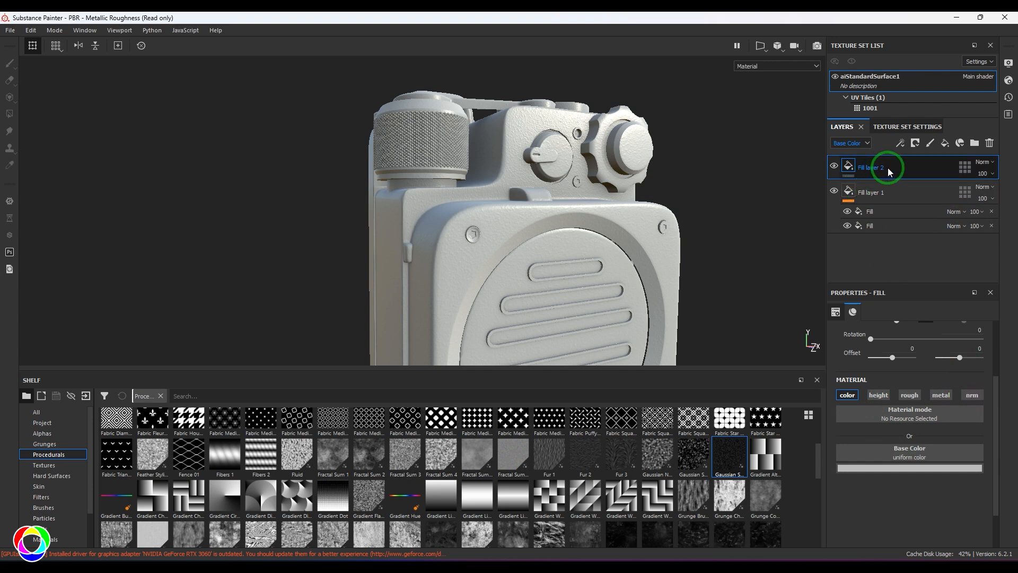
click(901, 144)
click(938, 183)
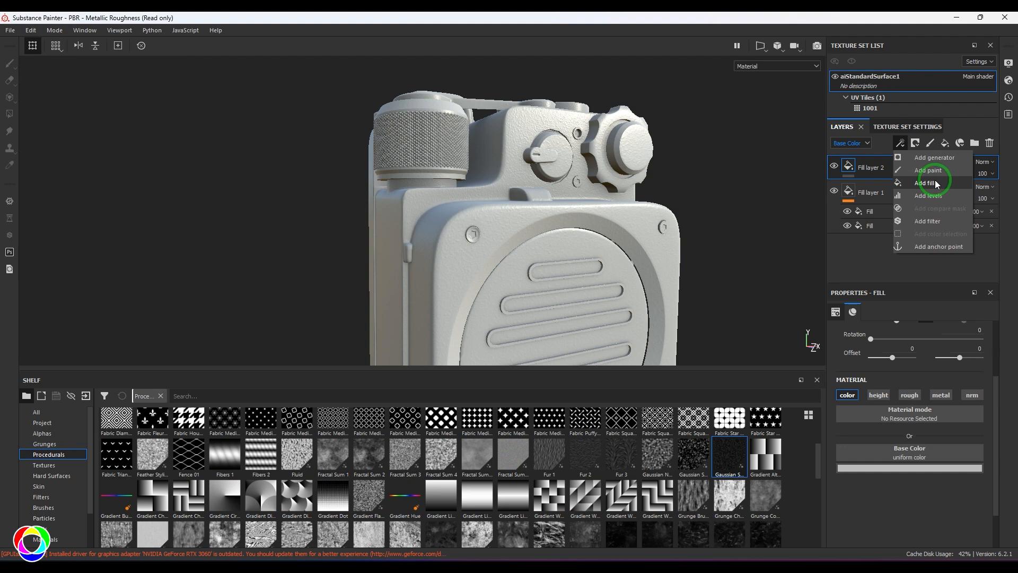
click(909, 480)
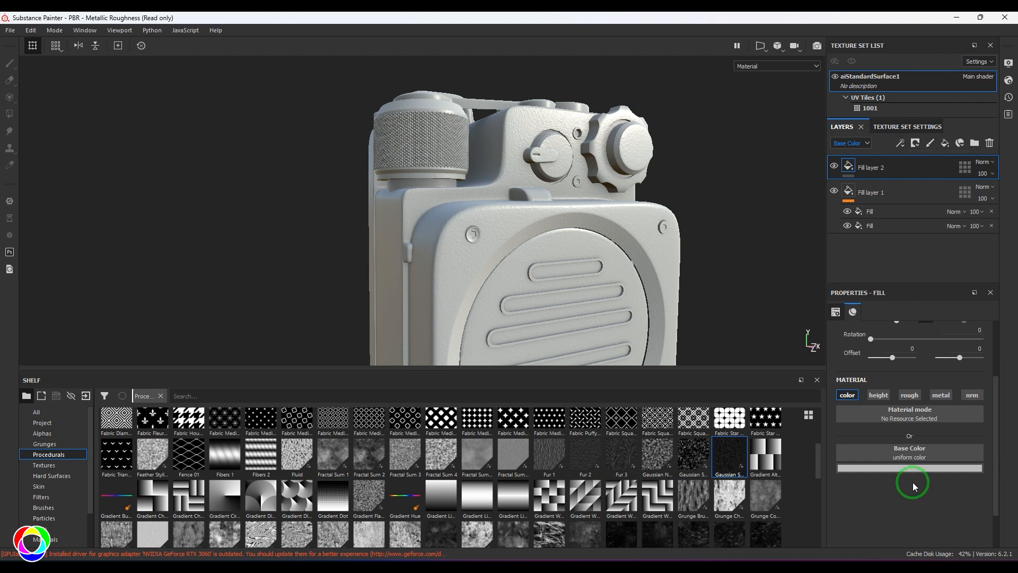
- Set Fill layer 2's base color to a dark, desaturated grayish blue with a hue of 0.533
click(909, 468)
click(870, 410)
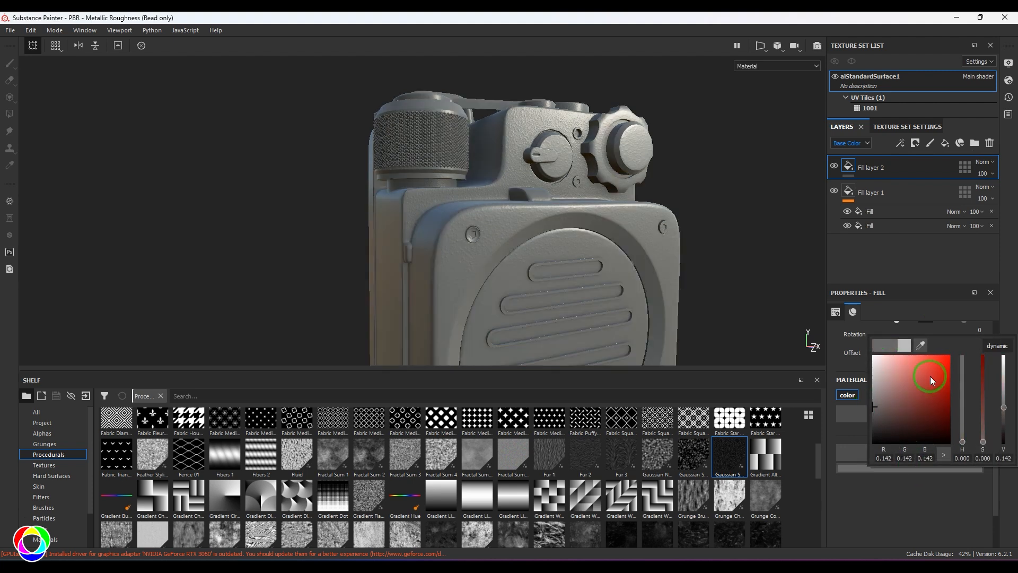
click(895, 406)
click(962, 397)
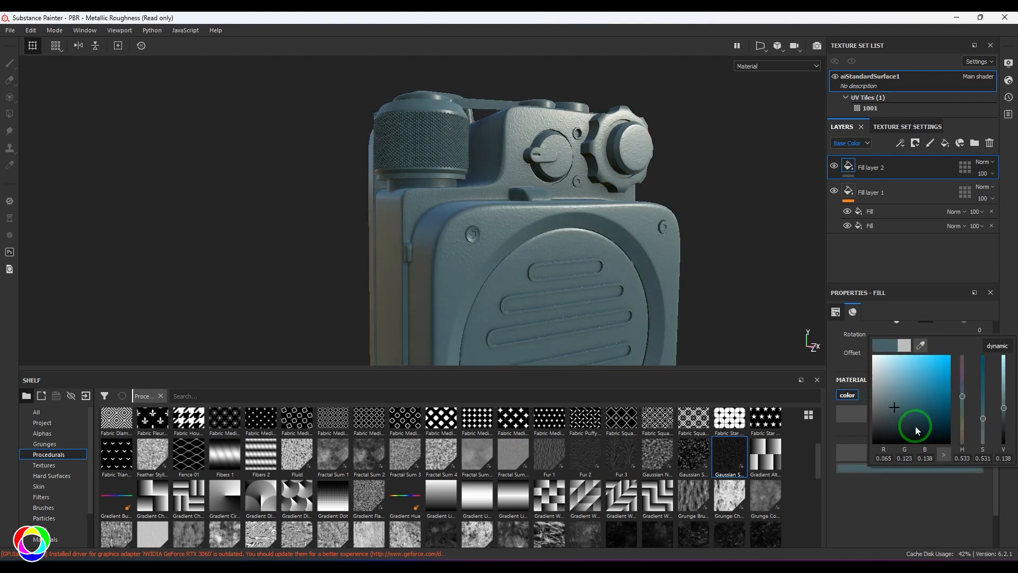
click(887, 414)
click(887, 416)
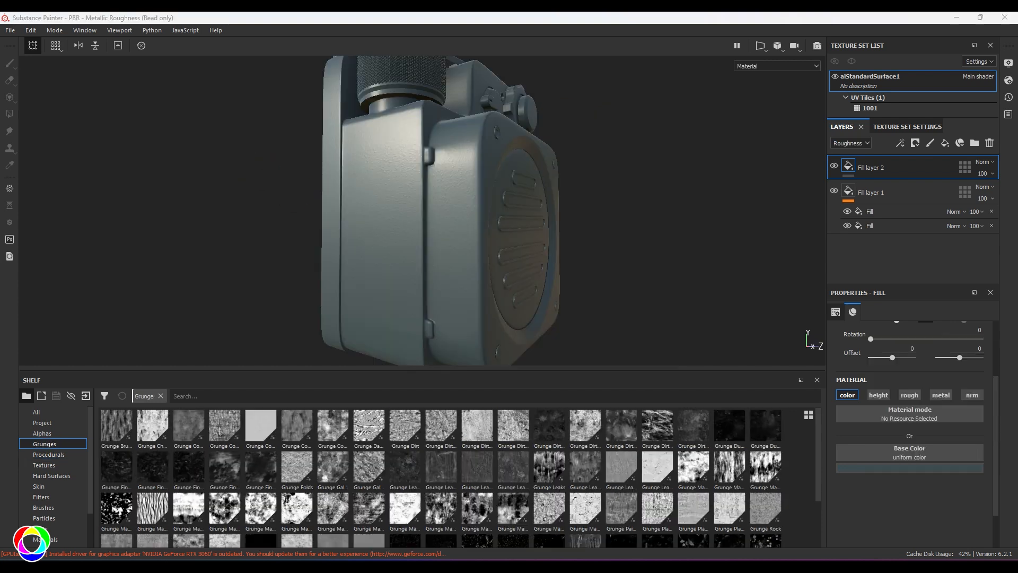
- Create a third fill layer above Fill layer 2, limited to the roughness channel, with a roughness of 0.3852
click(858, 202)
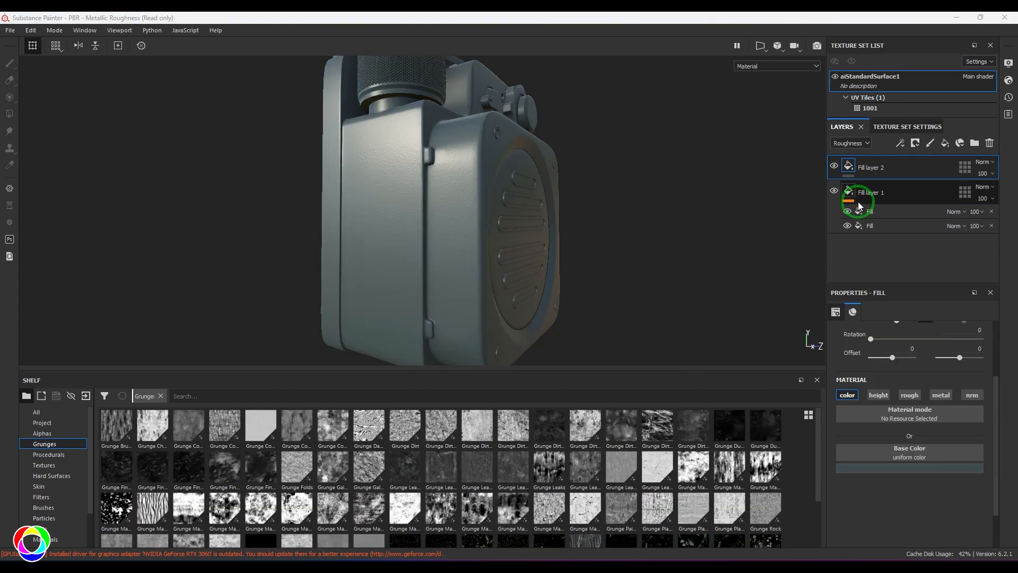
click(921, 166)
click(944, 143)
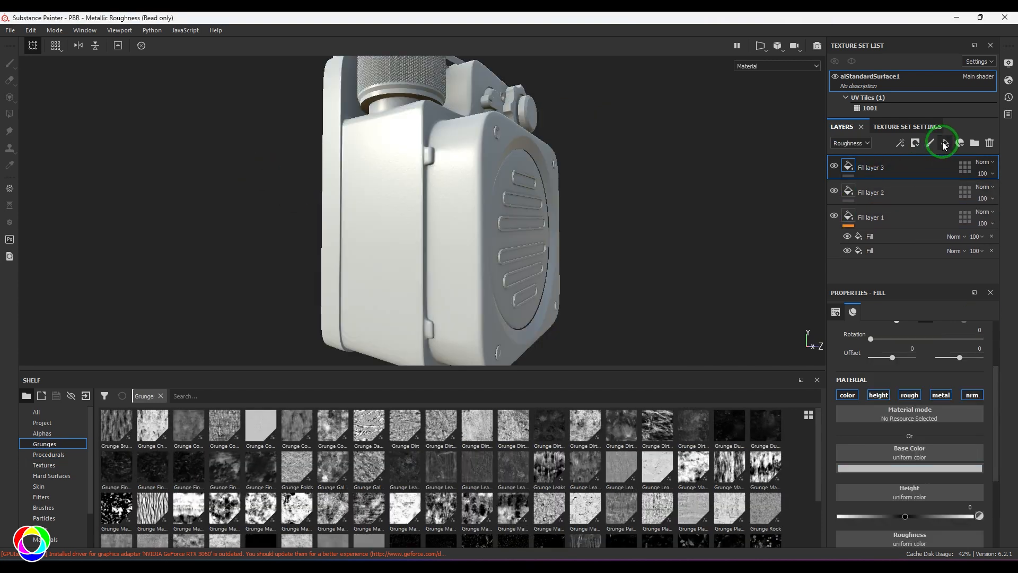
click(898, 169)
click(848, 397)
click(873, 395)
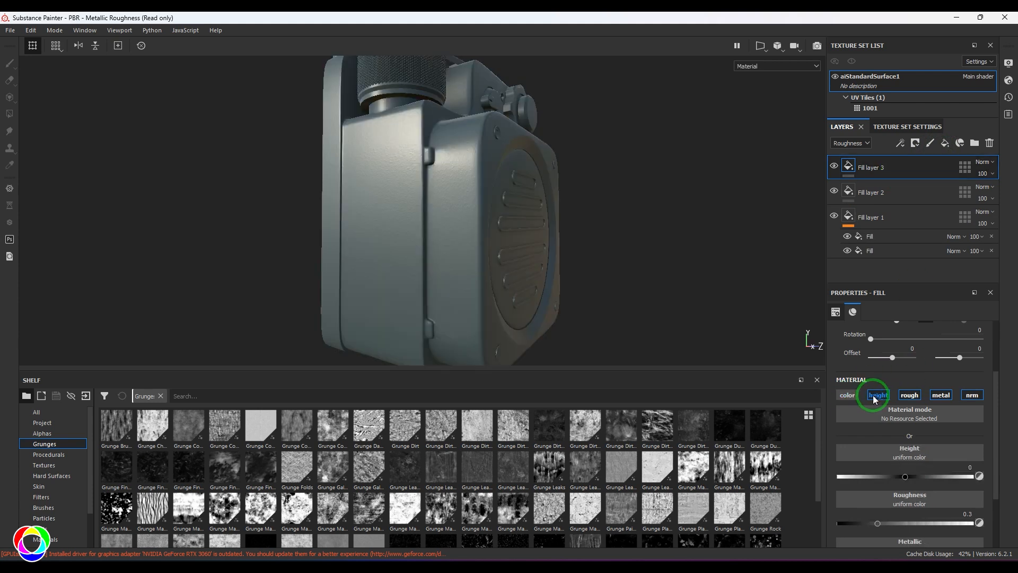
click(939, 396)
click(978, 396)
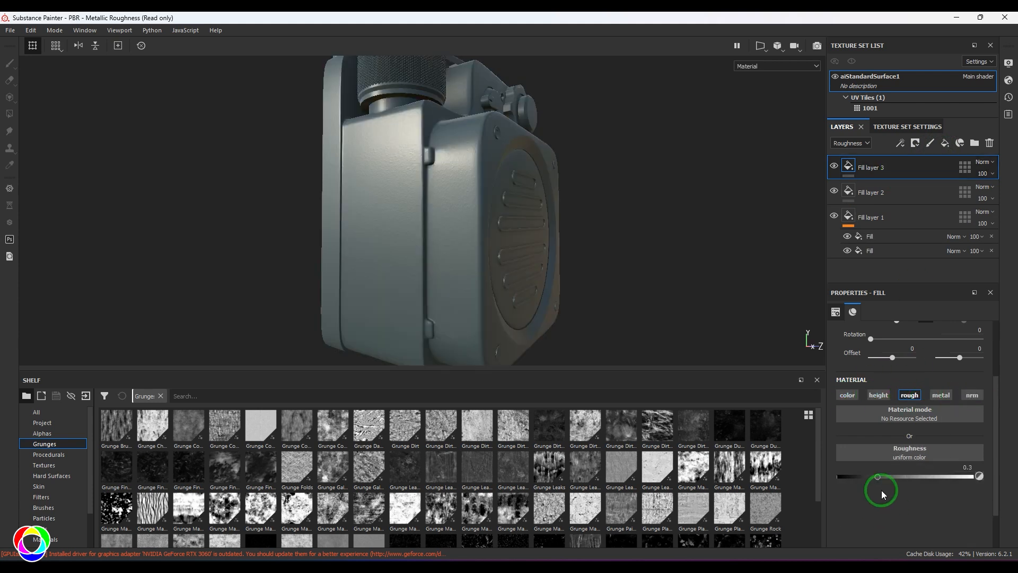
mouse_move(879, 477)
mouse_down()
mouse_move(963, 473)
mouse_move(848, 473)
mouse_move(904, 477)
mouse_move(862, 479)
mouse_move(890, 479)
mouse_up()
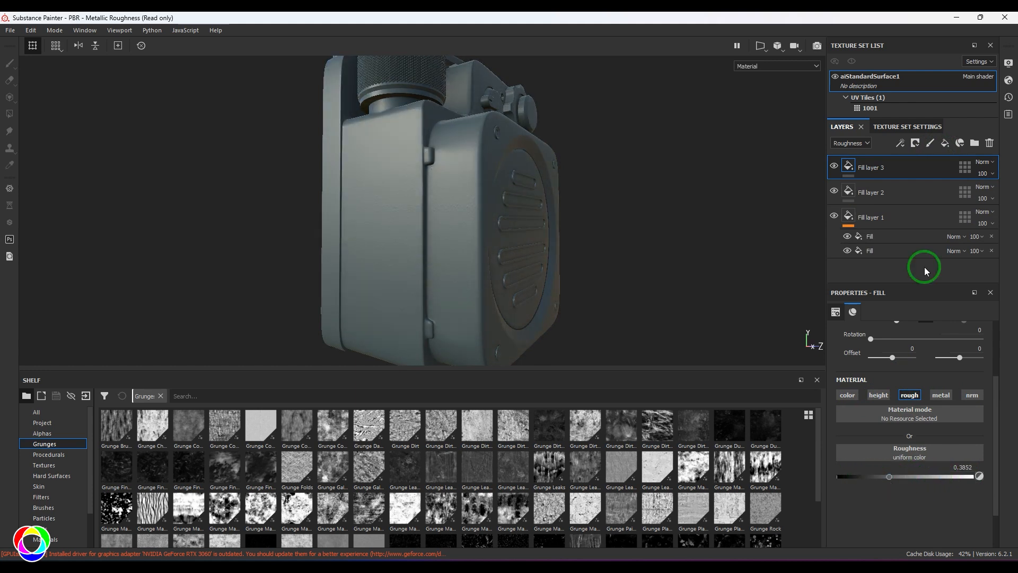
- Add a fill effect to Fill layer 3 and limit the effect to the roughness channel
click(901, 143)
click(918, 185)
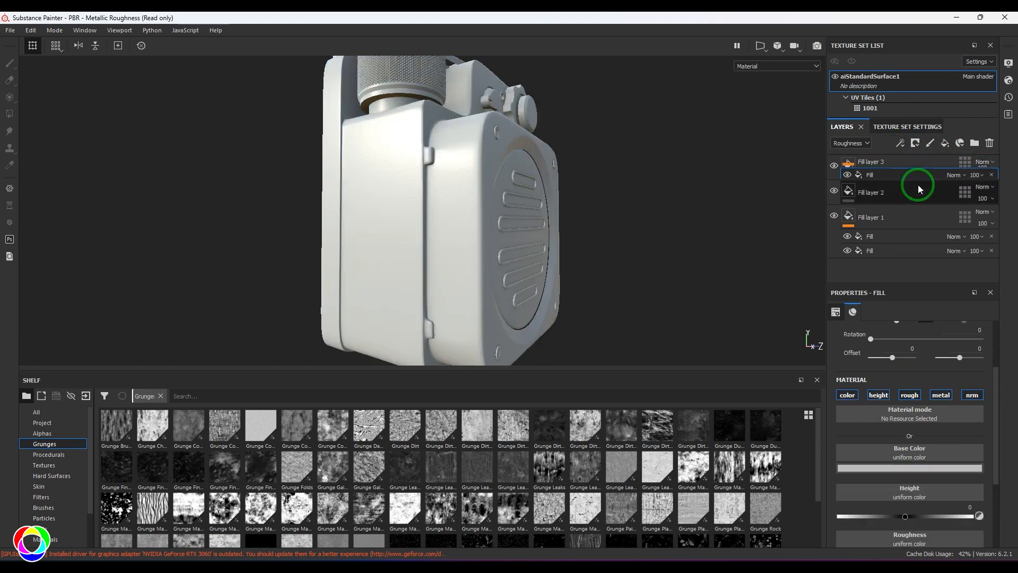
click(878, 395)
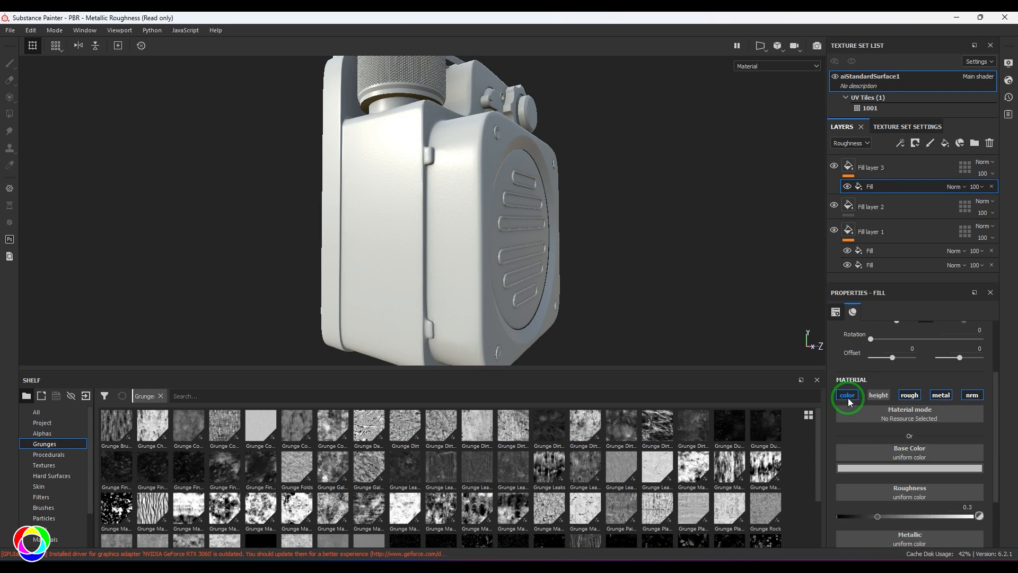
click(847, 395)
click(940, 395)
click(972, 395)
- Search the grunges for "fing" and apply Grunge Fingerprints Smeared Wide as the fill effect's roughness
click(227, 396)
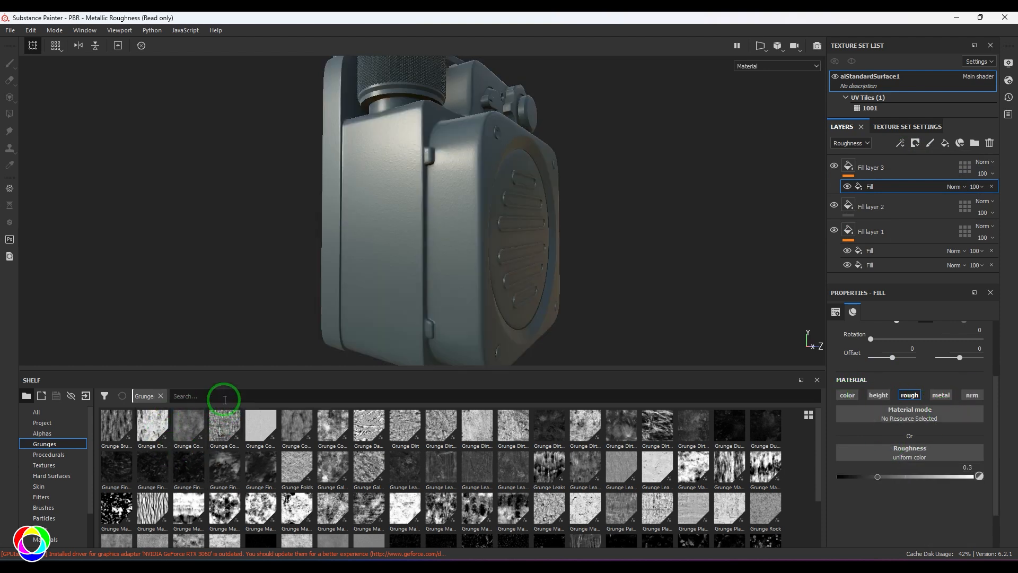
text(fing)
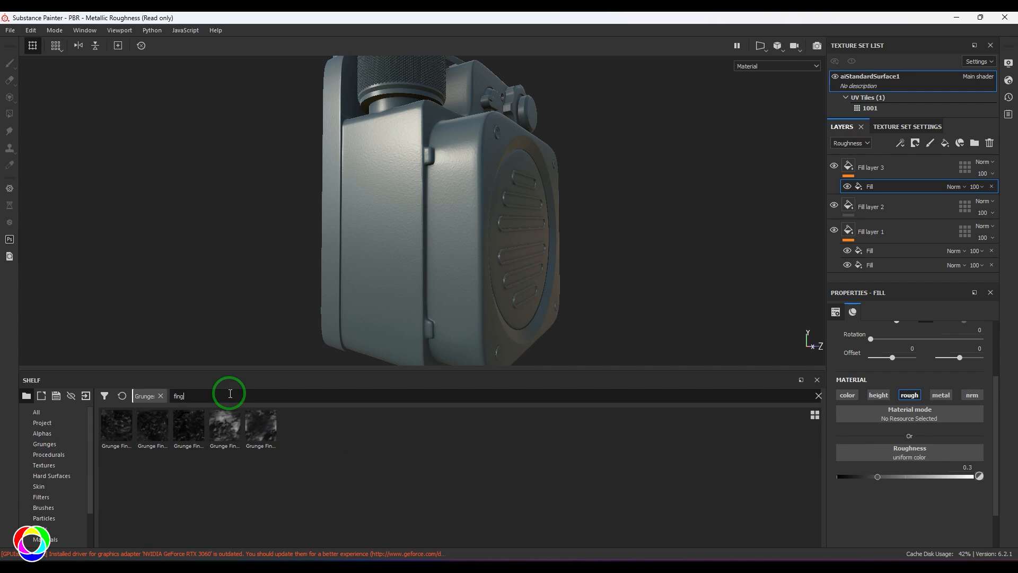
mouse_move(267, 432)
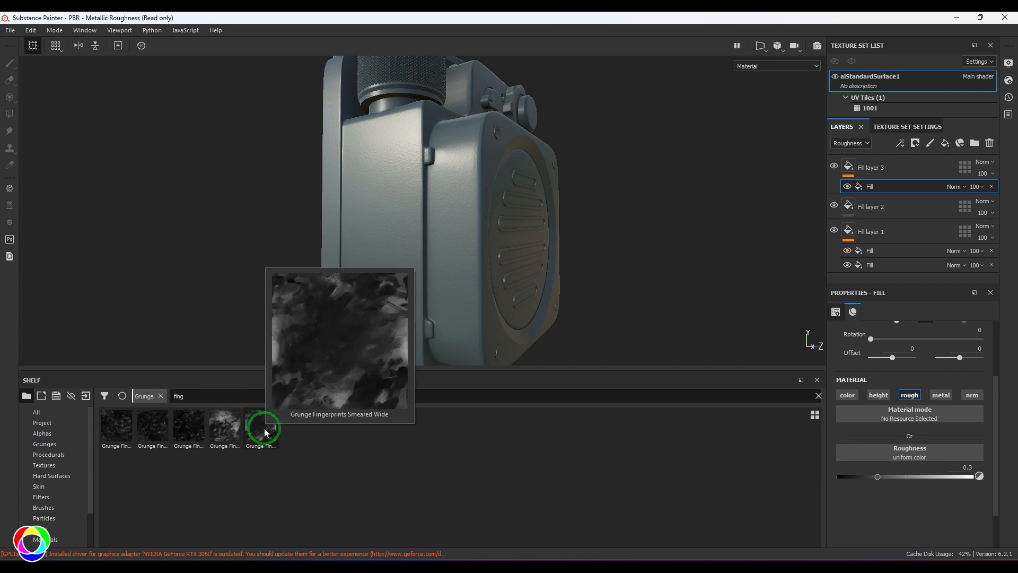
drag(266, 432, 866, 452)
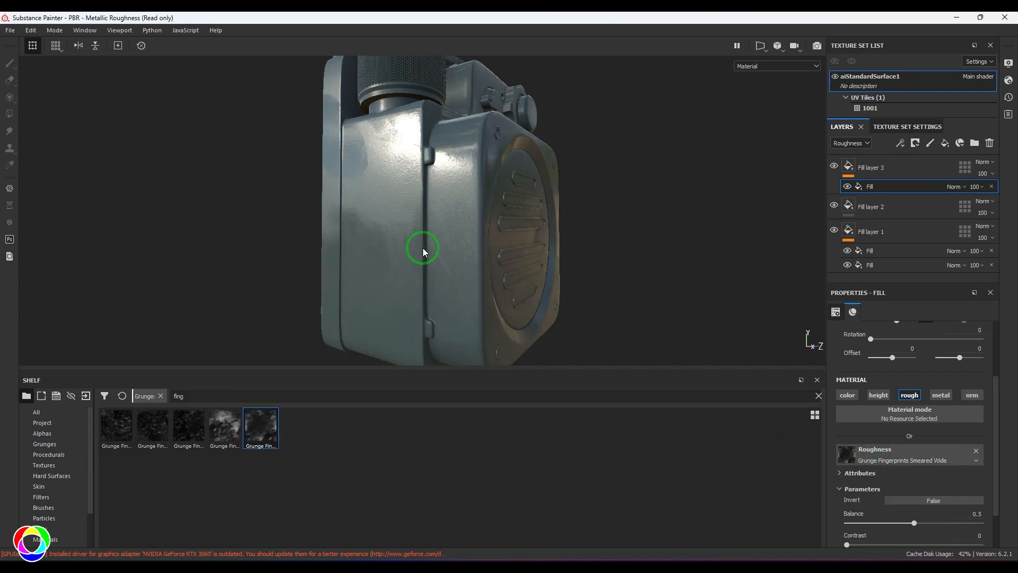
- Set the fingerprint fill effect's UV scale to 3 and inspect the reflections on the speaker's side and front
scroll(902, 348, up, 2)
drag(905, 373, 935, 372)
text(3)
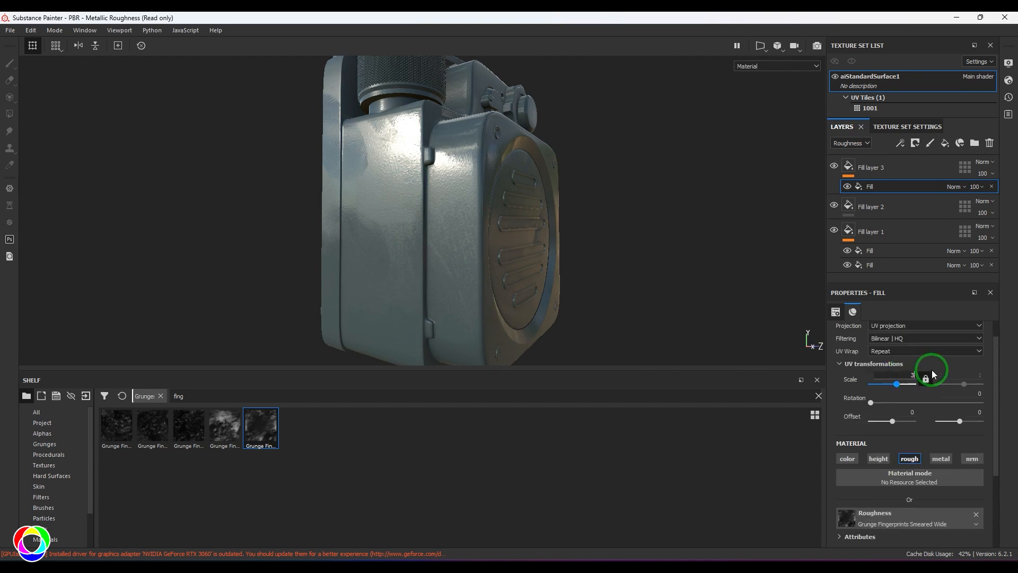
key(Return)
alt+drag(630, 236, 656, 241)
mouse_move(656, 240)
shift+right_down()
mouse_move(603, 242)
mouse_move(663, 248)
shift+right_up()
scroll(544, 243, up, 3)
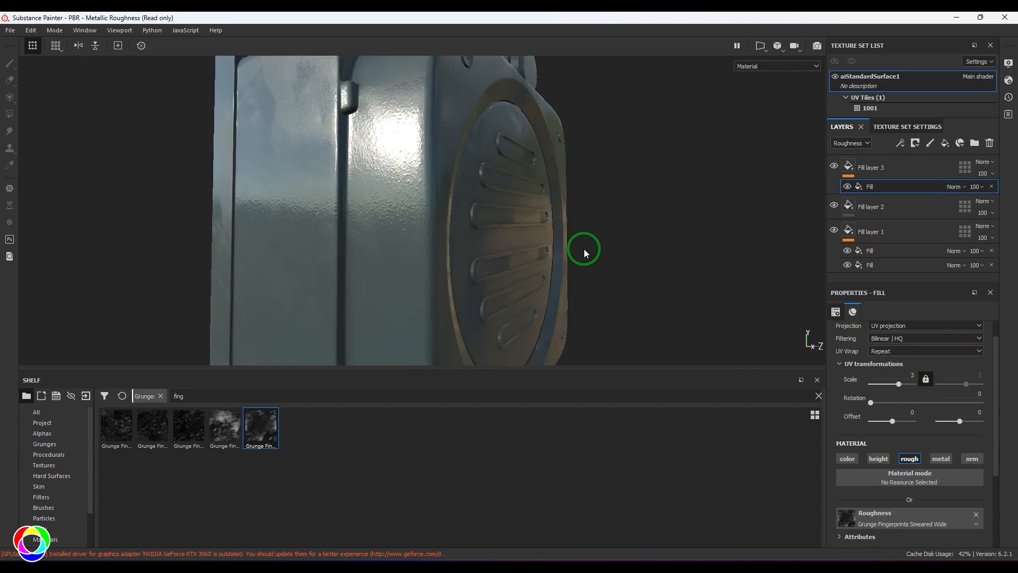
scroll(586, 253, down, 2)
alt+drag(626, 245, 282, 205)
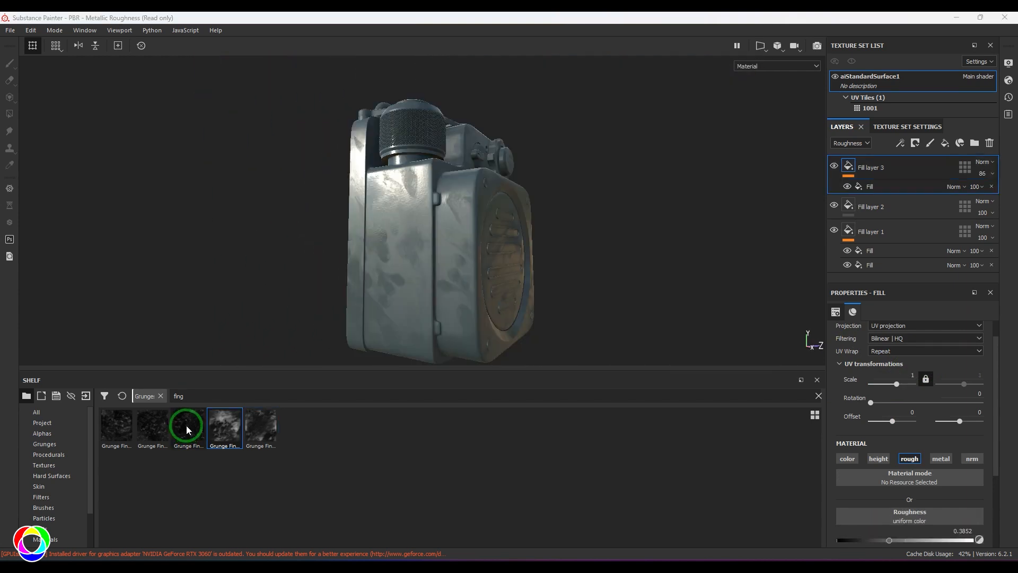
- Try the first three fingerprint grunges one after another as the roughness of Fill layer 3's fill effect
drag(181, 425, 871, 527)
click(902, 186)
drag(180, 425, 917, 510)
drag(159, 422, 848, 517)
drag(114, 423, 911, 516)
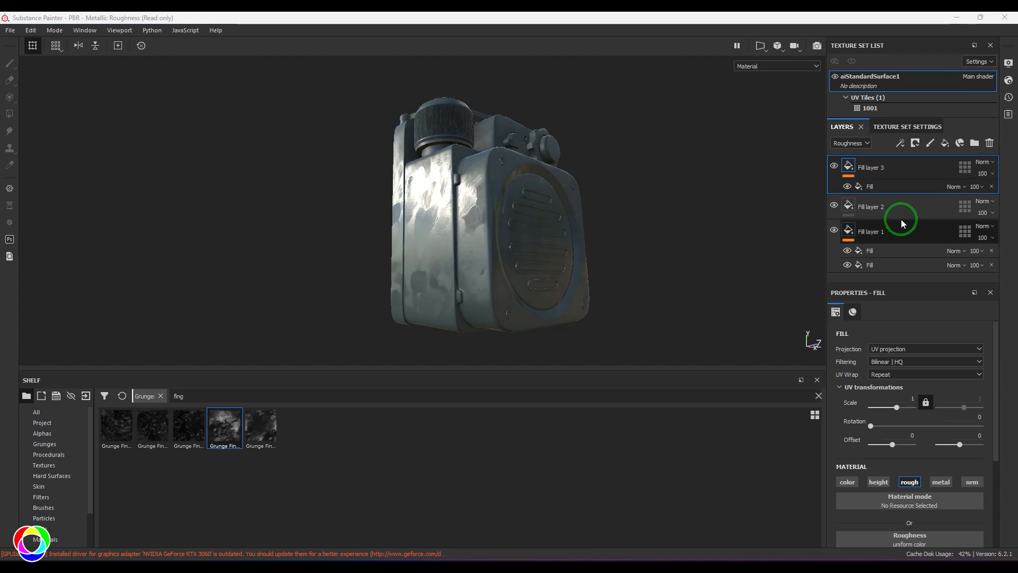
- Lower Fill layer 3's roughness opacity to 16 and check the effect on the speaker's front
drag(982, 193, 972, 197)
alt+drag(450, 249, 660, 227)
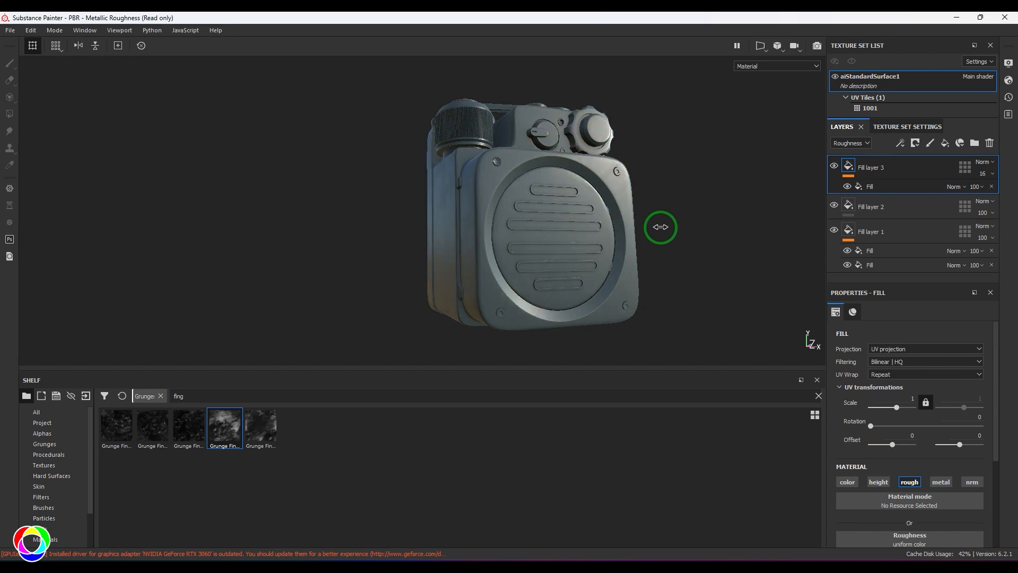
shift+right_drag(661, 227, 657, 230)
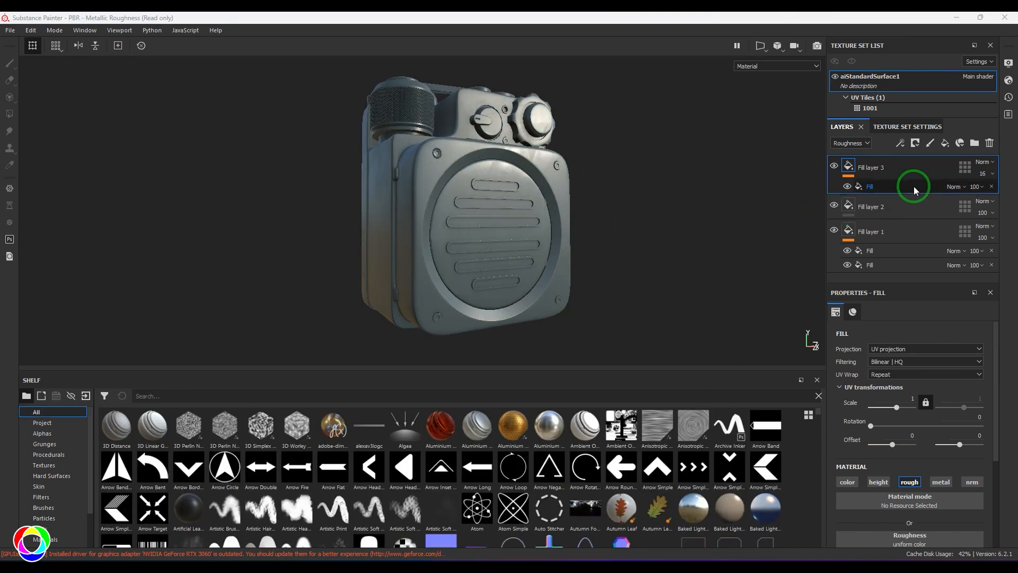
- Group all three fill layers into a folder named "paint lr" and collapse it
shift+click(898, 233)
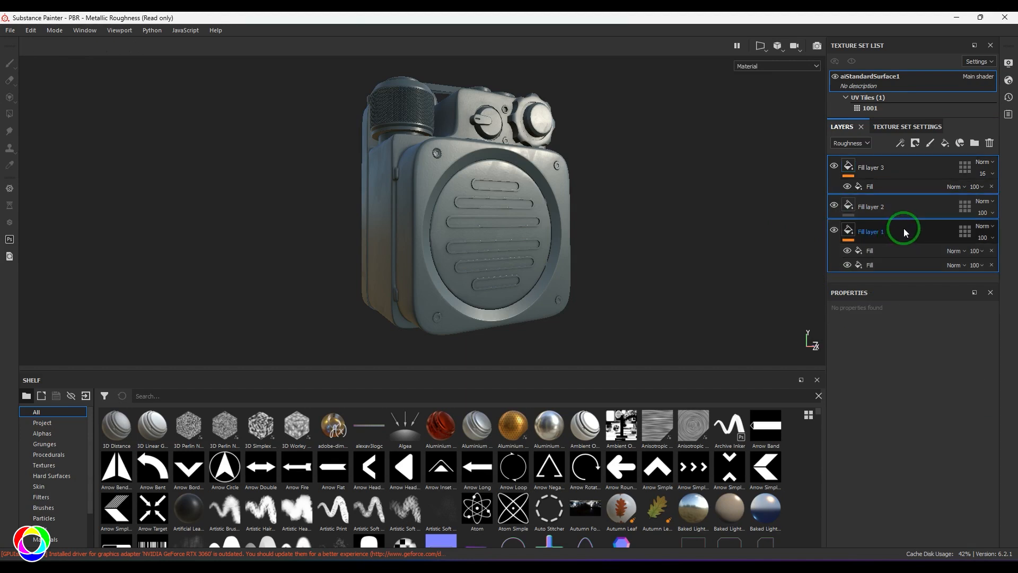
key(ctrl+g)
click(845, 167)
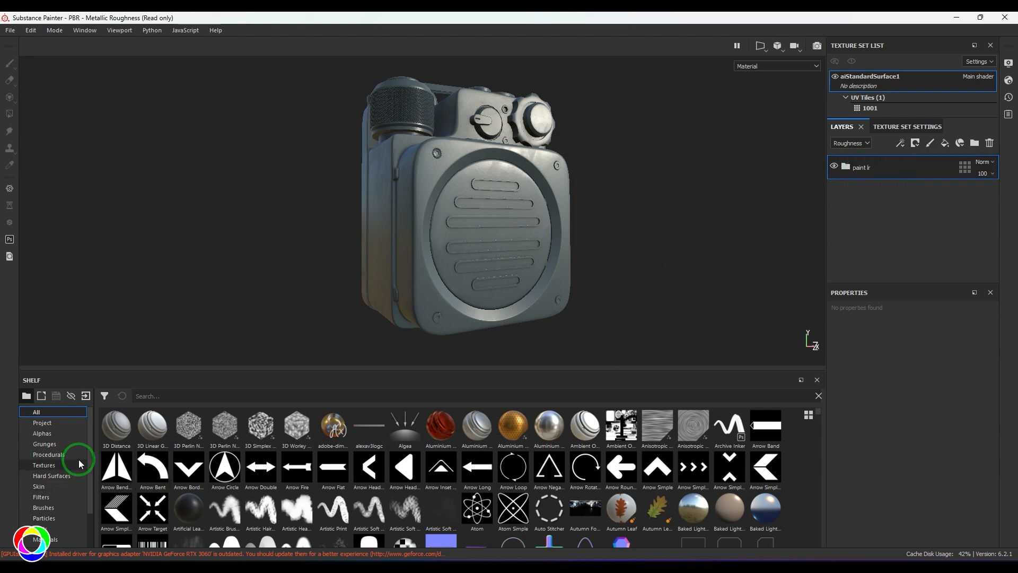
- Apply the Steel Stained smart material from the shelf to the speaker model
scroll(62, 500, down, 3)
click(53, 518)
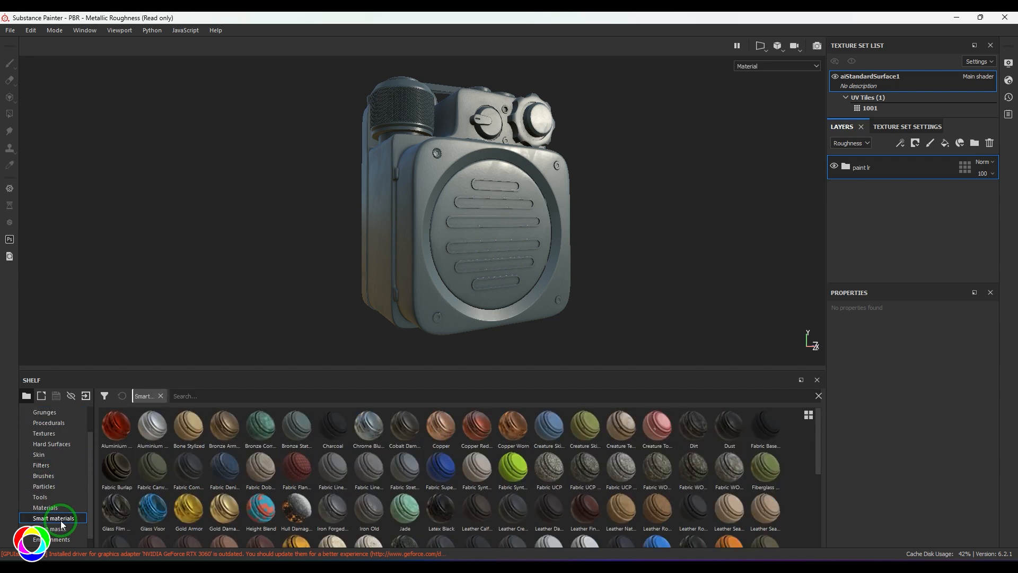
scroll(660, 474, down, 5)
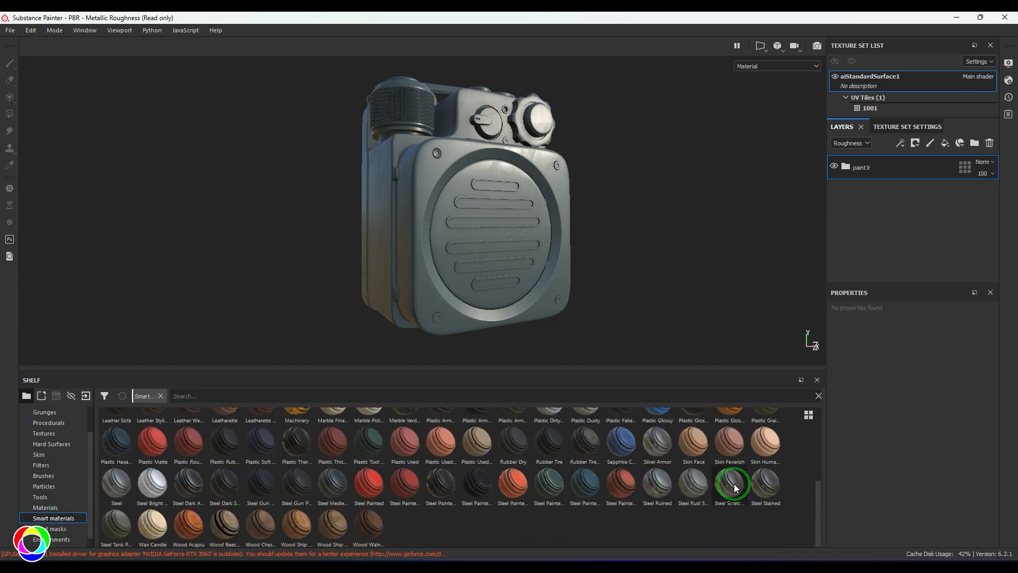
mouse_move(735, 484)
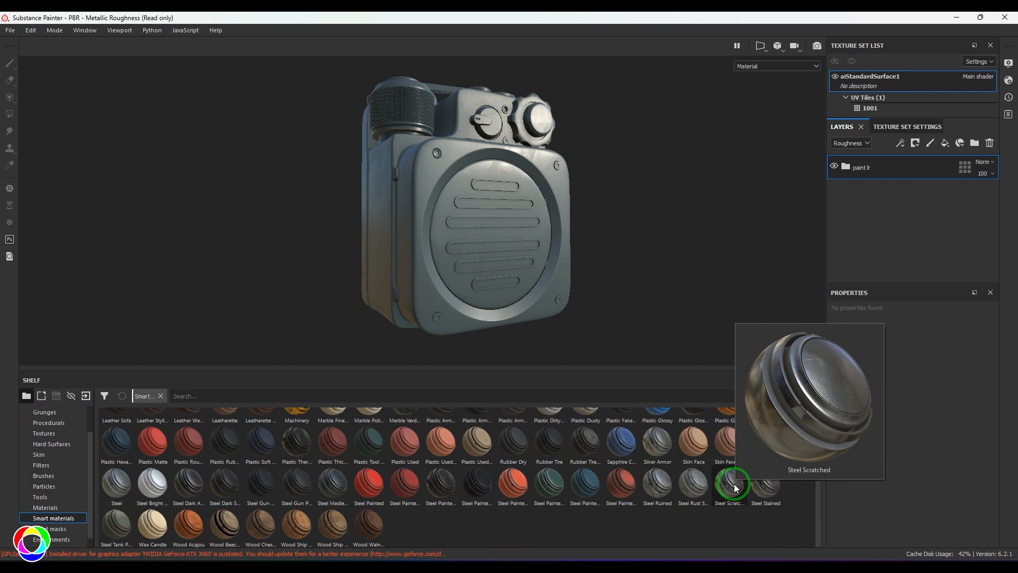
mouse_move(772, 489)
drag(772, 488, 418, 233)
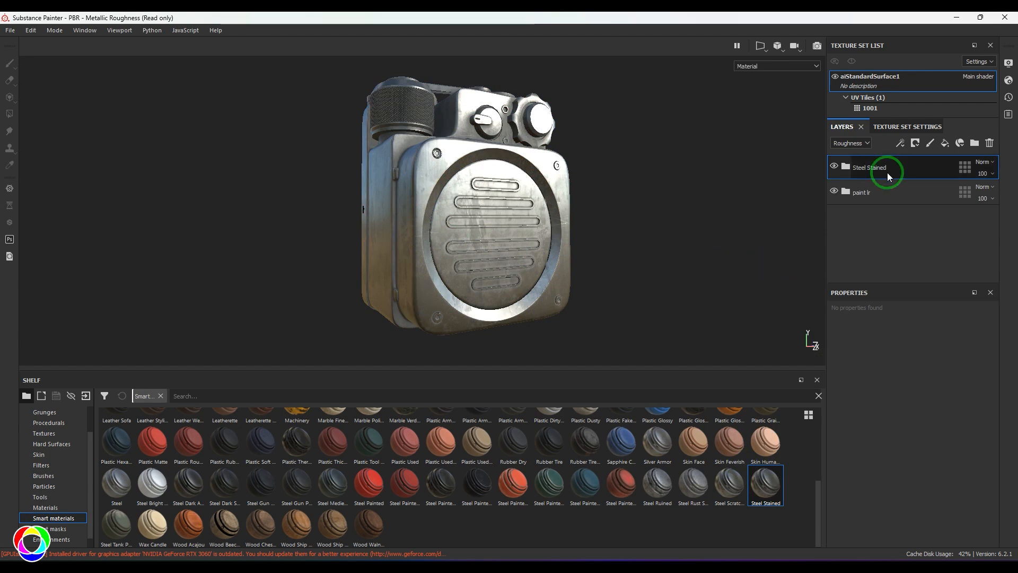
- Add a black mask with a Metal Edge Wear generator to the Steel Stained folder, and collapse the folder
click(914, 143)
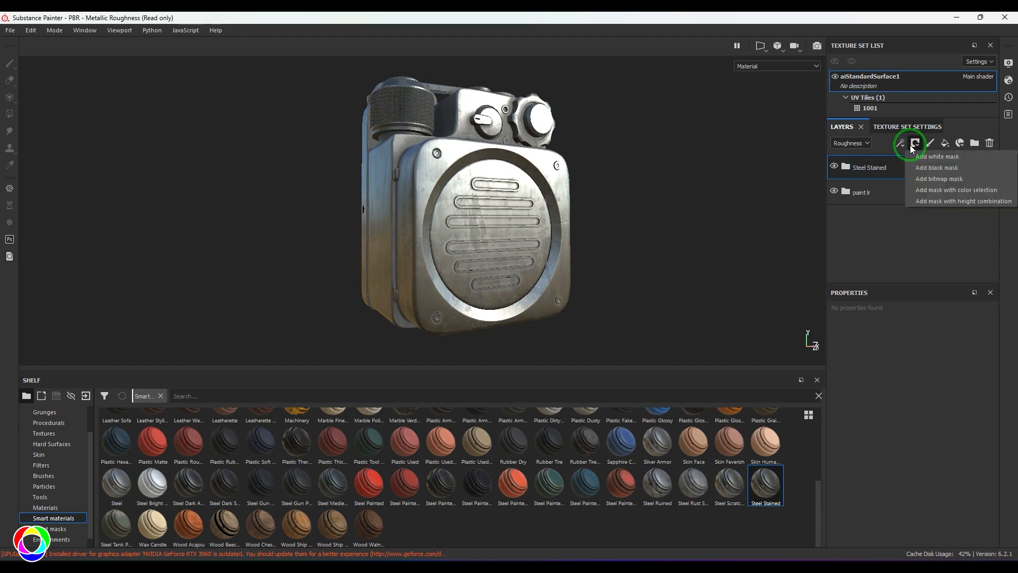
click(934, 167)
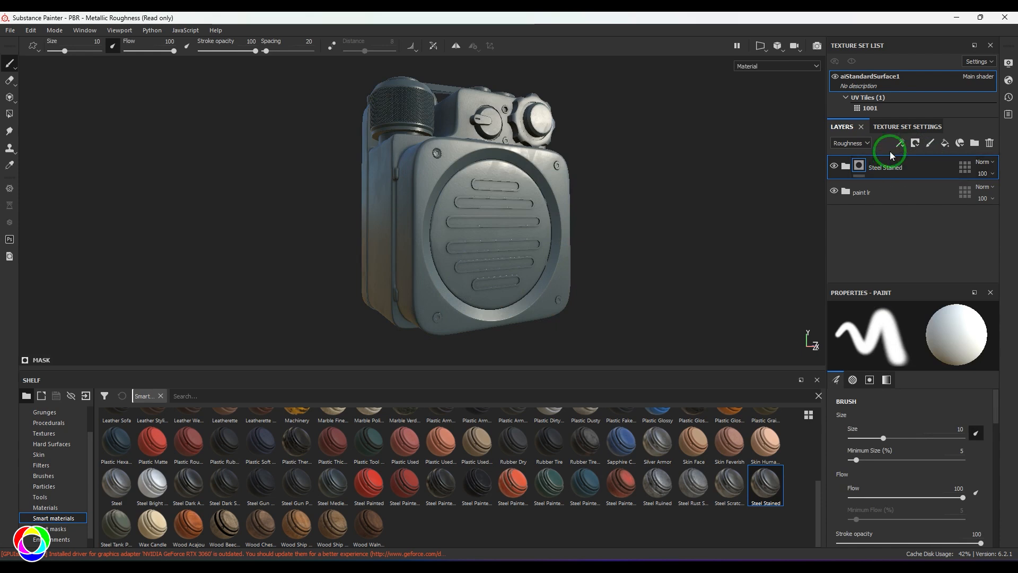
click(900, 144)
click(922, 157)
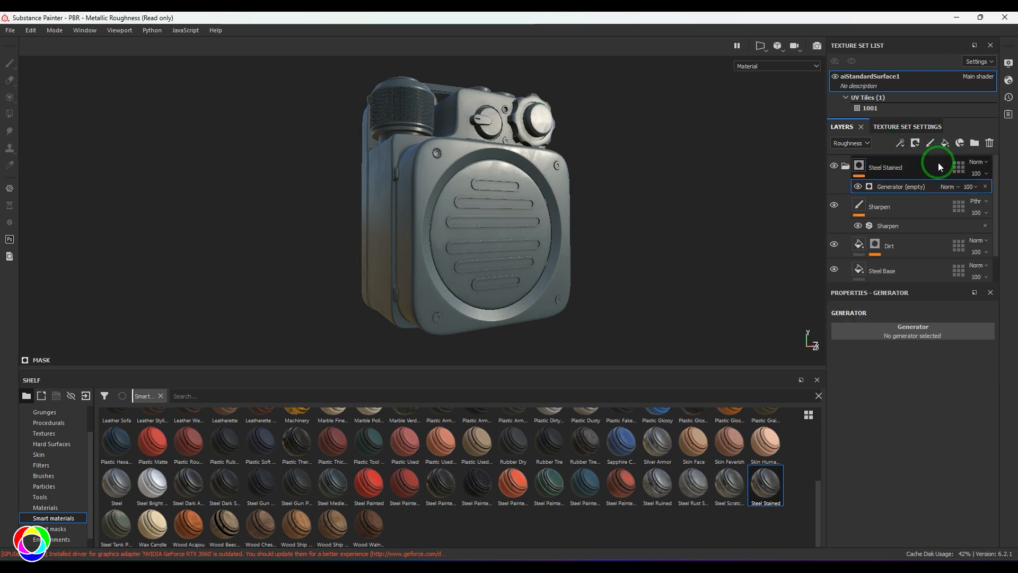
click(909, 328)
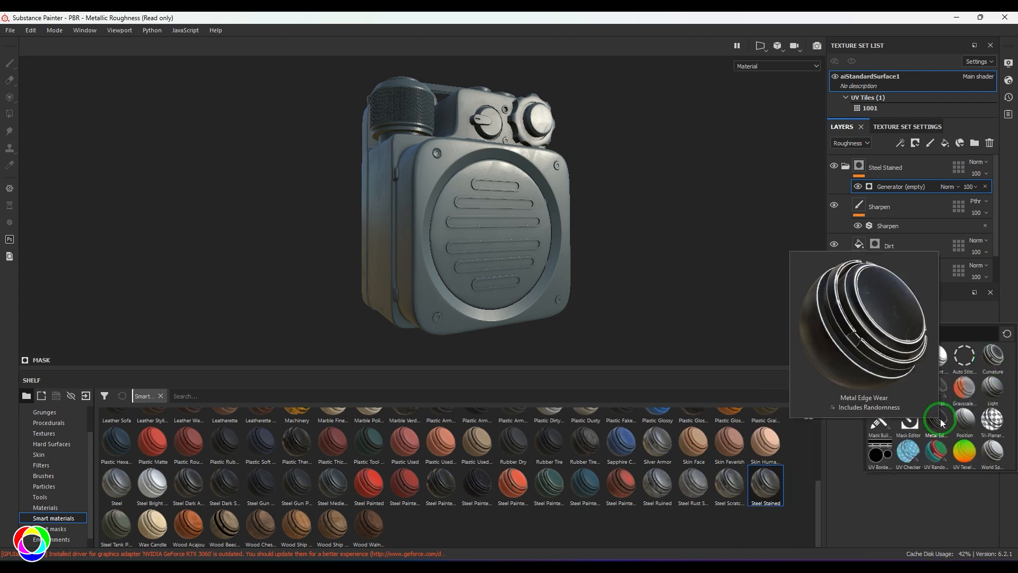
click(939, 421)
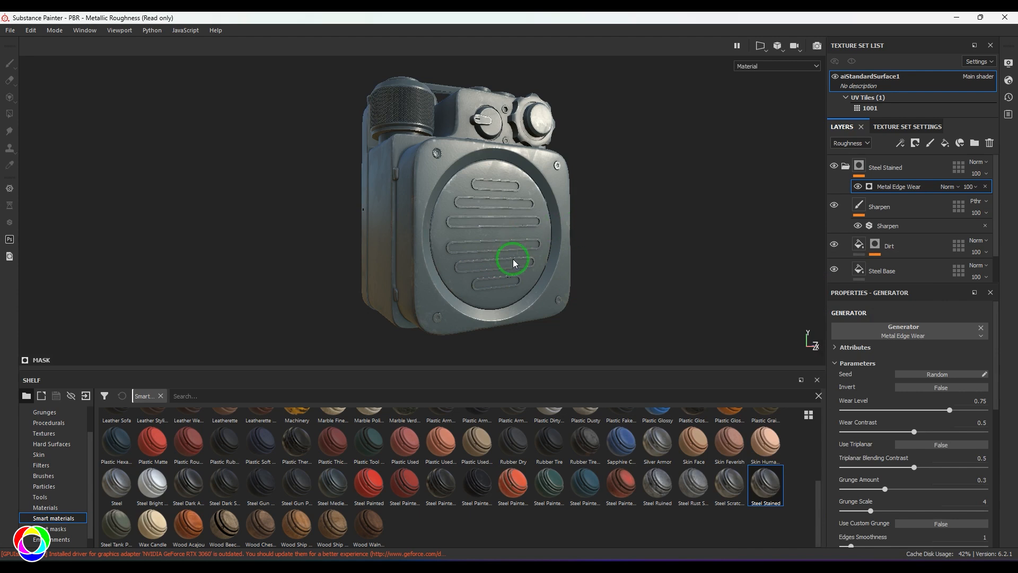
mouse_move(513, 262)
alt+mouse_down()
mouse_move(572, 249)
mouse_move(628, 286)
mouse_move(550, 227)
mouse_move(558, 234)
mouse_move(513, 254)
mouse_move(500, 177)
mouse_move(298, 182)
mouse_move(504, 193)
mouse_move(526, 279)
alt+mouse_up()
click(846, 166)
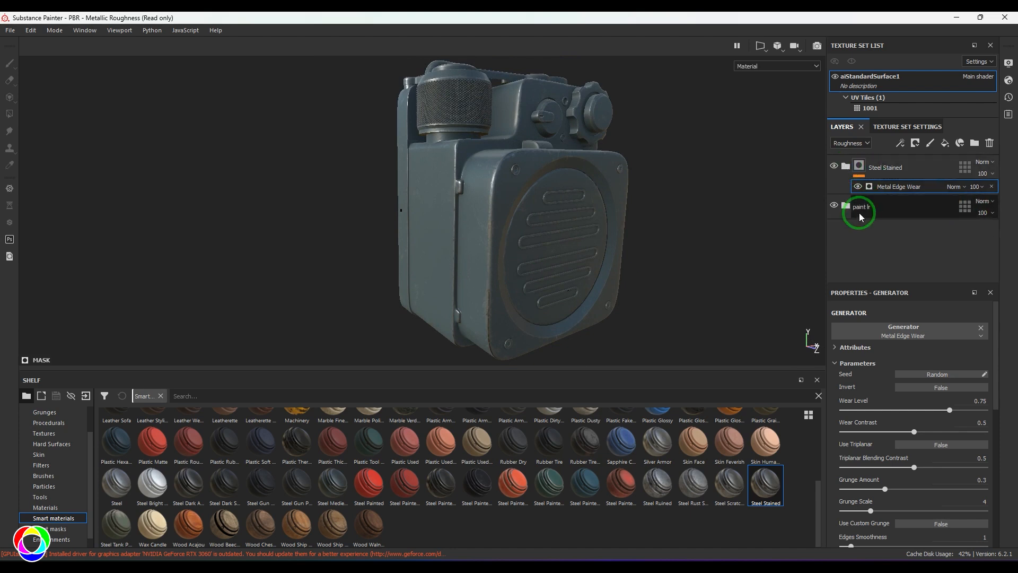
- Change Fill layer 2's base color in the paint lr folder to dark green, RGB 0.011, 0.036, 0.018
click(847, 206)
scroll(912, 262, down, 3)
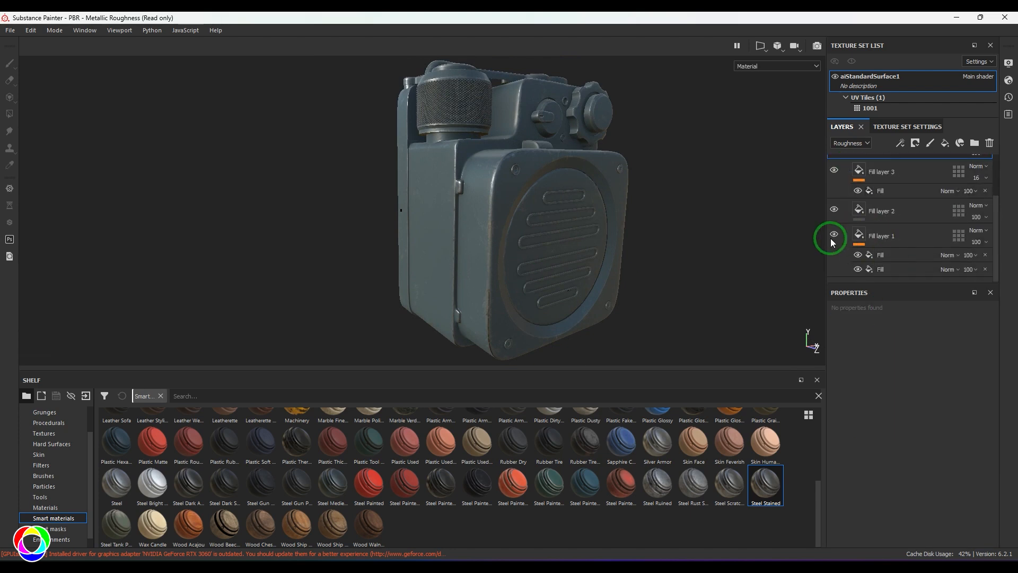
click(889, 235)
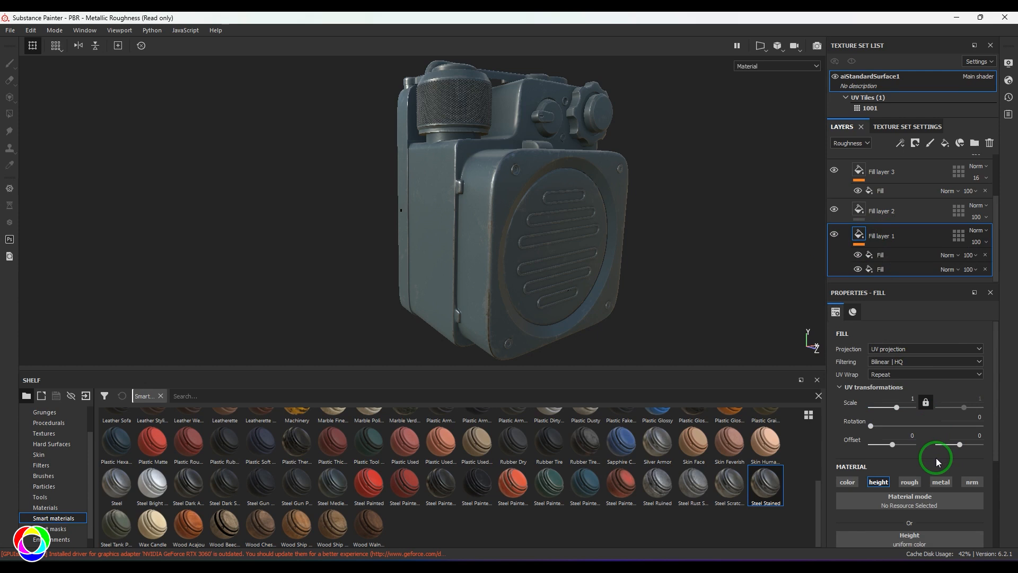
click(886, 215)
click(897, 426)
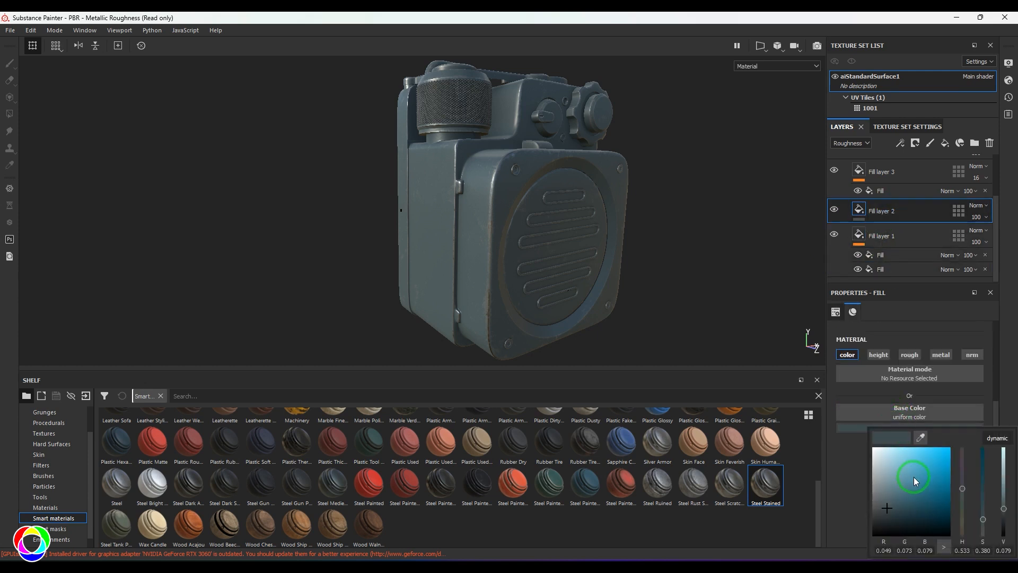
click(910, 507)
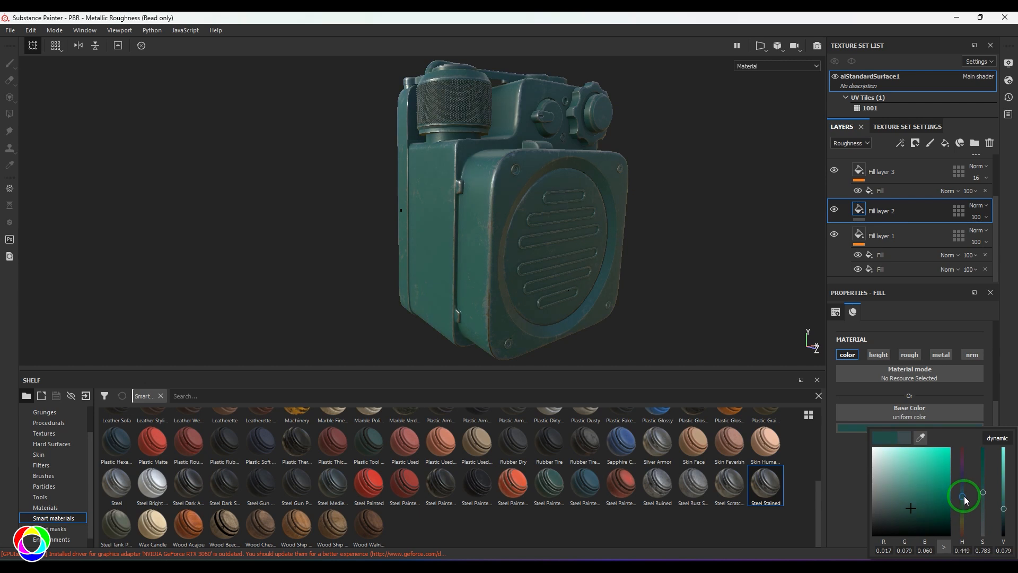
mouse_move(964, 495)
mouse_down()
mouse_move(962, 475)
mouse_move(961, 502)
mouse_up()
click(904, 517)
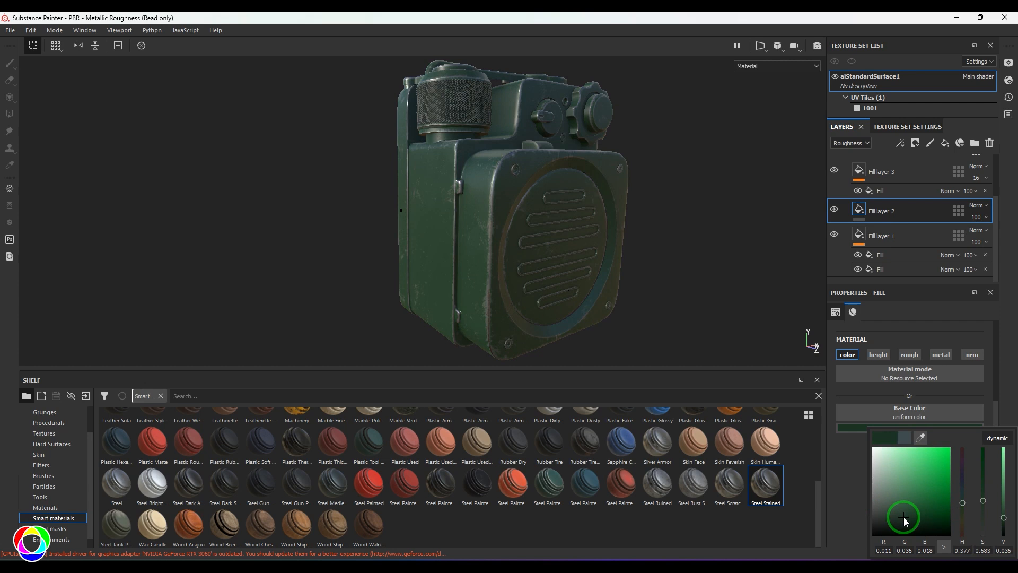
click(762, 255)
- Examine the repainted speaker from several angles and collapse the Steel Stained and paint lr folders
shift+right_drag(689, 229, 729, 238)
alt+drag(730, 238, 616, 230)
mouse_move(616, 231)
shift+right_down()
mouse_move(682, 234)
mouse_move(607, 244)
shift+right_up()
alt+drag(608, 247, 684, 236)
scroll(901, 183, up, 2)
click(848, 168)
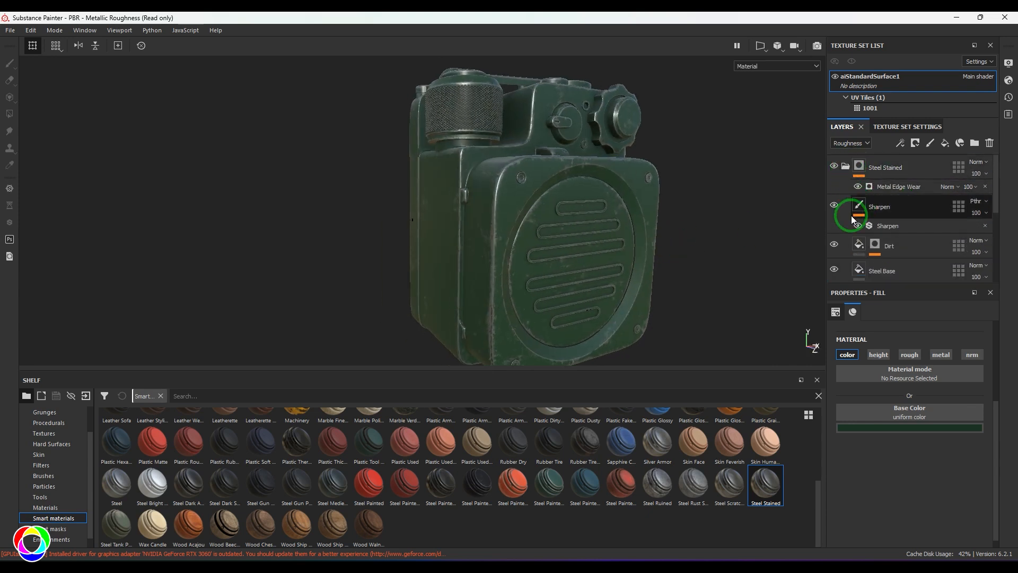
click(847, 168)
click(844, 207)
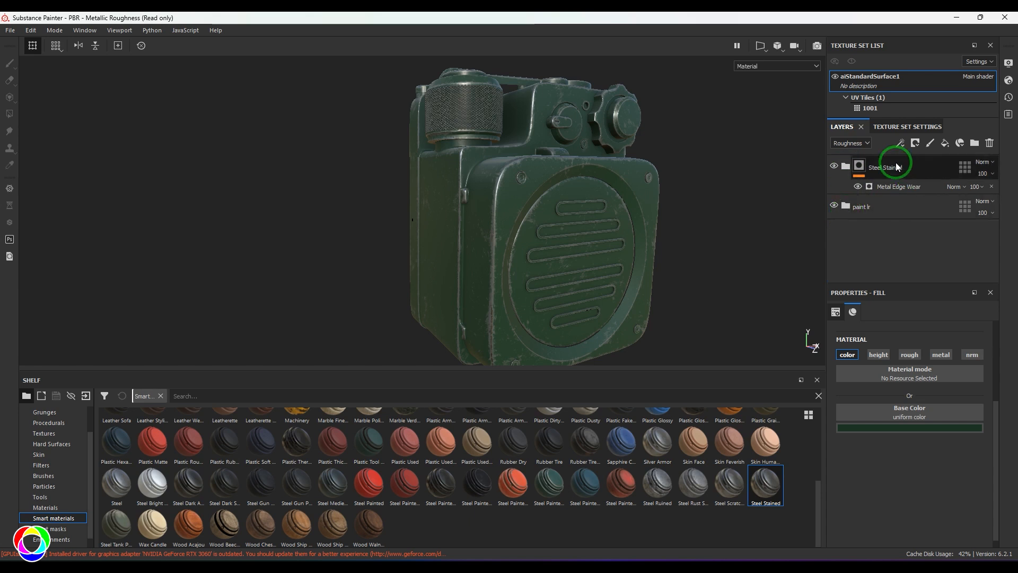
- Add a fill effect above Metal Edge Wear in the Steel Stained folder's mask
click(860, 165)
click(897, 187)
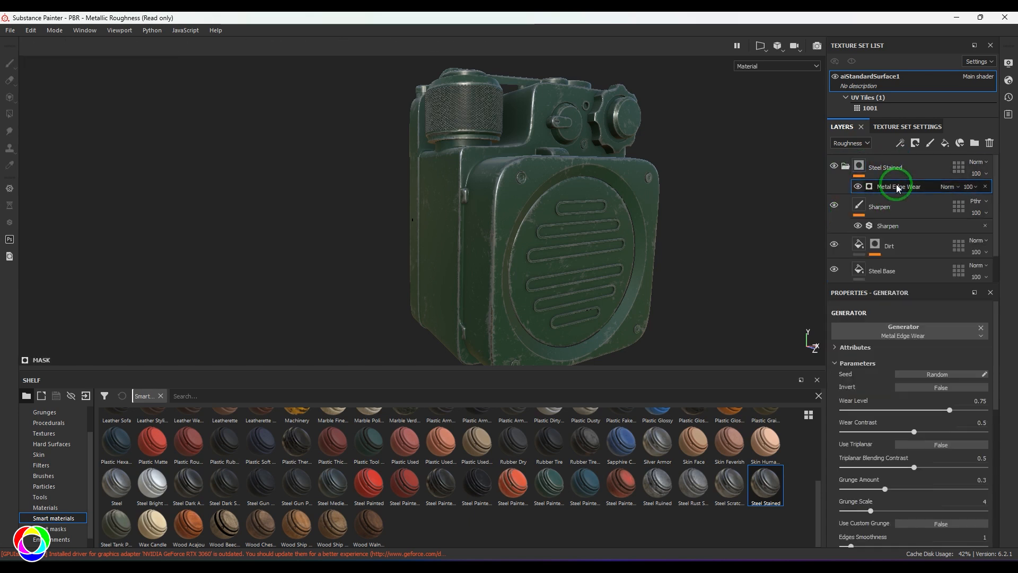
click(899, 142)
click(925, 185)
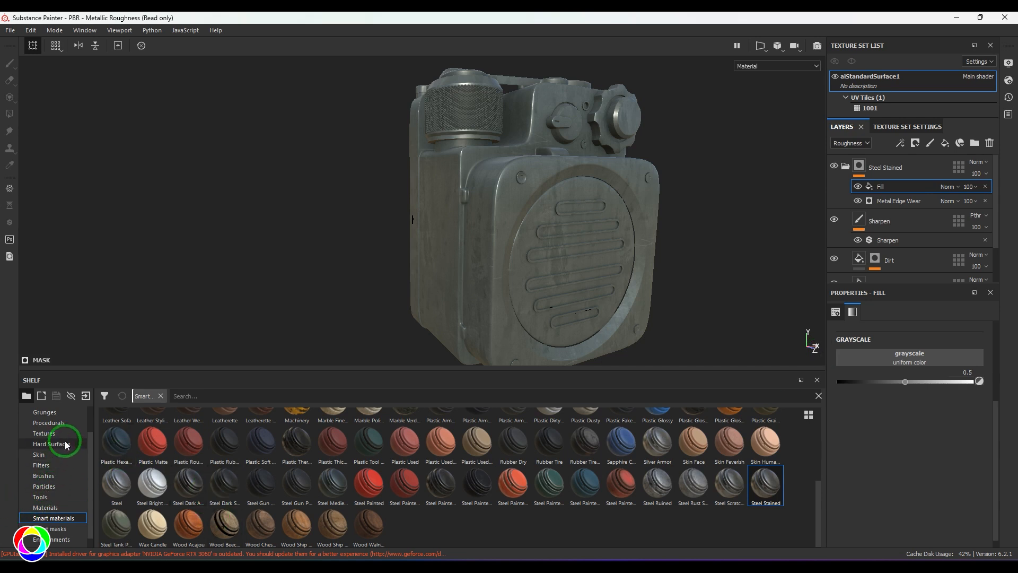
- Search the procedurals for "scra" and assign Grunge Scratches Rough to the mask fill's grayscale
click(73, 422)
click(193, 398)
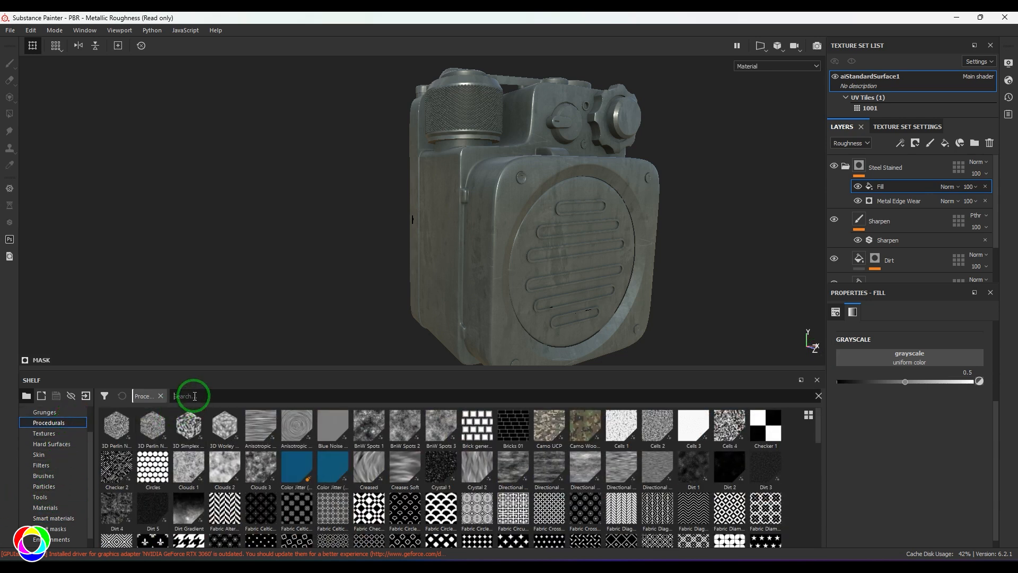
text(scra)
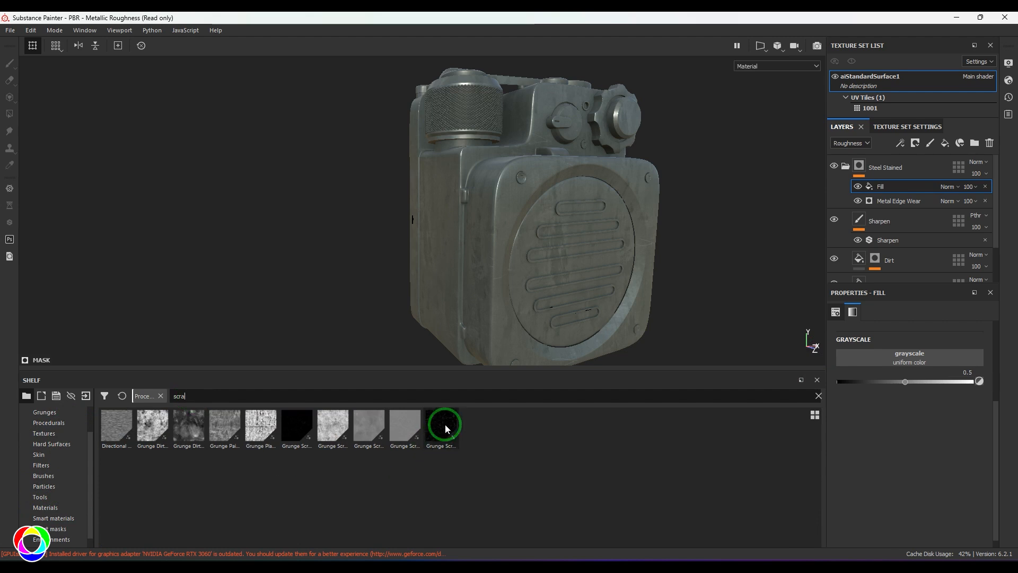
mouse_move(446, 429)
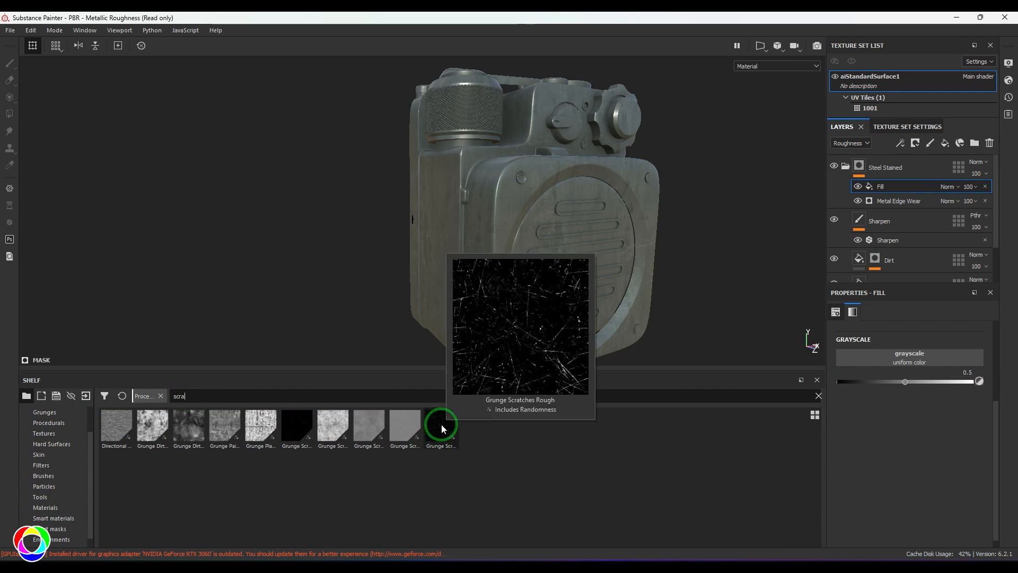
drag(443, 428, 873, 353)
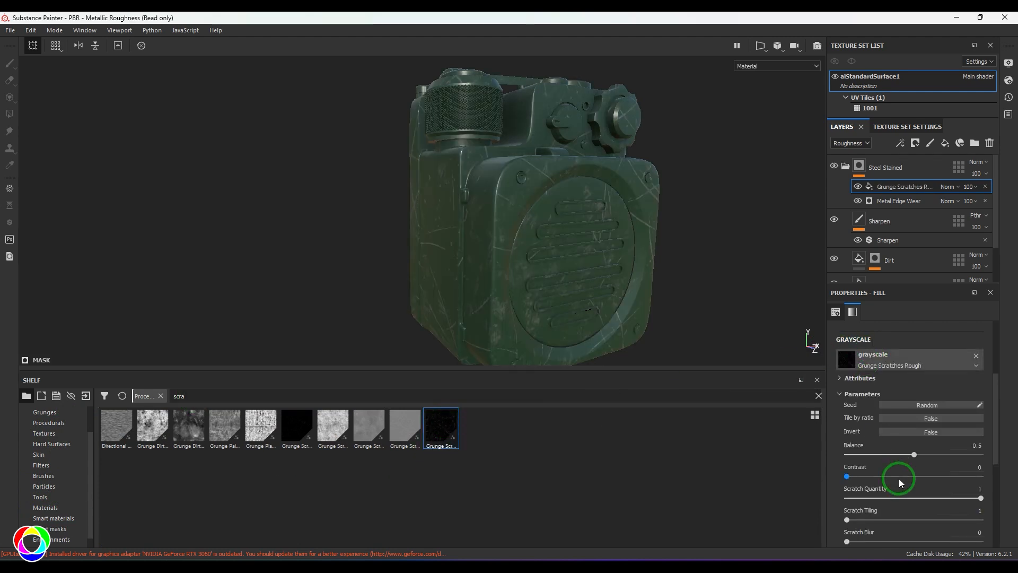
- Try a UV scale of 3 for the scratches fill, set it to 7, and check the scratch density on the model
scroll(902, 479, up, 5)
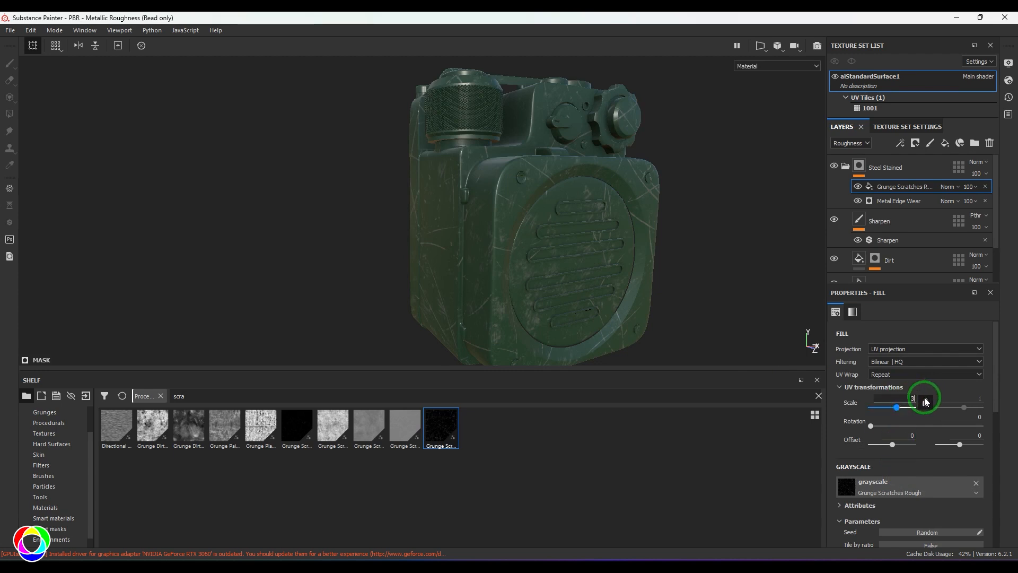
key(Return)
alt+drag(648, 257, 559, 266)
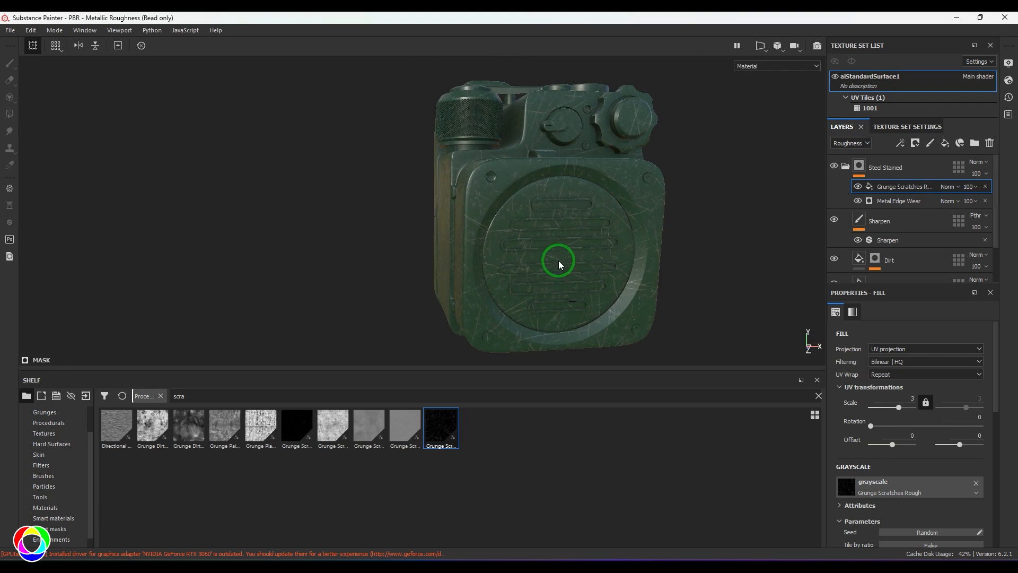
click(913, 399)
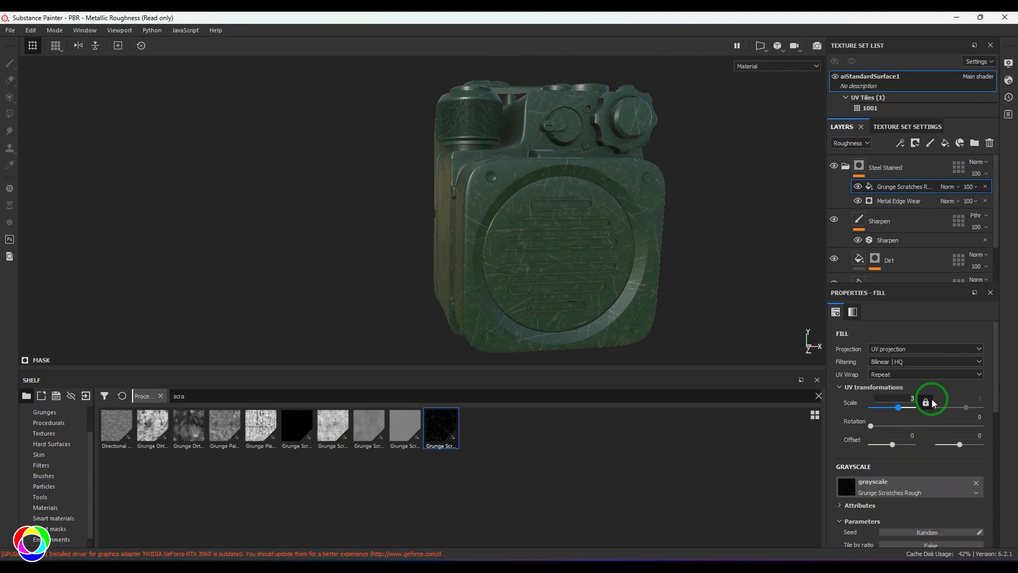
text(7)
key(Return)
alt+drag(575, 260, 663, 266)
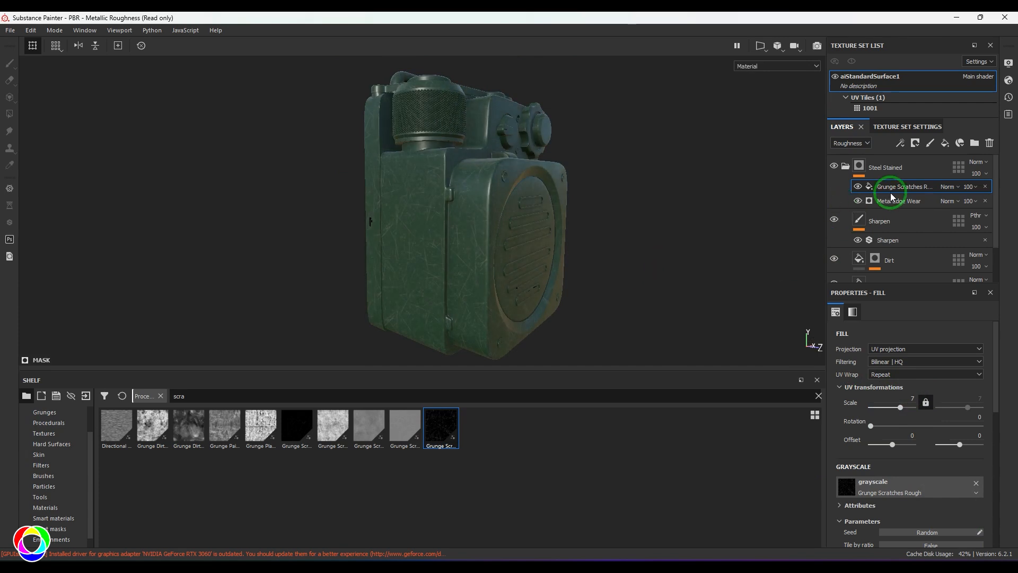
- Try Multiply and Linear dodge (Add) blending on the scratches fill, inspect the wear up close, and restore Normal blending
click(948, 187)
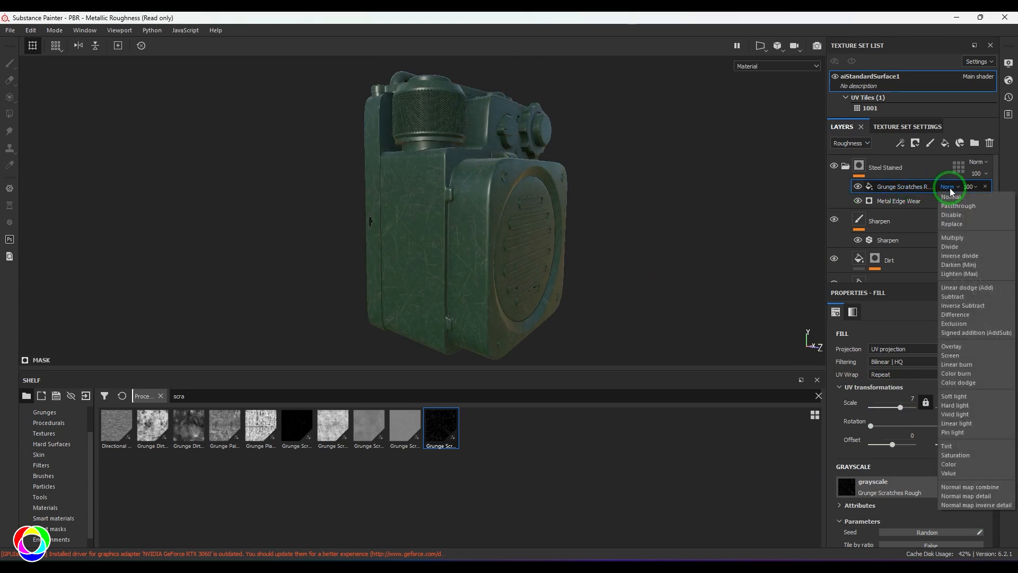
click(953, 238)
click(949, 187)
click(972, 287)
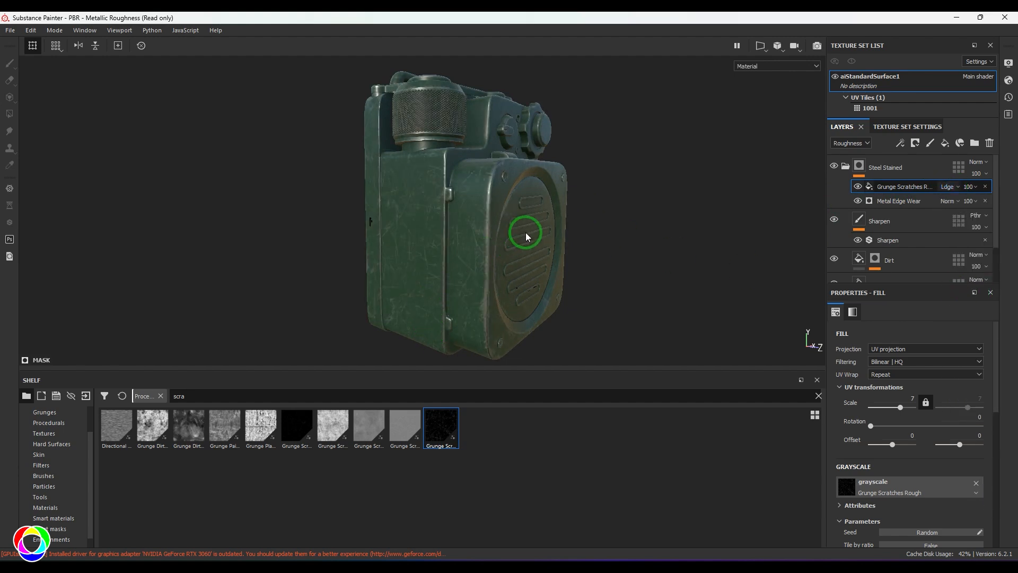
scroll(433, 228, up, 5)
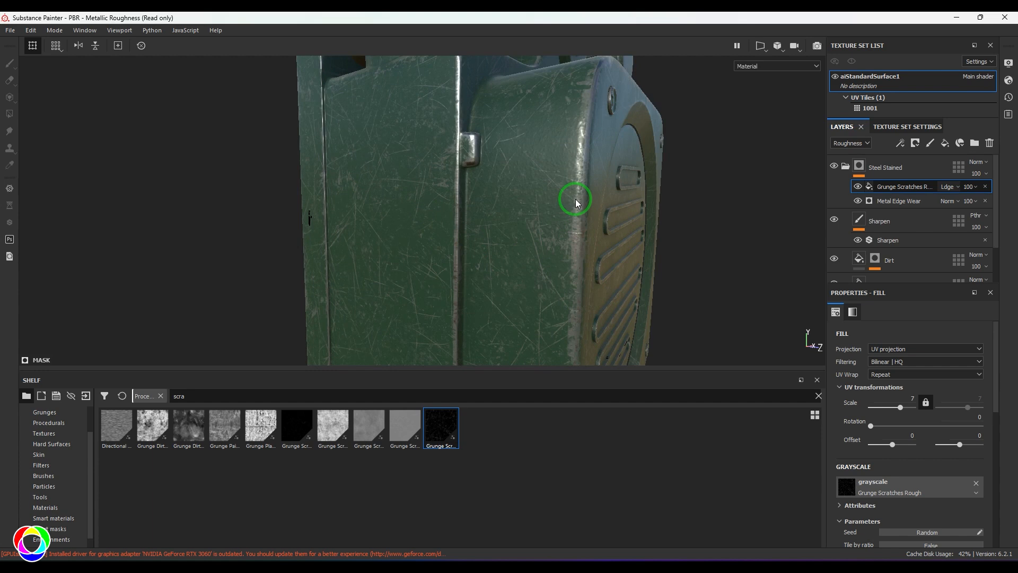
scroll(445, 191, down, 6)
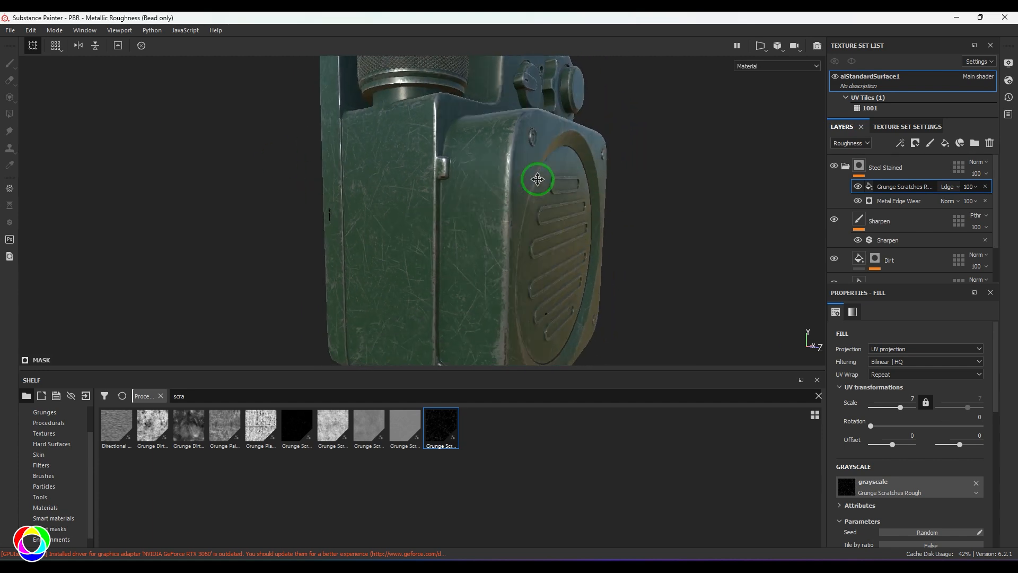
click(952, 187)
click(953, 197)
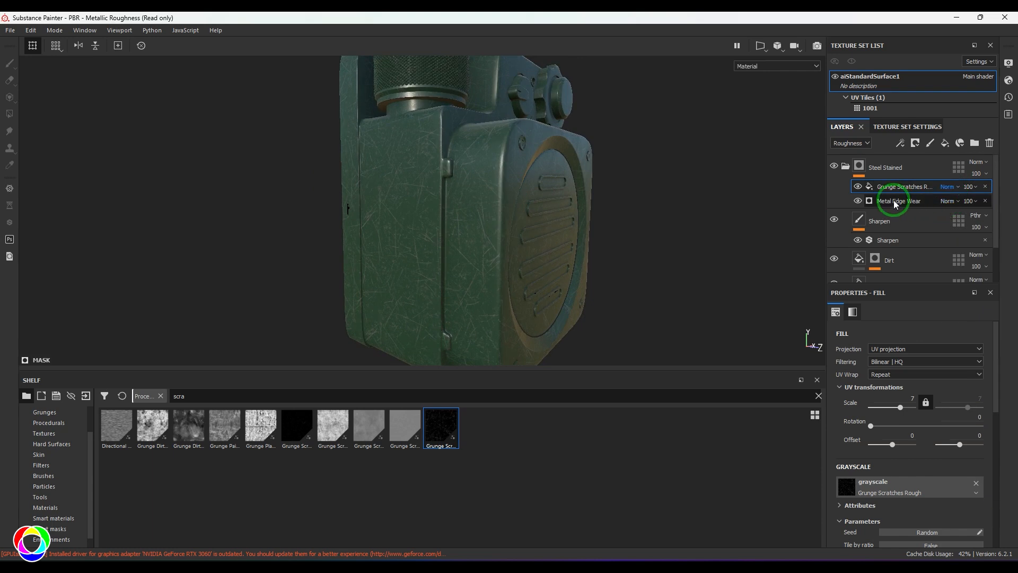
- Move Metal Edge Wear above the scratches fill, display the mask in the viewport, and hide the generator
drag(898, 202, 899, 186)
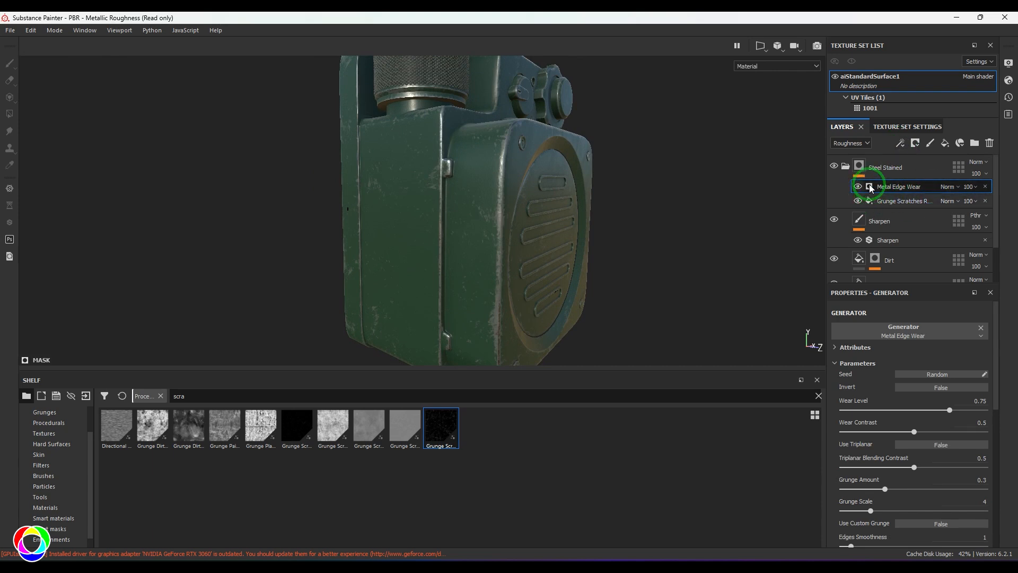
click(764, 66)
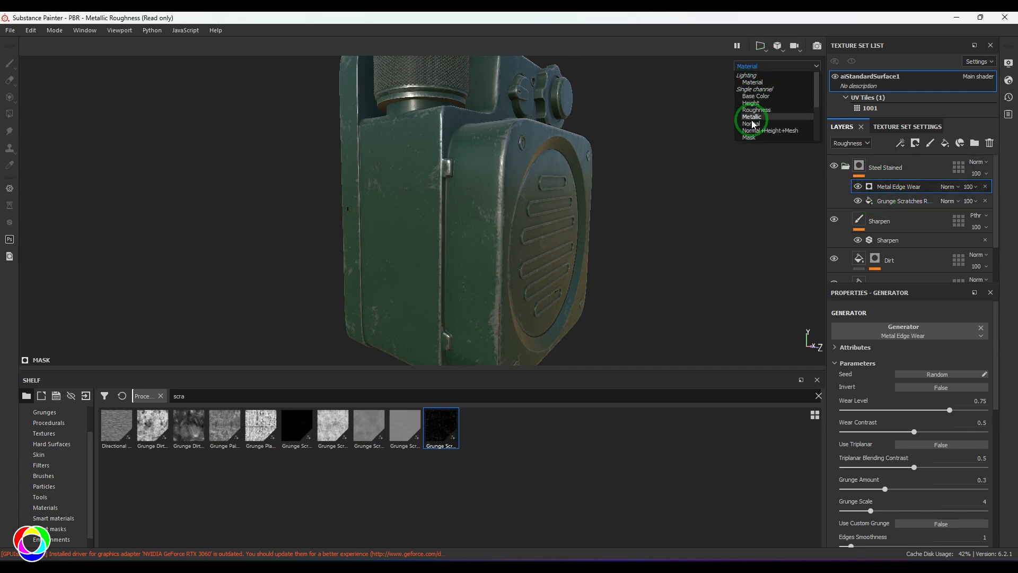
click(755, 139)
click(858, 187)
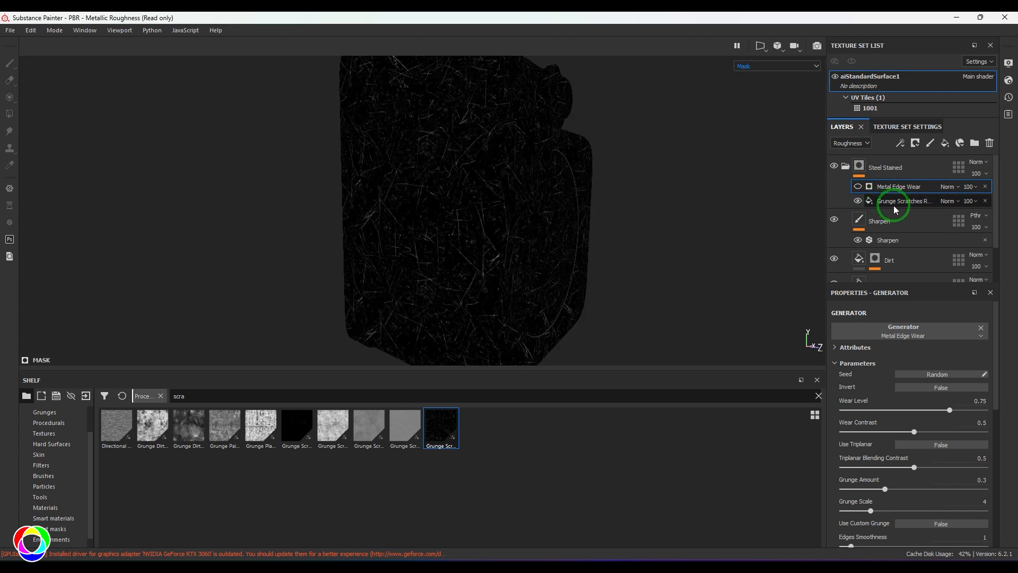
- Add a fill with grayscale 0 beneath the Grunge Scratches Rough fill in the mask stack
click(895, 207)
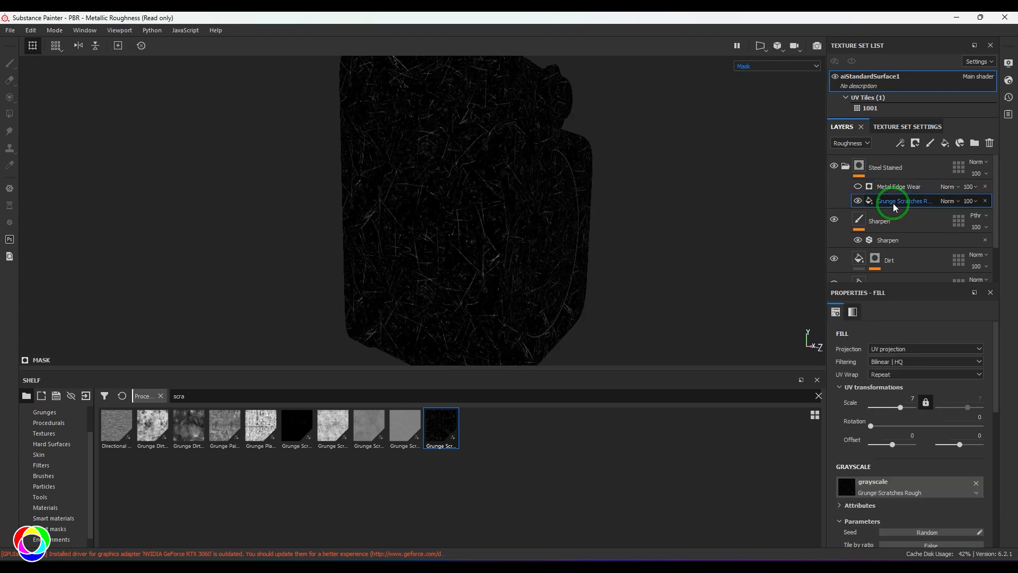
click(901, 144)
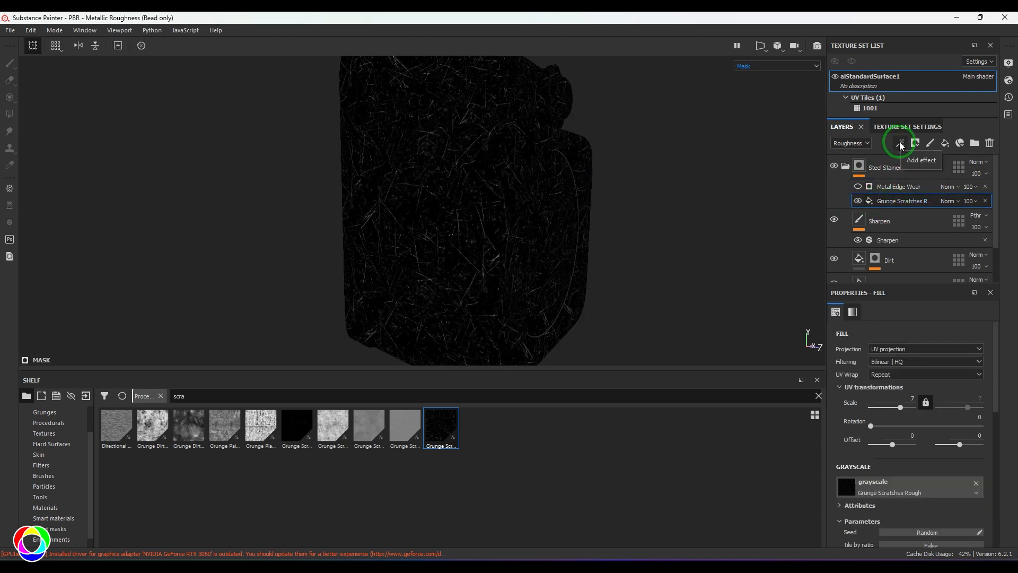
click(927, 181)
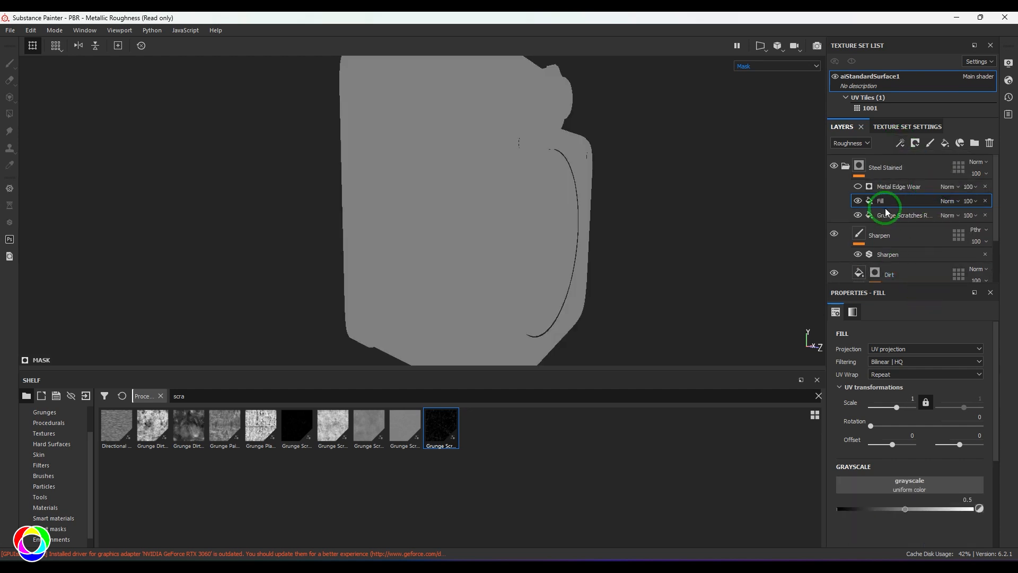
mouse_move(888, 203)
mouse_down()
mouse_move(897, 205)
mouse_move(876, 217)
mouse_up()
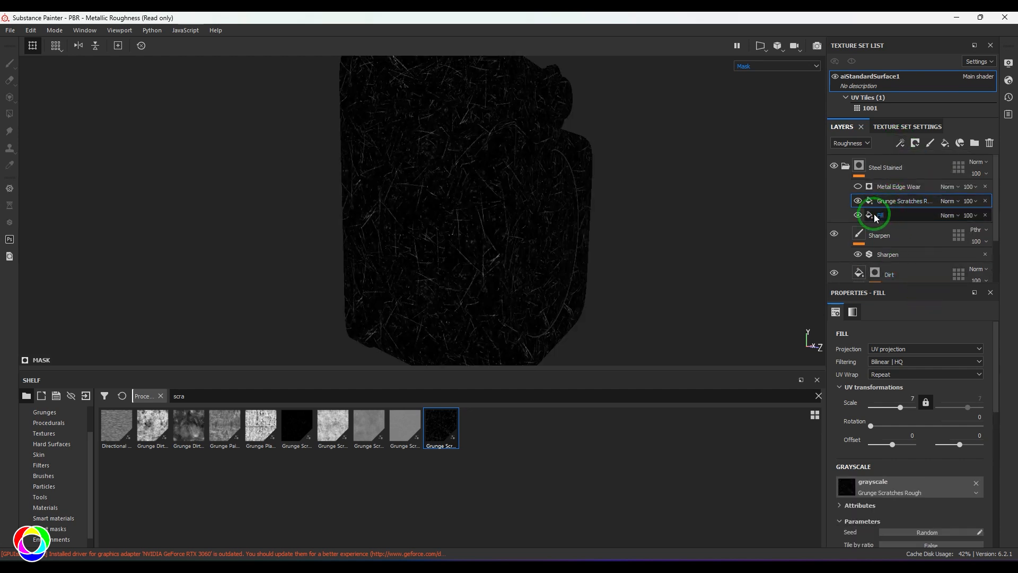
click(898, 216)
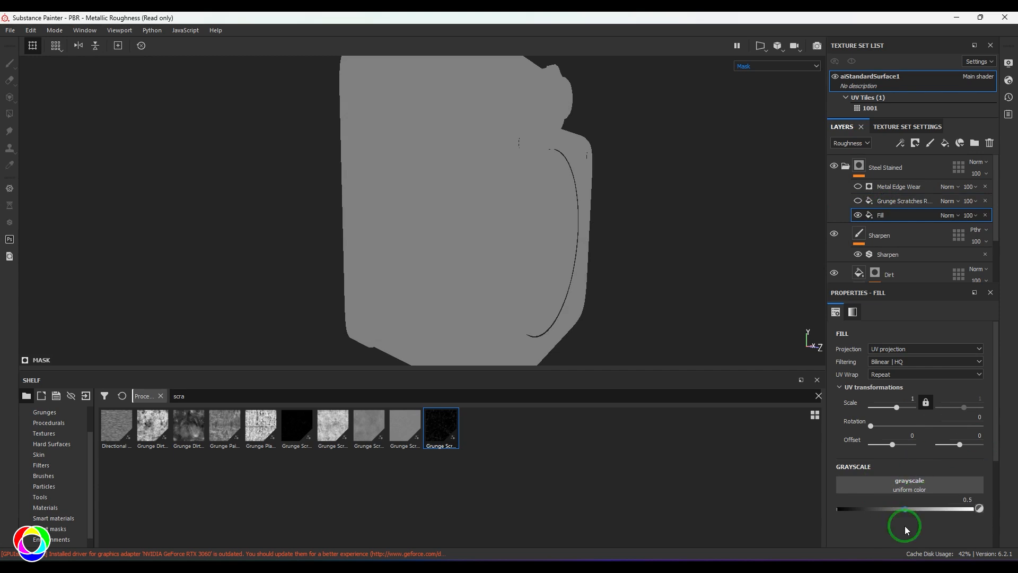
drag(905, 525, 835, 450)
click(858, 202)
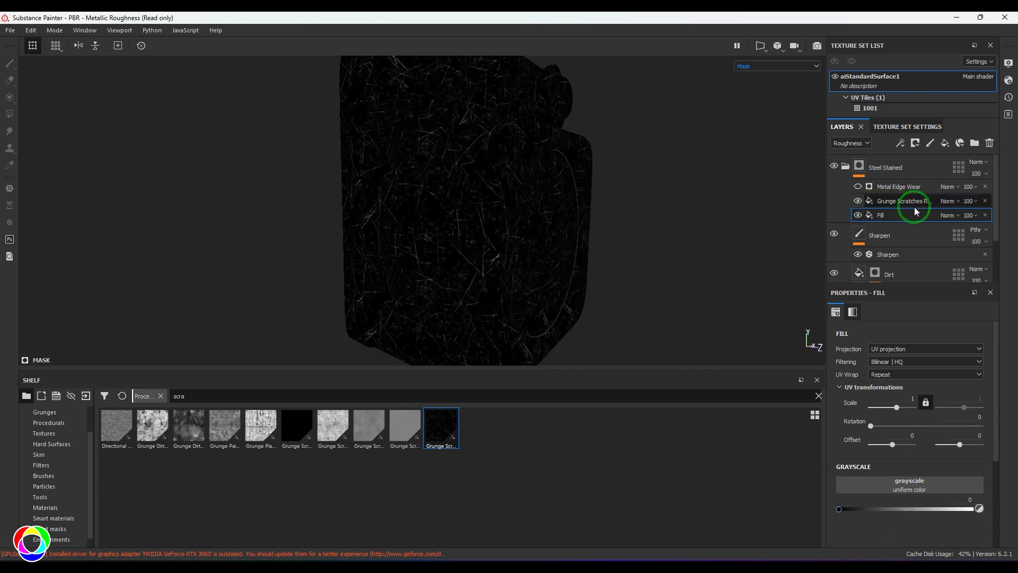
- Lower the Grunge Scratches Rough fill's opacity to 14 and show Metal Edge Wear again
click(912, 203)
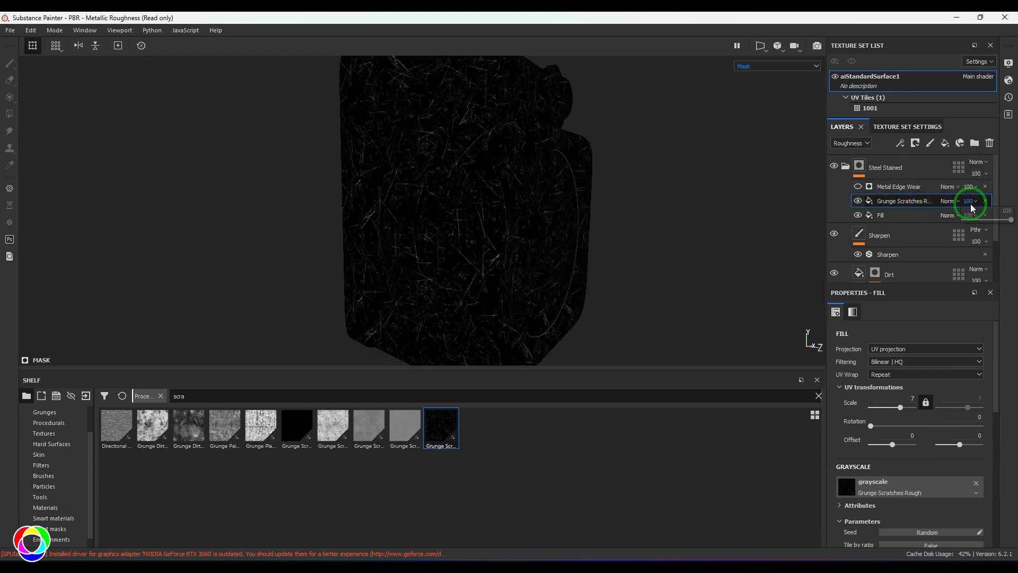
drag(973, 208, 963, 224)
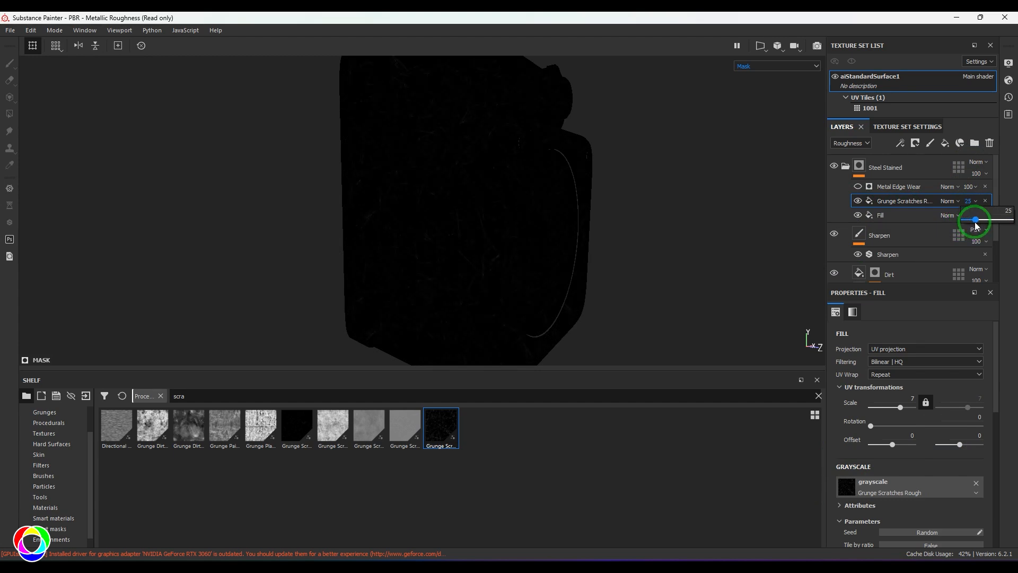
click(858, 187)
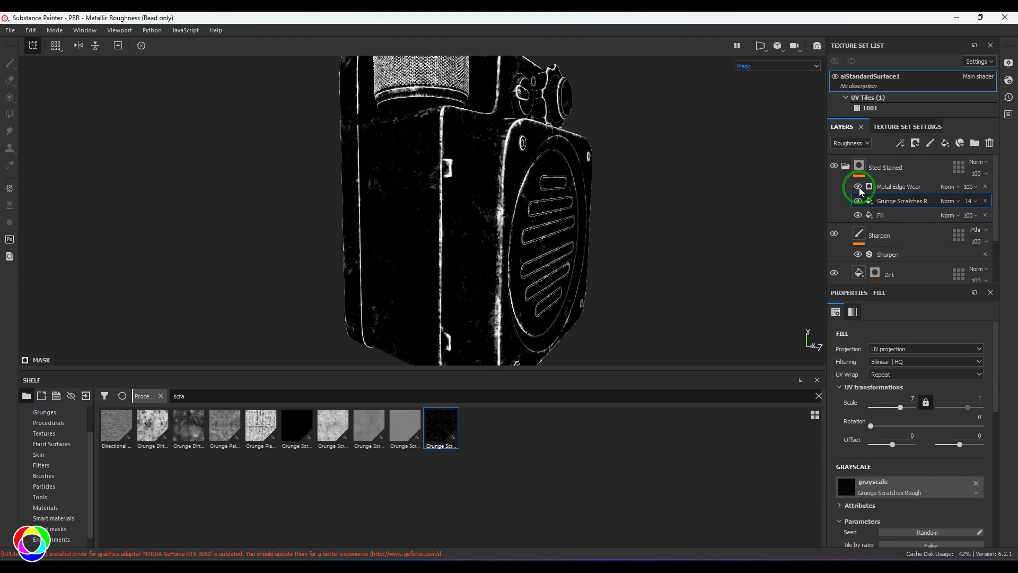
- Set the Metal Edge Wear generator's blending to Linear dodge (Add) and display the full material in the viewport
click(949, 187)
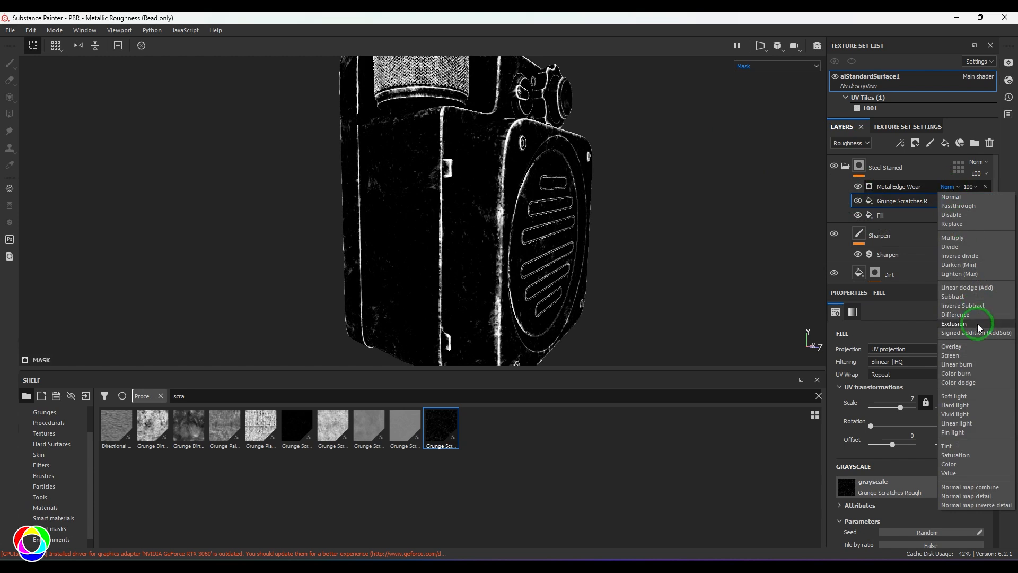
click(982, 288)
click(748, 72)
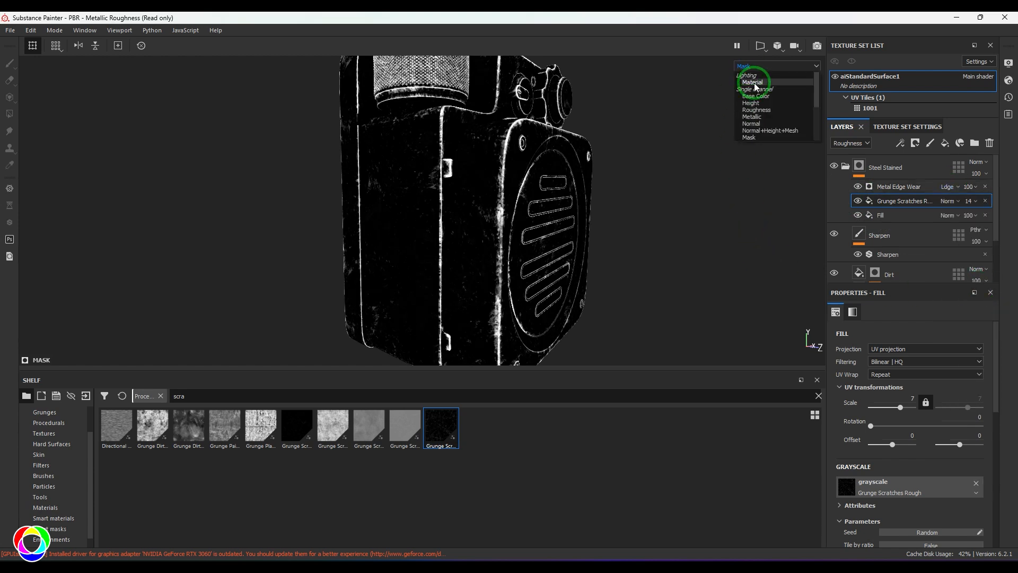
click(753, 76)
- Raise the Grunge Scratches Rough fill's opacity to 25 in the Steel Stained mask
scroll(511, 255, up, 5)
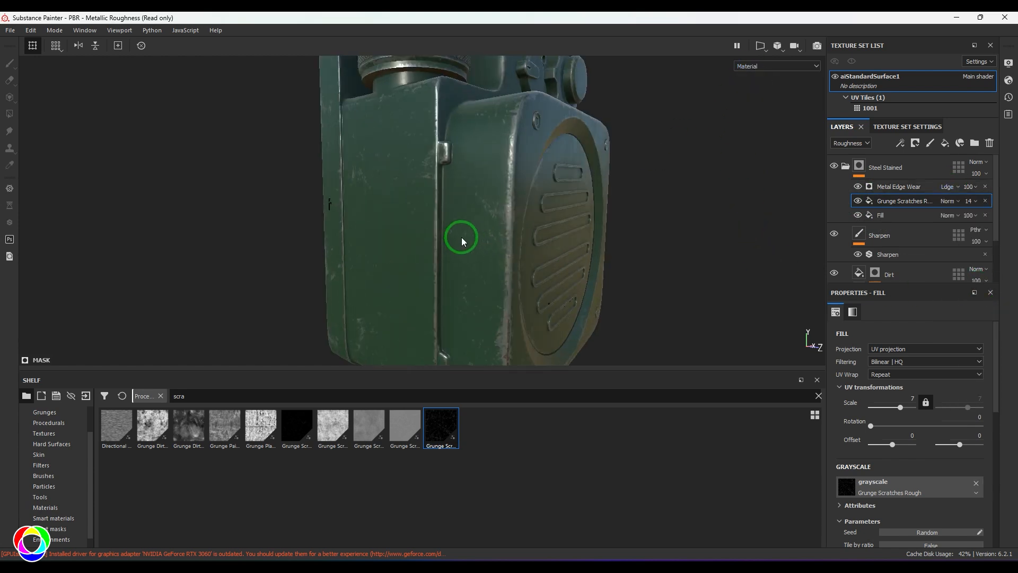
click(969, 202)
drag(969, 219, 995, 240)
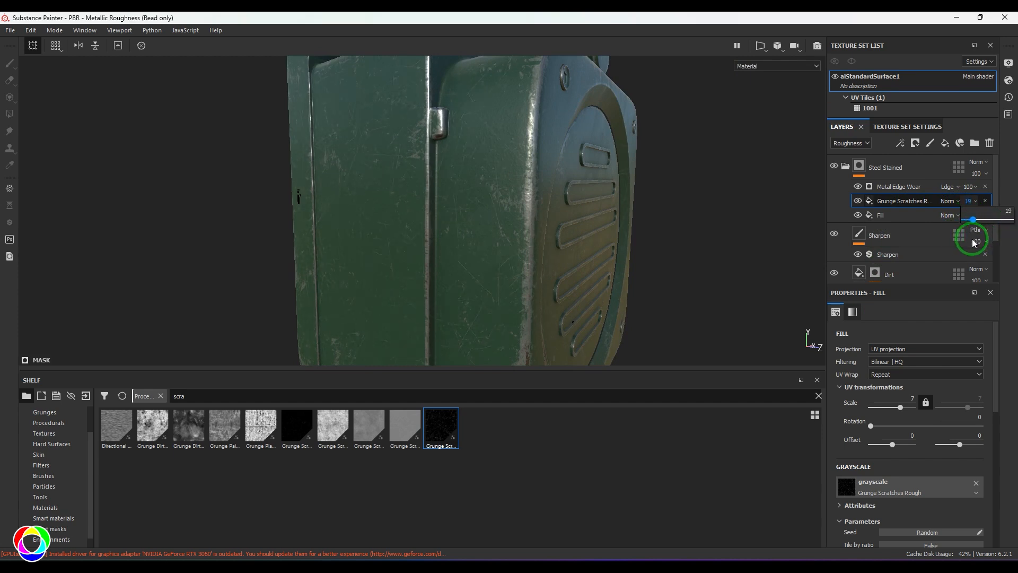
- Examine the scratches and edge wear on the speaker's side, upper edges, knobs and front grille
alt+drag(514, 238, 643, 252)
alt+right_drag(642, 252, 607, 277)
alt+middle_drag(607, 277, 424, 197)
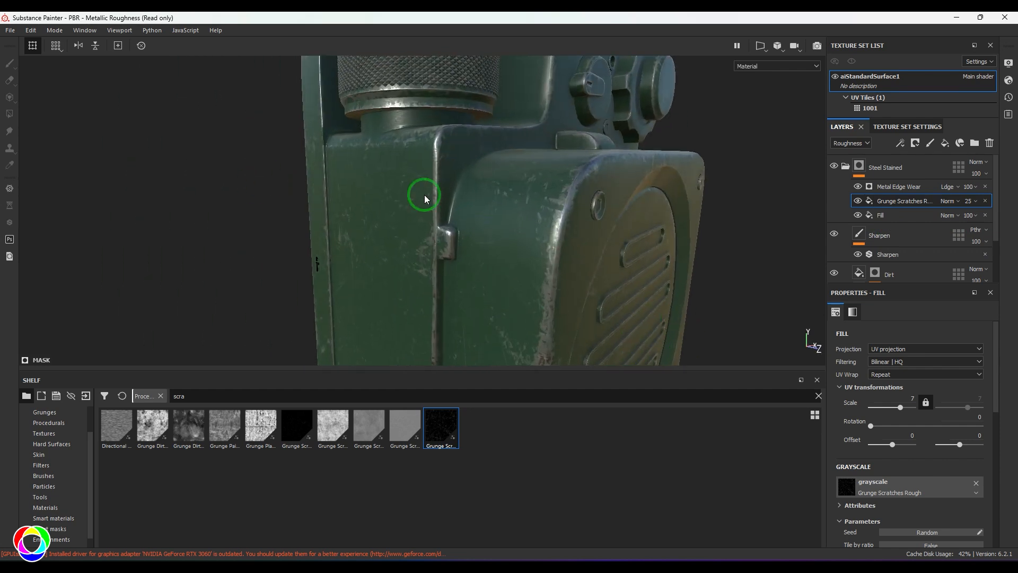
mouse_move(425, 197)
alt+right_down()
mouse_move(447, 200)
mouse_move(413, 205)
alt+right_up()
alt+middle_drag(491, 207, 595, 218)
alt+drag(596, 218, 597, 191)
alt+right_drag(597, 191, 552, 196)
alt+middle_drag(551, 196, 693, 232)
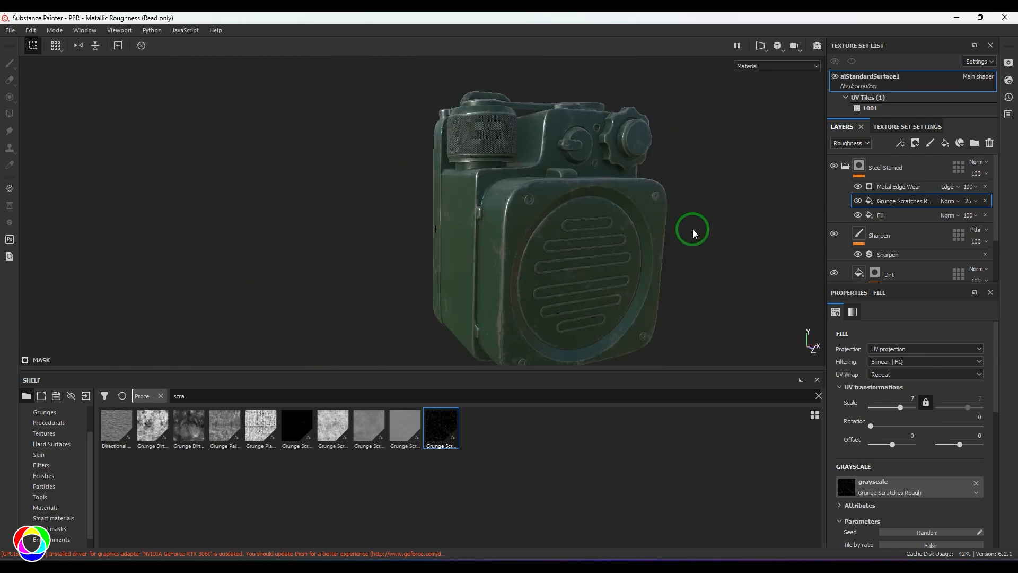
mouse_move(693, 231)
alt+mouse_down()
mouse_move(535, 222)
mouse_move(665, 198)
mouse_move(769, 204)
mouse_move(654, 236)
mouse_move(572, 232)
mouse_move(535, 243)
alt+mouse_up()
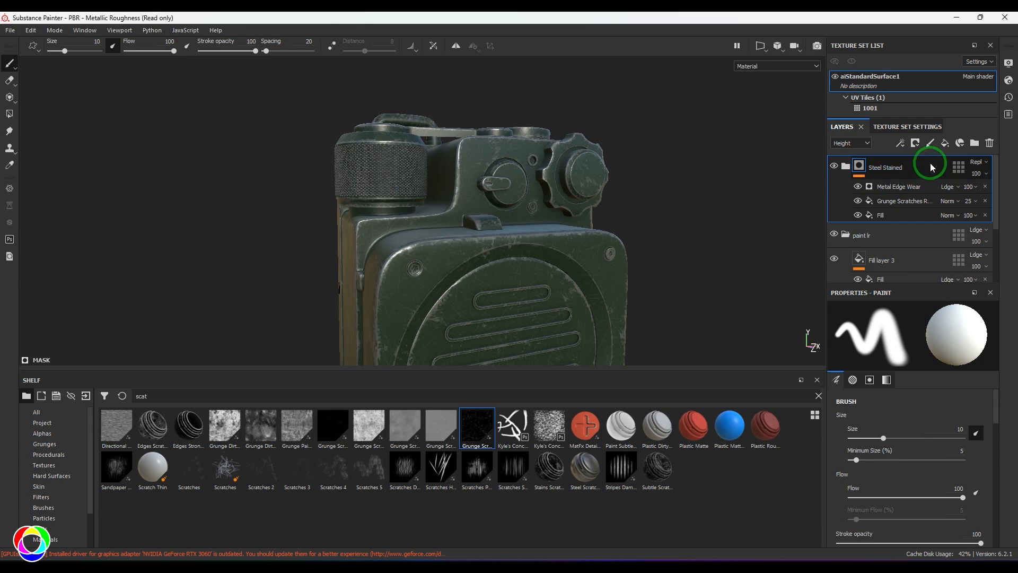
- Add a fill layer above the Steel Stained folder with a near-black base color of value 0.006
click(945, 144)
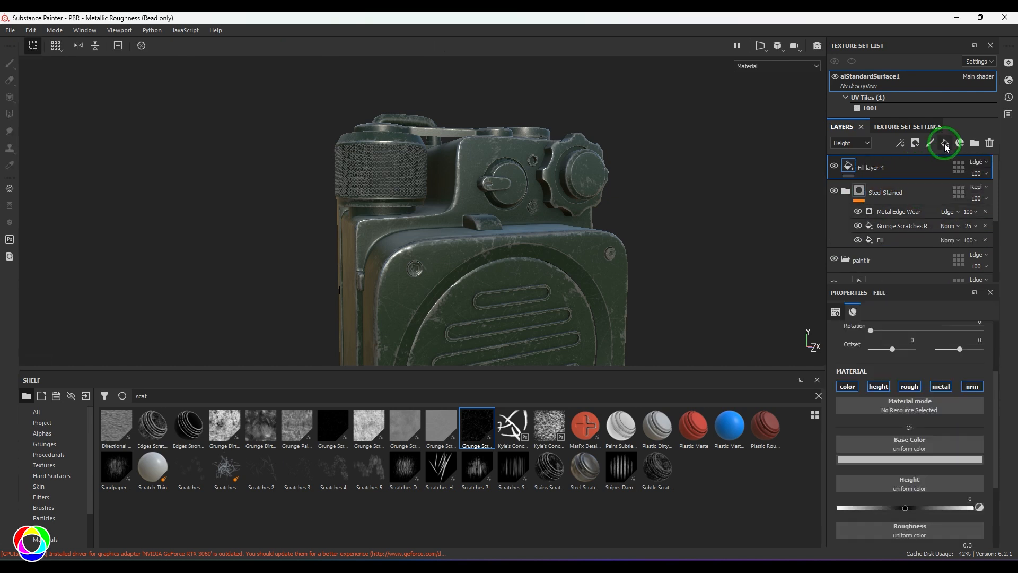
click(884, 460)
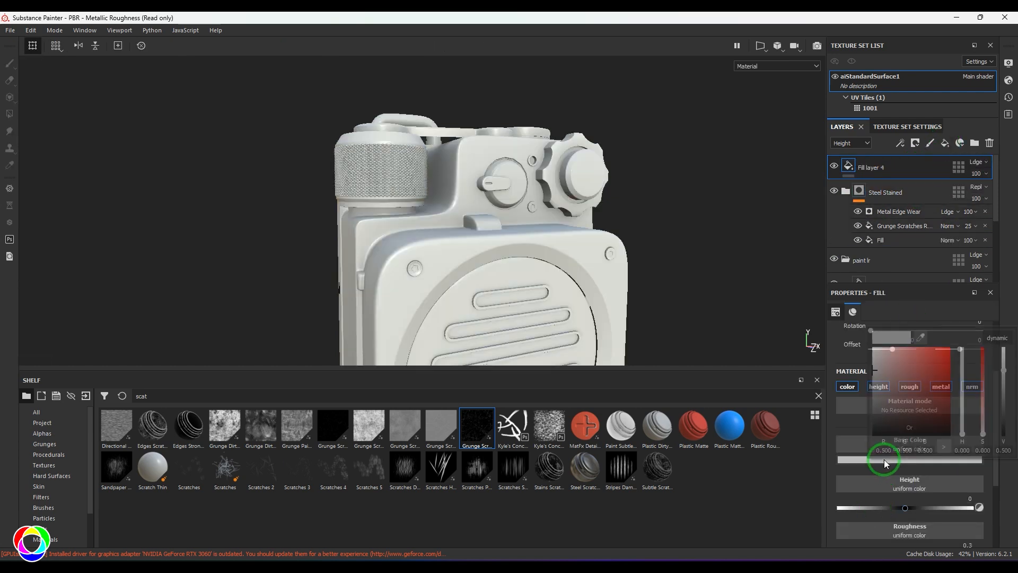
drag(881, 427, 857, 430)
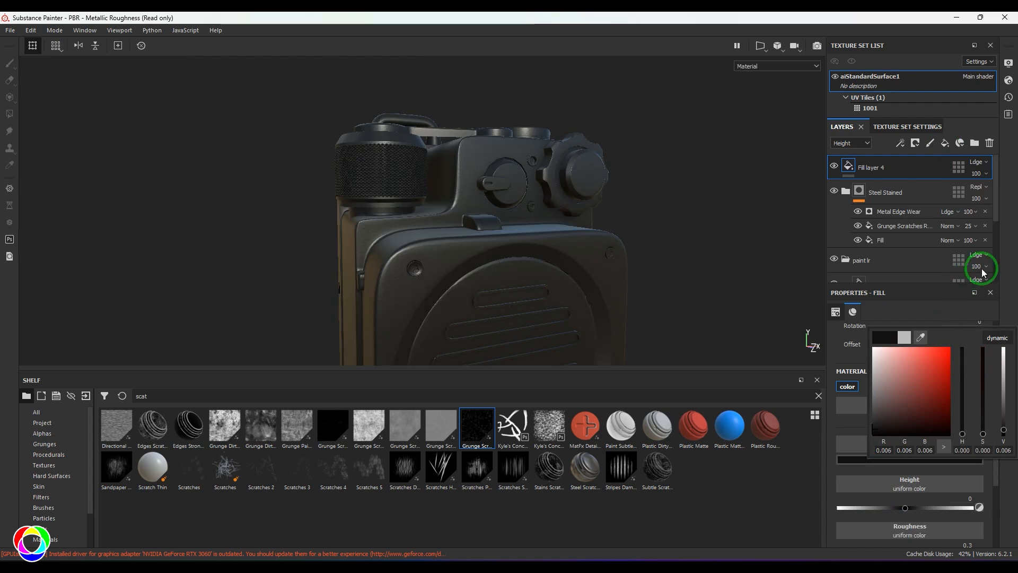
click(1007, 283)
- Set the new black fill layer's Height channel blending to Normal
click(851, 142)
click(851, 141)
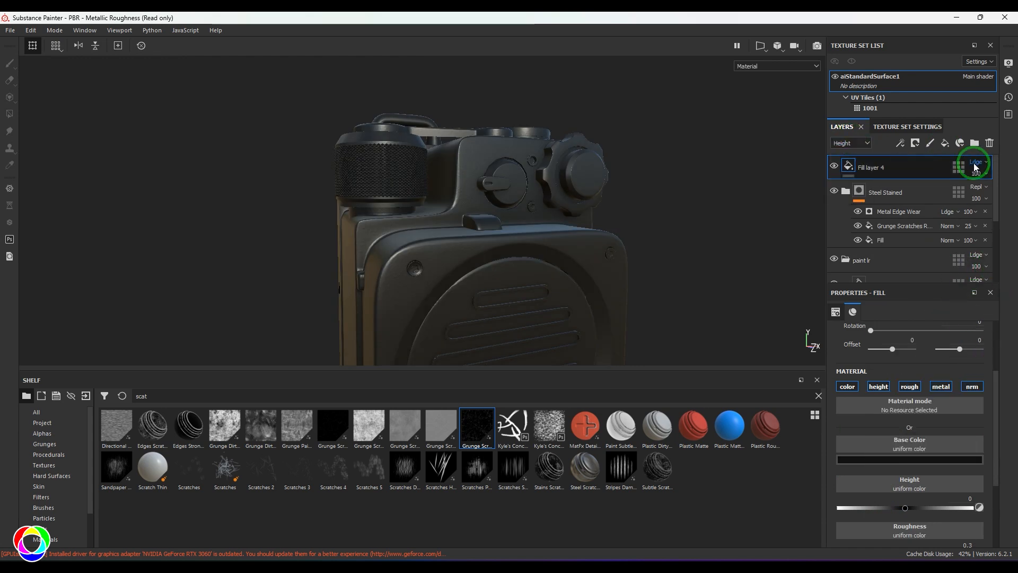
click(974, 164)
click(969, 172)
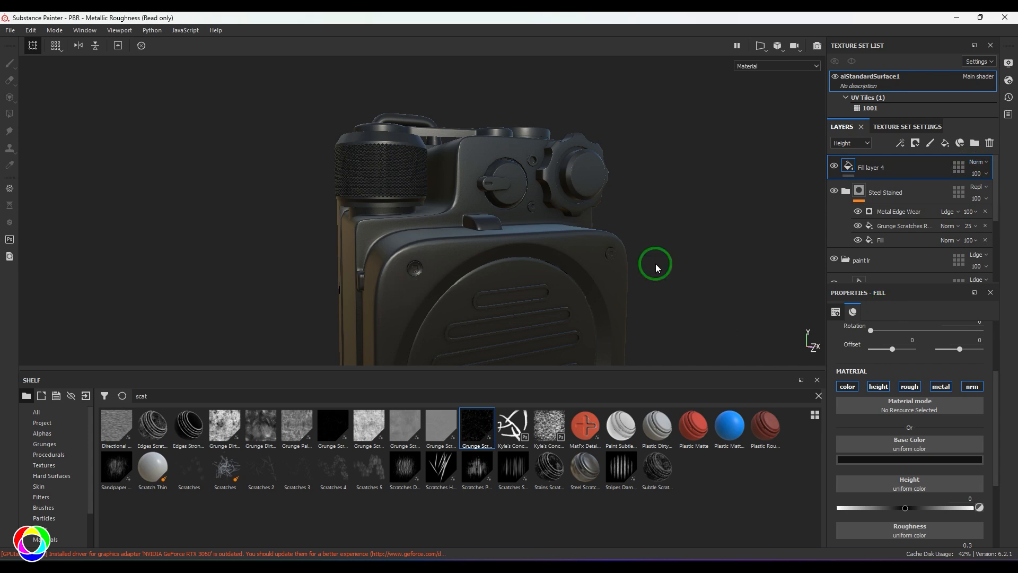
- Duplicate the black fill layer, lighten the copy's base color to dark gray, and set its roughness to 0.5097
right_click(924, 167)
click(916, 221)
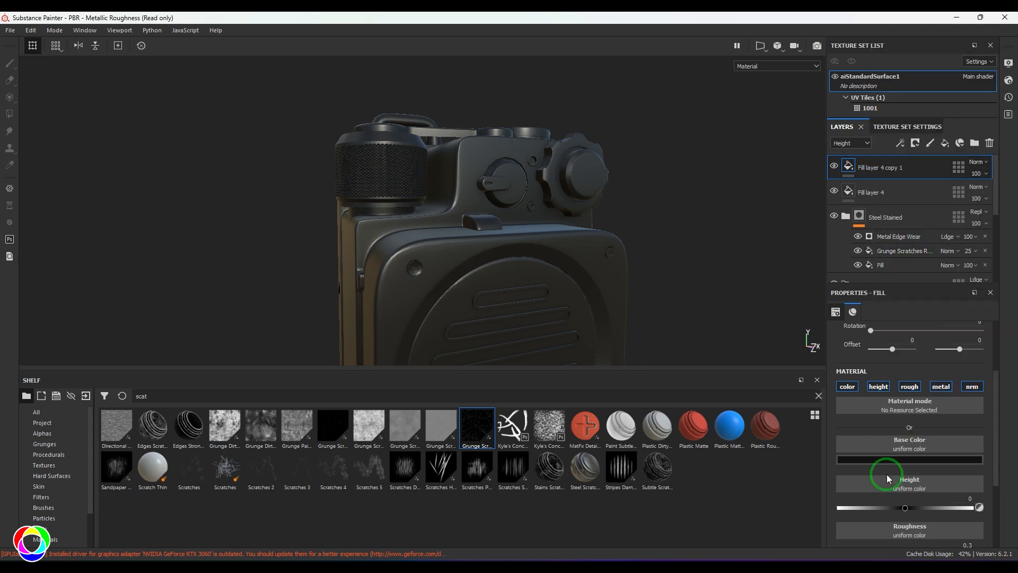
click(868, 459)
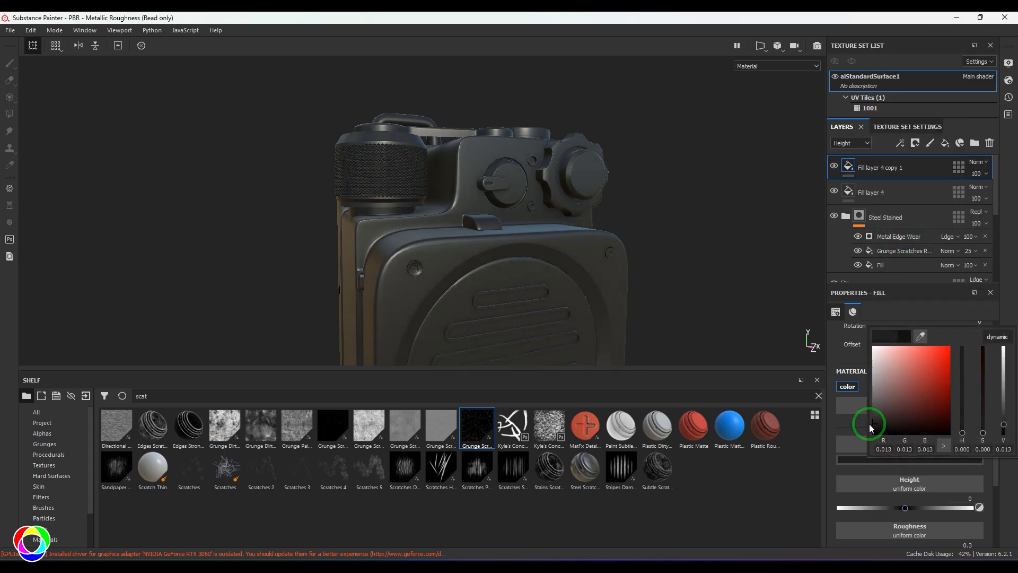
click(1008, 265)
click(891, 534)
drag(883, 499, 907, 492)
- Add a black mask to the duplicated dark gray fill layer
click(847, 169)
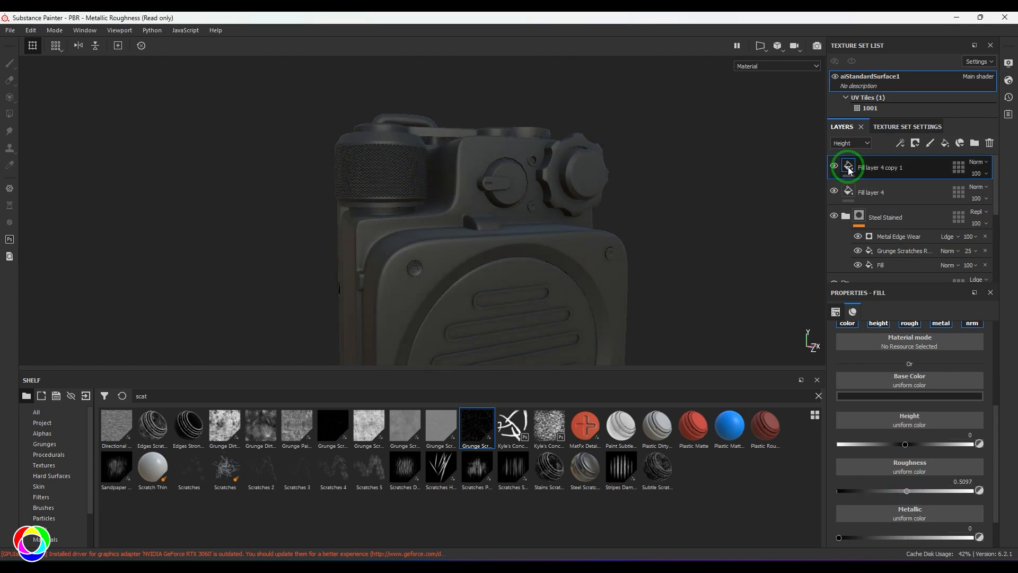
click(915, 143)
click(933, 172)
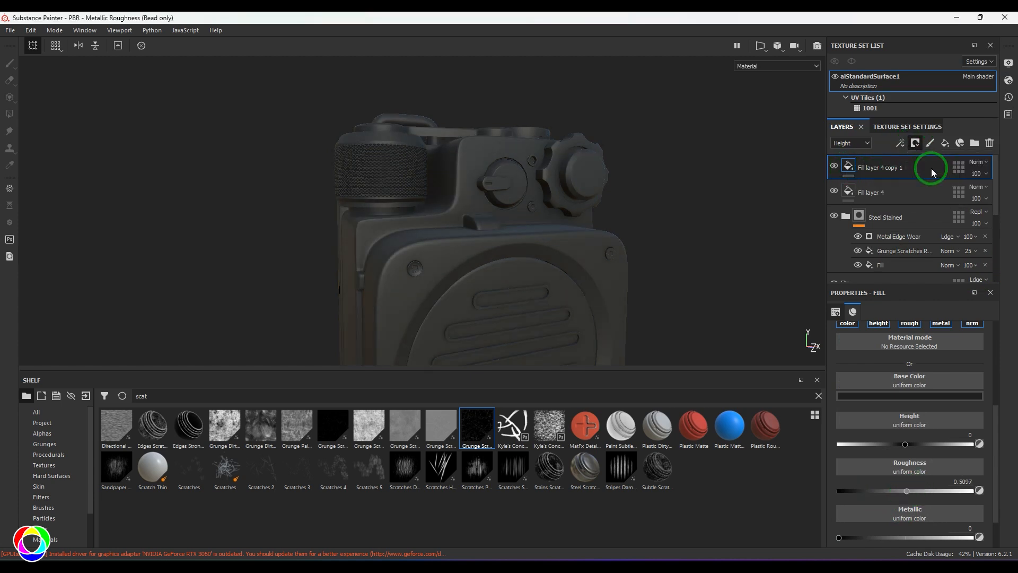
- Add a fill to the duplicated layer's mask and assign Grunge Scratches Rough as its grayscale
click(900, 143)
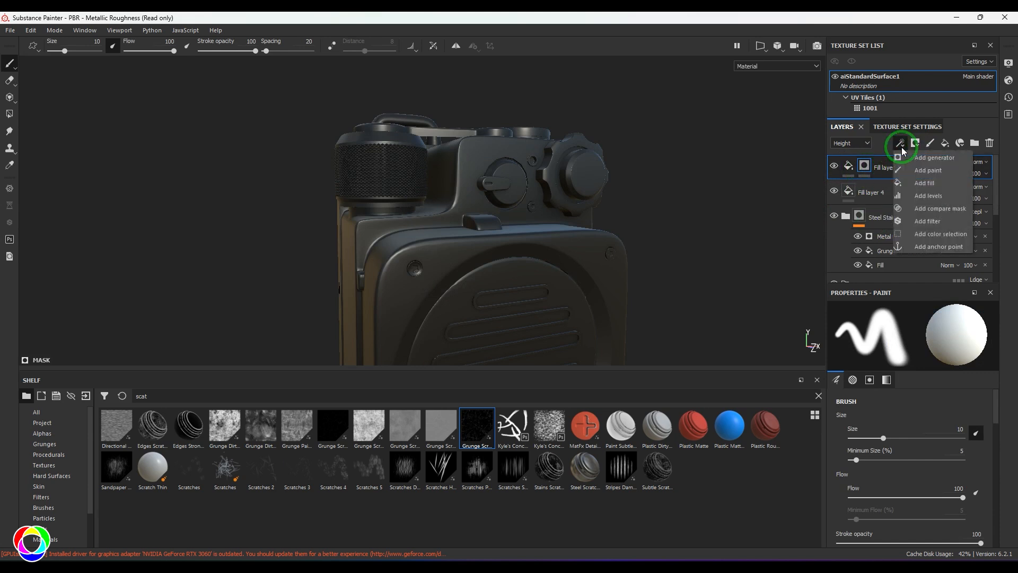
click(932, 210)
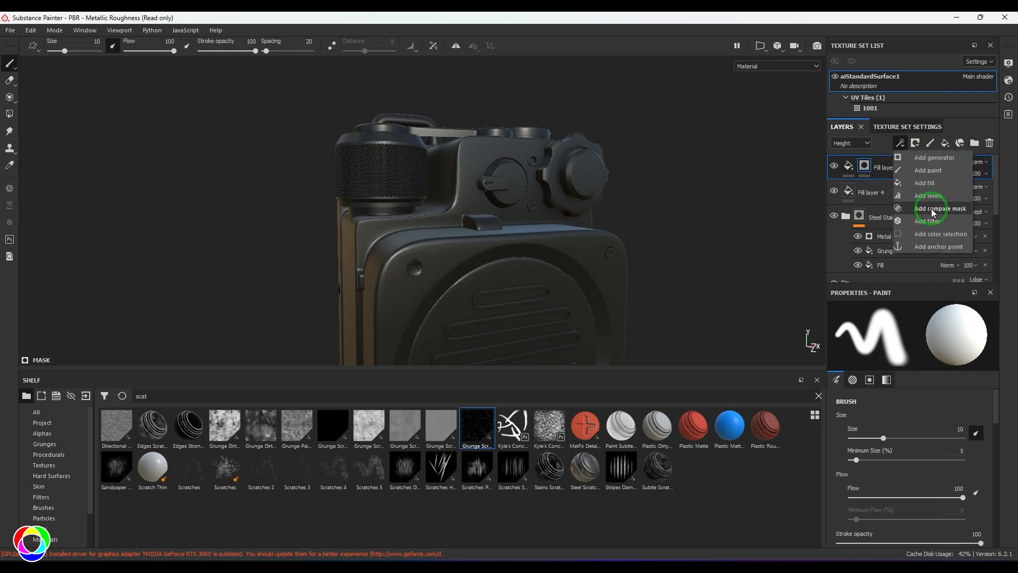
click(936, 182)
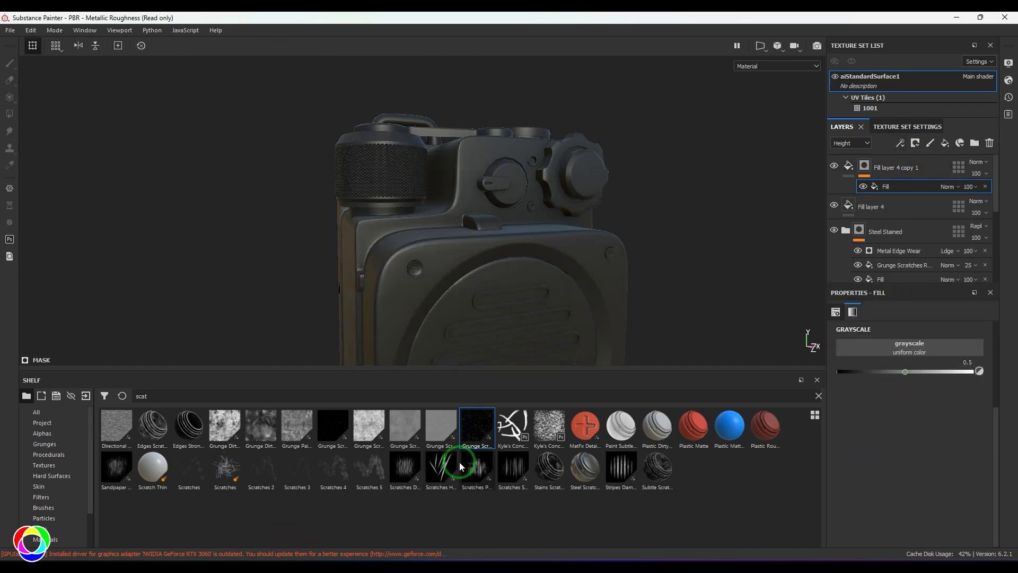
drag(474, 428, 876, 346)
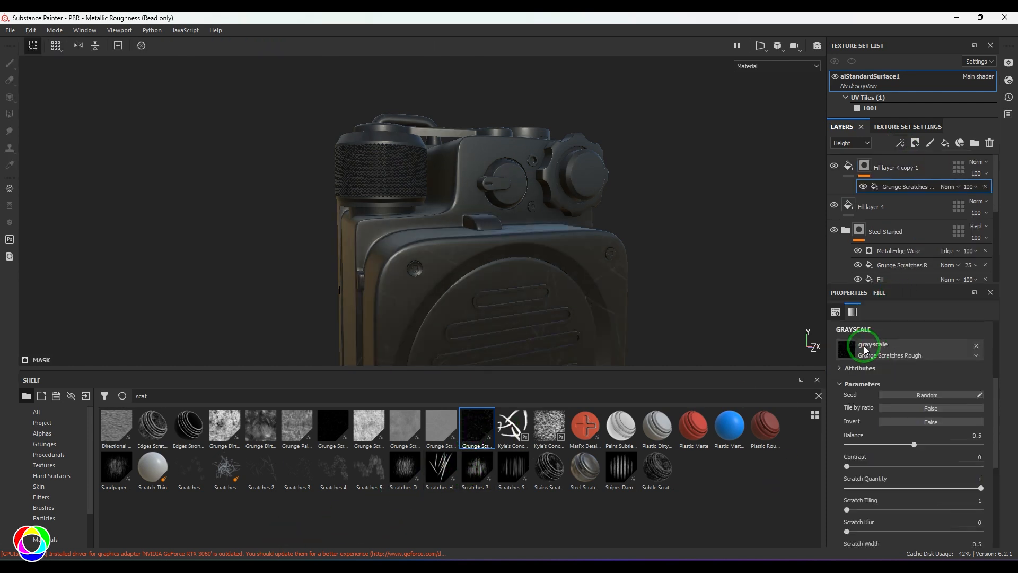
- Set the Grunge Scratches Rough fill's UV scale to 10 and check the scratches up close
click(913, 399)
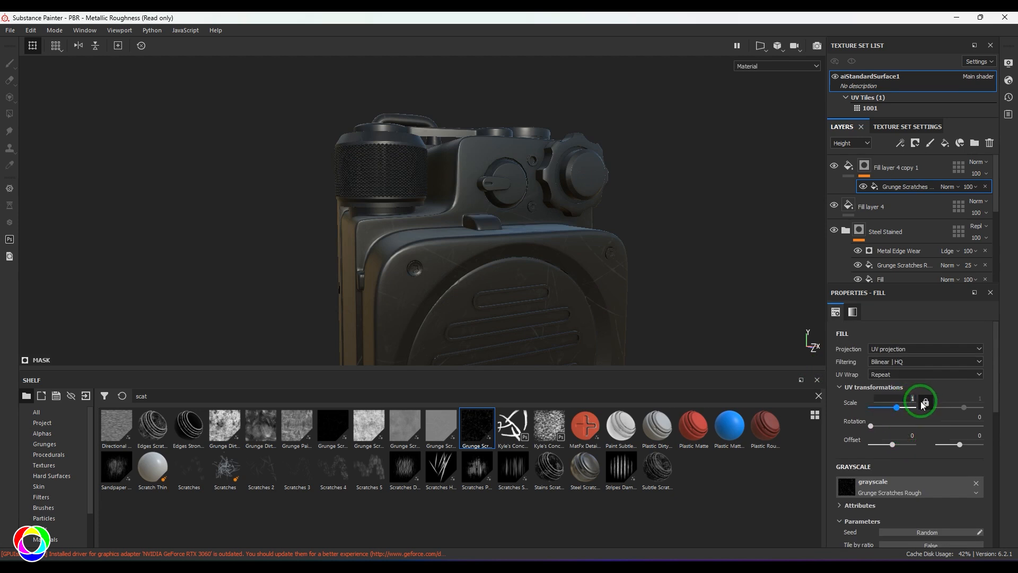
scroll(504, 268, up, 5)
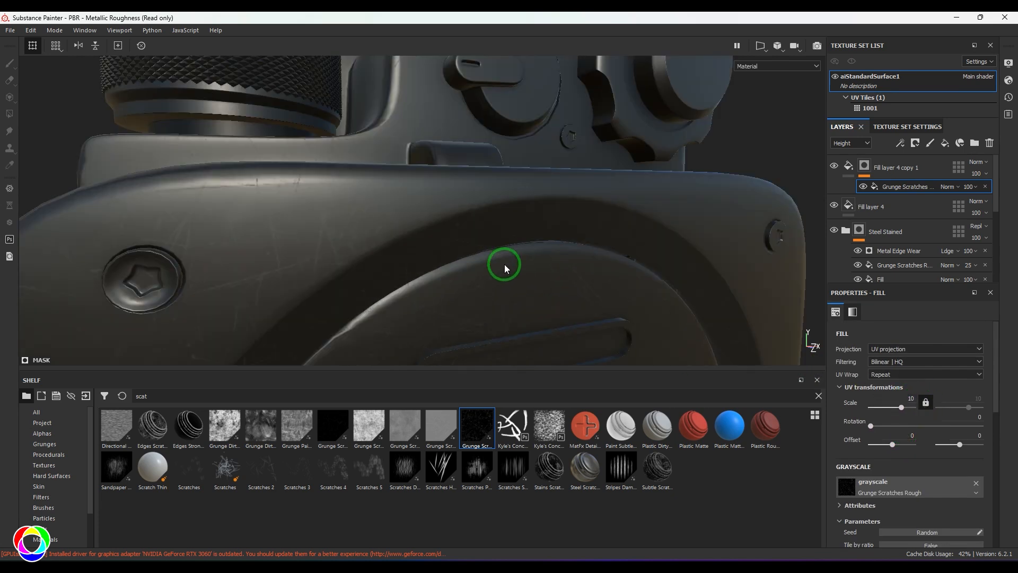
scroll(504, 267, down, 4)
scroll(504, 265, up, 4)
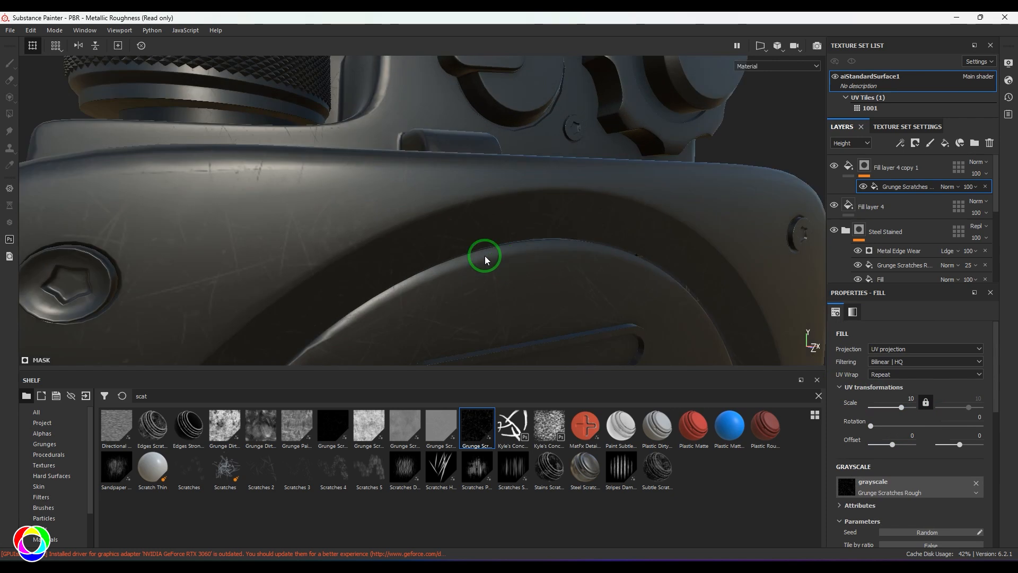
scroll(485, 258, down, 5)
- Add a Metal Edge Wear generator above the scratches fill in the mask and set Invert to True
click(900, 142)
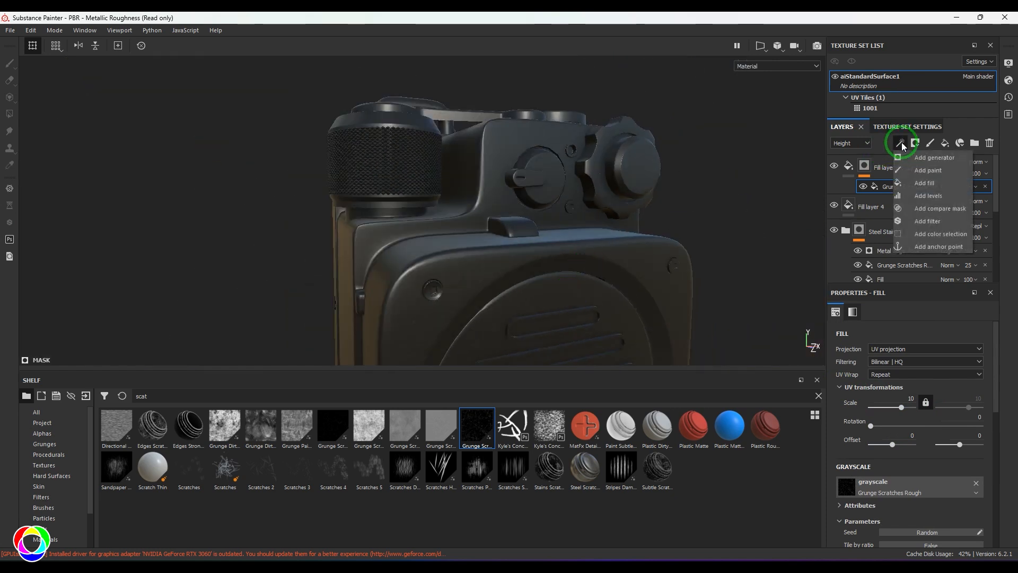
click(928, 158)
click(933, 337)
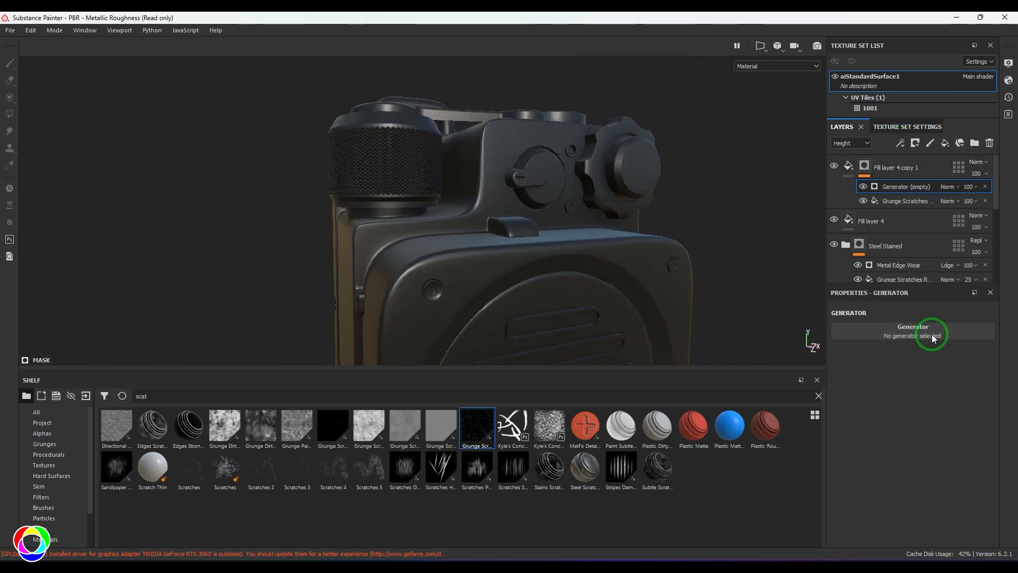
click(941, 440)
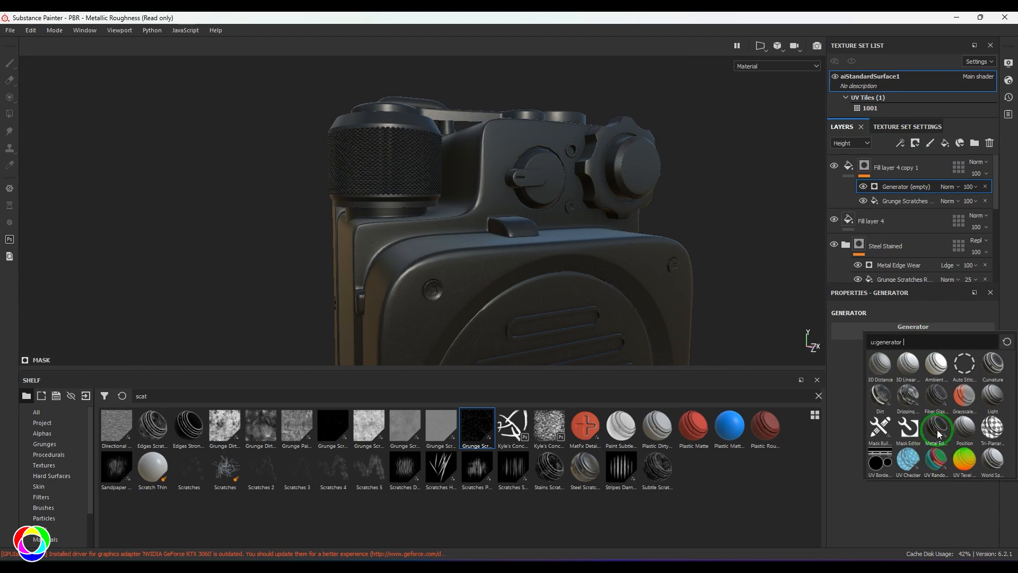
scroll(562, 245, up, 5)
click(944, 388)
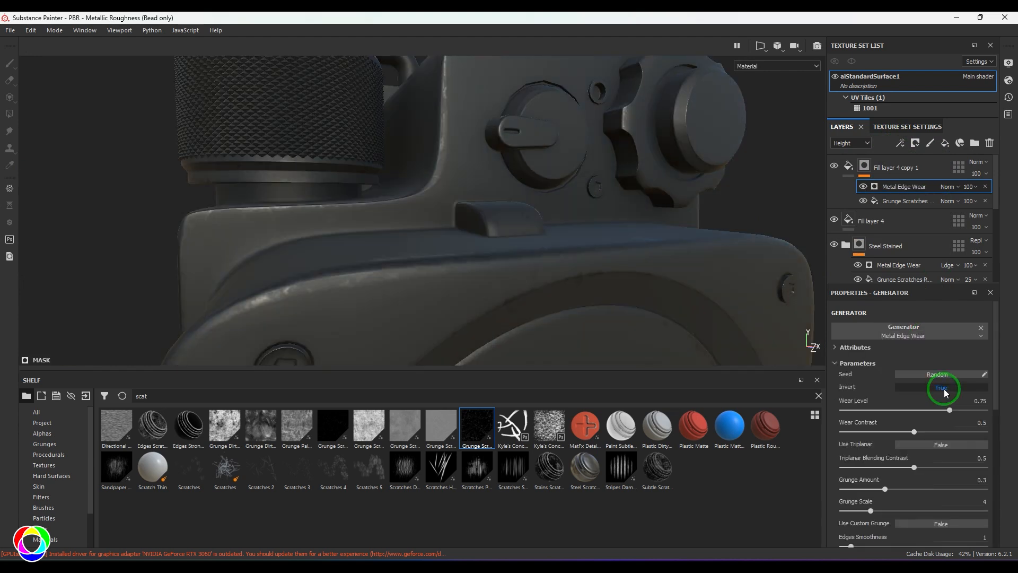
- Blend the new Metal Edge Wear generator over the scratches with Linear dodge (Add)
click(948, 187)
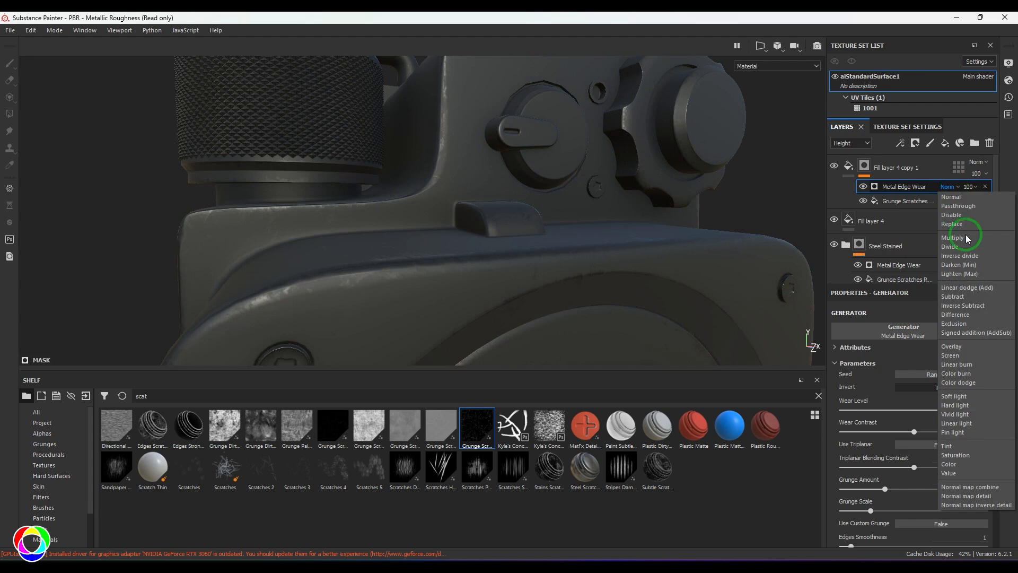
click(967, 287)
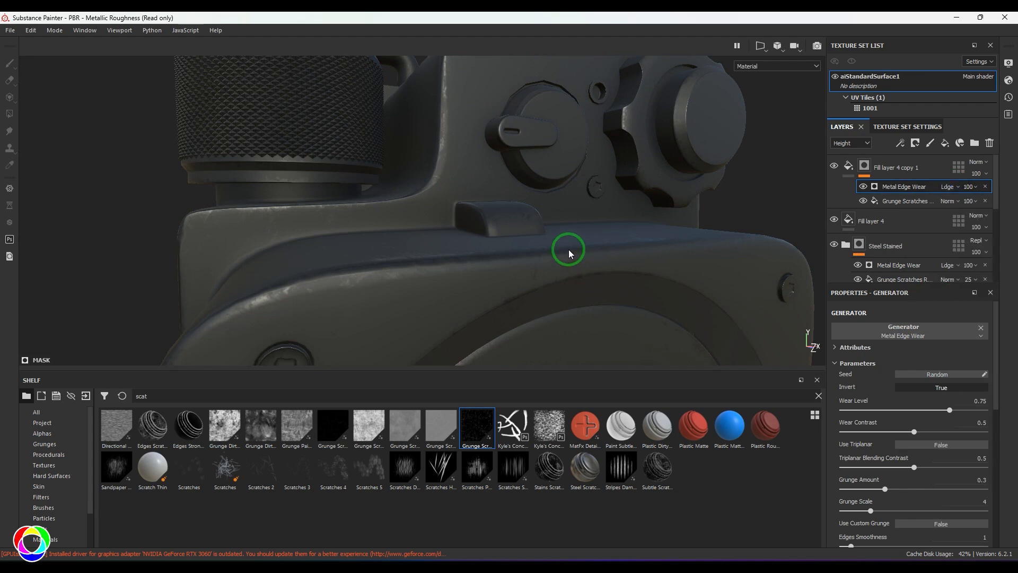
alt+drag(606, 224, 563, 246)
- Change the unmasked black fill layer's base color to a saturated red
click(850, 222)
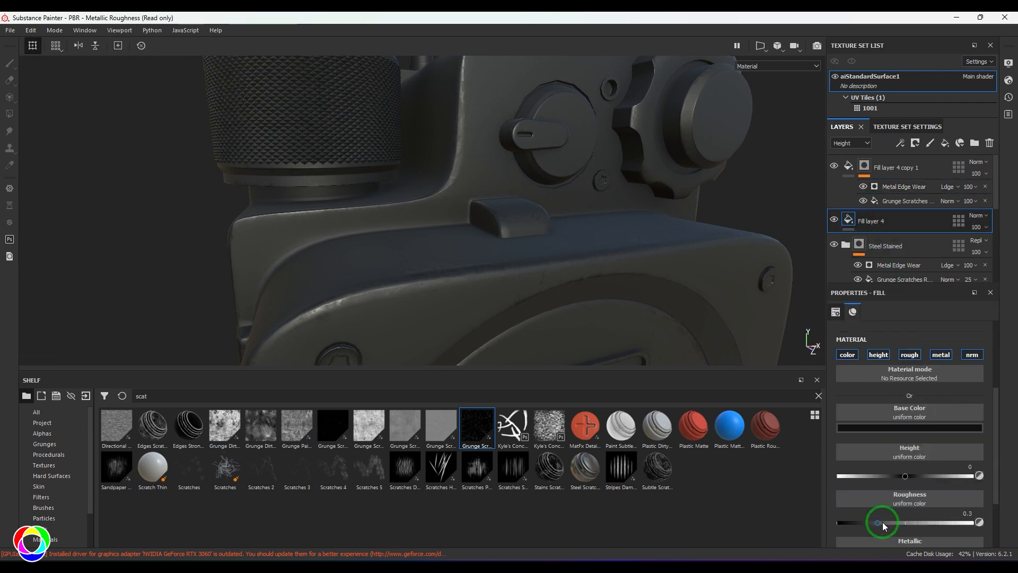
click(868, 428)
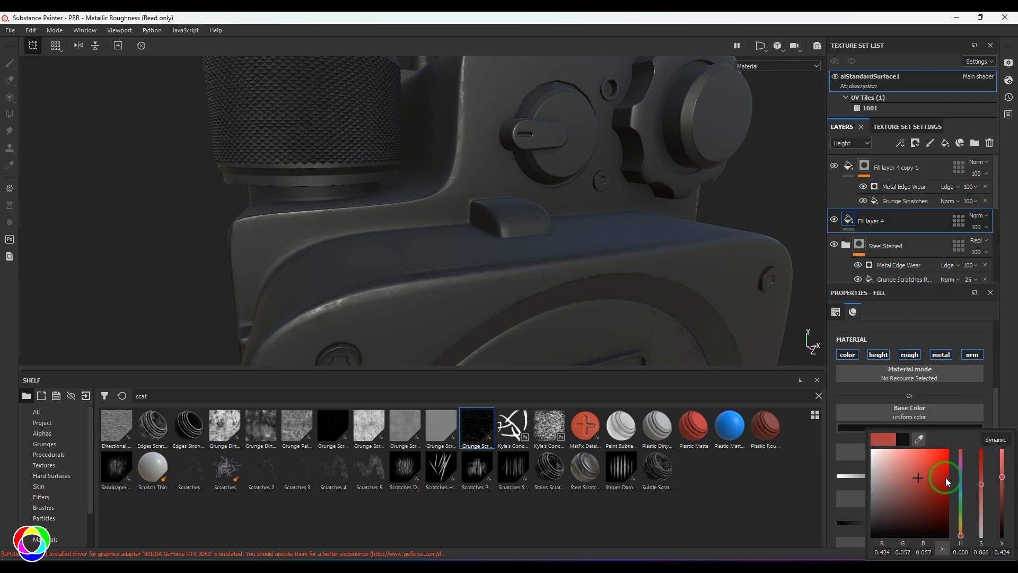
click(947, 476)
drag(947, 476, 944, 477)
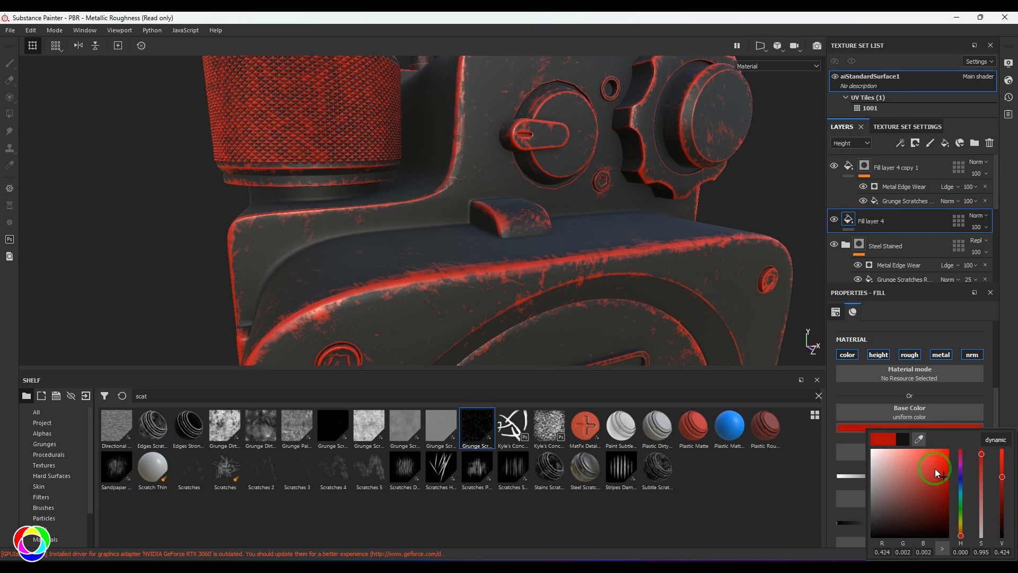
click(1000, 228)
- Set Invert to False on the Metal Edge Wear generator of Fill layer 4 copy 1 and toggle its visibility to compare
click(863, 186)
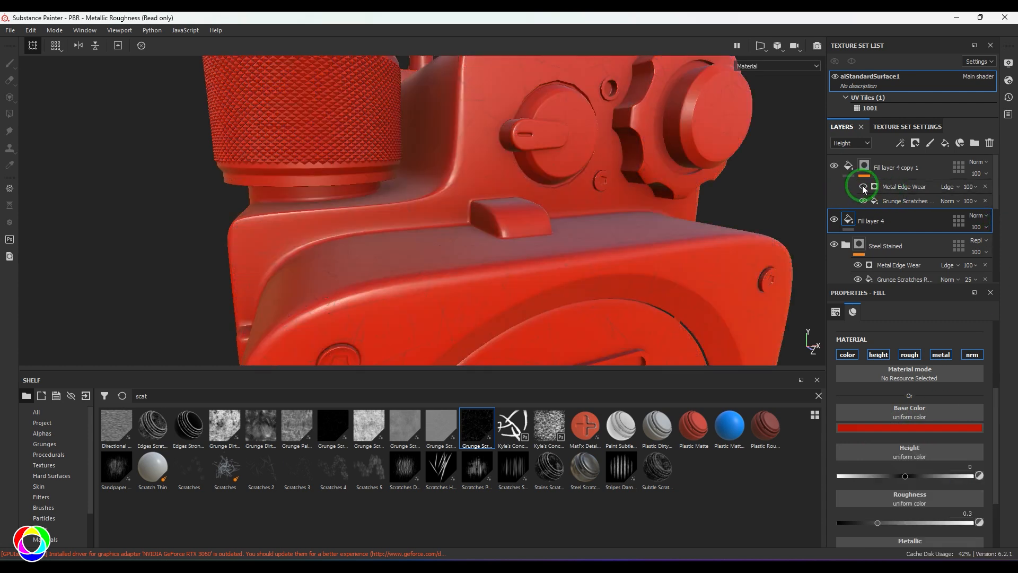
click(863, 186)
click(872, 187)
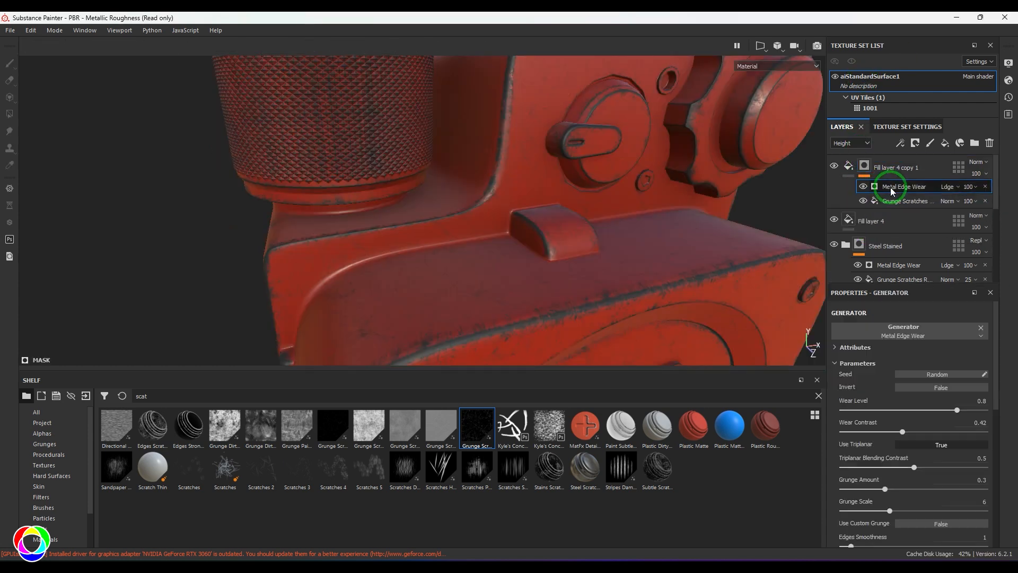
click(861, 187)
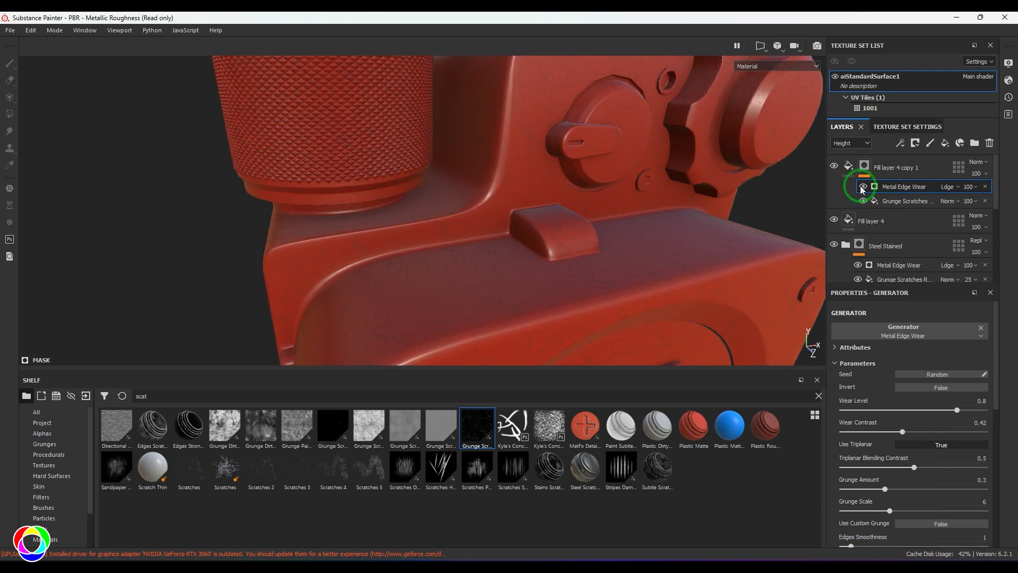
click(861, 188)
mouse_move(620, 210)
alt+mouse_down()
mouse_move(634, 176)
mouse_move(639, 214)
alt+mouse_up()
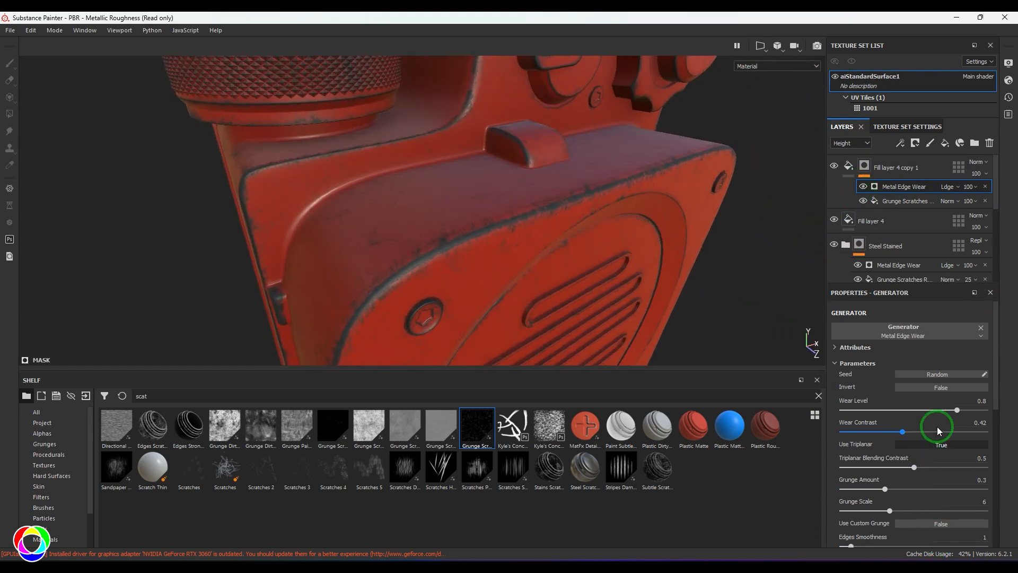
- Set the Metal Edge Wear generator's Wear Level to 0.91 and Wear Contrast to 0.27
drag(914, 407, 938, 410)
alt+drag(509, 246, 577, 214)
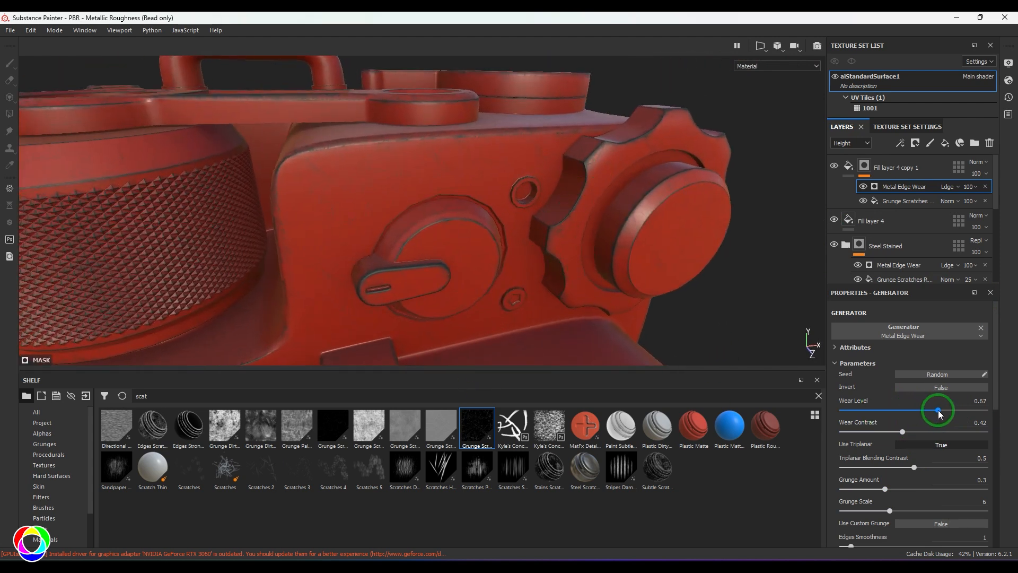
drag(938, 411, 971, 414)
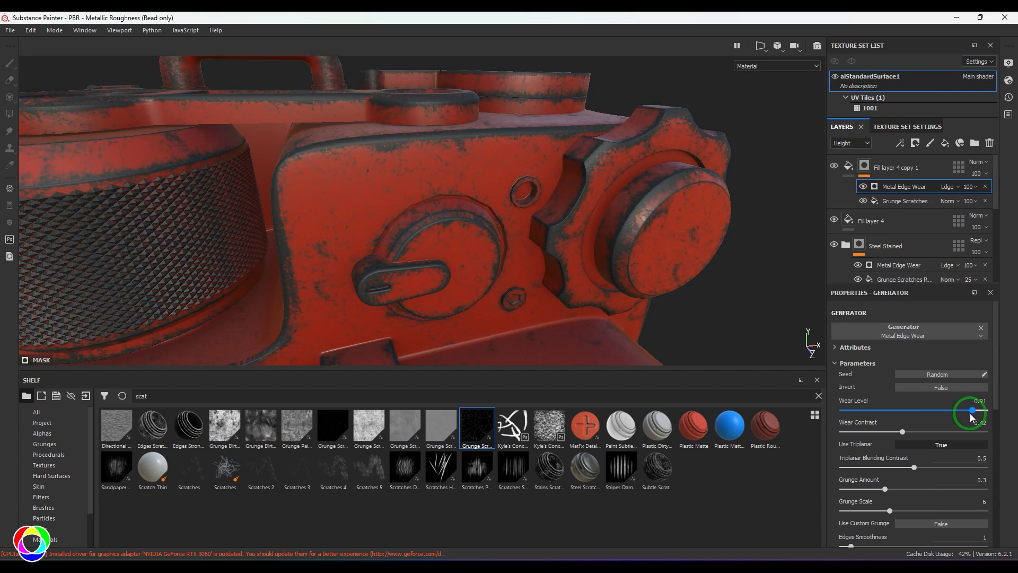
drag(902, 431, 870, 436)
drag(936, 435, 884, 437)
click(884, 332)
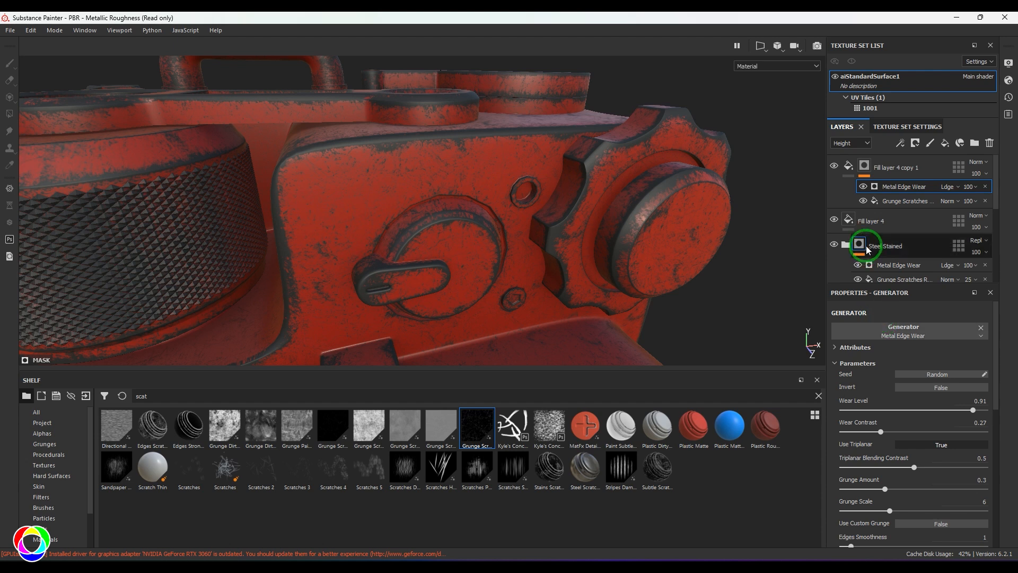
- Set Scratch Width to 1 on the Grunge Scratches fill in the Fill layer 4 copy 1 mask
click(903, 202)
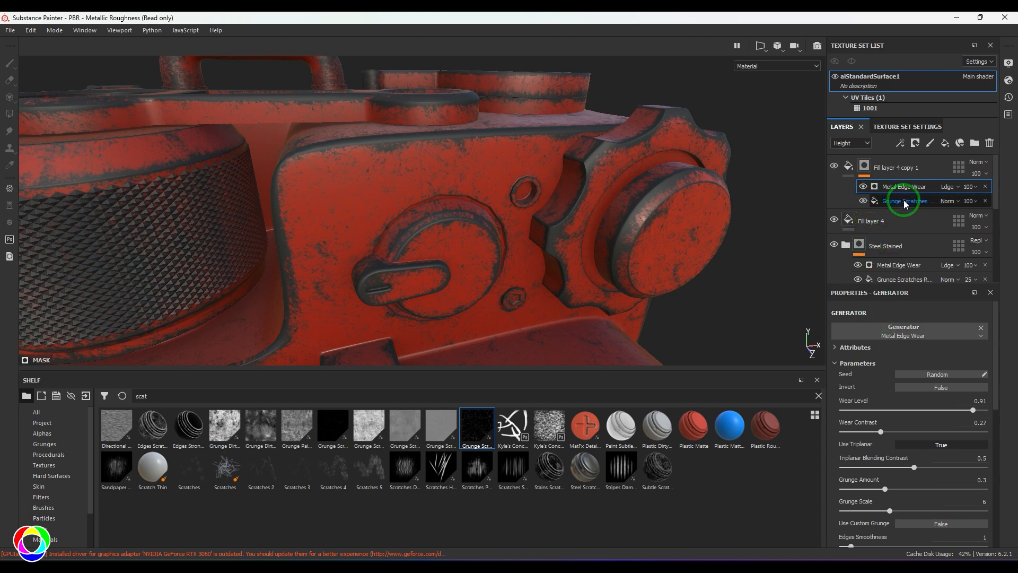
scroll(902, 508, down, 2)
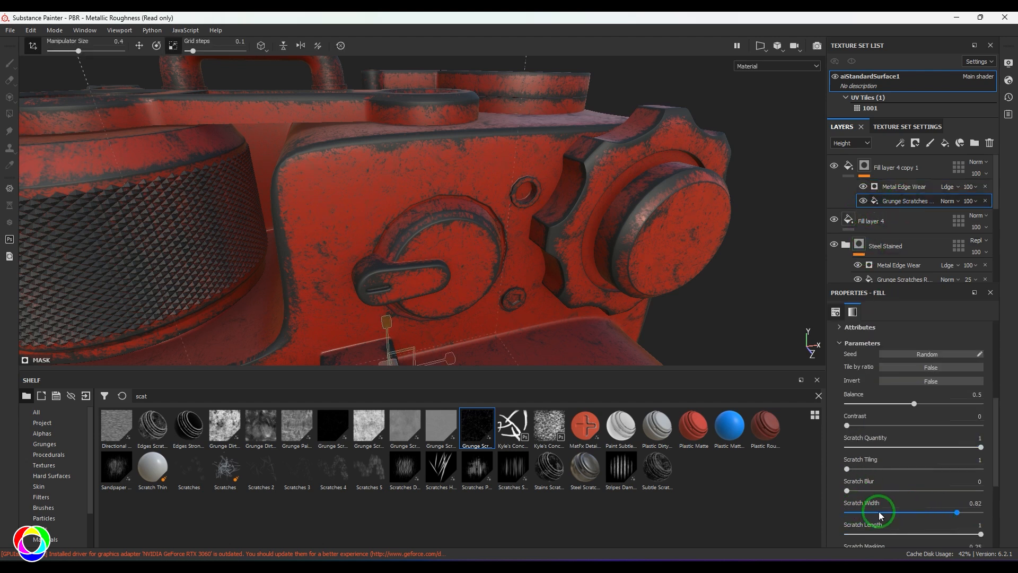
drag(878, 511, 1017, 511)
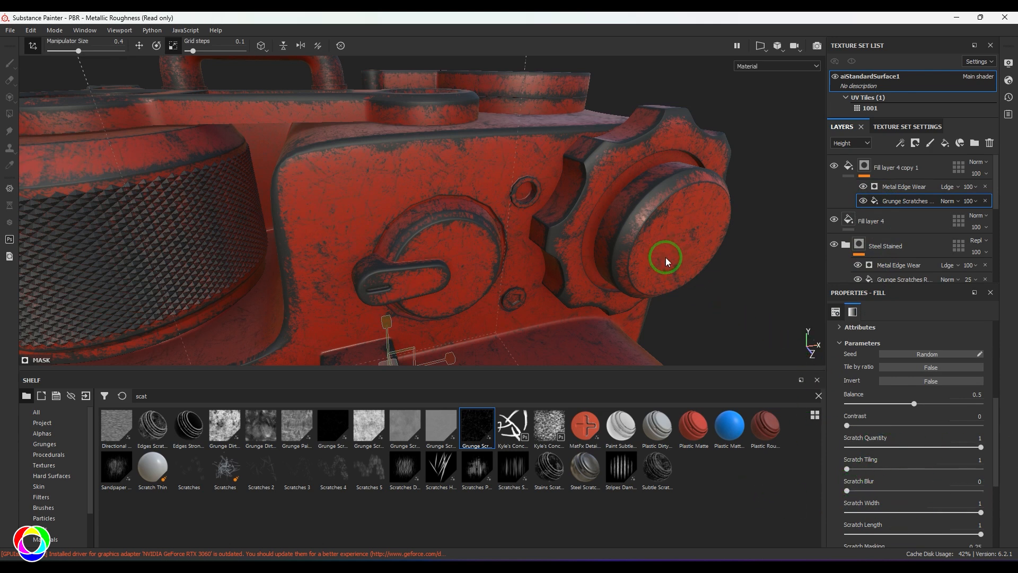
alt+right_drag(666, 259, 434, 243)
alt+middle_drag(434, 244, 509, 183)
- Change Fill layer 4's base color from red to a near-black with RGB values of 0.004
click(847, 222)
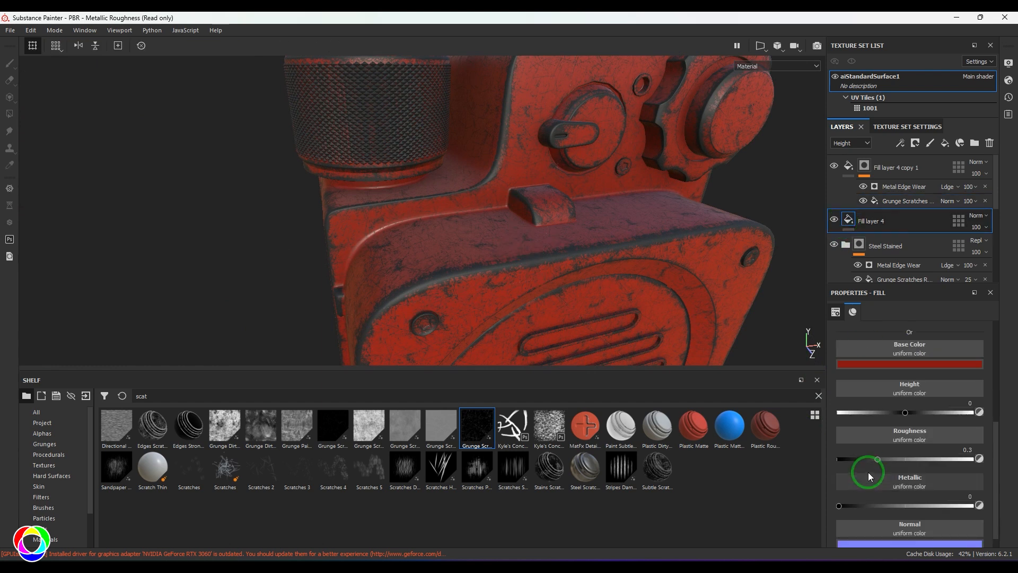
click(880, 363)
click(866, 468)
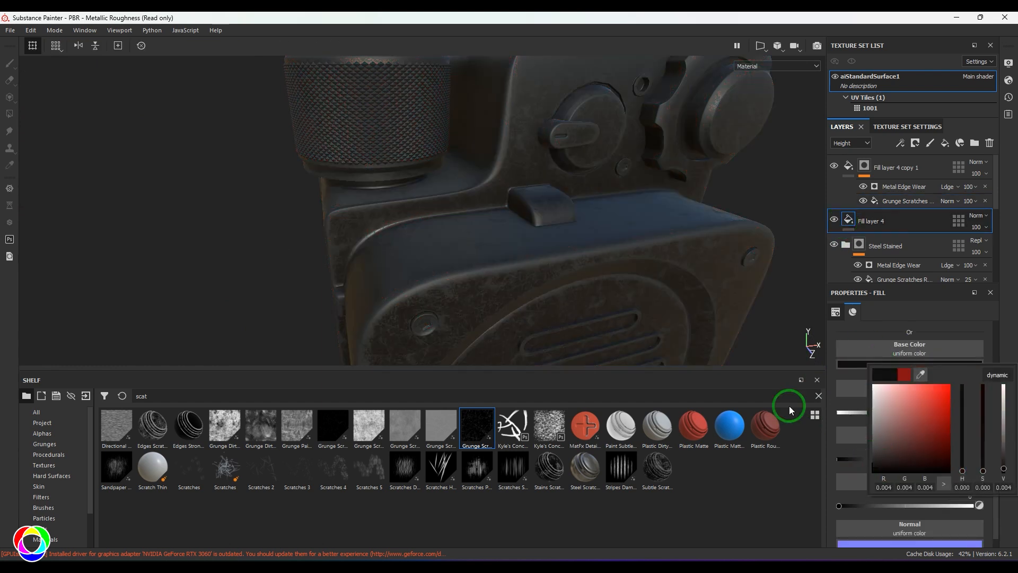
alt+drag(626, 350, 466, 253)
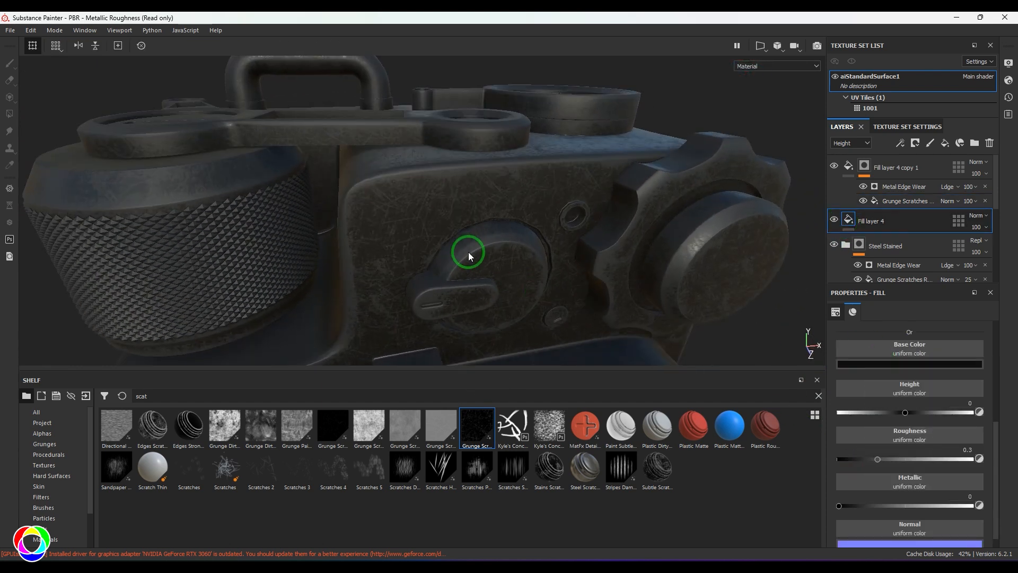
- Darken Fill layer 4 copy 1's base color to near-black, with RGB values of 0.004
click(896, 168)
click(874, 371)
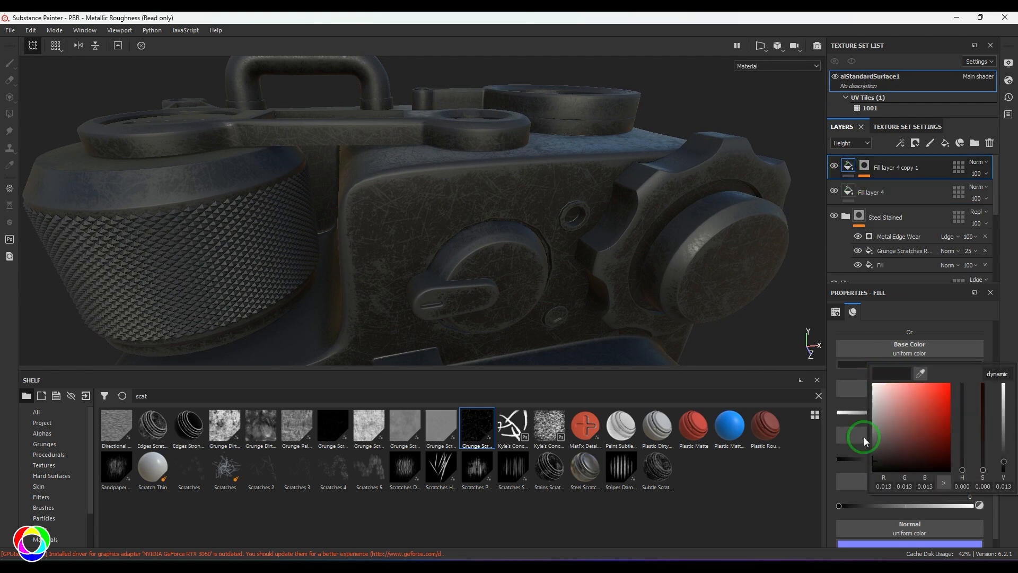
drag(872, 465, 864, 467)
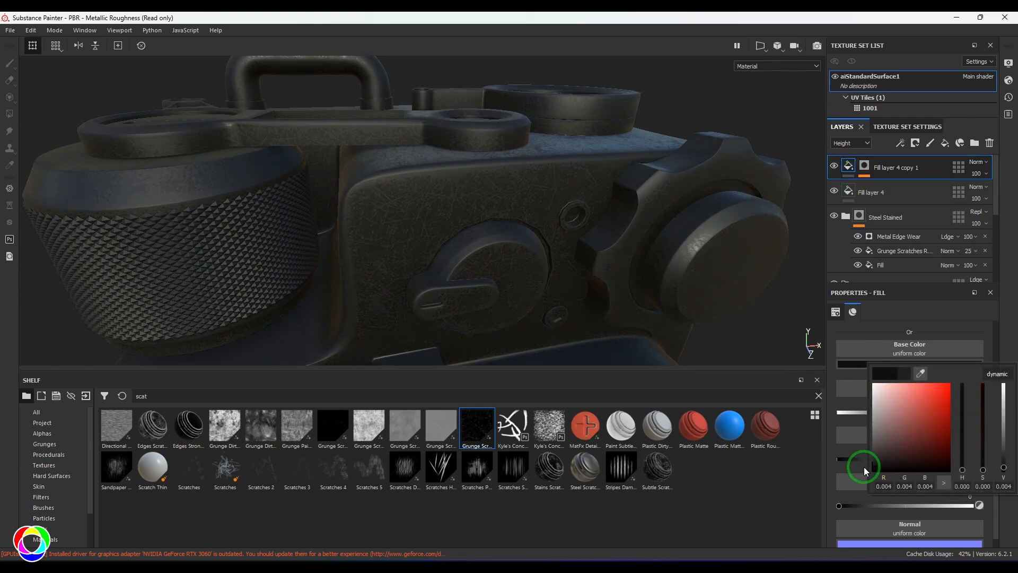
alt+drag(545, 244, 386, 195)
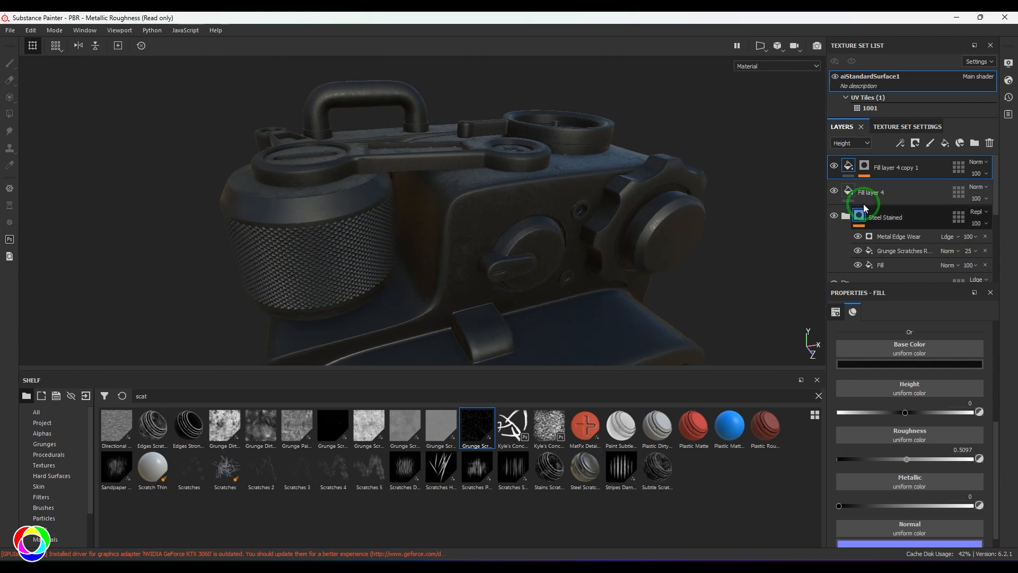
- Group Fill layer 4 and its copy into a folder named black plastic, and give it a black mask with a Paint effect
shift+click(904, 192)
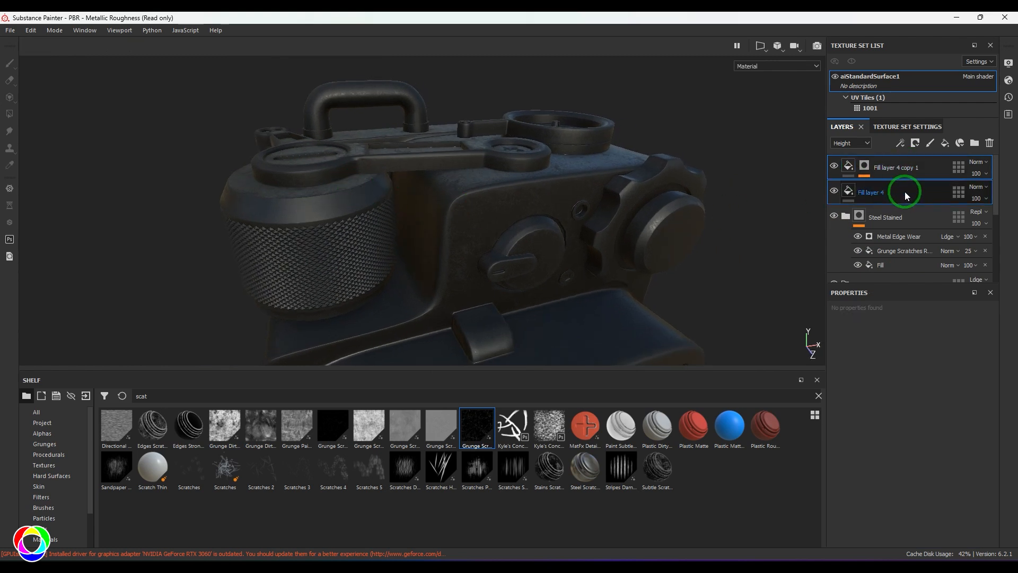
key(ctrl+g)
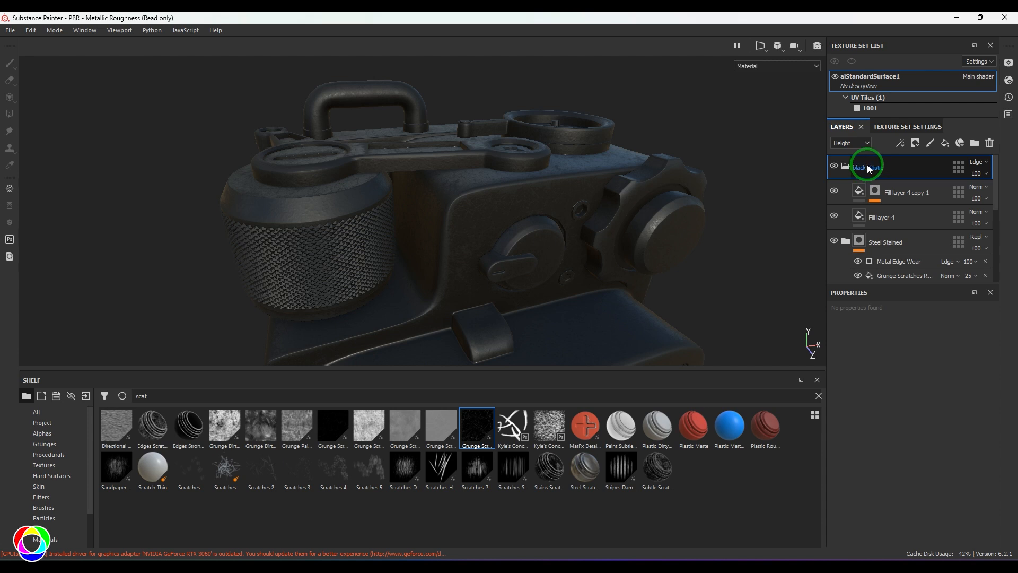
click(915, 142)
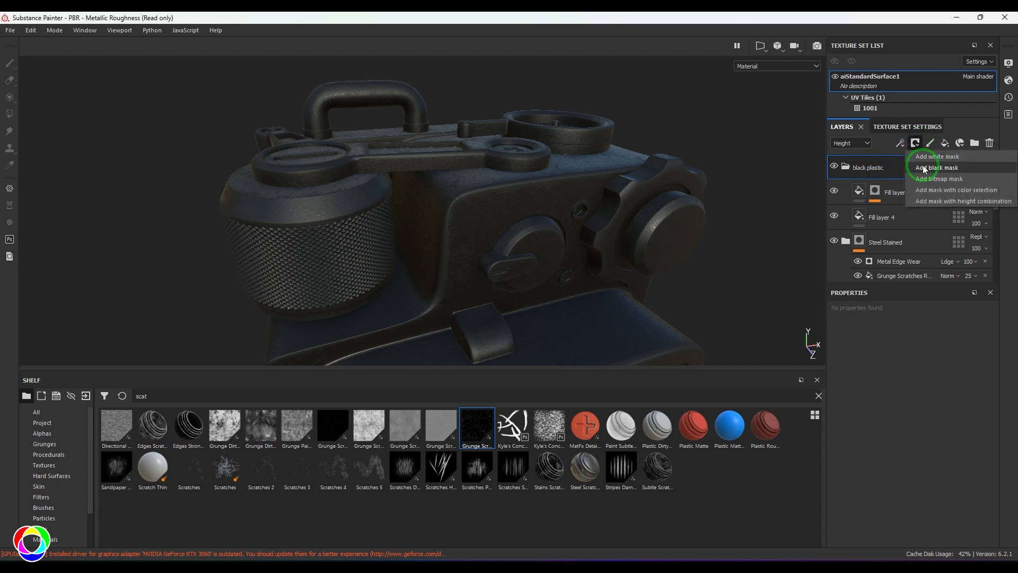
click(923, 167)
click(900, 145)
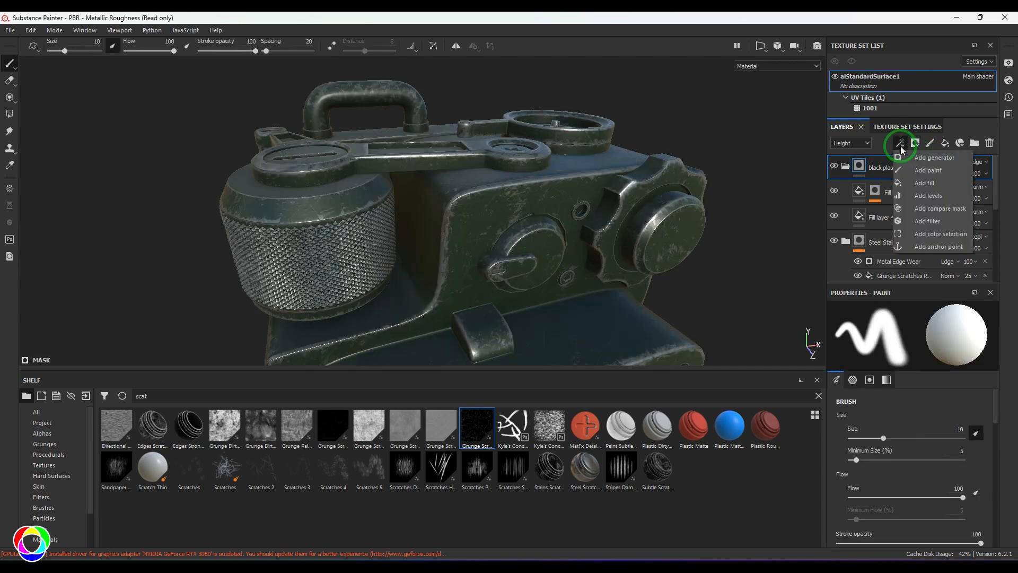
click(924, 170)
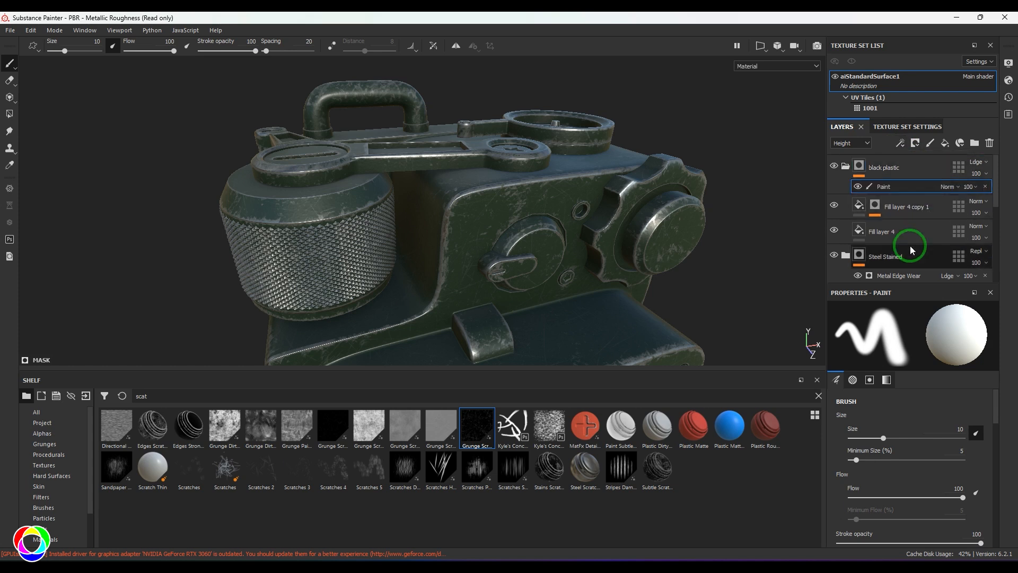
- Reveal black plastic on the top bracket, top dials, front selector and scalloped knob using Polygon Fill in mesh mode
click(10, 114)
alt+middle_drag(518, 258, 522, 295)
alt+right_drag(523, 296, 421, 247)
alt+right_drag(156, 174, 198, 233)
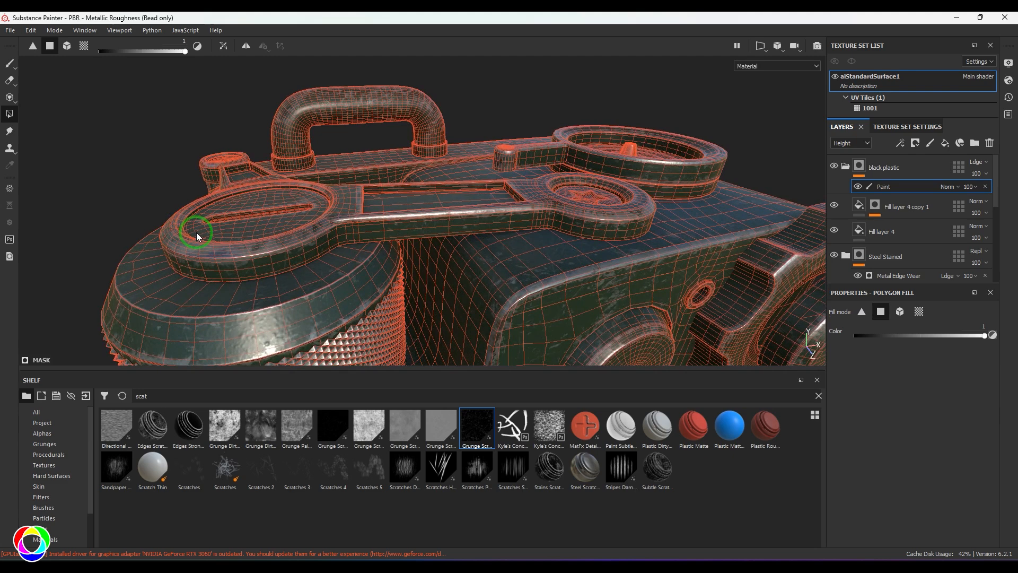
click(68, 48)
alt+drag(301, 250, 529, 189)
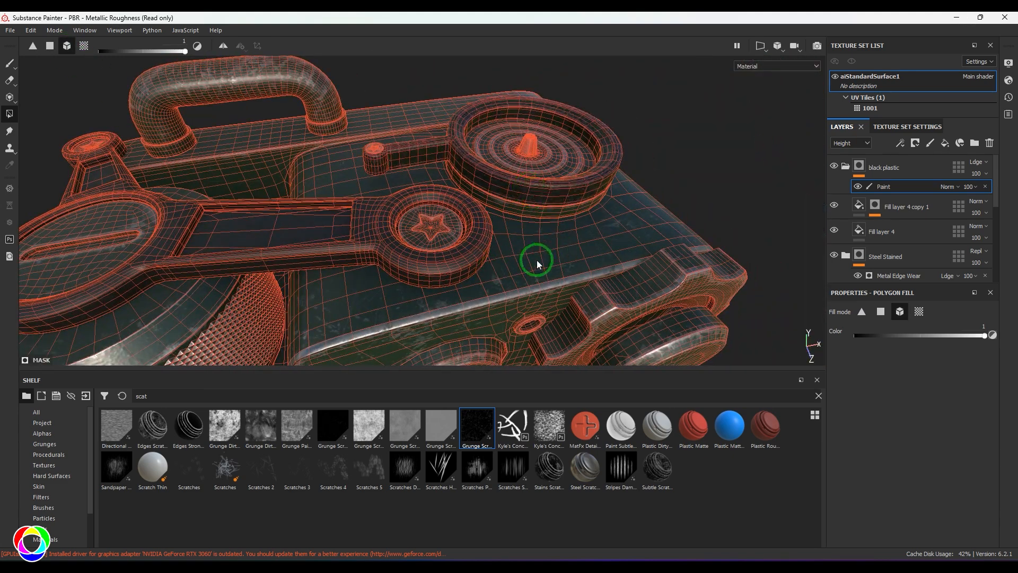
alt+drag(537, 260, 440, 234)
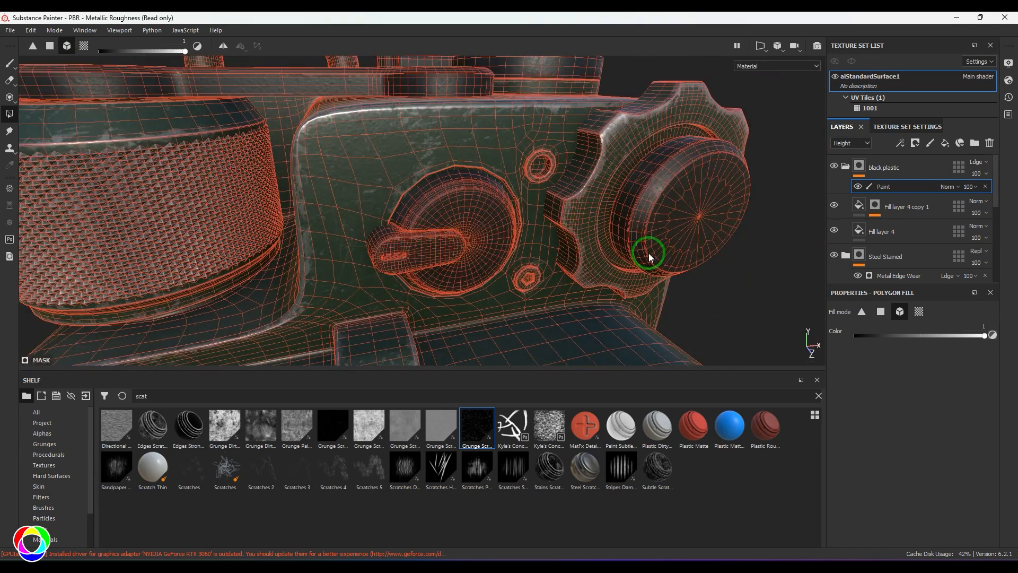
alt+right_drag(637, 265, 489, 244)
alt+middle_drag(488, 243, 535, 143)
alt+drag(535, 143, 454, 187)
alt+right_drag(515, 189, 400, 174)
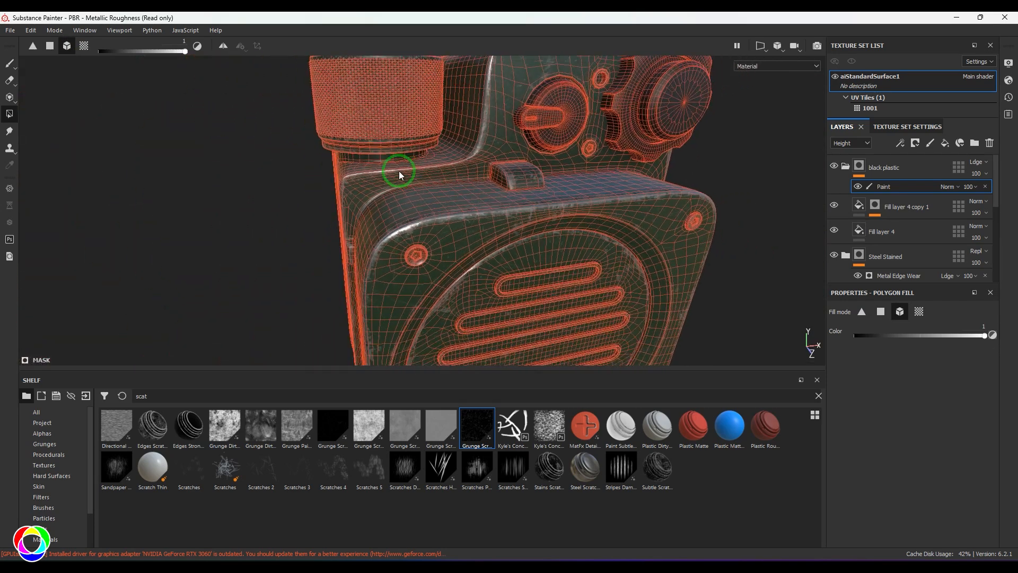
alt+middle_drag(400, 174, 403, 257)
alt+drag(403, 257, 427, 247)
click(10, 63)
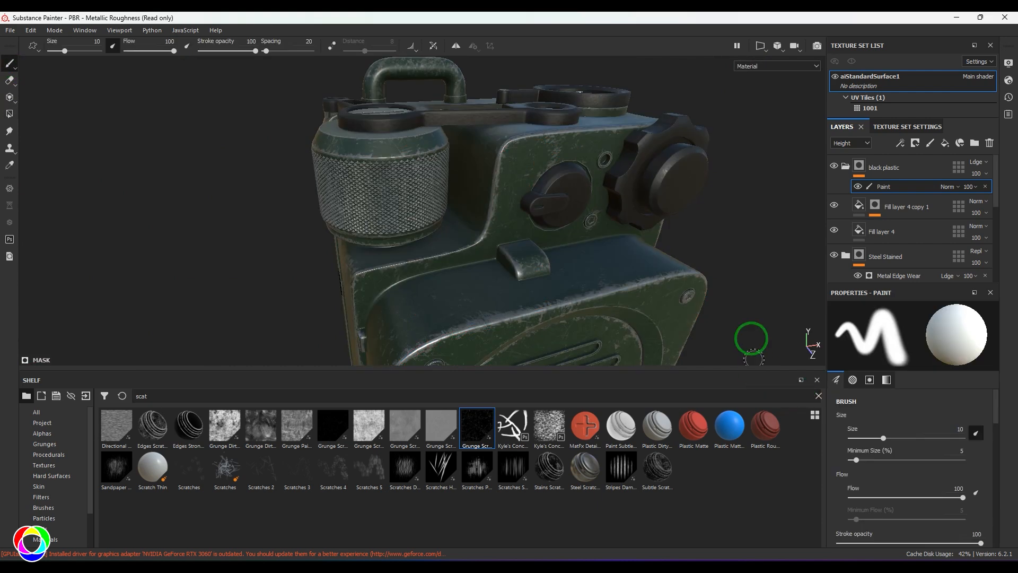
mouse_move(691, 282)
alt+mouse_down()
mouse_move(558, 303)
mouse_move(655, 325)
mouse_move(727, 325)
mouse_move(705, 345)
mouse_move(446, 287)
mouse_move(518, 295)
mouse_move(429, 252)
mouse_move(598, 307)
mouse_move(566, 269)
mouse_move(461, 207)
alt+mouse_up()
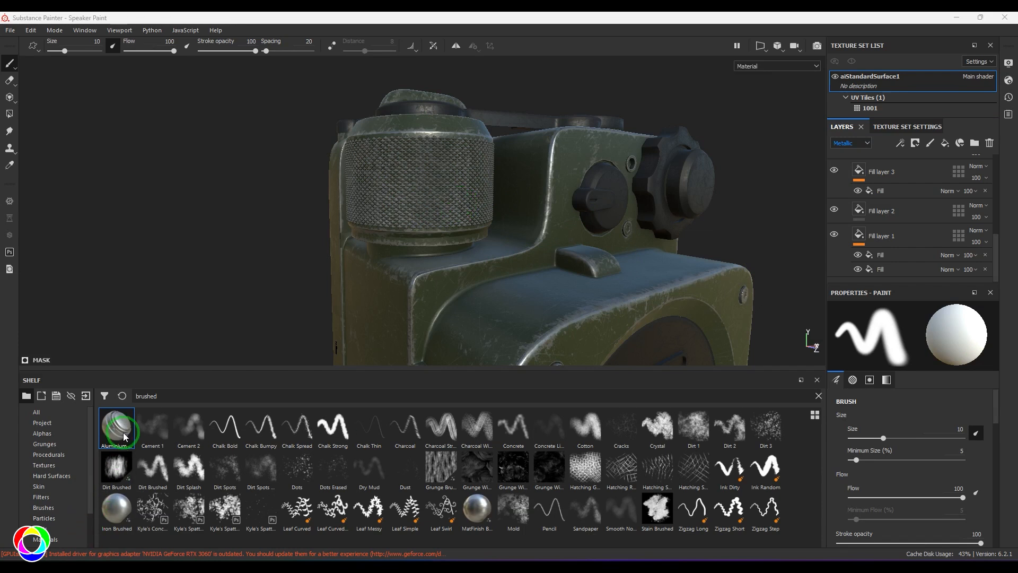
- Apply the Aluminium Brushed Worn smart material to the model and inspect the brushed finish around the dials
mouse_move(121, 435)
mouse_down()
mouse_move(397, 200)
mouse_move(387, 194)
mouse_up()
mouse_move(457, 193)
alt+mouse_down()
mouse_move(484, 249)
mouse_move(450, 205)
alt+mouse_up()
alt+right_drag(451, 206, 540, 182)
alt+drag(540, 182, 749, 164)
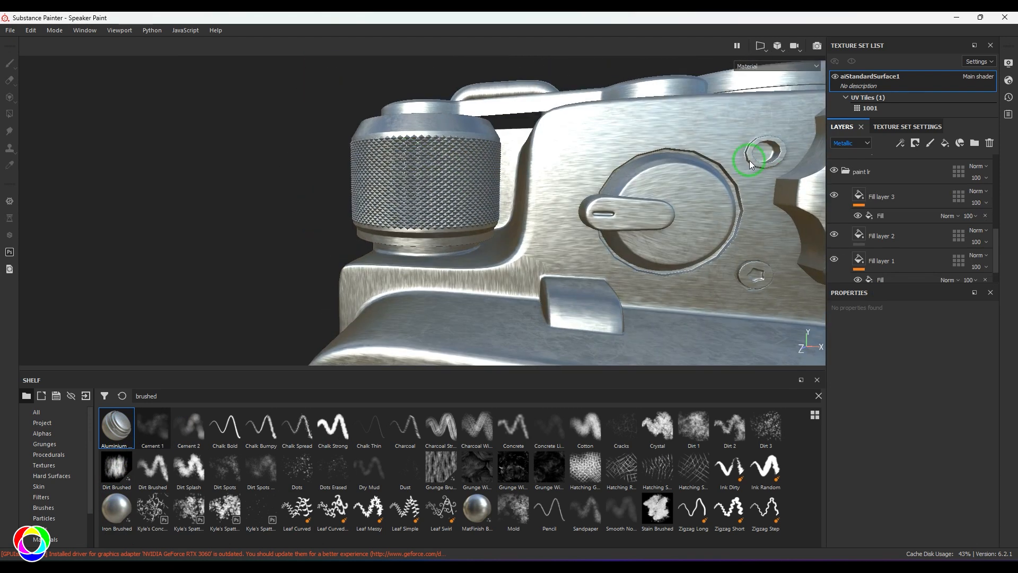
alt+drag(394, 188, 540, 220)
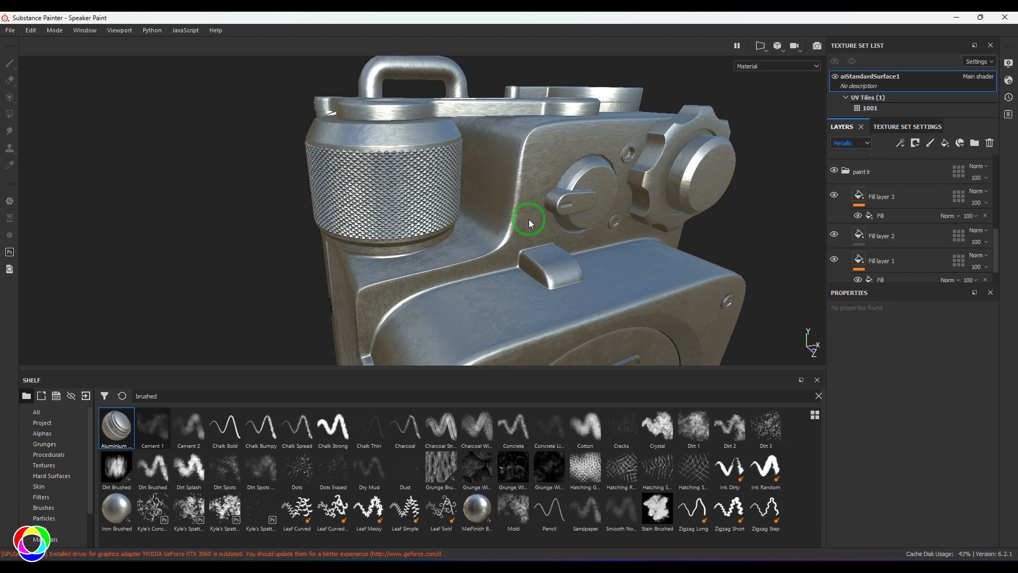
- Try Tri-planar projection on the Scratches layer in Aluminium Brushed Worn, and switch it to Spherical projection
scroll(859, 175, up, 4)
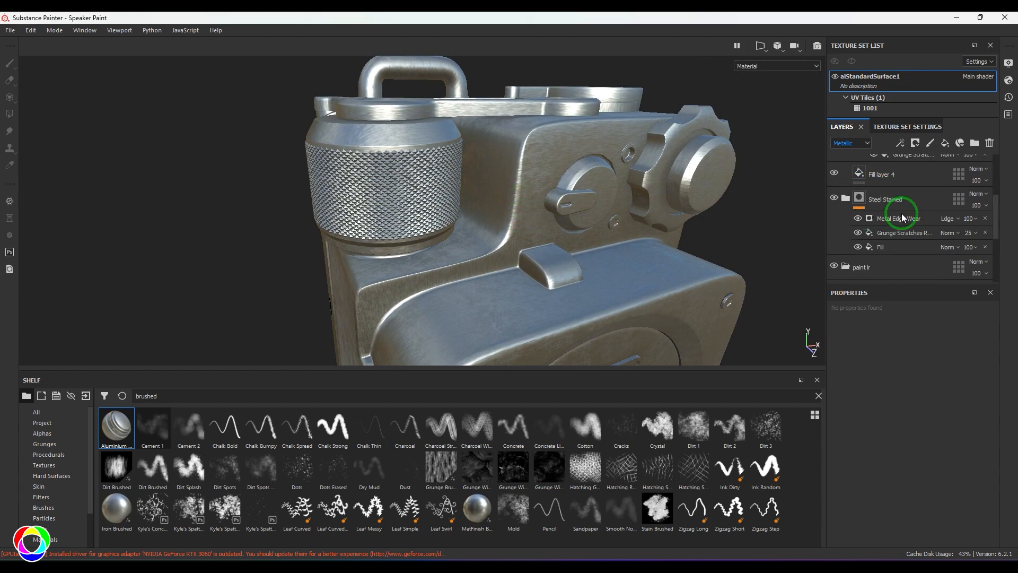
scroll(901, 218, up, 5)
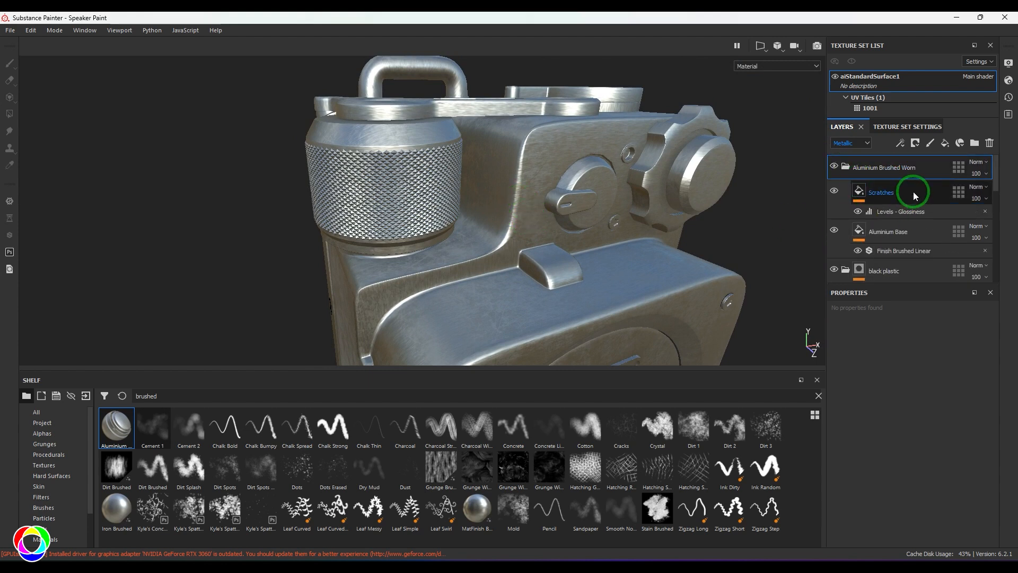
click(913, 197)
scroll(905, 404, up, 5)
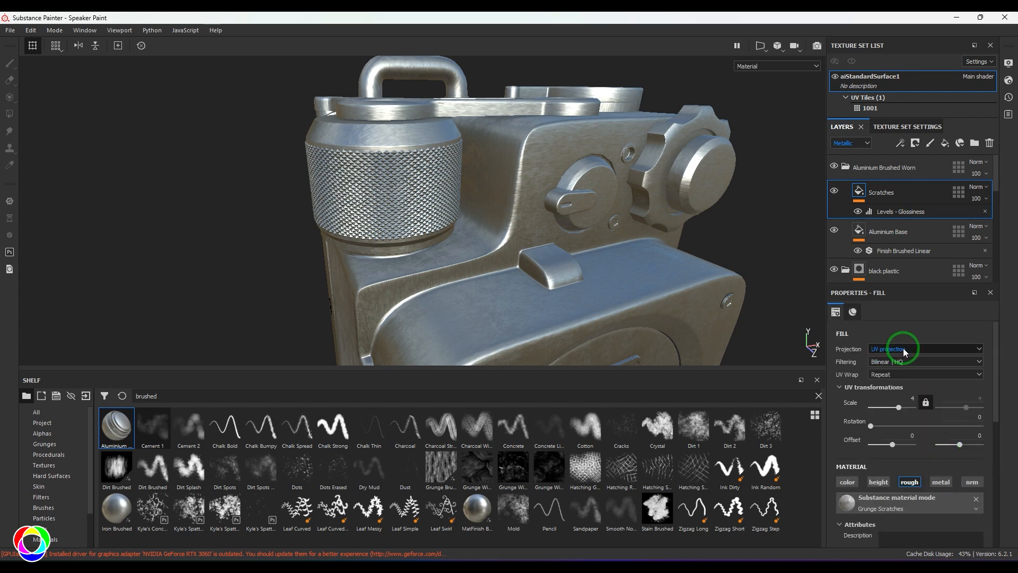
click(904, 350)
click(908, 366)
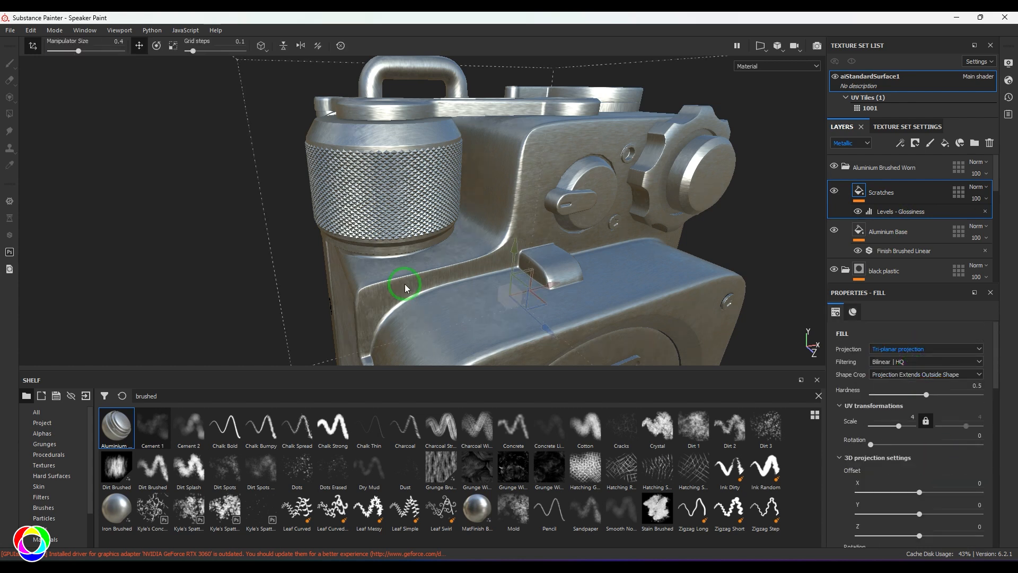
click(890, 347)
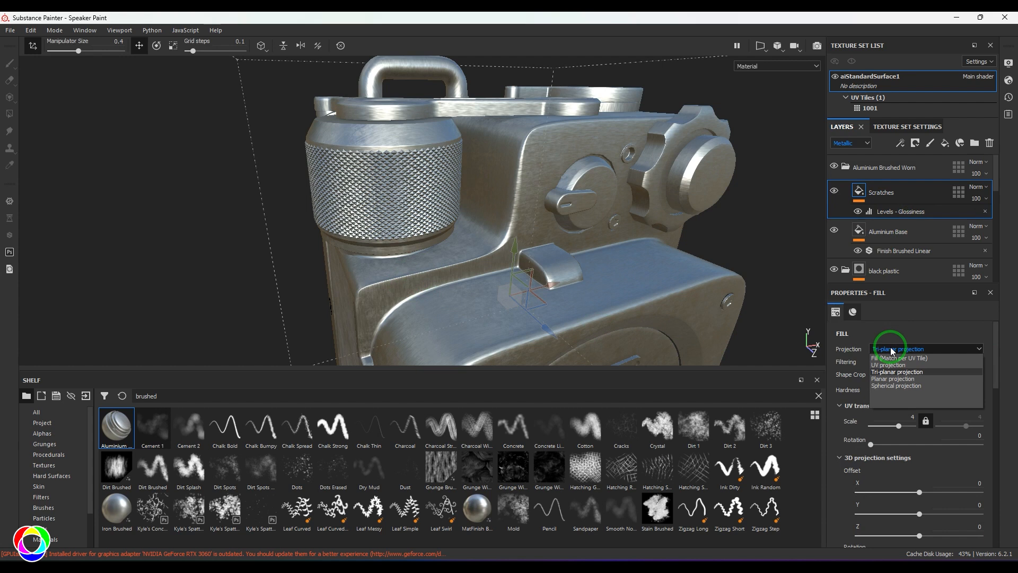
click(903, 389)
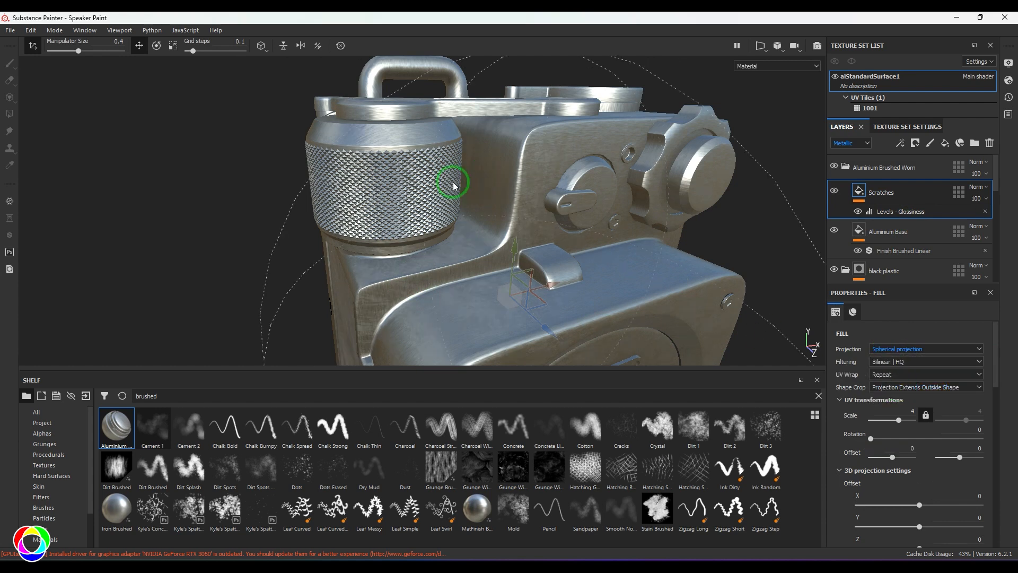
- Set the Scratches layer to Tri-planar projection and collapse the Aluminium Brushed Worn folder
alt+drag(453, 186, 519, 234)
click(898, 349)
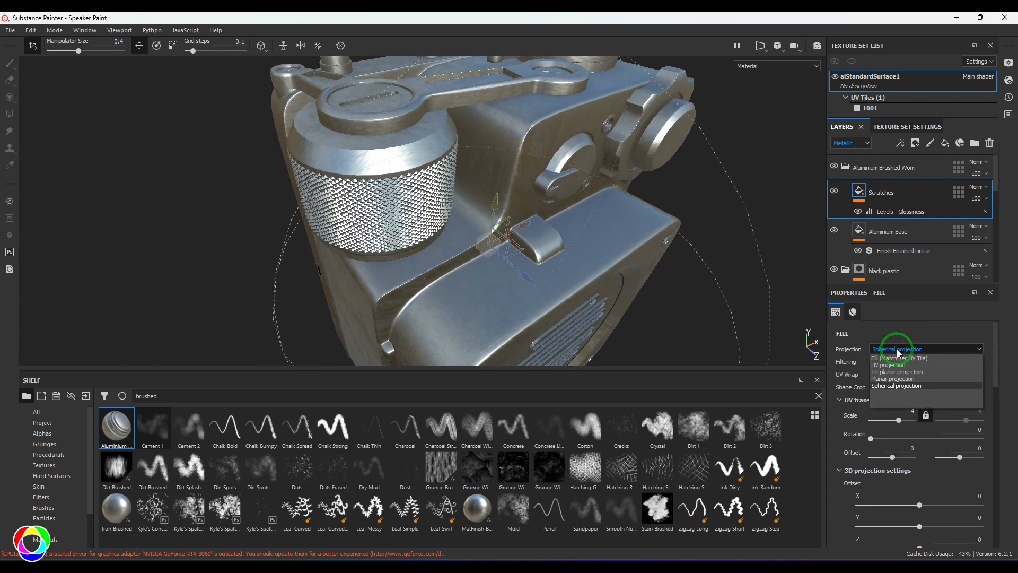
click(896, 371)
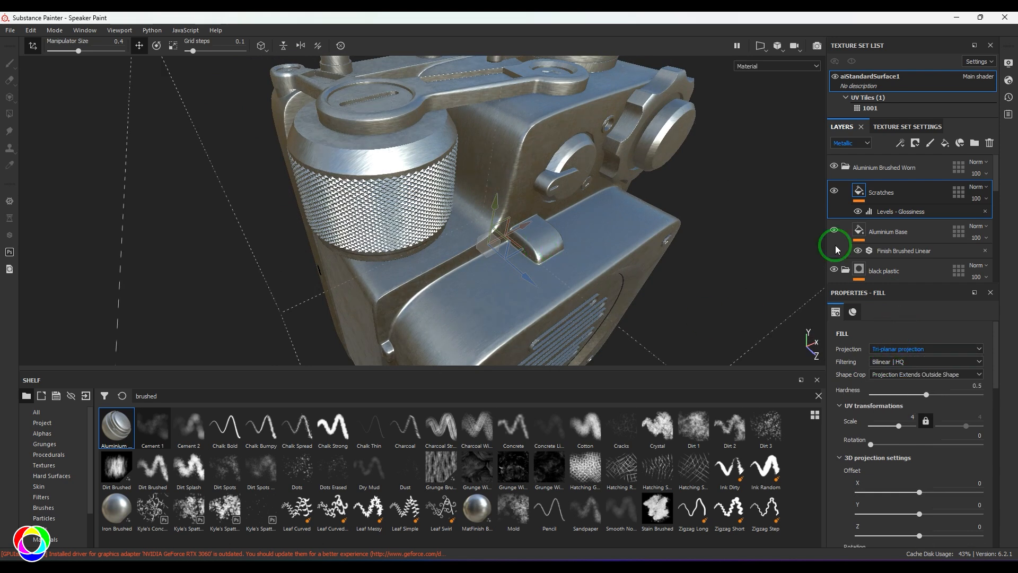
click(846, 168)
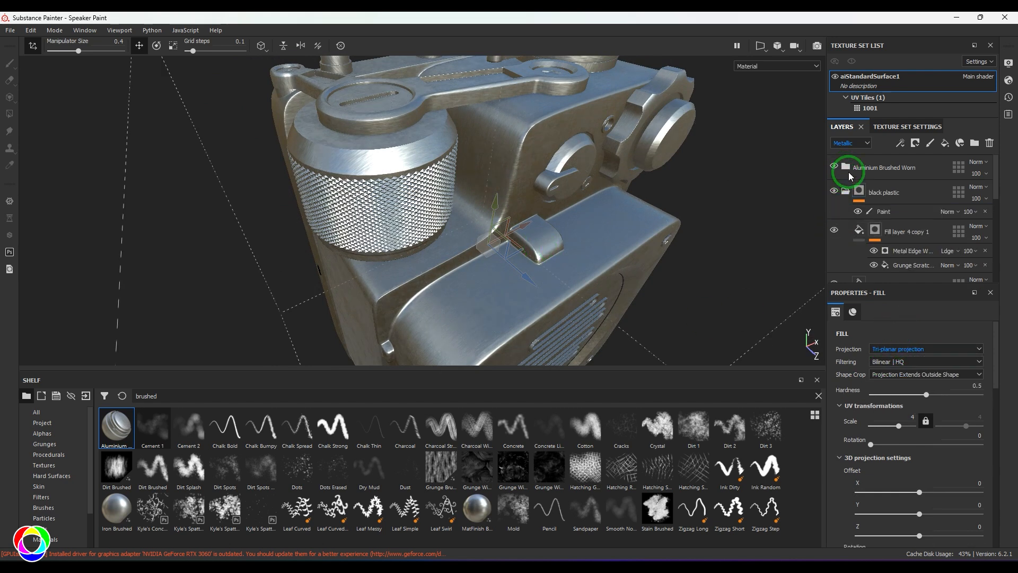
- Add a fill layer above the Aluminium Brushed Worn folder and set its Height channel blending mode to Normal
click(896, 167)
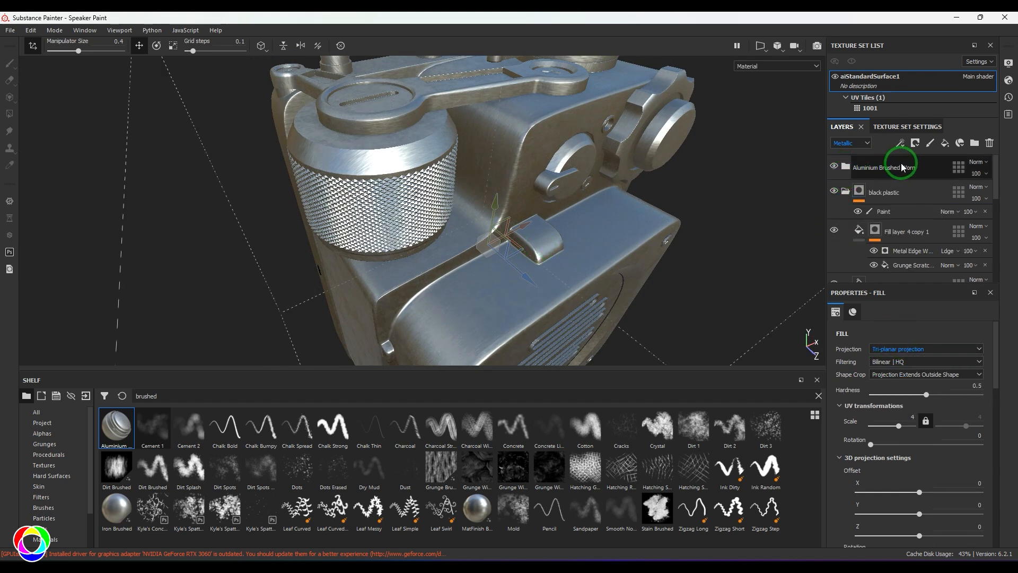
click(944, 144)
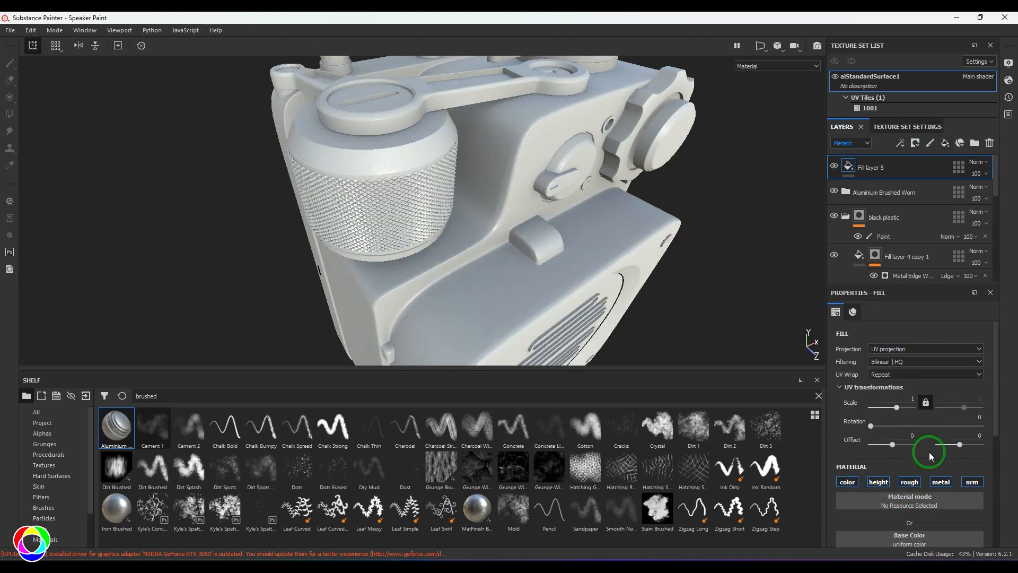
click(851, 143)
click(848, 142)
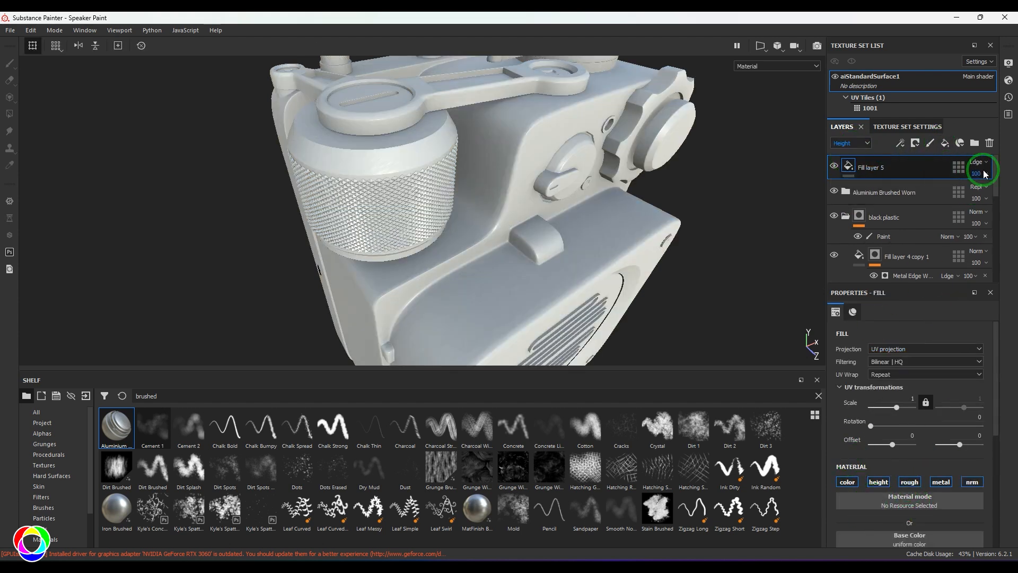
click(979, 161)
click(977, 152)
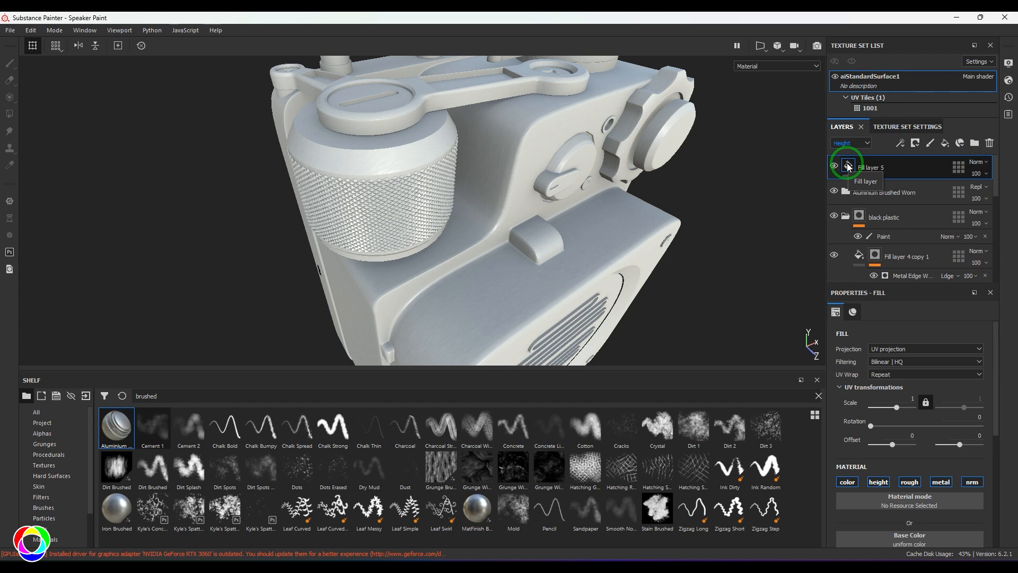
- Set the base colour of Fill layer 5 to a dark brown, about RGB 0.056, 0.036, 0.024
scroll(876, 494, down, 3)
click(883, 460)
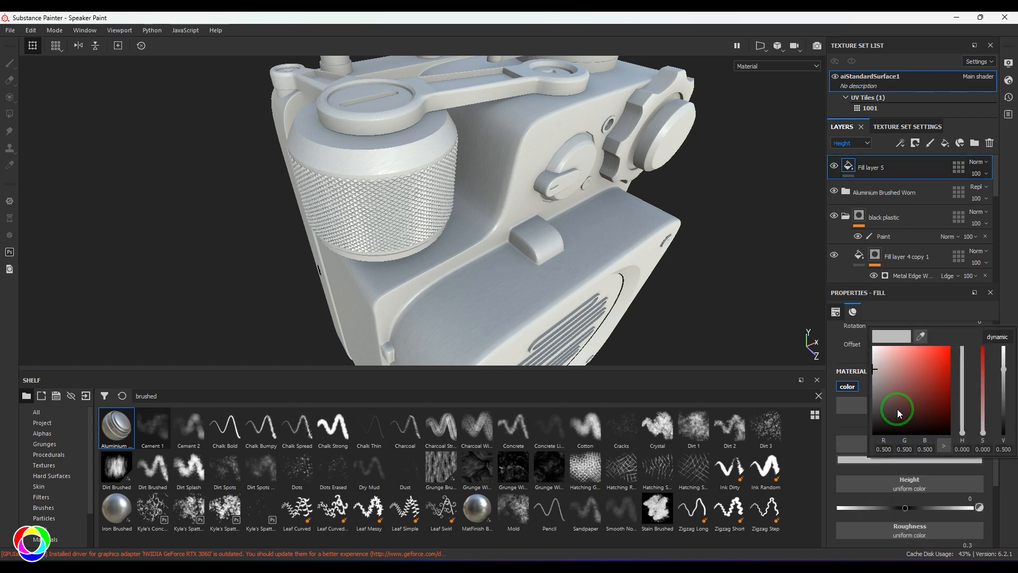
click(896, 410)
click(963, 430)
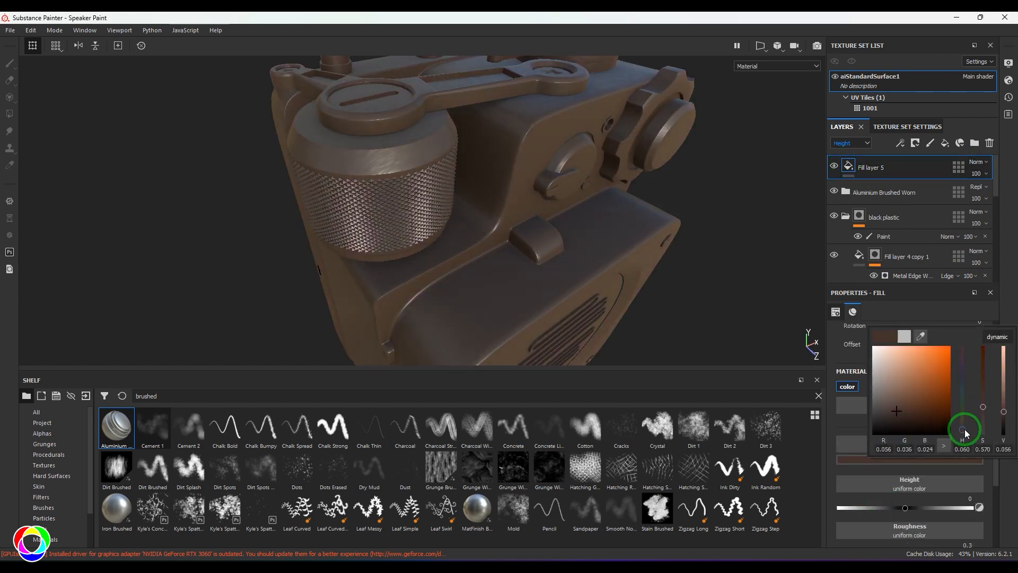
click(1012, 217)
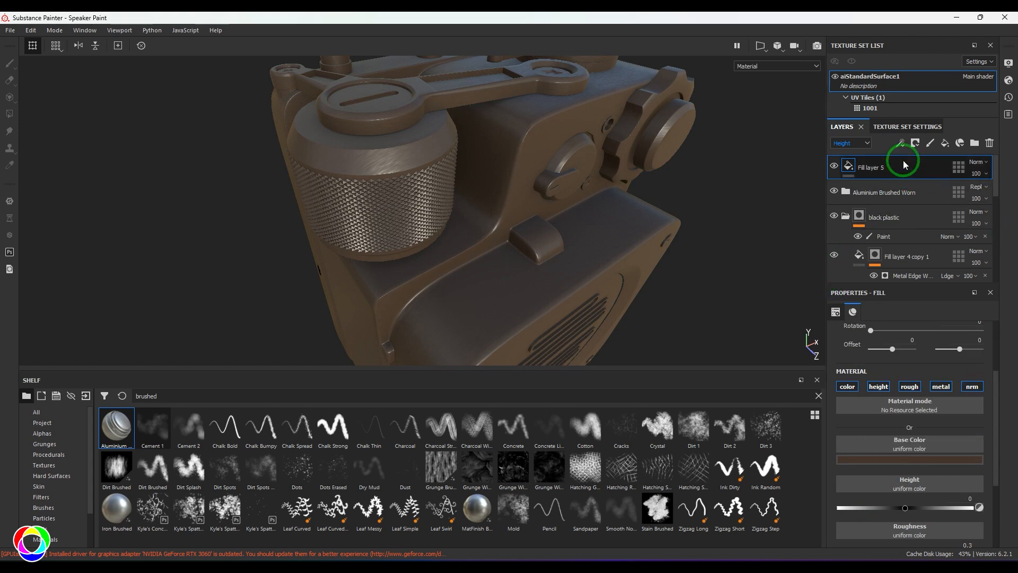
- Give Fill layer 5 a black mask driven by a Dirt generator, and inspect the dirt around the knurled dial
click(916, 143)
click(925, 167)
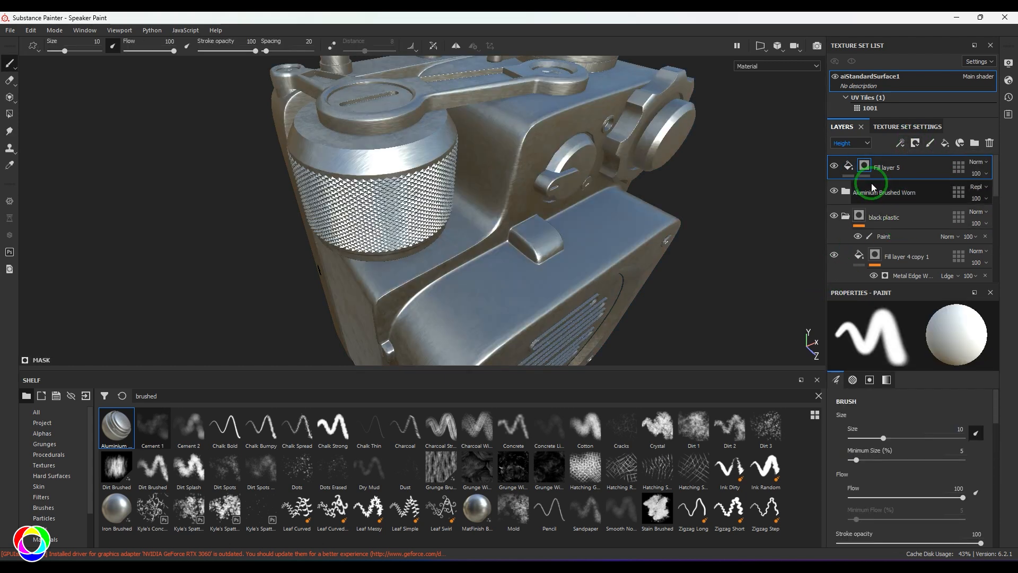
click(899, 143)
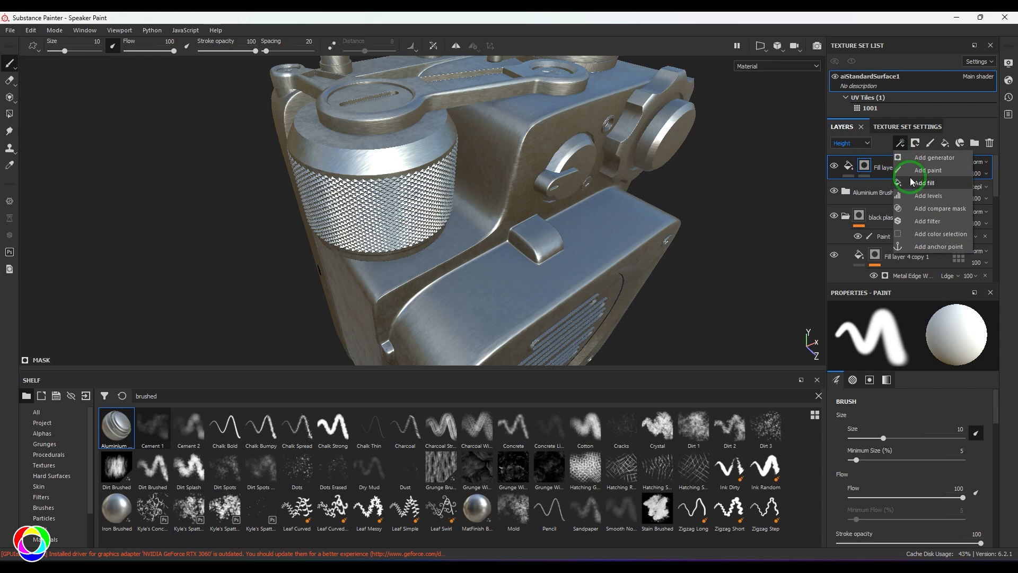
click(925, 158)
click(906, 330)
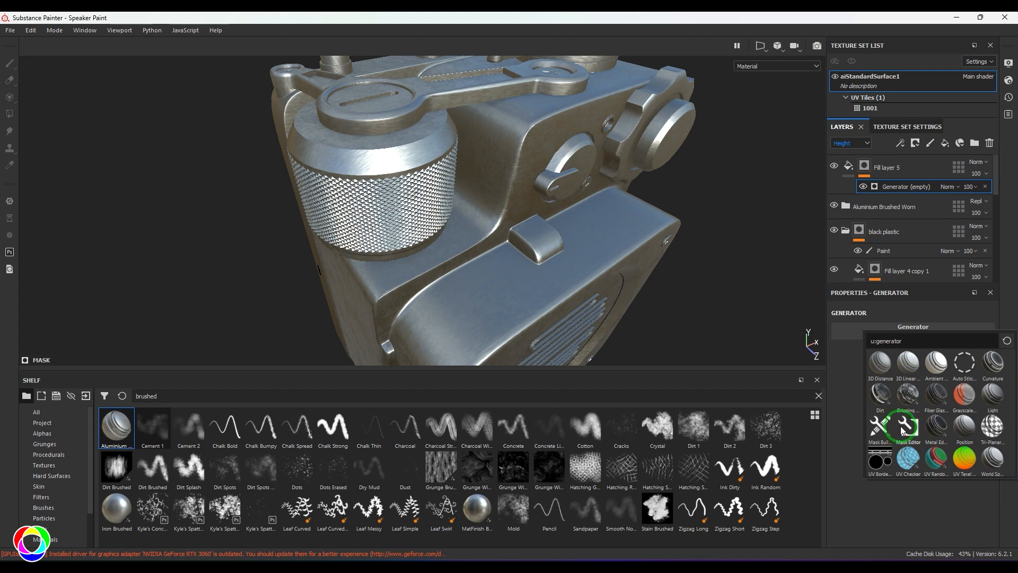
mouse_move(940, 433)
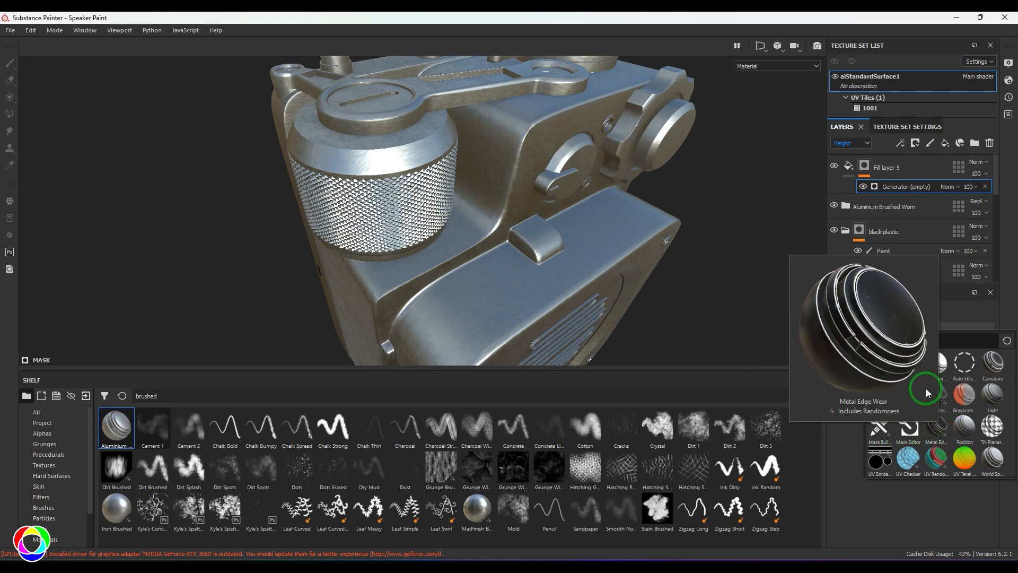
click(881, 393)
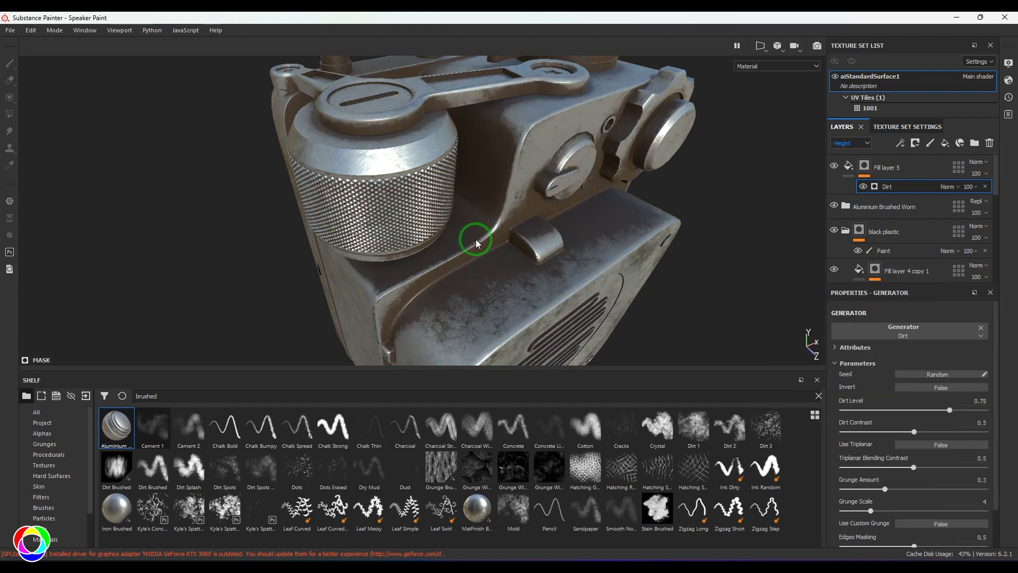
alt+drag(450, 246, 487, 191)
alt+right_drag(340, 297, 379, 204)
alt+drag(379, 204, 472, 141)
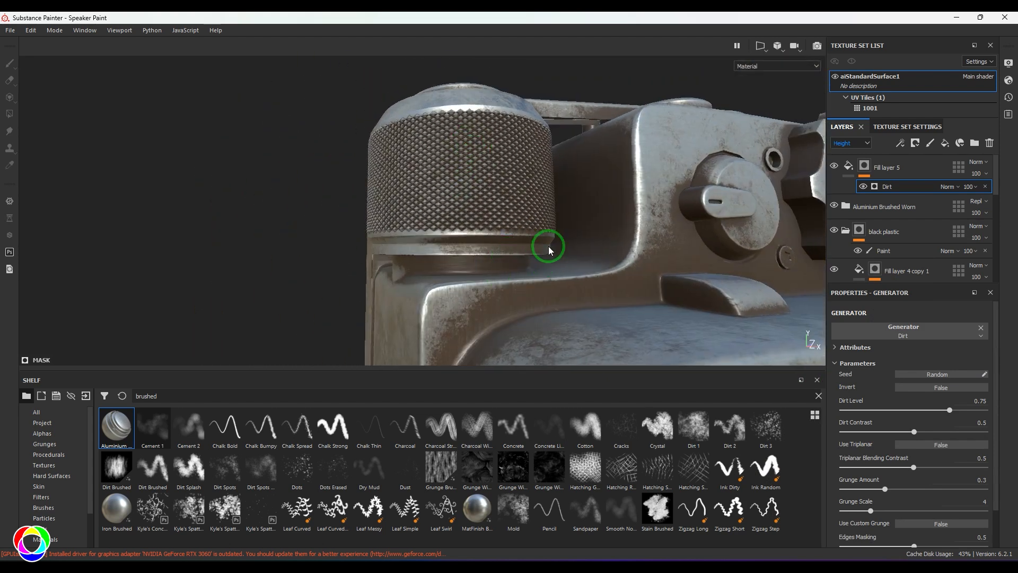
alt+right_drag(549, 250, 448, 255)
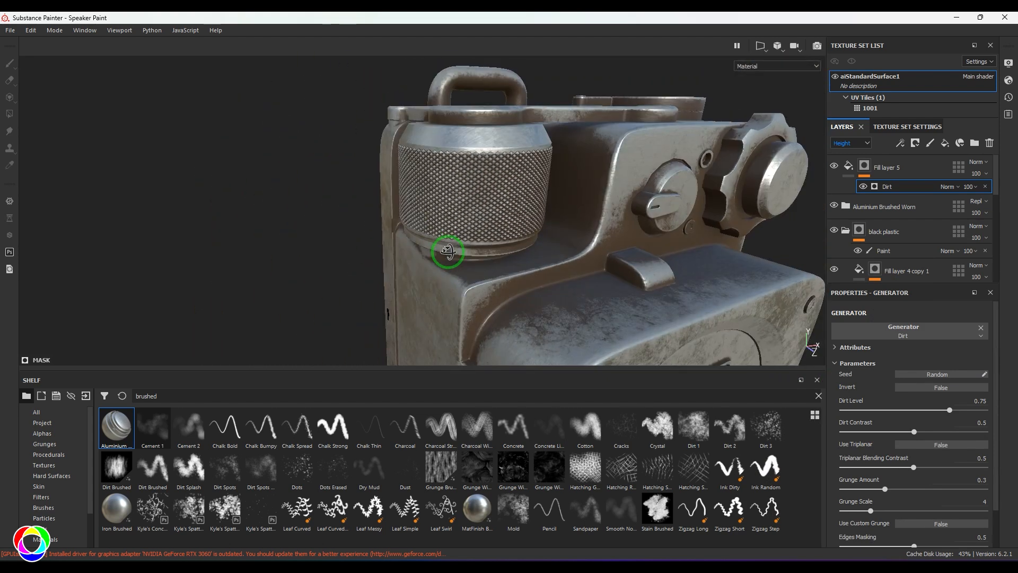
- Group Fill layer 5 and the Aluminium Brushed Worn folder into a folder named metal grp
click(932, 167)
click(915, 207)
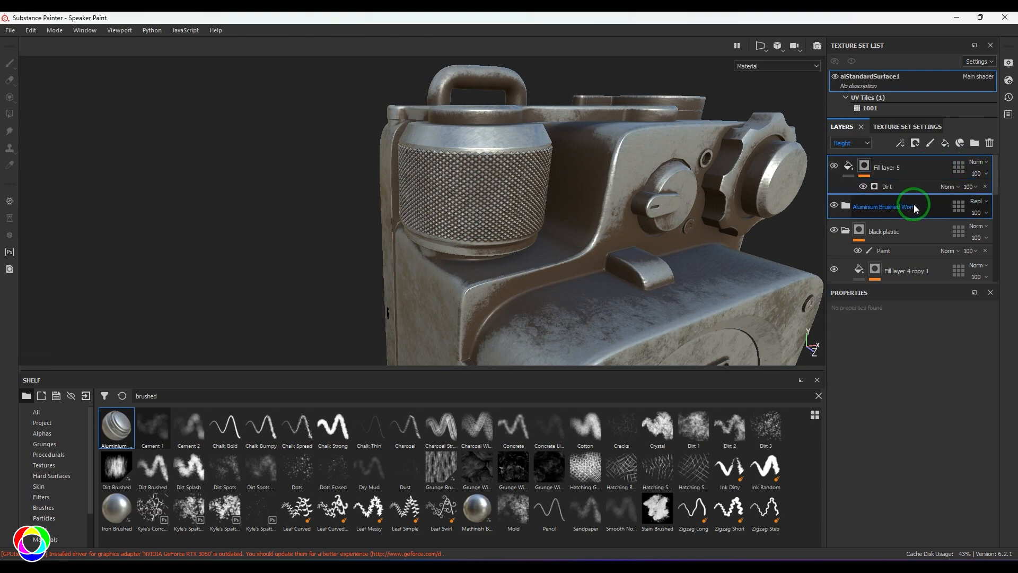
key(ctrl+g)
click(861, 177)
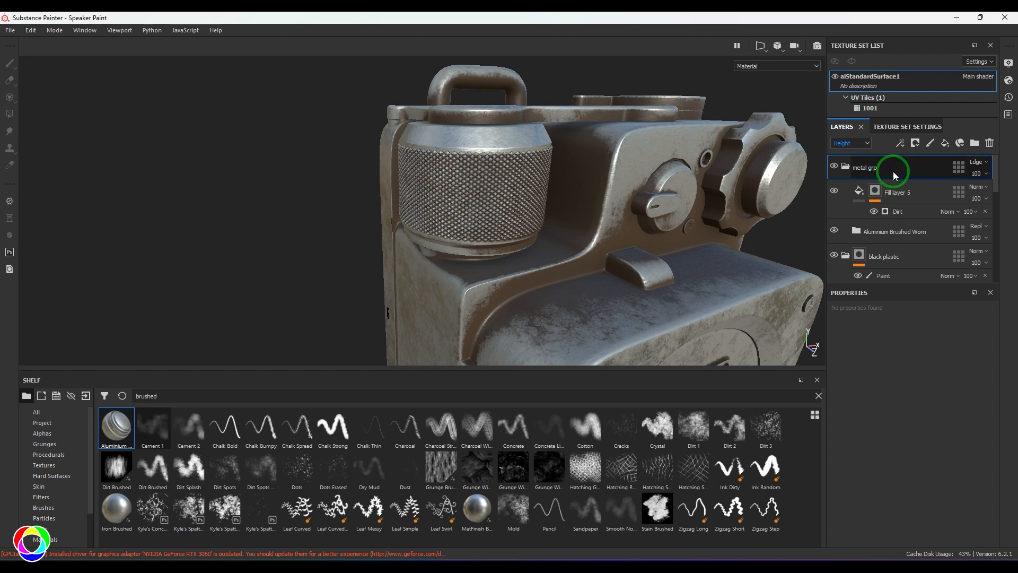
- Give the metal grp folder a black mask with a Paint effect
click(900, 144)
click(846, 167)
click(914, 143)
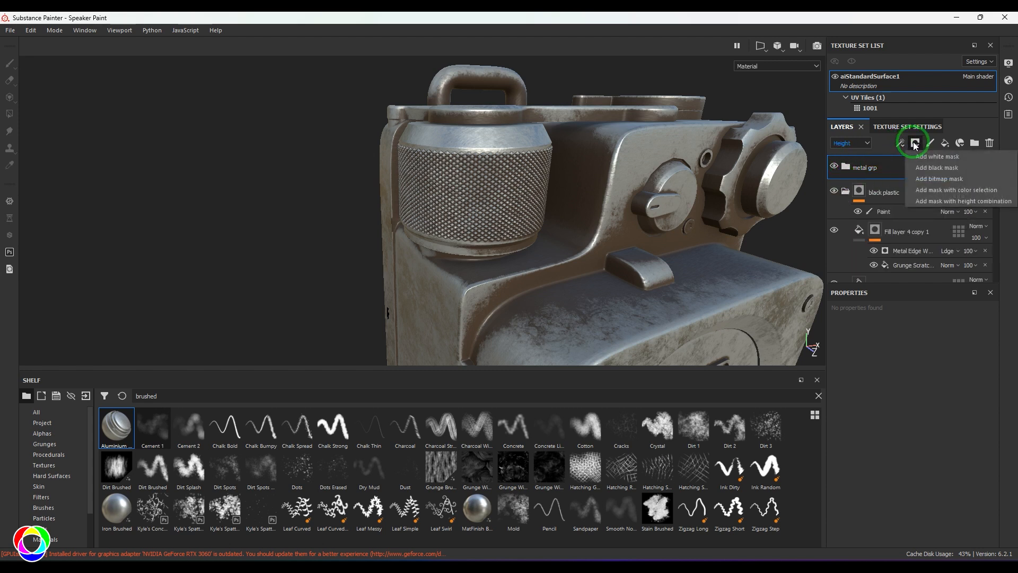
click(931, 169)
click(900, 144)
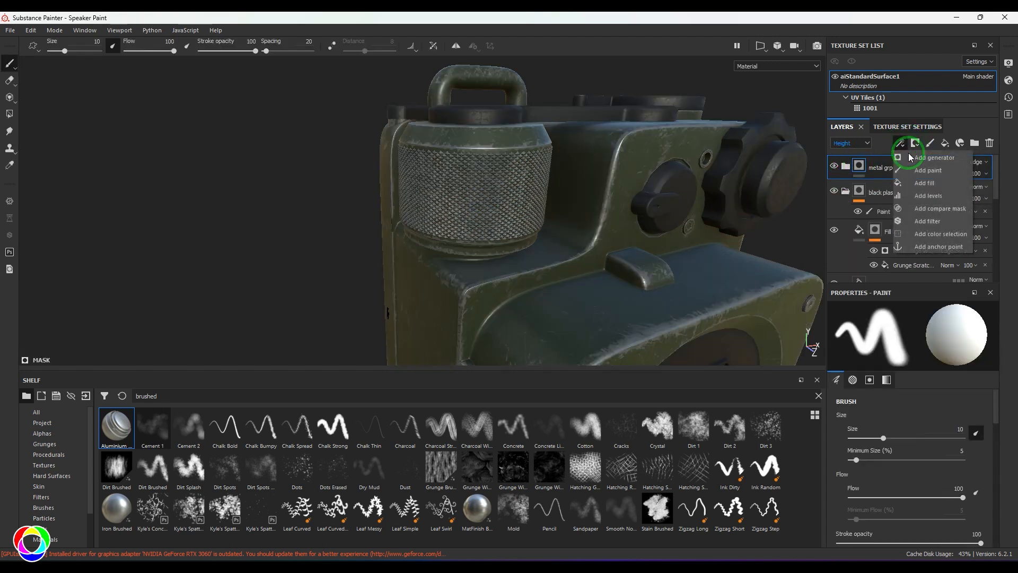
click(918, 167)
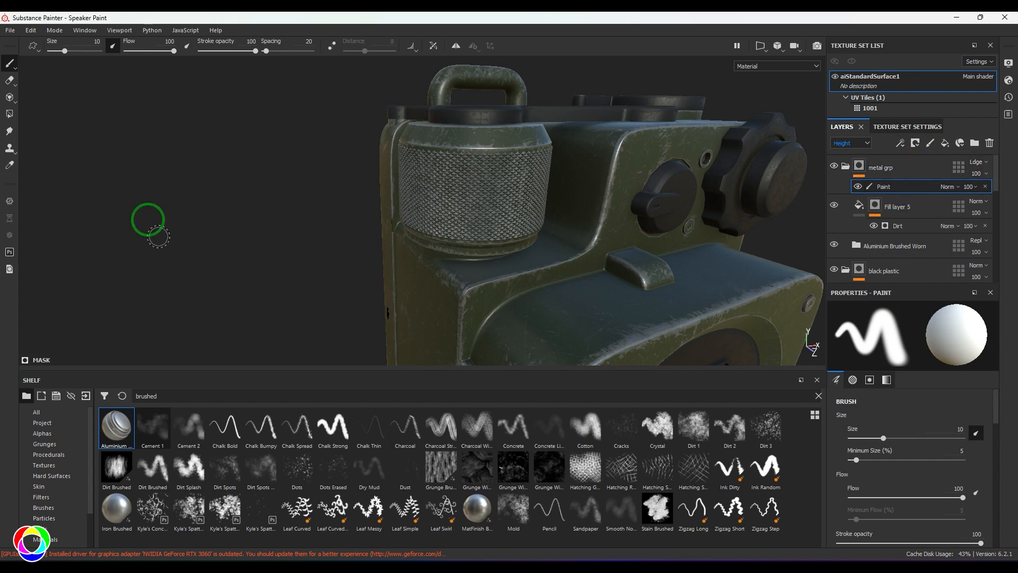
- Reveal the metal group on the knurled dial and its top rim using Polygon Fill, and inspect the result
click(9, 114)
click(473, 186)
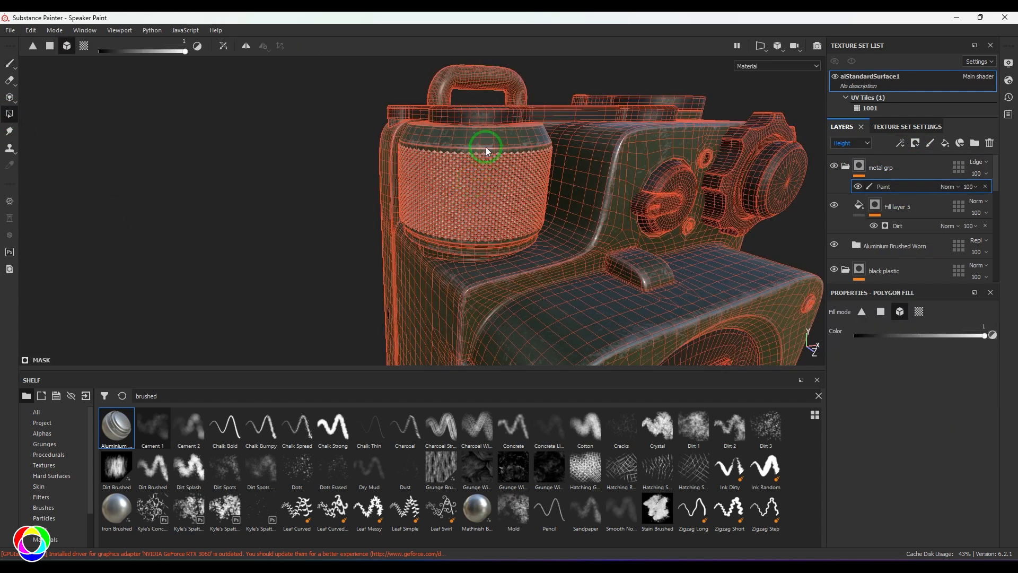
click(485, 143)
alt+drag(482, 252, 498, 216)
click(11, 64)
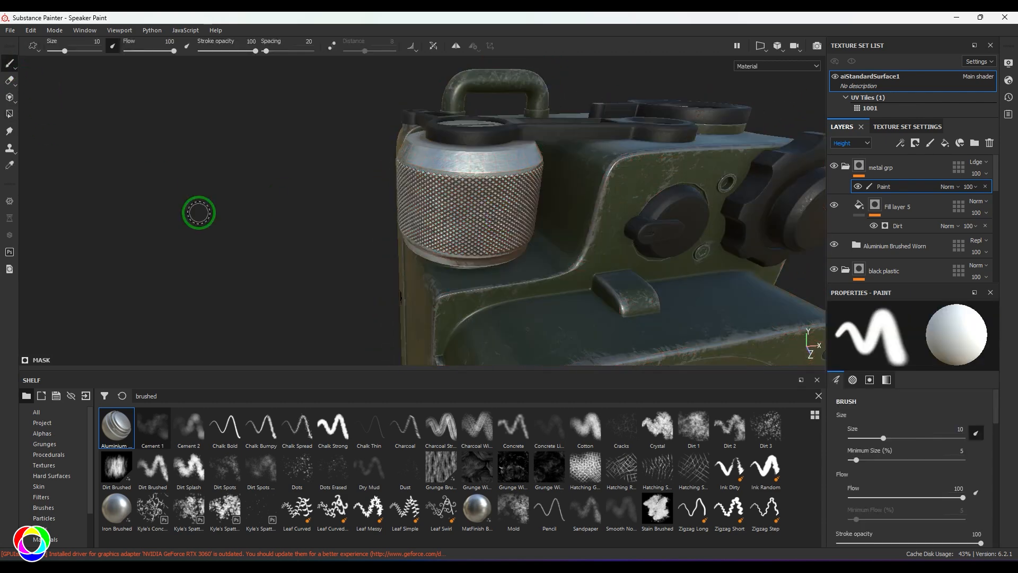
mouse_move(245, 213)
alt+right_down()
mouse_move(361, 234)
mouse_move(504, 341)
alt+right_up()
alt+drag(504, 340, 466, 260)
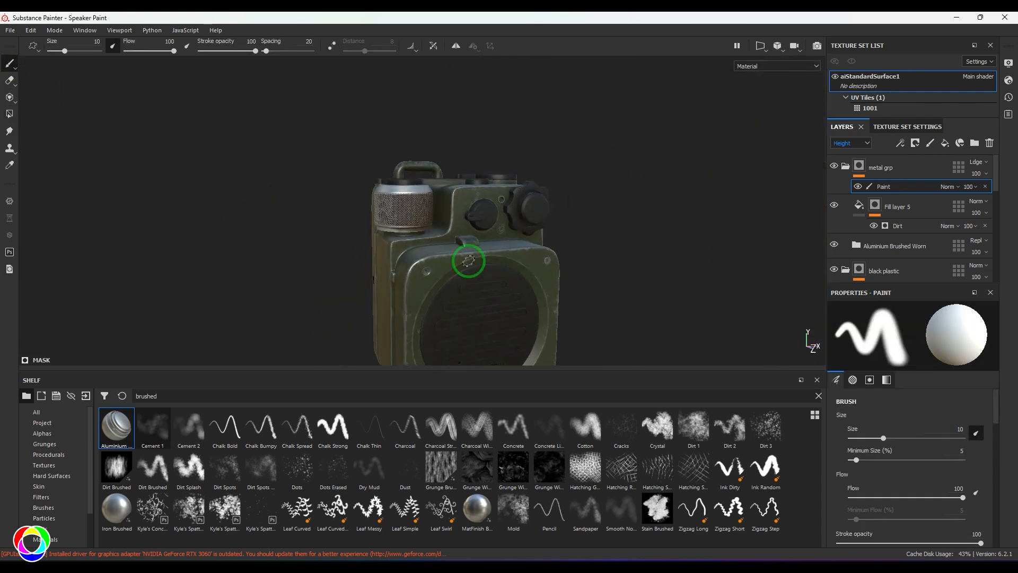
alt+right_drag(372, 286, 459, 244)
alt+middle_drag(348, 154, 487, 212)
alt+right_drag(487, 212, 524, 245)
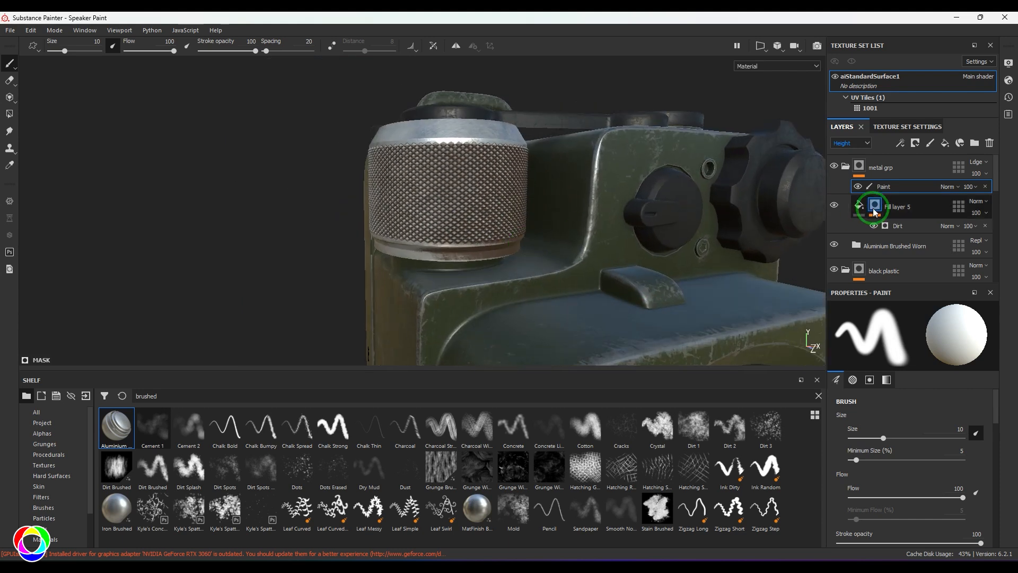
click(846, 166)
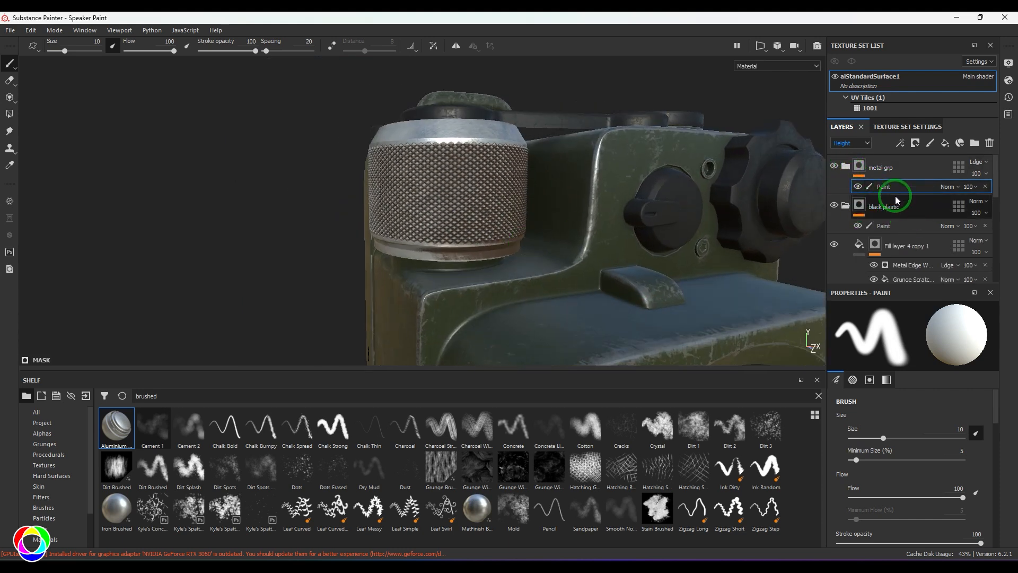
scroll(910, 226, down, 1)
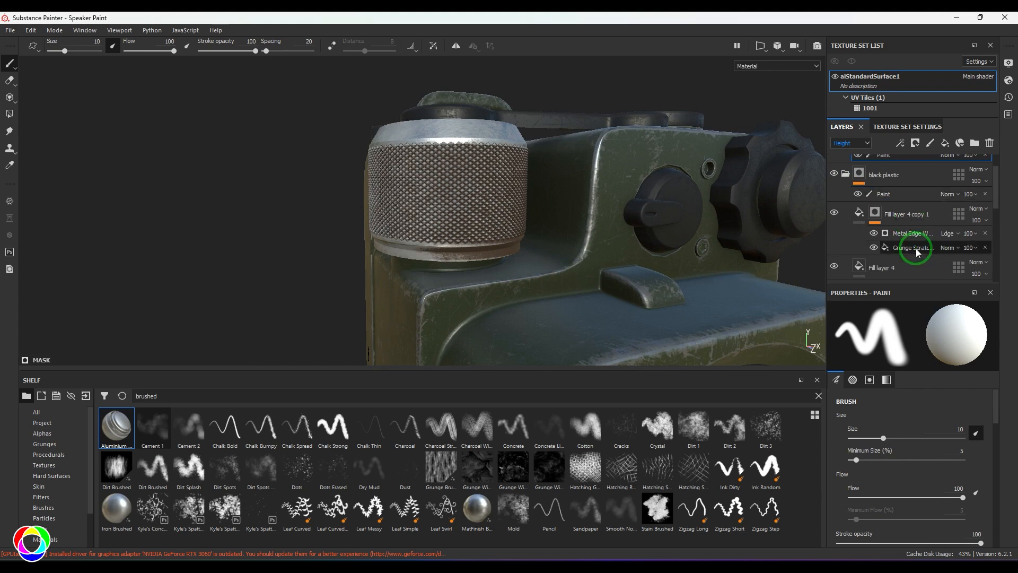
click(845, 173)
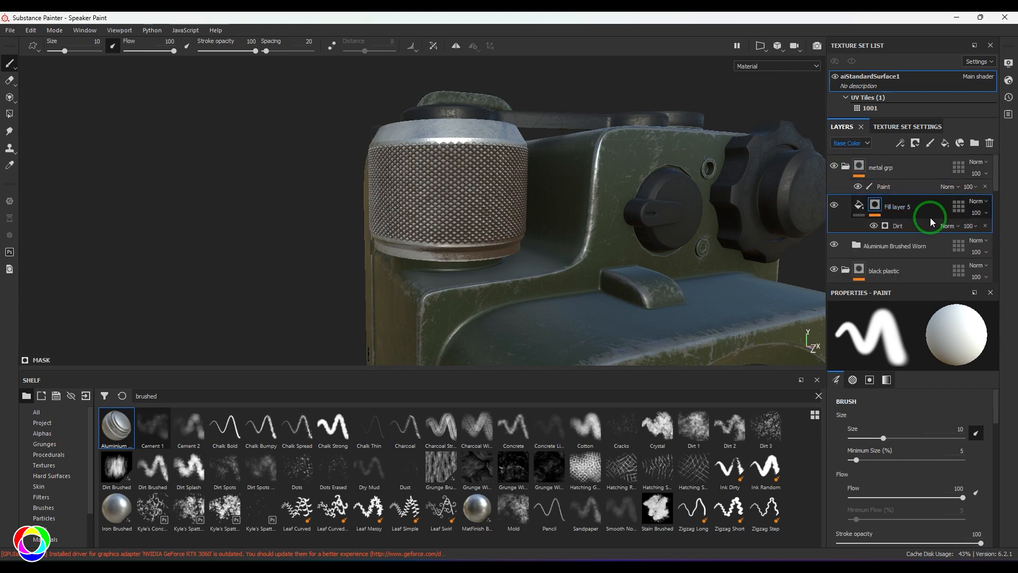
- Check the Base Color blending and opacity of Fill layer 5, and set its Dirt generator's opacity to 73
click(978, 200)
click(1011, 179)
click(984, 213)
drag(982, 230, 1013, 233)
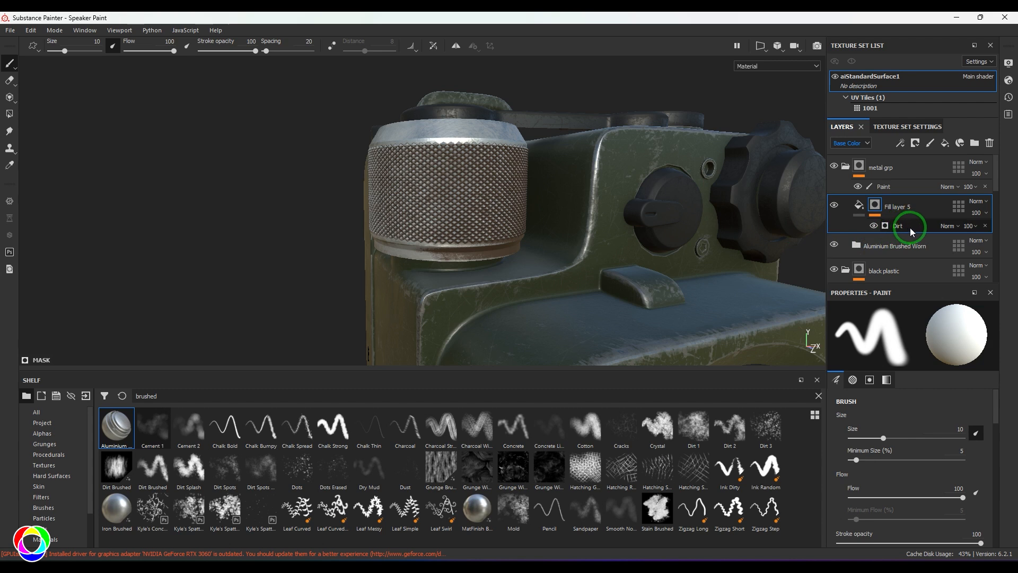
click(968, 225)
click(975, 244)
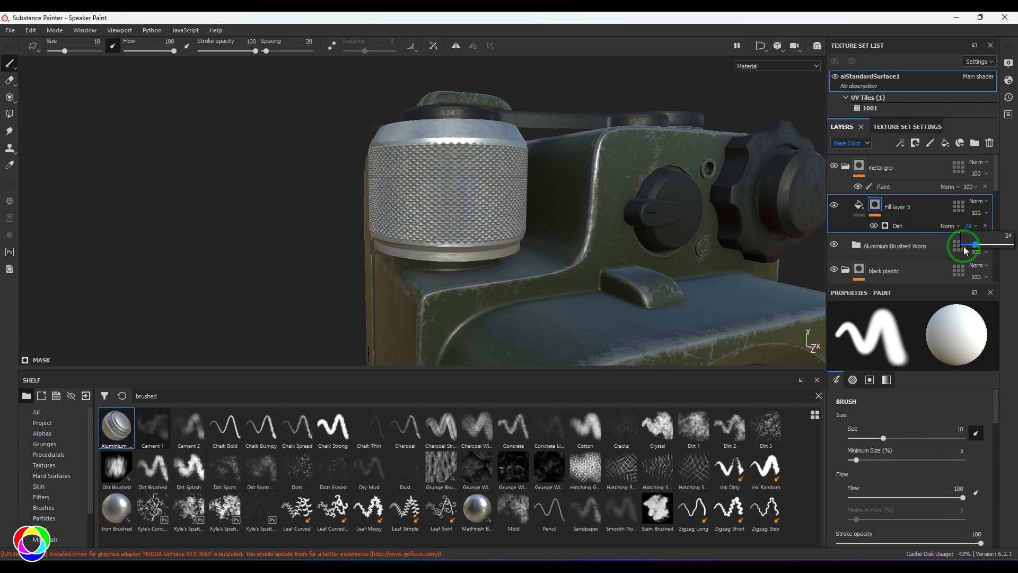
drag(965, 249, 998, 254)
- Show Roughness blending in the layer stack and limit Fill layer 5 to colour by disabling height, rough, metal and nrm
click(851, 142)
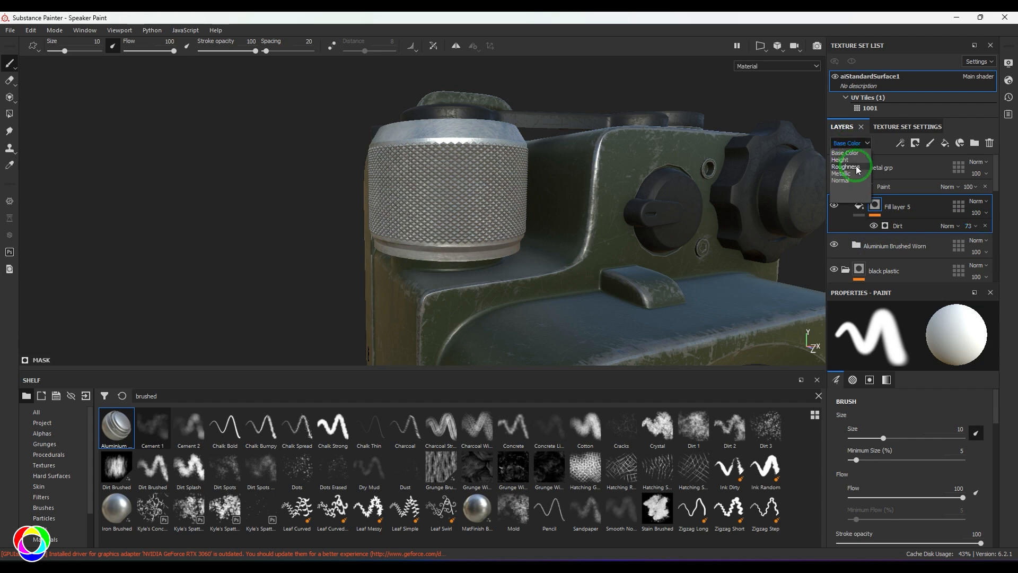
click(857, 167)
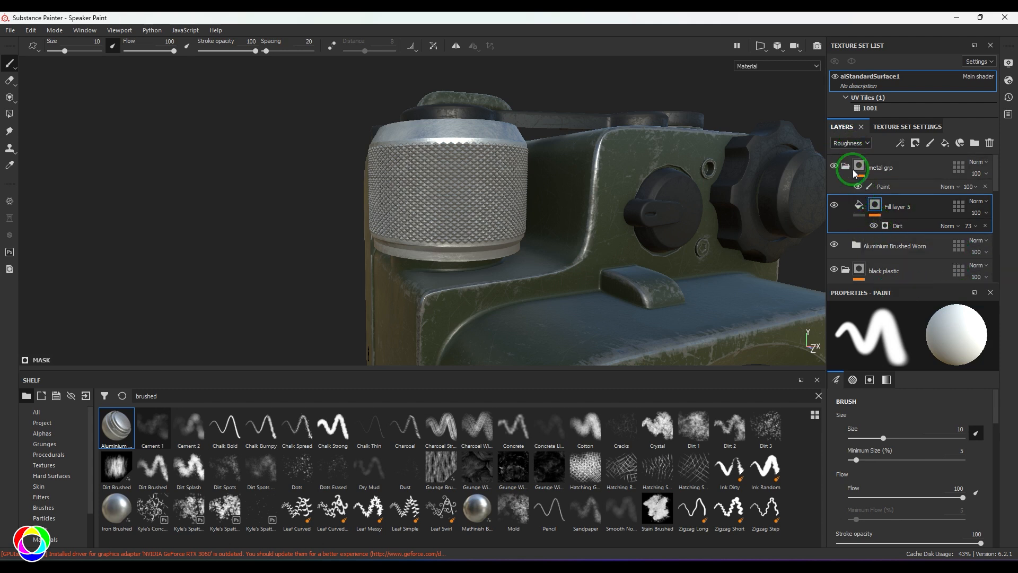
click(860, 212)
click(860, 209)
scroll(912, 481, up, 3)
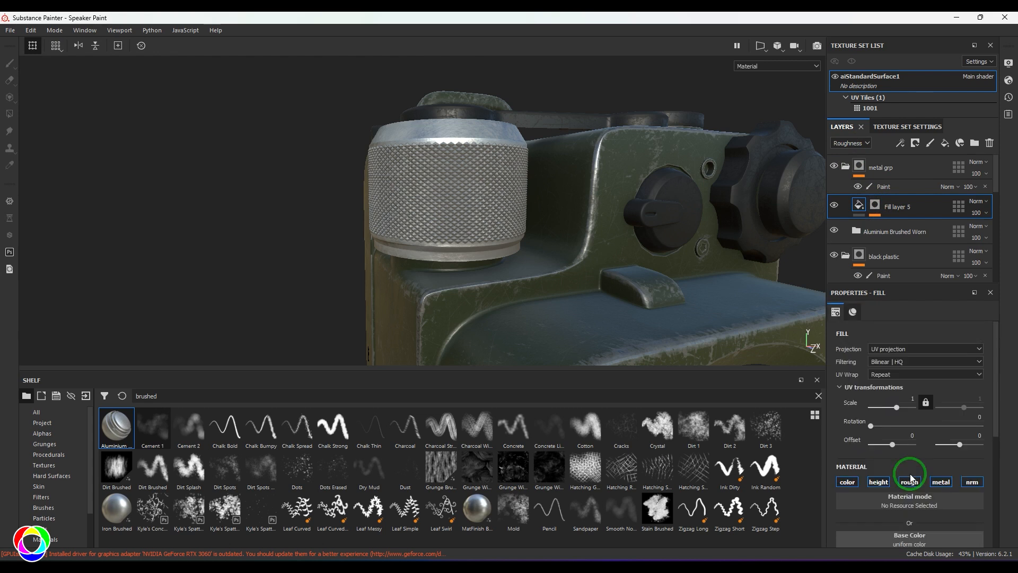
click(879, 481)
click(910, 481)
click(941, 481)
click(972, 482)
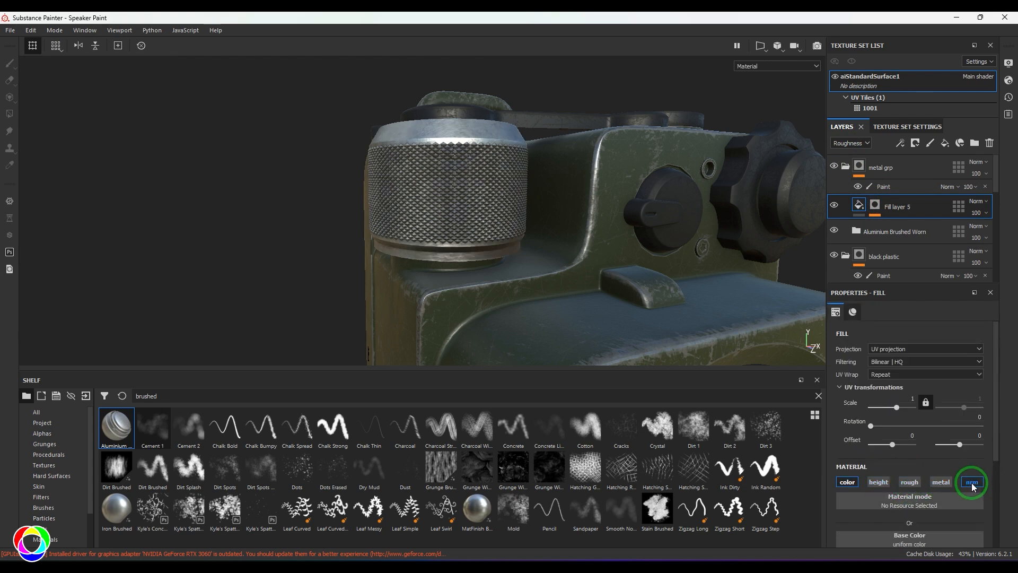
- Check the opacity of Fill layer 5 in the Roughness and Base Color channels of the layer stack
click(975, 213)
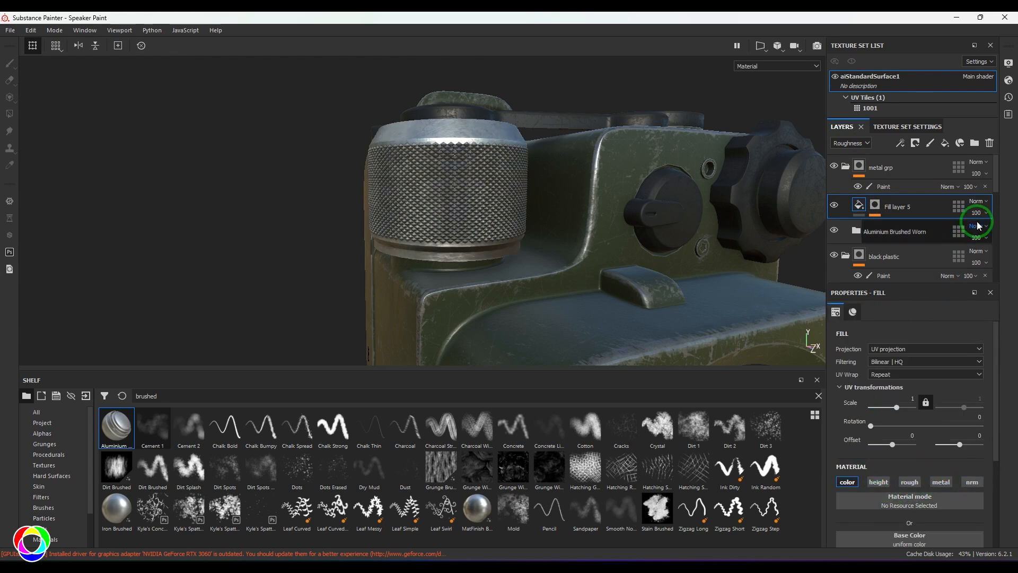
drag(984, 237, 1017, 237)
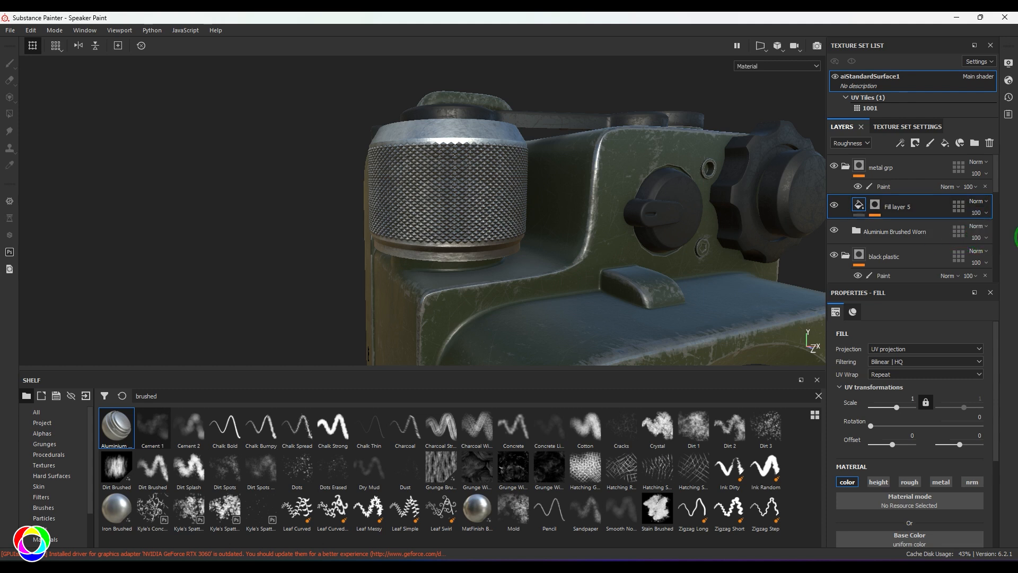
click(852, 143)
click(851, 153)
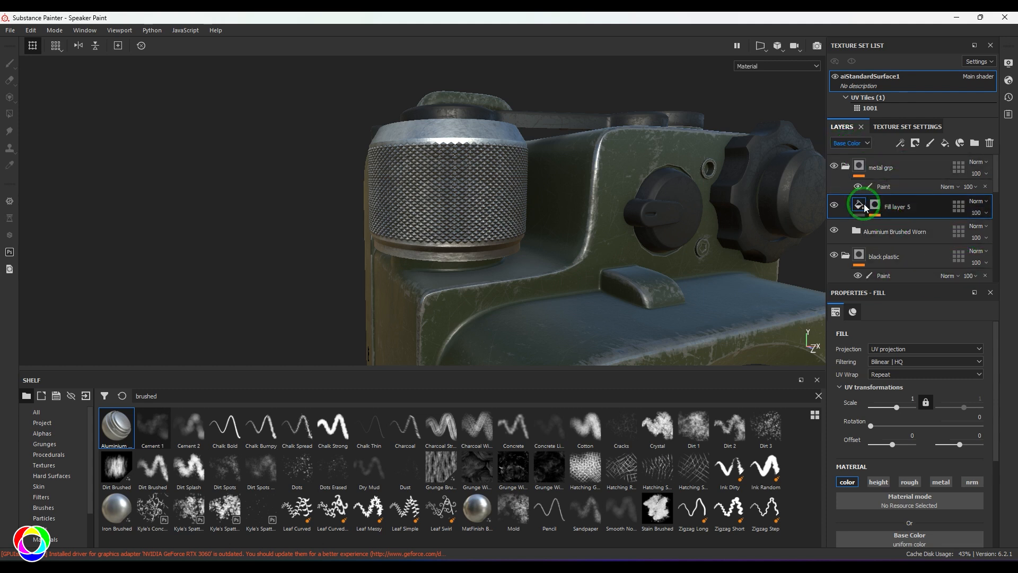
click(976, 213)
click(968, 234)
drag(968, 237, 1015, 237)
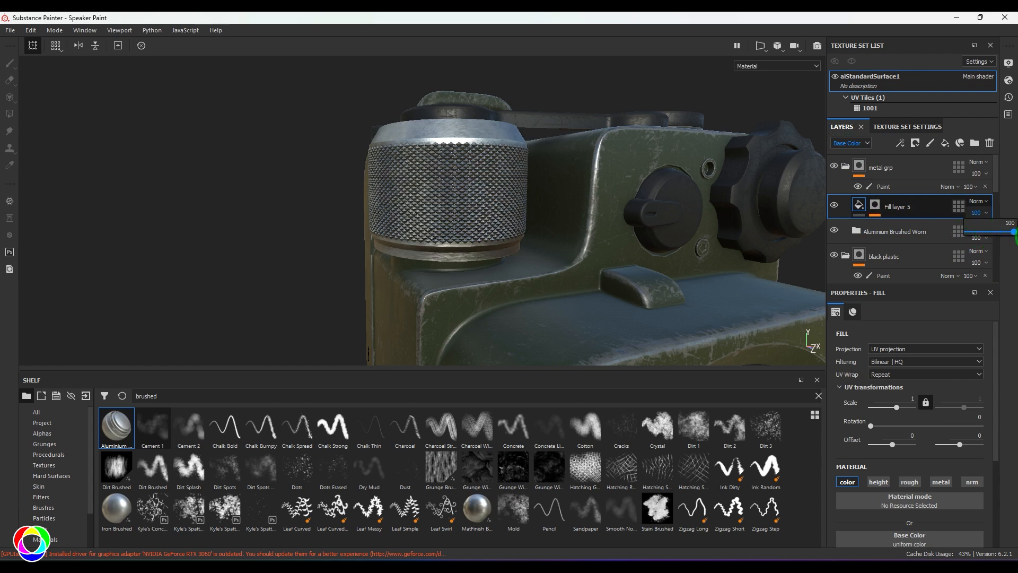
click(374, 199)
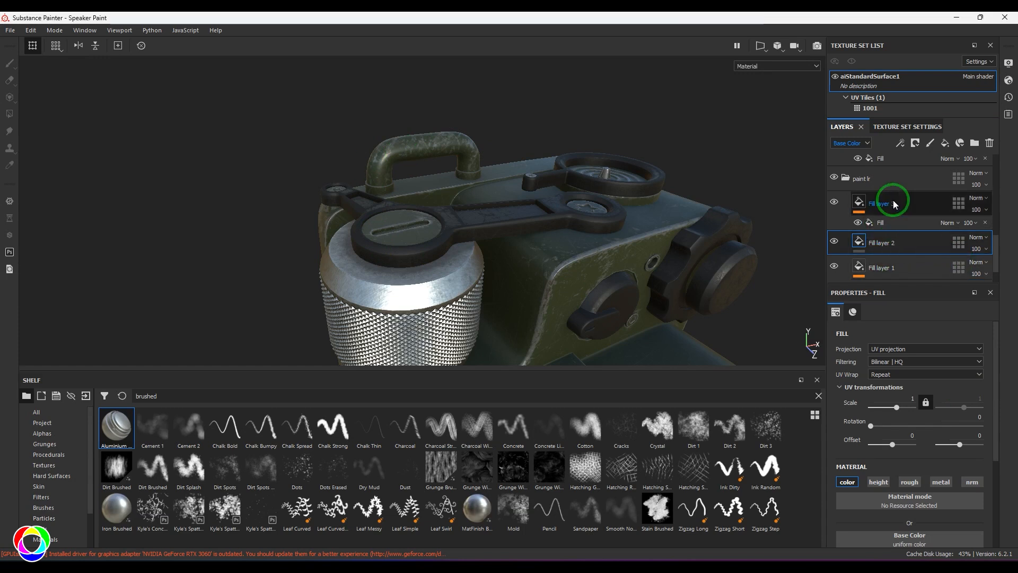
- Add a paint layer directly above Fill layer 2 and set its base color to dark red, RGB 0.283, 0, 0
click(900, 144)
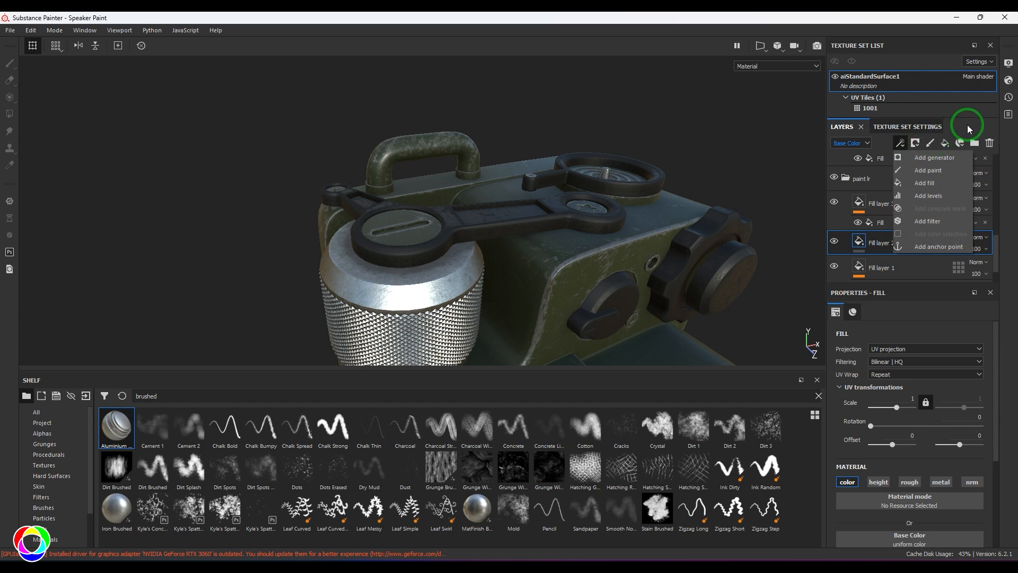
click(930, 143)
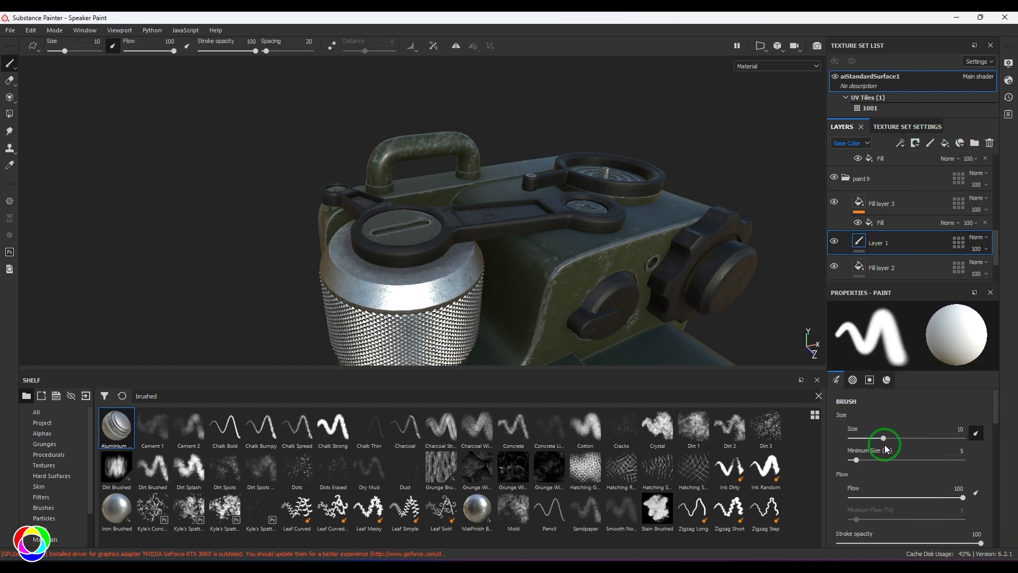
scroll(893, 441, down, 8)
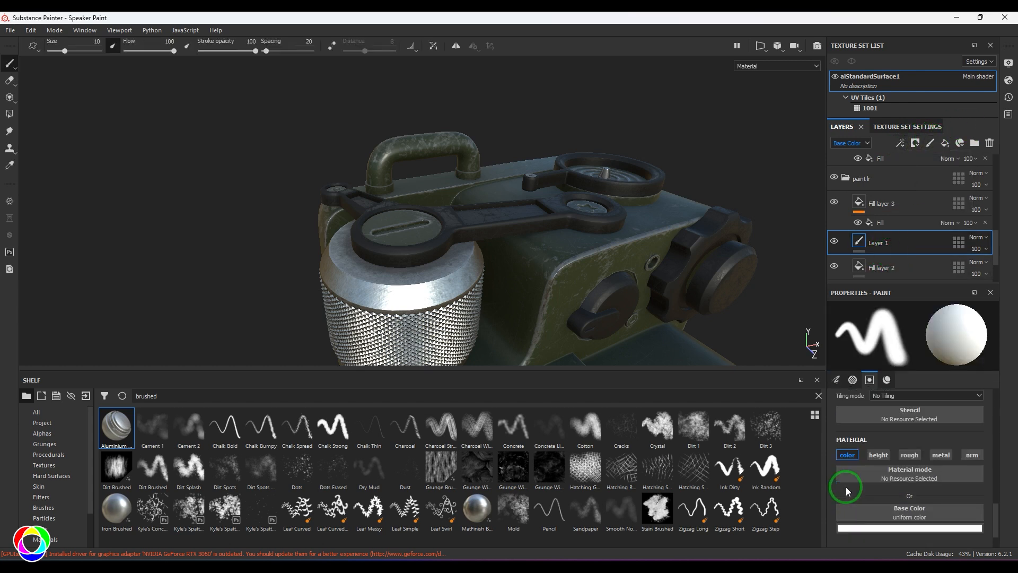
scroll(846, 486, down, 2)
click(877, 485)
drag(933, 434, 955, 410)
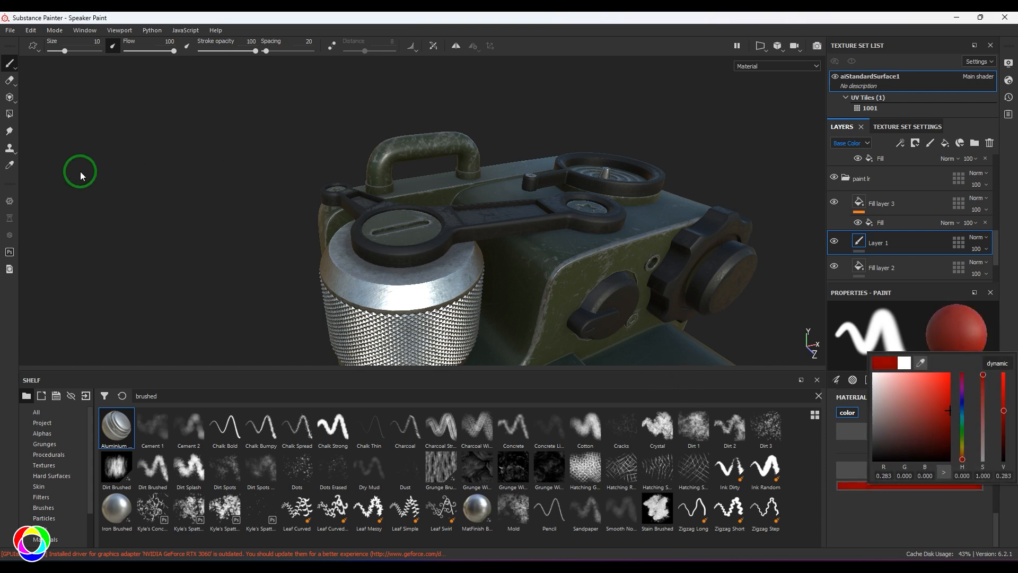
- Color the carrying handle dark red using Polygon Fill in mesh fill mode, and inspect the whole speaker
click(12, 114)
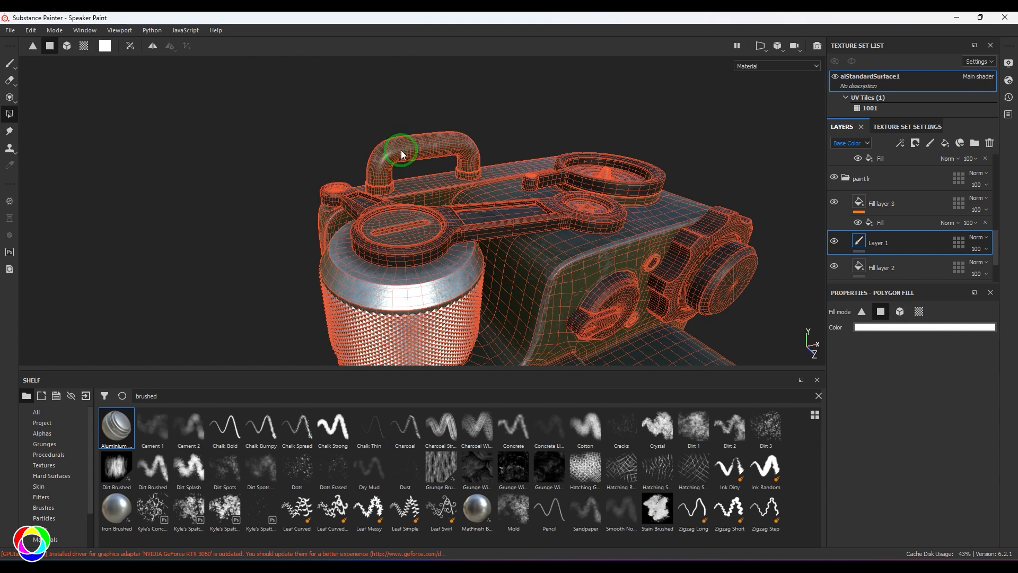
click(933, 328)
click(951, 398)
click(900, 312)
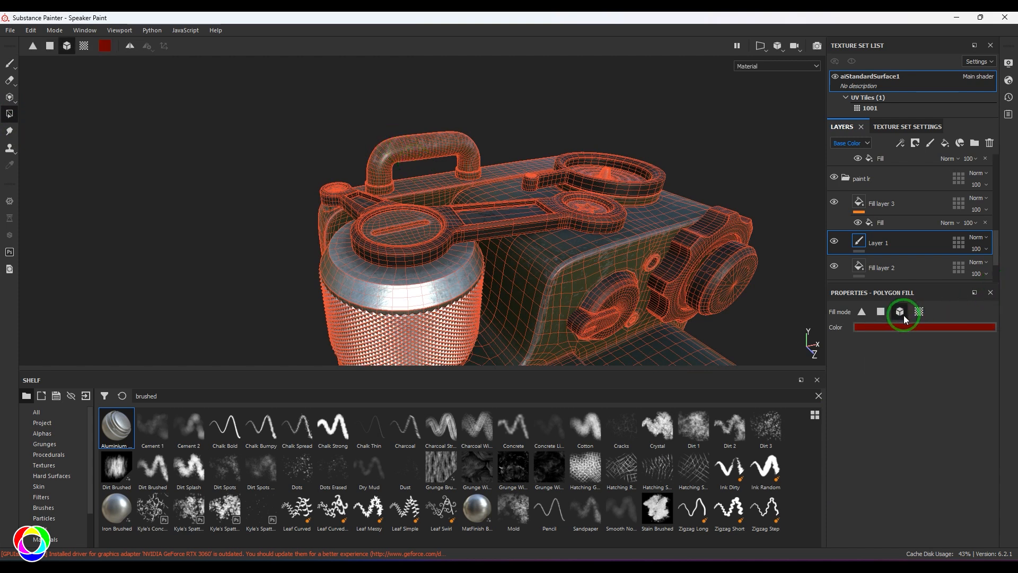
click(9, 64)
mouse_move(192, 162)
alt+mouse_down()
mouse_move(325, 182)
mouse_move(11, 114)
mouse_move(476, 157)
mouse_move(466, 204)
mouse_move(518, 271)
alt+mouse_up()
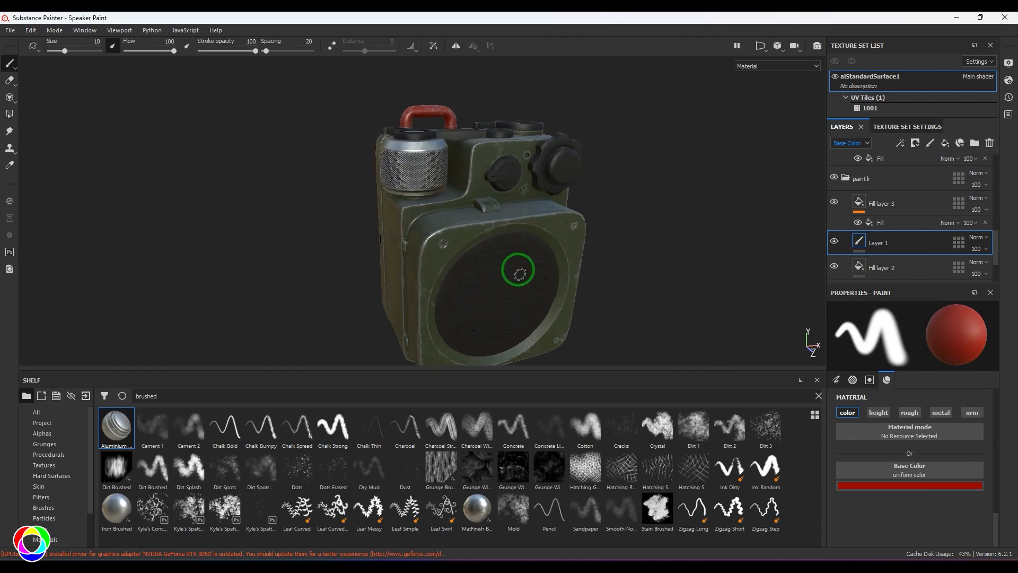
- Switch to Photoshop, set the opacity of the UV wireframe on Layer 0 to 31%, and examine the decal graphics across the layout
key(alt+Tab)
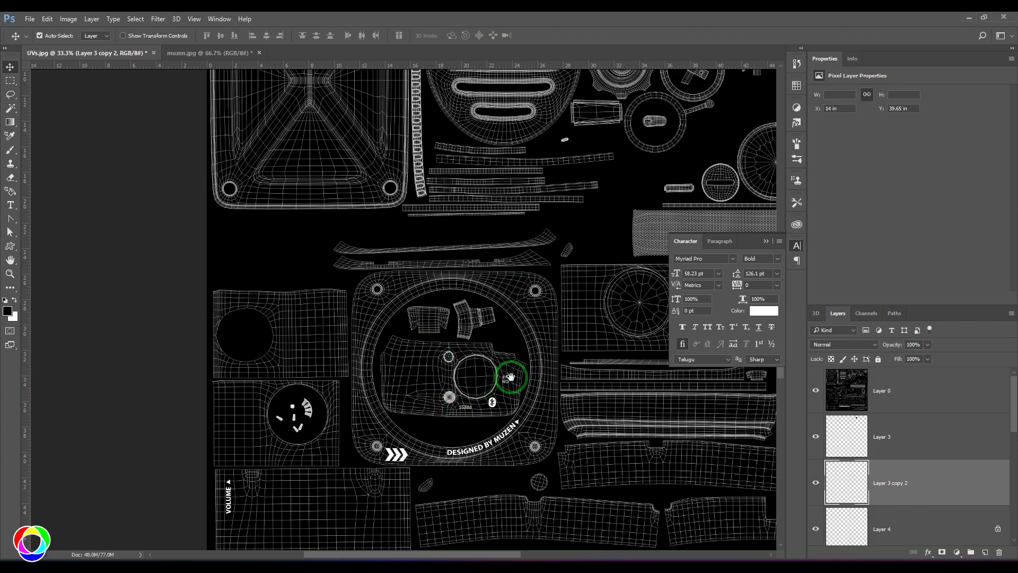
drag(408, 414, 419, 336)
click(904, 368)
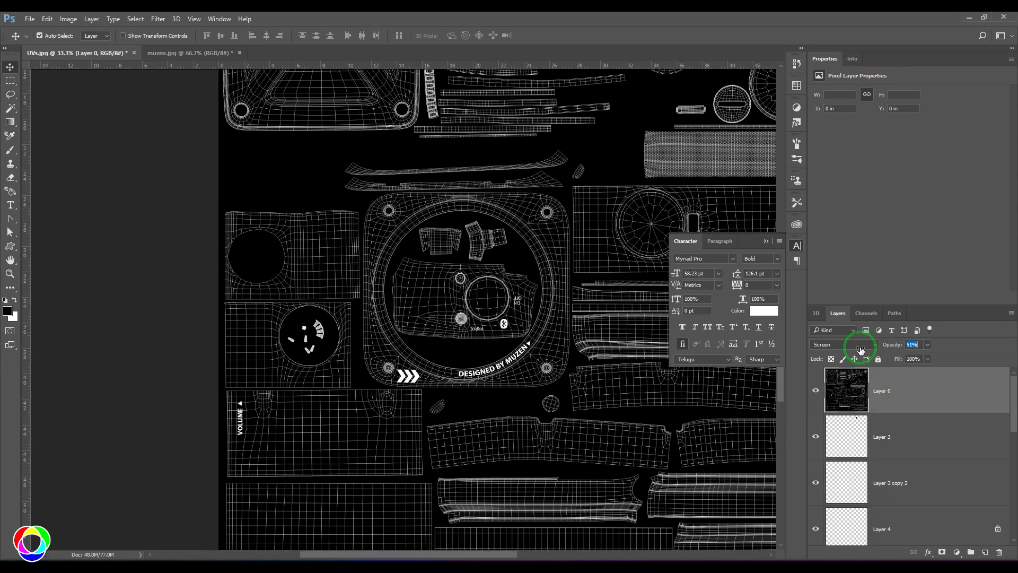
drag(860, 350, 855, 351)
key(z)
click(485, 365)
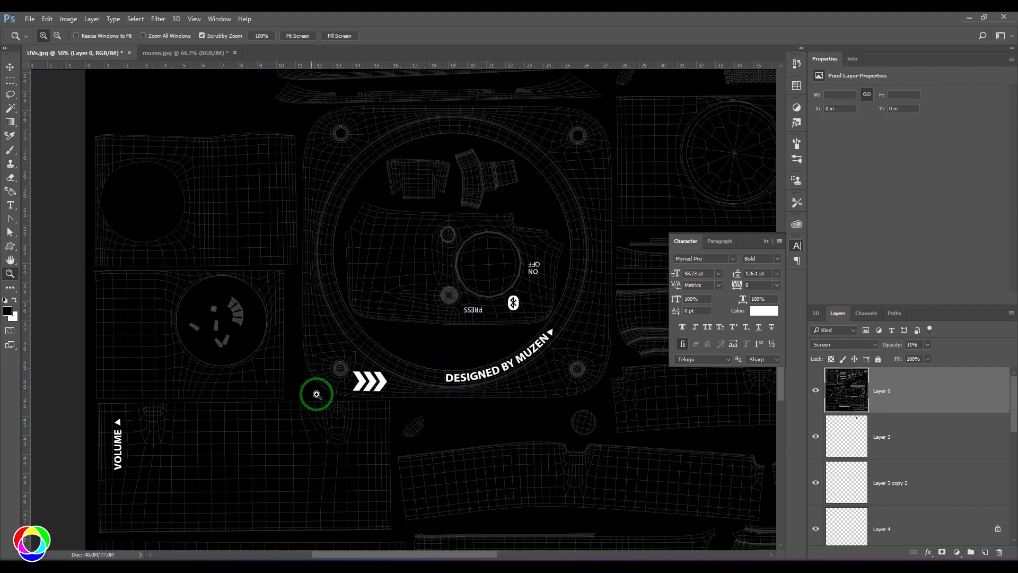
drag(622, 211, 348, 464)
drag(625, 178, 428, 519)
drag(417, 462, 686, 226)
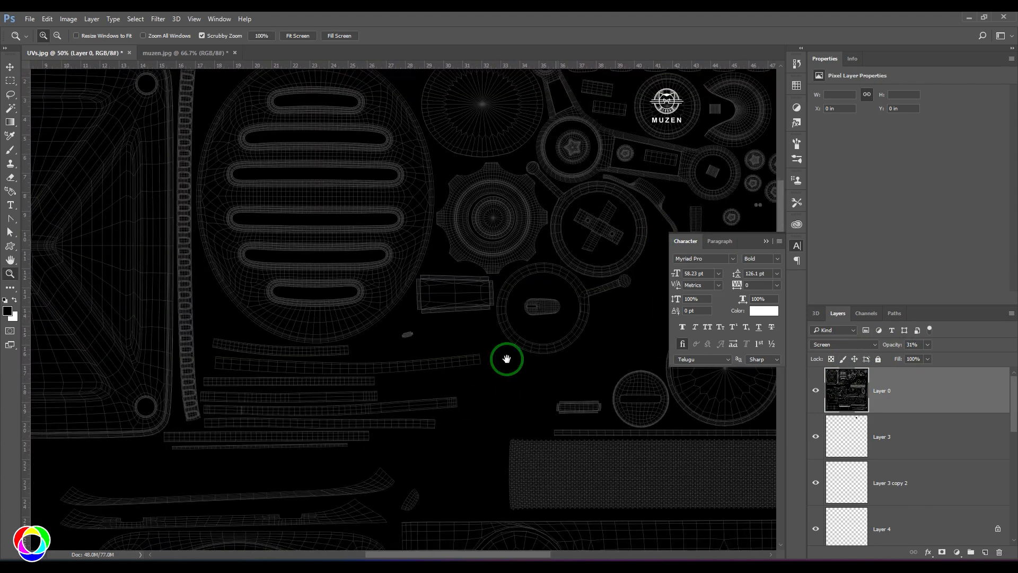
mouse_move(507, 359)
mouse_down()
mouse_move(655, 286)
mouse_move(516, 353)
mouse_up()
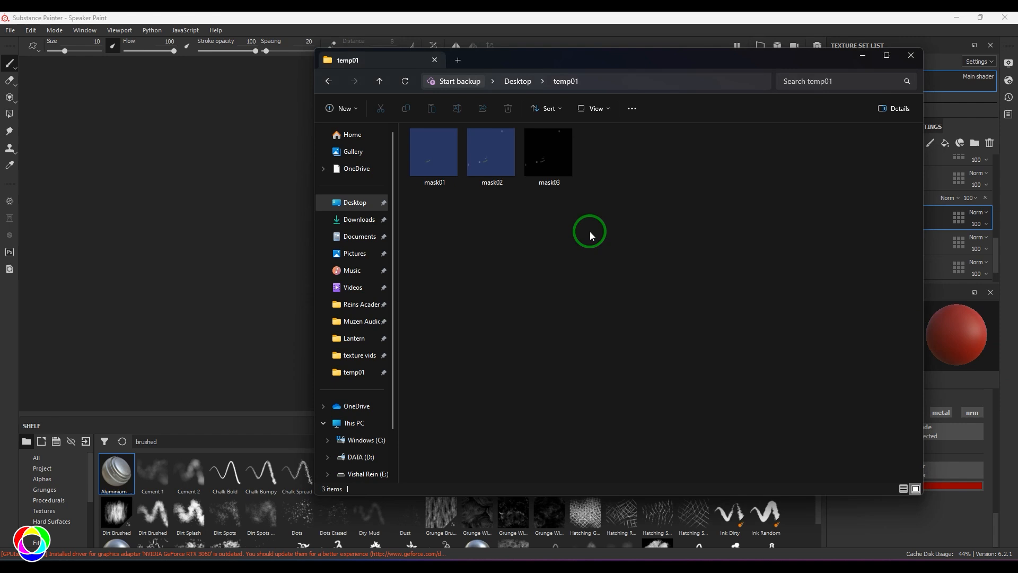
- Import mask03 from the temp01 folder into Substance Painter as a texture for the project 'Speaker Paint'
click(551, 159)
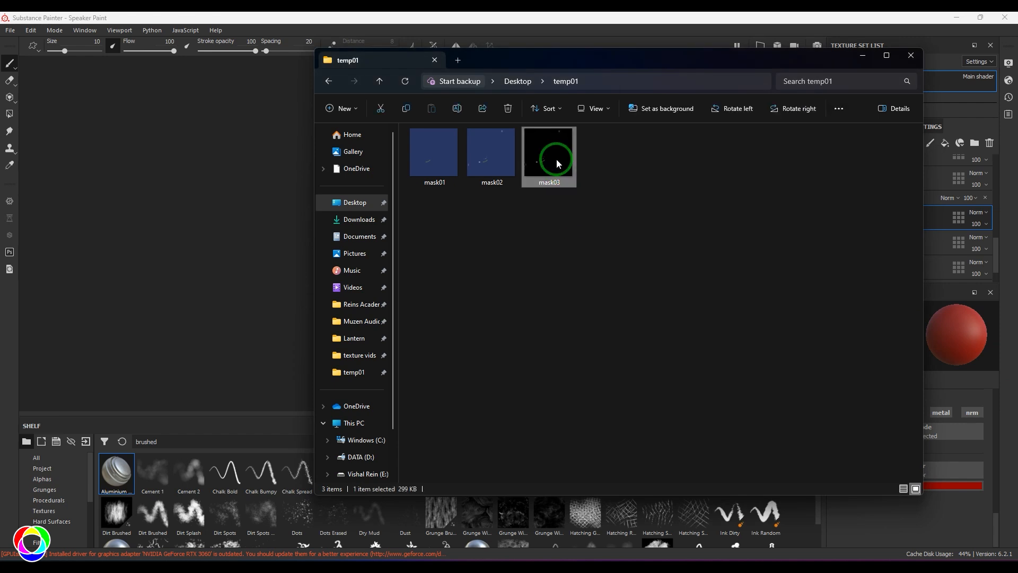
drag(624, 58, 724, 32)
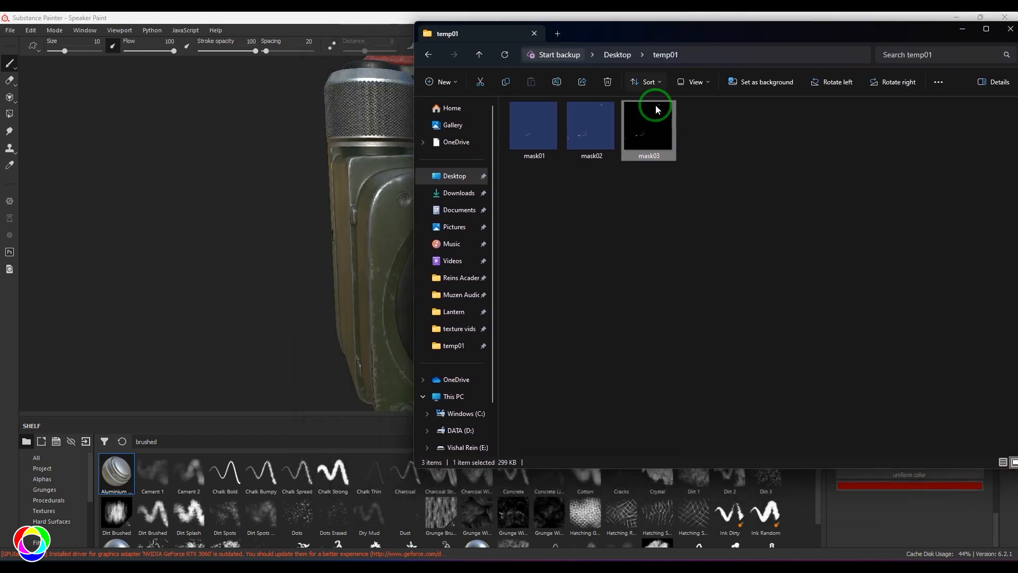
drag(653, 132, 342, 474)
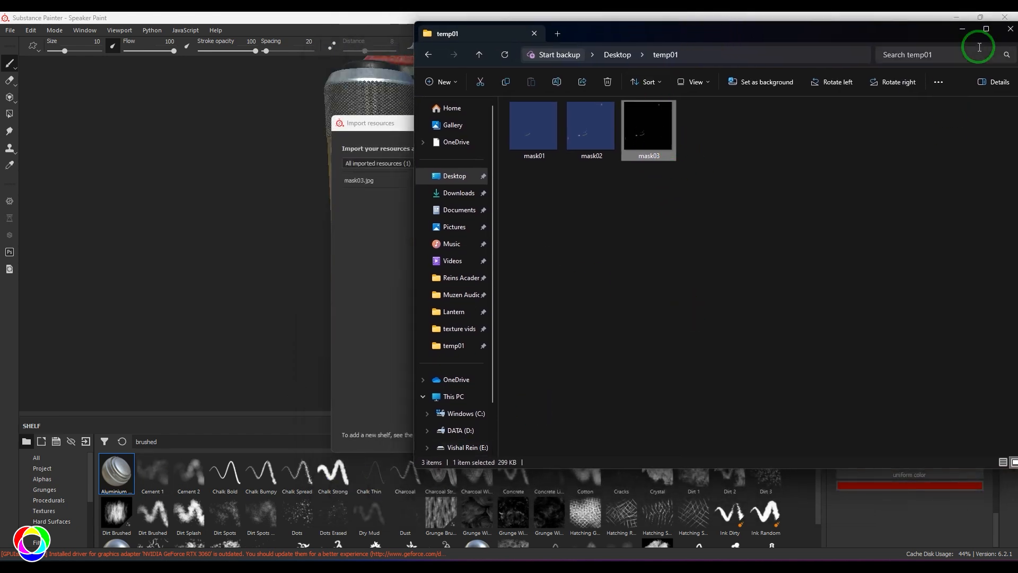
click(962, 29)
click(656, 181)
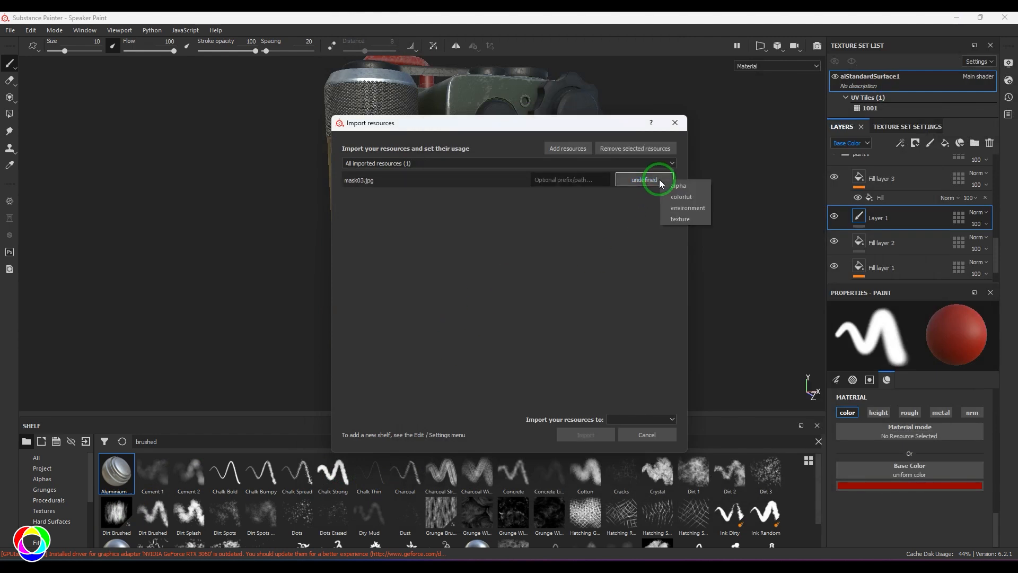
click(680, 206)
click(649, 416)
click(646, 452)
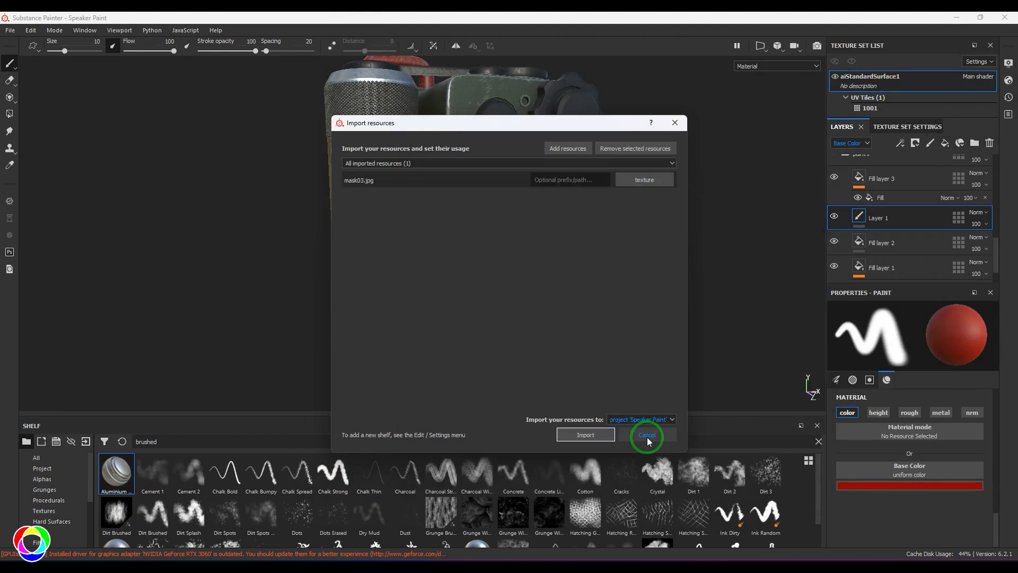
click(597, 436)
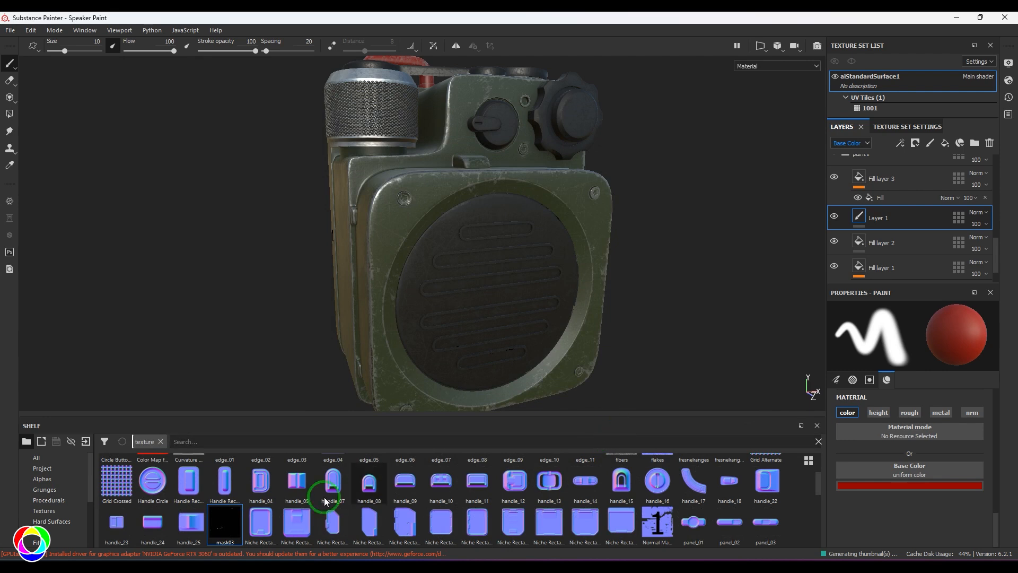
- Add a fill layer above Fill layer 3 and set its base color to yellow-green, RGB 0.408, 0.578, 0
scroll(906, 240, up, 1)
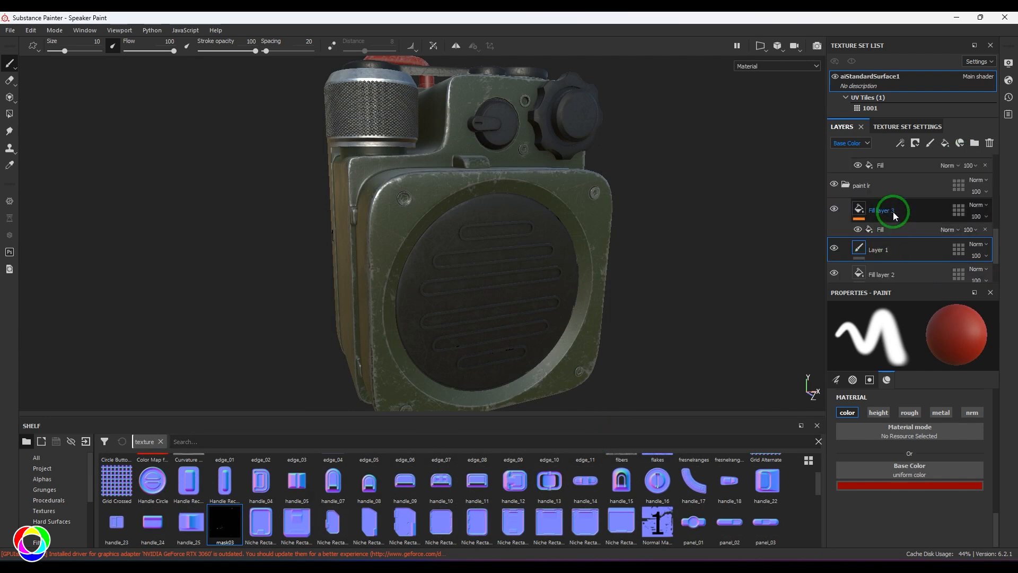
click(893, 213)
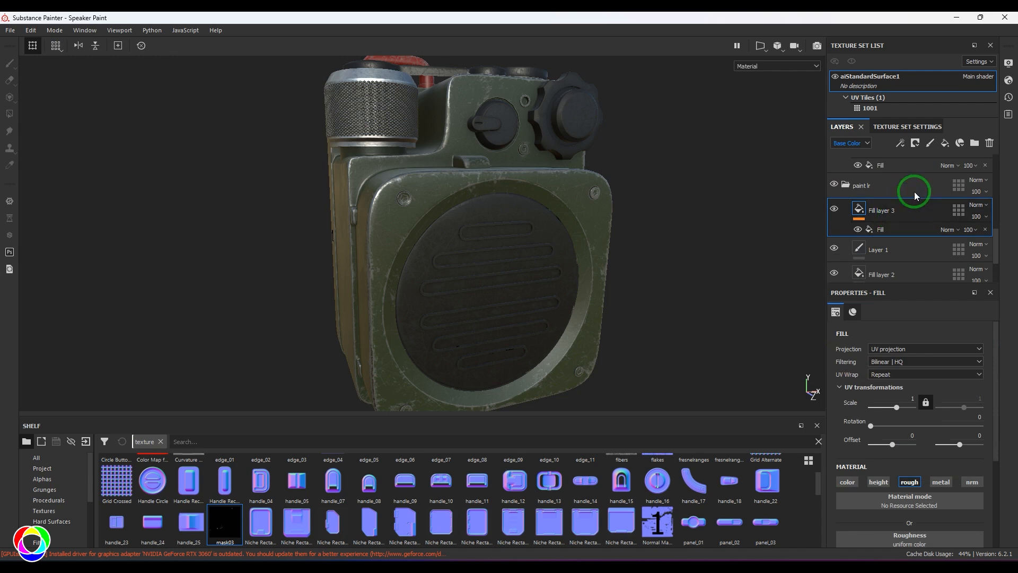
click(945, 143)
scroll(882, 445, down, 3)
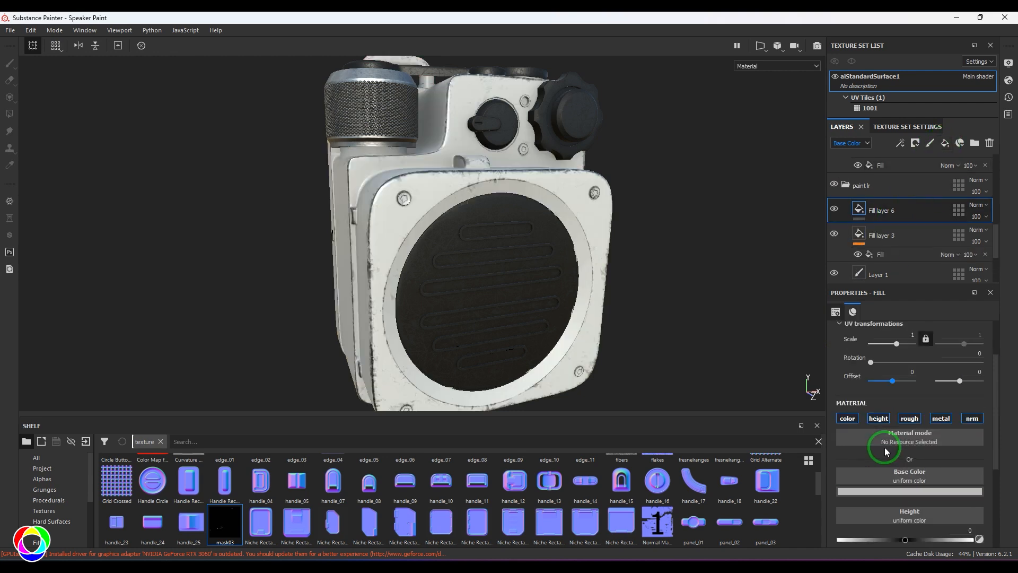
click(895, 427)
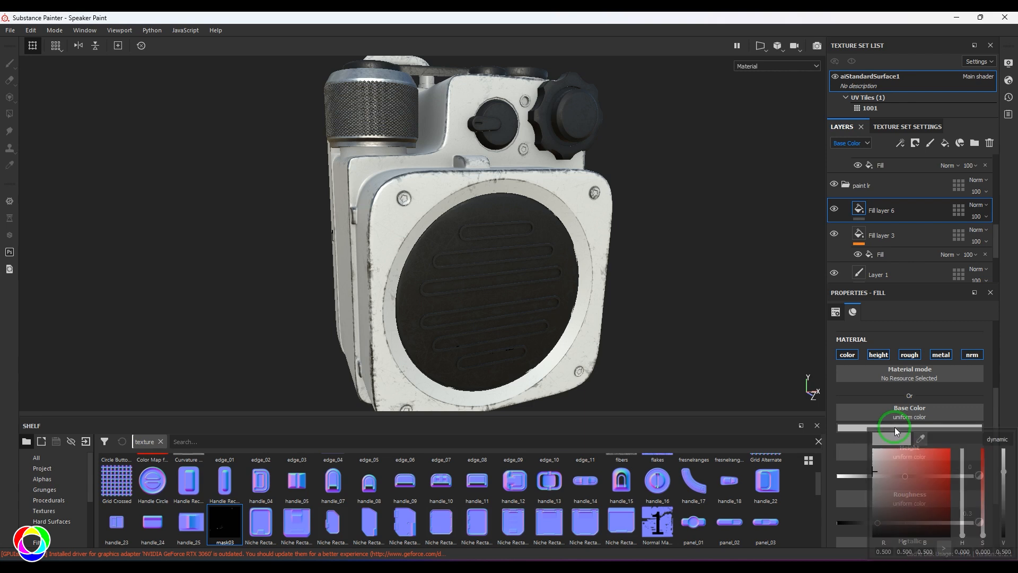
click(918, 479)
drag(963, 526, 963, 517)
click(949, 466)
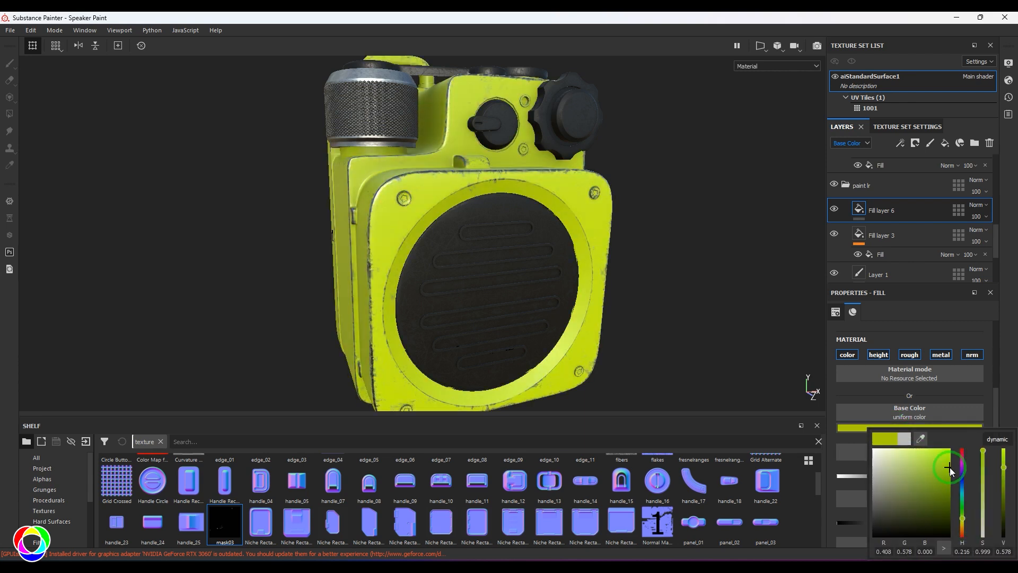
- Give the yellow-green fill layer a black mask with a Fill effect that uses mask03 as its grayscale, and inspect the decals
click(853, 210)
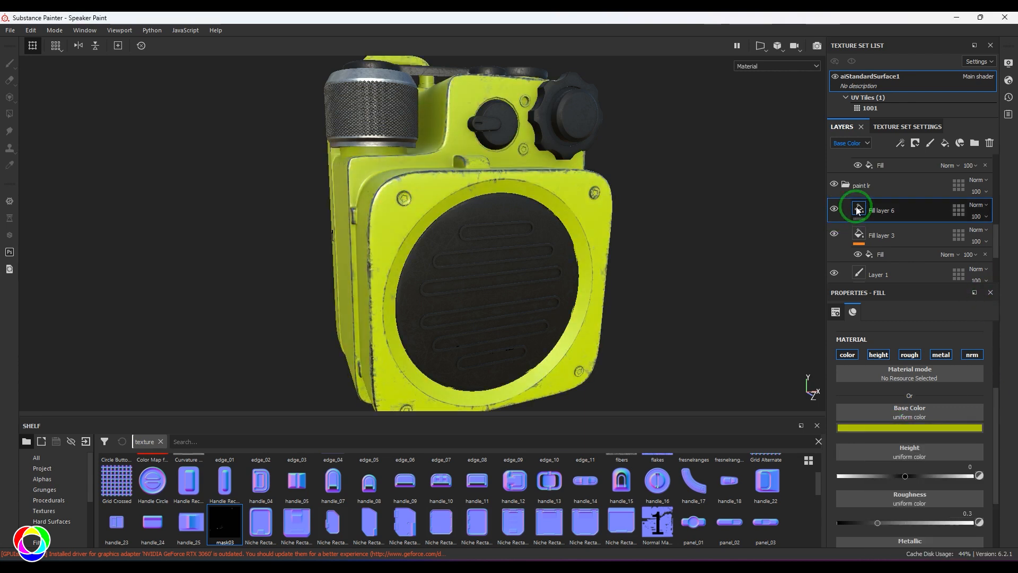
click(900, 143)
click(915, 143)
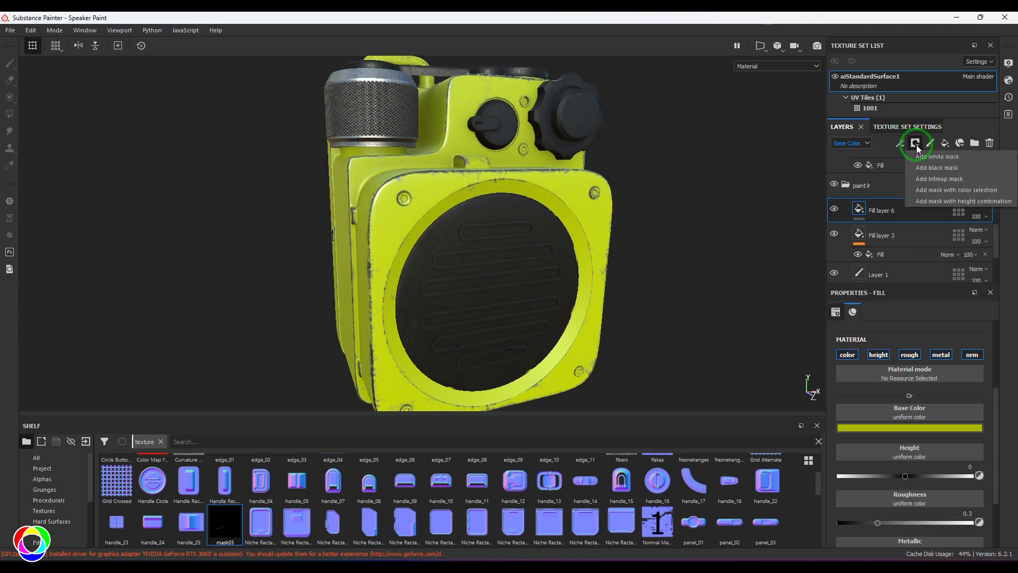
click(918, 169)
click(915, 145)
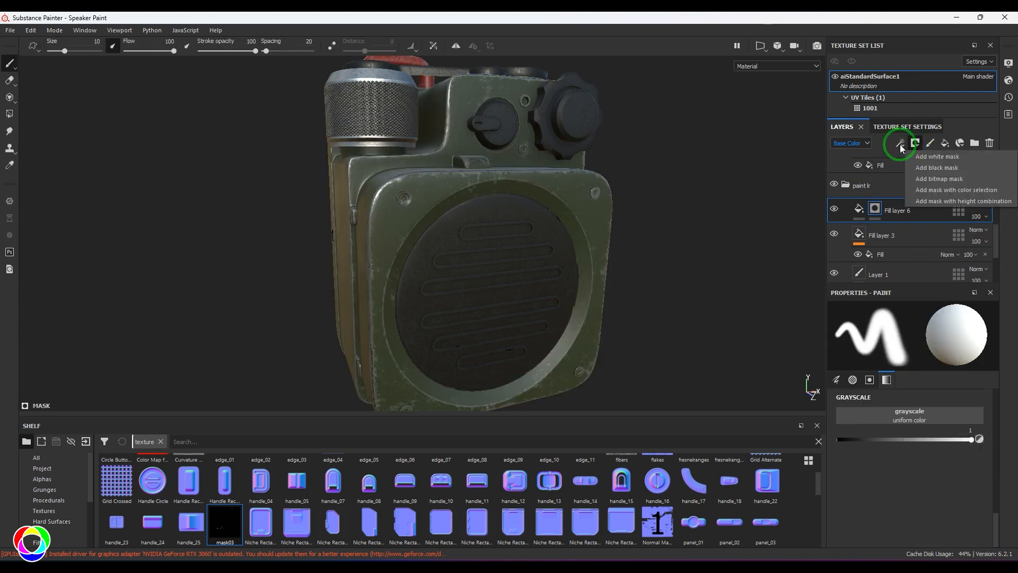
click(927, 184)
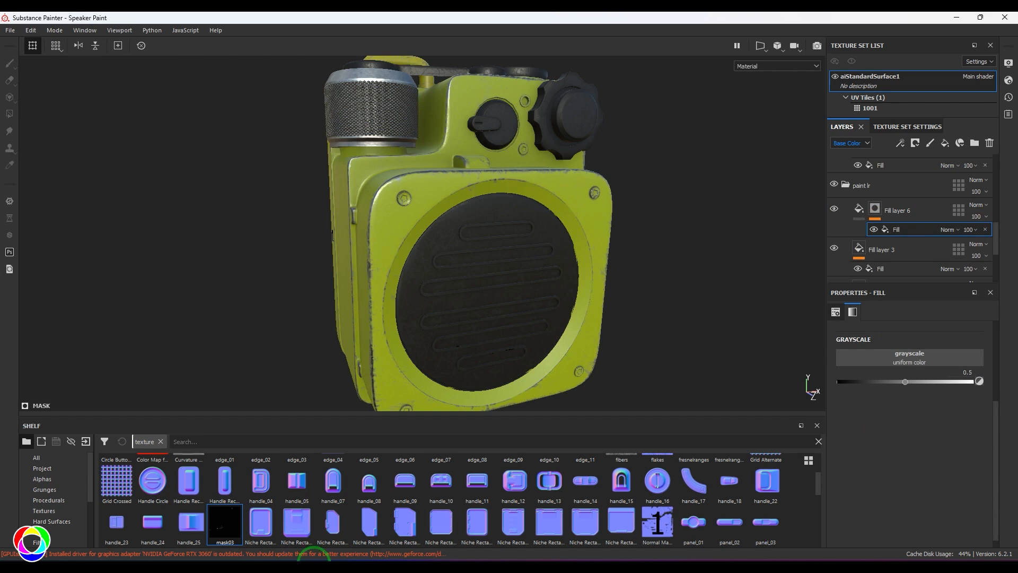
mouse_move(313, 557)
mouse_down()
mouse_move(286, 531)
mouse_move(886, 356)
mouse_up()
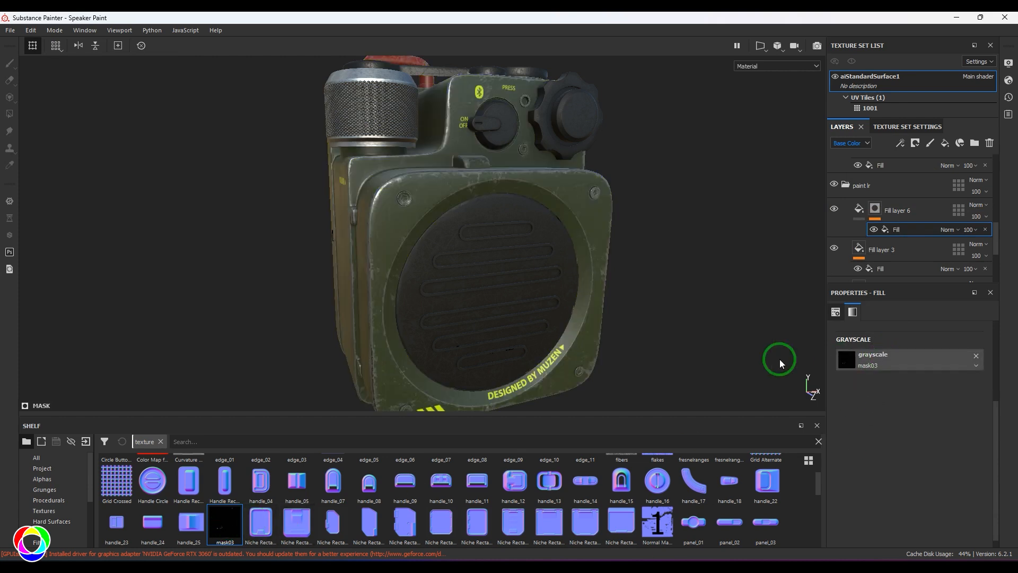
alt+drag(563, 356, 626, 307)
- Mute the decal layer's base color to a darker olive yellow, RGB 0.250, 0.346, 0.019
click(860, 232)
click(857, 209)
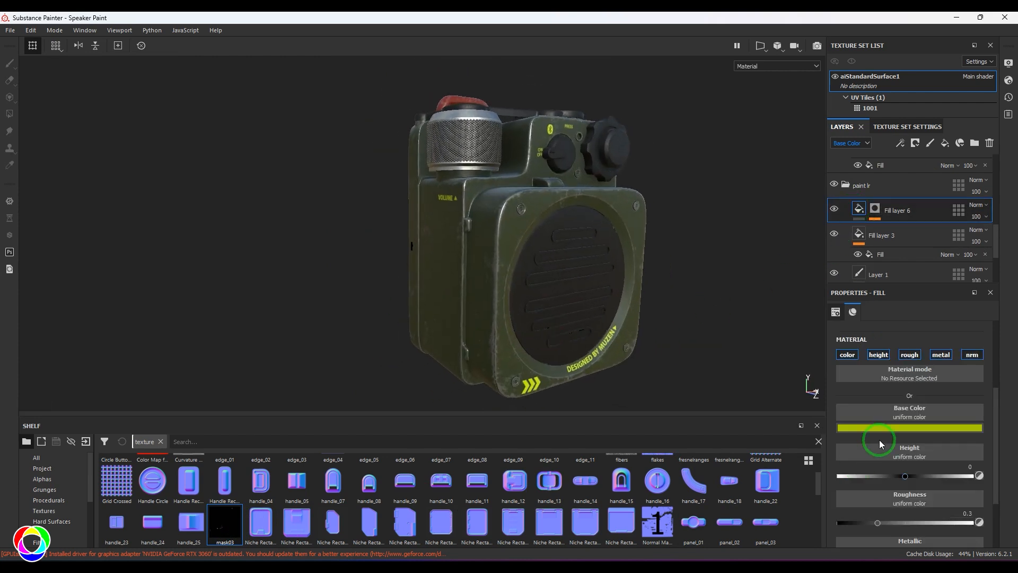
click(883, 427)
drag(912, 491, 930, 479)
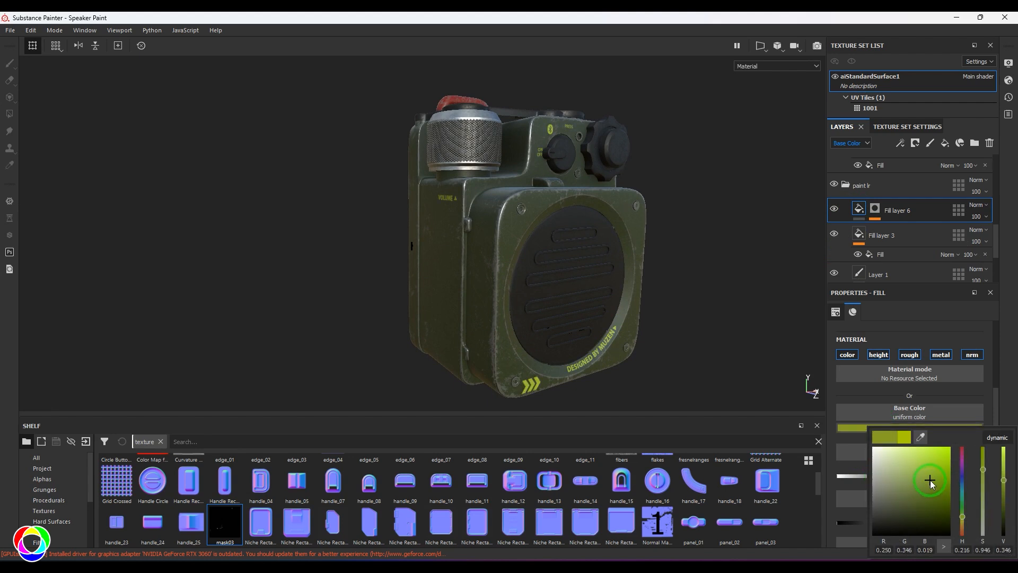
- Add a fill layer above the metal grp folder and set its base color to black
alt+drag(568, 241, 509, 242)
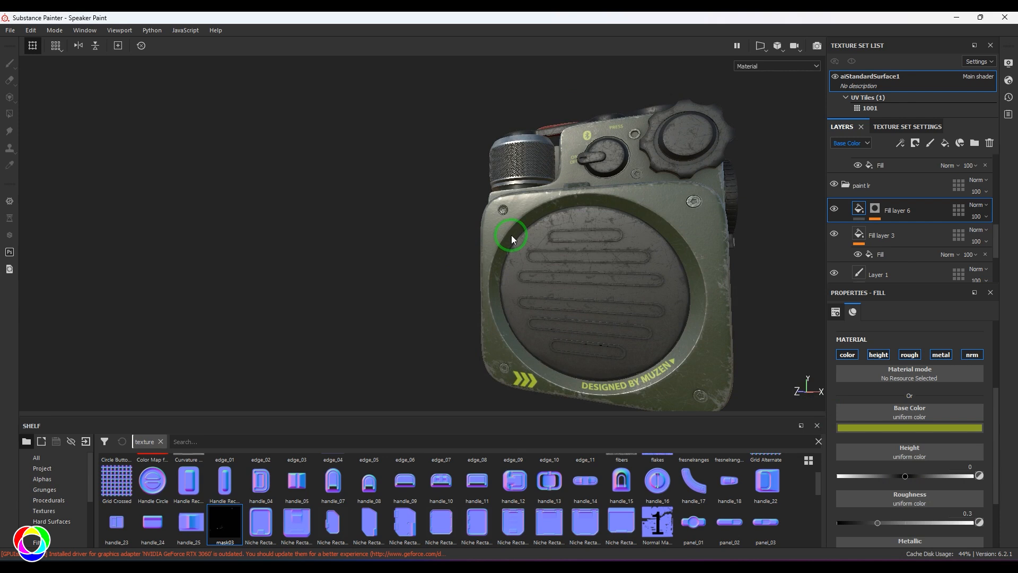
alt+right_drag(552, 199, 269, 198)
alt+drag(269, 198, 368, 217)
alt+drag(513, 219, 468, 271)
alt+right_drag(468, 270, 541, 273)
alt+middle_drag(541, 274, 473, 270)
alt+right_drag(473, 269, 522, 306)
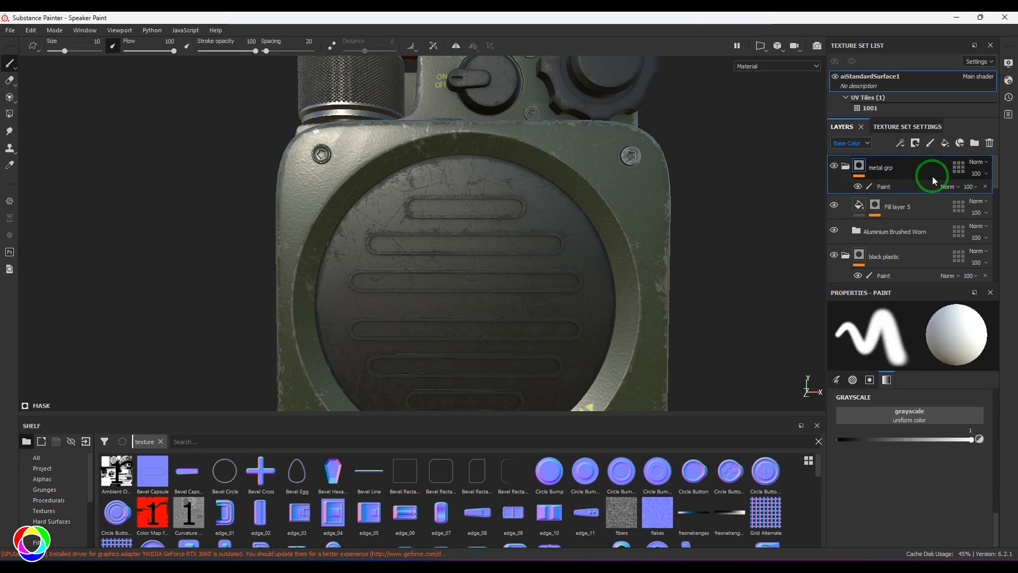
click(945, 142)
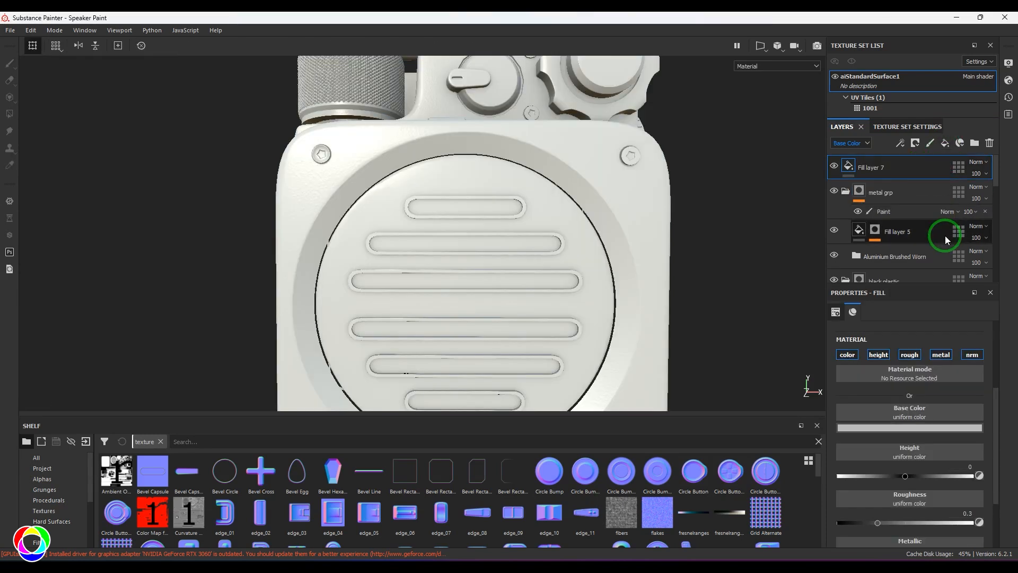
click(851, 428)
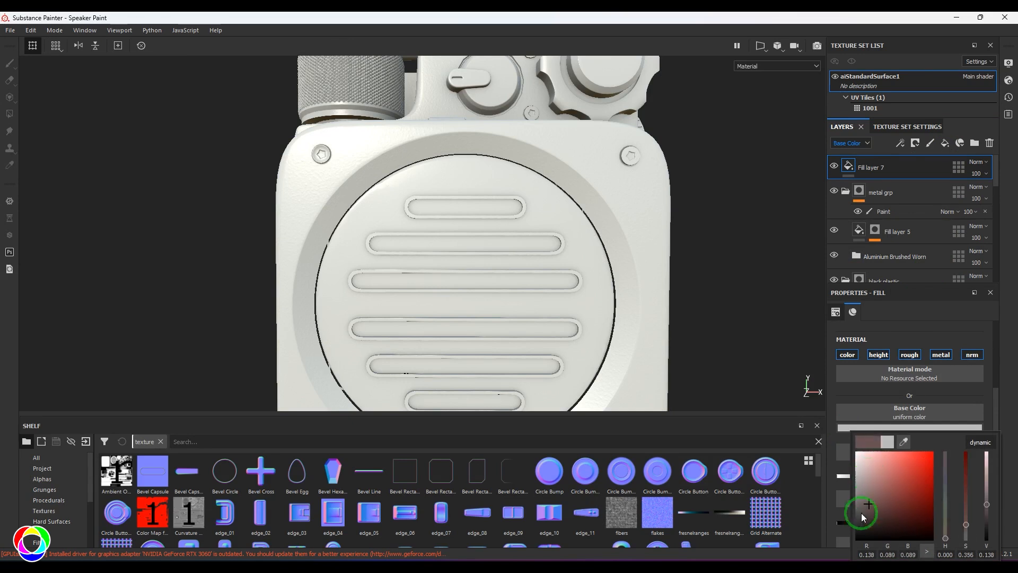
drag(855, 500, 841, 539)
click(1000, 357)
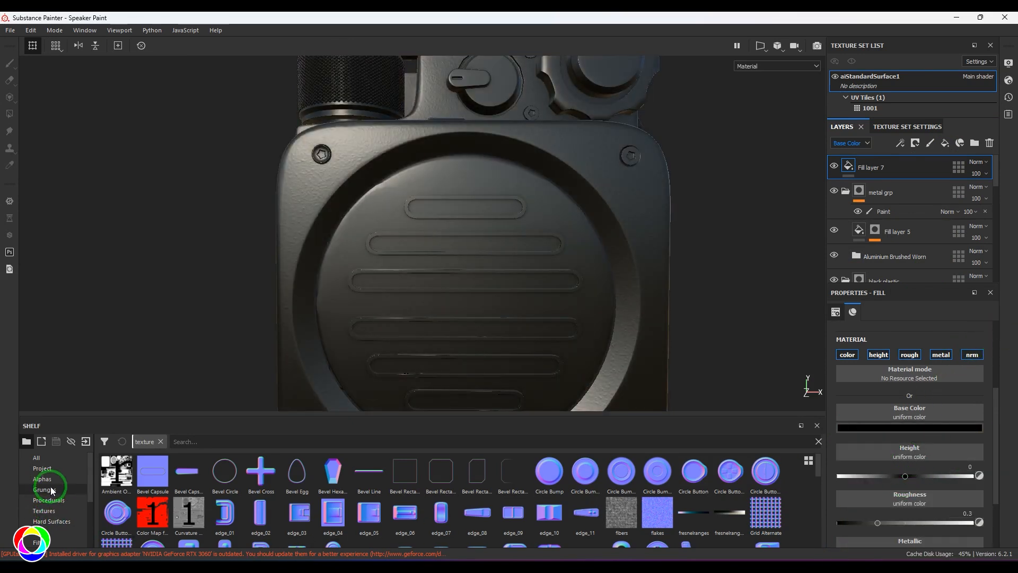
- Apply the Hexagon Dots procedural to the new fill layer's height and set the fill scale to 60
click(49, 500)
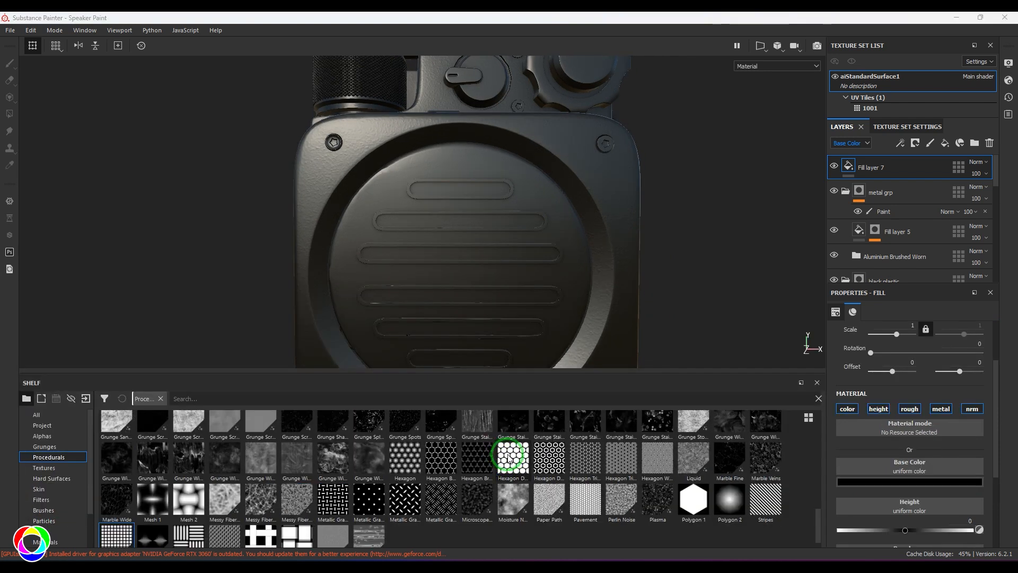
drag(509, 459, 924, 502)
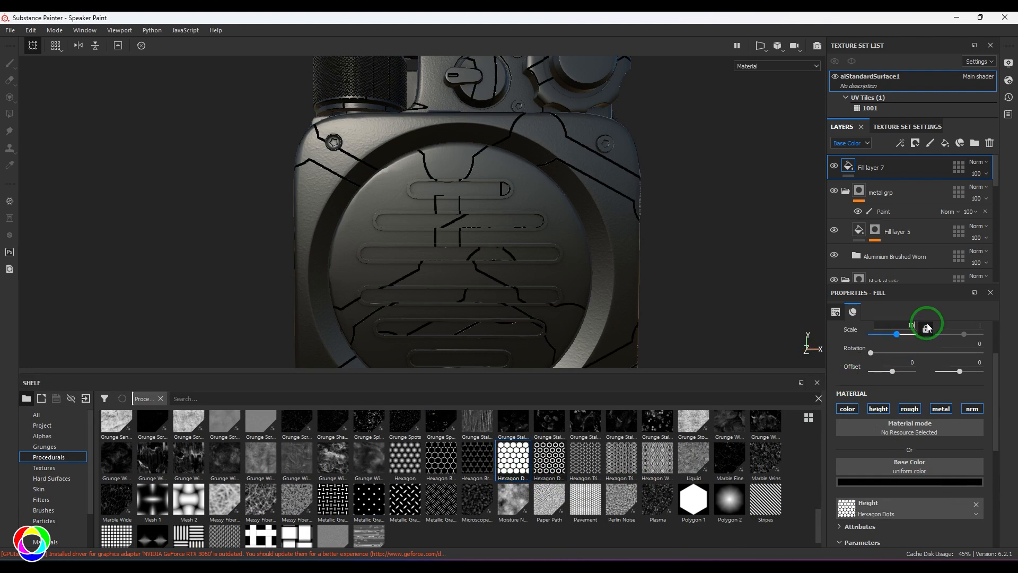
text(0)
key(Return)
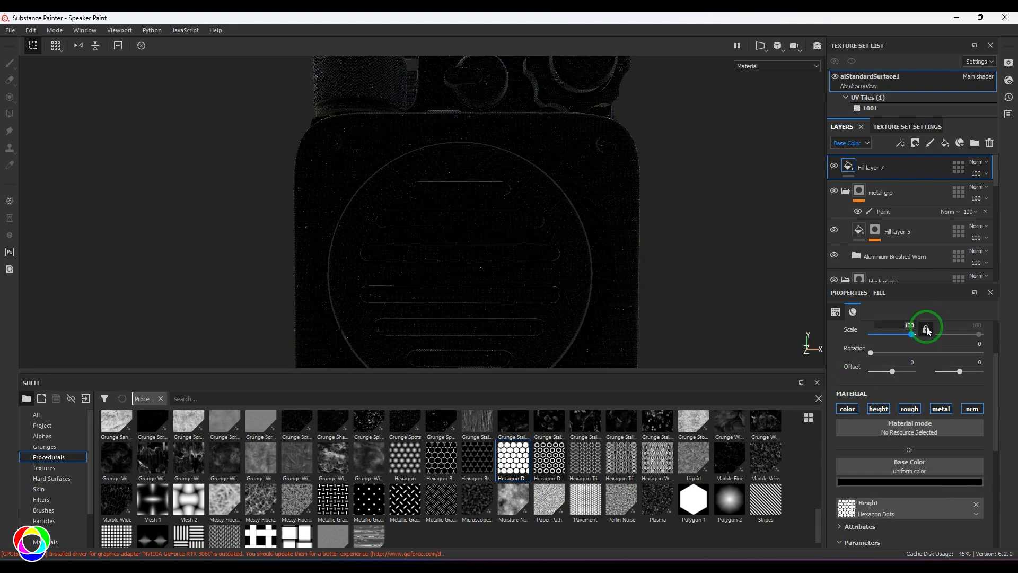
text(60)
key(Return)
scroll(453, 207, up, 5)
scroll(505, 288, up, 3)
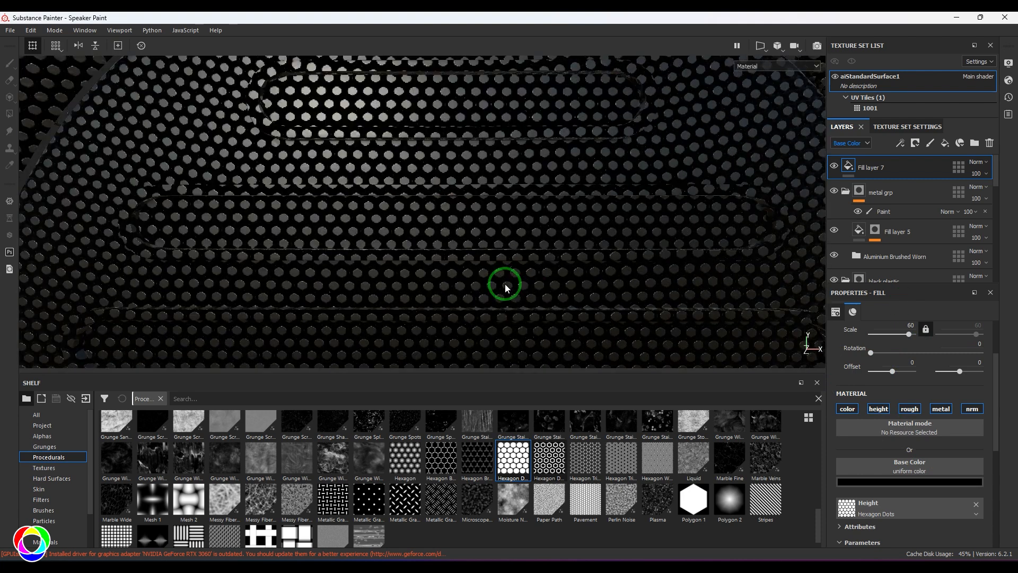
- Switch the layer stack to the Height channel and lower Fill layer 7's opacity to 3
click(848, 144)
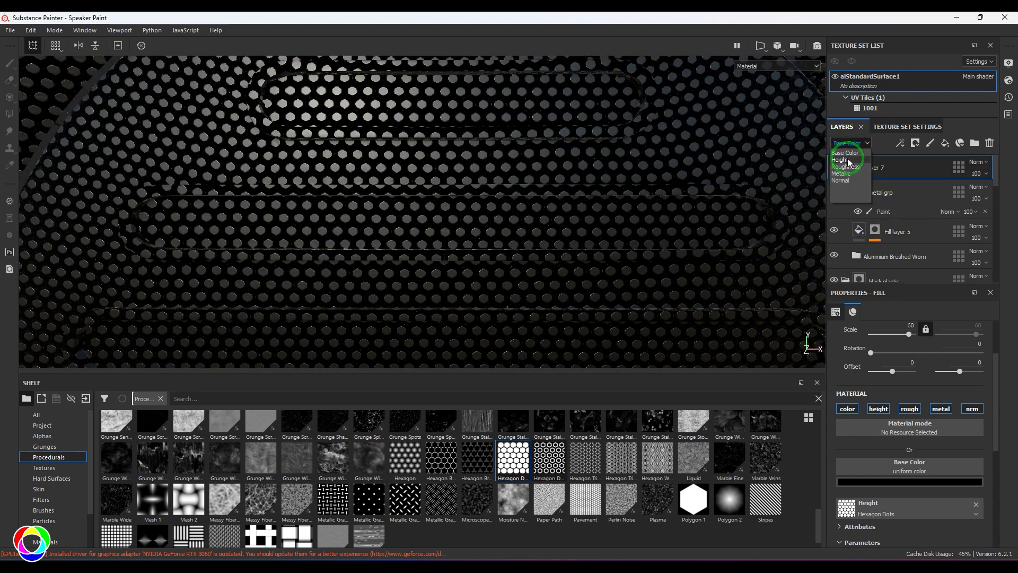
click(847, 159)
click(980, 174)
mouse_move(982, 193)
mouse_down()
mouse_move(960, 198)
mouse_move(969, 200)
mouse_up()
- Set the hexagon pattern's scale to 100 and reduce the layer's height opacity to 1
click(896, 328)
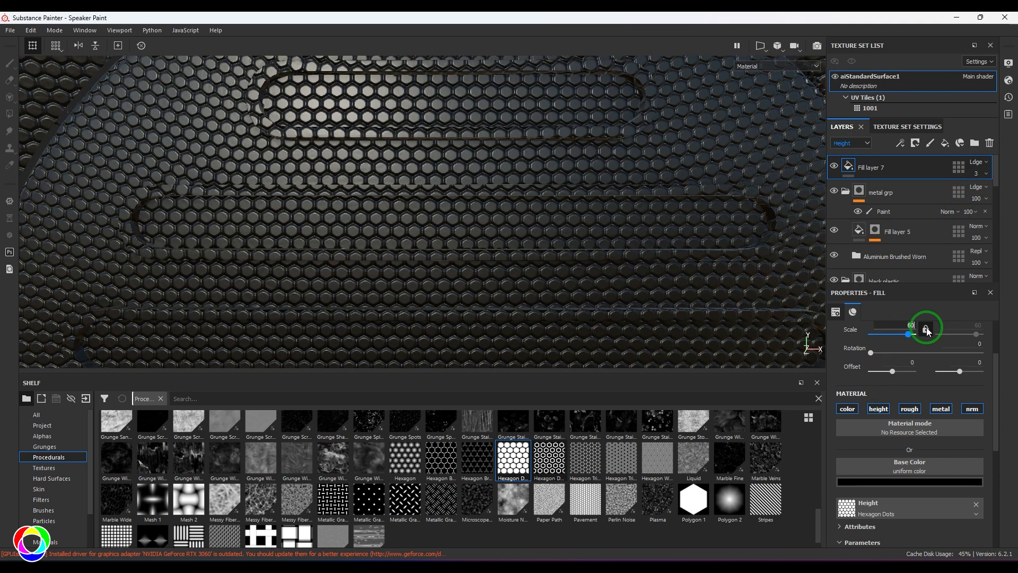
text(100)
key(Return)
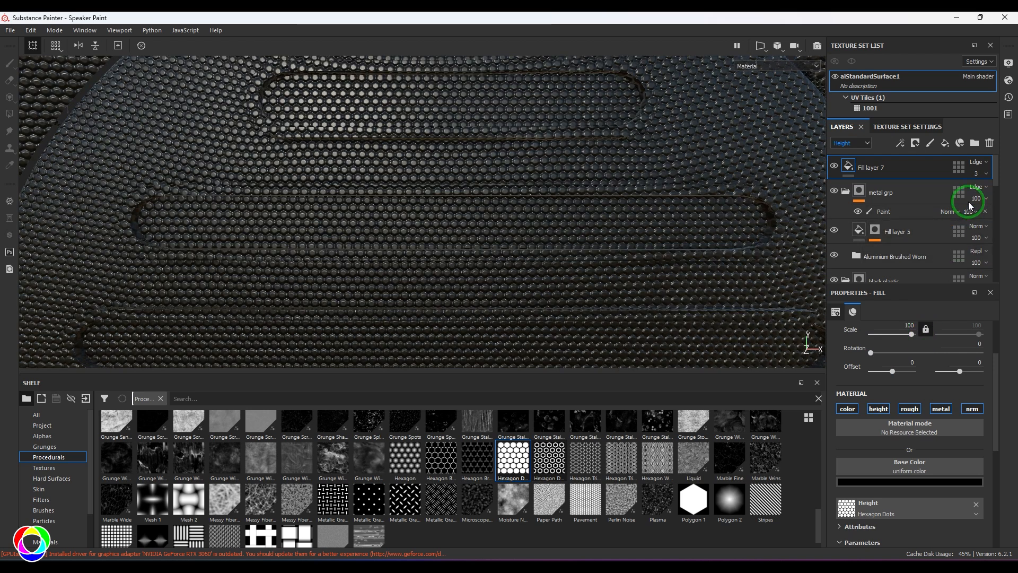
click(975, 173)
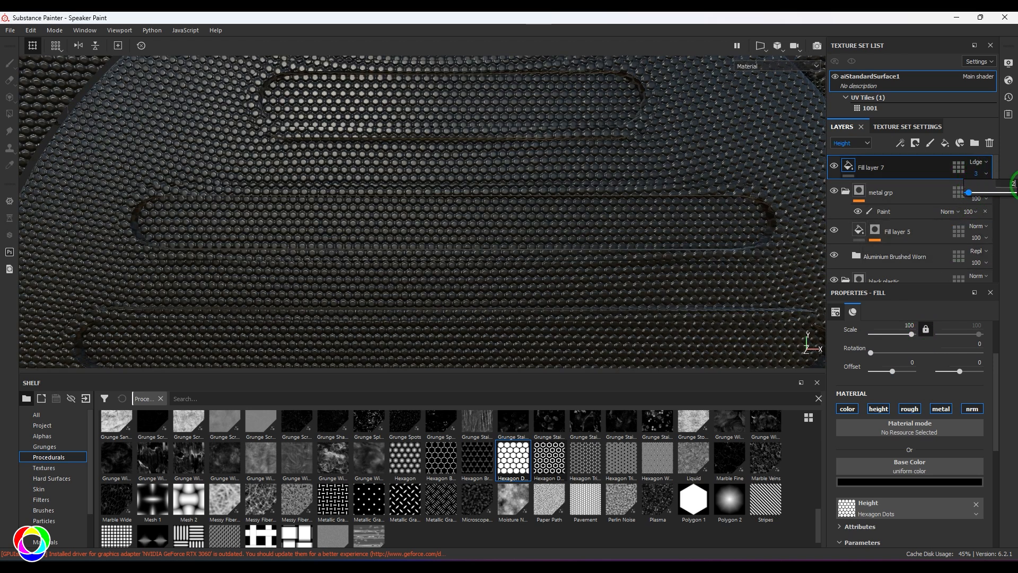
drag(1013, 184, 1014, 185)
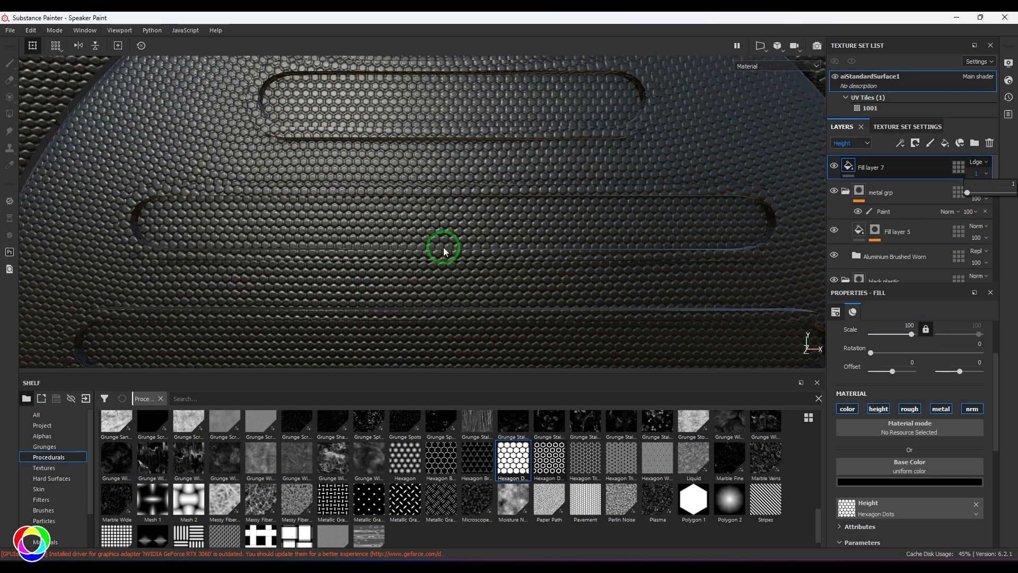
scroll(466, 236, down, 5)
scroll(335, 194, up, 5)
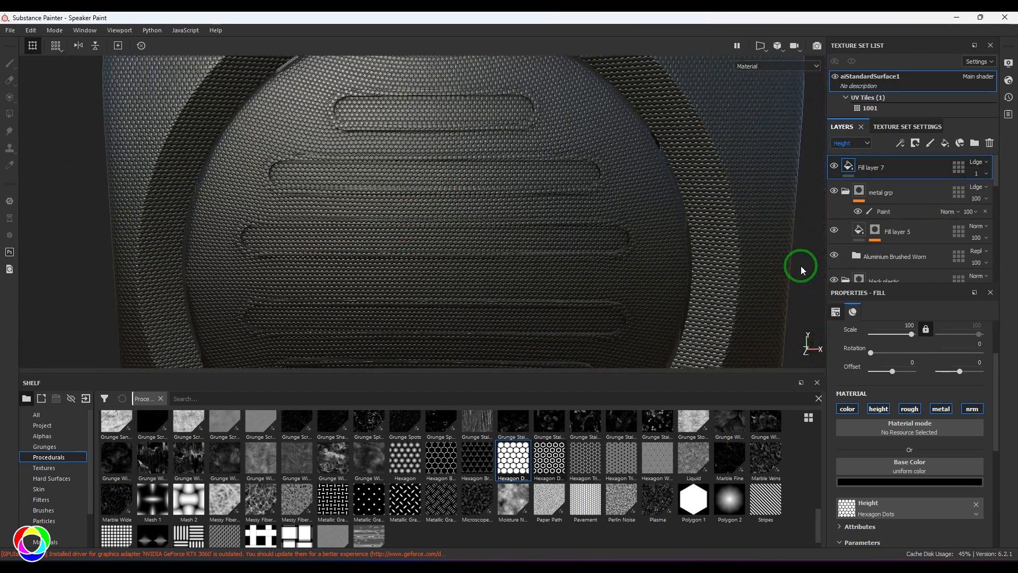
- Add a black mask to the hexagon fill layer
click(902, 143)
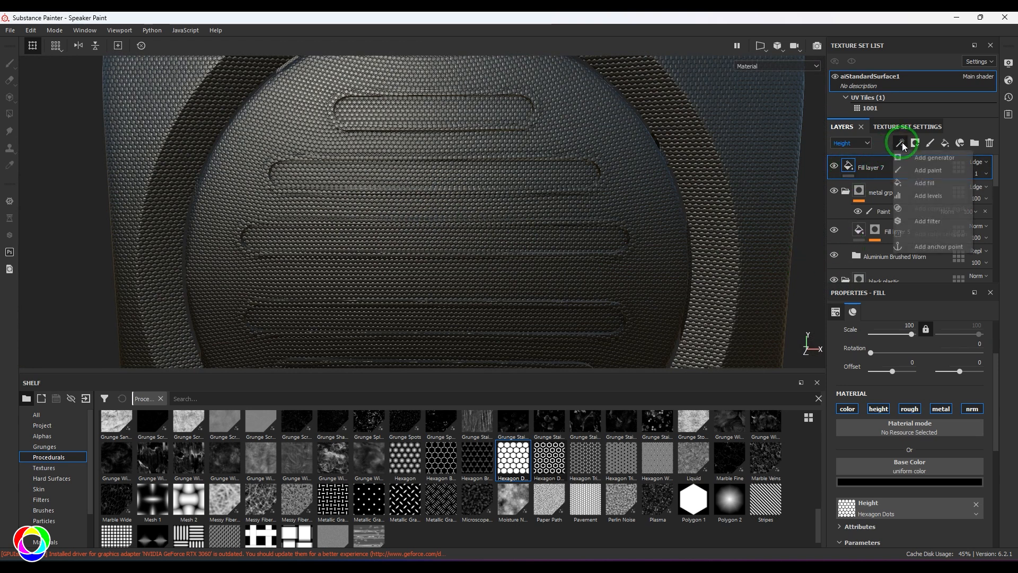
click(915, 143)
click(915, 142)
click(909, 171)
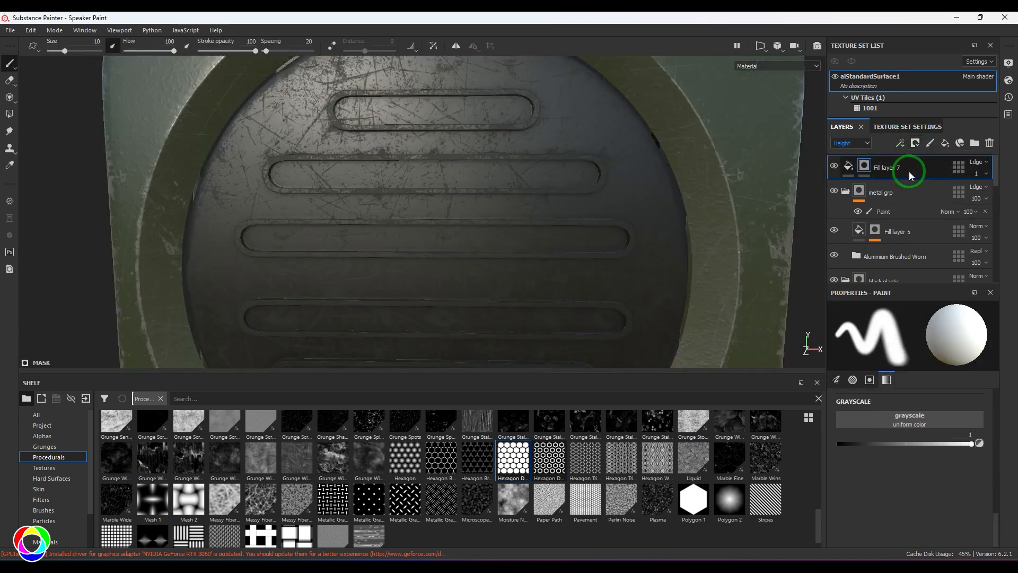
- Try a Polygon Fill of the whole grille on a Paint effect in the mask, undo both, and set the fill mode to UV chunk
click(902, 143)
click(918, 173)
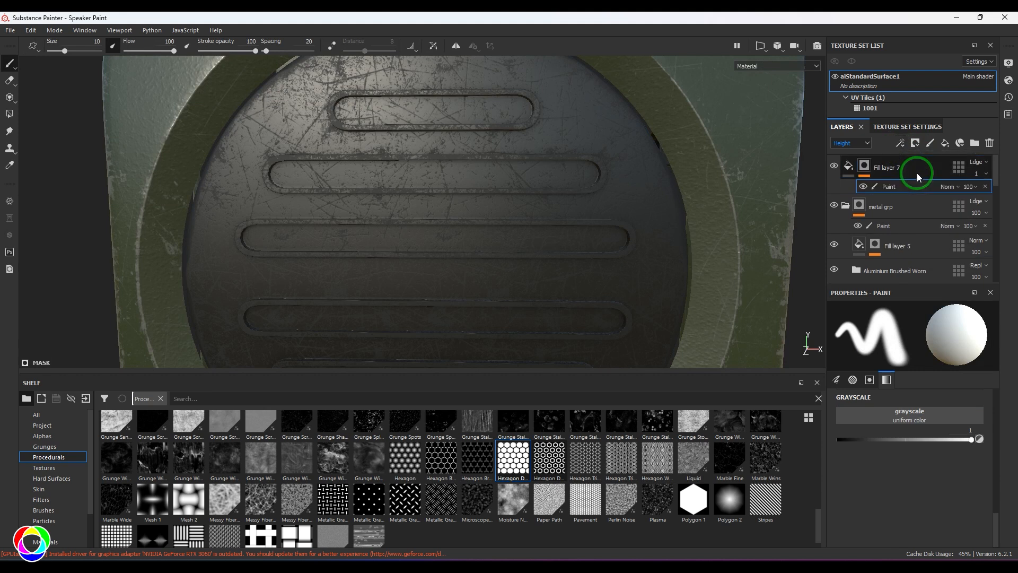
click(9, 114)
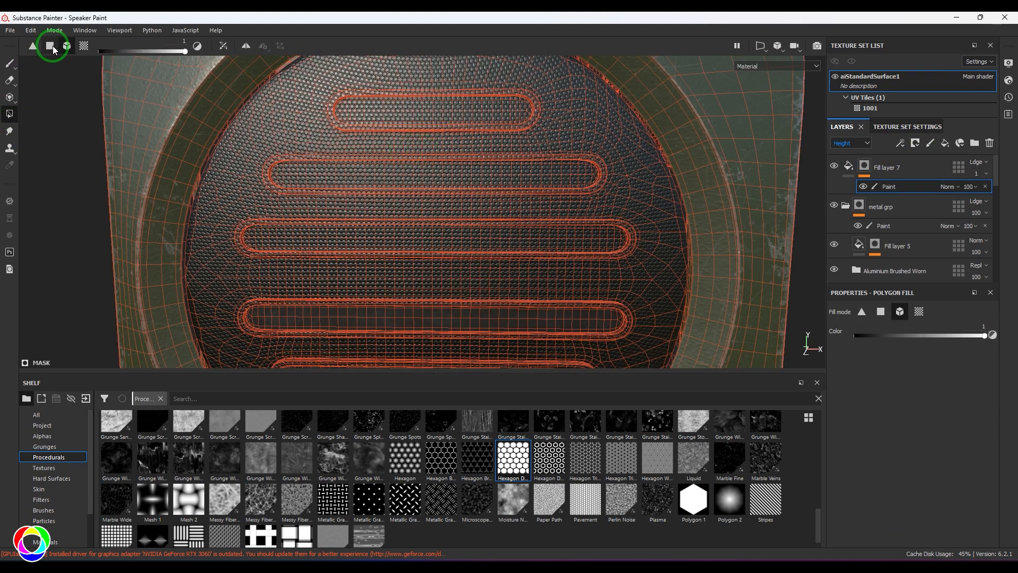
click(50, 46)
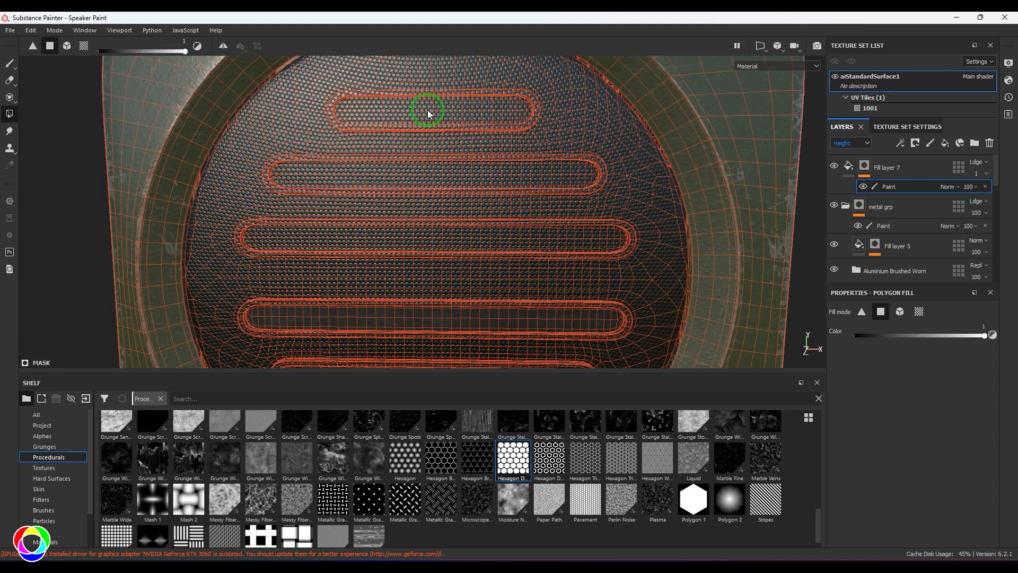
click(86, 47)
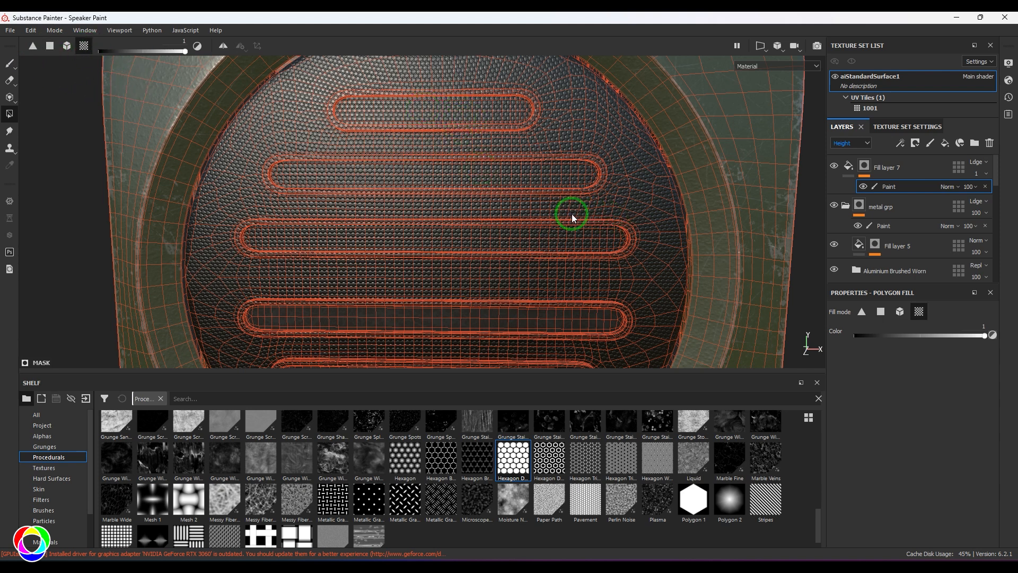
key(ctrl+z)
key(ctrl+z)
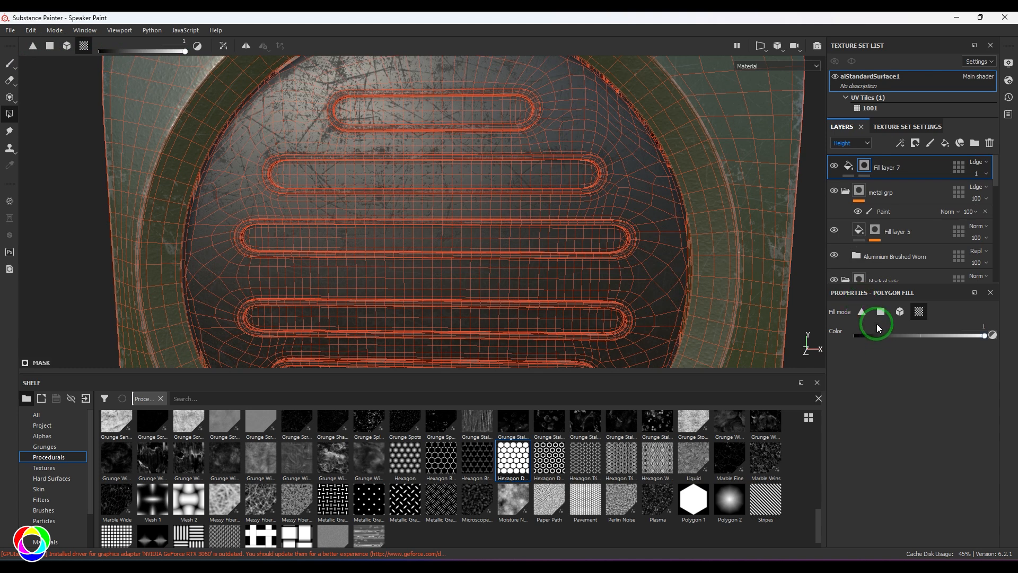
- Fill the six grille slots in the hexagon layer's mask with Polygon Fill and return to the Paint tool
click(424, 111)
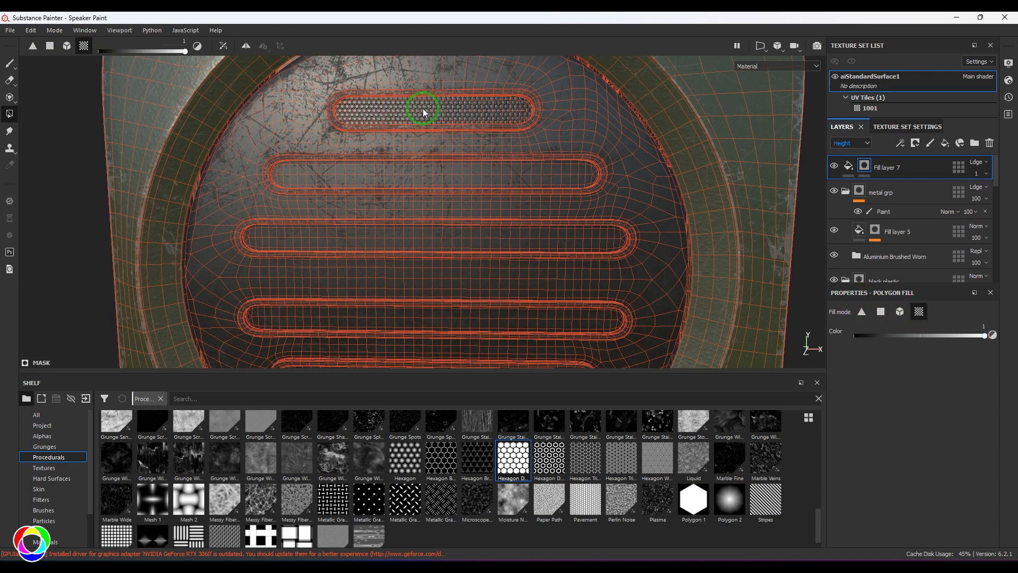
click(420, 182)
click(428, 242)
alt+drag(427, 241, 453, 162)
click(432, 228)
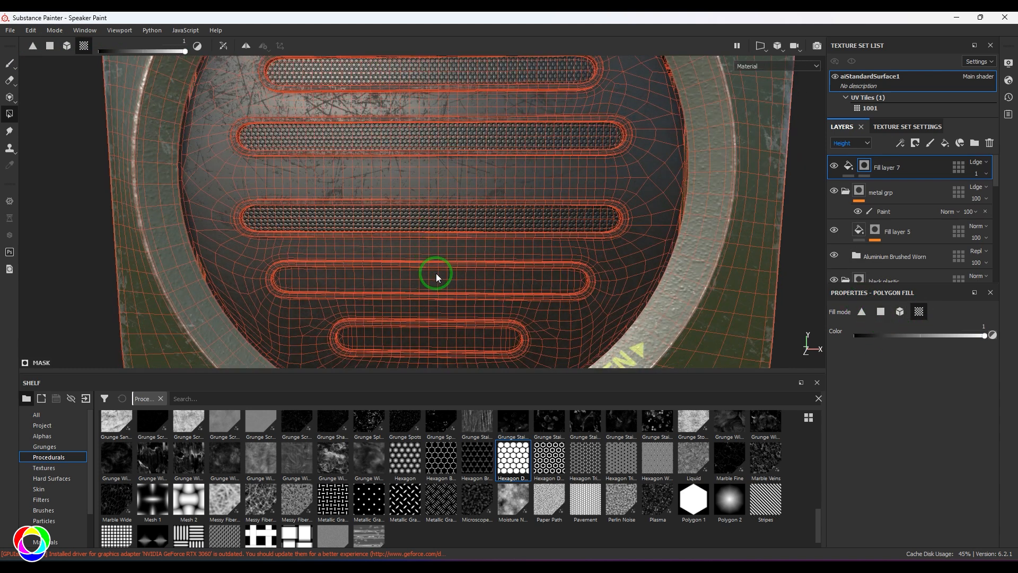
click(437, 272)
click(437, 334)
key(f)
click(9, 64)
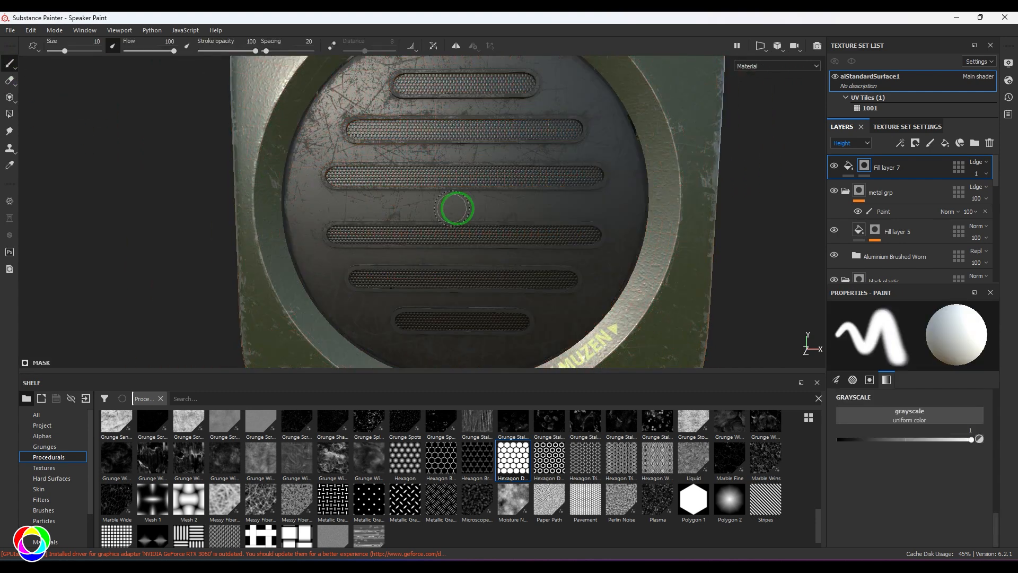
- Examine the hexagon mesh in the grille slots and the whole textured speaker from several angles
scroll(289, 182, down, 3)
scroll(511, 231, up, 5)
alt+drag(511, 232, 488, 231)
alt+right_drag(488, 230, 233, 197)
alt+drag(221, 198, 254, 205)
alt+right_drag(255, 204, 426, 233)
alt+drag(432, 233, 407, 211)
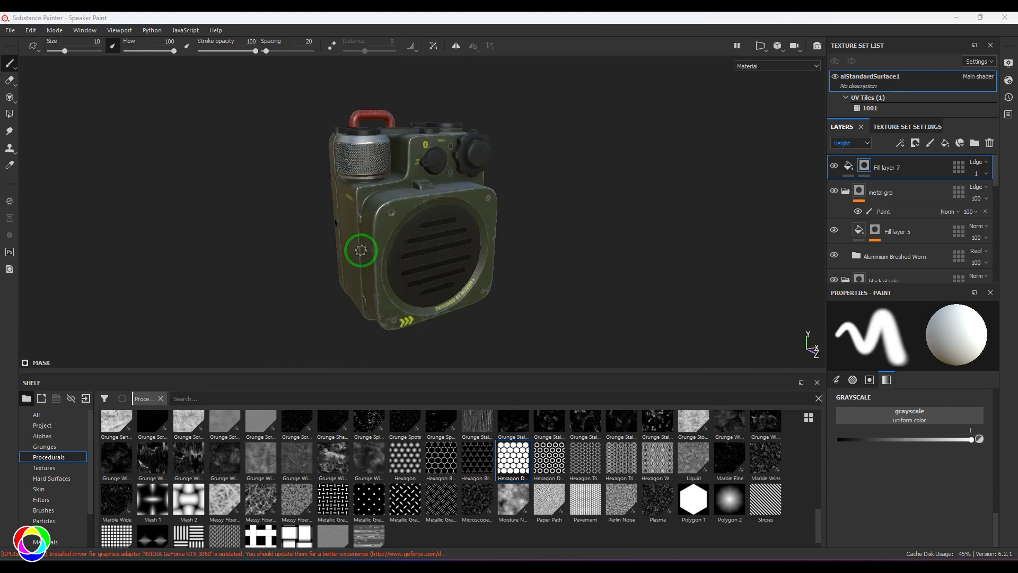
- Switch from painting to Rendering (Iray) mode
click(55, 30)
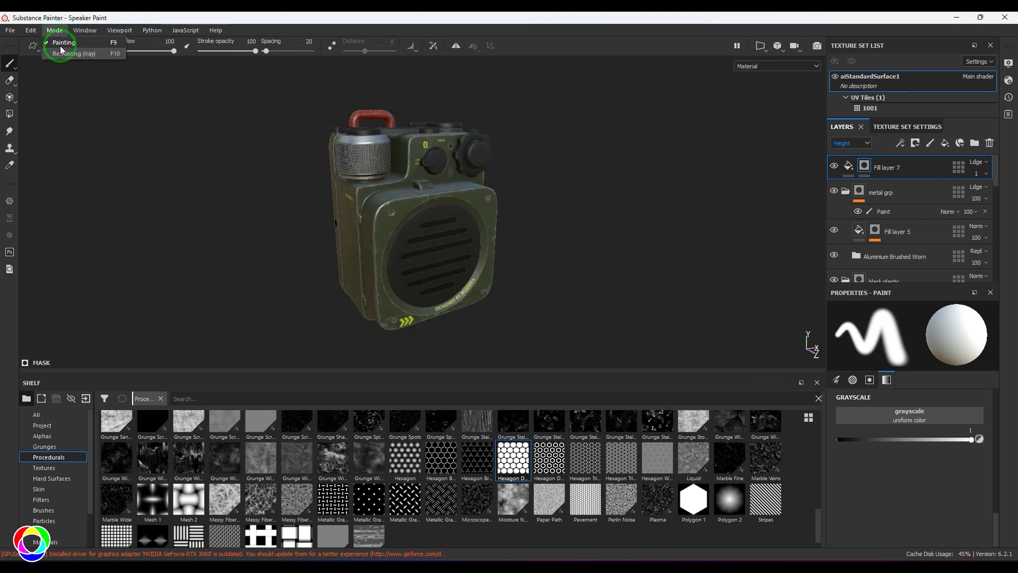
- Render the speaker with Iray and inspect it from several sides while rotating the environment lighting
click(61, 51)
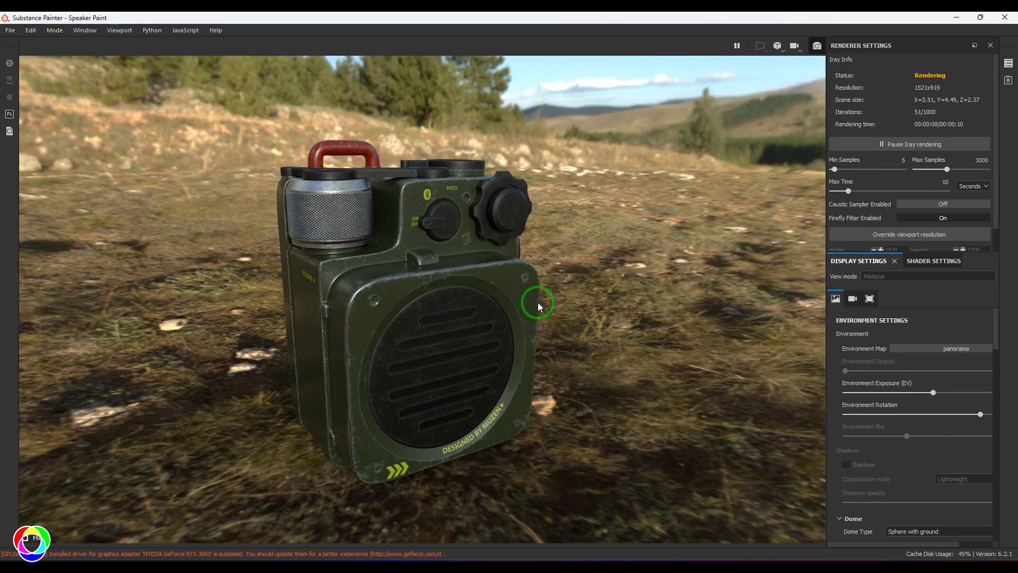
alt+drag(500, 350, 564, 343)
alt+middle_drag(621, 350, 549, 370)
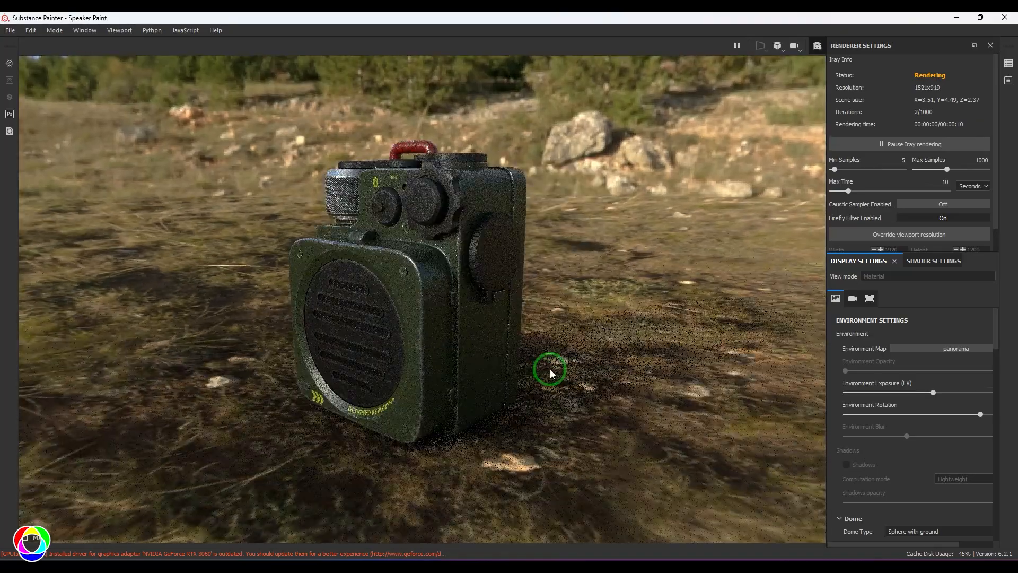
mouse_move(610, 349)
shift+right_down()
mouse_move(685, 337)
mouse_move(666, 325)
mouse_move(610, 352)
shift+right_up()
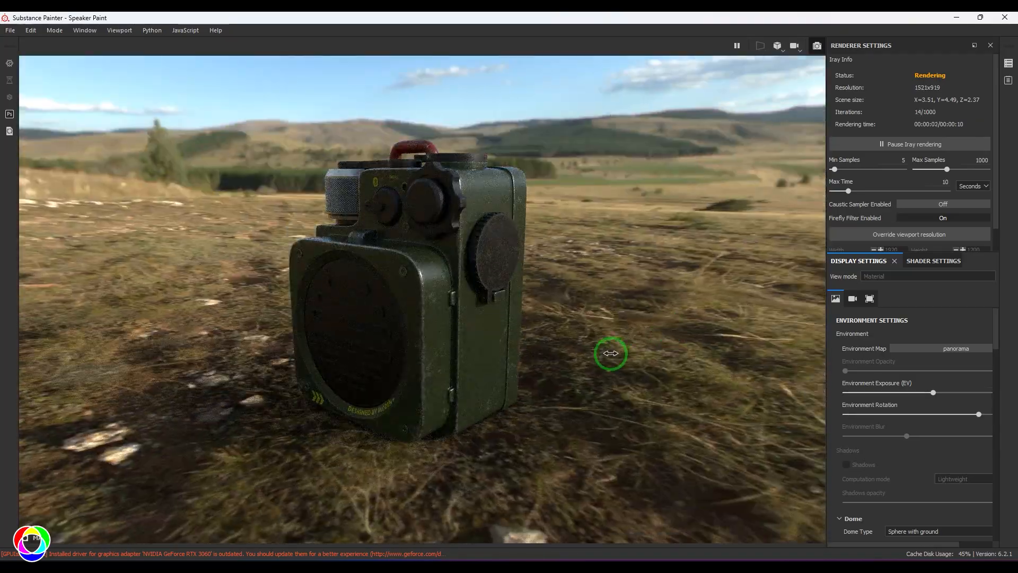
alt+drag(638, 362, 582, 366)
mouse_move(582, 366)
shift+right_down()
mouse_move(488, 368)
mouse_move(585, 364)
shift+right_up()
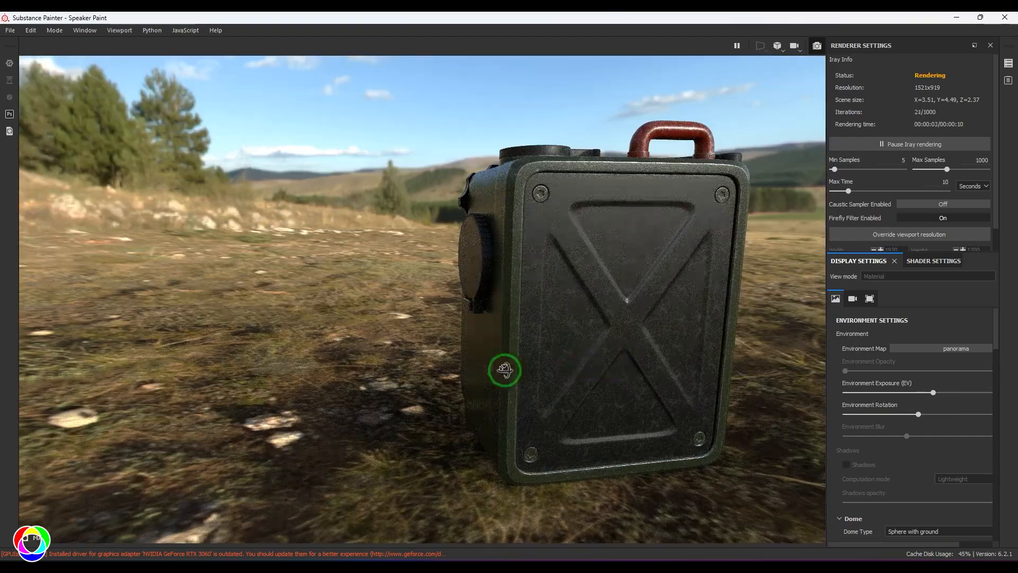
alt+drag(506, 369, 534, 354)
shift+right_drag(534, 354, 354, 376)
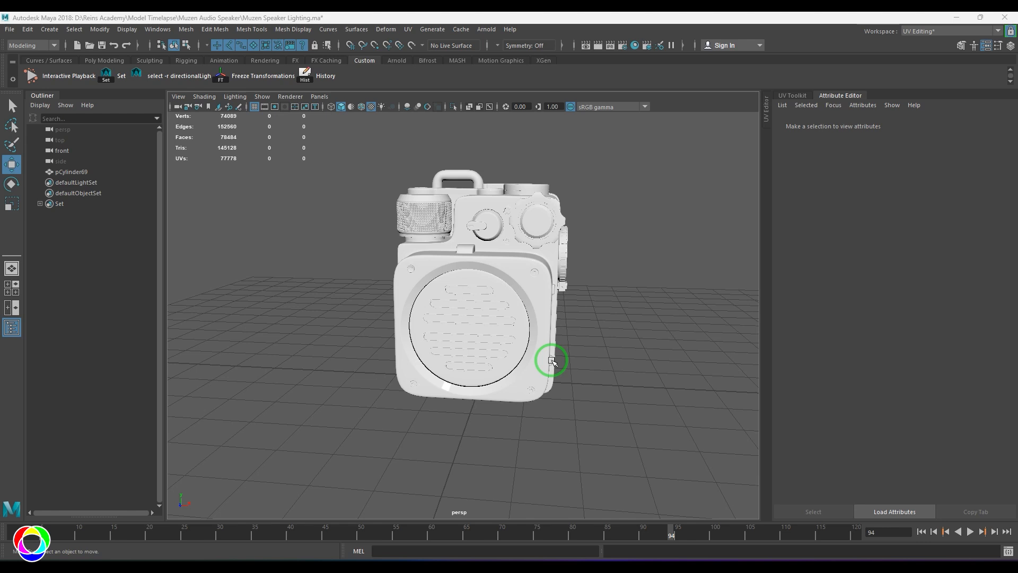
- Switch to Maya and import the rock mesh vd3meb1_lod0.fbx from the Nature_vd3meb1_8K_3d_ms folder into the speaker scene
click(466, 336)
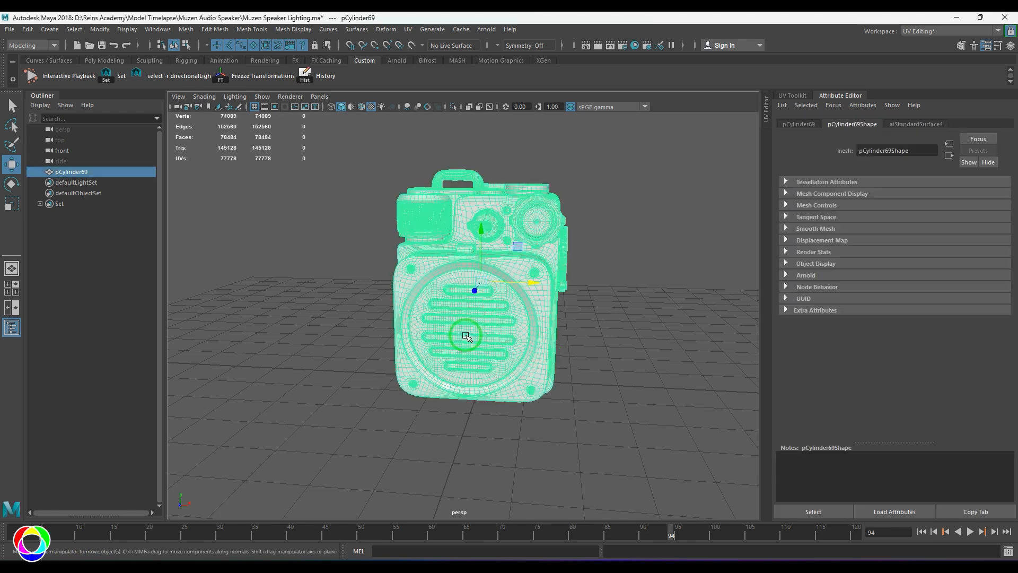
click(629, 446)
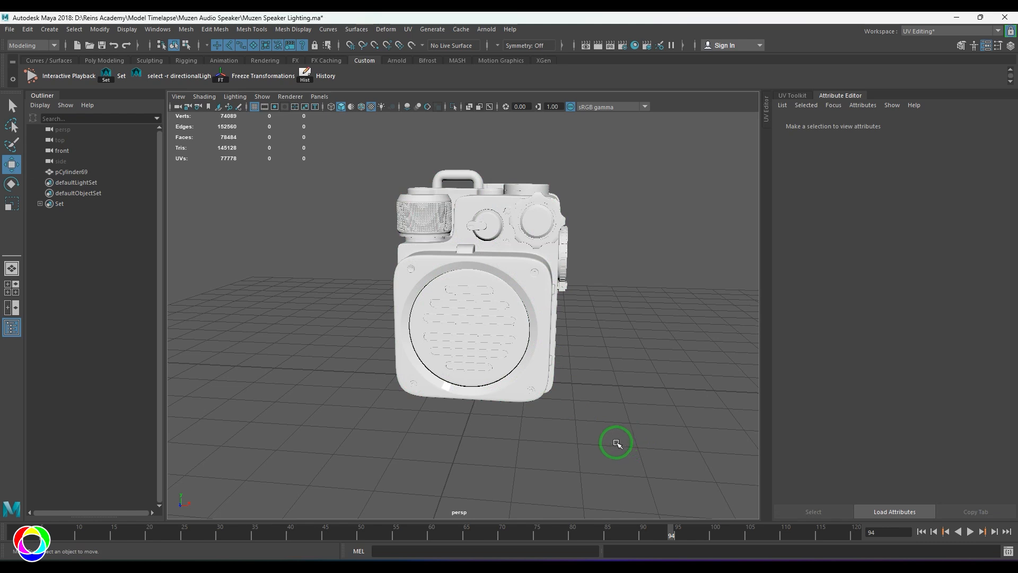
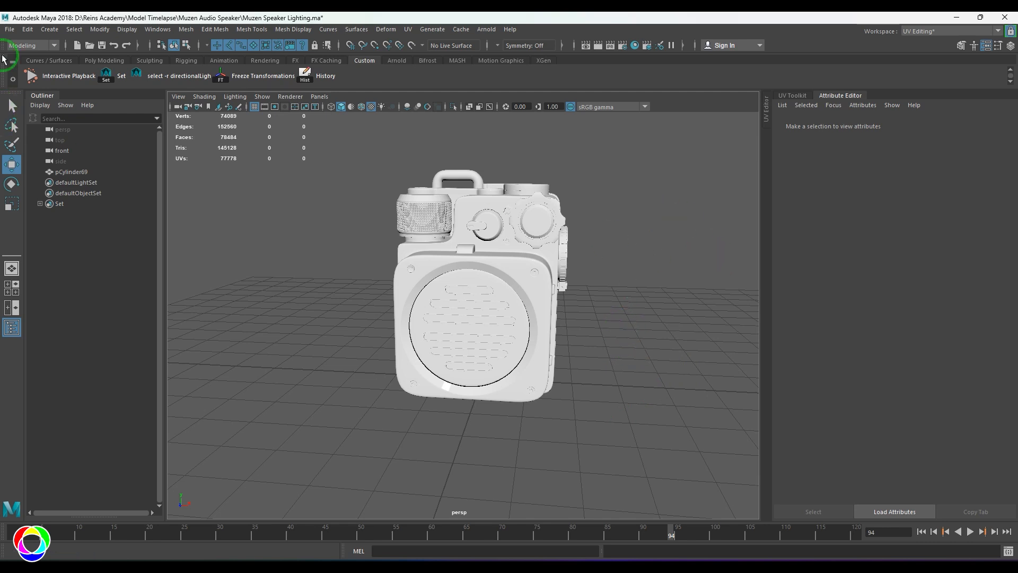
click(9, 29)
click(58, 148)
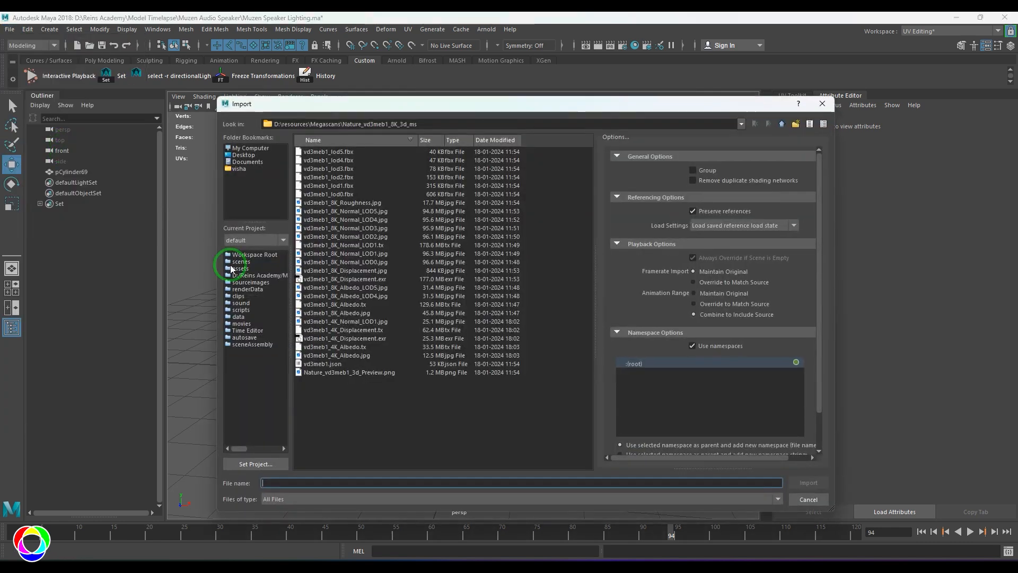
click(339, 195)
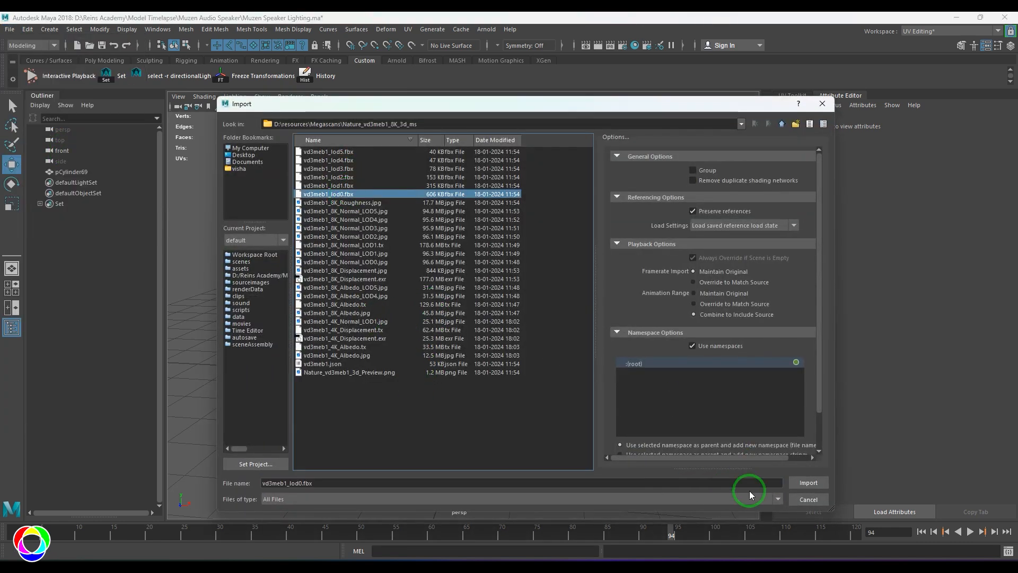
click(807, 483)
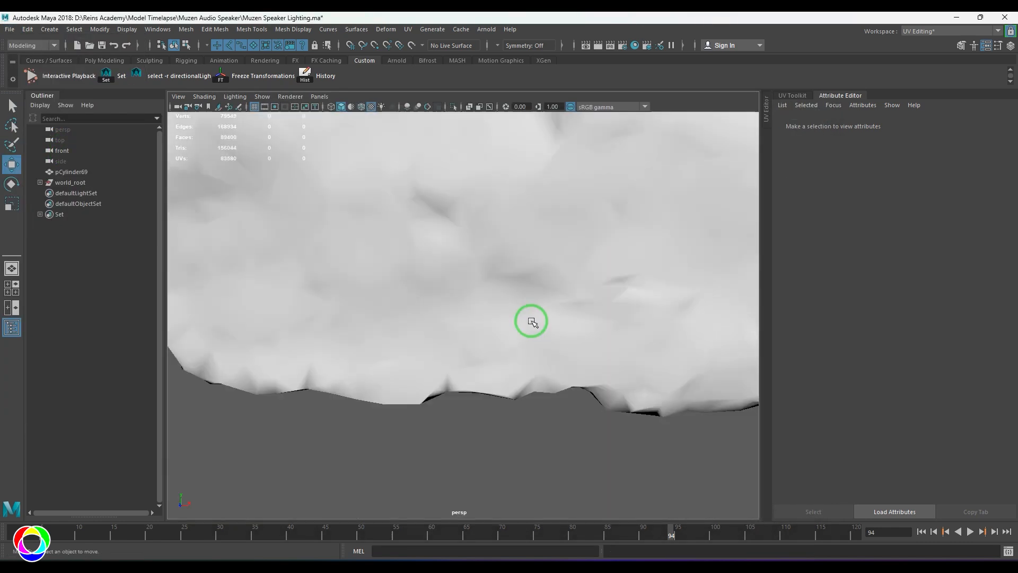
- Select the imported rock and scale it uniformly in the front view
scroll(531, 321, down, 5)
click(532, 317)
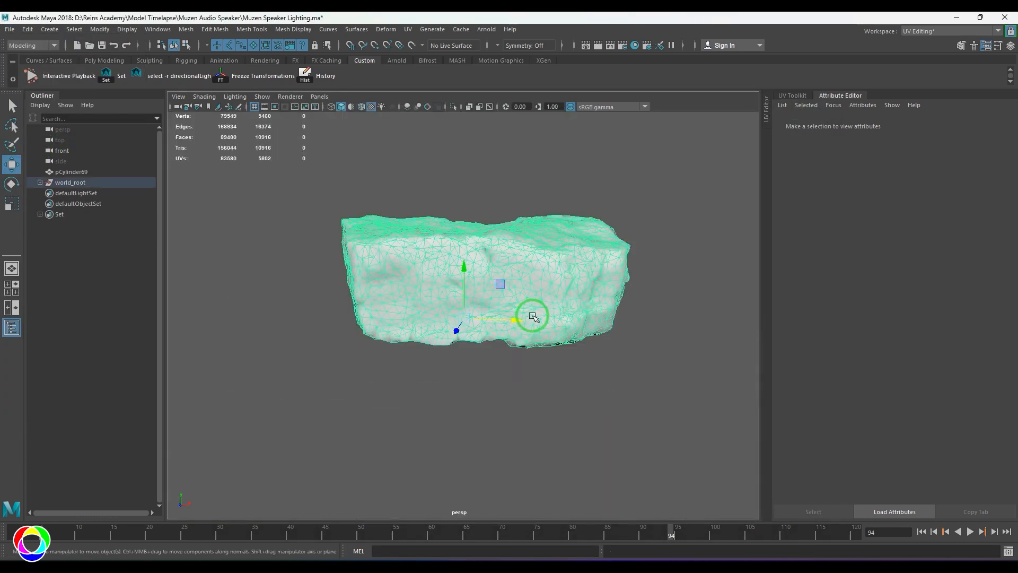
alt+drag(511, 324, 373, 346)
key(r)
key(space)
drag(431, 332, 438, 354)
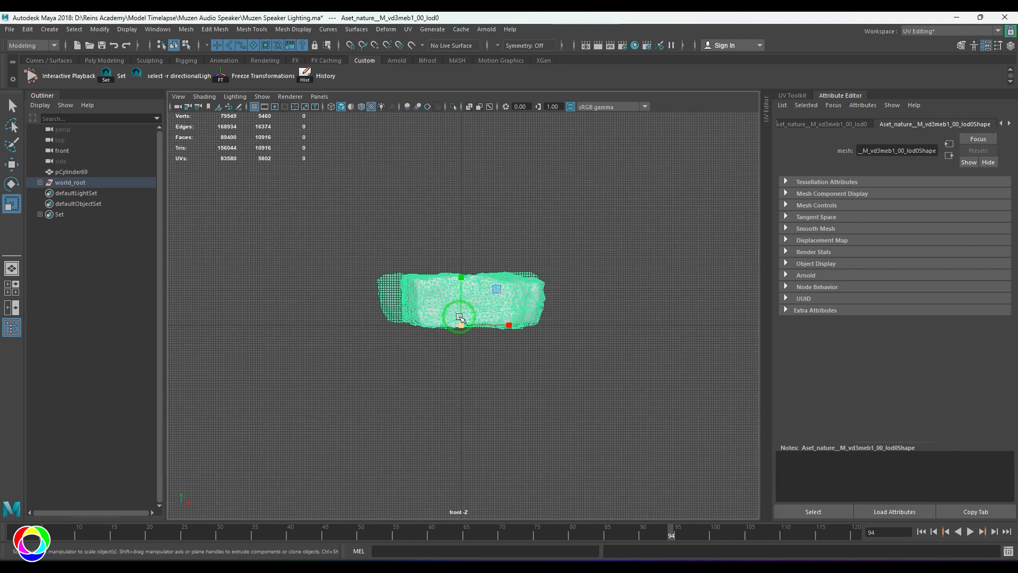
- Move the rock down in the front view so it lies beneath the speaker
scroll(460, 316, up, 5)
key(w)
drag(461, 289, 400, 428)
key(space)
scroll(467, 350, up, 5)
- Rescale the rock uniformly and adjust its height so its upper surface meets the base of the speaker
key(r)
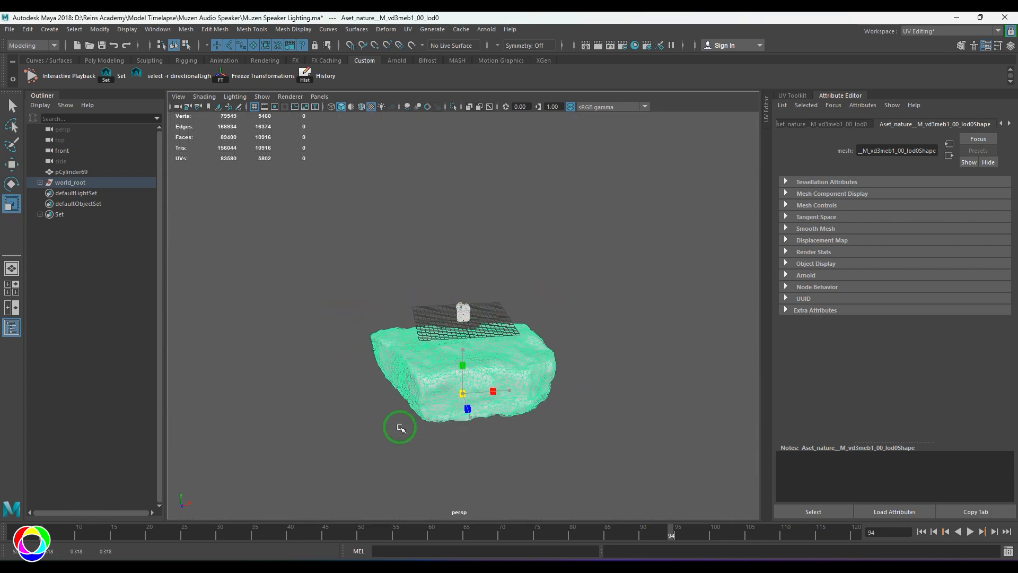
key(space)
drag(447, 397, 466, 402)
scroll(466, 405, up, 4)
key(w)
drag(454, 466, 473, 331)
key(space)
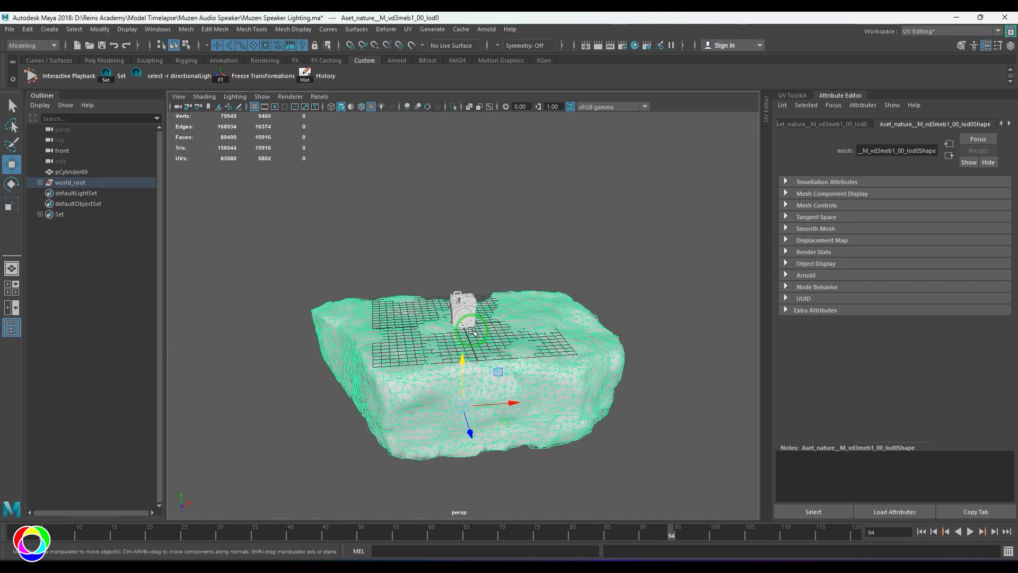
- Assign a new aiStandardSurface material to the rock and open the material's shading group
click(525, 191)
scroll(484, 294, up, 5)
click(532, 313)
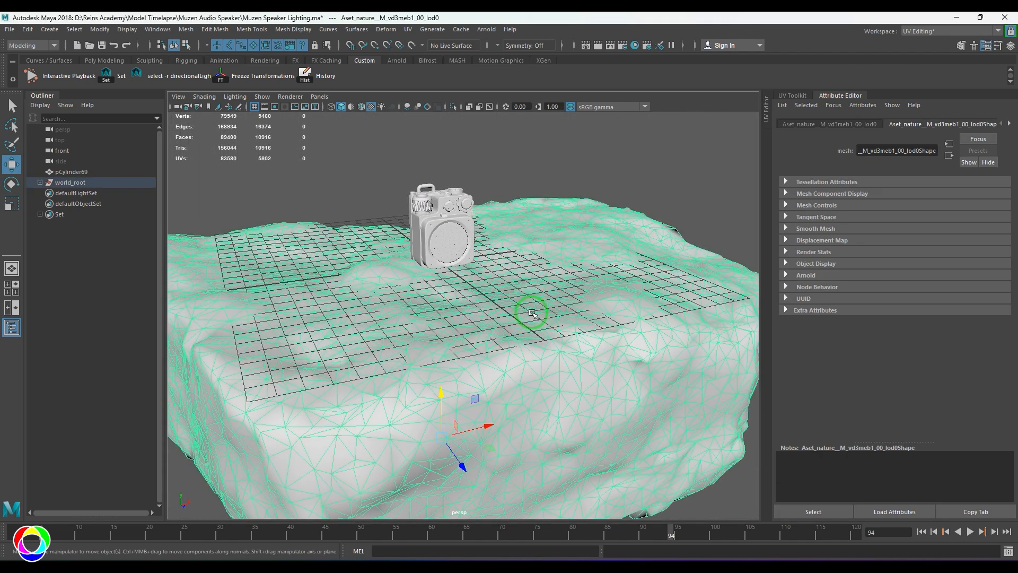
click(378, 290)
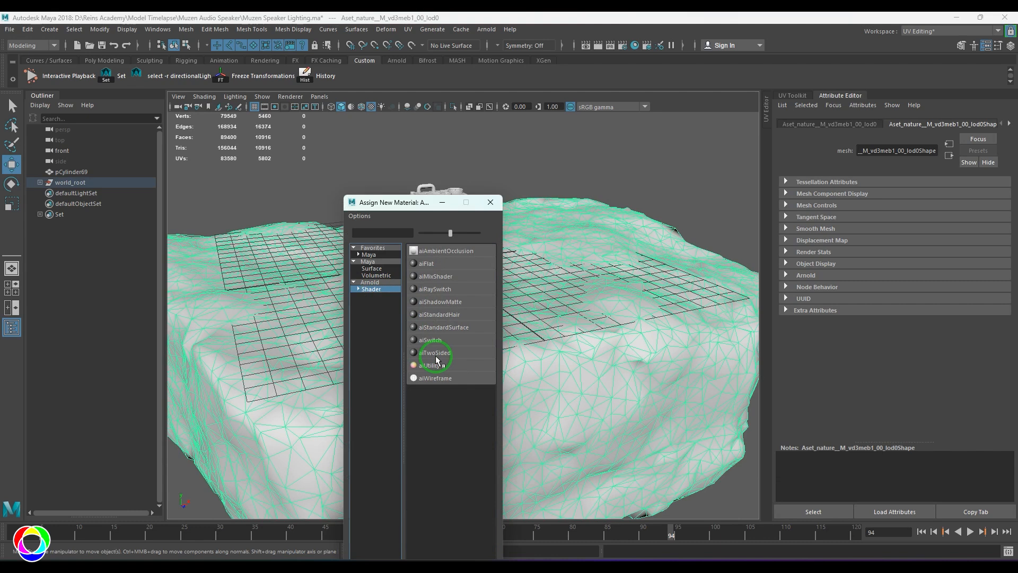
click(463, 328)
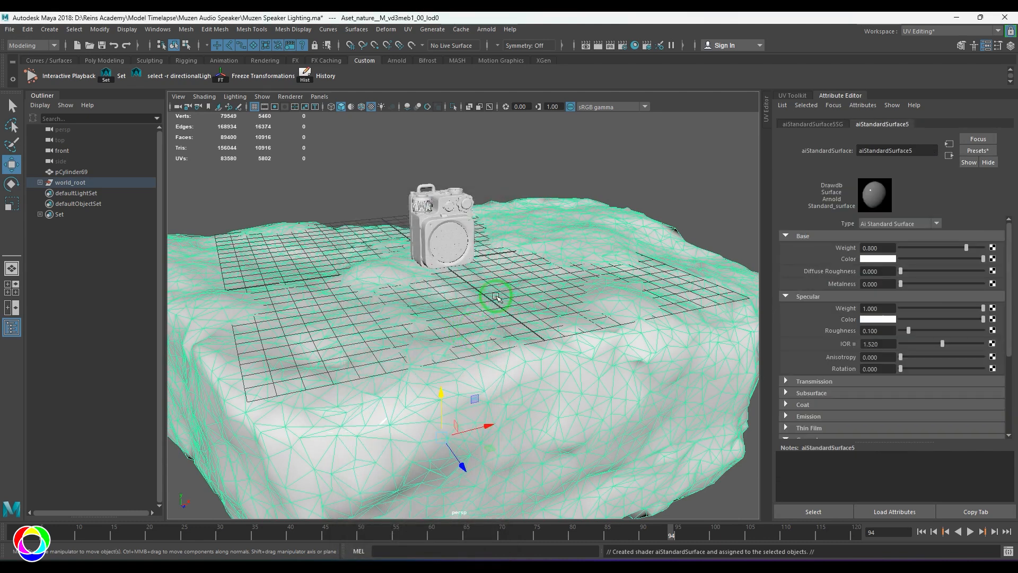
click(948, 155)
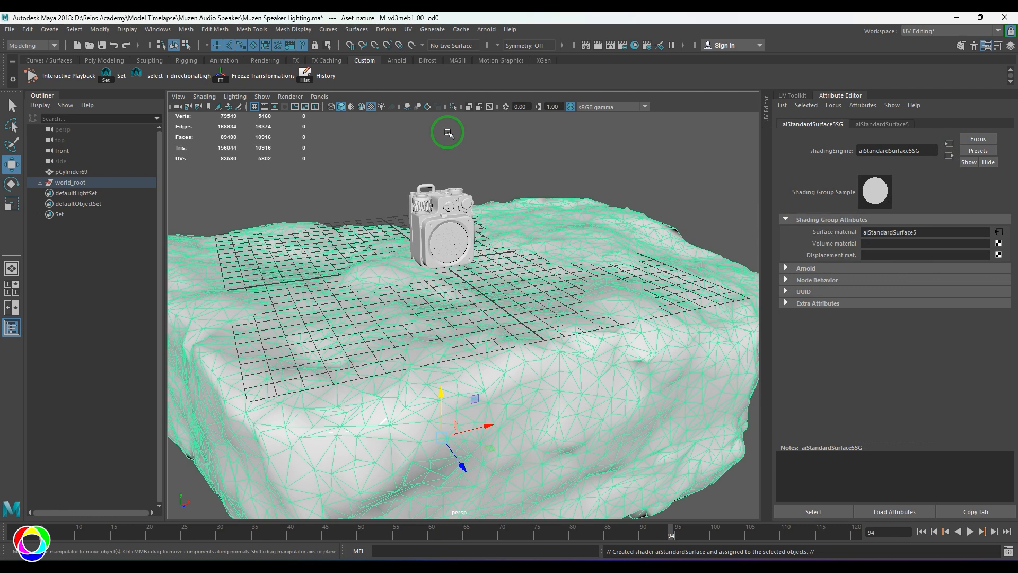
- Create a directional light in the scene
click(461, 29)
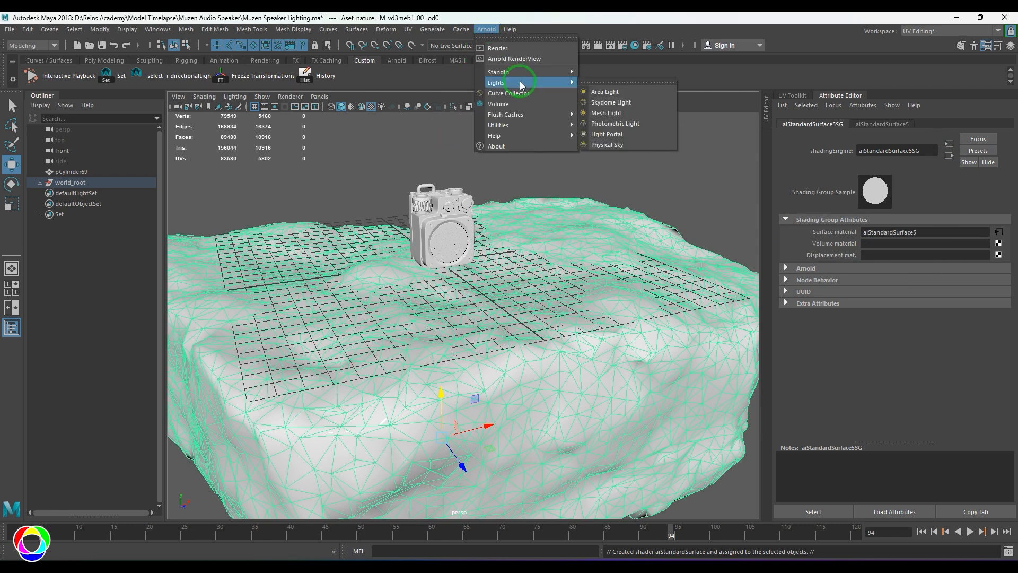
click(161, 29)
click(50, 29)
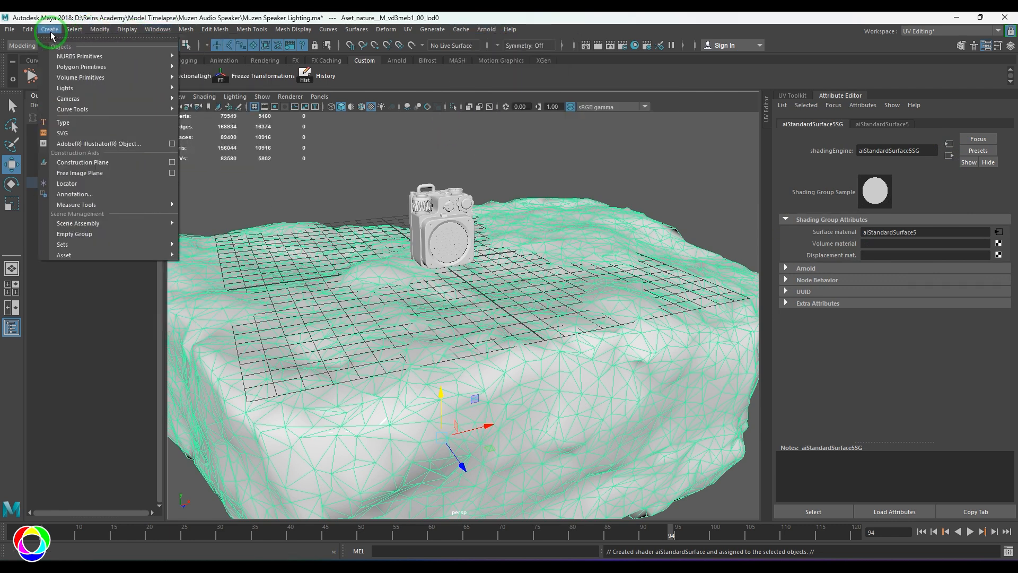
mouse_move(106, 88)
click(236, 115)
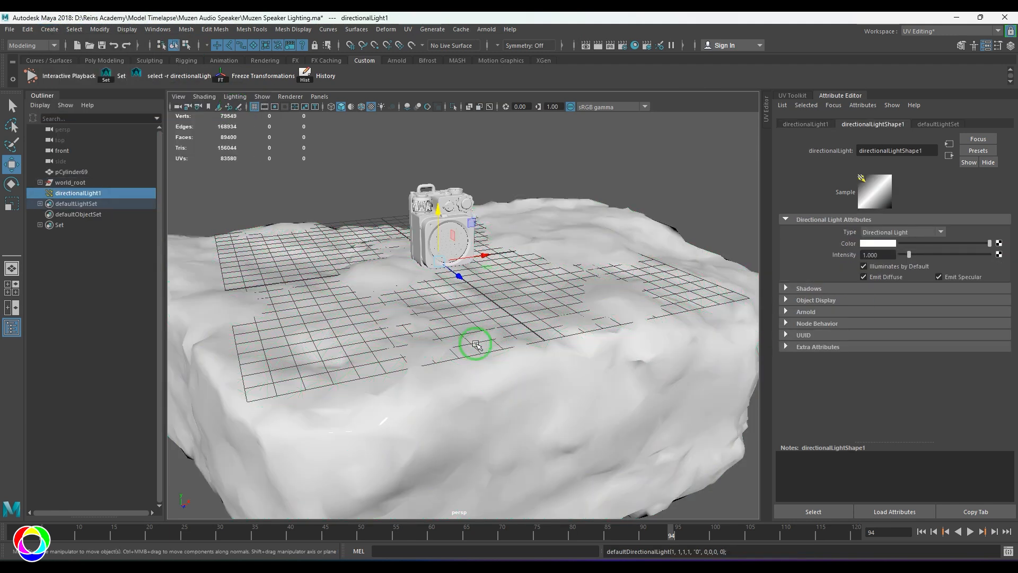
- Enlarge the directional light's icon about 10 times and rotate the light to shine diagonally down onto the speaker
scroll(467, 355, down, 5)
key(r)
drag(555, 300, 554, 300)
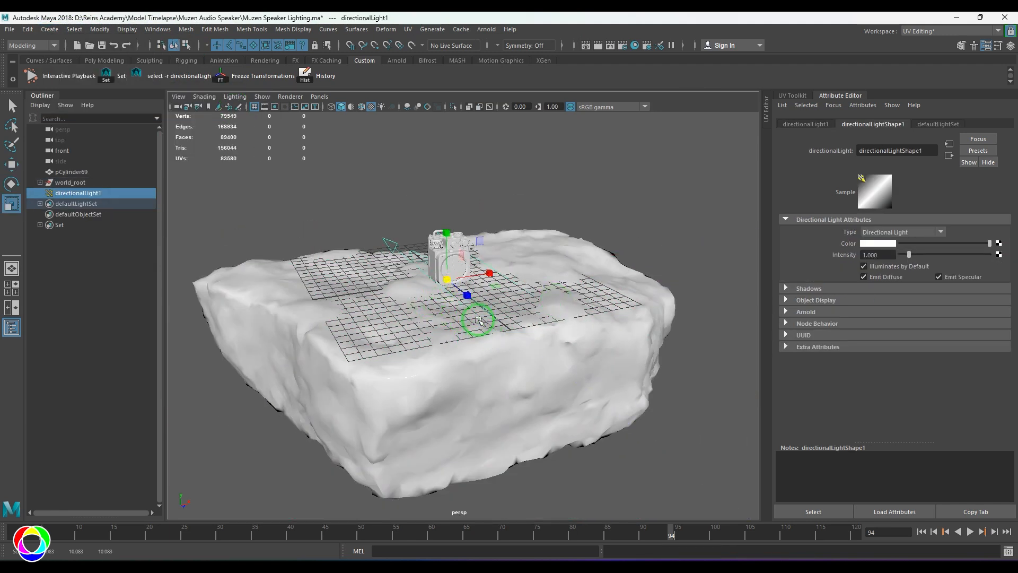
key(e)
drag(454, 293, 371, 300)
drag(413, 260, 435, 220)
- Add an Arnold skydome light and set its intensity to 0.15
click(486, 29)
mouse_move(516, 84)
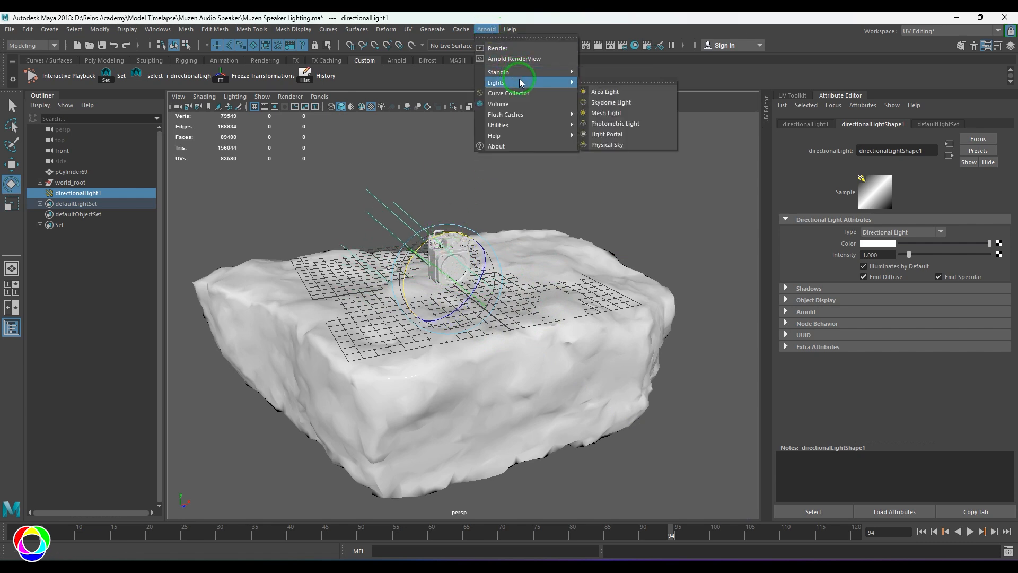
click(596, 100)
scroll(888, 404, down, 1)
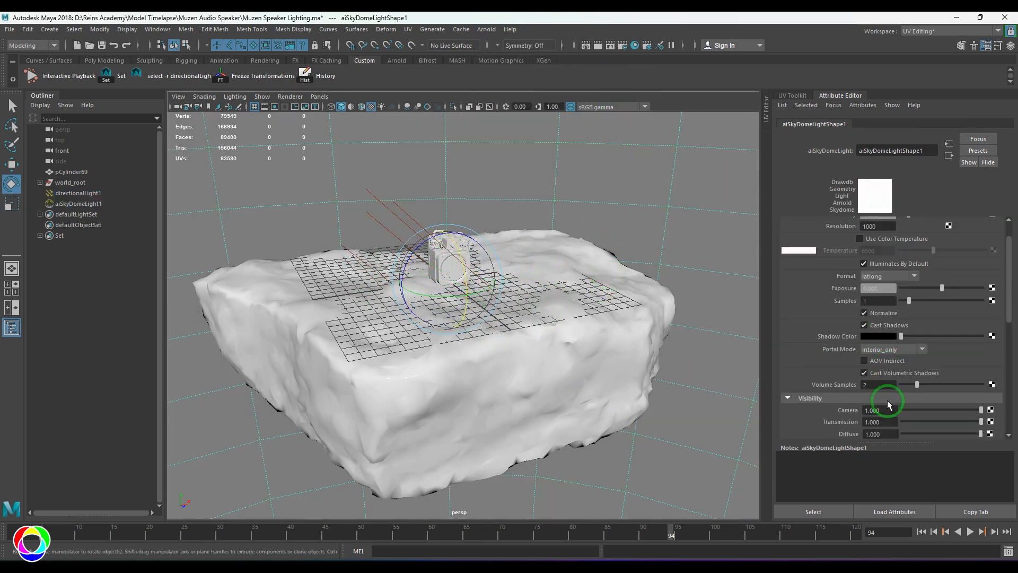
scroll(899, 342, up, 1)
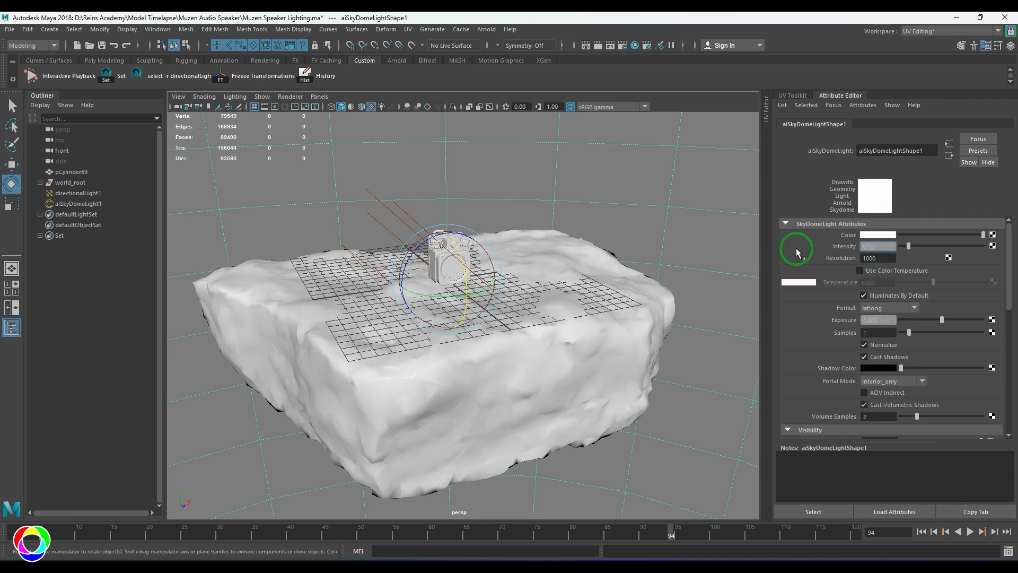
key(Return)
- Set the directional light's Arnold exposure to 10
scroll(382, 250, up, 4)
click(379, 183)
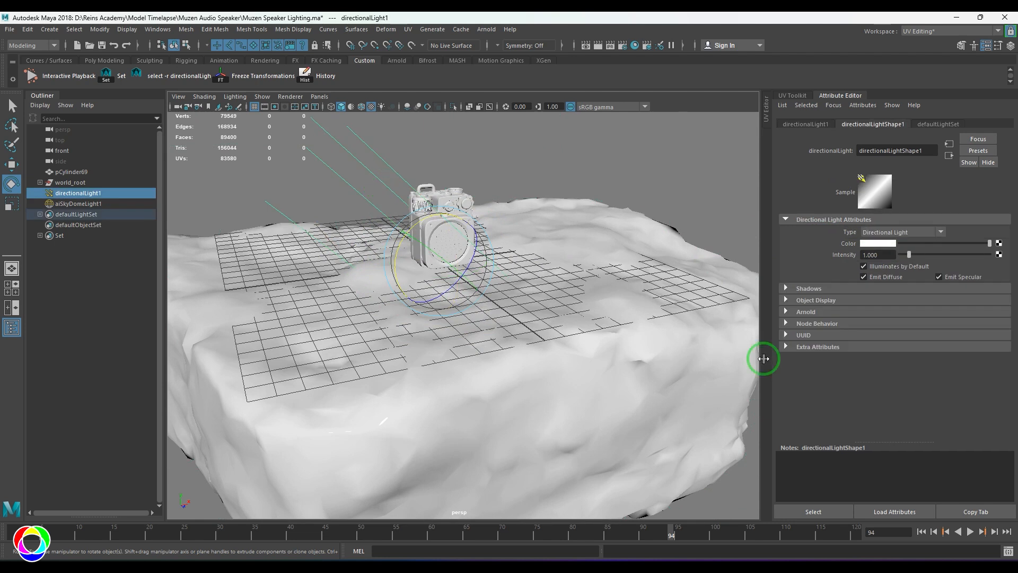
click(818, 313)
double_click(875, 349)
text(10)
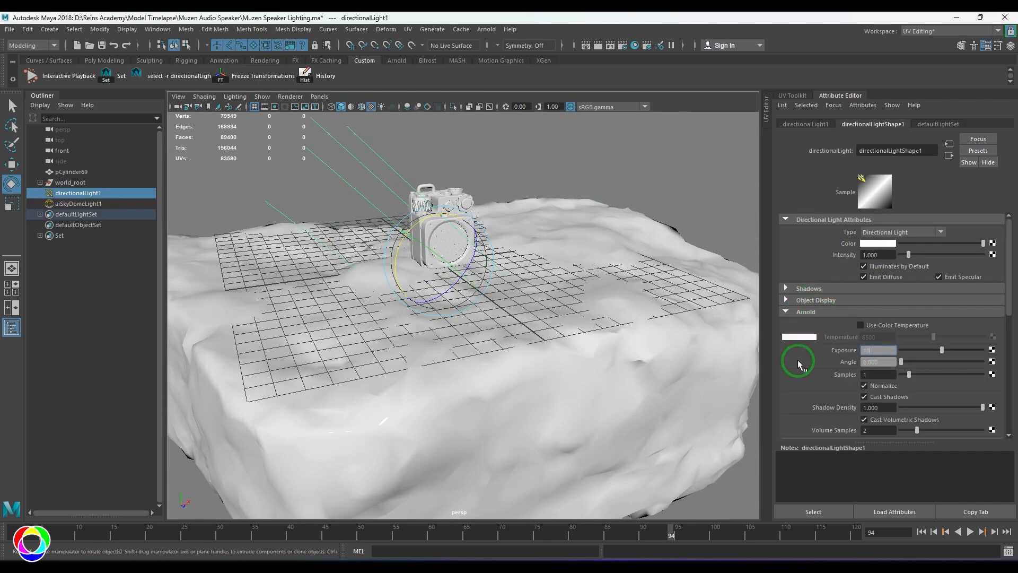
key(Return)
- Scale up the speaker and reposition it so it rests on the rock's upper surface
alt+drag(494, 289, 480, 288)
scroll(479, 288, up, 2)
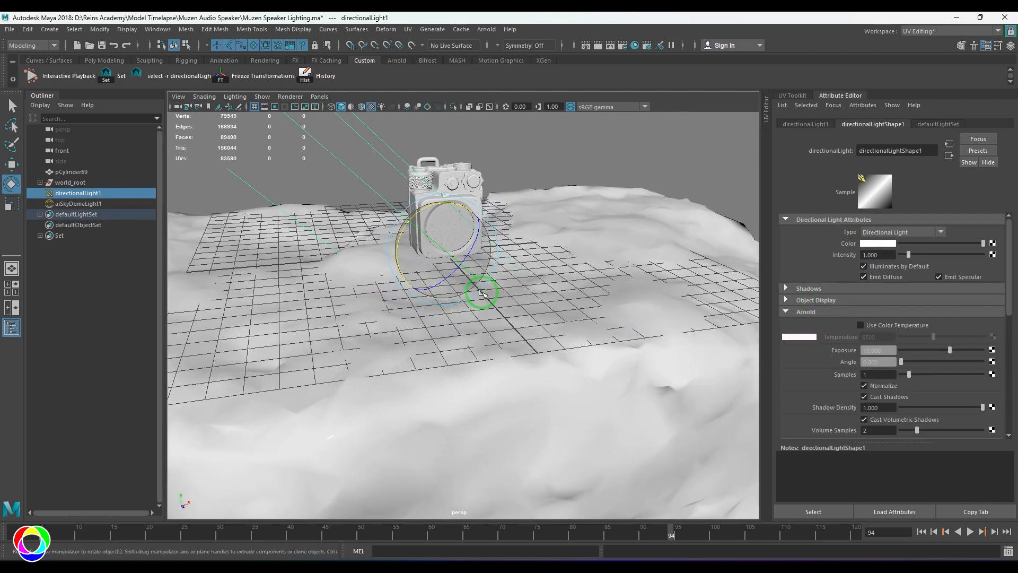
alt+middle_drag(479, 289, 487, 321)
scroll(509, 297, down, 3)
alt+drag(518, 300, 528, 295)
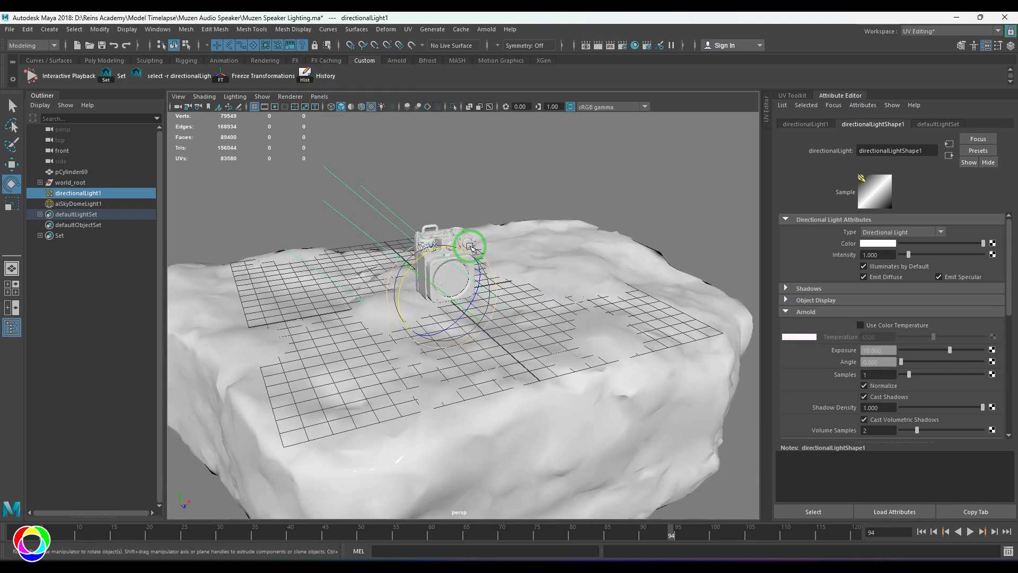
click(469, 238)
alt+drag(431, 347, 483, 338)
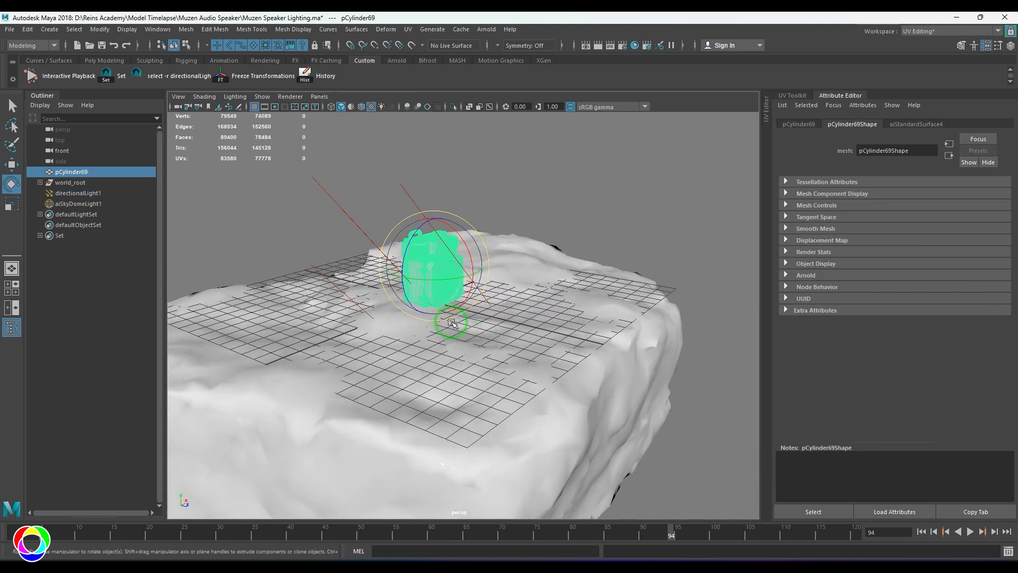
key(w)
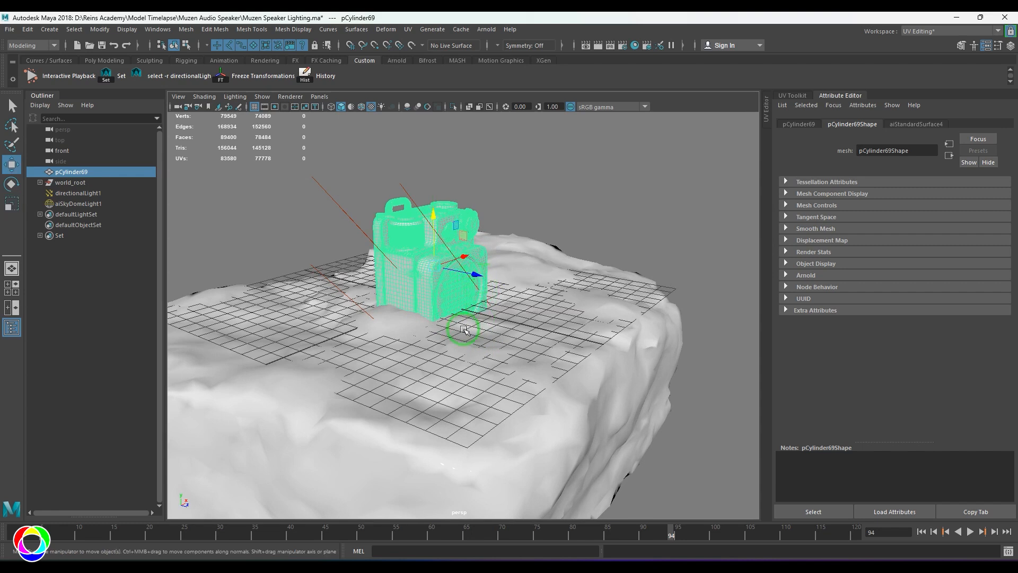
alt+drag(464, 330, 499, 226)
alt+drag(493, 275, 480, 259)
key(e)
key(w)
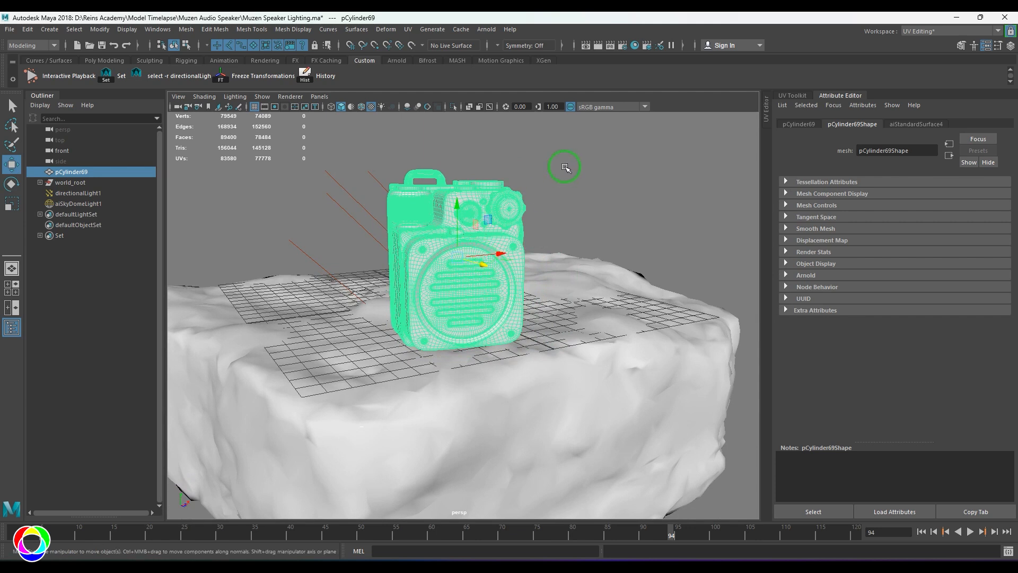
- Create a new perspective camera, look through it at the speaker, and set its focal length to 80
click(565, 168)
click(320, 96)
mouse_move(350, 107)
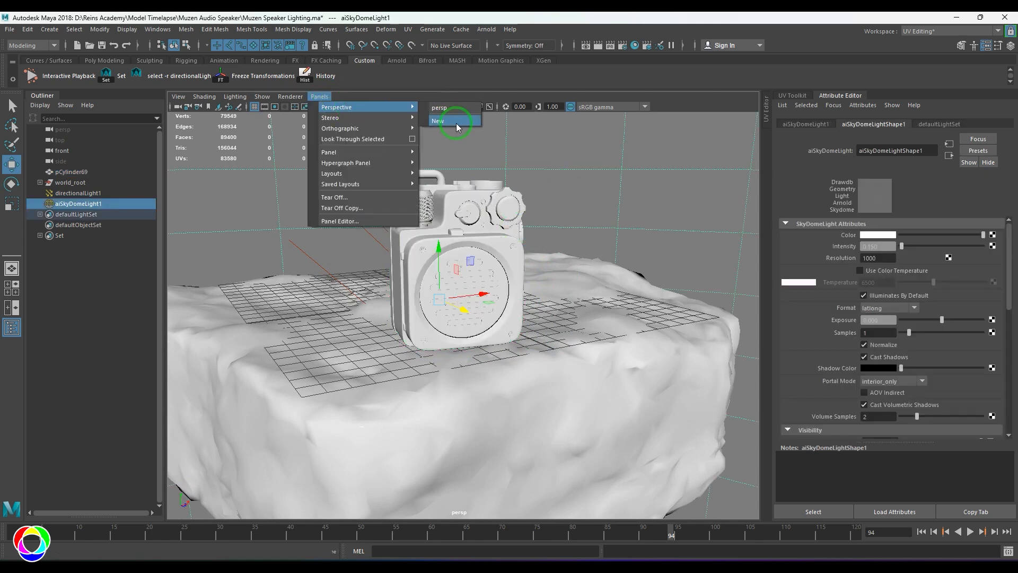
click(457, 124)
alt+drag(353, 331, 439, 299)
double_click(880, 257)
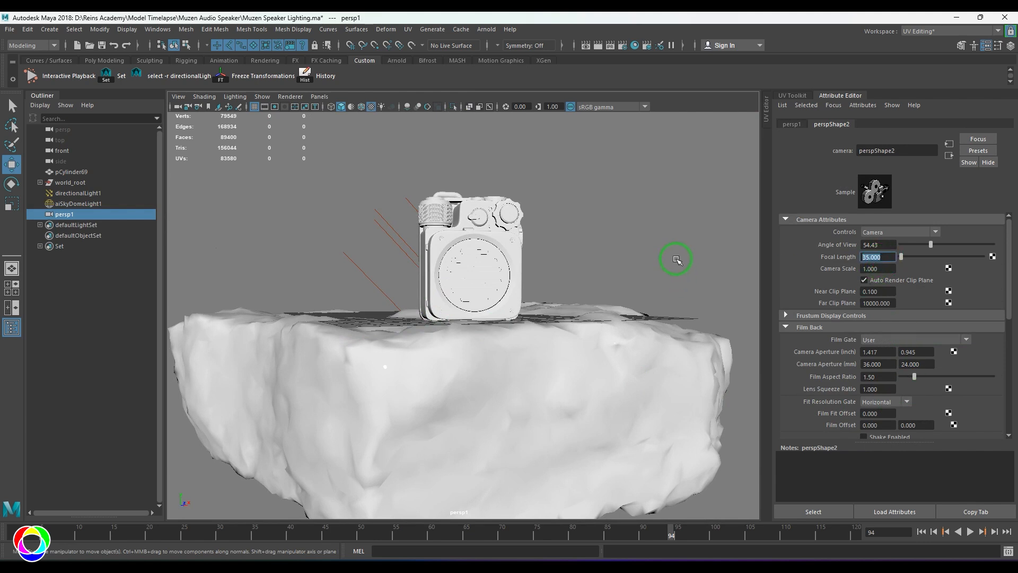
key(Return)
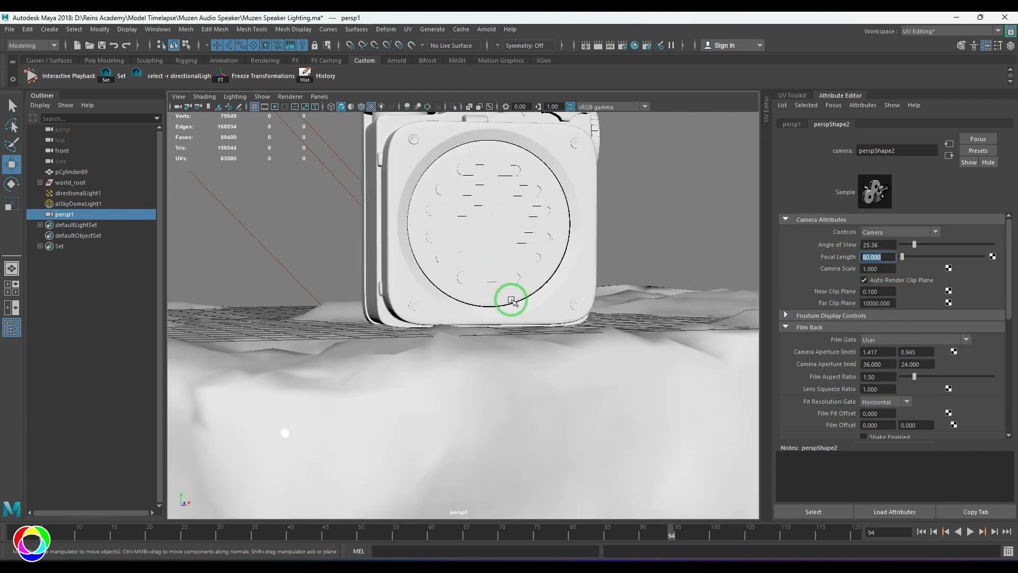
- Pull the new camera back and reposition it so the whole speaker and the rock's upper surface are framed
alt+right_drag(512, 300, 482, 272)
alt+middle_drag(482, 272, 478, 341)
alt+right_drag(463, 302, 469, 298)
- Check the output image size in the common render settings
click(622, 46)
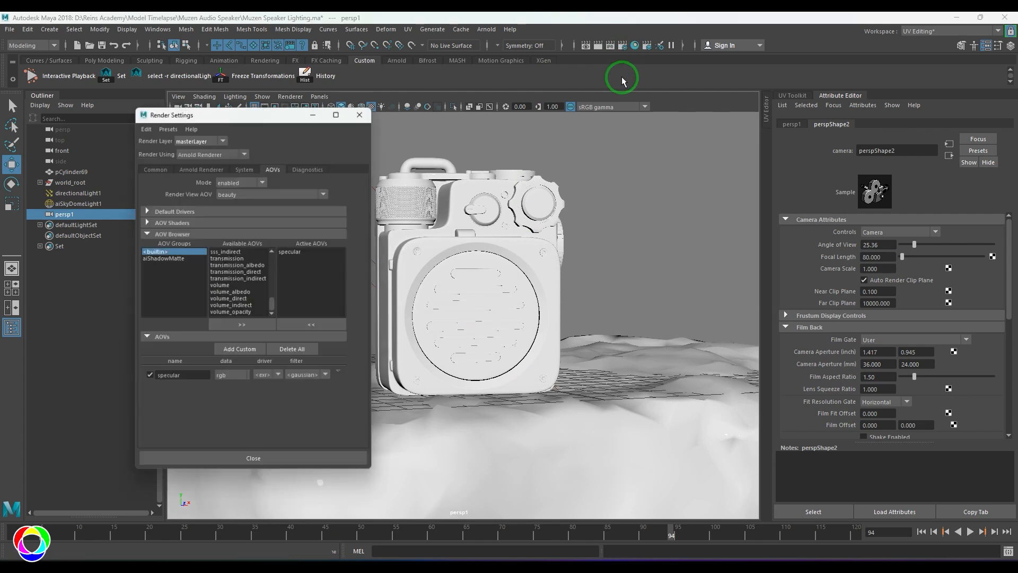
click(152, 166)
scroll(277, 404, down, 5)
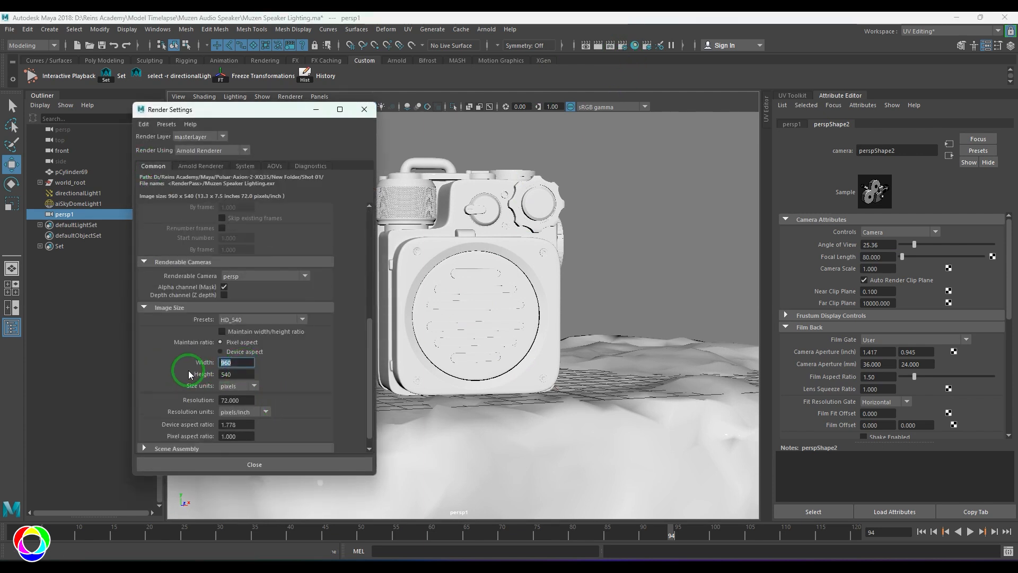
click(364, 110)
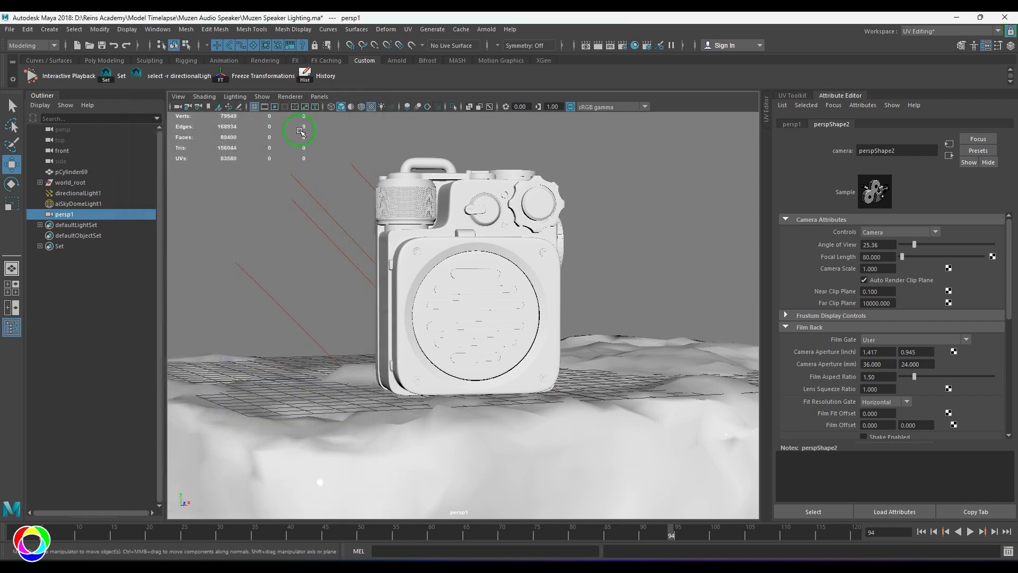
- Show the camera's resolution gate and orbit the shot so the speaker stands left of centre inside the frame
click(284, 107)
mouse_move(438, 318)
alt+mouse_down()
mouse_move(462, 292)
mouse_move(472, 305)
mouse_move(448, 297)
mouse_move(459, 298)
mouse_move(419, 318)
alt+mouse_up()
click(436, 352)
key(e)
click(594, 263)
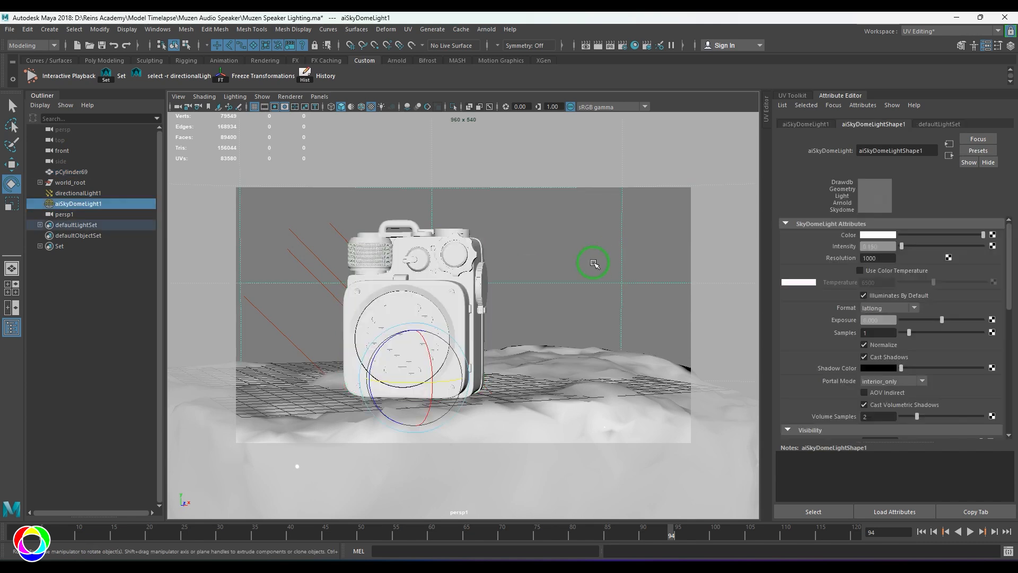
- Lock the new camera's translate, rotate, scale and visibility channels
click(188, 108)
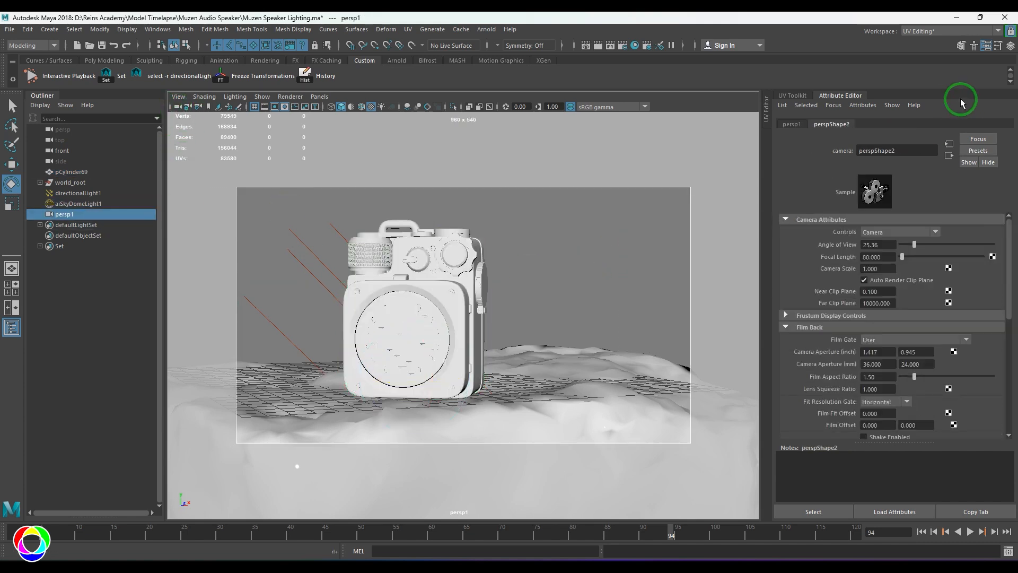
click(1000, 46)
drag(725, 326, 732, 390)
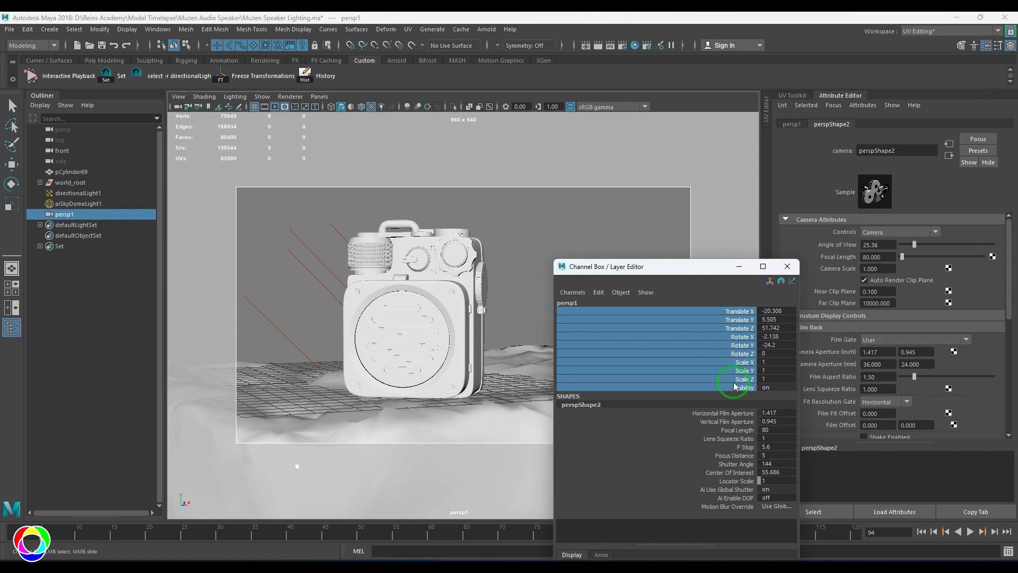
right_click(732, 389)
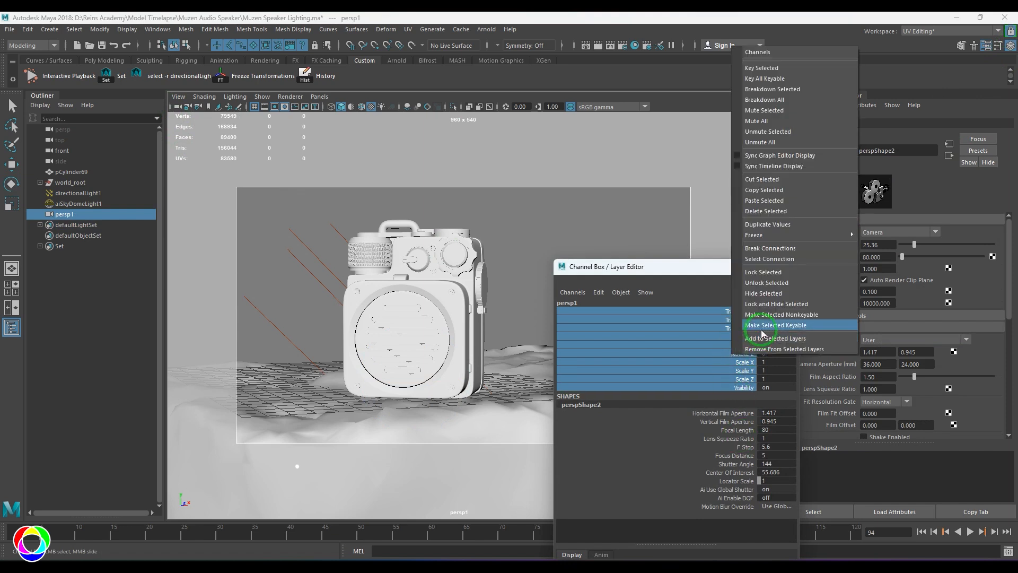
click(773, 274)
click(790, 267)
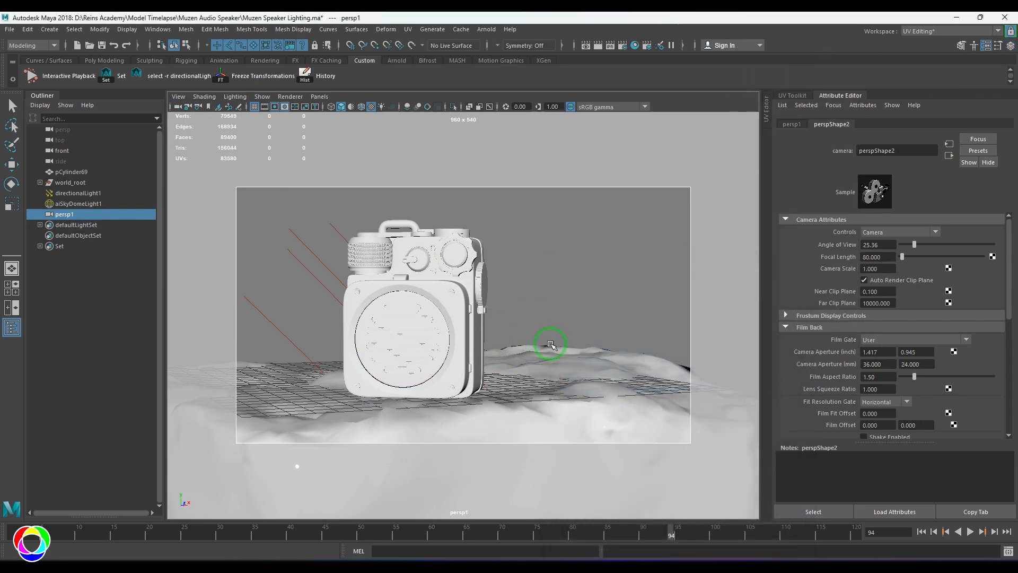
- Add a displacement shader with a file texture to the rock material's shading group
click(632, 400)
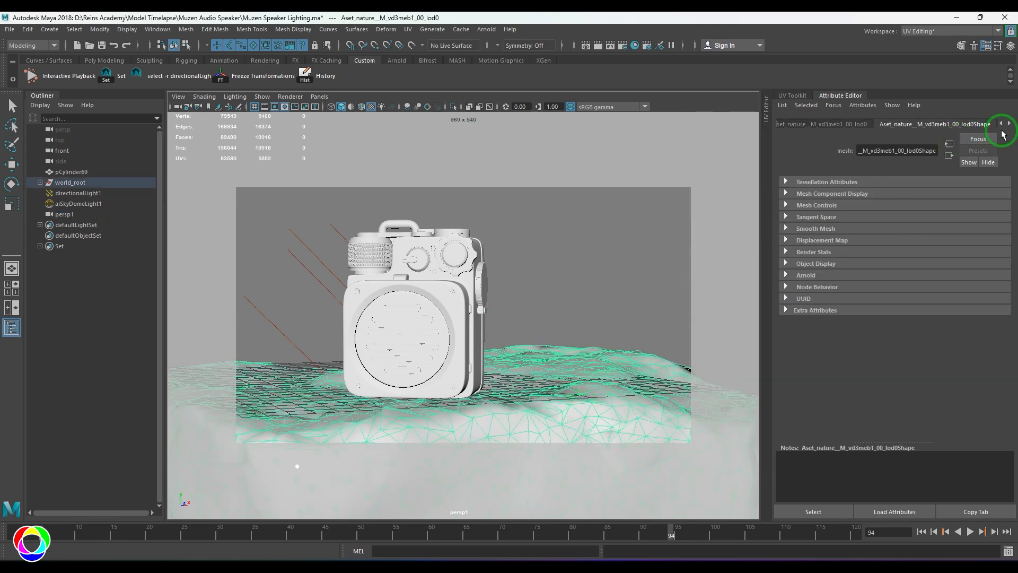
click(1008, 123)
click(964, 125)
click(950, 156)
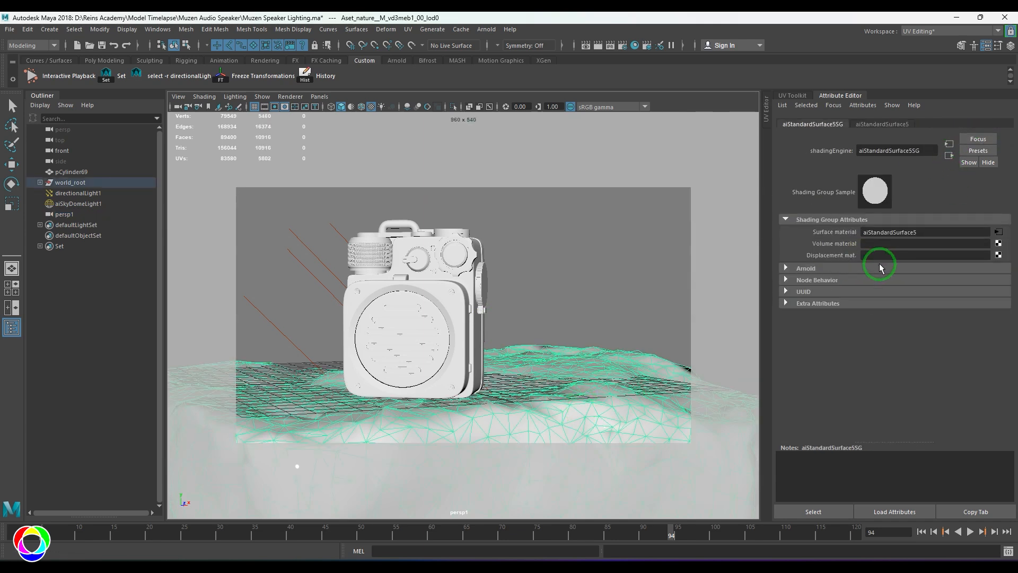
click(999, 255)
click(692, 231)
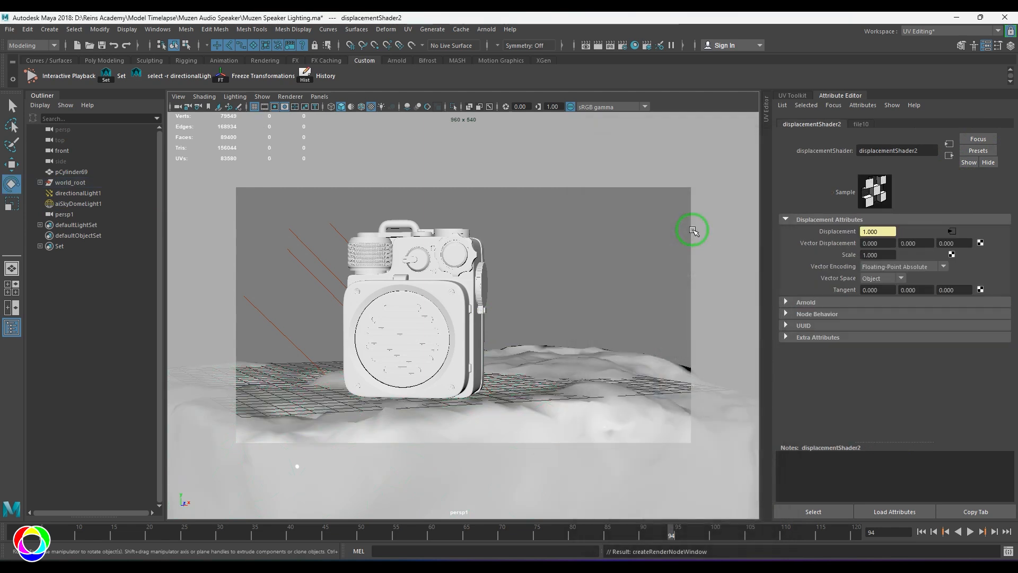
- Load vd3meb1_4K_Displacement.exr from D:\resources\Megascans\Nature_vd3meb1_8K_3d_ms as the rock's displacement image
click(952, 232)
click(996, 268)
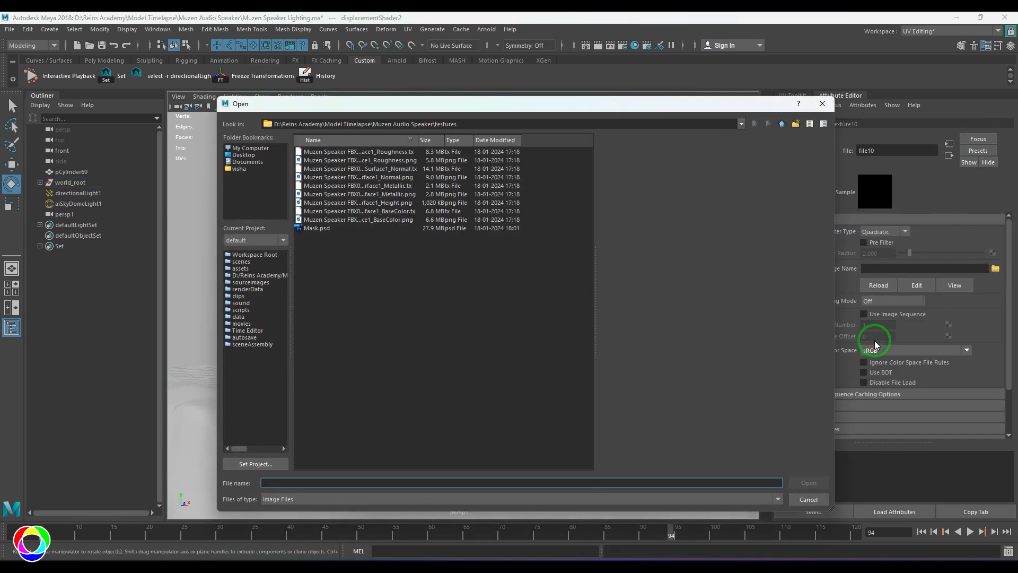
key(alt+Tab)
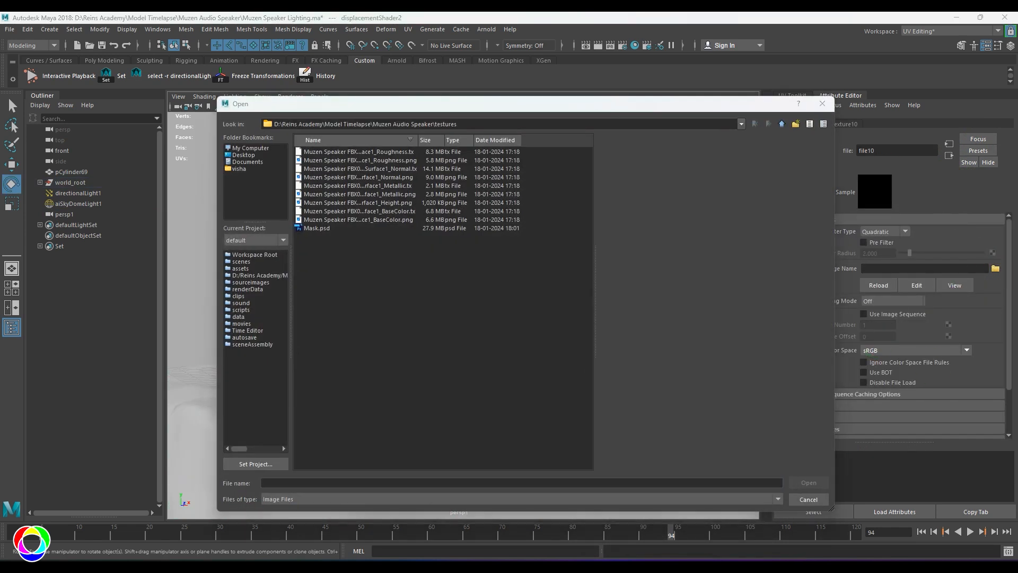
click(302, 482)
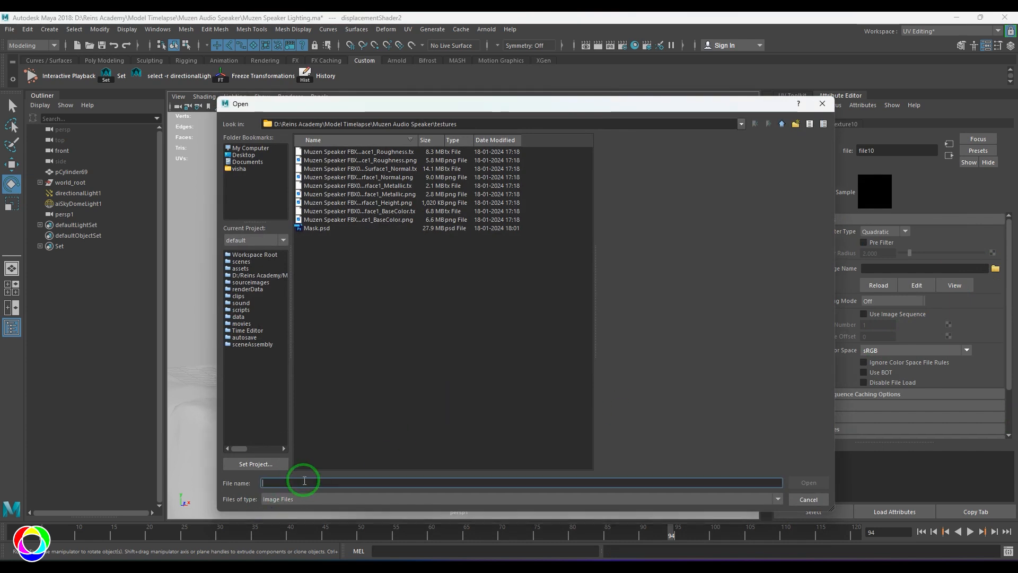
text(D:\resources\Megascans\Nature_vd3meb1_8K_3d_ms)
key(Return)
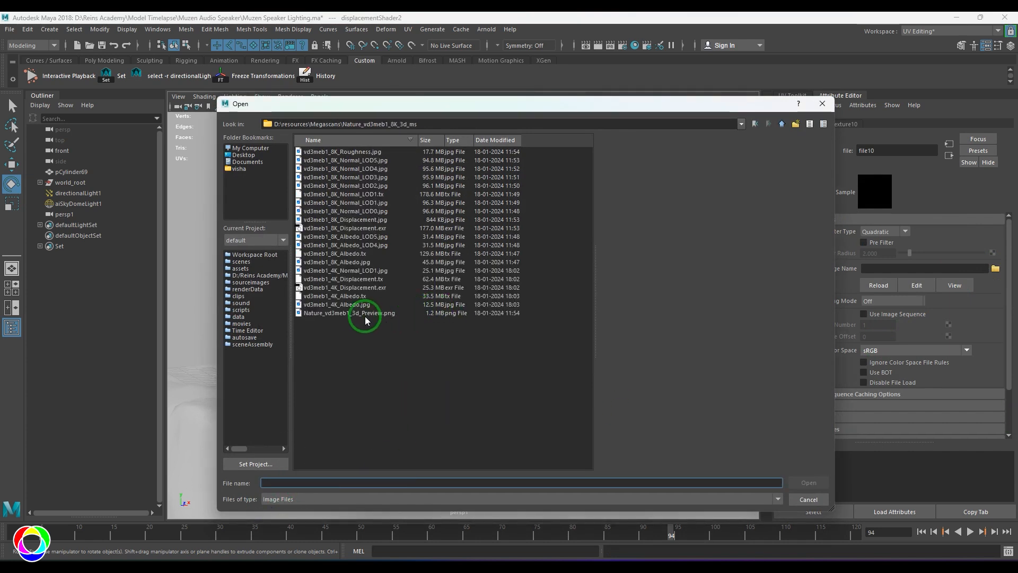
click(364, 289)
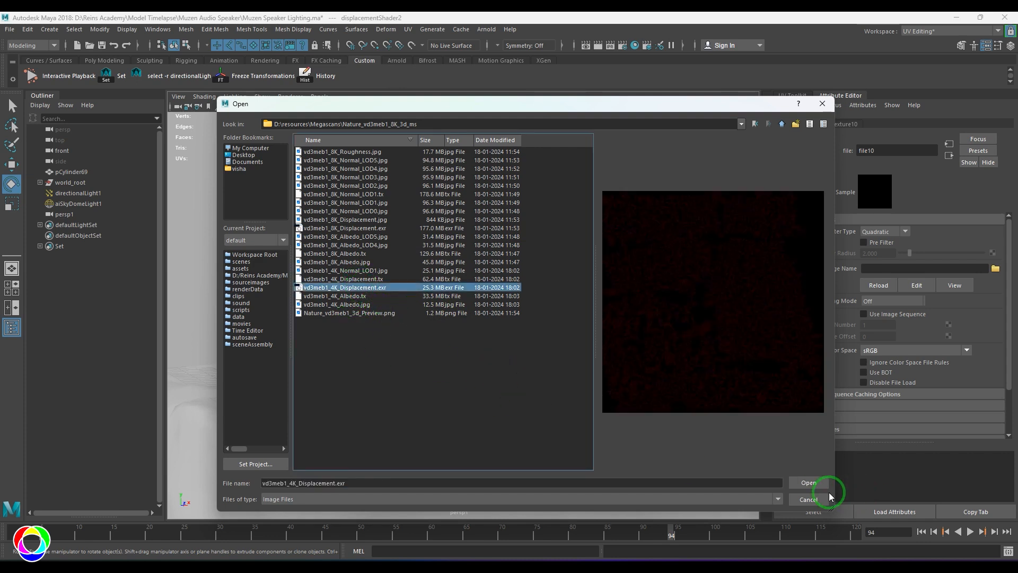
click(812, 482)
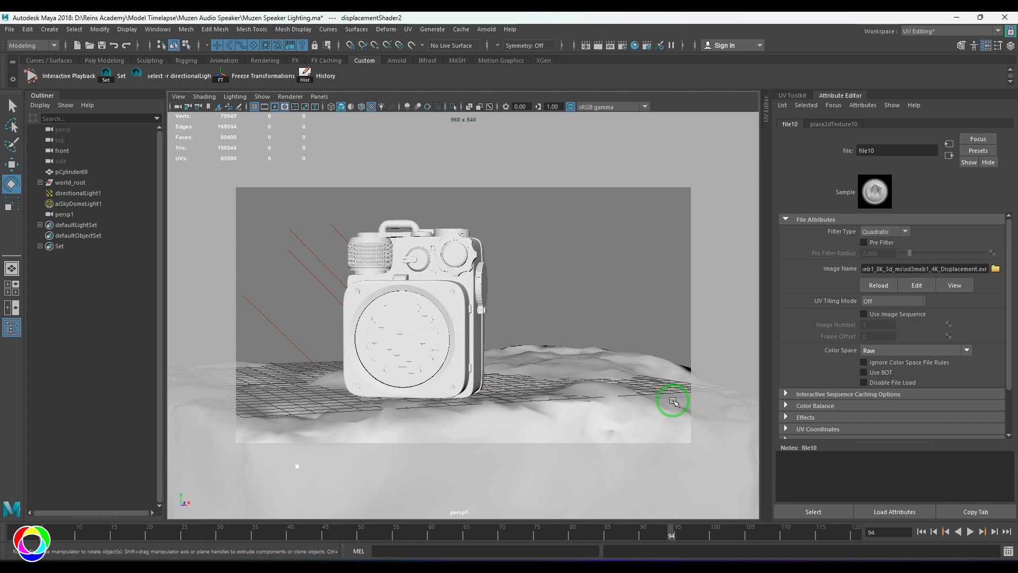
- Open the Arnold RenderView for the new camera
click(487, 29)
click(505, 58)
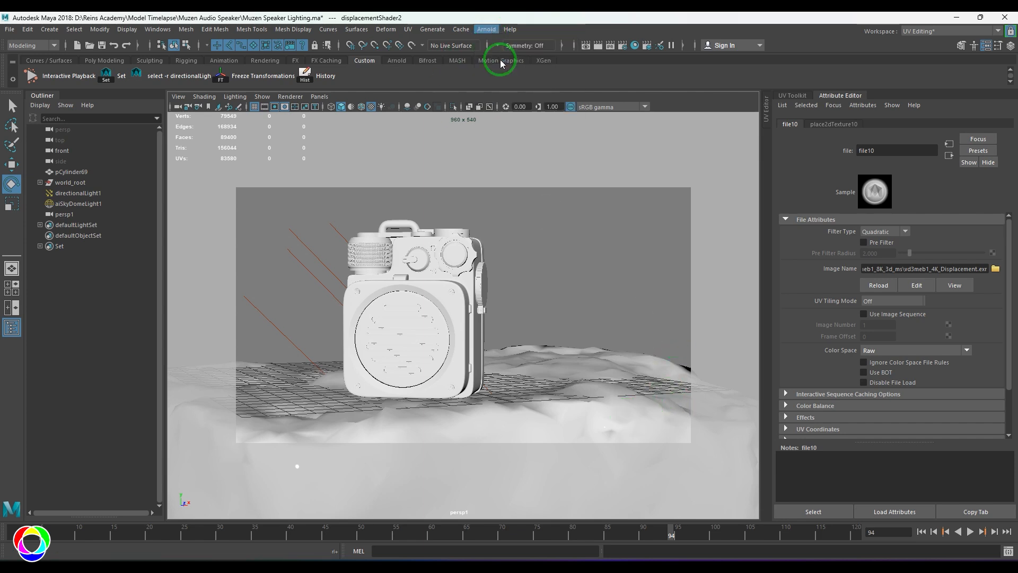
click(841, 144)
click(882, 88)
- Set the directional light's Arnold exposure to 2 and view the speaker and rock in the render preview
click(314, 275)
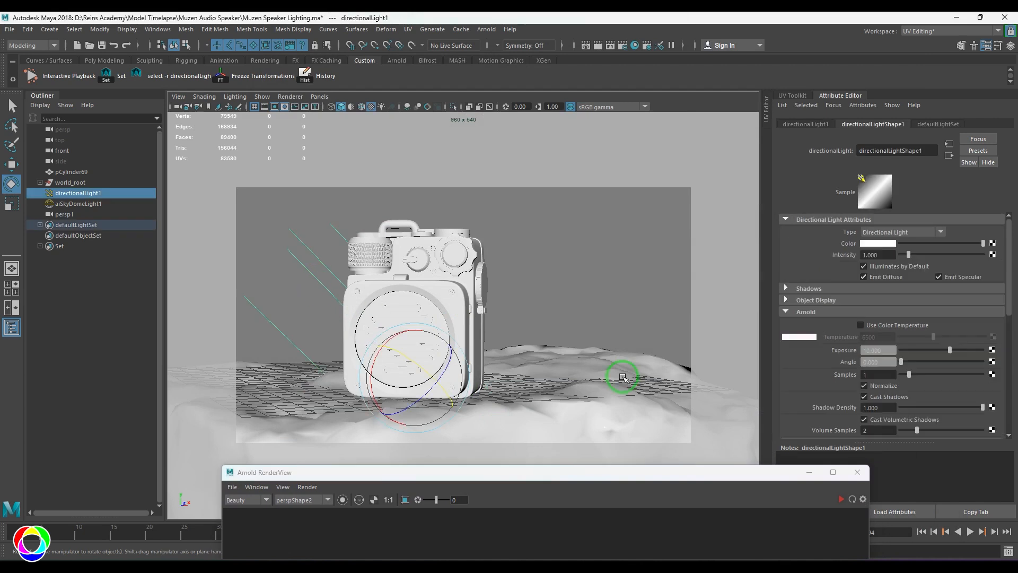
drag(883, 352, 730, 358)
text(2)
key(Return)
drag(538, 475, 454, 67)
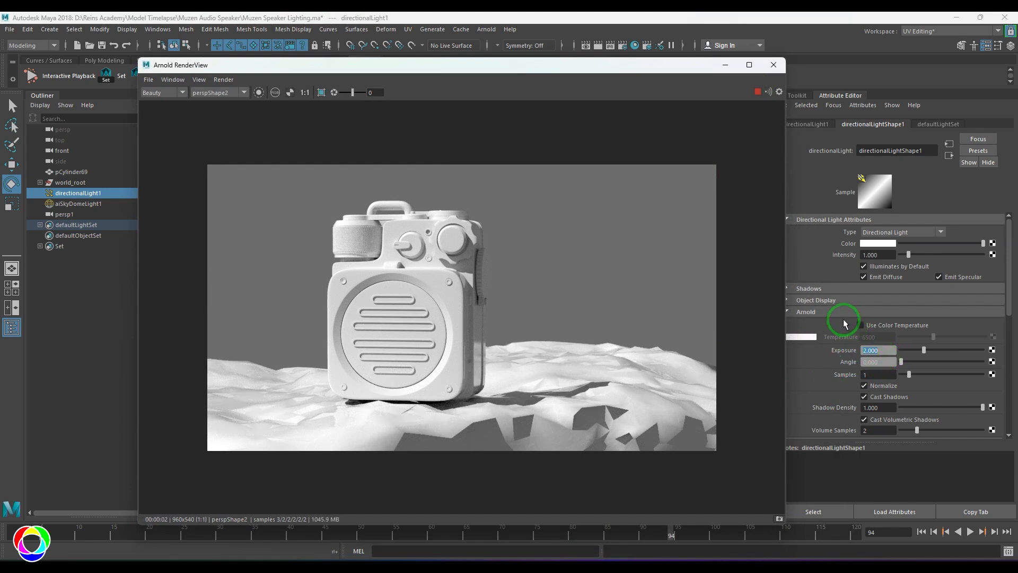
- Smooth the rock mesh with 1 division
drag(650, 63, 497, 478)
click(591, 374)
click(1009, 123)
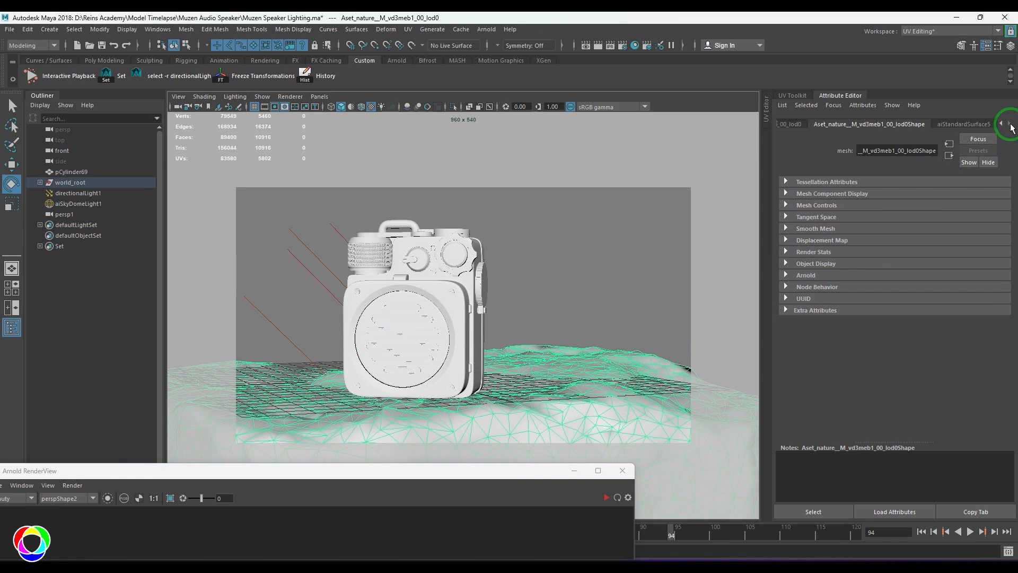
click(186, 29)
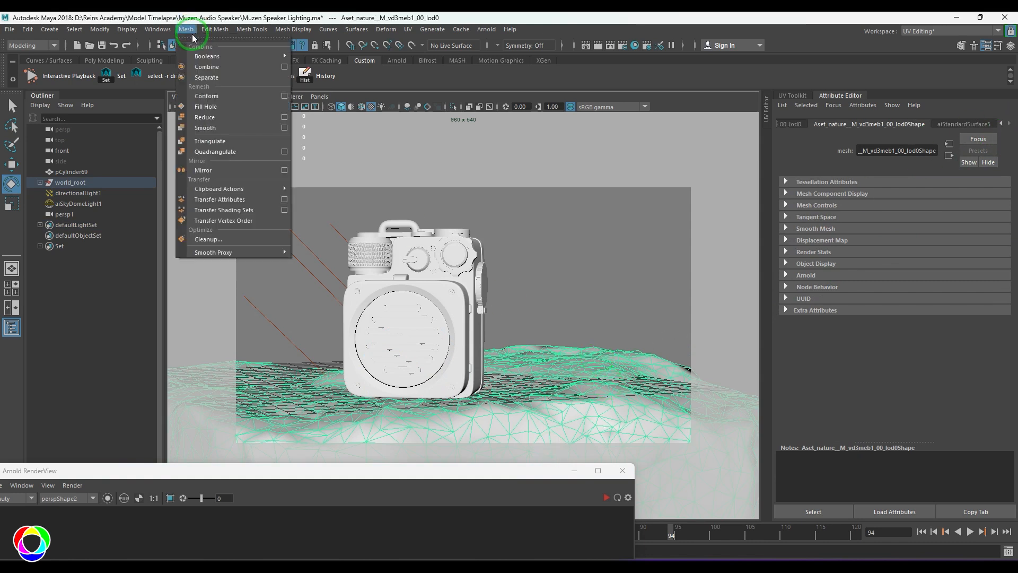
click(284, 128)
click(548, 233)
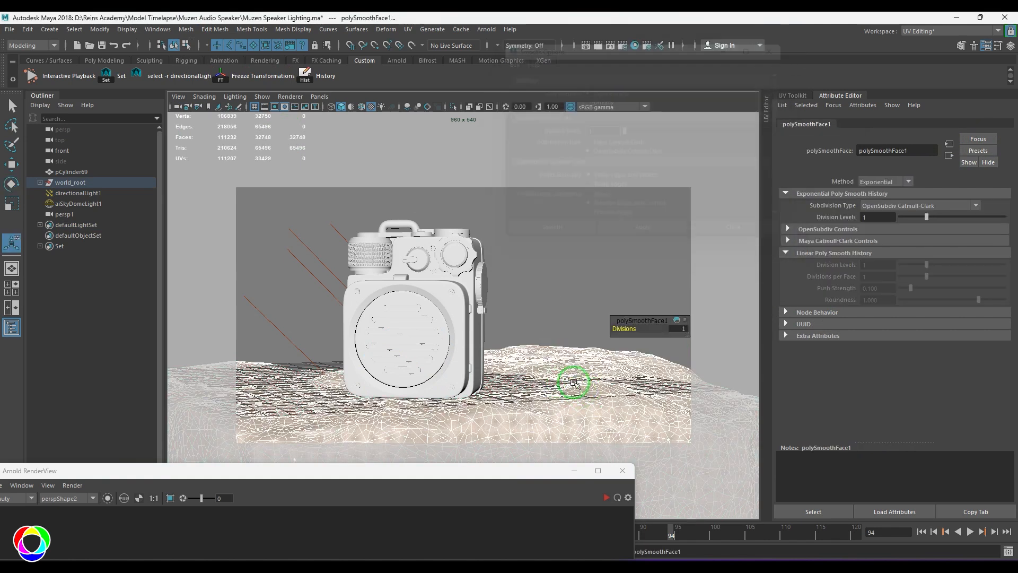
click(682, 352)
- Set the rock's Arnold subdivision type to catclark with 2 iterations
click(618, 392)
click(619, 392)
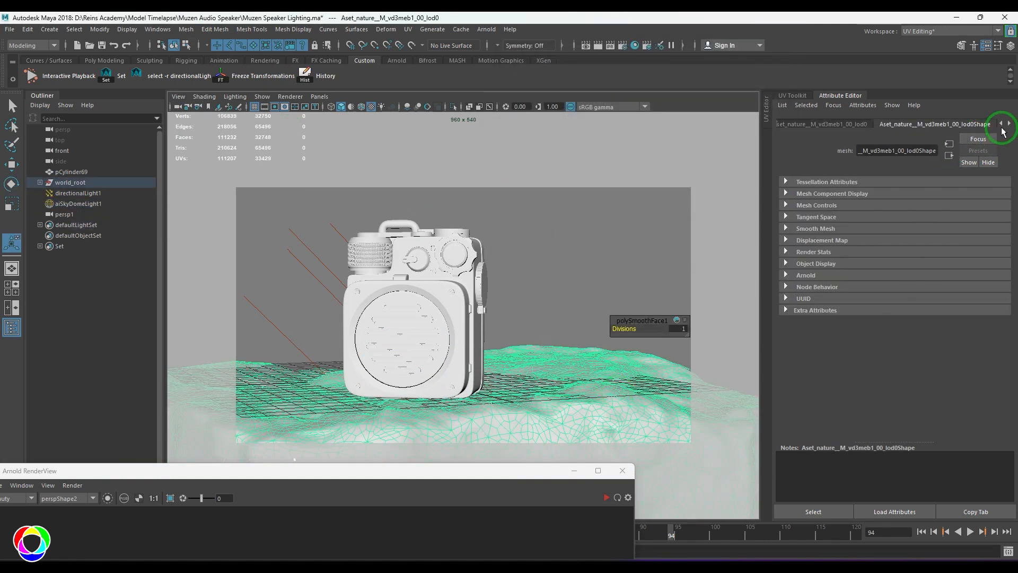
click(806, 275)
scroll(820, 342, down, 3)
scroll(817, 356, down, 2)
click(816, 365)
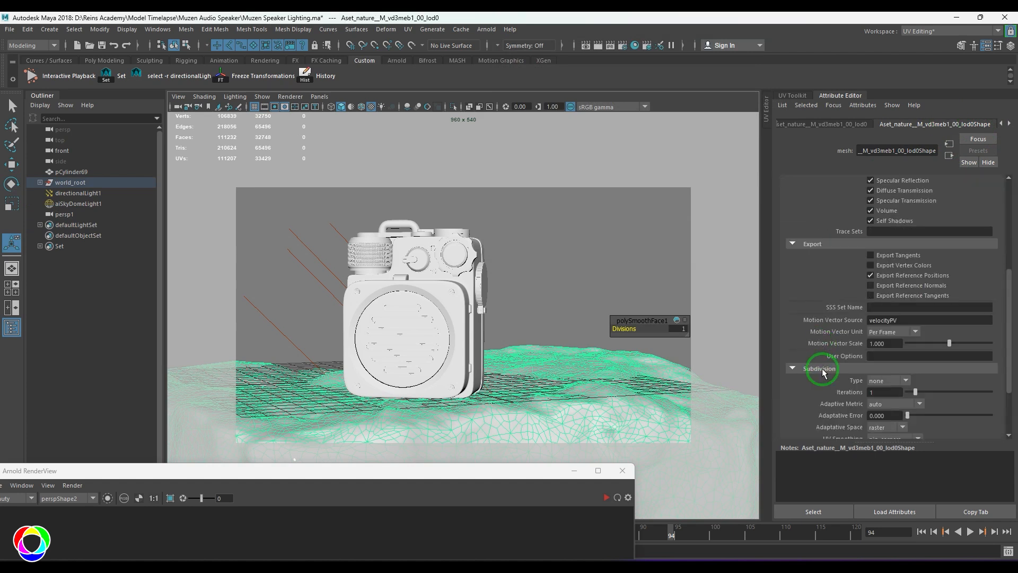
scroll(827, 350, down, 2)
click(888, 300)
click(879, 321)
click(885, 311)
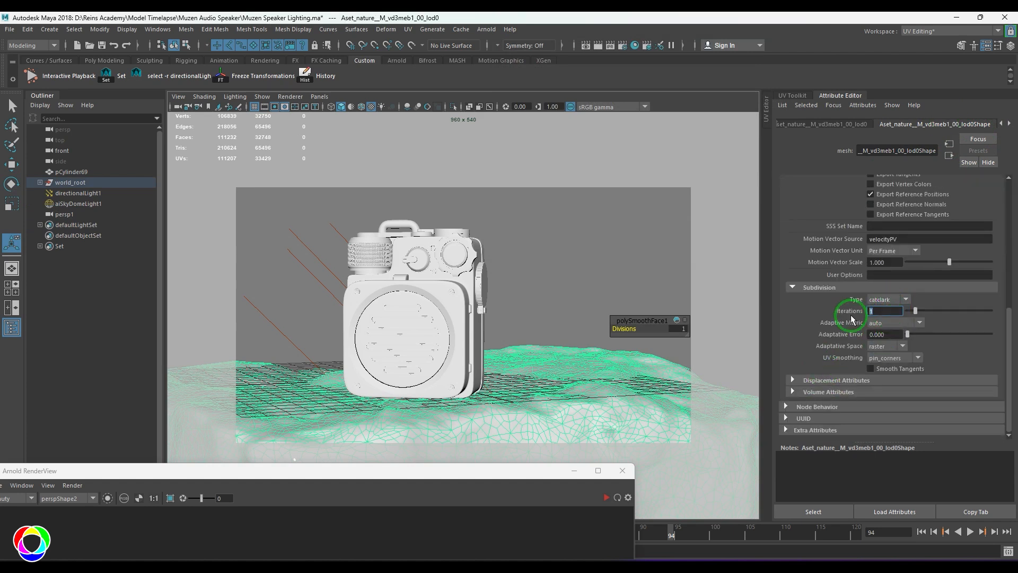
- Enable Auto Bump in the rock's Arnold displacement attributes and render the camera view
click(837, 379)
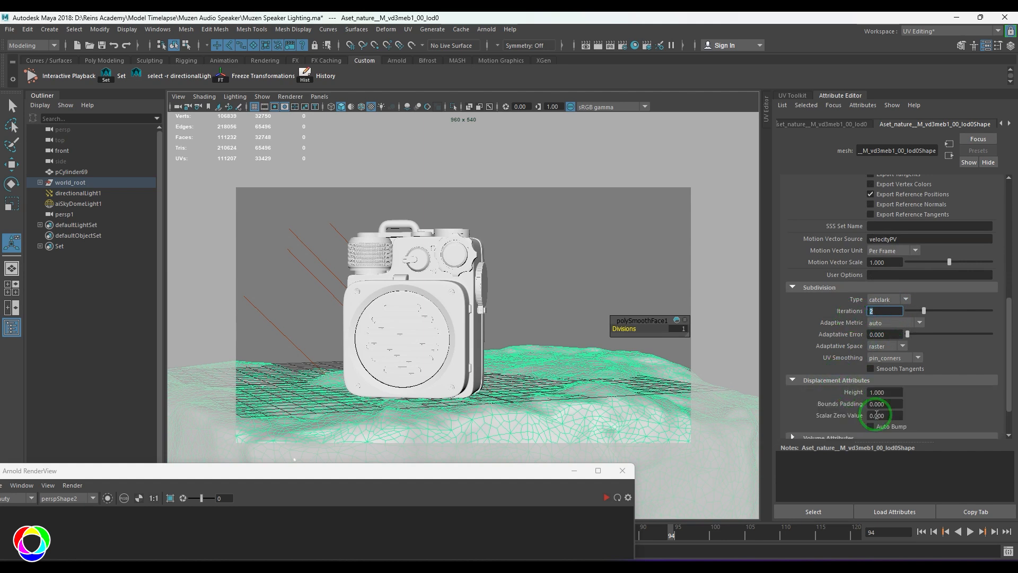
drag(465, 473, 524, 108)
click(663, 131)
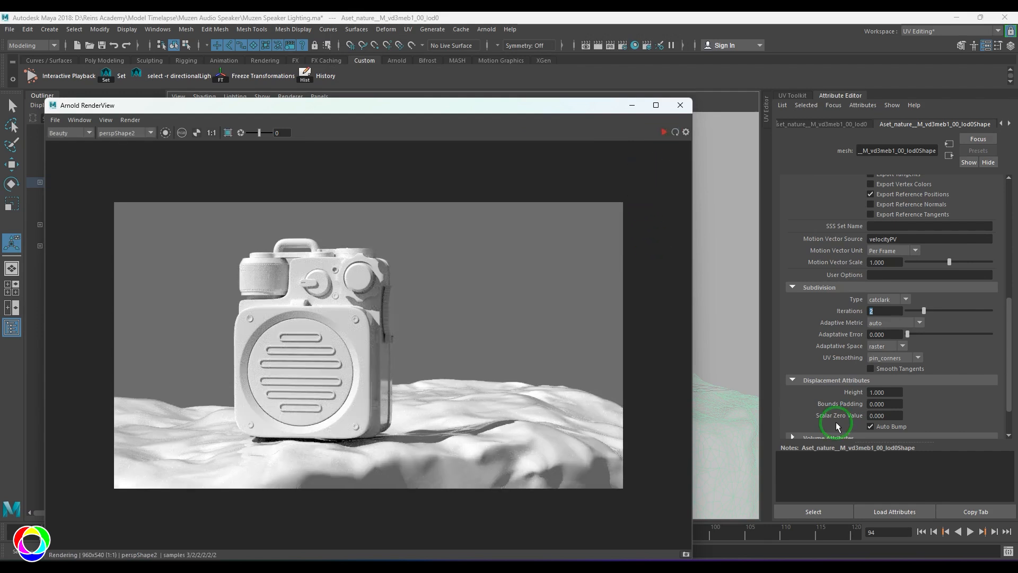
- Set the rock's Arnold subdivision iterations to 1
click(884, 311)
text(1)
key(Return)
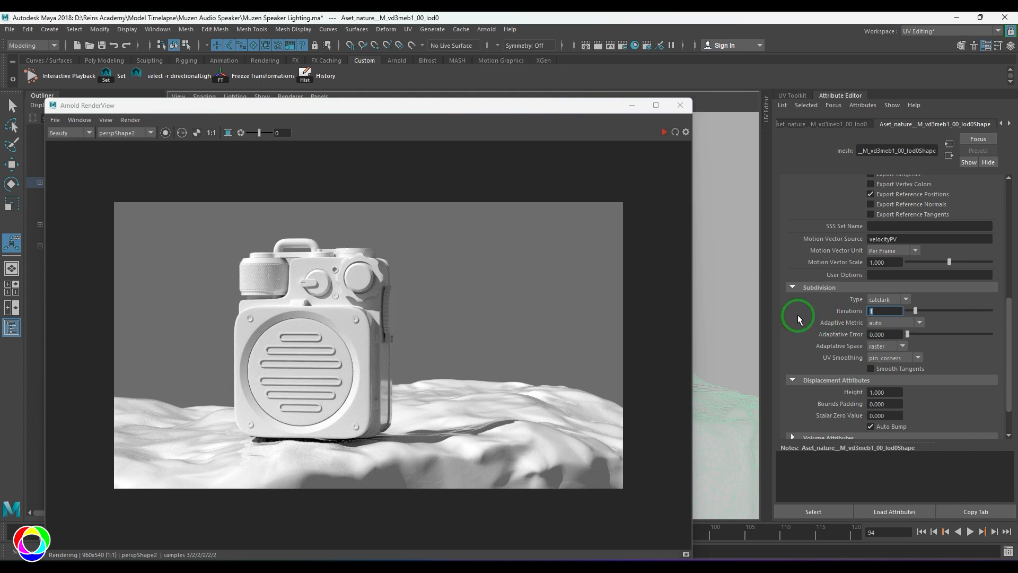
- Set the rock's polySmoothFace divisions to 0 and stop the running render
drag(574, 106, 398, 290)
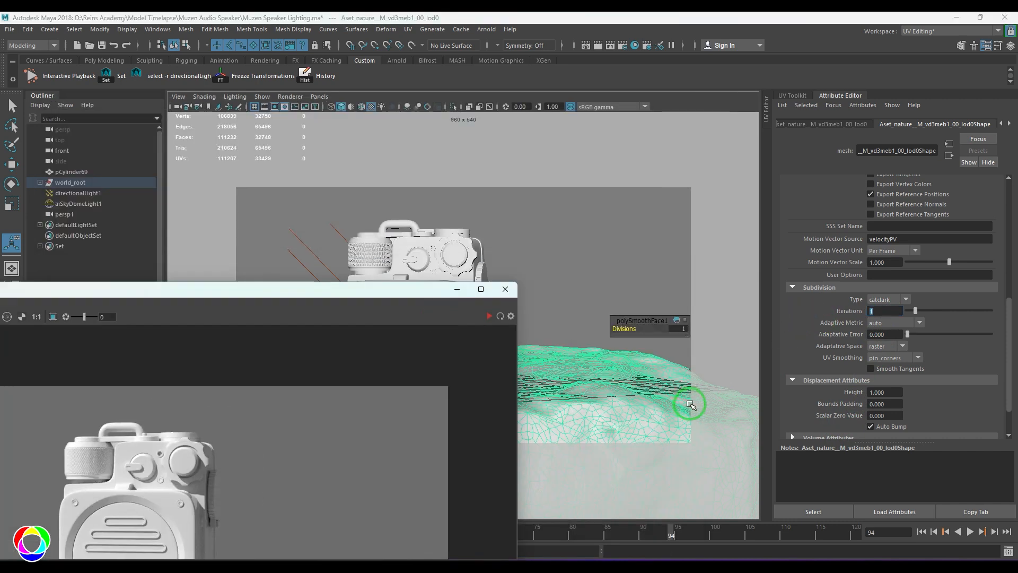
click(678, 329)
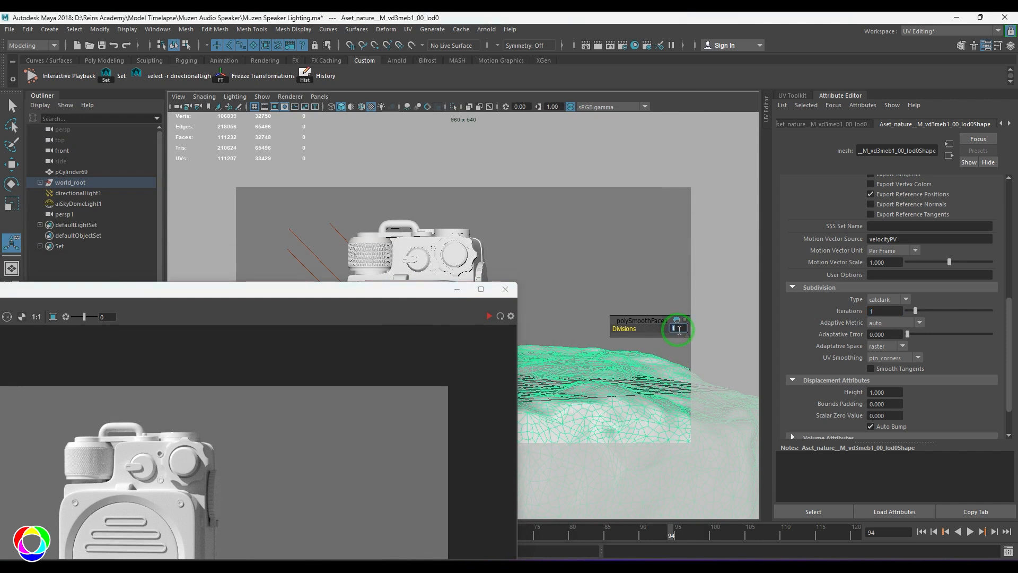
drag(365, 289, 695, 53)
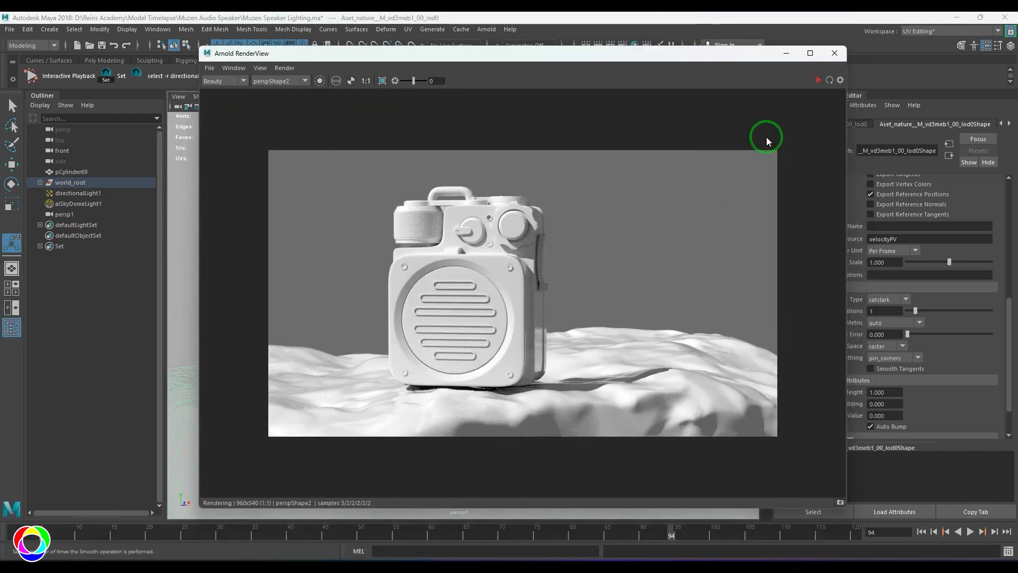
click(820, 81)
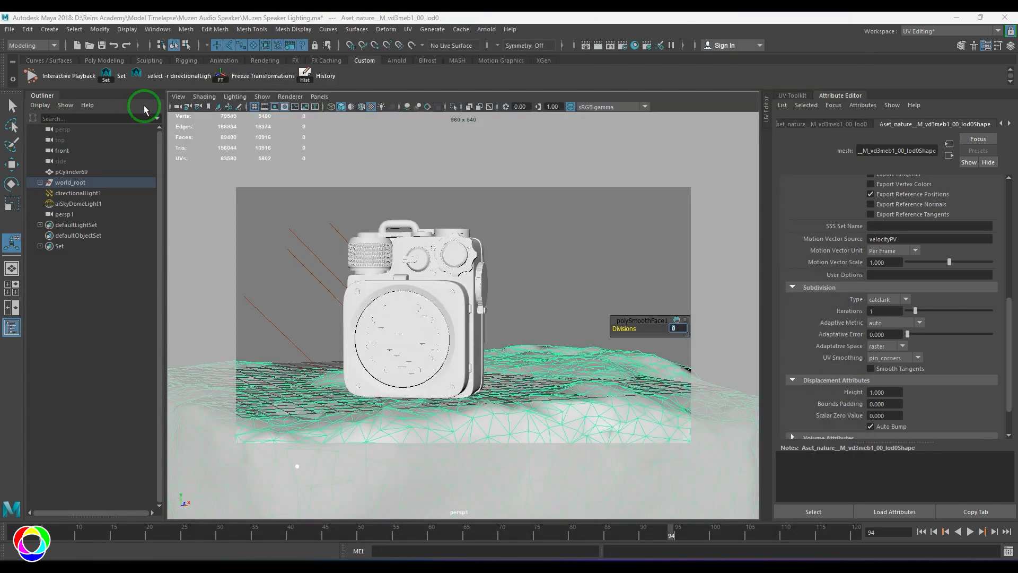
- Select the persp1 render camera and unlock all its transform channels
click(177, 107)
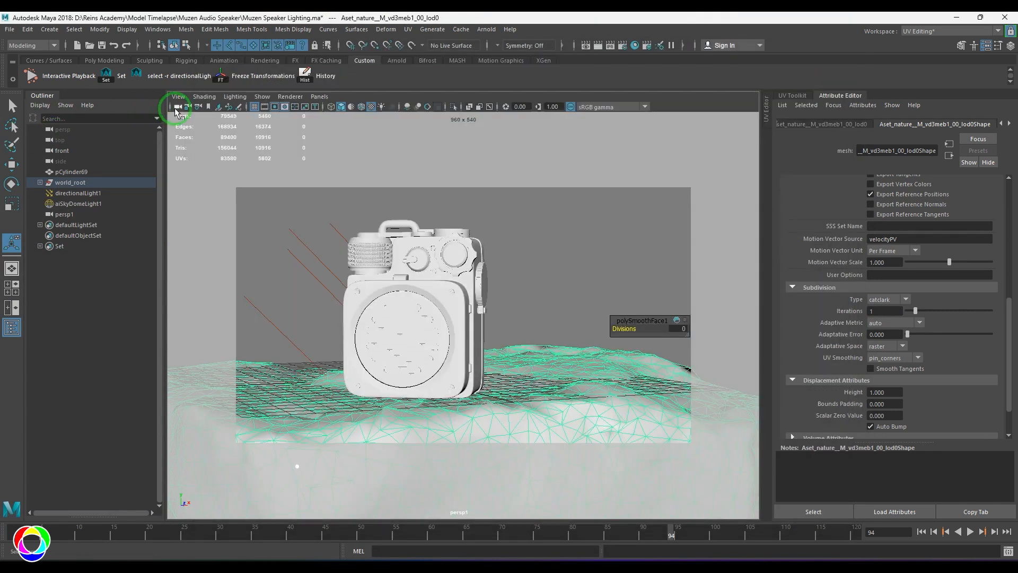
click(997, 47)
drag(742, 311, 743, 397)
right_click(738, 342)
click(779, 268)
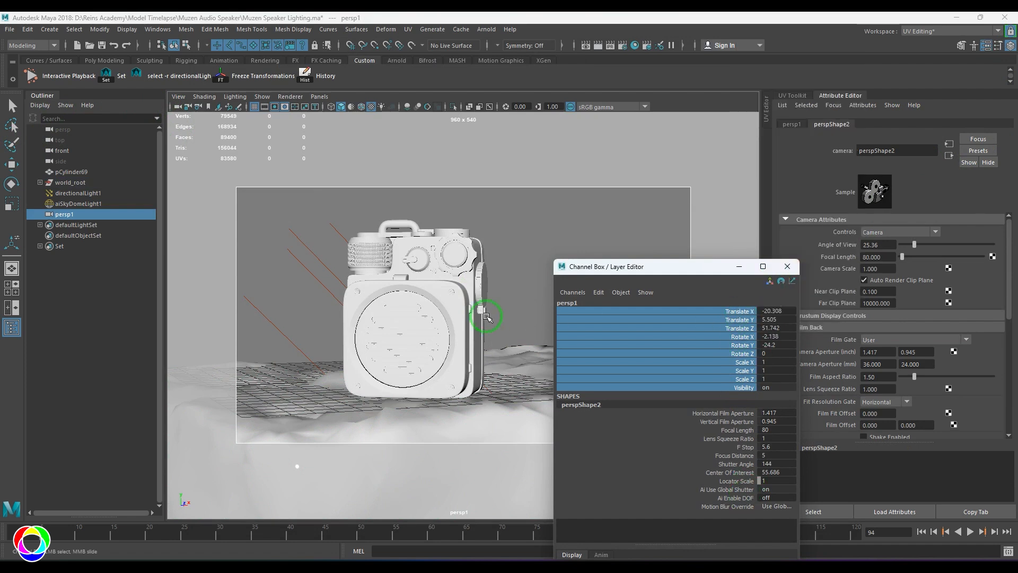
drag(681, 268, 933, 203)
- Reframe the persp1 camera at a low angle, rotated about 6.3 in X and -21 in Y, and lock its transform channels
alt+drag(484, 317, 513, 358)
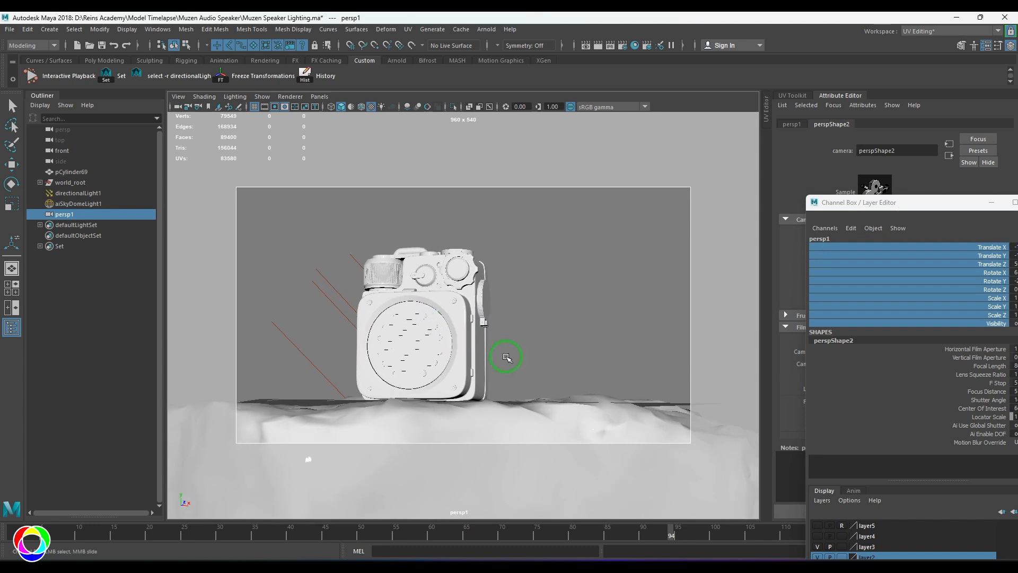
drag(893, 204, 737, 186)
right_click(834, 237)
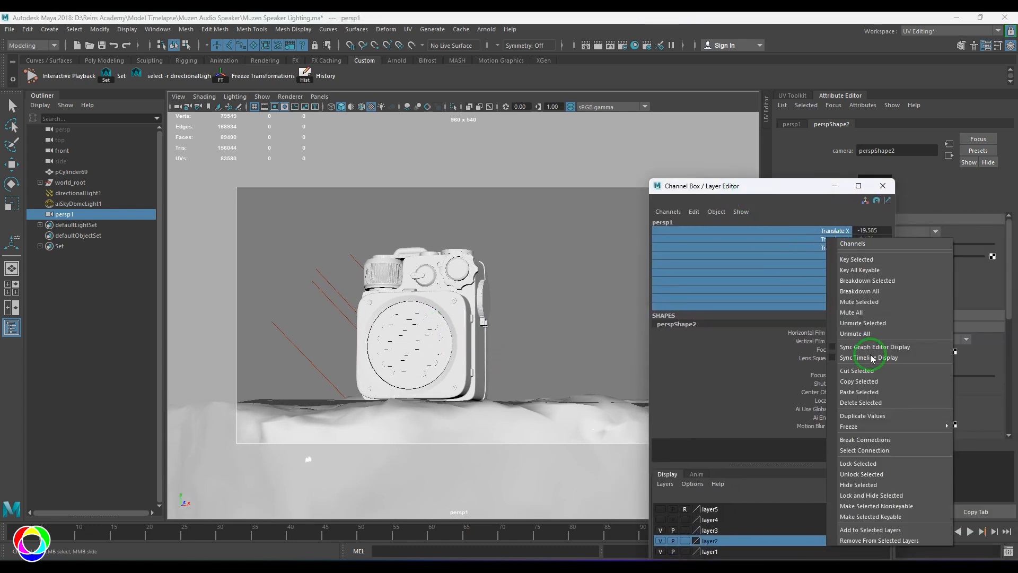
click(884, 443)
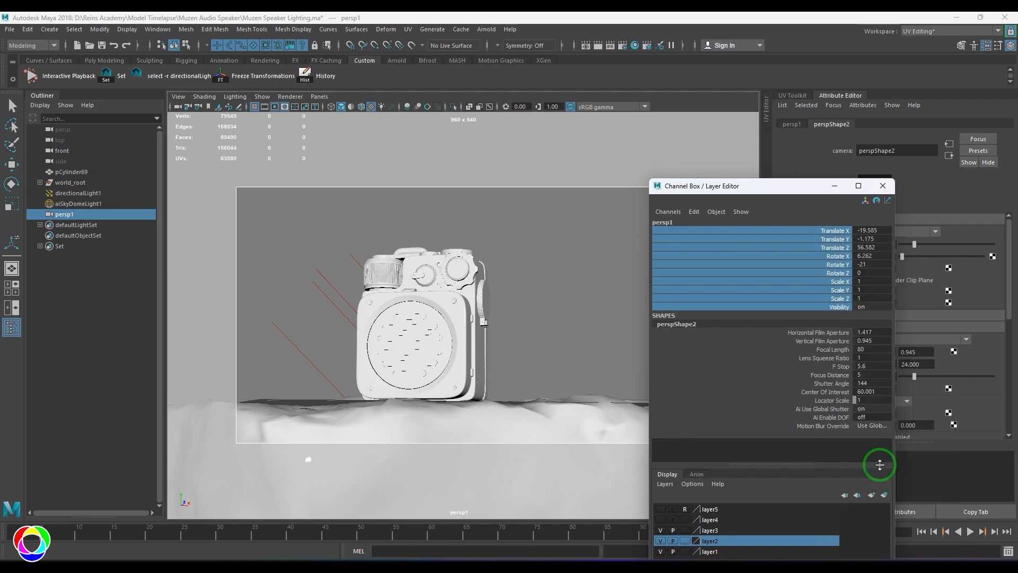
click(882, 186)
- Rename the rock's assigned aiStandardSurface material to rock_shader
click(619, 412)
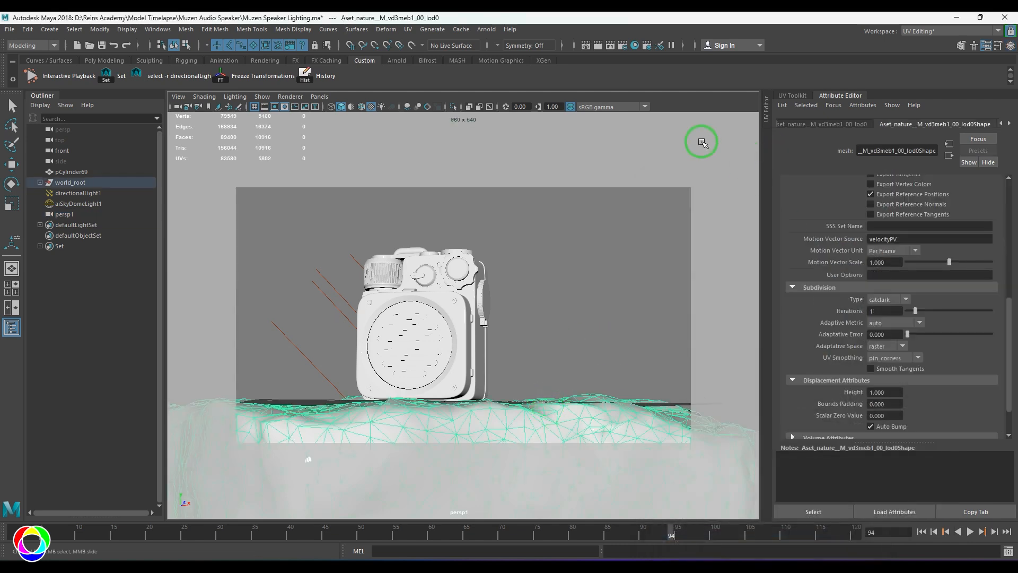
click(492, 408)
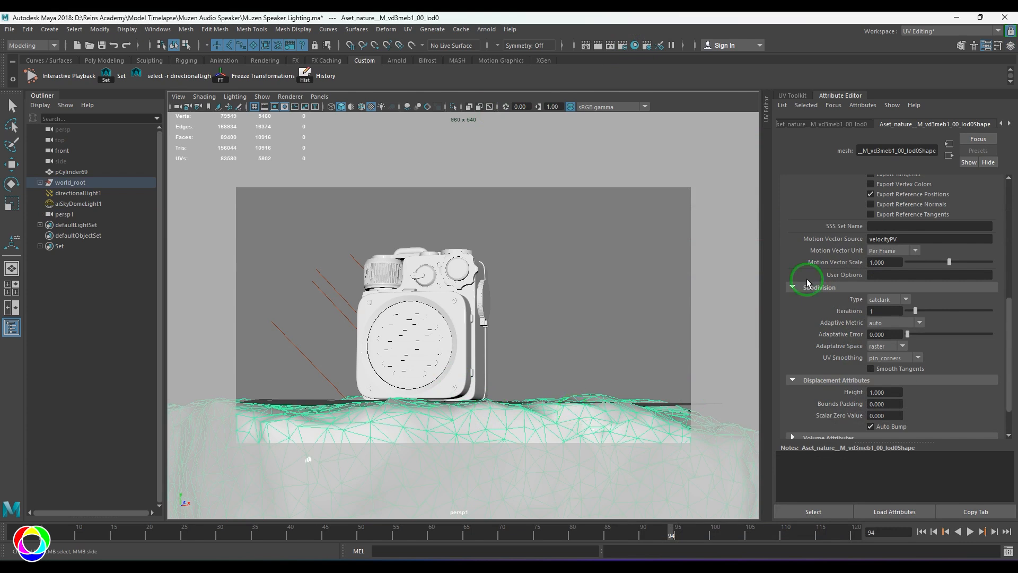
click(1009, 123)
click(1009, 123)
click(1009, 123)
click(967, 124)
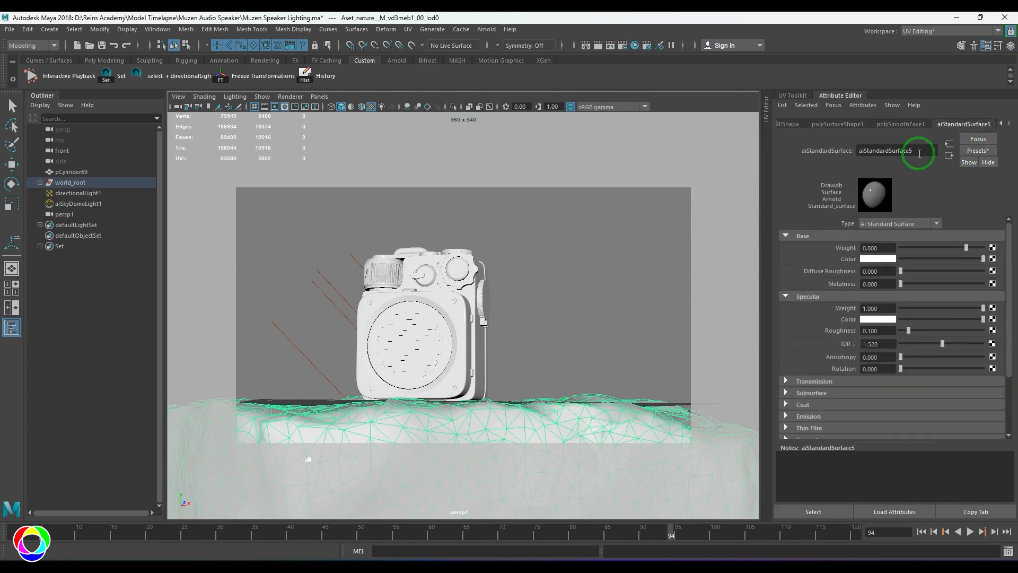
double_click(919, 153)
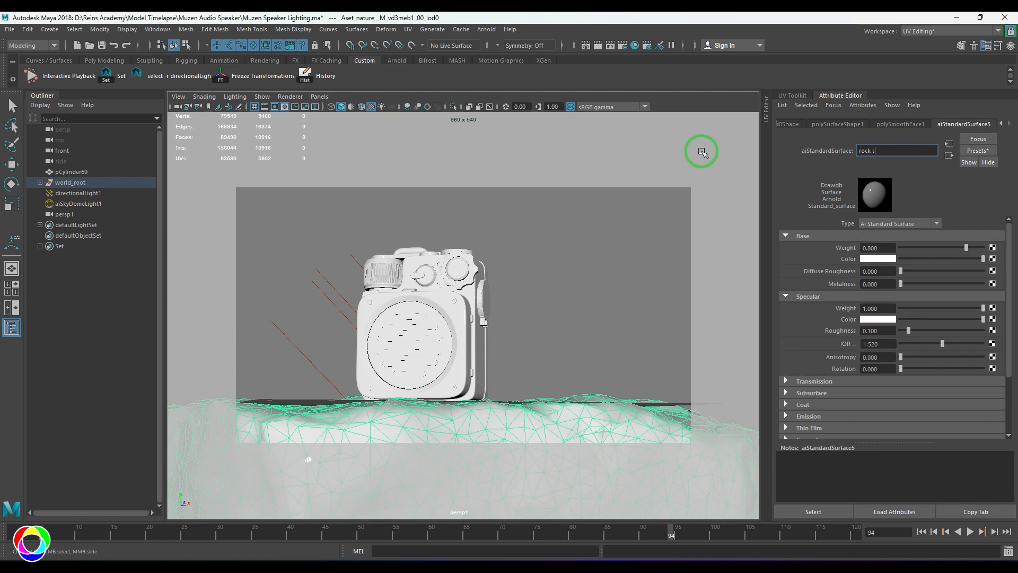
key(Return)
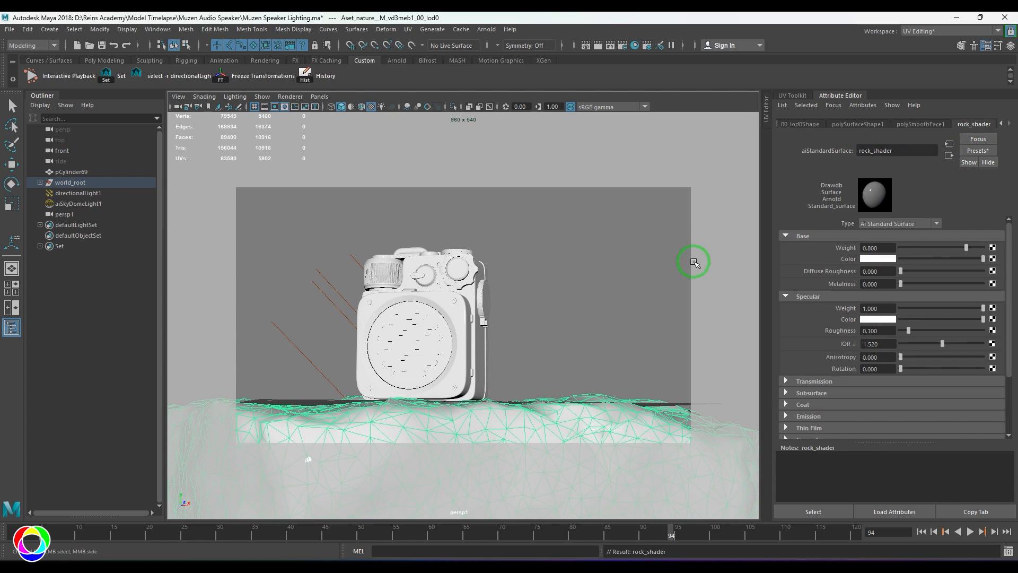
- Graph the rock material's shading network in the Hypershade
click(635, 45)
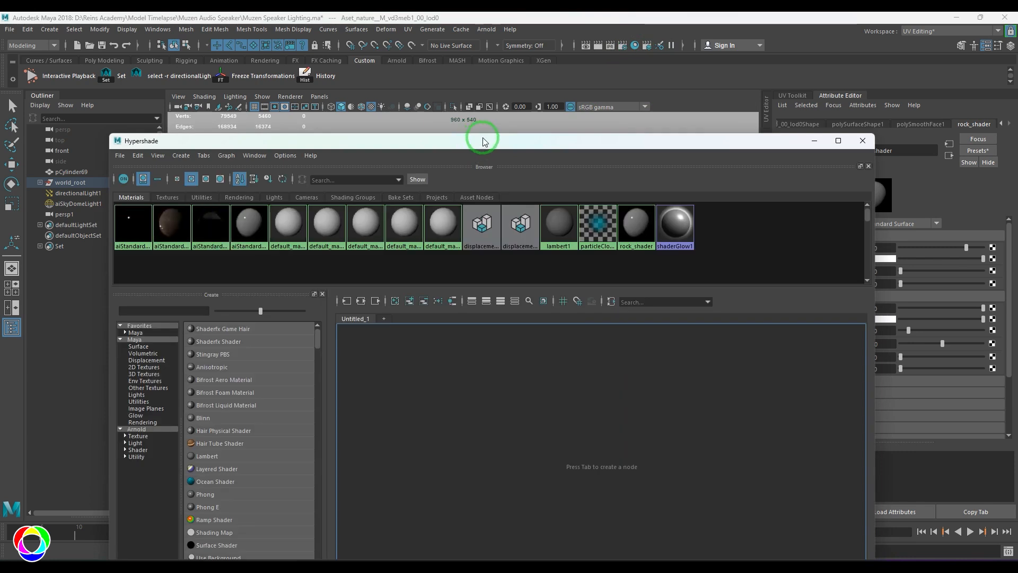
drag(484, 141, 501, 28)
click(442, 189)
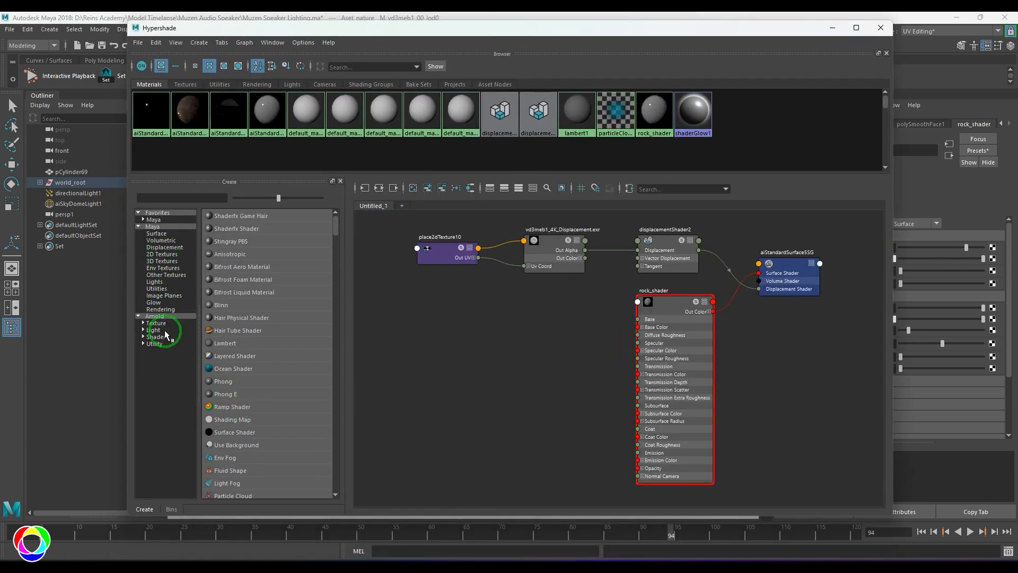
- Add a File texture node to the rock network and load vd3meb1_4K_Albedo.jpg into it
click(158, 253)
click(220, 255)
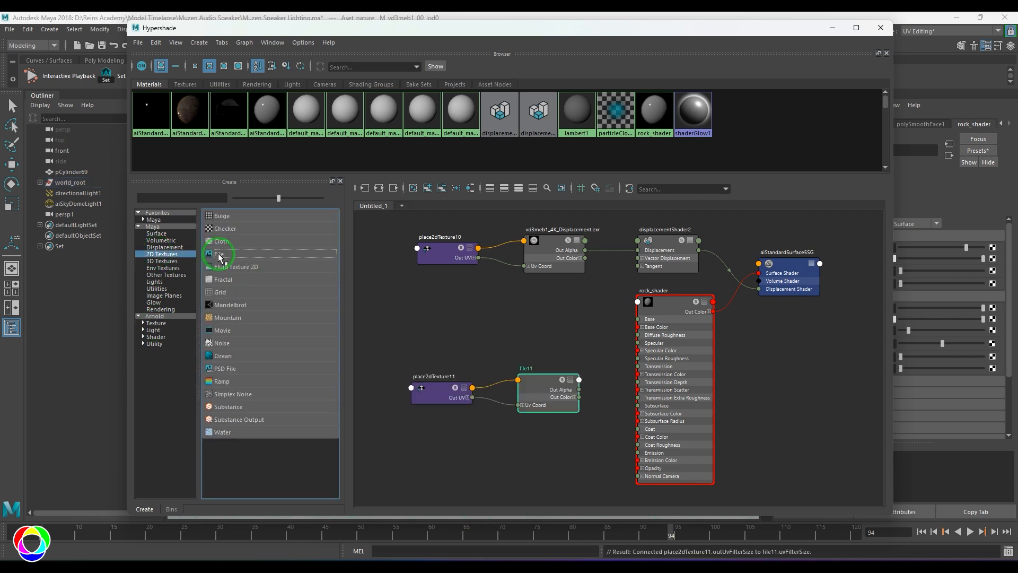
drag(391, 314, 552, 426)
drag(546, 390, 487, 382)
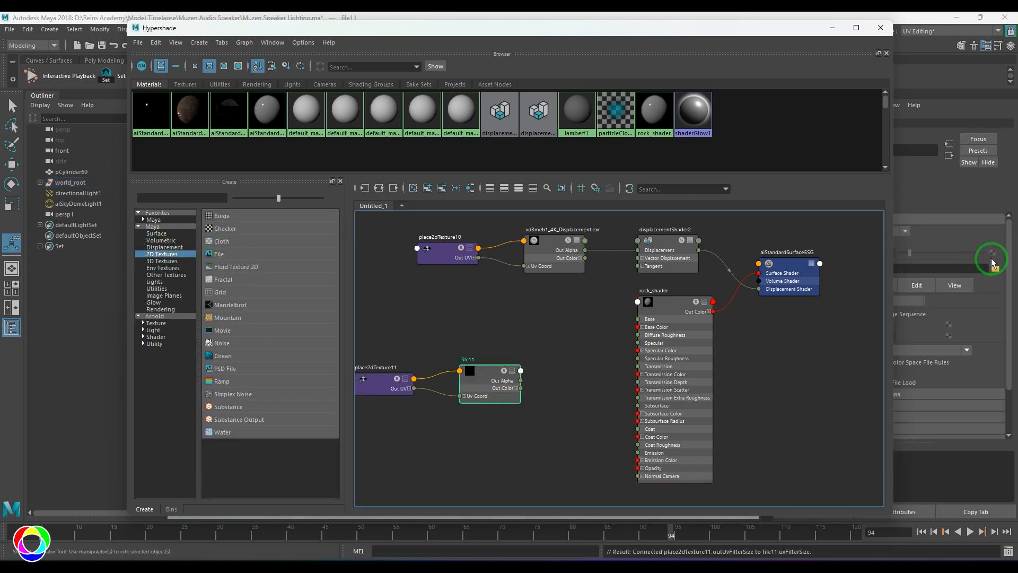
click(995, 268)
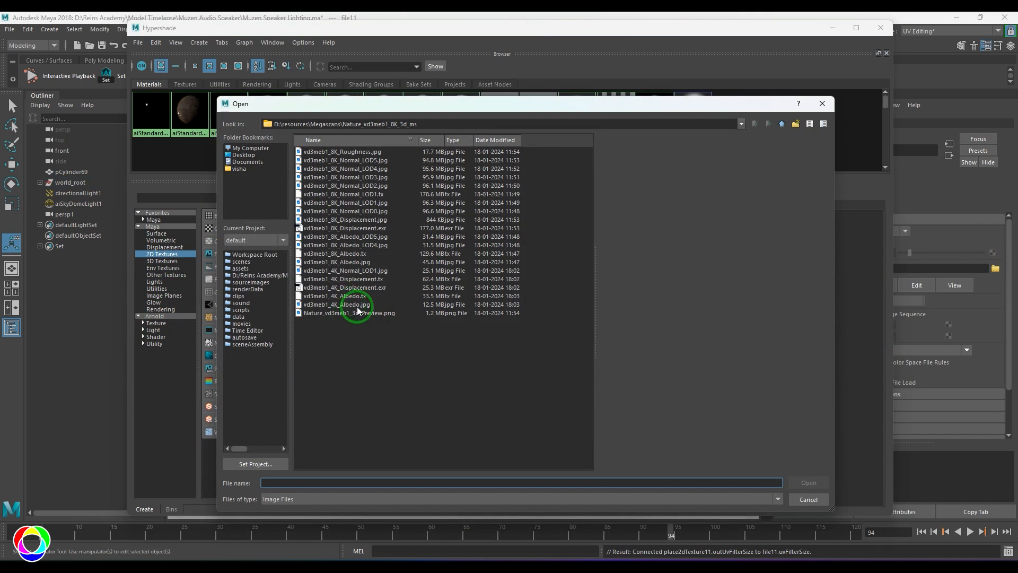
click(349, 303)
click(808, 482)
drag(447, 381, 391, 392)
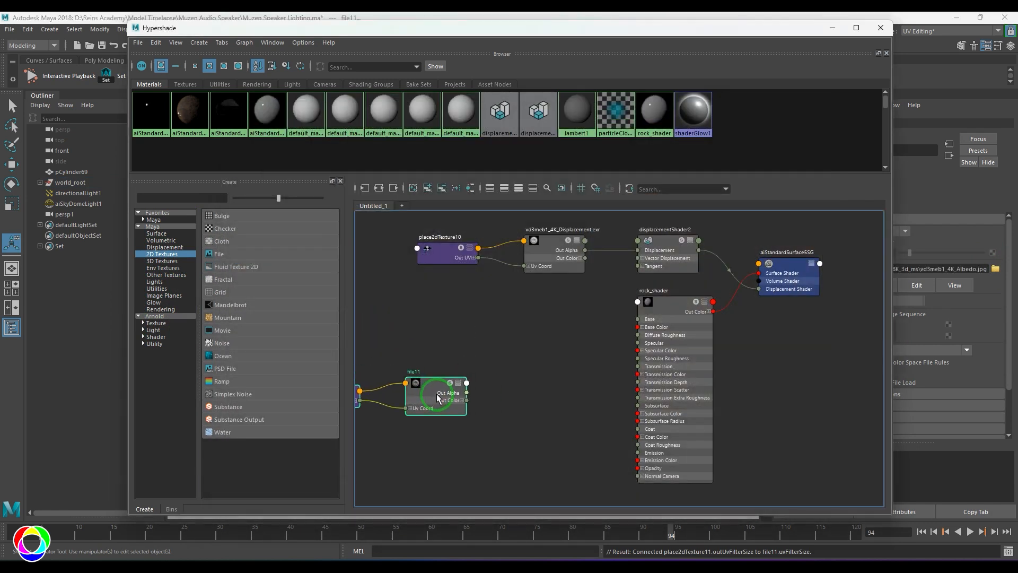
- Add an aiColorCorrect node between the albedo texture and rock_shader
click(504, 356)
key(Tab)
text(colo)
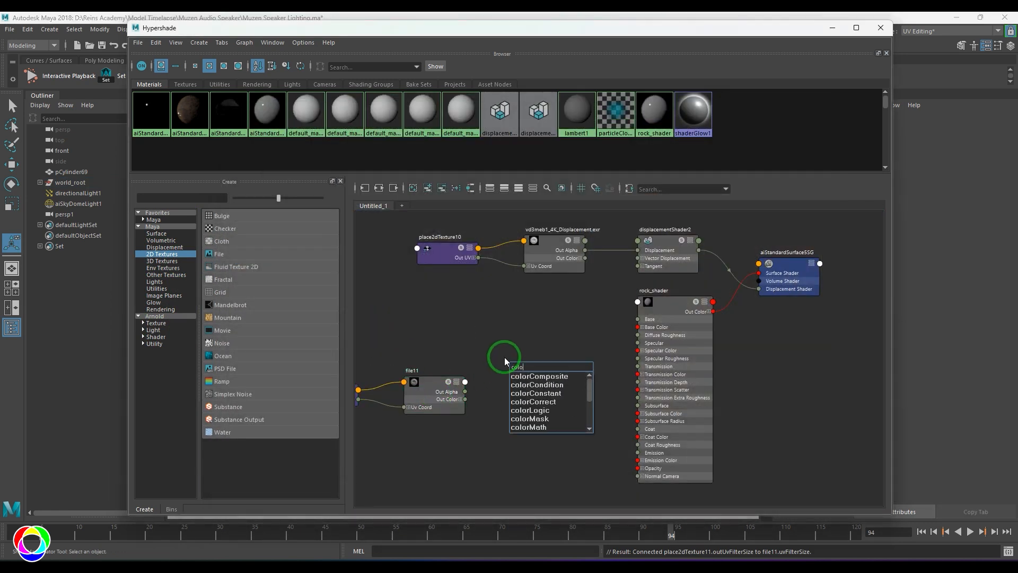
text(rcr)
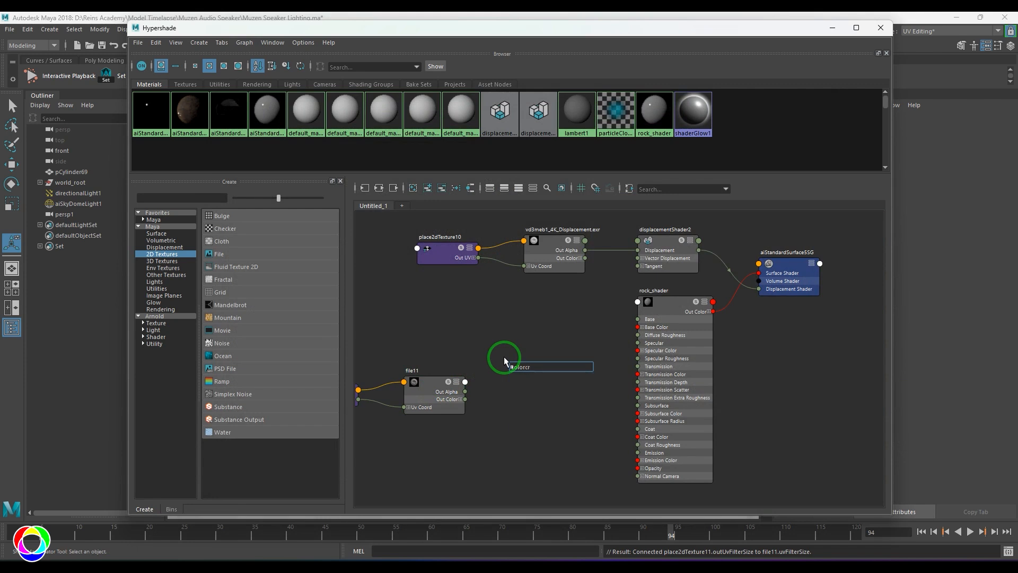
key(BackSpace)
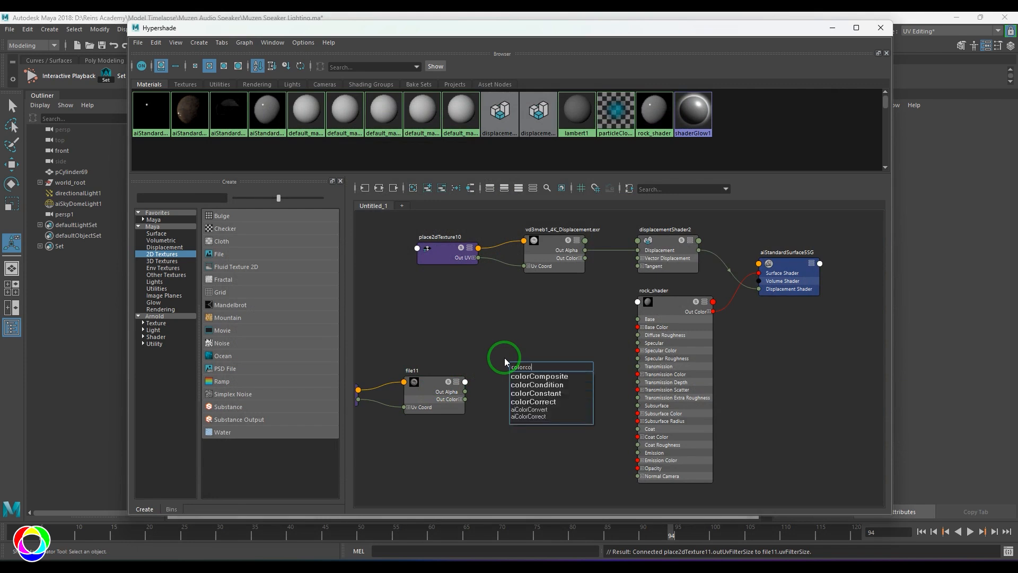
click(530, 416)
drag(721, 27, 579, 42)
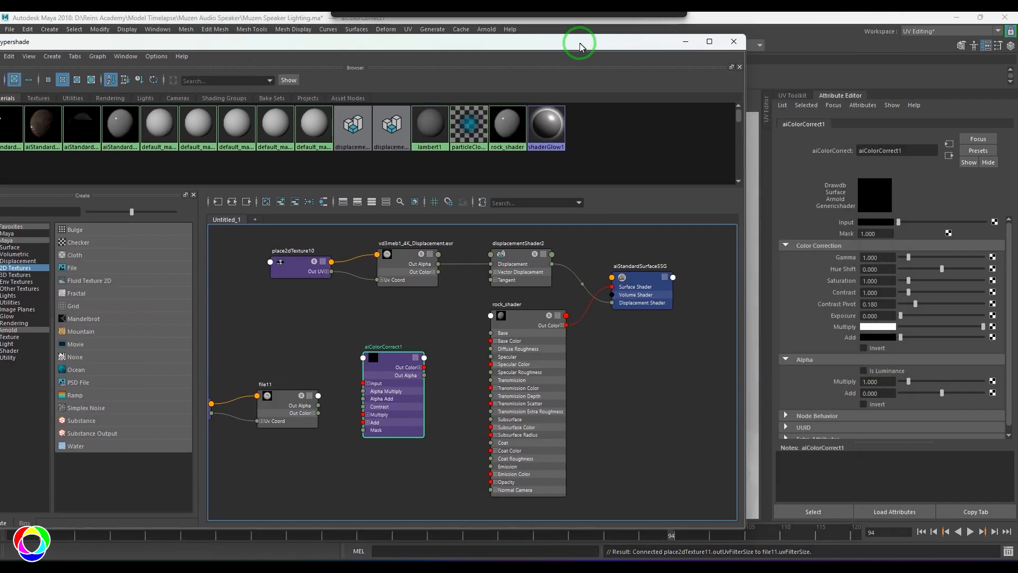
- Connect the albedo texture's color to the aiColorCorrect input, and its Out Color to rock_shader's Base Color
middle_drag(831, 212, 833, 223)
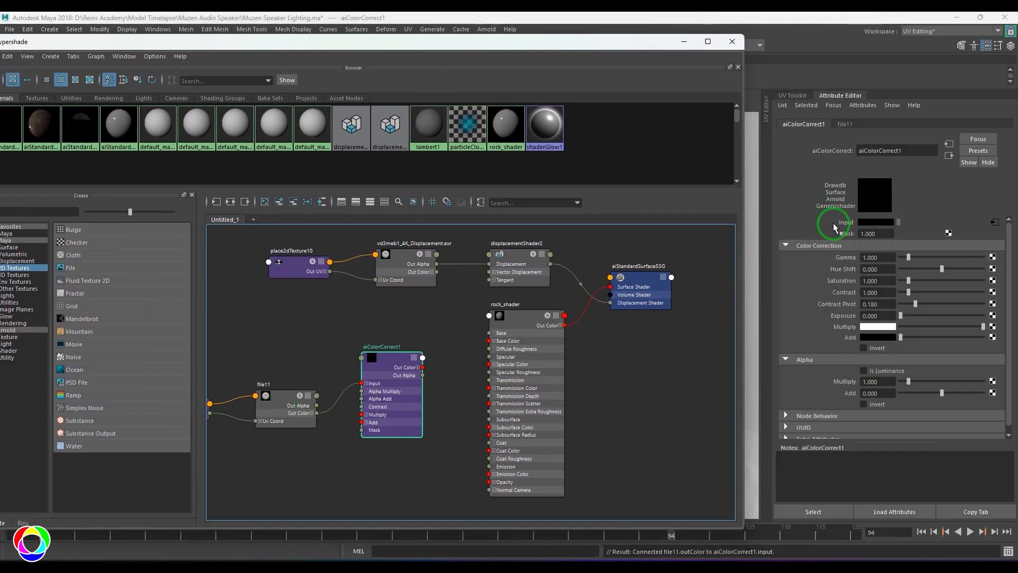
click(288, 416)
click(390, 369)
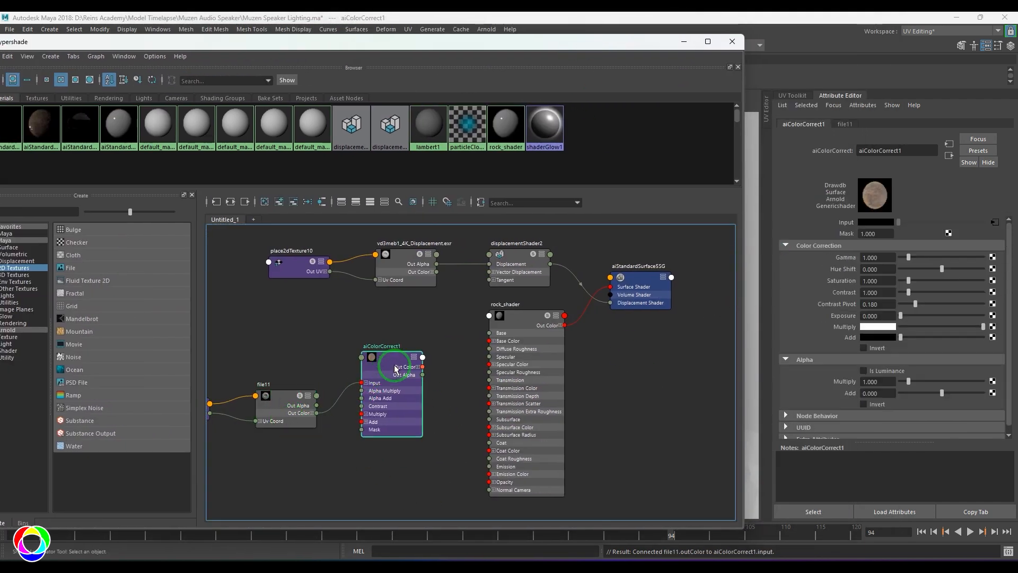
scroll(413, 356, up, 3)
drag(426, 370, 522, 336)
click(371, 360)
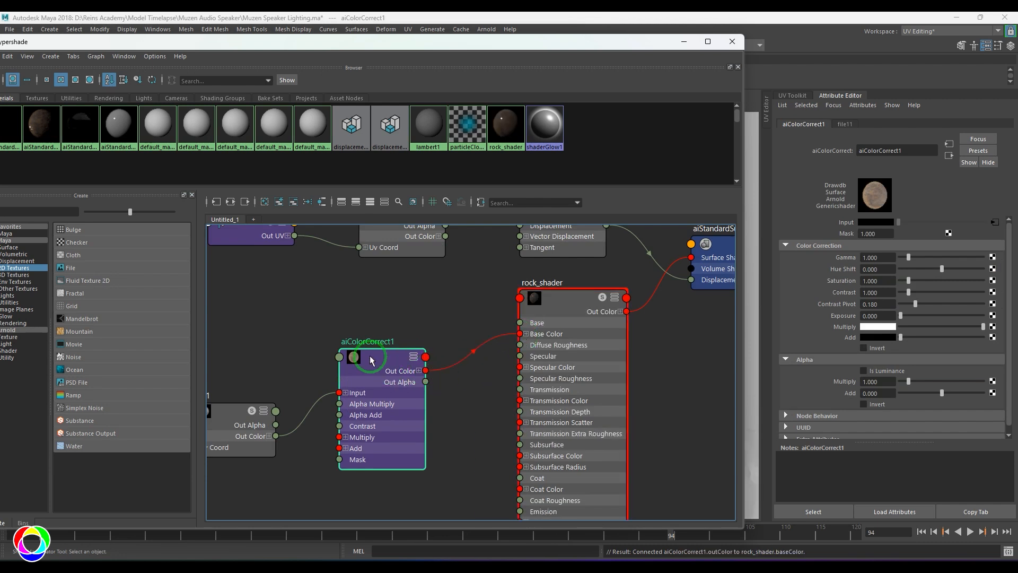
- Minimize the Hypershade and start an Arnold render of the camera view with the textured rock
click(683, 42)
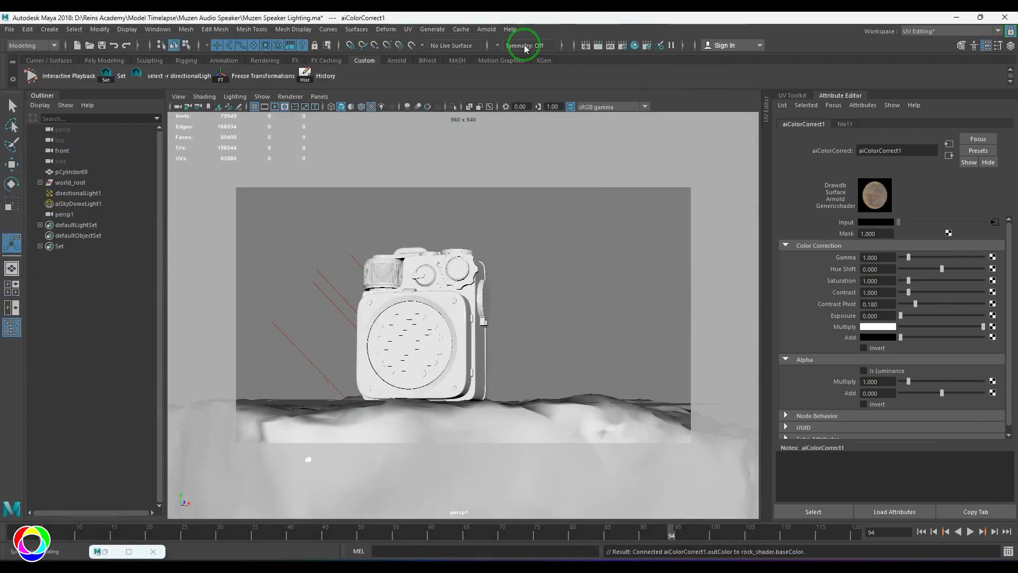
click(484, 30)
click(530, 57)
click(482, 266)
click(819, 80)
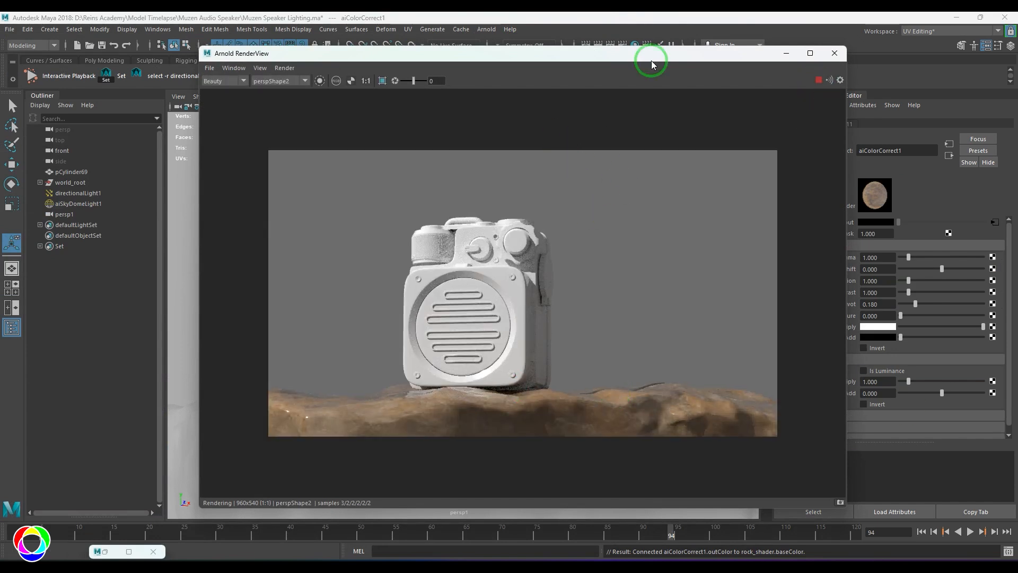
- Set the aiColorCorrect node's saturation to 0.5 and stop the live render
drag(652, 54, 481, 74)
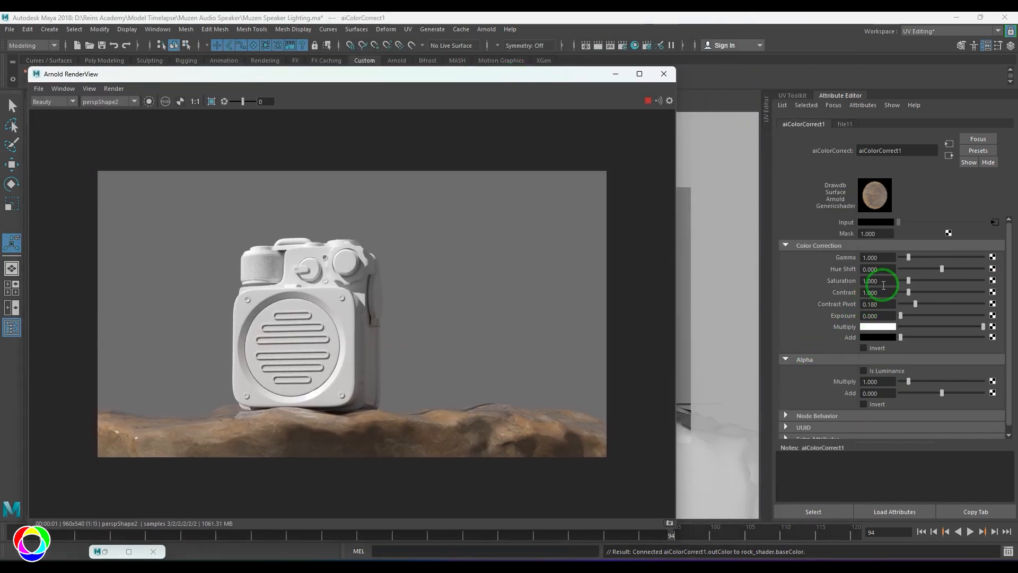
drag(884, 285, 813, 289)
text(0.5)
key(Return)
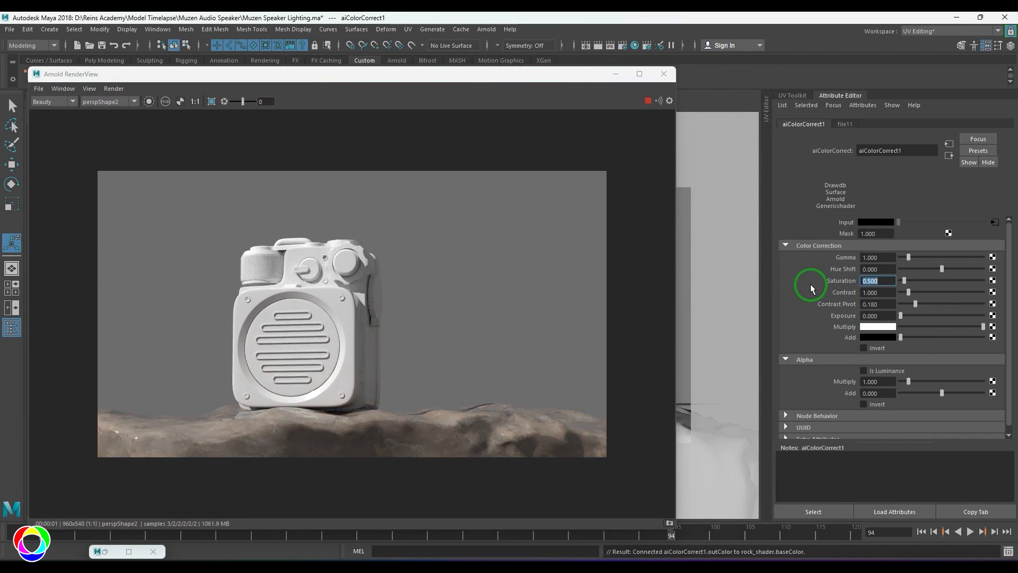
click(648, 101)
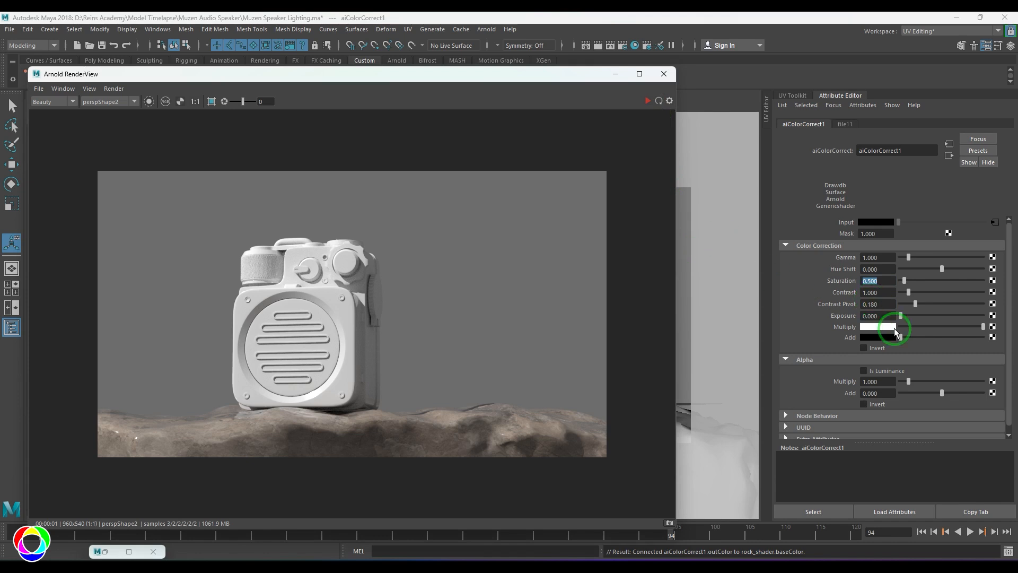
- Restore the Hypershade and create a second File texture node, placing it below the albedo texture node
click(109, 557)
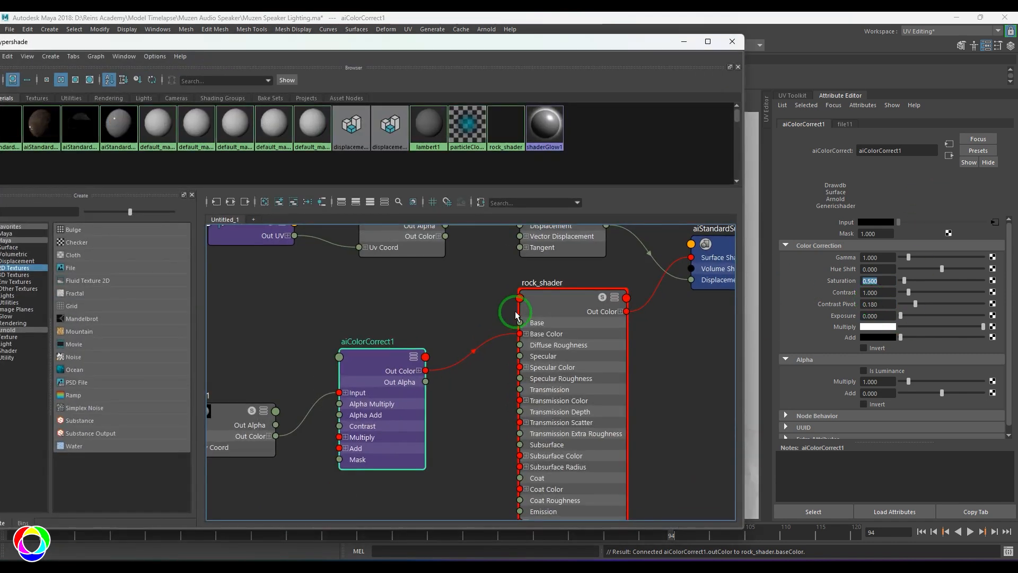
middle_drag(439, 463, 427, 432)
scroll(427, 432, up, 2)
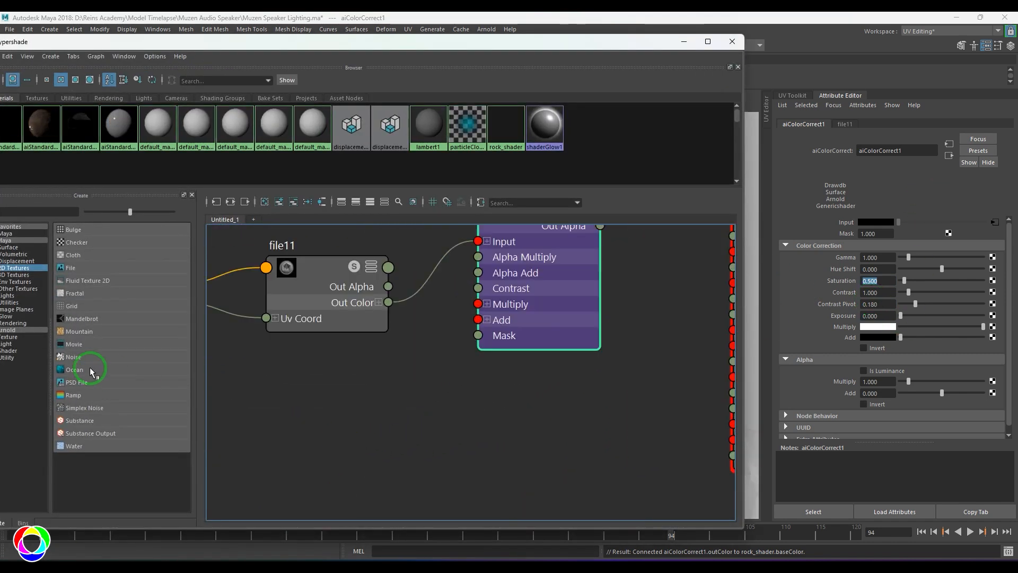
click(71, 268)
drag(548, 431, 456, 425)
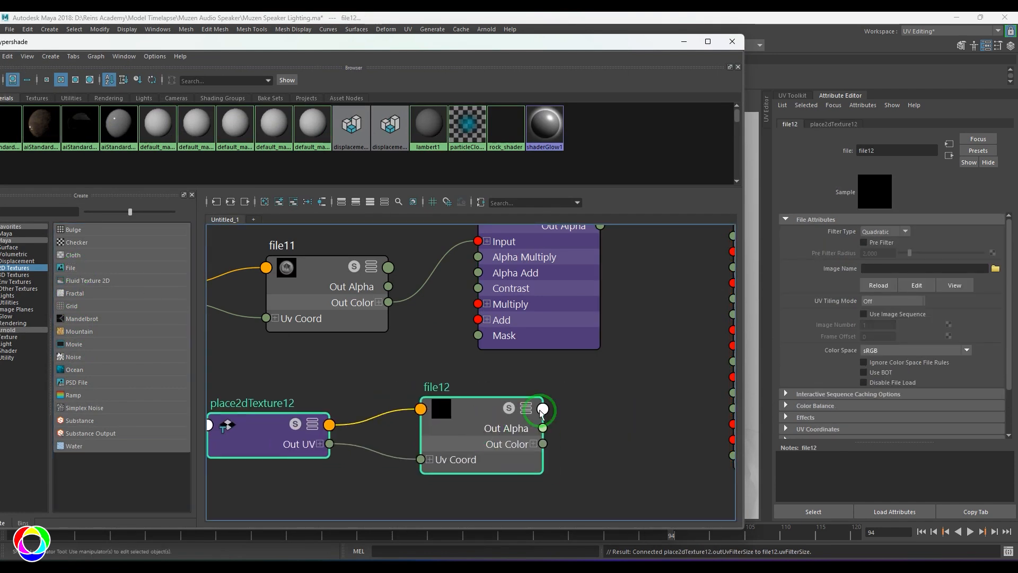
- Load vd3meb1_4K_Normal_LOD1.jpg as the image of the new File texture node
click(504, 424)
click(996, 268)
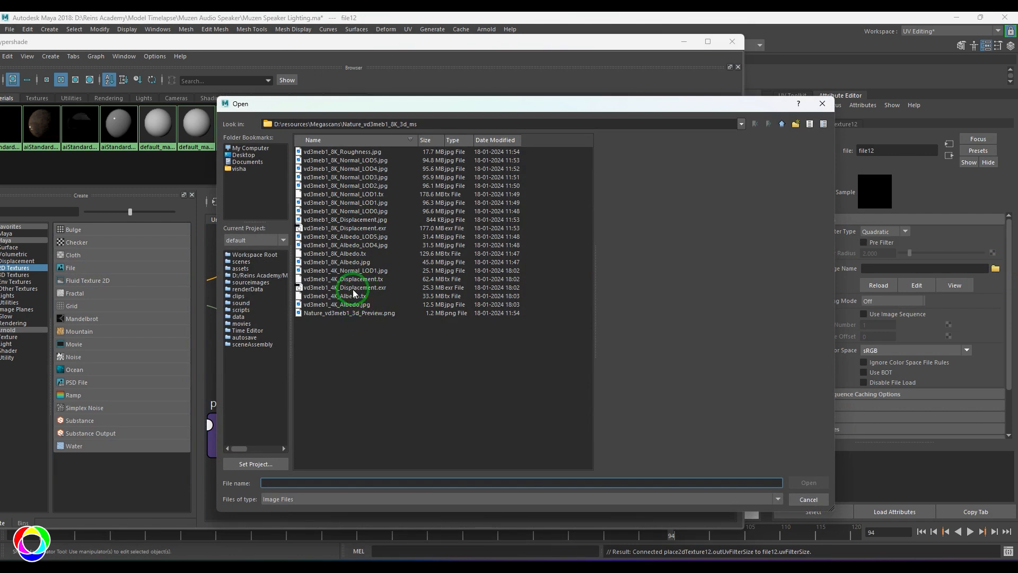
click(353, 271)
click(815, 482)
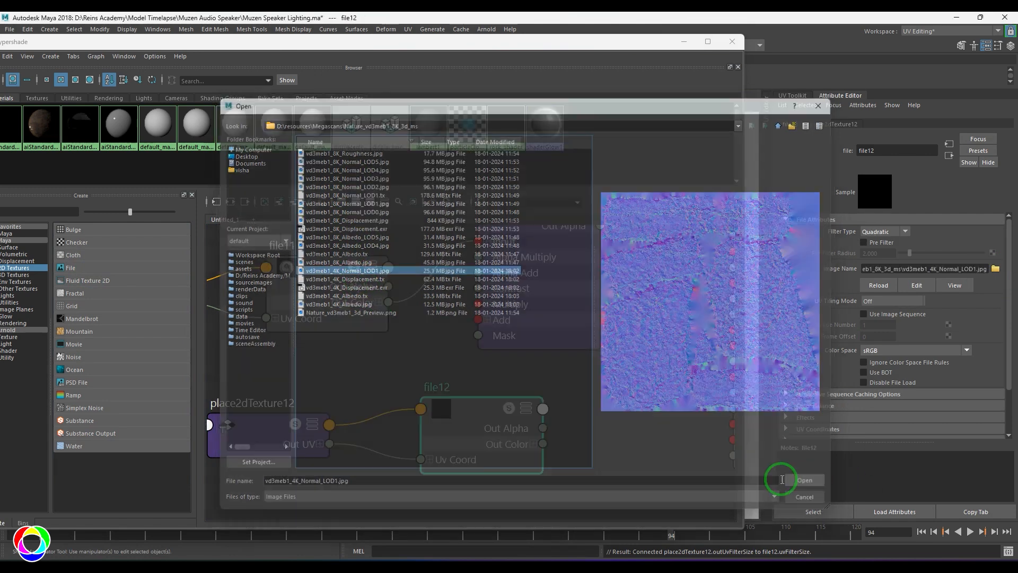
- Connect the normal-map File node to rock_shader's Bump Mapping in its Geometry attributes
scroll(484, 421, down, 3)
scroll(438, 375, up, 2)
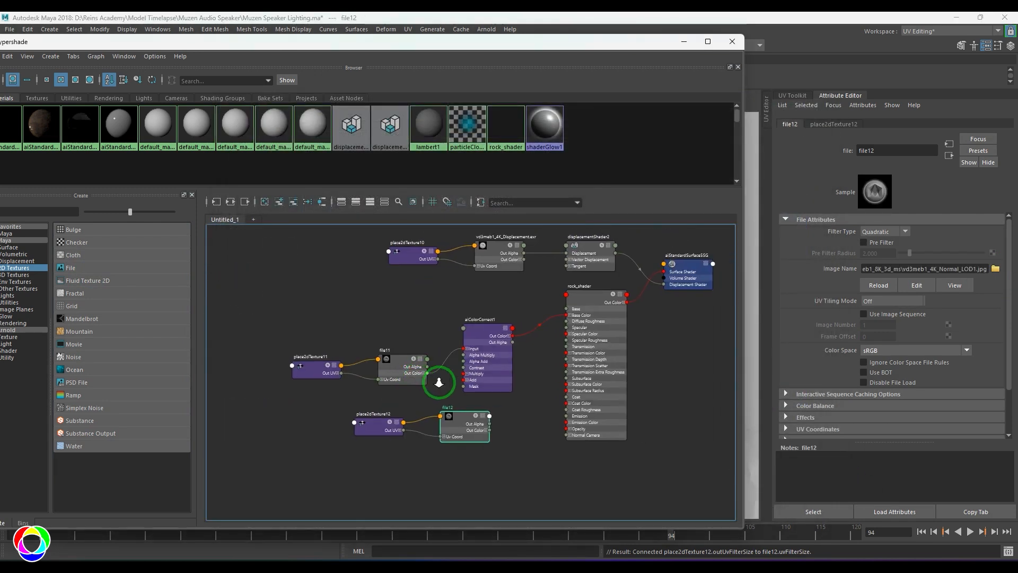
click(592, 275)
scroll(845, 391, down, 2)
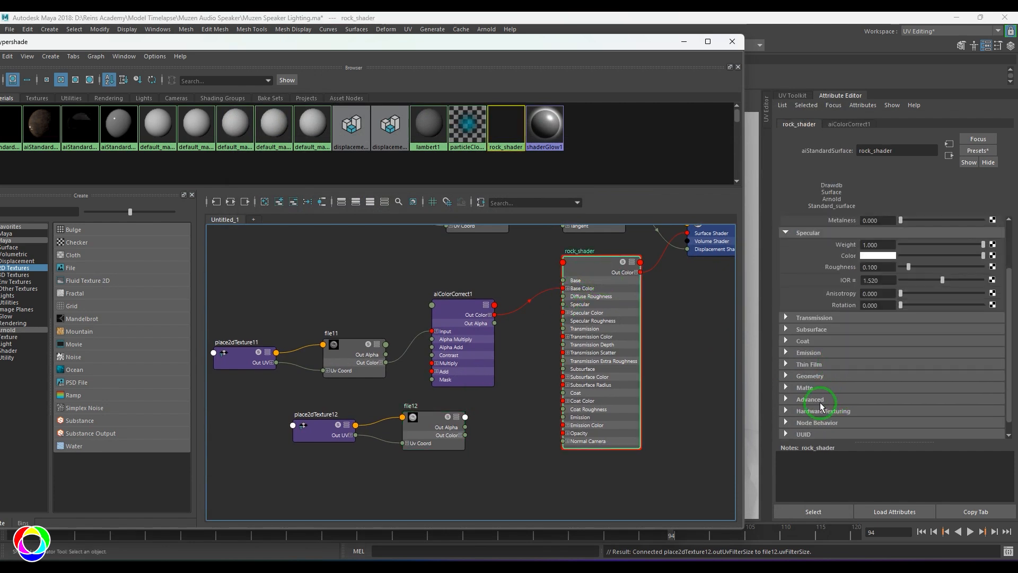
click(810, 376)
scroll(841, 404, down, 2)
middle_drag(419, 427, 820, 351)
- Set the bump2d node to use Tangent Space Normals and minimize the Hypershade
click(876, 256)
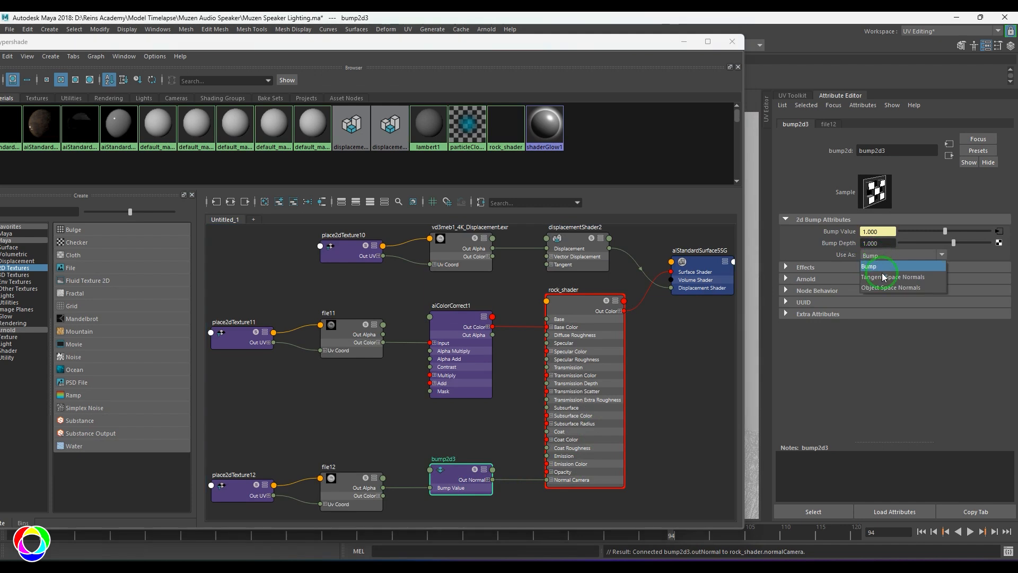
click(888, 279)
click(684, 41)
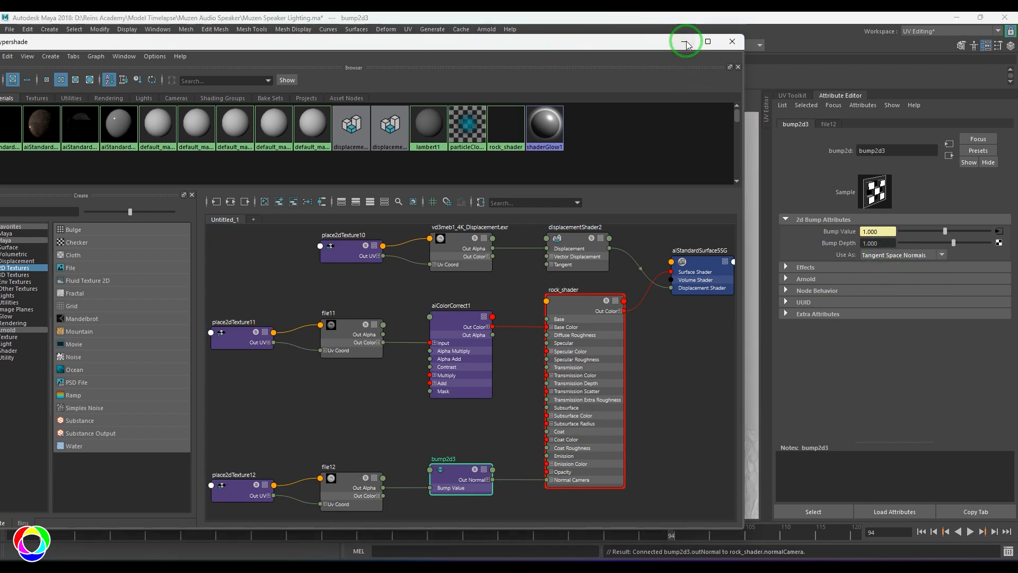
- Store a snapshot of the current render in the Arnold RenderView and start a new render
drag(568, 74, 637, 50)
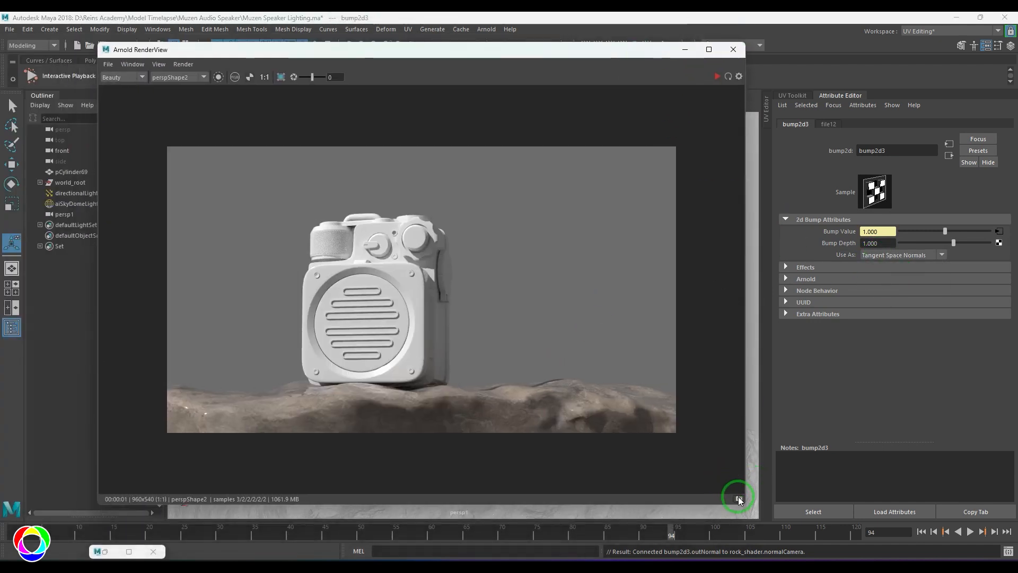
click(724, 498)
click(717, 77)
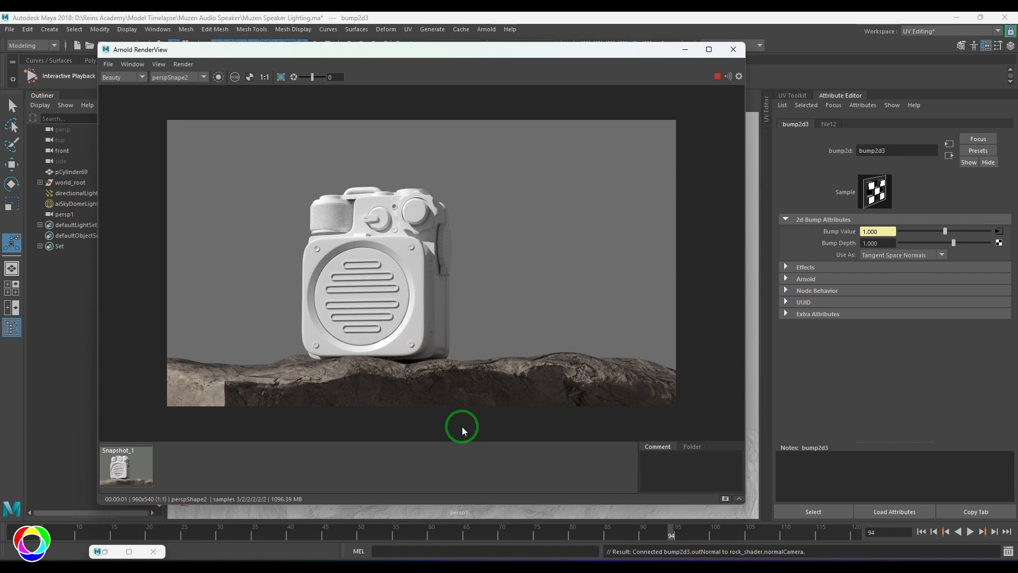
- Select the rock and rotate it under the speaker while viewing through the persp camera
click(489, 423)
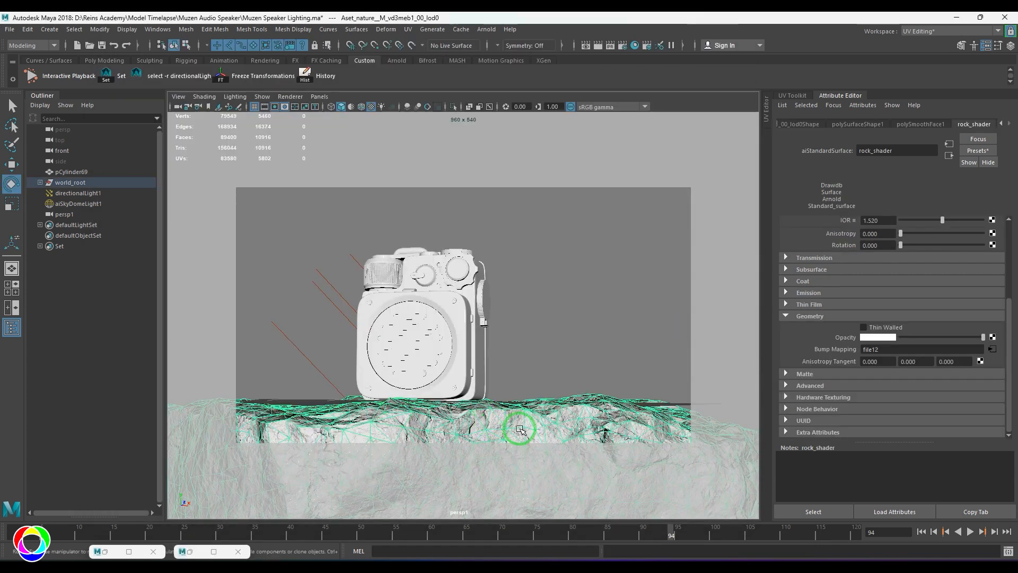
click(319, 97)
mouse_move(371, 108)
click(464, 105)
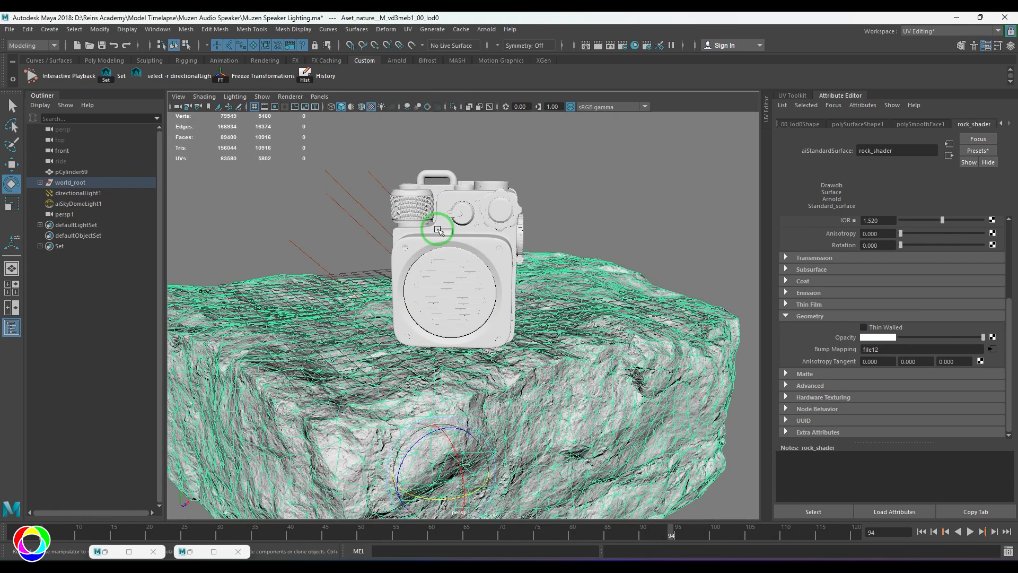
scroll(438, 229, down, 4)
drag(462, 444, 438, 460)
- Look through the persp1 render camera, restore the Arnold RenderView and render the rotated rock
click(319, 96)
mouse_move(371, 107)
click(440, 118)
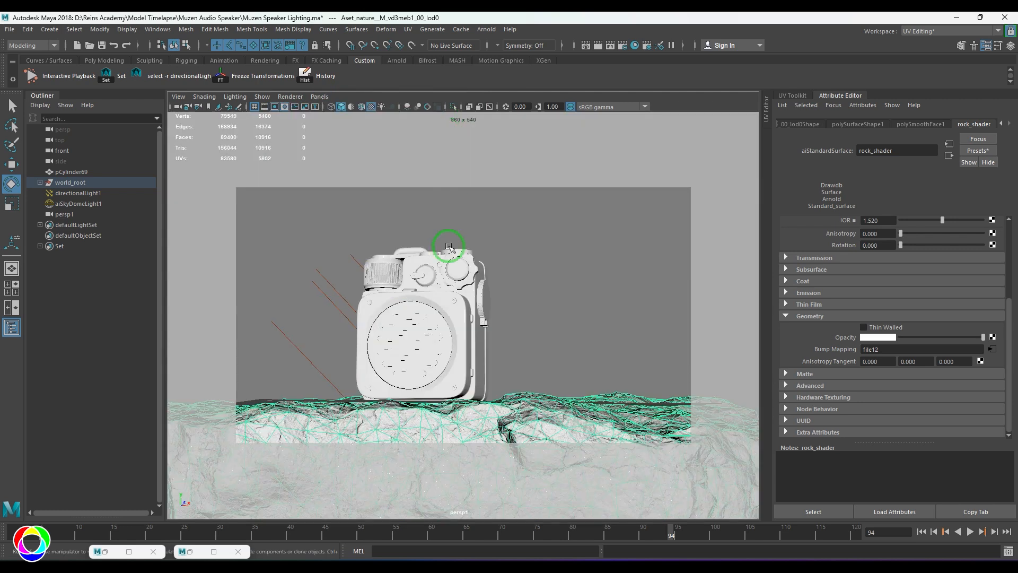
click(193, 551)
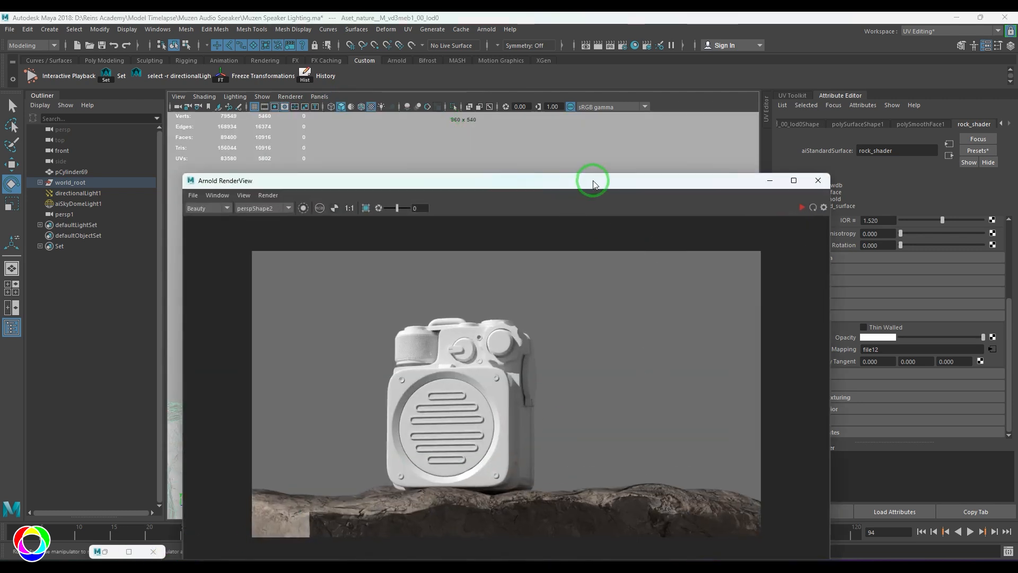
drag(591, 179, 597, 19)
click(809, 47)
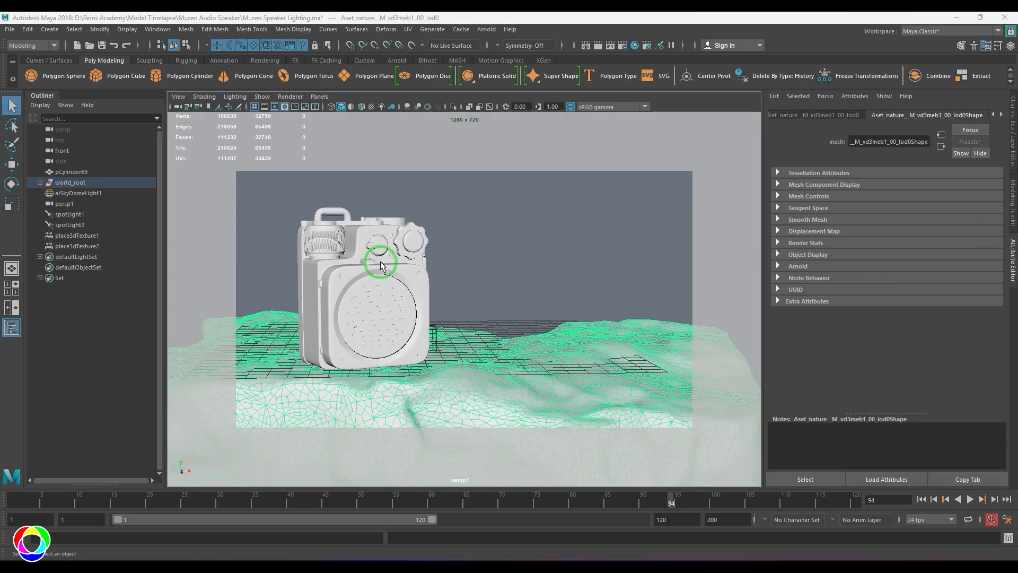
- Select the rock and open the aiColorCorrect node feeding rock_shader's base color, with its Contrast value selected
click(427, 275)
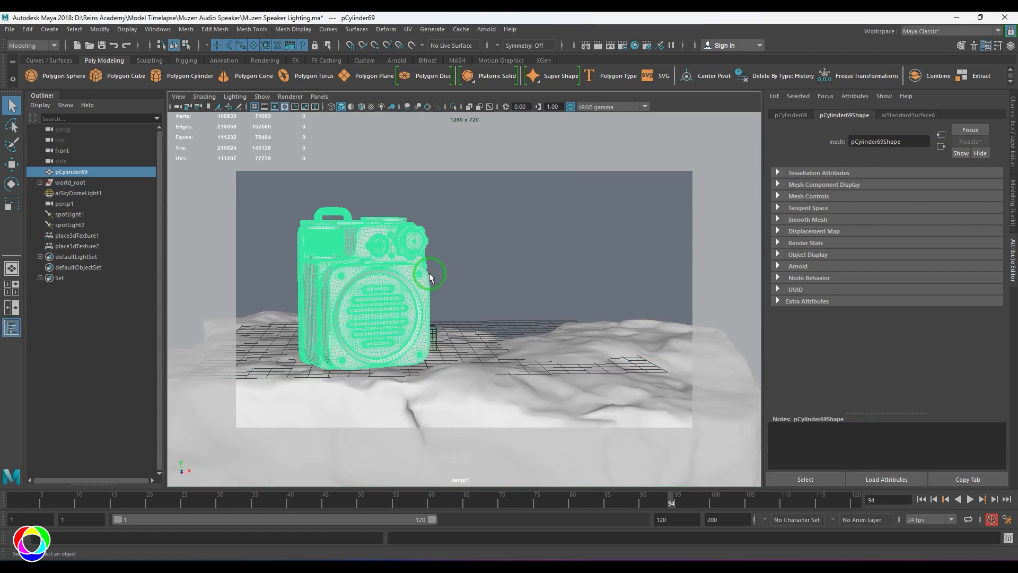
click(650, 407)
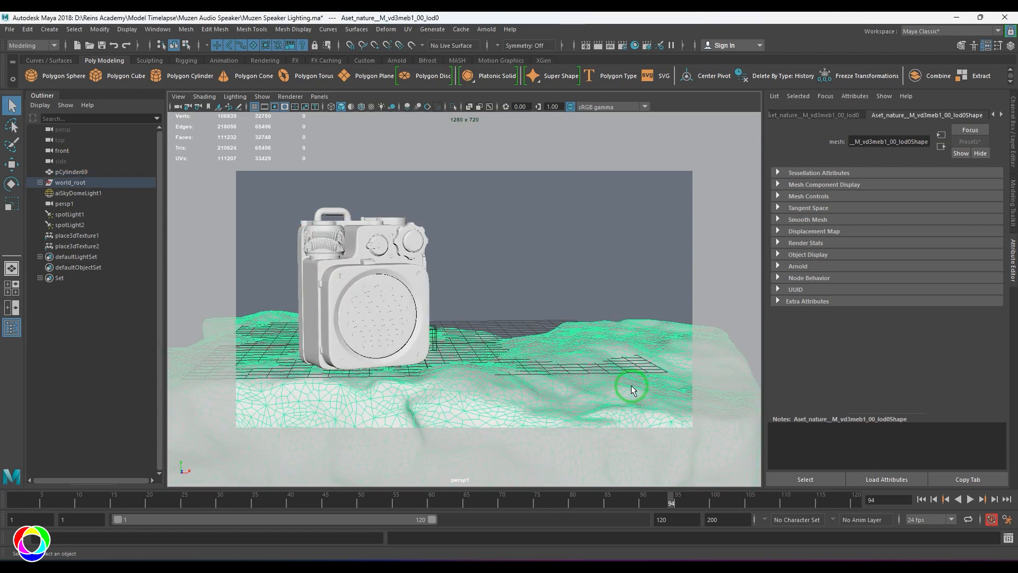
click(1002, 114)
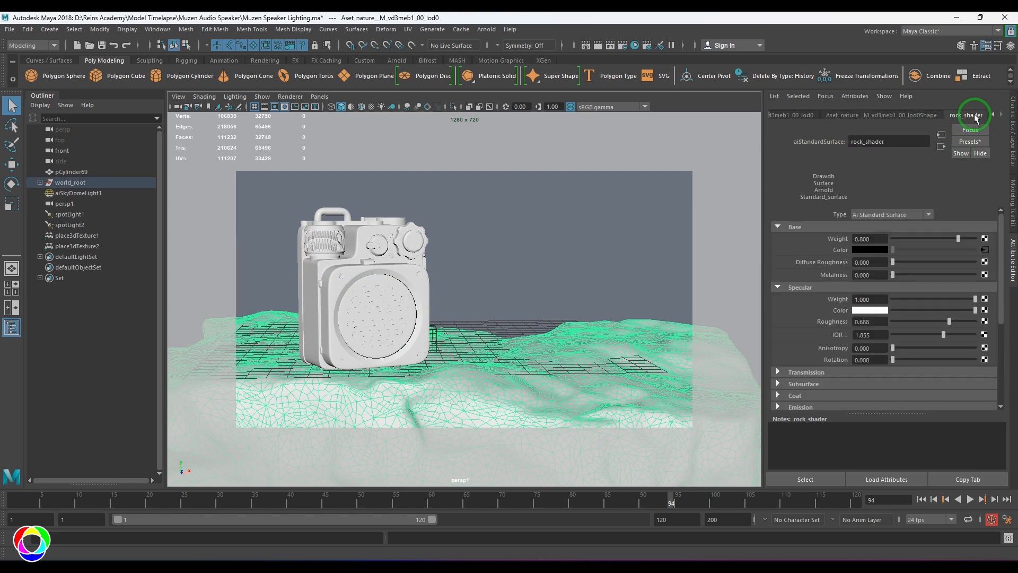
click(985, 249)
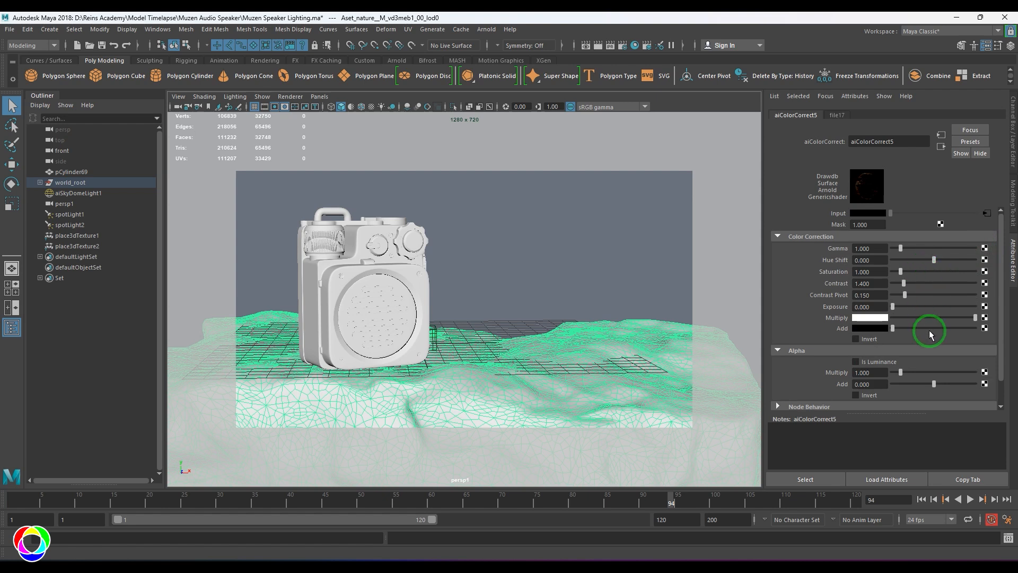
click(867, 283)
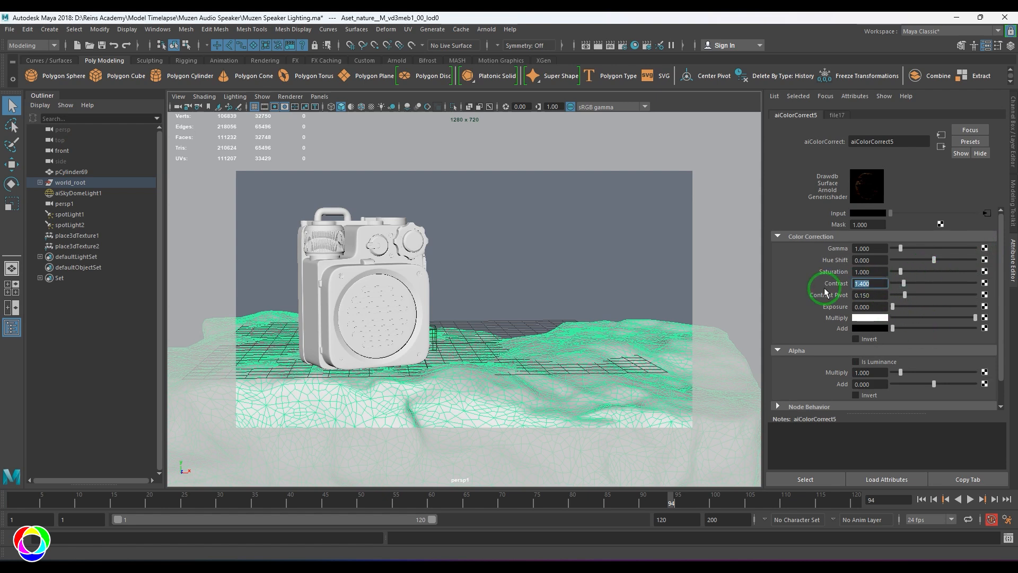
- Open the Arnold RenderView, render the camera view and stop the live render
click(486, 29)
click(501, 52)
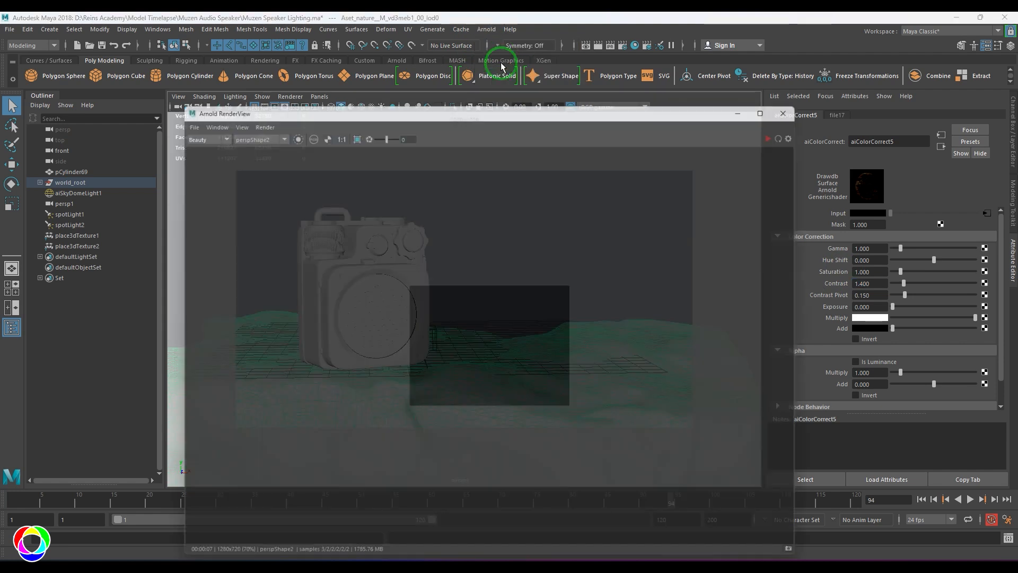
click(786, 130)
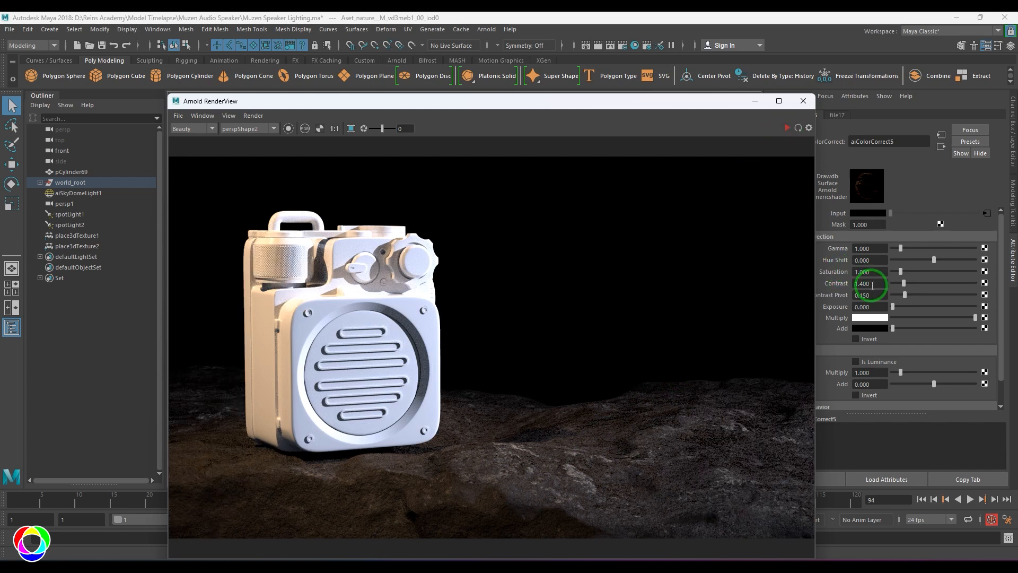
- Set the aiColorCorrect node's contrast to 1
drag(872, 284, 766, 284)
text(1)
key(Return)
- Draw a crop region over the rock beside the speaker and start live rendering it
click(351, 128)
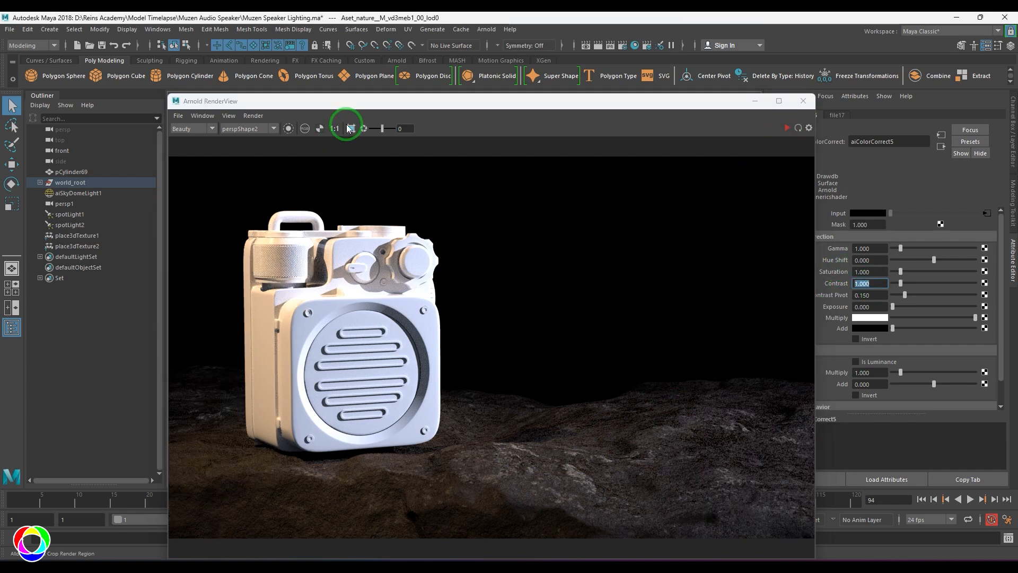
drag(510, 410, 663, 484)
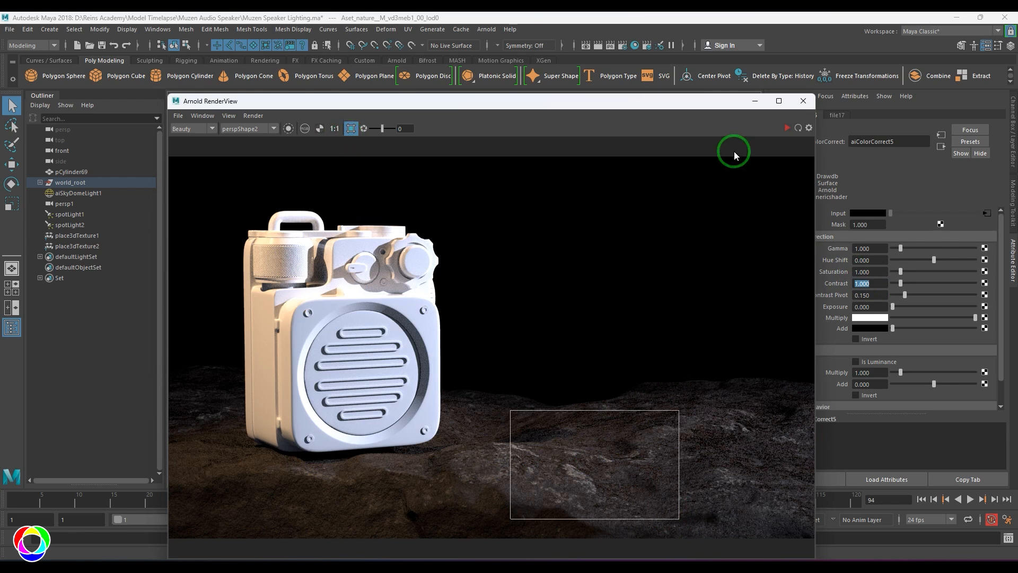
click(786, 128)
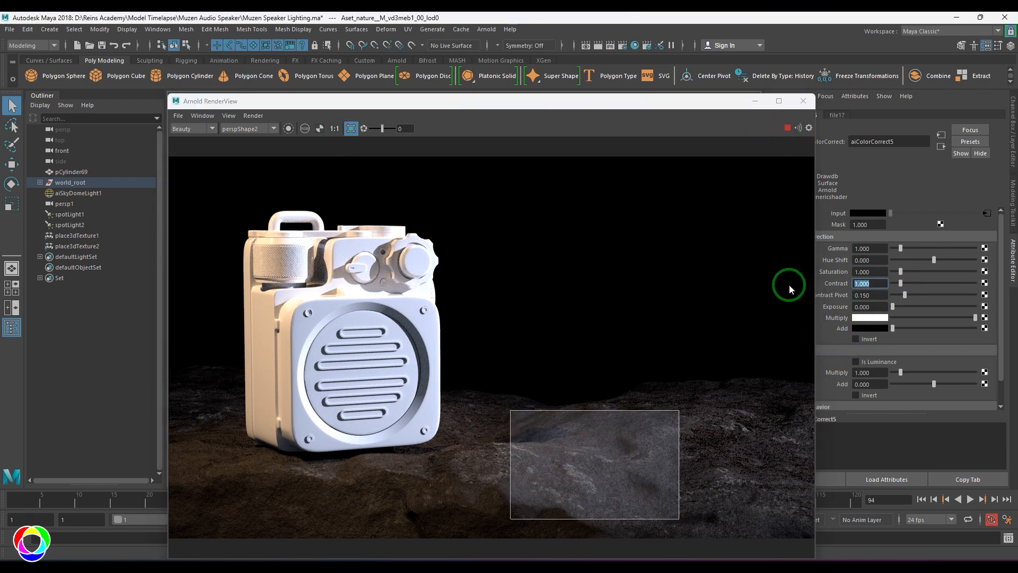
- Set the aiColorCorrect node's contrast to 1.4 and go to the rock_shader attributes it feeds
text(1.4)
key(Return)
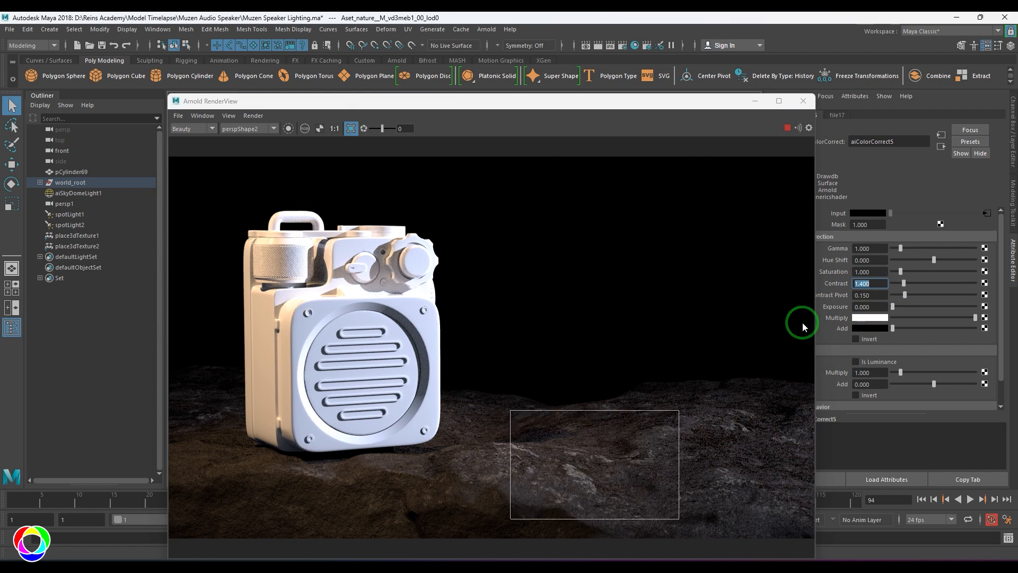
click(941, 147)
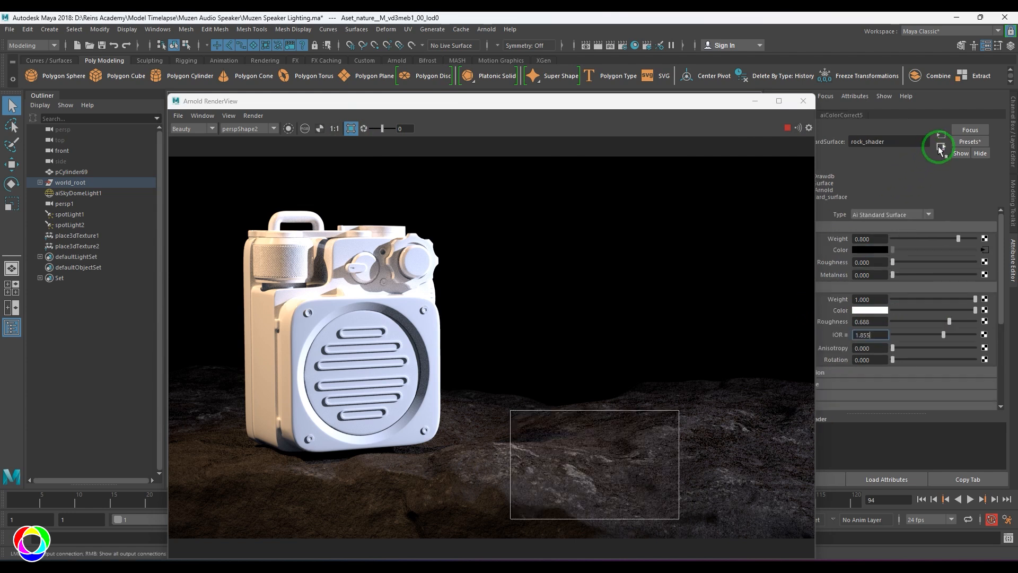
- Set rock_shader's specular roughness to 0.364 and turn off the crop region to render the full frame
drag(648, 102, 598, 98)
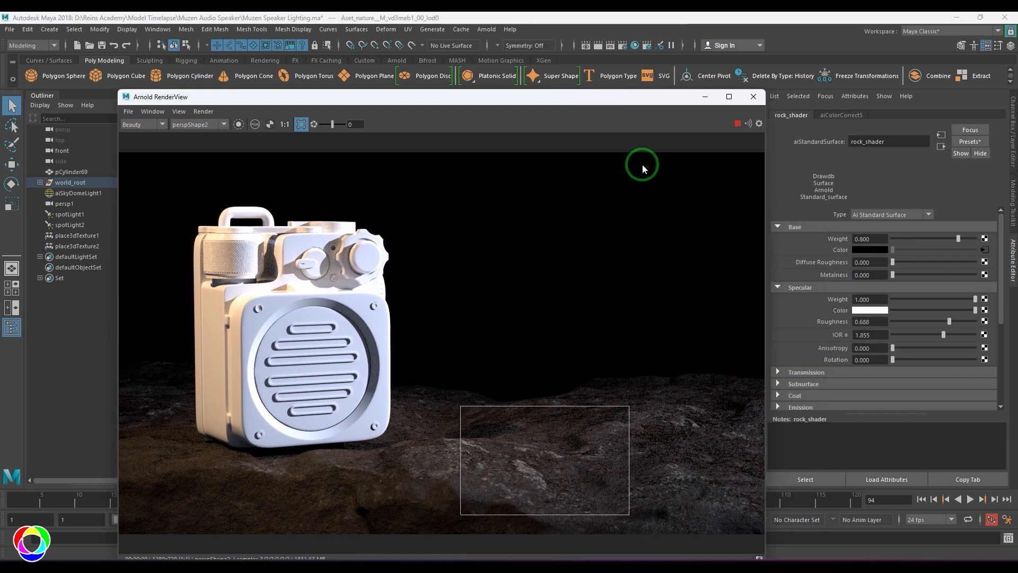
click(922, 320)
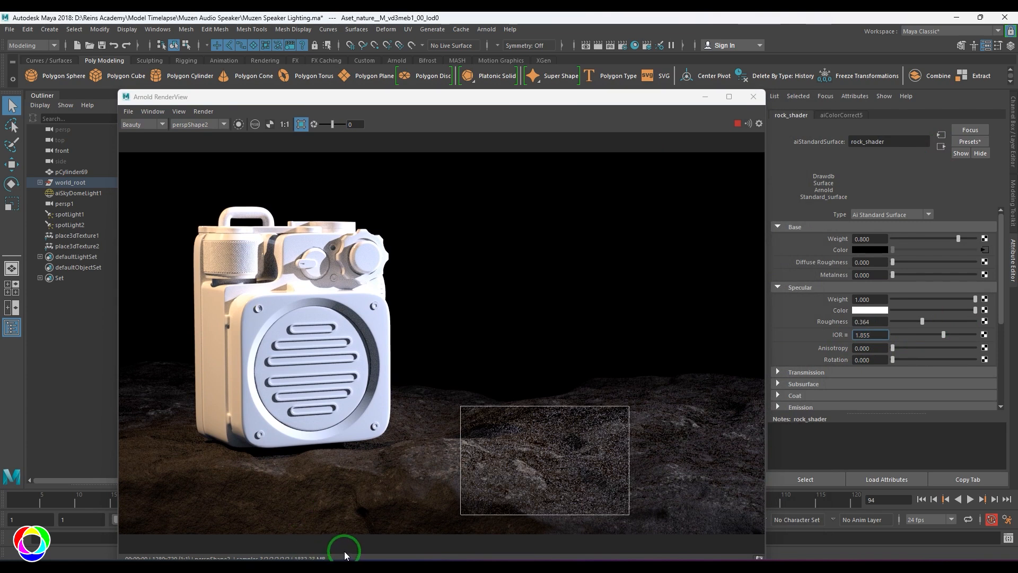
click(300, 125)
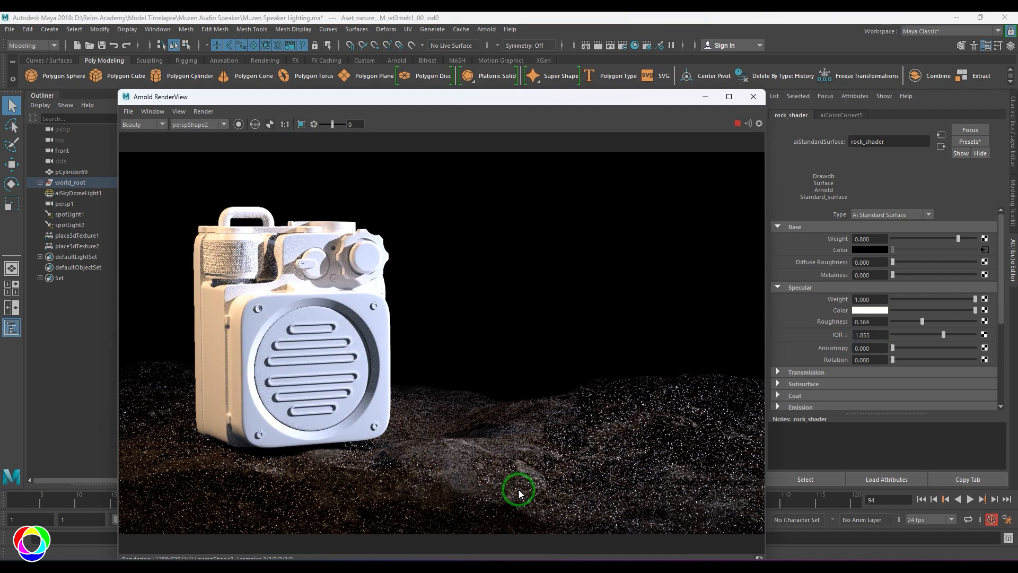
- Display the specular pass in the render and lower rock_shader's specular IOR to 1.086
click(153, 124)
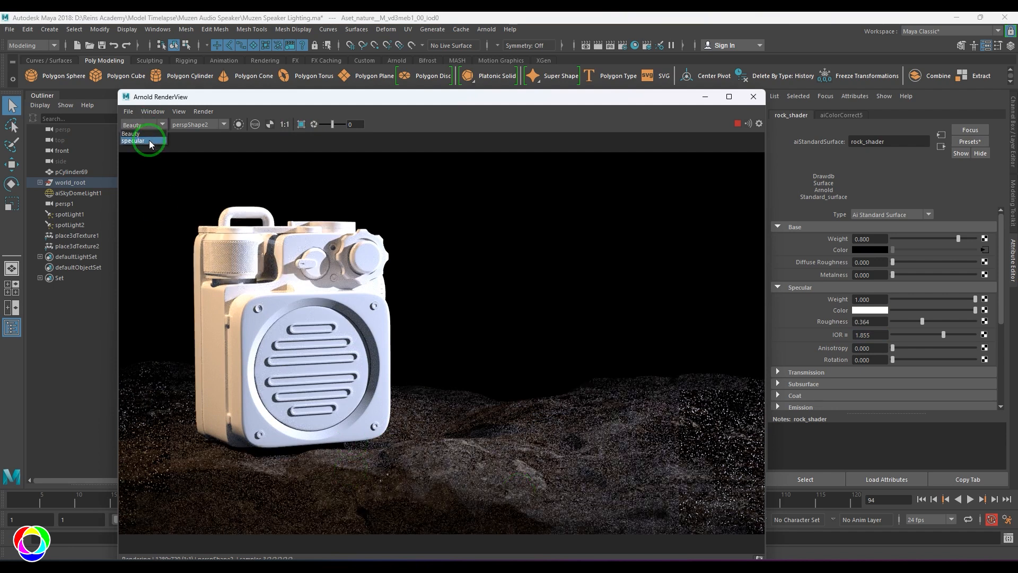
click(149, 140)
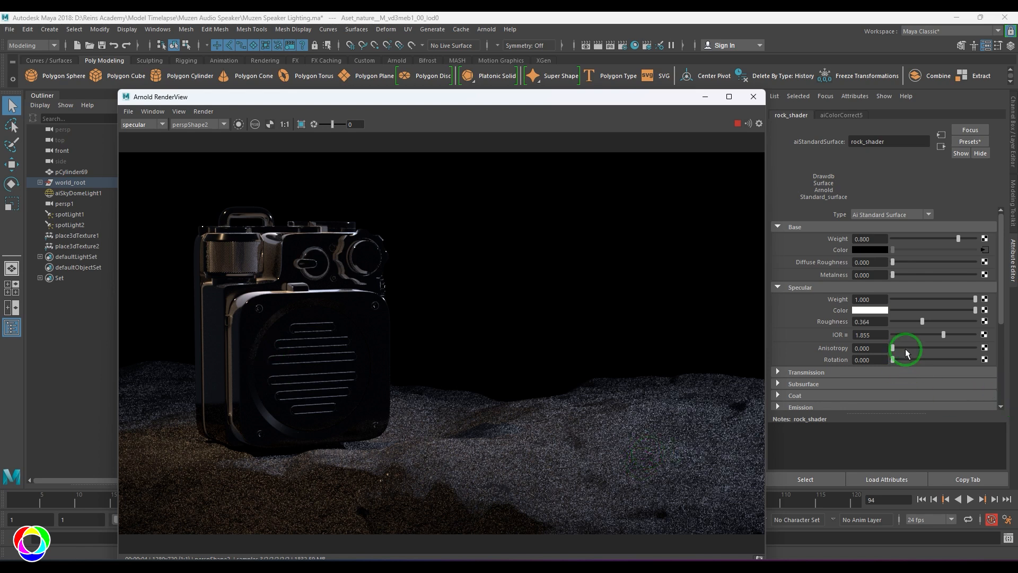
drag(943, 335, 922, 335)
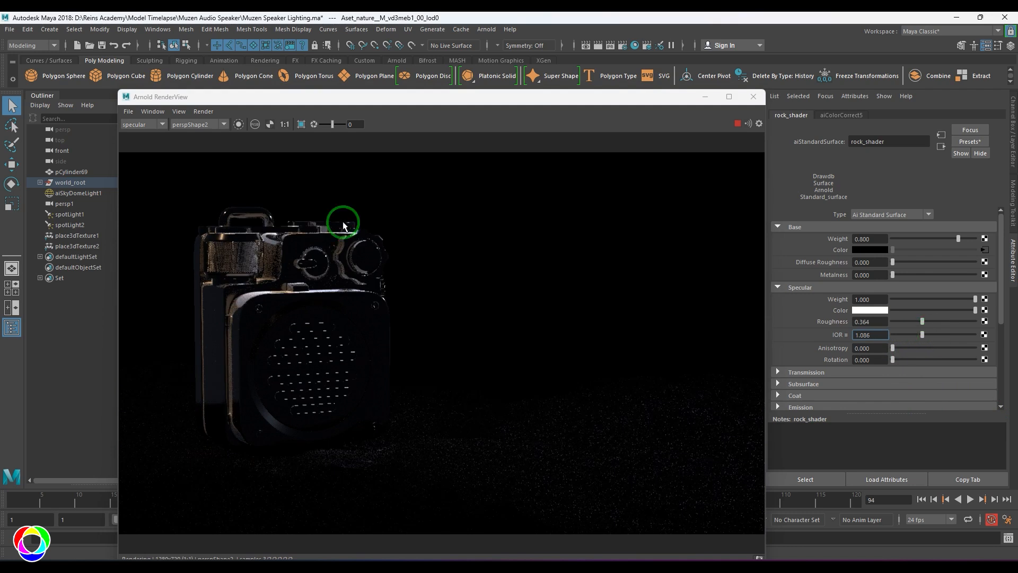
- Switch the render display to the Beauty pass and raise rock_shader's specular roughness to 0.714
click(152, 126)
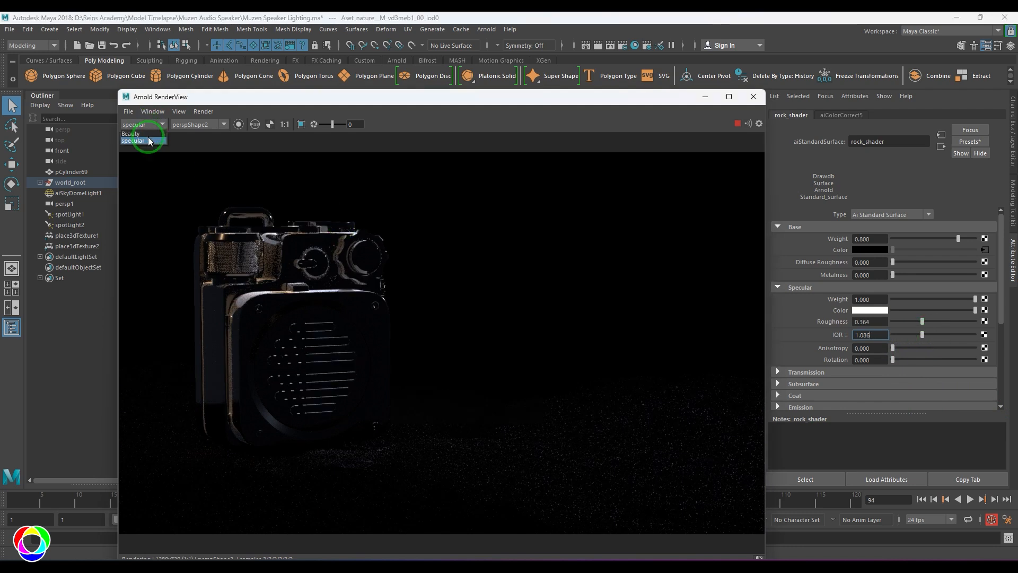
click(131, 133)
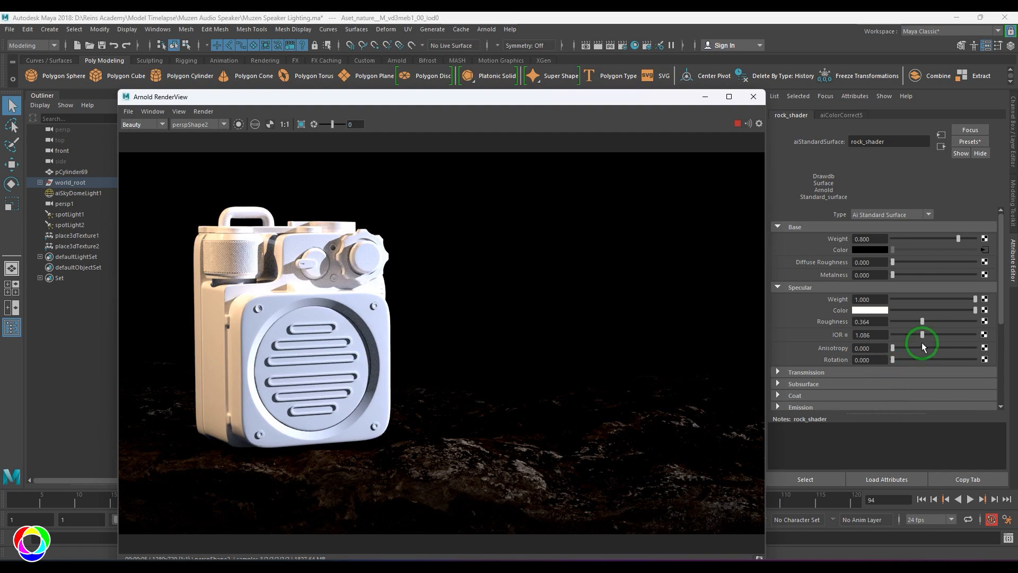
click(937, 320)
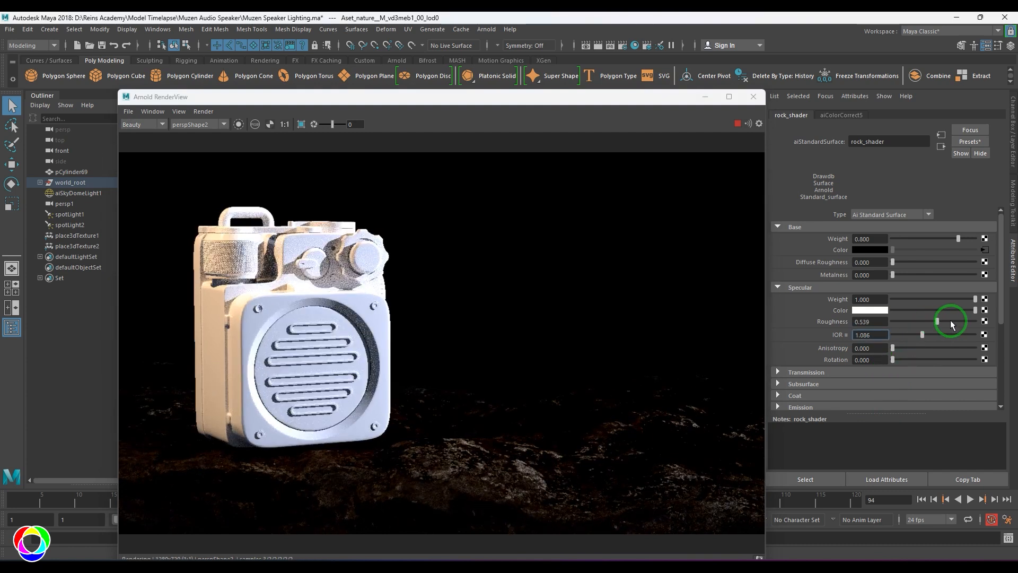
- Set rock_shader's specular IOR to 1.8, then reduce its specular weight to 0 and its specular color to black
drag(880, 335, 834, 336)
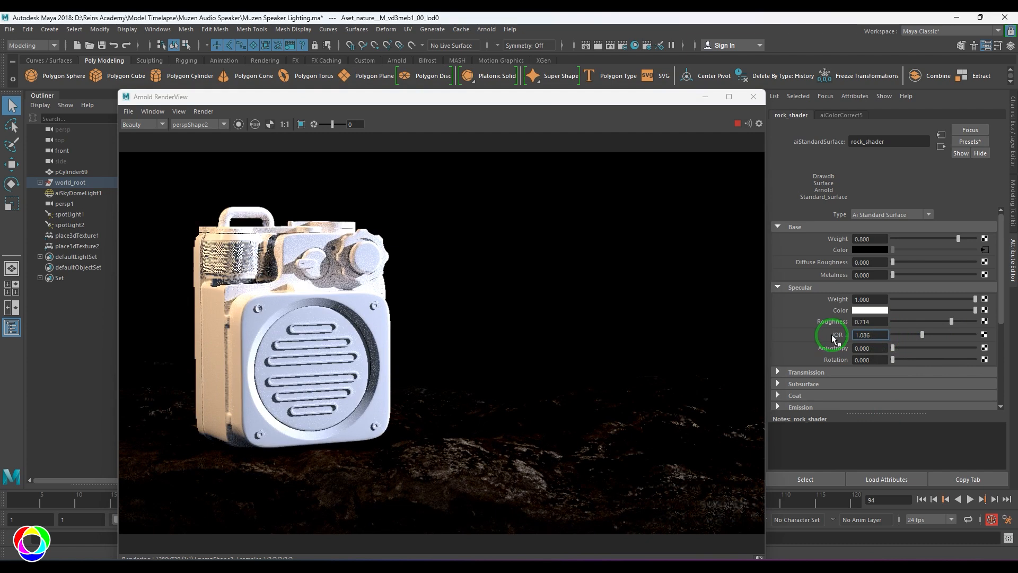
text(1.8)
key(Return)
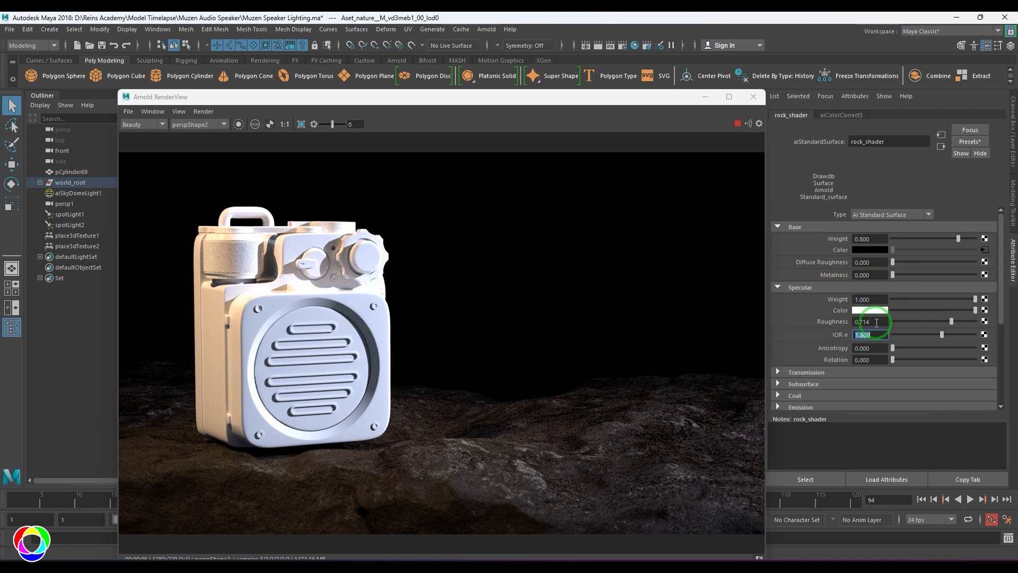
mouse_move(906, 311)
mouse_down()
mouse_move(889, 312)
mouse_move(890, 300)
mouse_up()
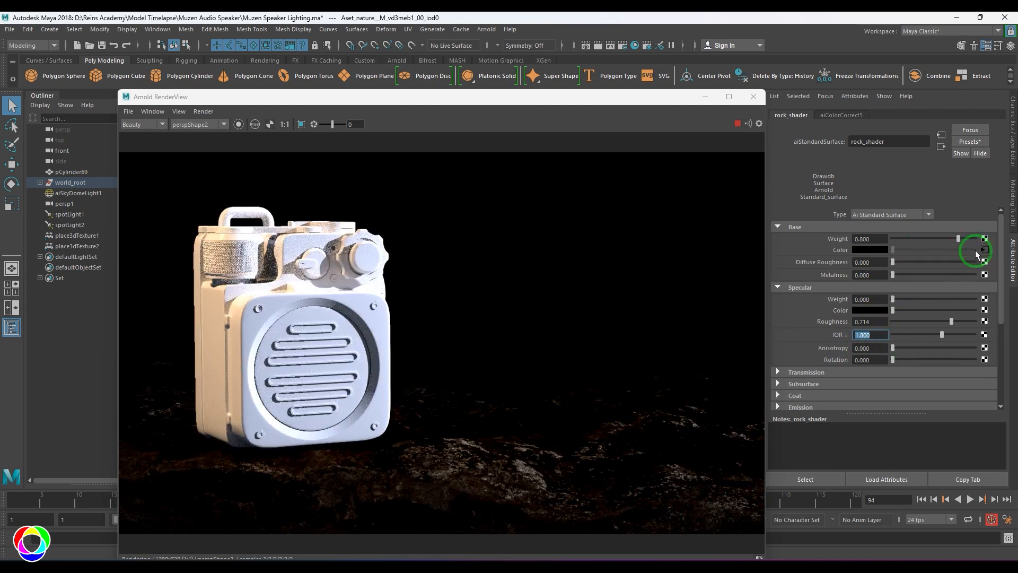
- Go to the color correct node feeding rock_shader's base color and set its contrast to 1
click(975, 250)
drag(877, 285, 797, 280)
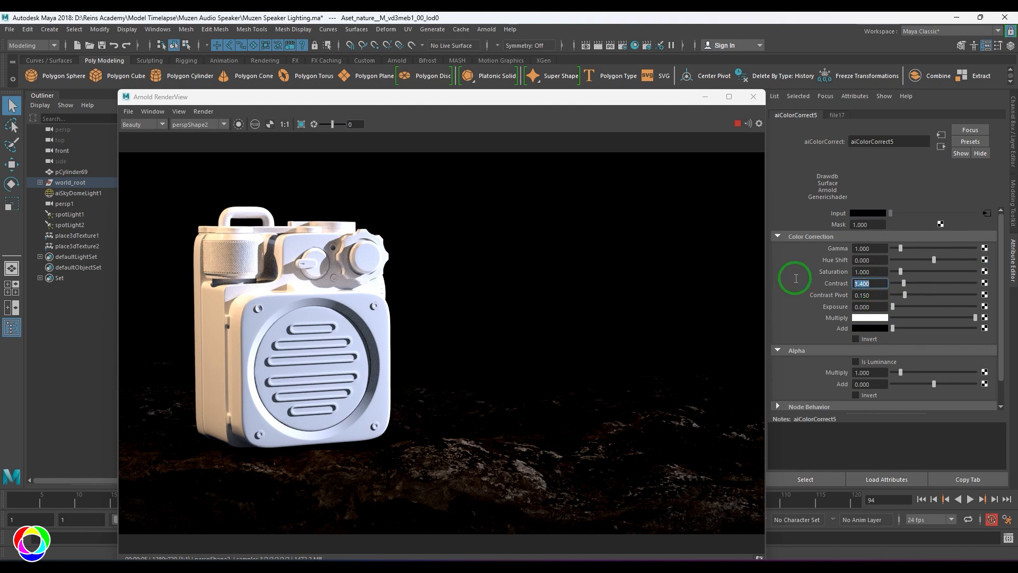
text(1)
key(Return)
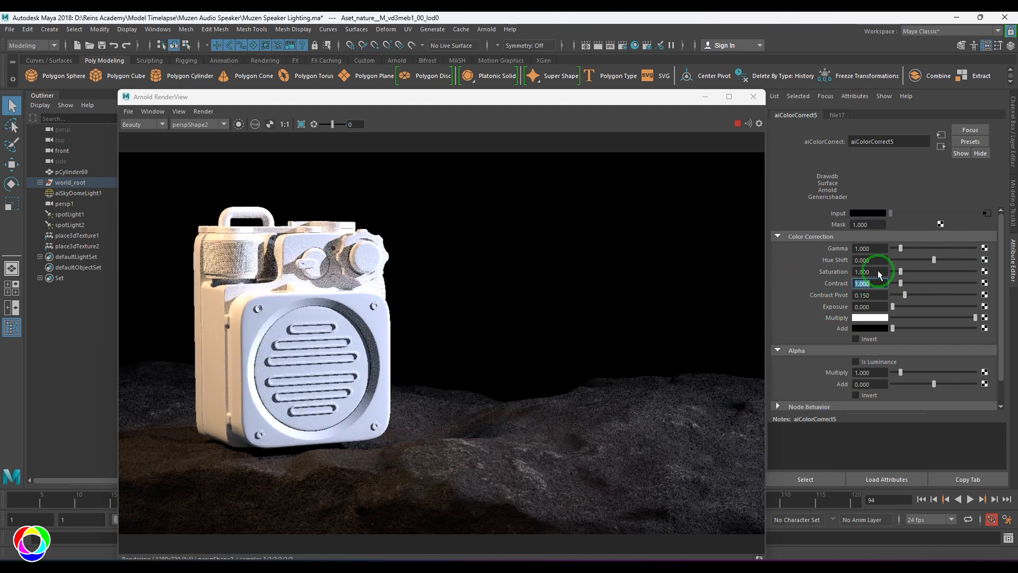
- Bring up the Hypershade without the render window in the way and rearrange rock_shader's node graph
click(984, 213)
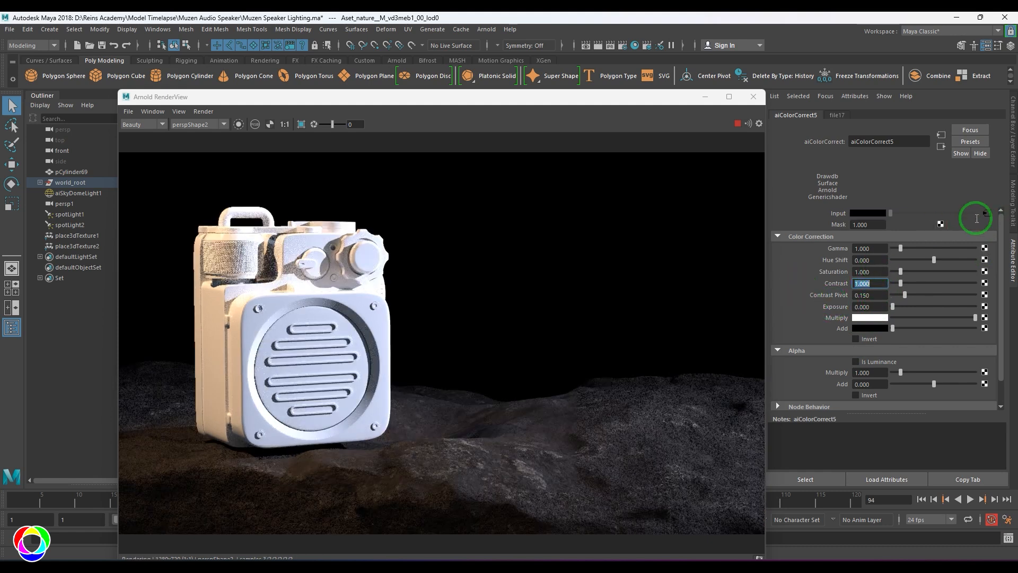
click(634, 45)
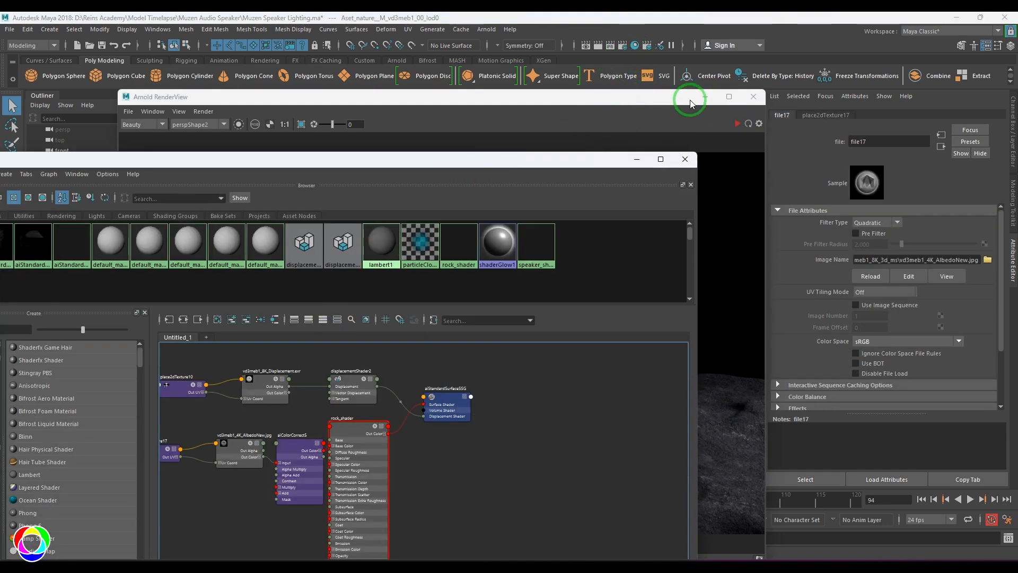
click(697, 97)
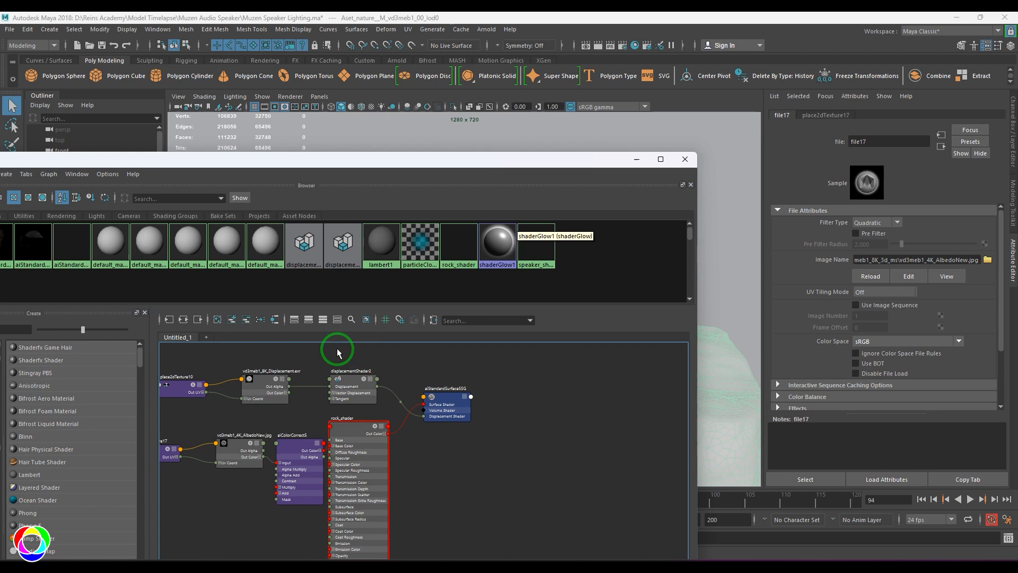
click(275, 319)
alt+middle_drag(433, 511, 458, 509)
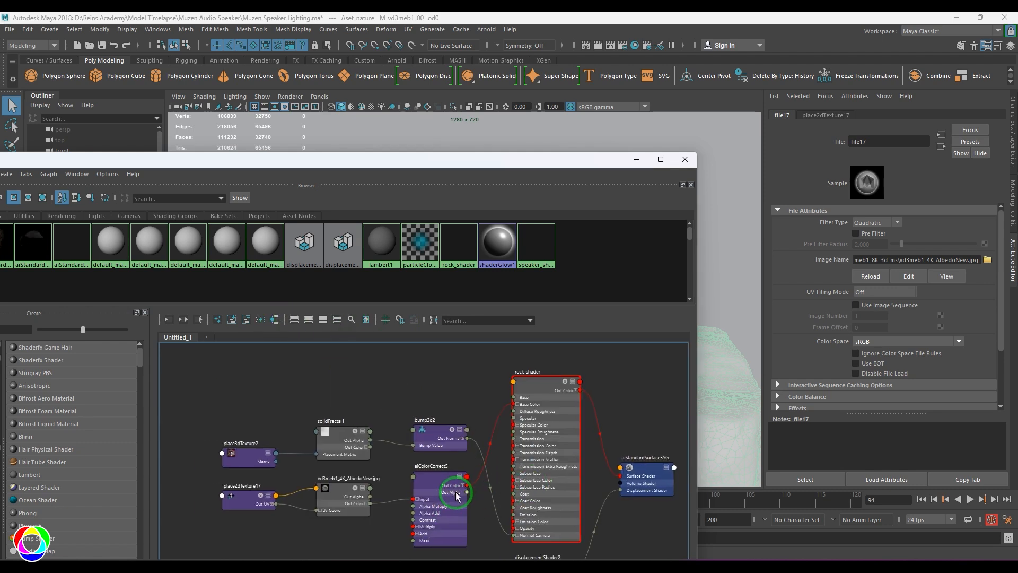
- Move aiColorCorrect5, the albedo file node and place2dTexture17 above the solidFractal1 bump branch in the node graph
drag(439, 497, 427, 370)
drag(344, 510, 366, 378)
drag(255, 496, 280, 357)
alt+middle_drag(340, 399, 350, 436)
alt+right_drag(350, 436, 386, 424)
alt+middle_drag(386, 425, 398, 442)
drag(509, 391, 526, 364)
alt+middle_drag(511, 427, 496, 444)
- Create a second aiColorCorrect node in the graph below the albedo file node
click(408, 475)
key(Tab)
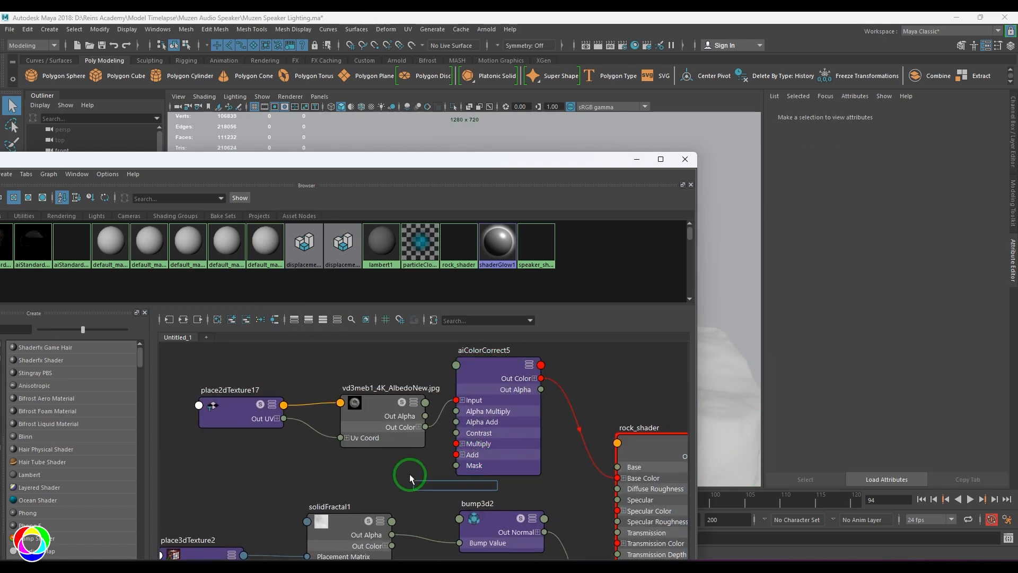
text(colorcorr)
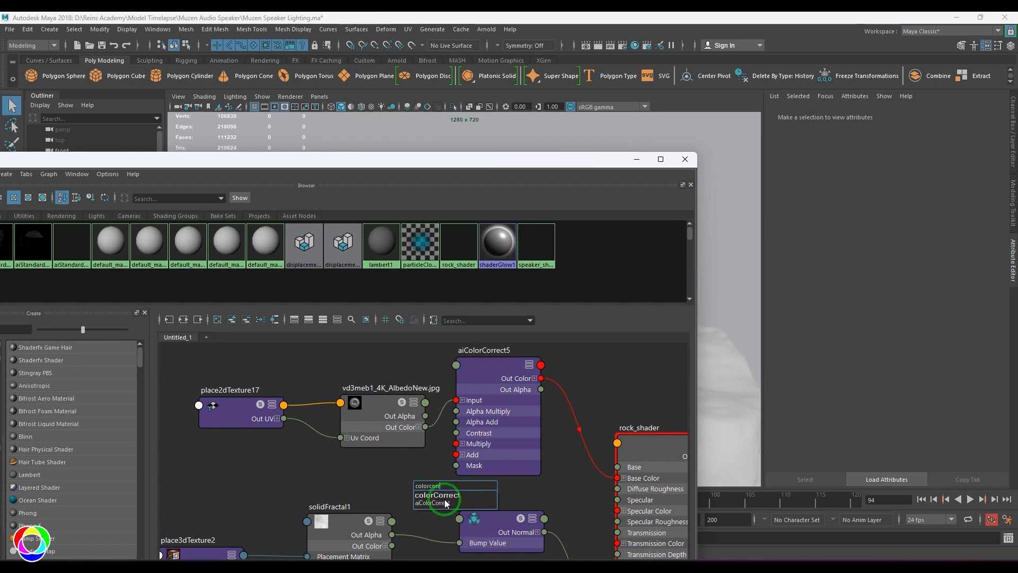
click(444, 502)
- Place the new aiColorCorrect beside the albedo file and connect the albedo's Out Color through it to rock_shader's Base Color
drag(466, 433, 521, 368)
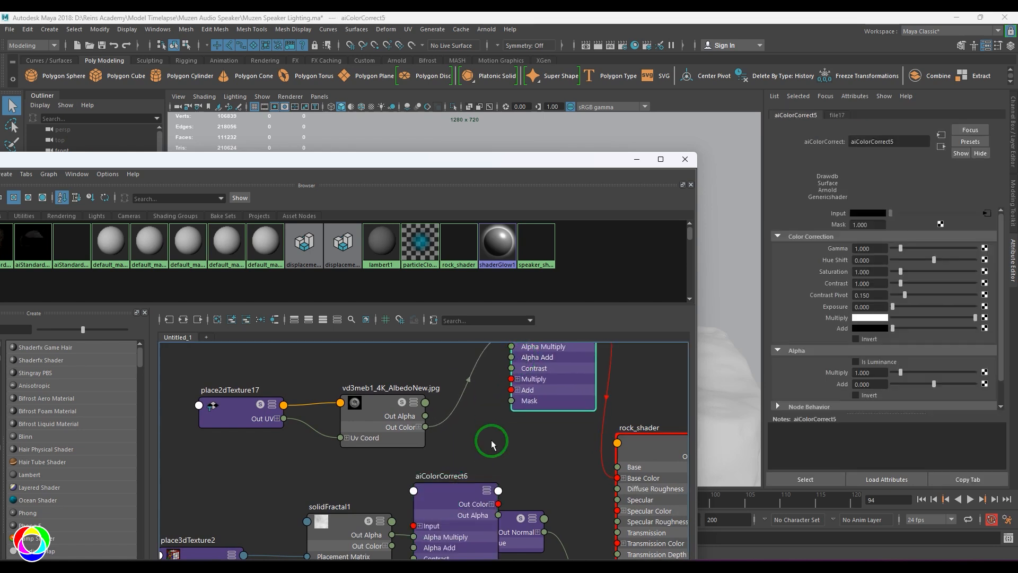
drag(448, 498, 501, 406)
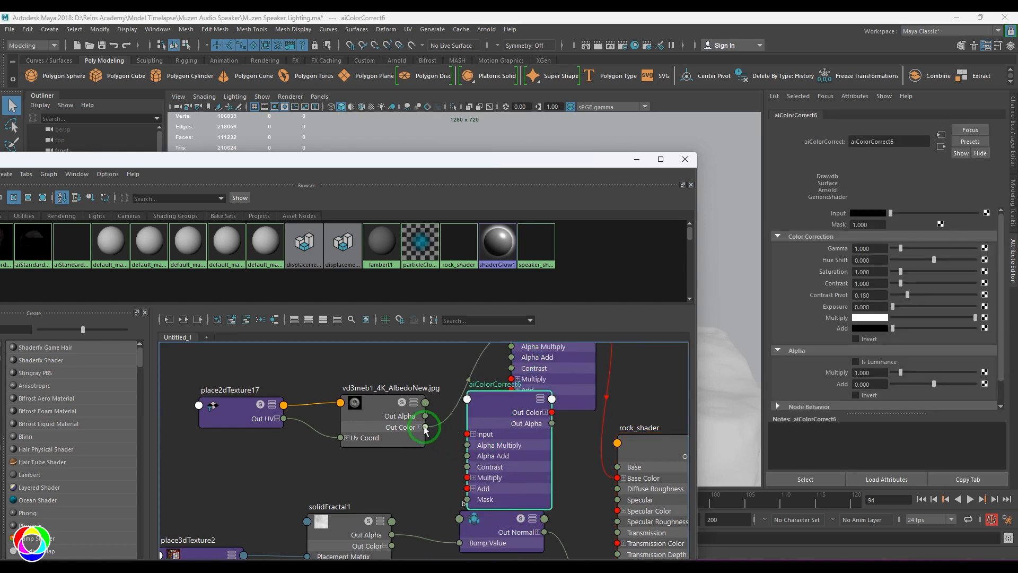
drag(425, 426, 467, 434)
drag(552, 412, 618, 478)
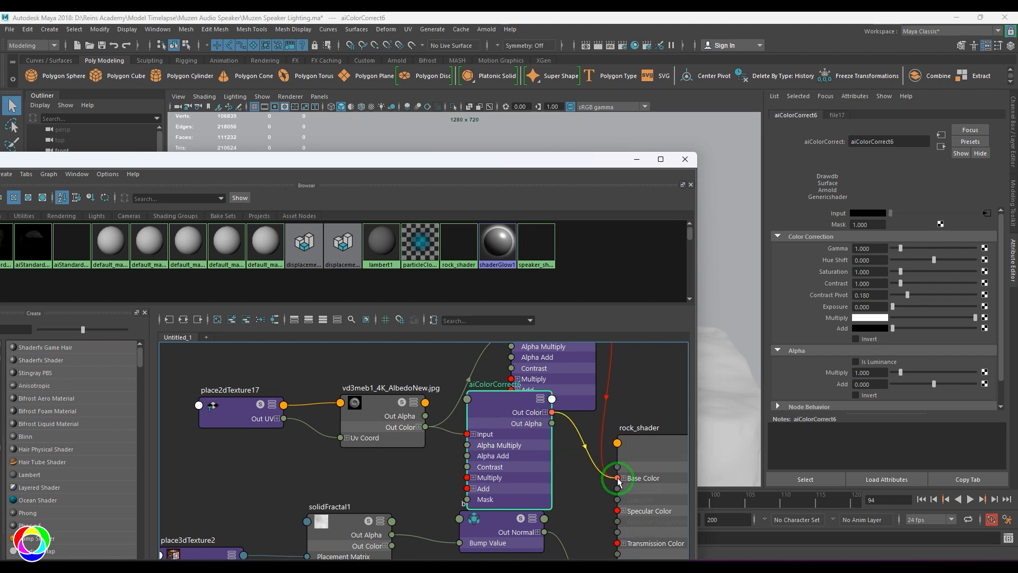
- Put the Hypershade away, bring back the Arnold RenderView beside the aiColorCorrect6 attributes, and start the interactive render
click(637, 159)
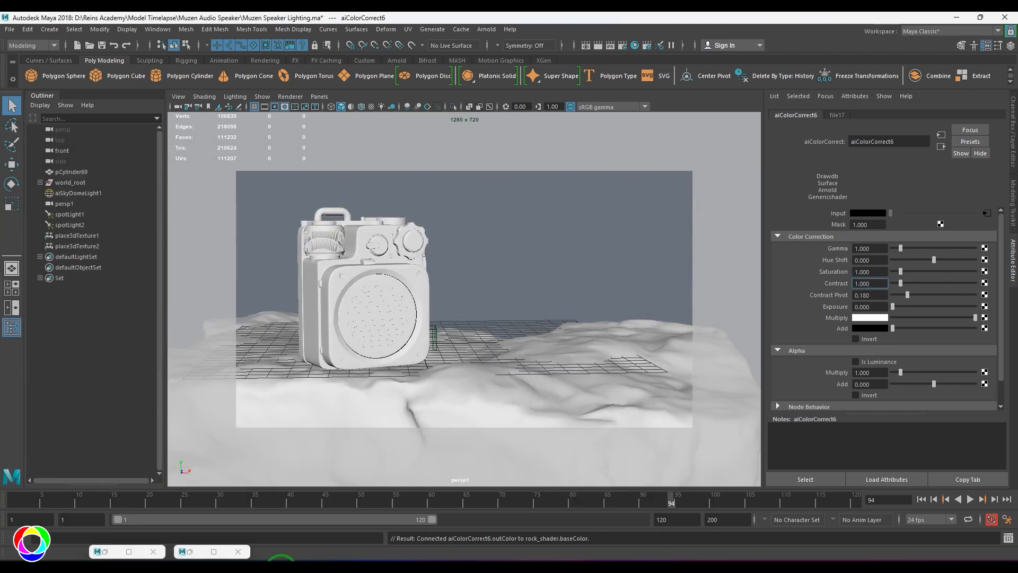
click(127, 551)
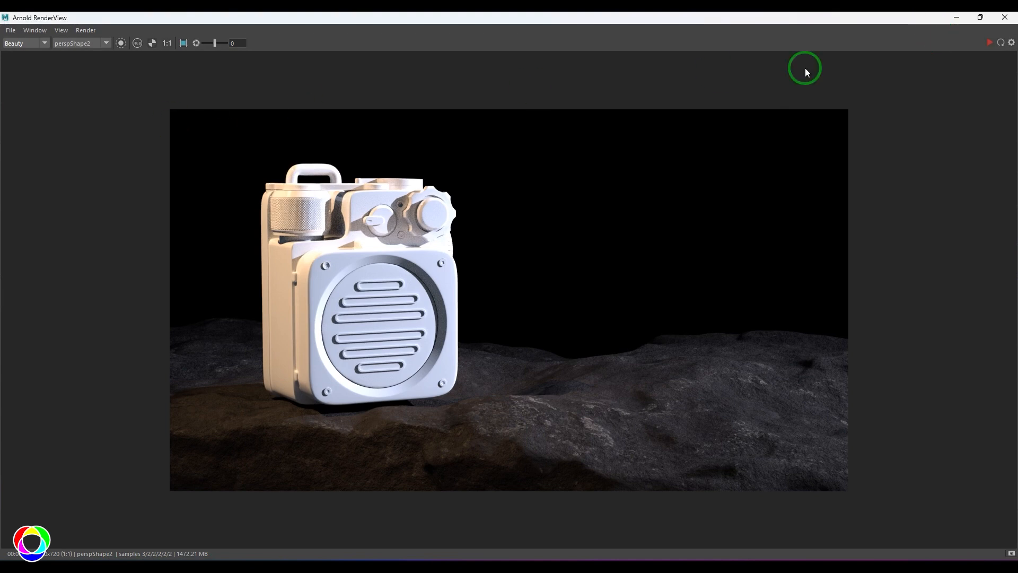
click(988, 44)
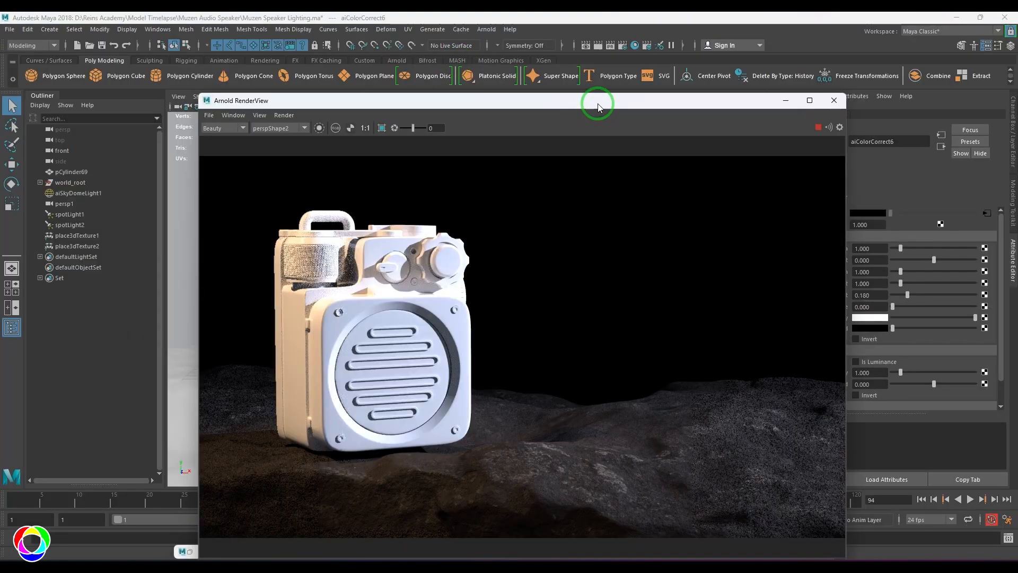
drag(598, 103, 495, 84)
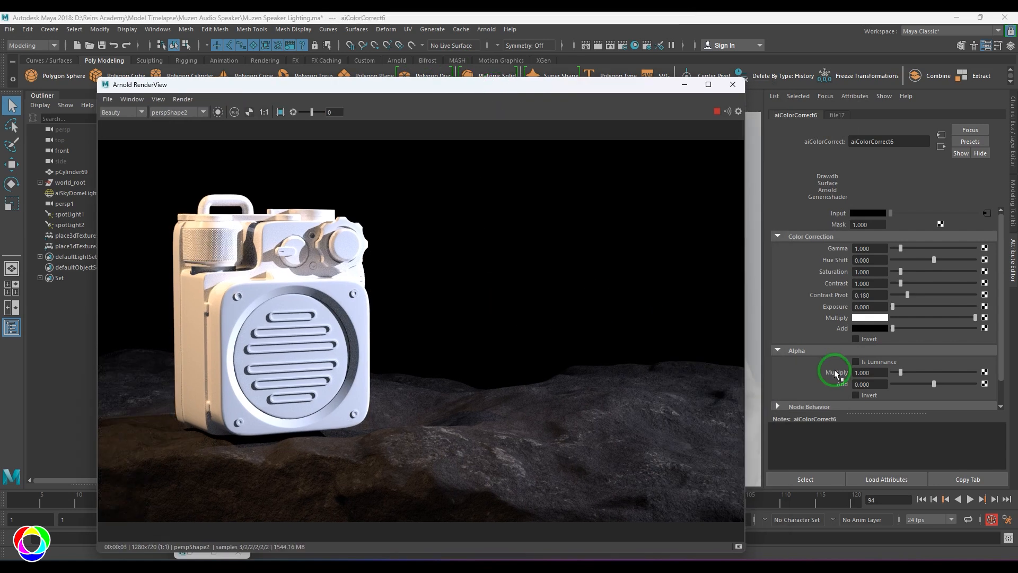
- Restart the interactive render and try lowering aiColorCorrect6's saturation to its minimum
click(876, 283)
click(717, 111)
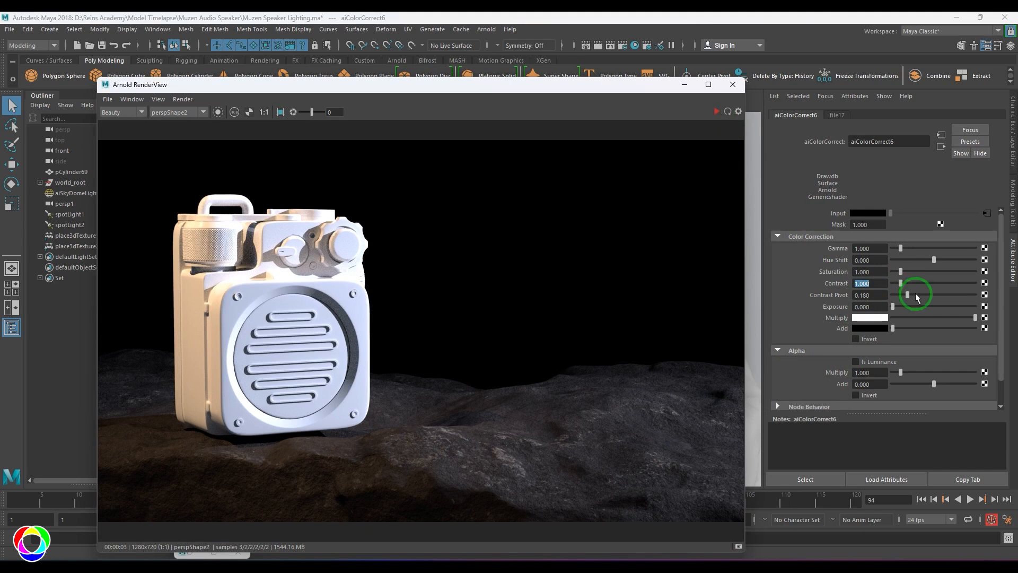
click(880, 284)
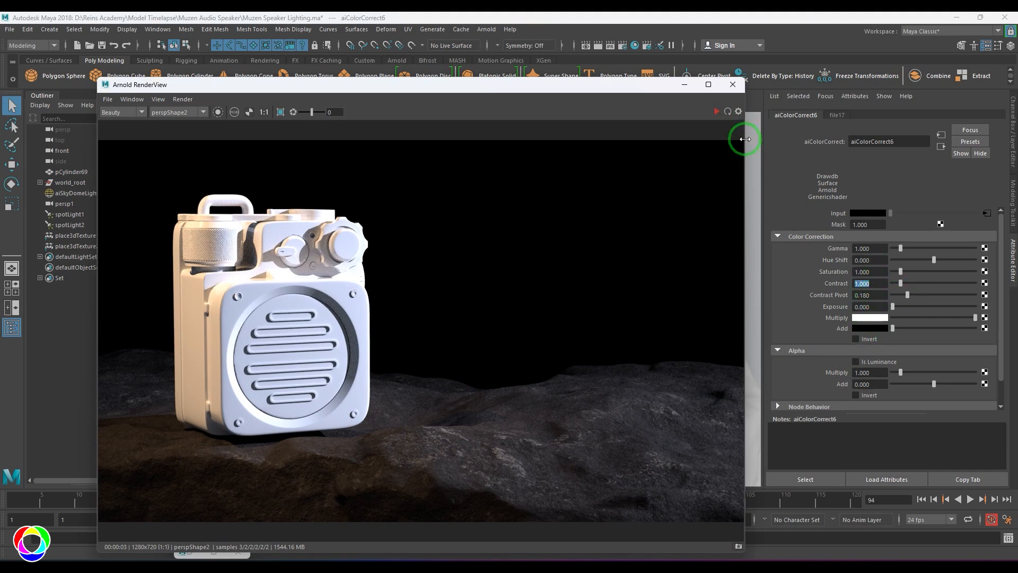
click(717, 111)
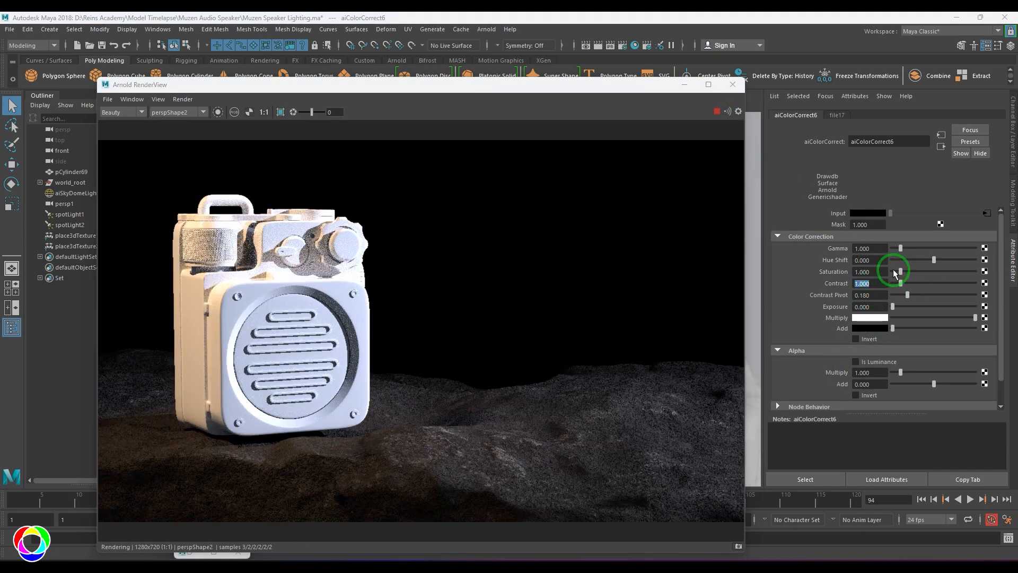
click(892, 271)
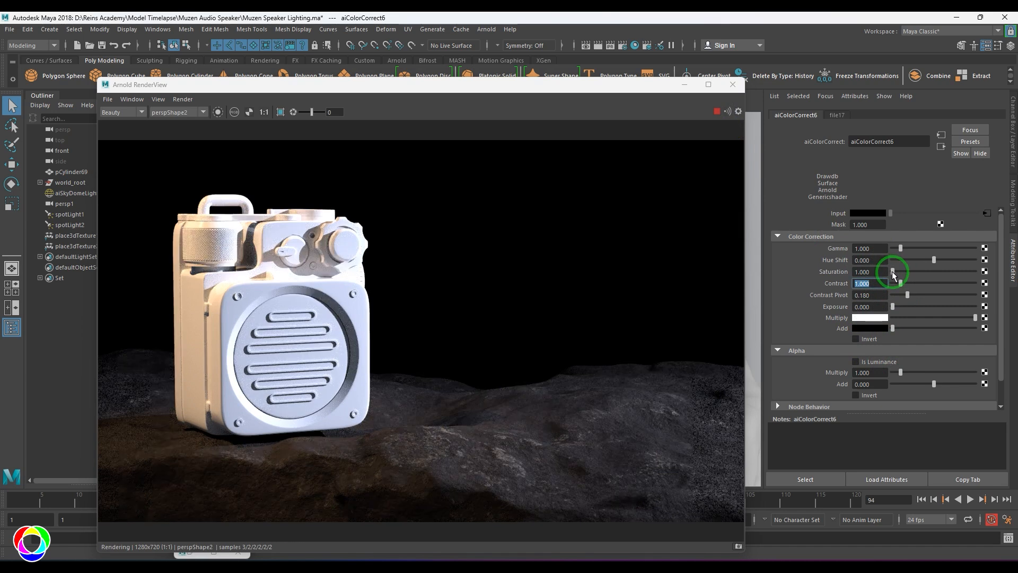
click(702, 219)
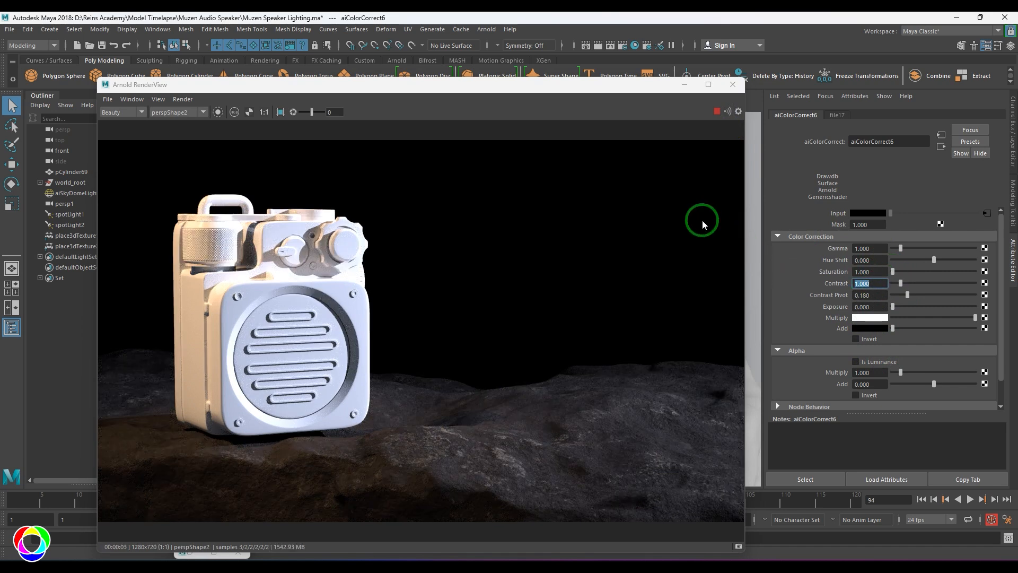
- Turn on the render crop region and frame the rock area beside the speaker
drag(621, 89, 621, 67)
click(280, 90)
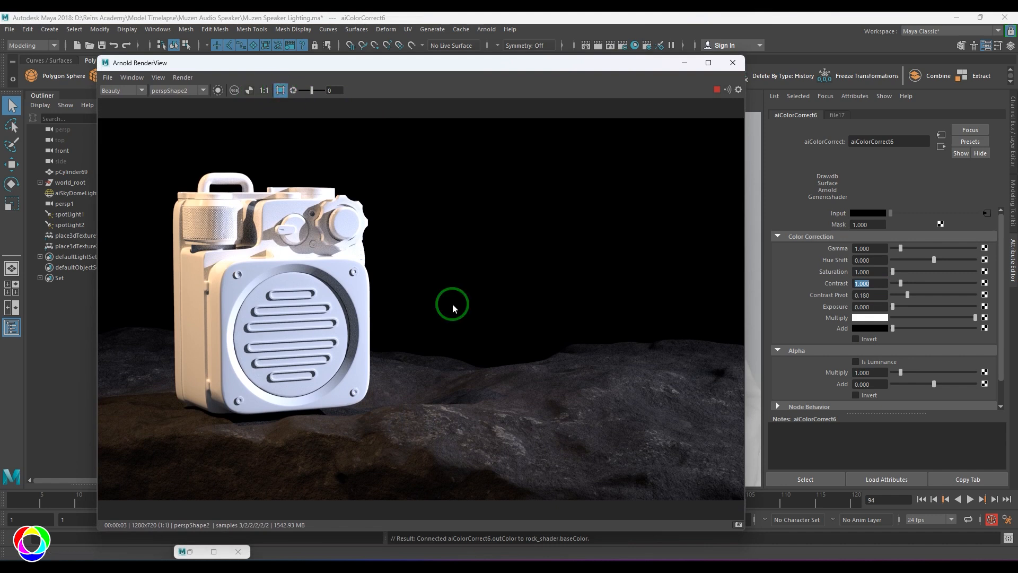
drag(409, 355, 625, 482)
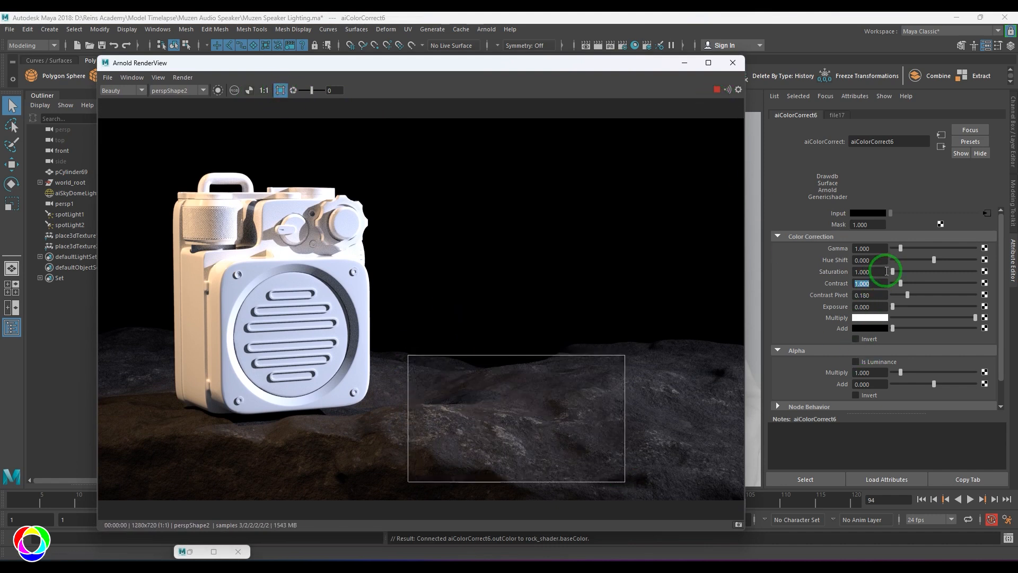
- Set aiColorCorrect6's saturation to 1 and its contrast to 1.5
drag(893, 275, 880, 292)
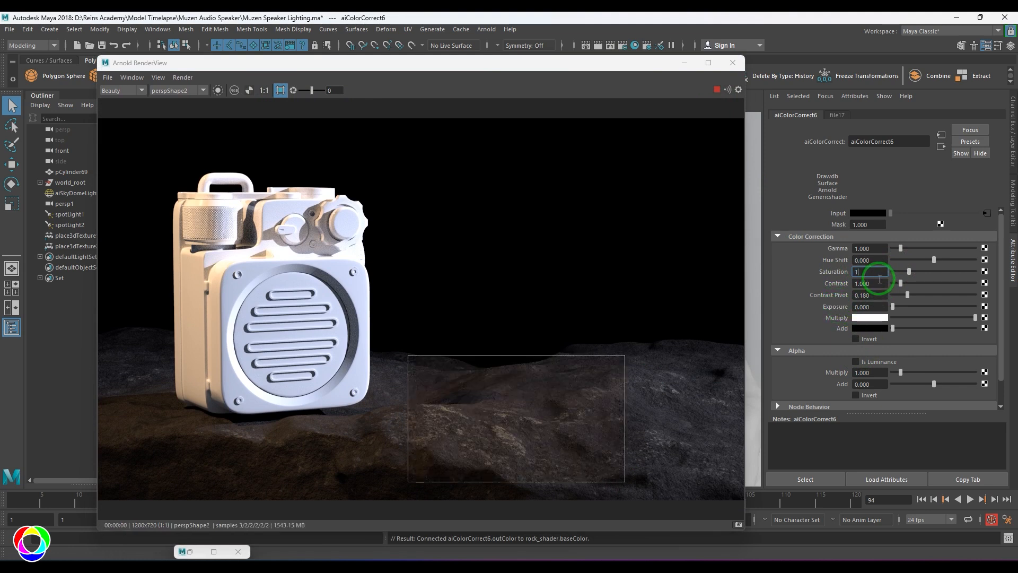
key(Tab)
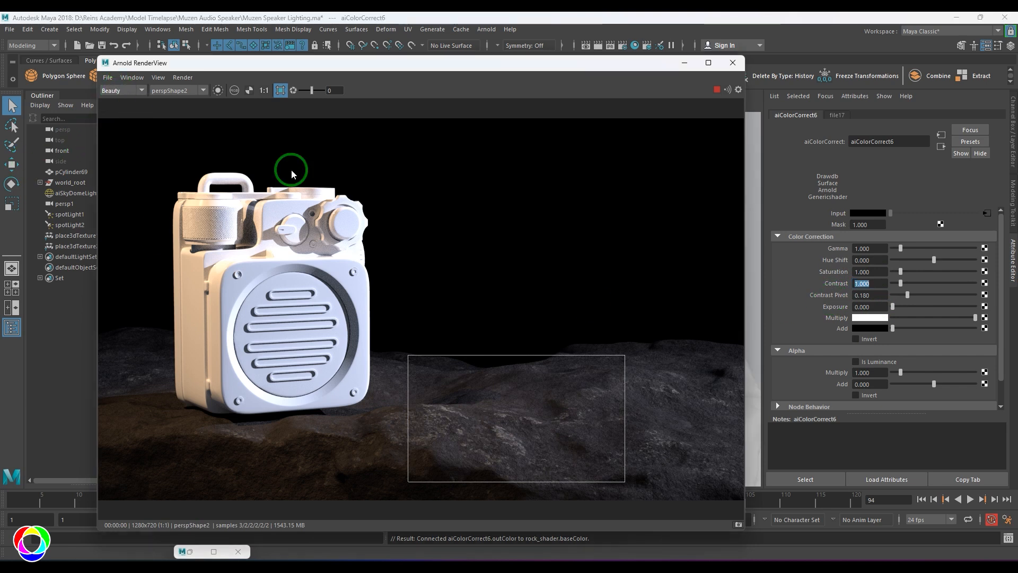
text(1.5)
key(Return)
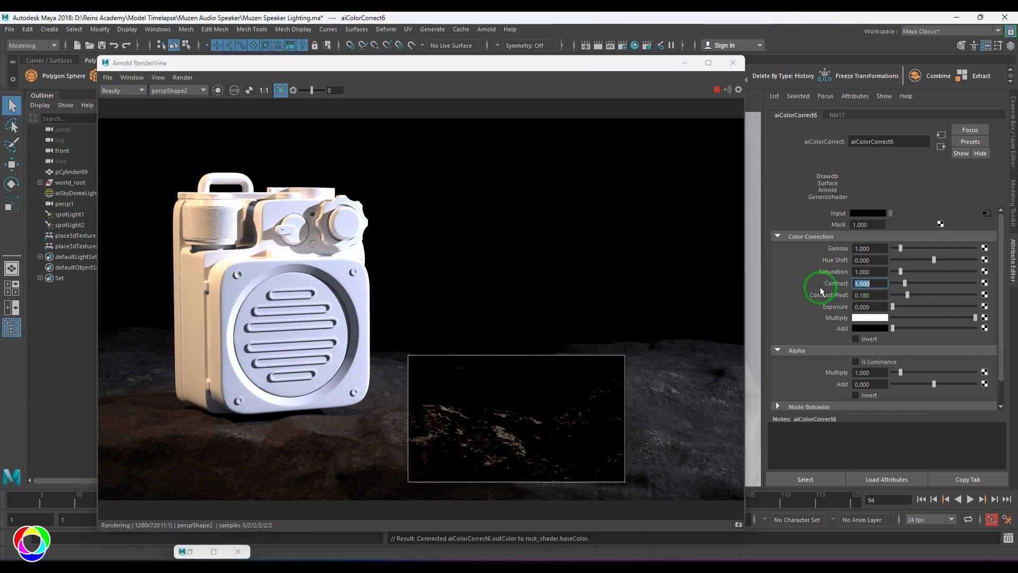
- Lower aiColorCorrect6's contrast to 1.1
text(1)
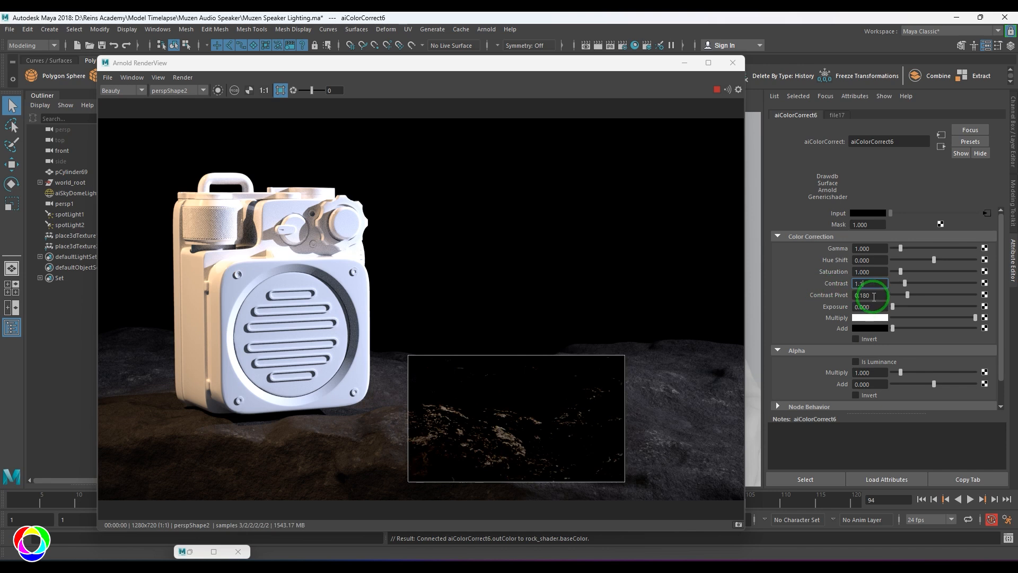
text(.1)
key(Return)
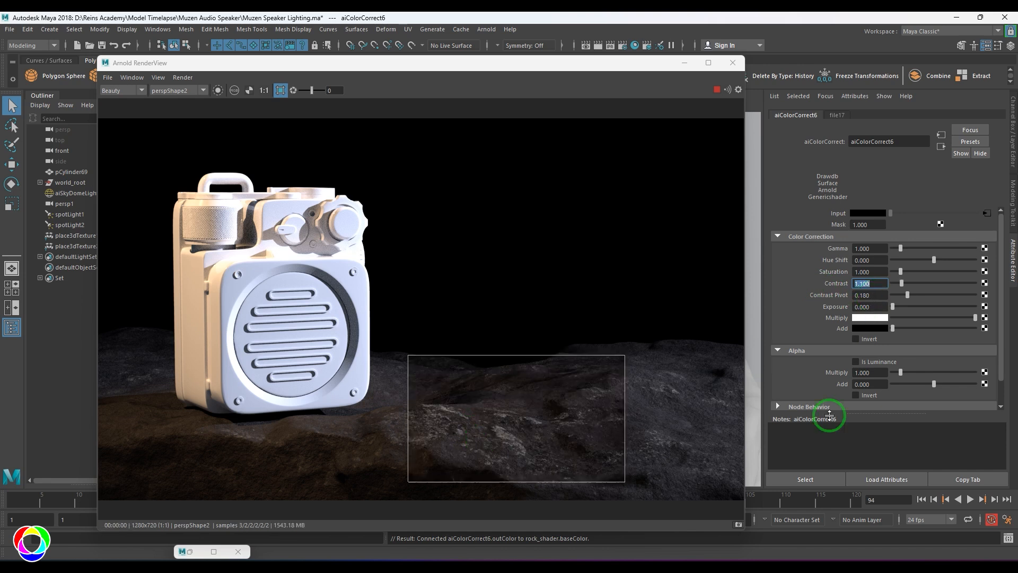
- Try a darker Multiply color and a lighter Add color on aiColorCorrect6, returning them to white and black
click(905, 317)
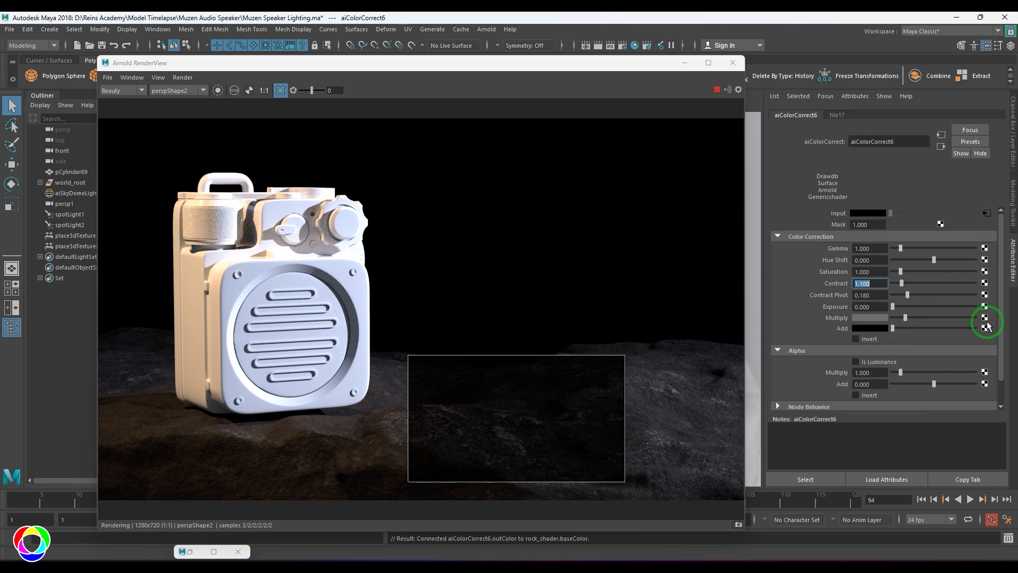
drag(905, 318, 987, 322)
click(901, 329)
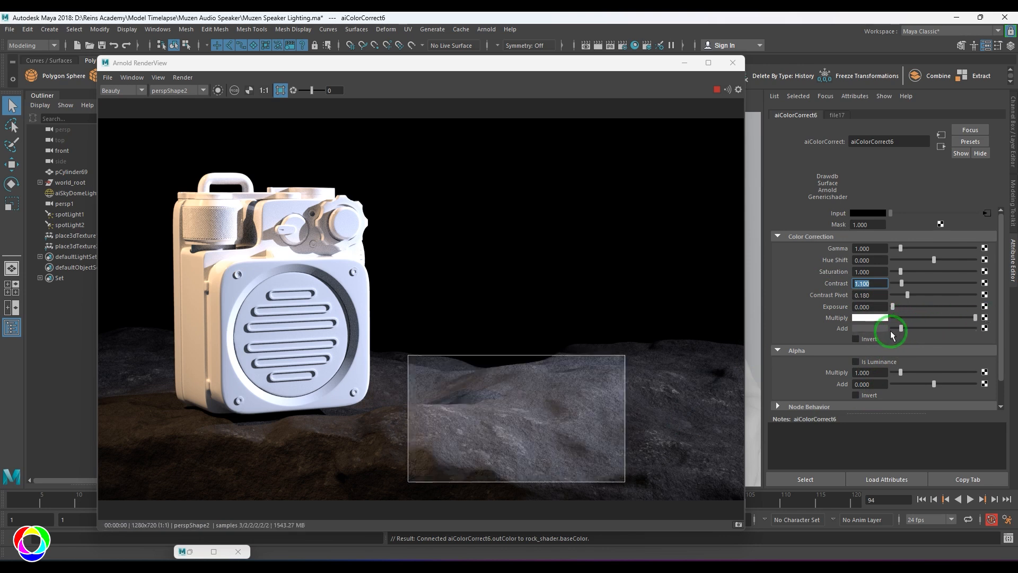
drag(893, 333, 879, 335)
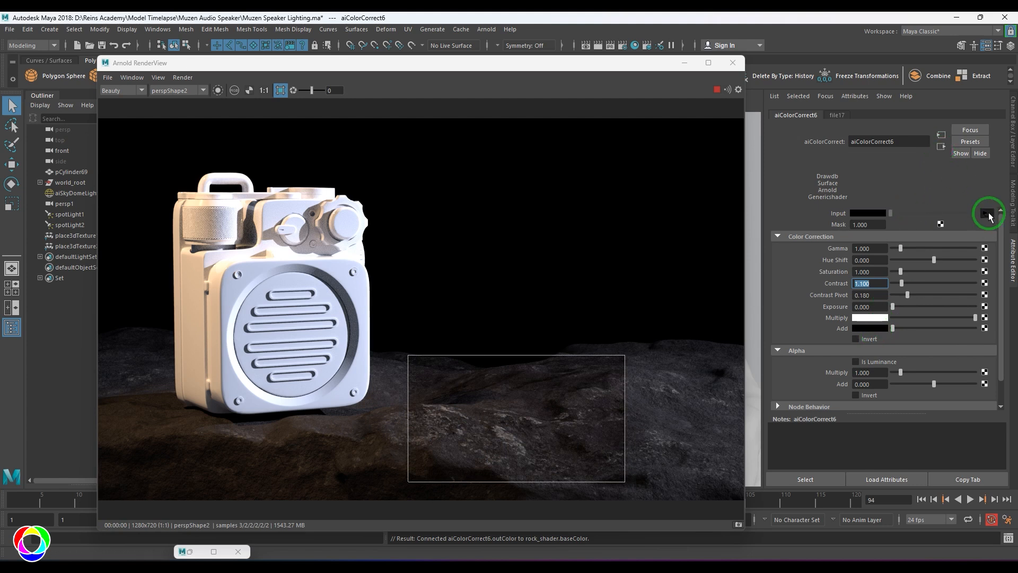
- Pick the rock in the render to get its rock_shader attributes and set the specular color to white
click(987, 212)
click(525, 409)
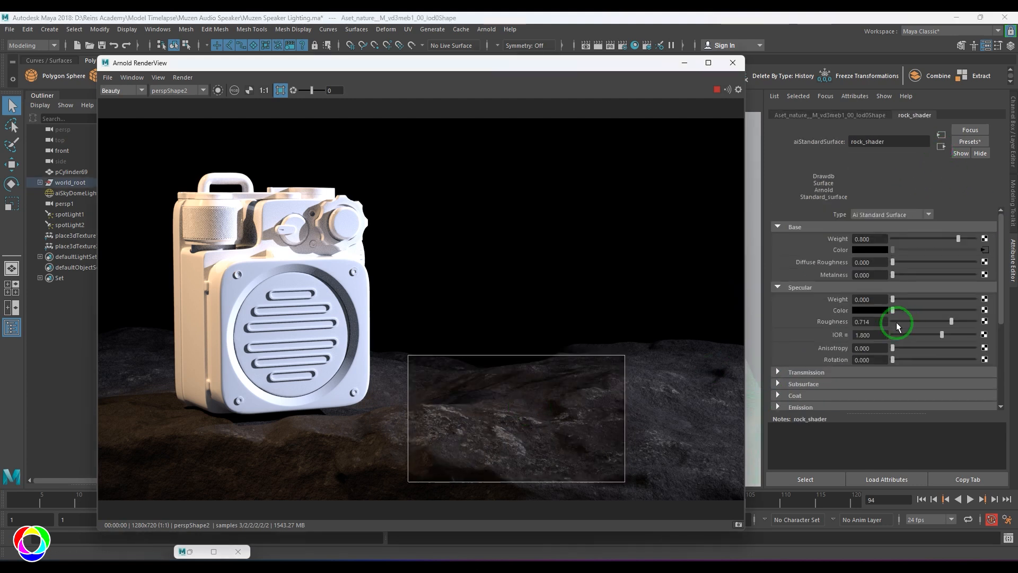
click(975, 310)
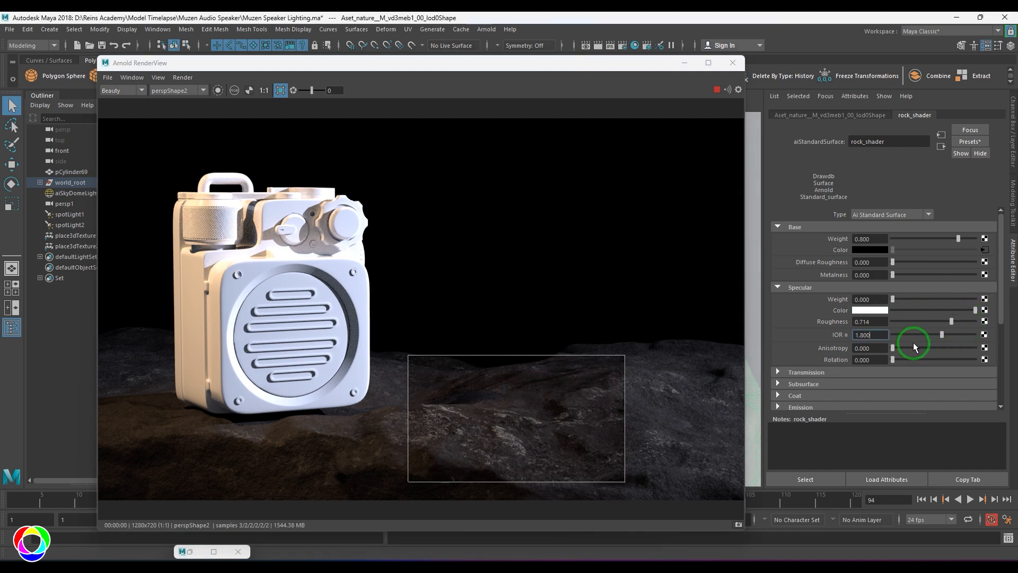
- Switch the render display from the Beauty pass to the specular pass to inspect the rock
click(430, 467)
click(119, 91)
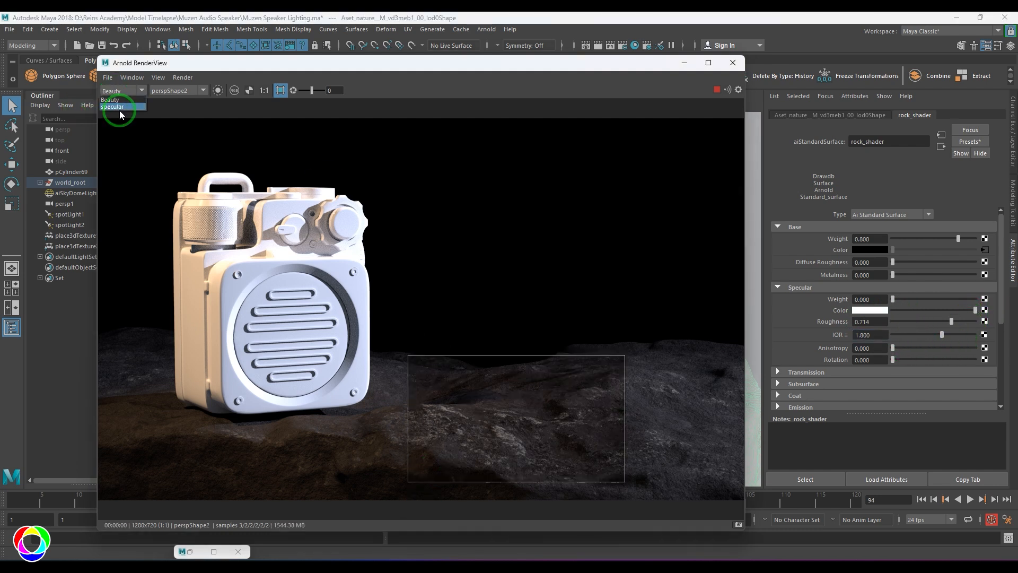
click(119, 111)
click(460, 413)
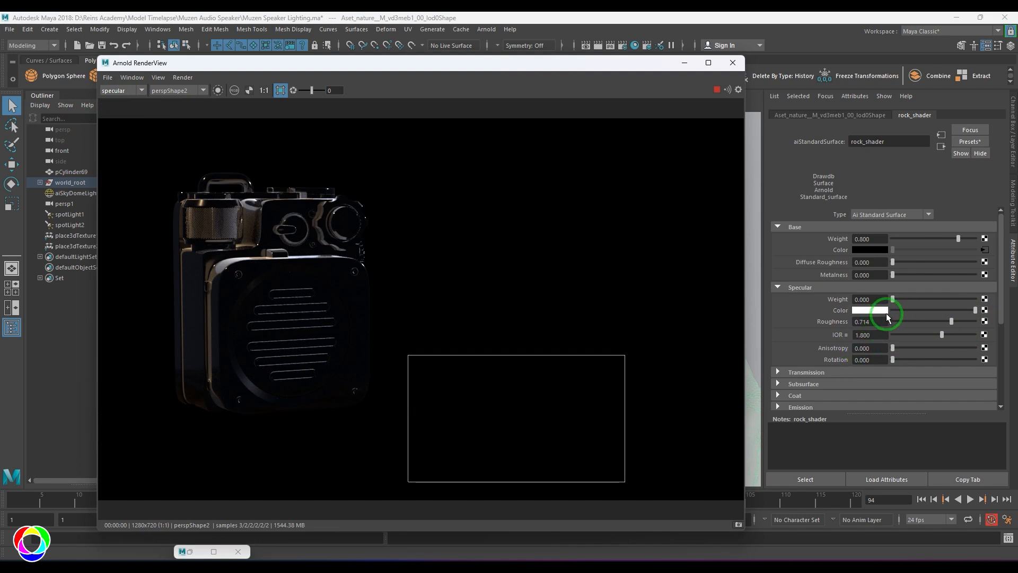
- Set rock_shader's specular weight to 1 and enlarge the render region to cover more of the rock beside the speaker
drag(885, 299, 811, 297)
text(1)
key(Return)
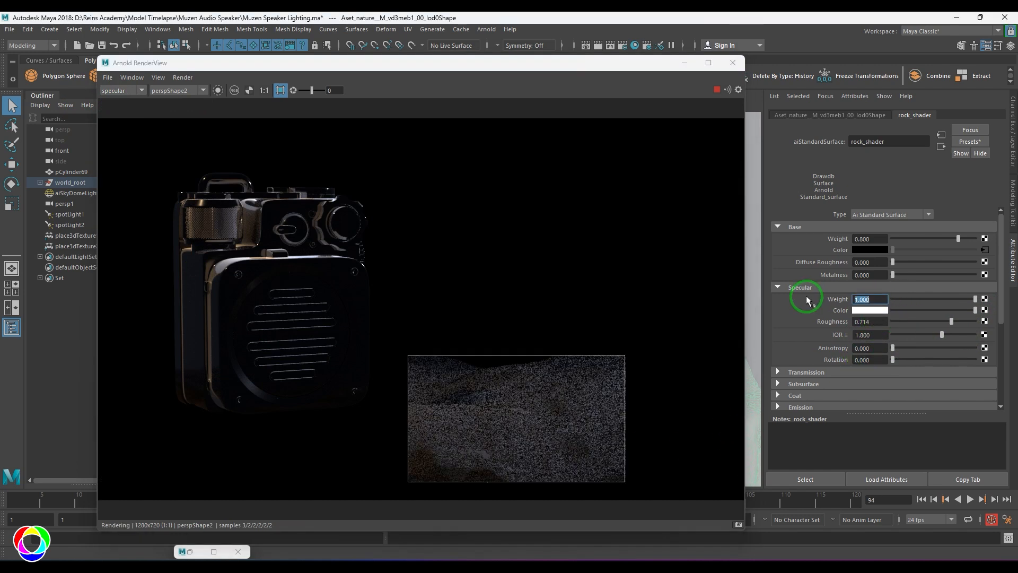
drag(408, 480, 332, 511)
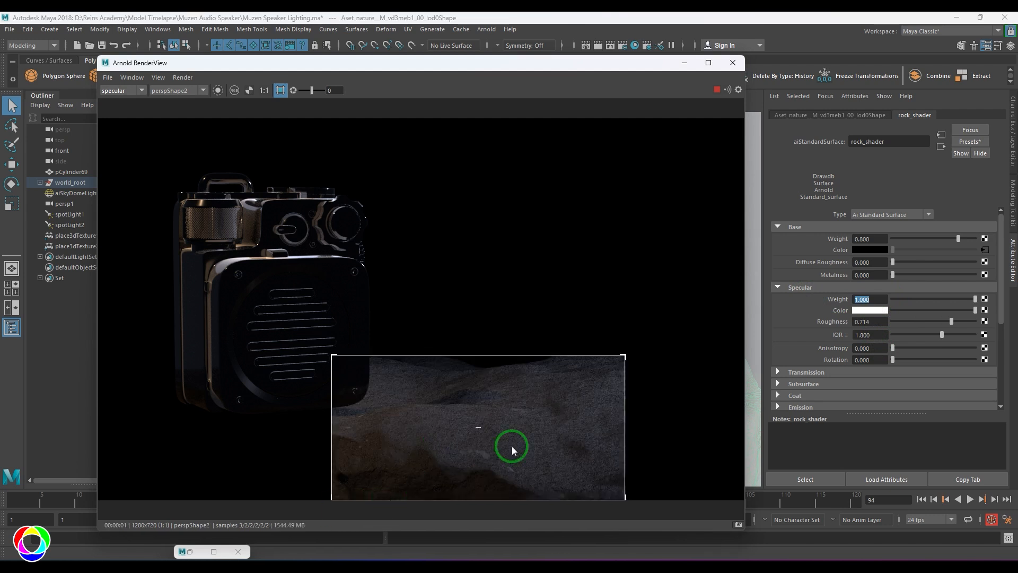
- Pause the render and map a 3D Solid Fractal texture to rock_shader's specular color
click(711, 94)
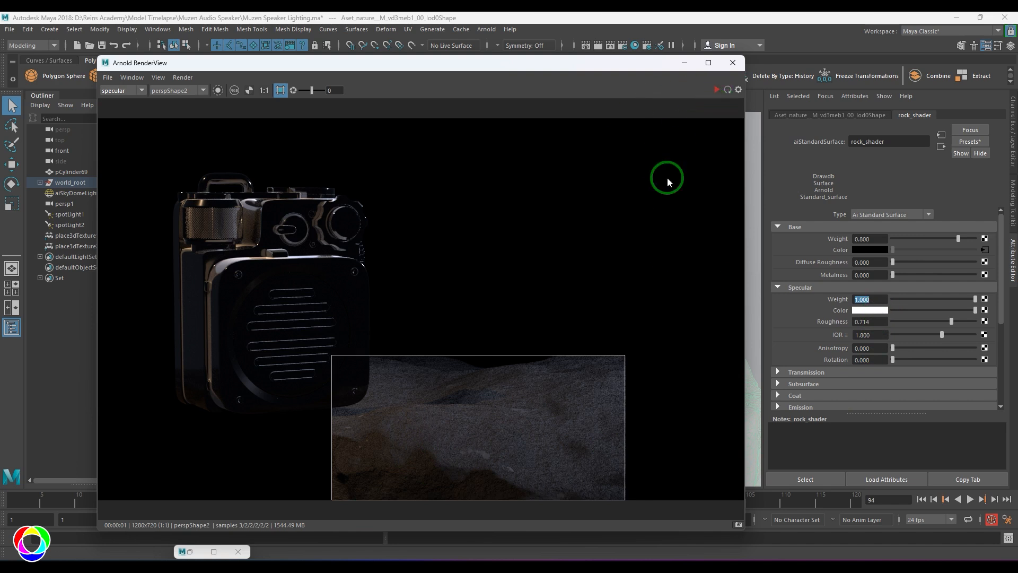
click(985, 310)
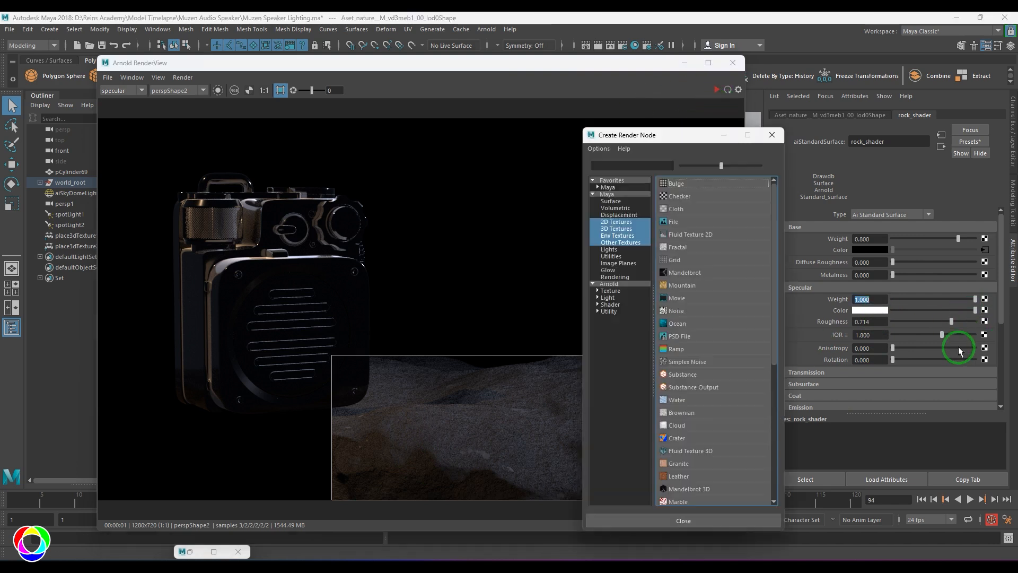
click(615, 230)
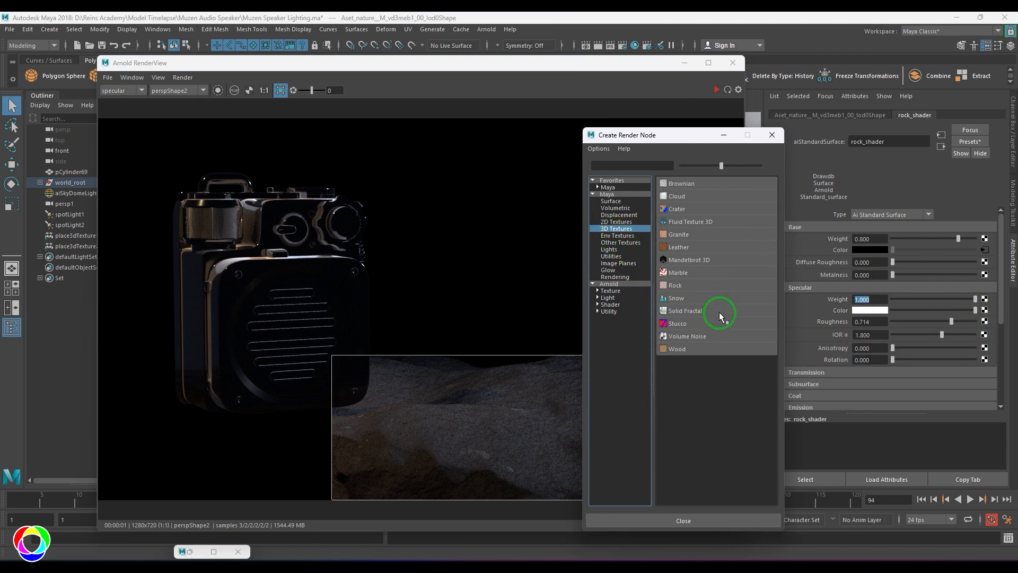
click(686, 312)
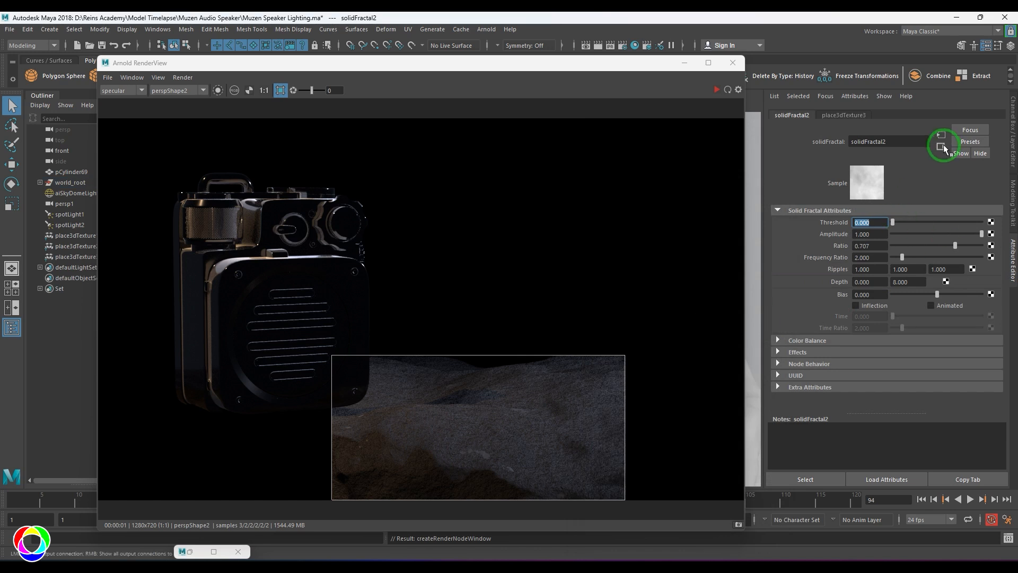
- Set the new solid fractal's ratio to 1, leaving its threshold at 0, and resume the render
click(923, 223)
key(ctrl+z)
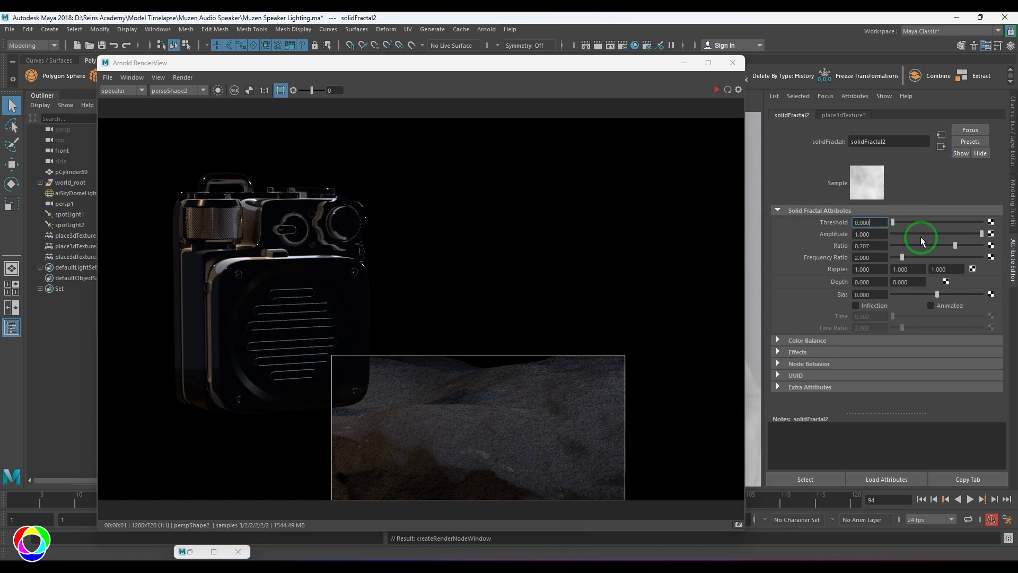
drag(958, 247, 984, 245)
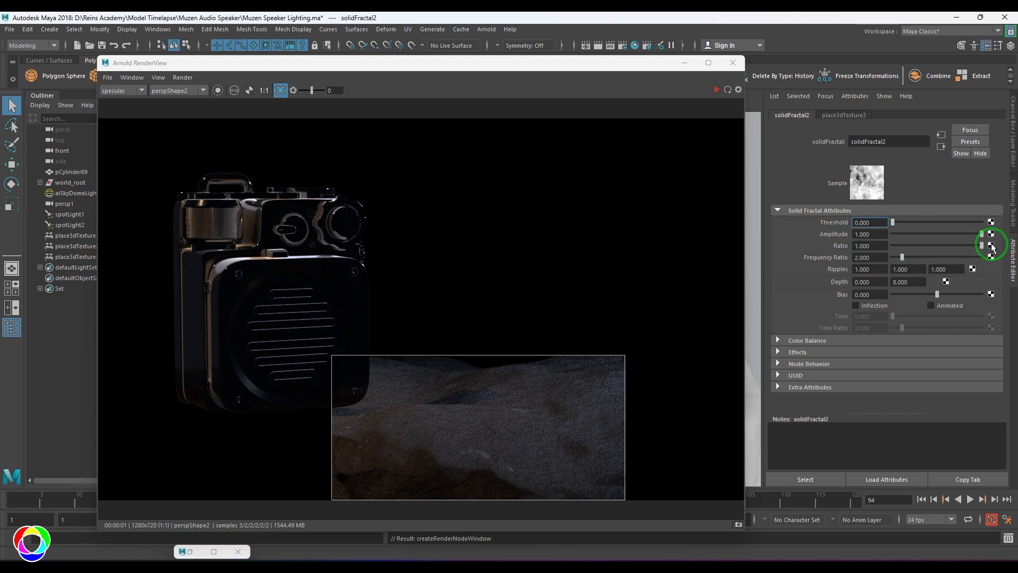
click(717, 90)
click(431, 451)
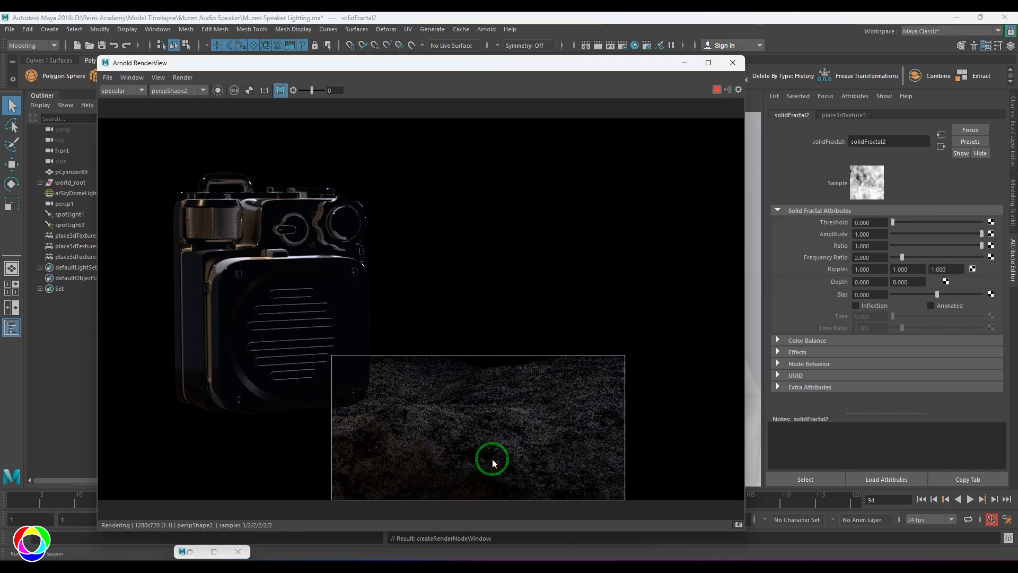
- Return to rock_shader and set its specular roughness to 0.35
click(941, 146)
drag(874, 323, 816, 324)
text(0.35)
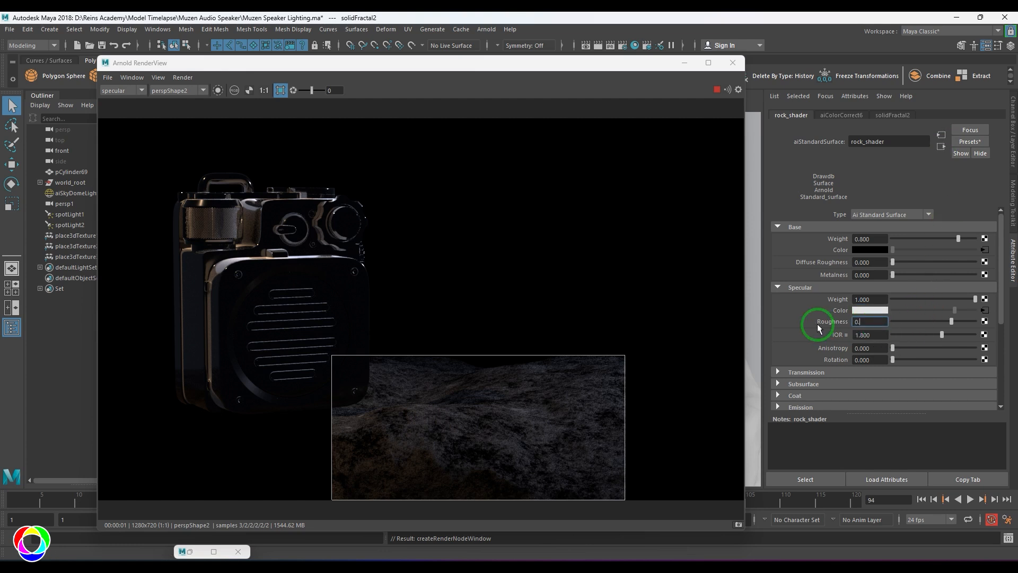
key(Return)
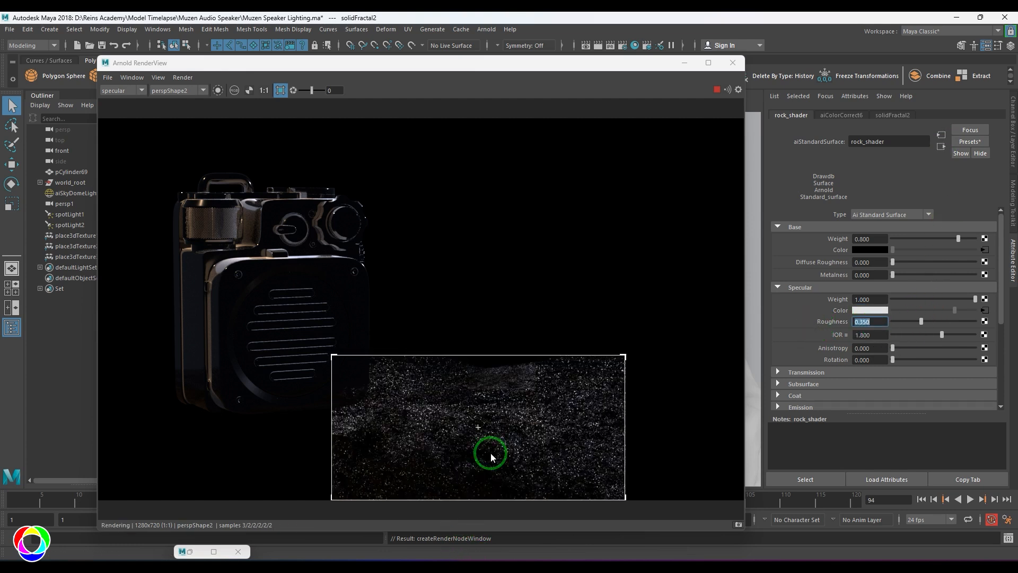
- Show the Beauty pass again and set rock_shader's specular IOR to 3
click(127, 90)
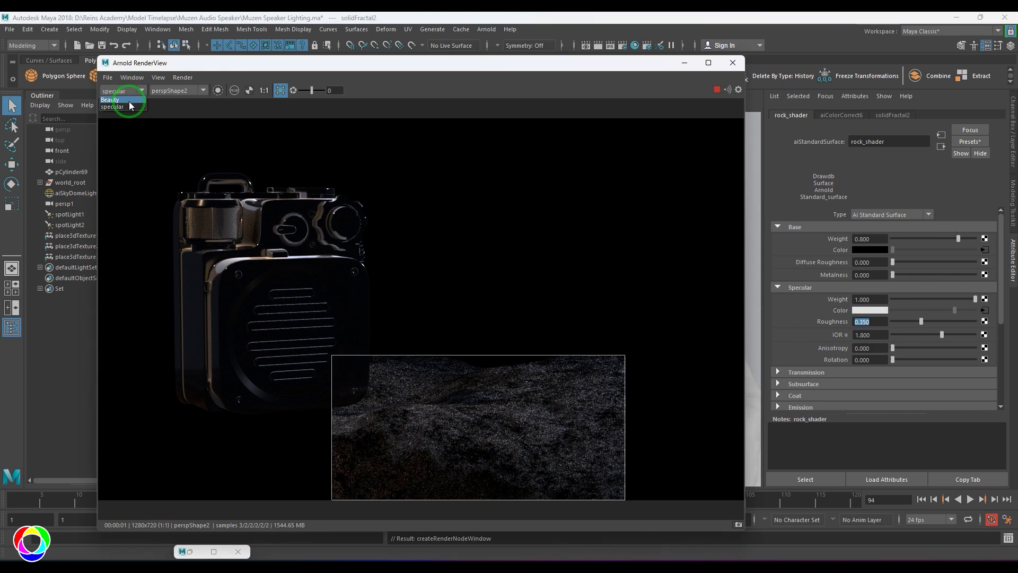
click(127, 101)
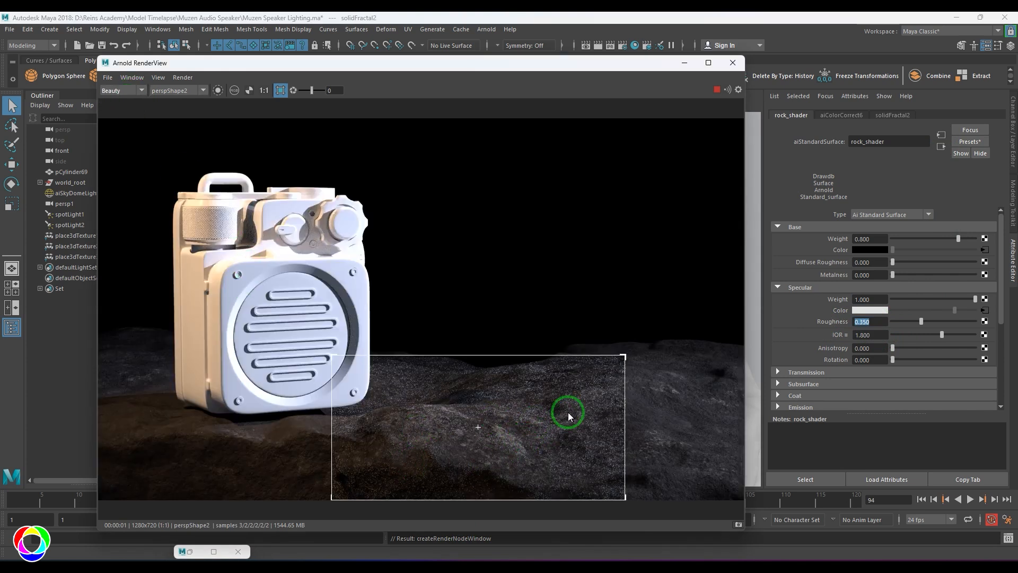
click(864, 335)
text(3)
key(Return)
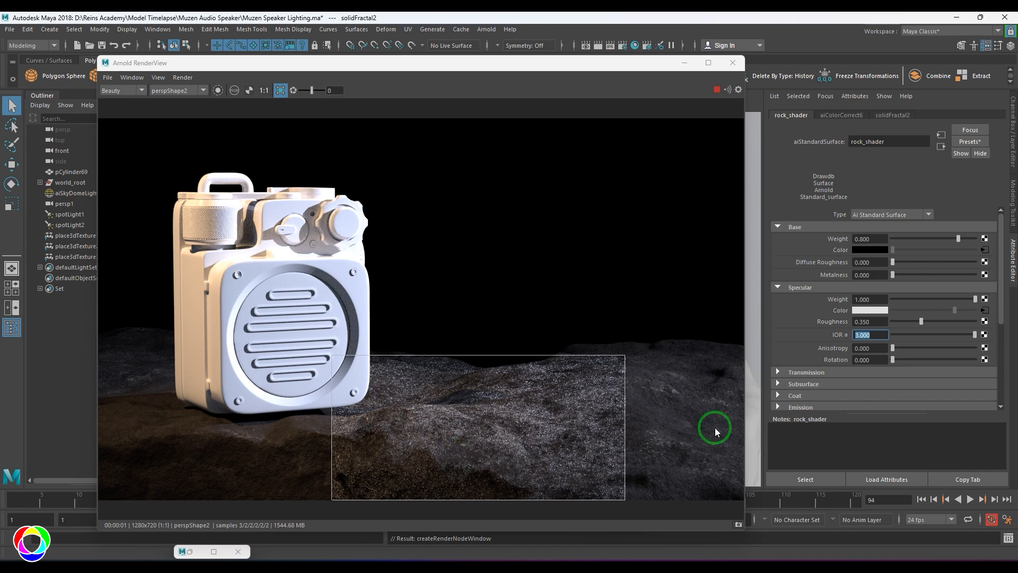
- Open the solid fractal mapped to the specular color and raise the HSV value of its Color Gain
click(984, 310)
click(802, 338)
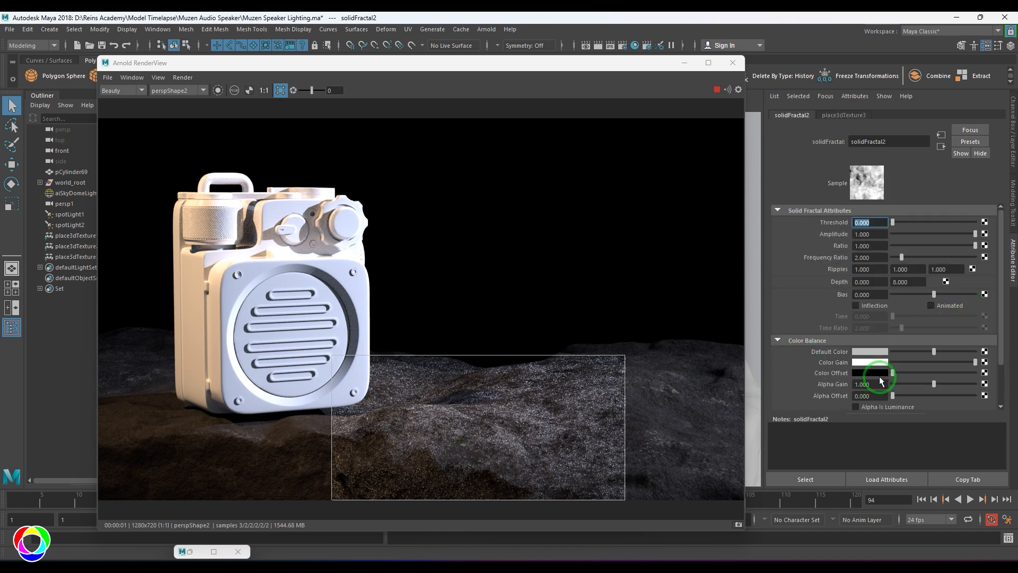
click(884, 362)
drag(373, 393, 320, 392)
text(1)
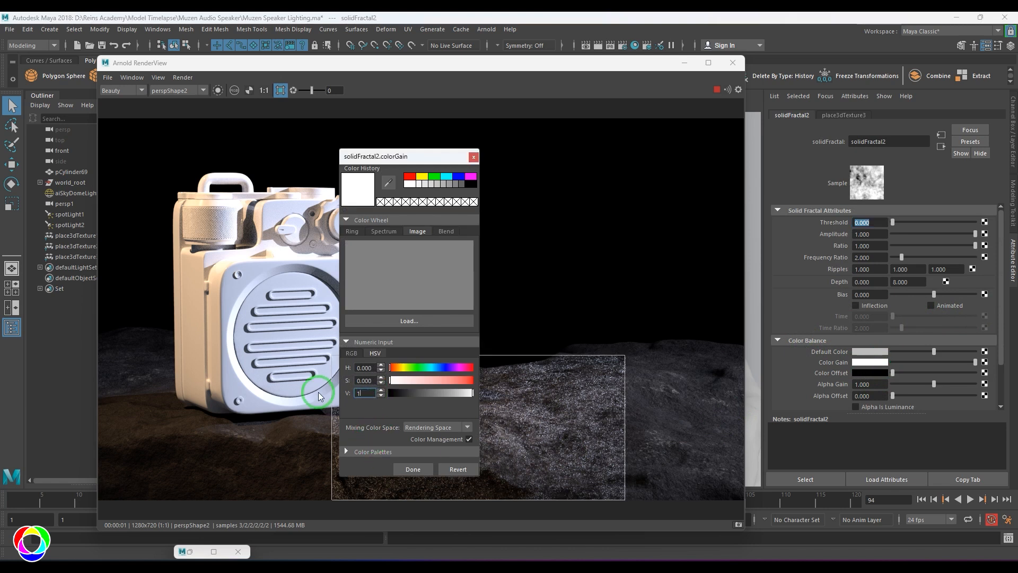
key(Return)
click(407, 467)
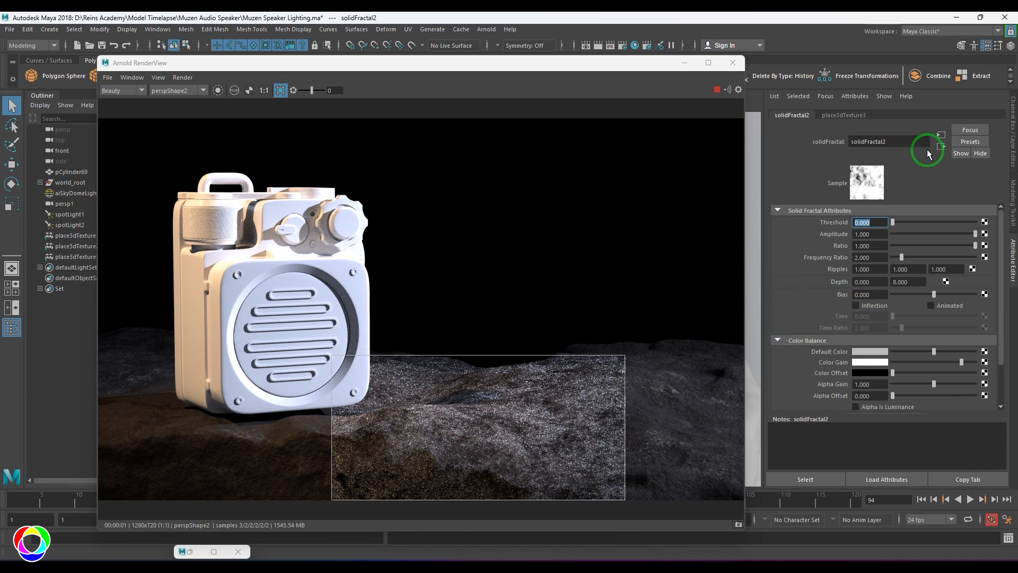
- Set rock_shader's specular roughness to 0.5 and return the render display to the Beauty pass
click(940, 147)
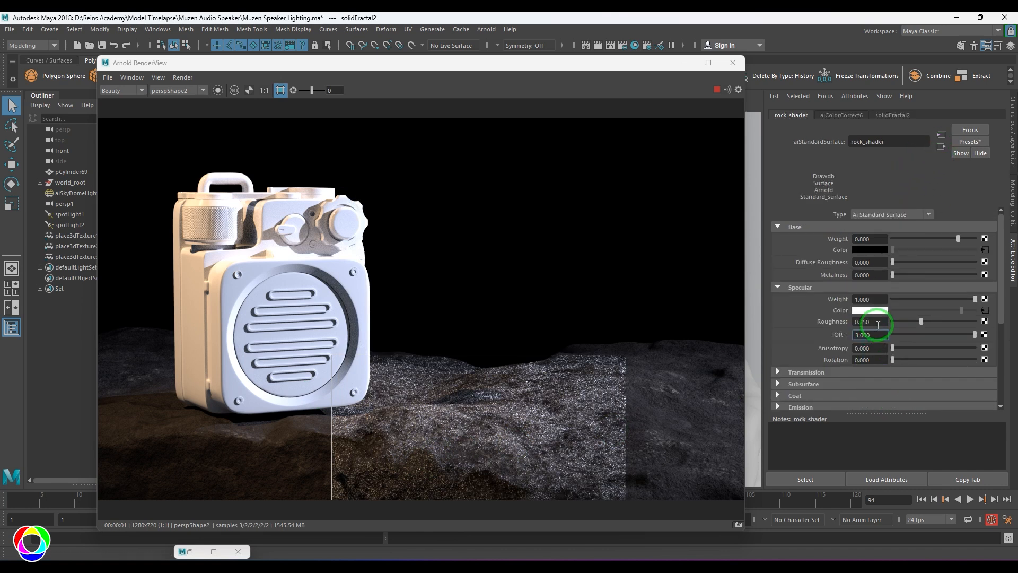
drag(877, 322, 823, 324)
text(0.5)
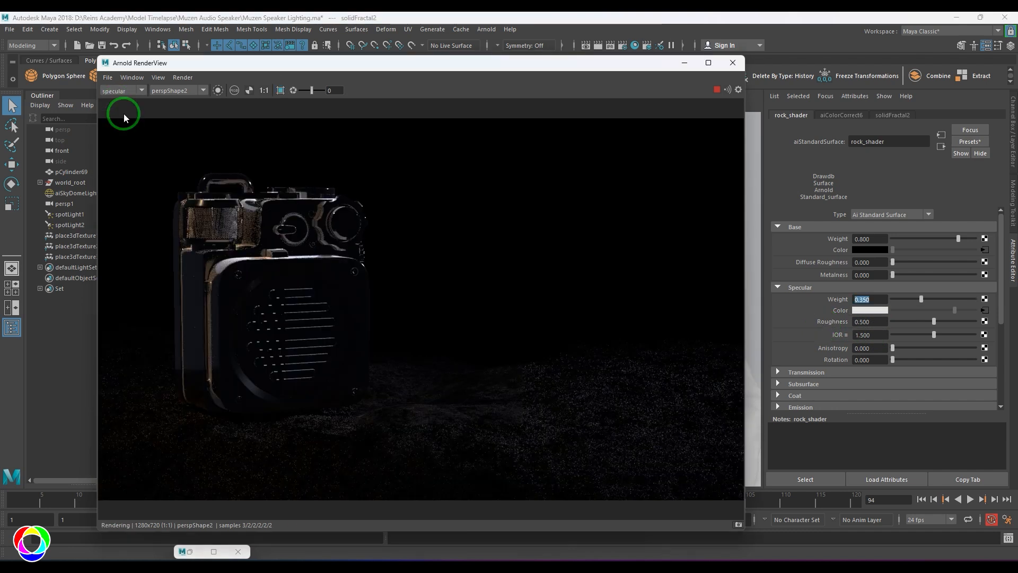
click(124, 117)
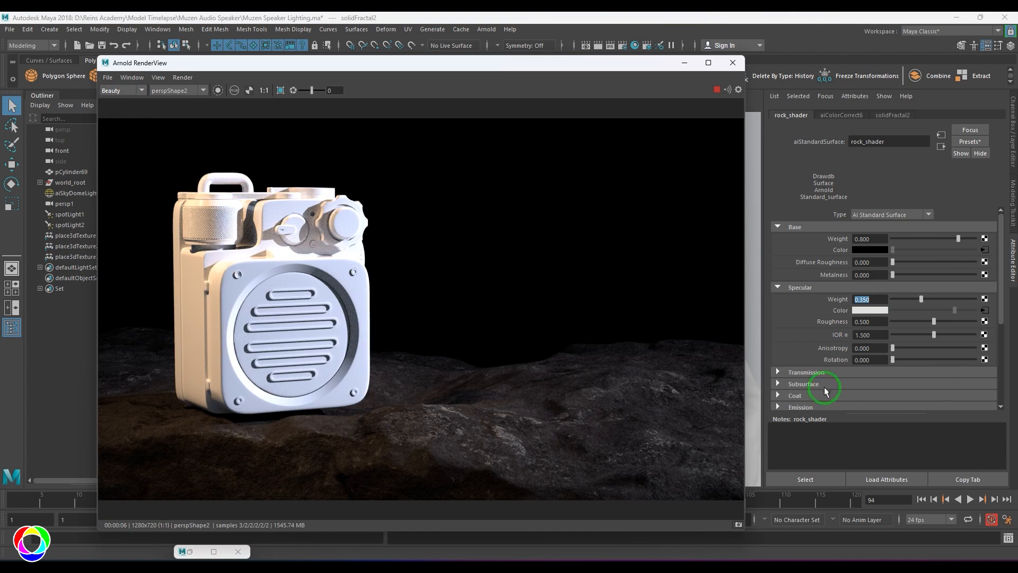
- Open rock_shader's bump mapping fractal, pause the render and draw a new render region over the rock beside the speaker
scroll(823, 386, down, 3)
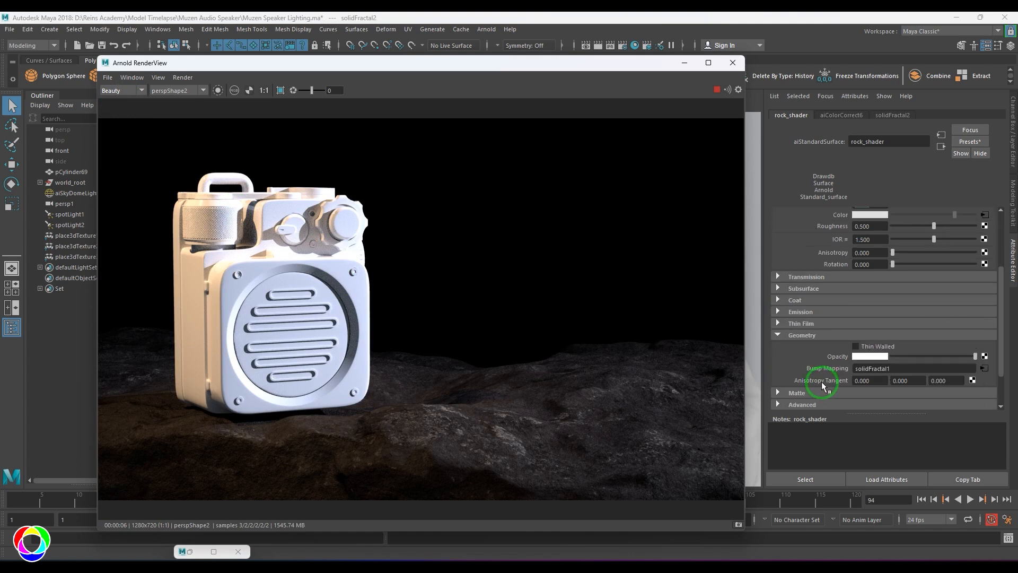
click(983, 367)
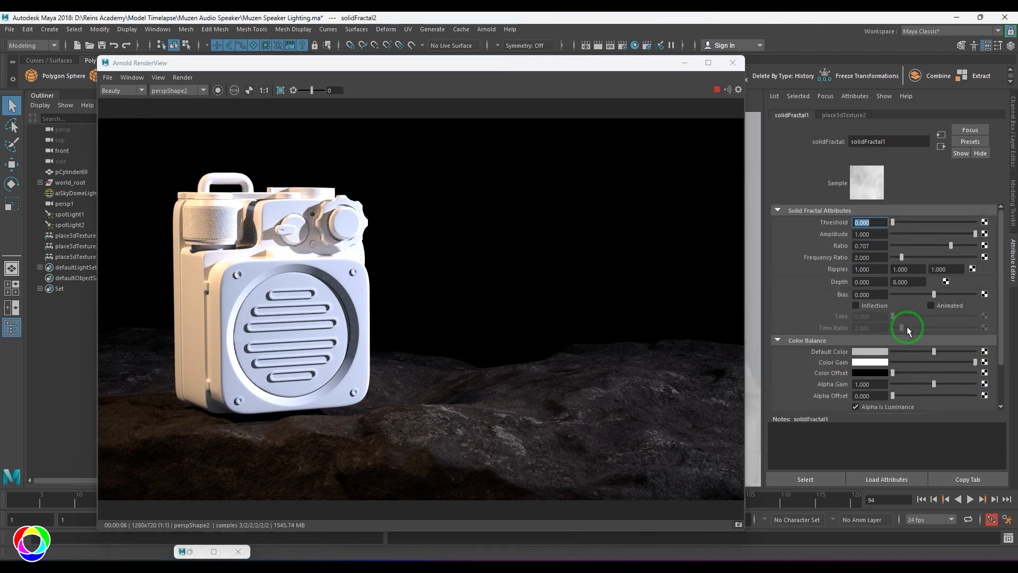
click(280, 90)
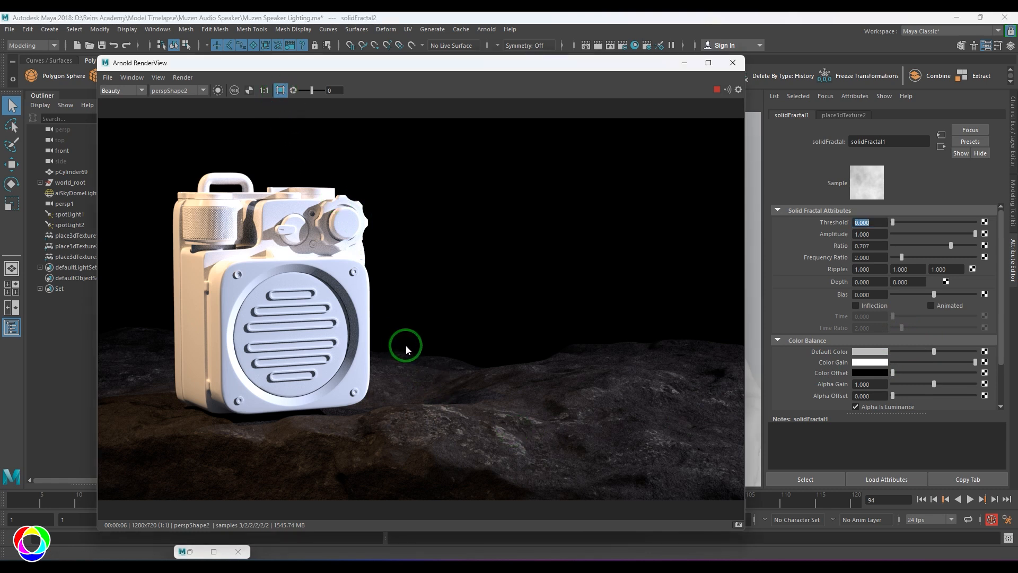
click(718, 90)
drag(411, 367, 654, 498)
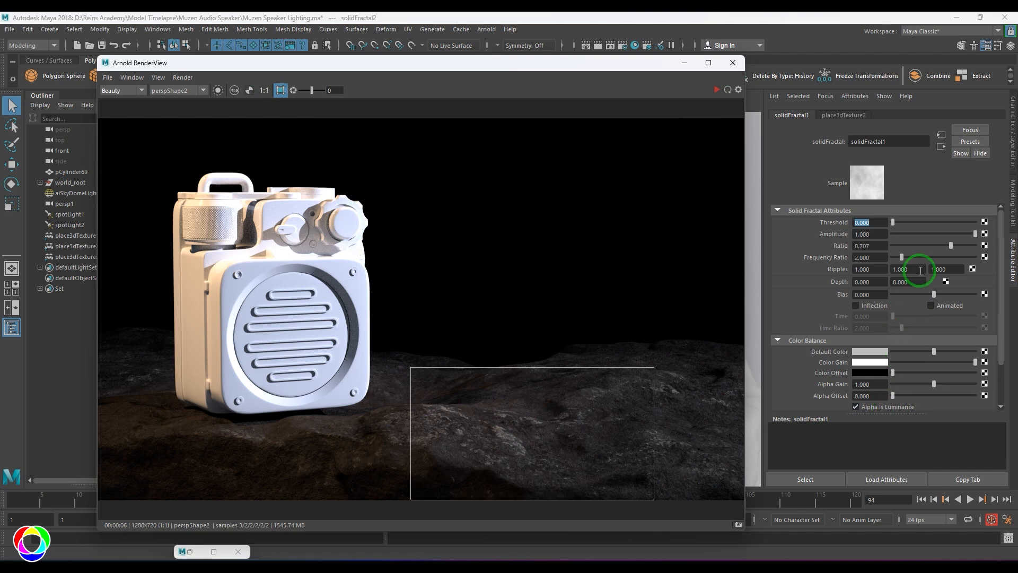
- Set solidFractal1's ratio to 0.929 and frequency ratio to 1.76, resume the render, and undo a trial threshold increase
drag(950, 245, 966, 246)
drag(901, 257, 900, 257)
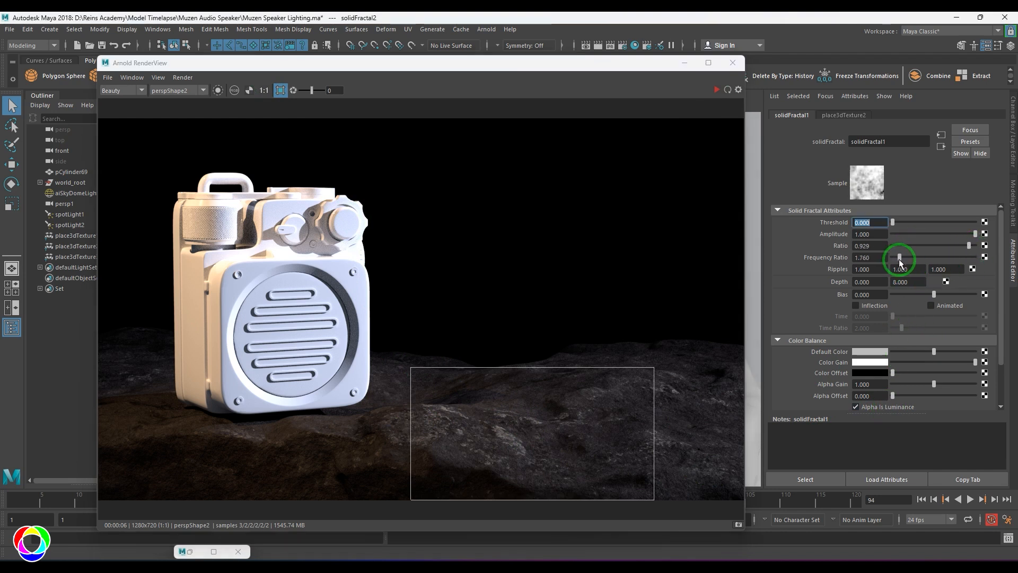
click(716, 90)
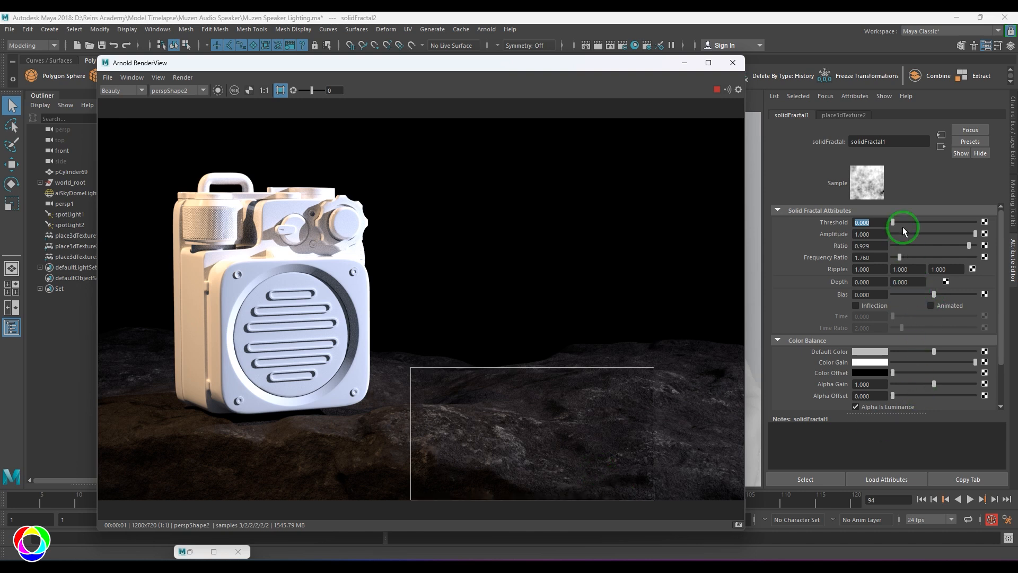
drag(904, 231, 910, 222)
key(ctrl+z)
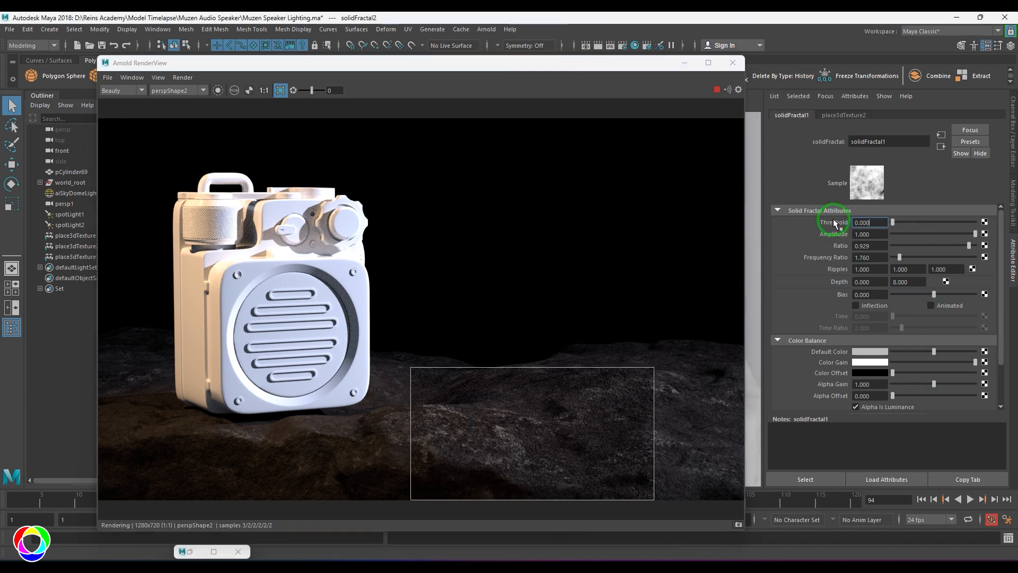
- Open the bump3d2 node and set its bump depth to 0.5 after comparing 0 and 1 in the render
click(941, 147)
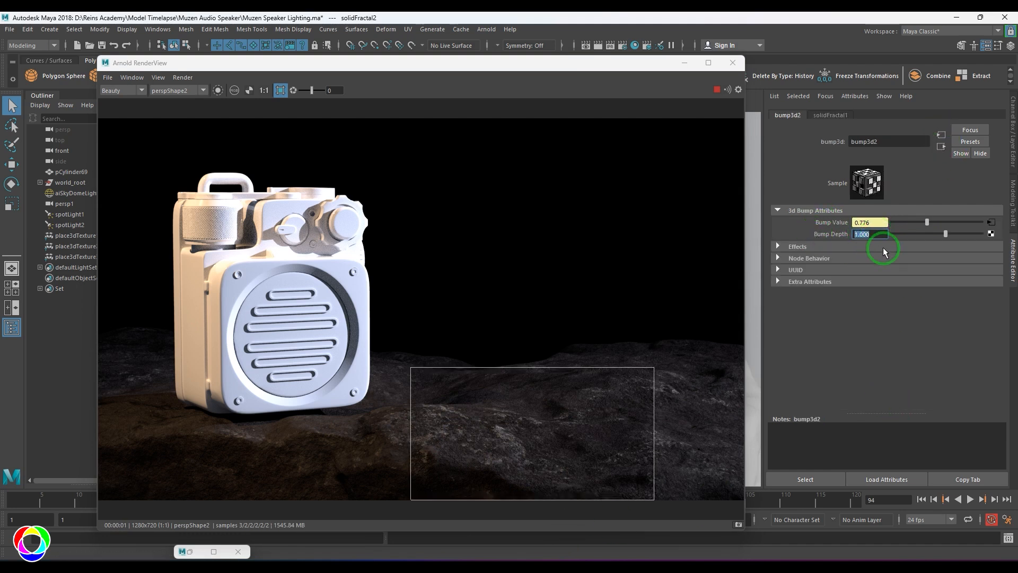
text(0)
key(Return)
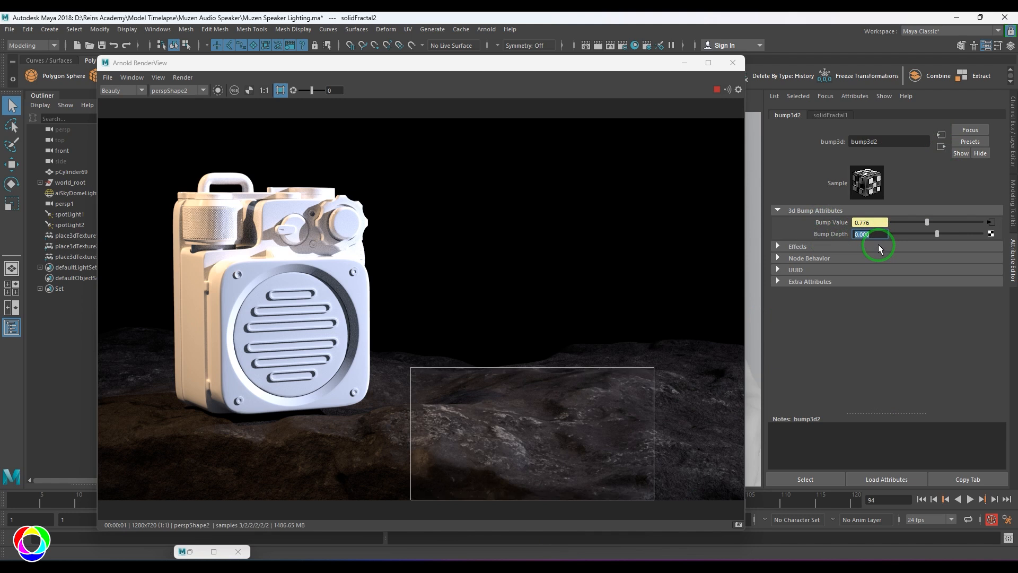
text(1)
key(Return)
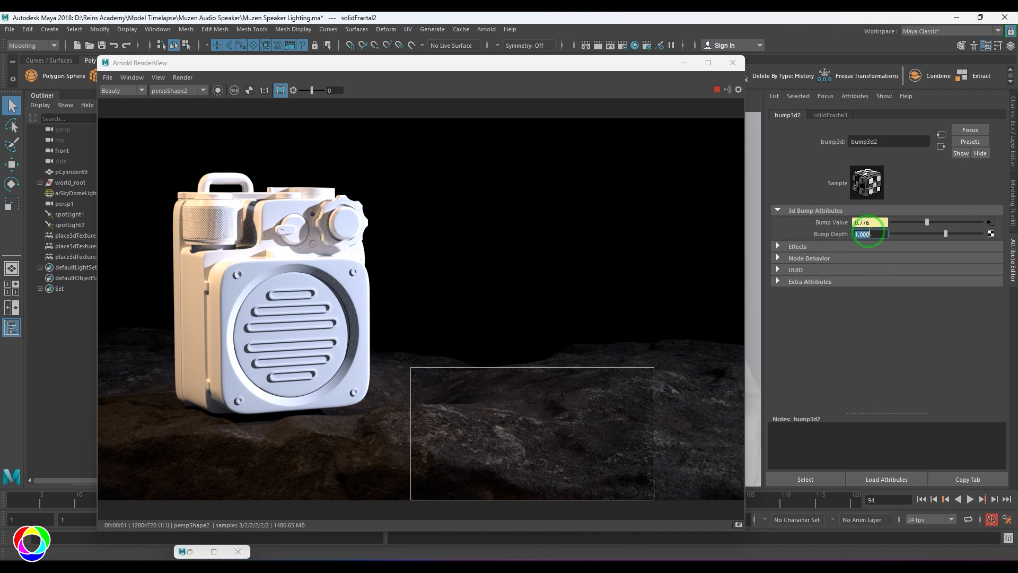
text(0.5)
key(Return)
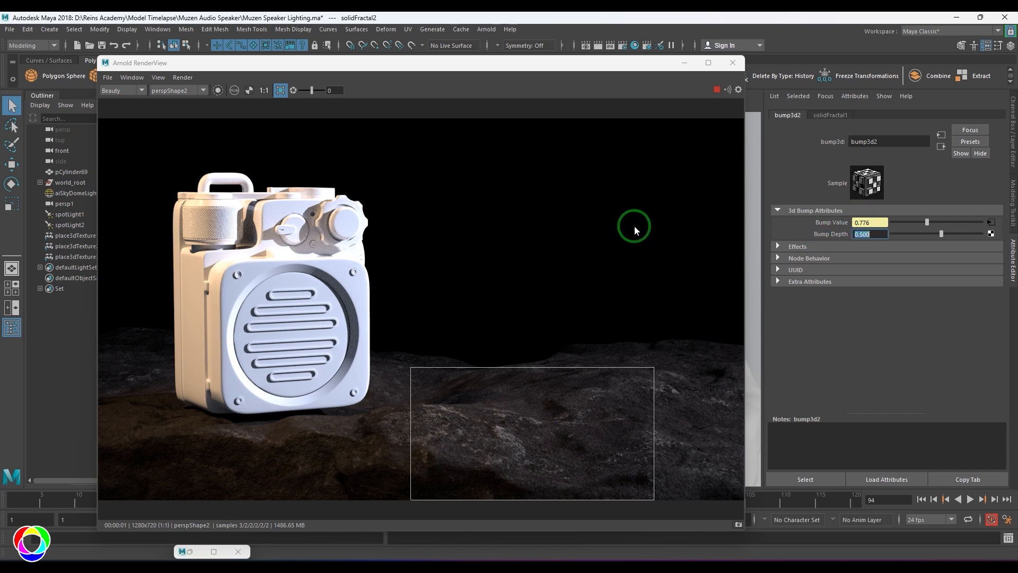
- Stop the render, minimize the render window and select the speaker mesh in the viewport
click(716, 91)
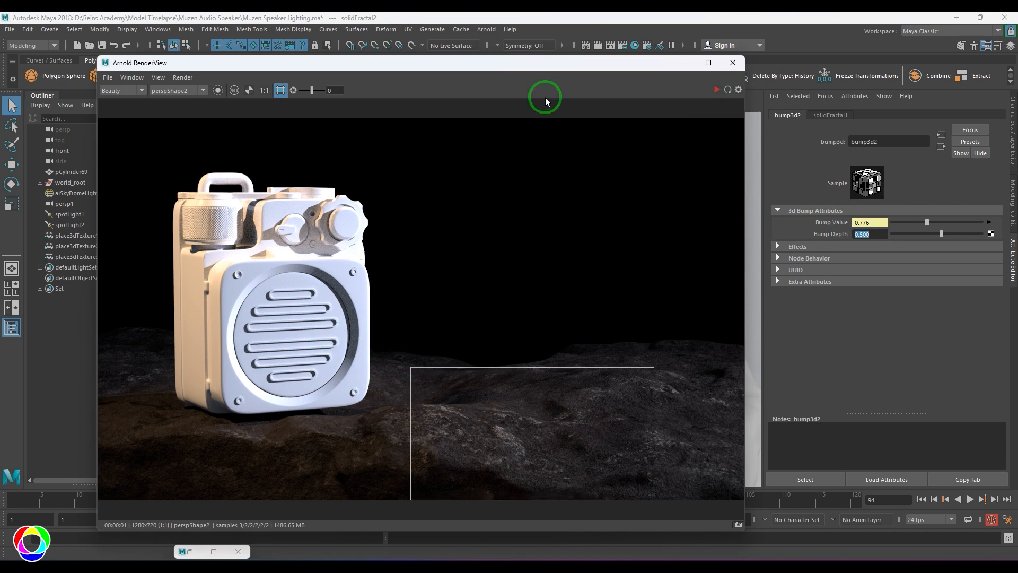
click(685, 62)
click(348, 311)
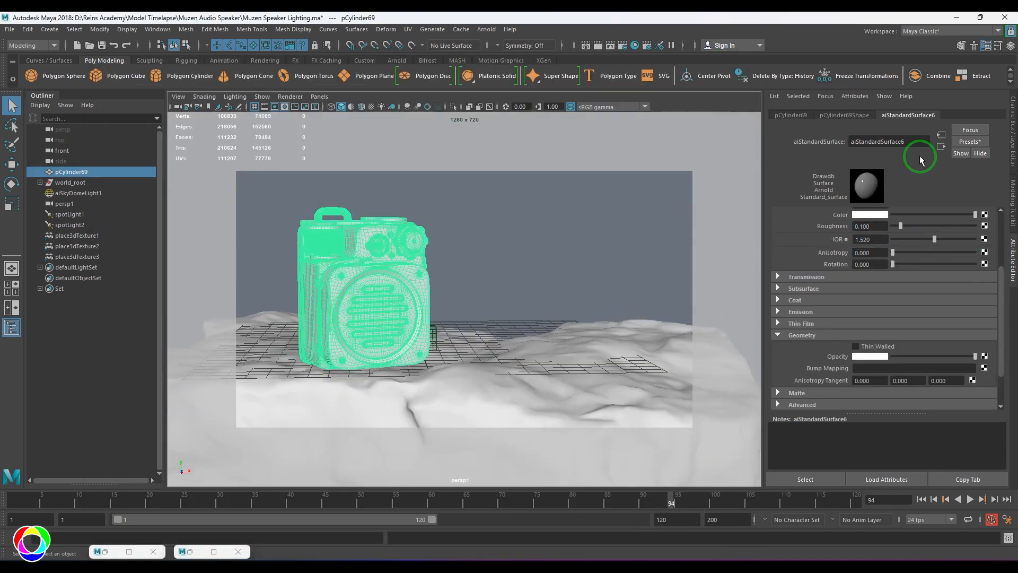
- Add a file texture to aiStandardSurface6's base color and load Muzen Speaker FBX01_aiStandardSurface1_BaseColor.png from the Muzen Audio Speaker\testures folder
scroll(905, 270, up, 3)
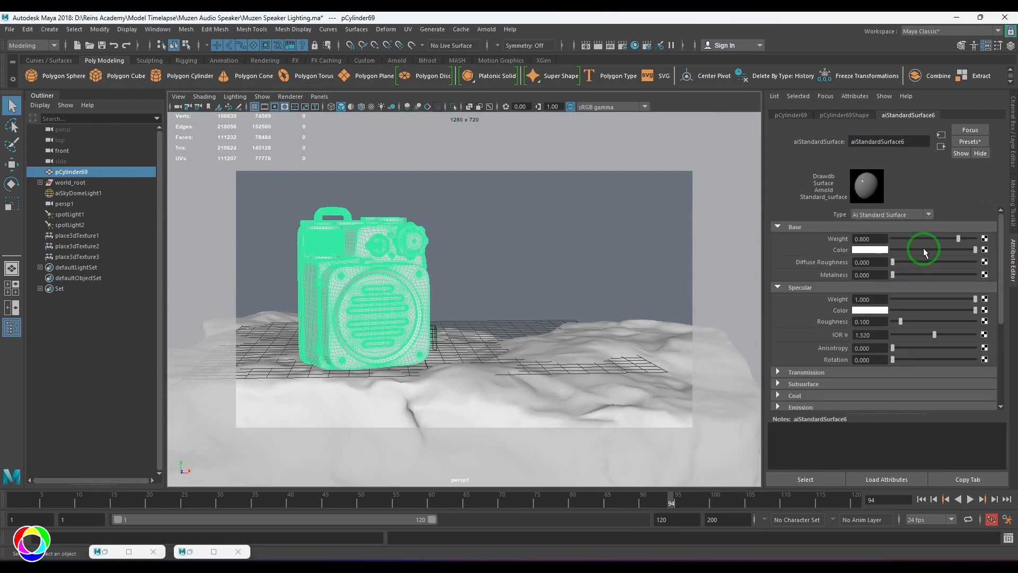
click(984, 250)
click(682, 222)
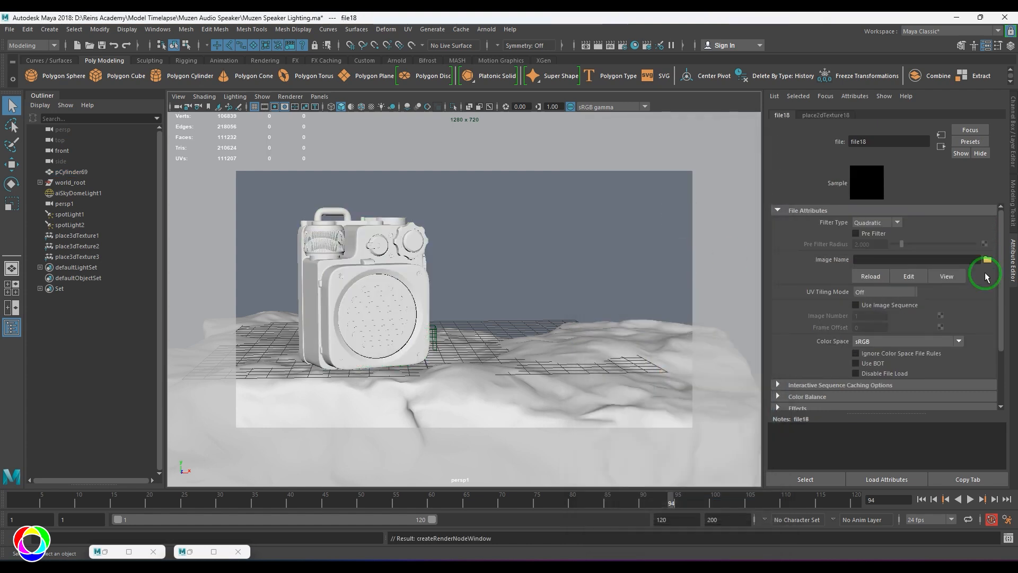
click(987, 260)
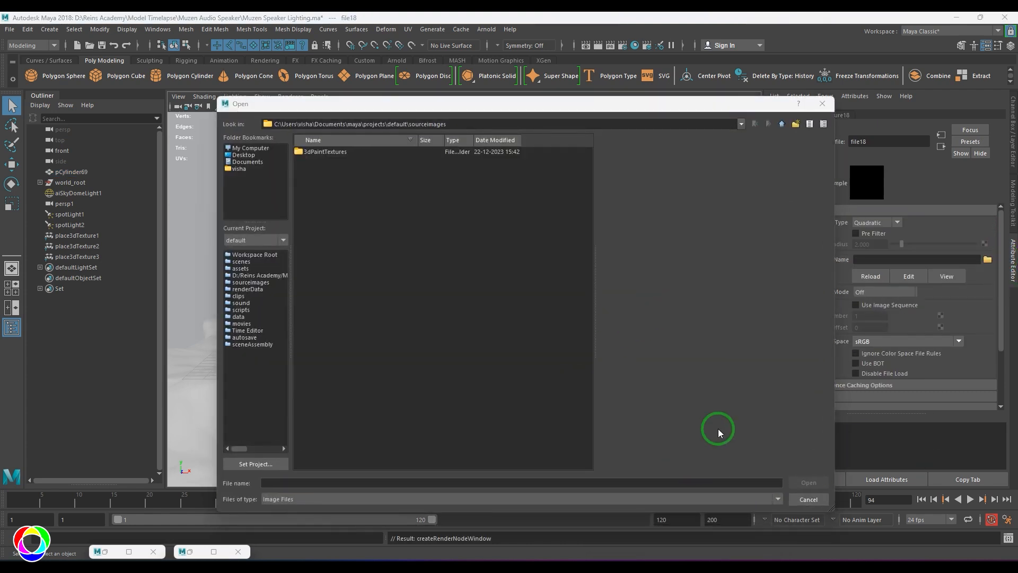
click(290, 483)
text(D:\Reins Academy\Model Timelapse\Muzen Audio Speaker\testures)
key(Return)
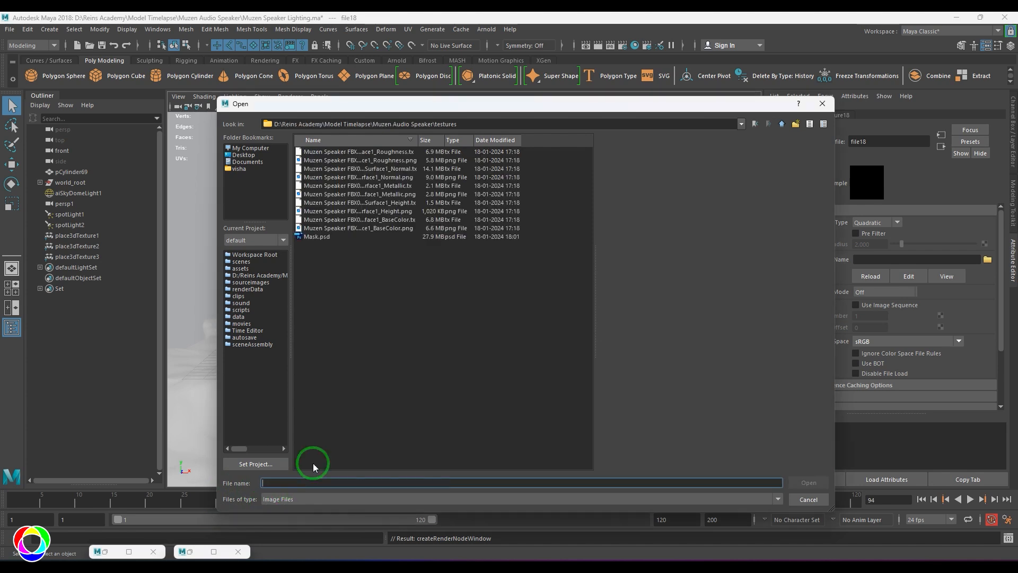
click(396, 229)
click(804, 483)
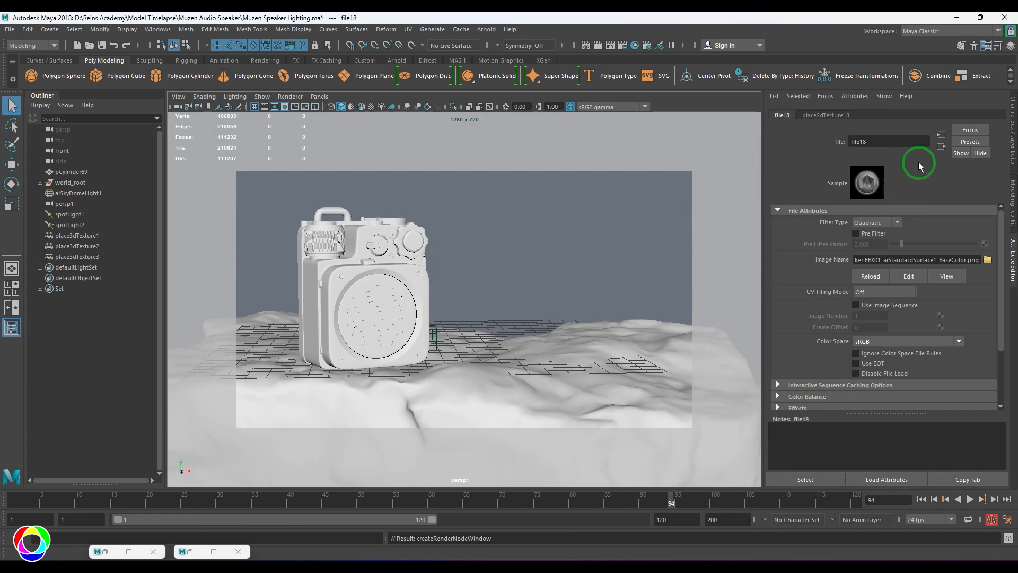
- Display textures in the viewport, select the speaker and graph its aiStandardSurface6 material network in the Hypershade
click(941, 147)
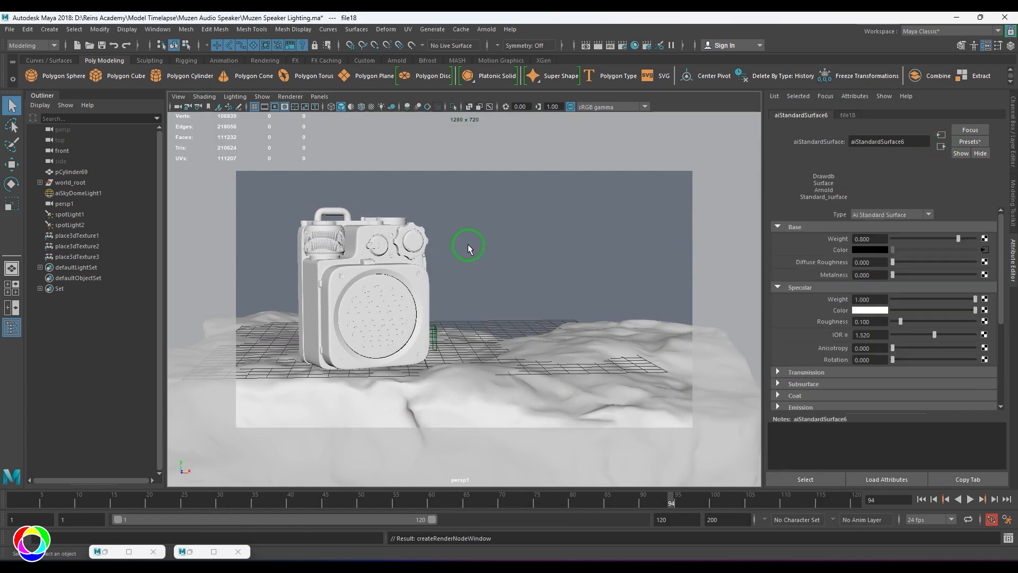
key(6)
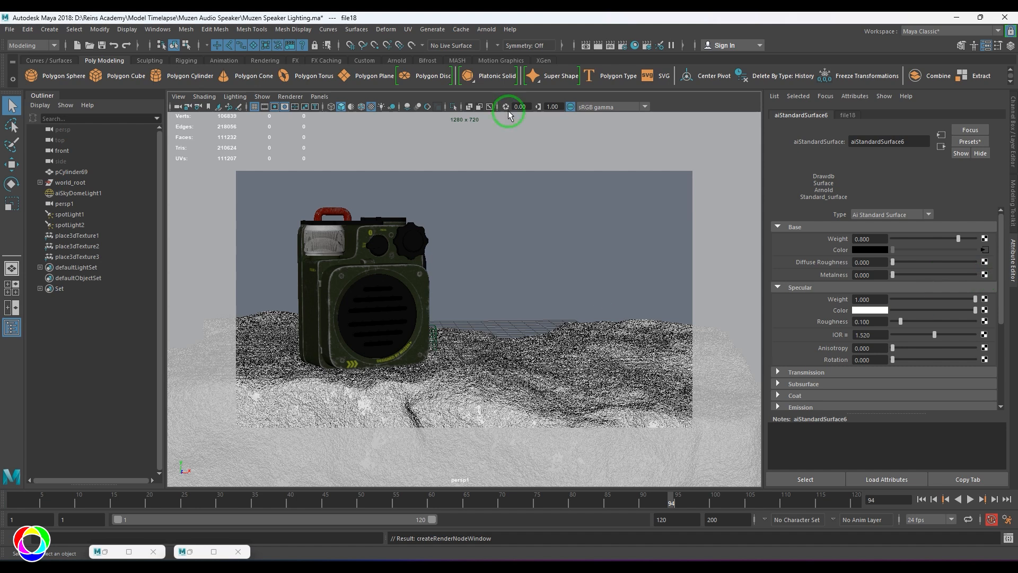
click(378, 296)
click(635, 46)
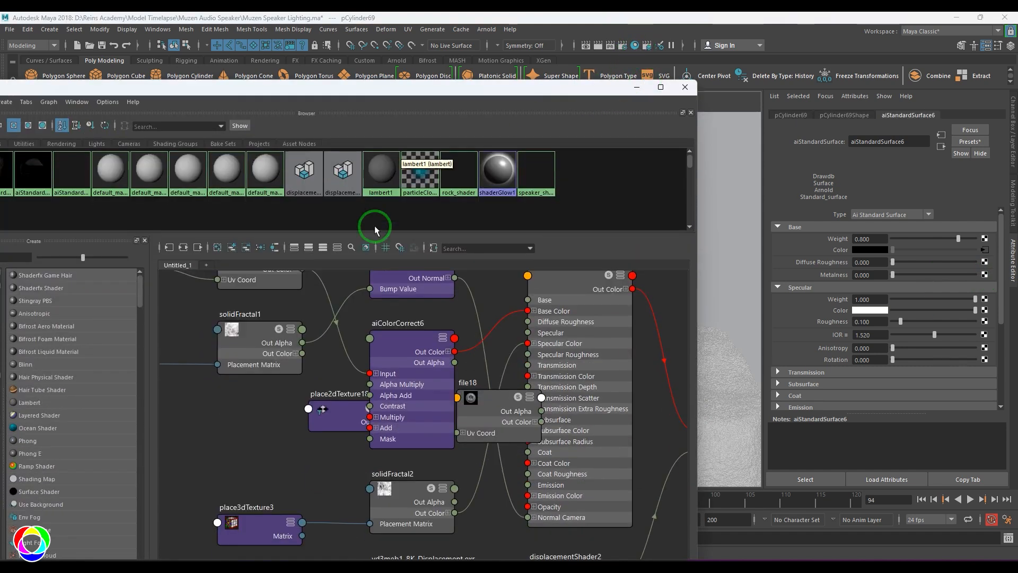
click(275, 247)
drag(539, 90, 713, 32)
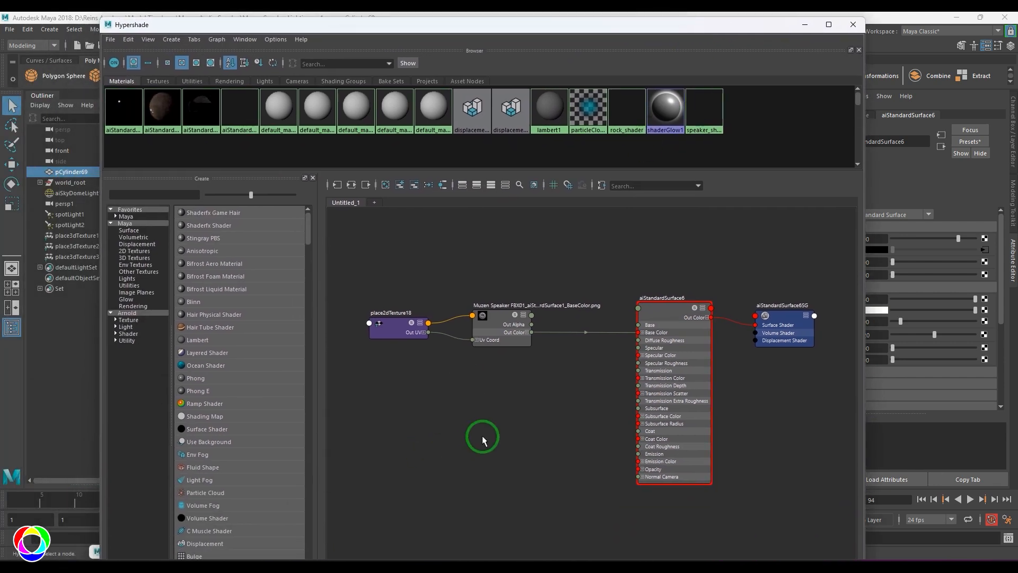
- Add a file texture node and an aiColorCorrect node below the base color texture, beside the speaker's shader
click(142, 251)
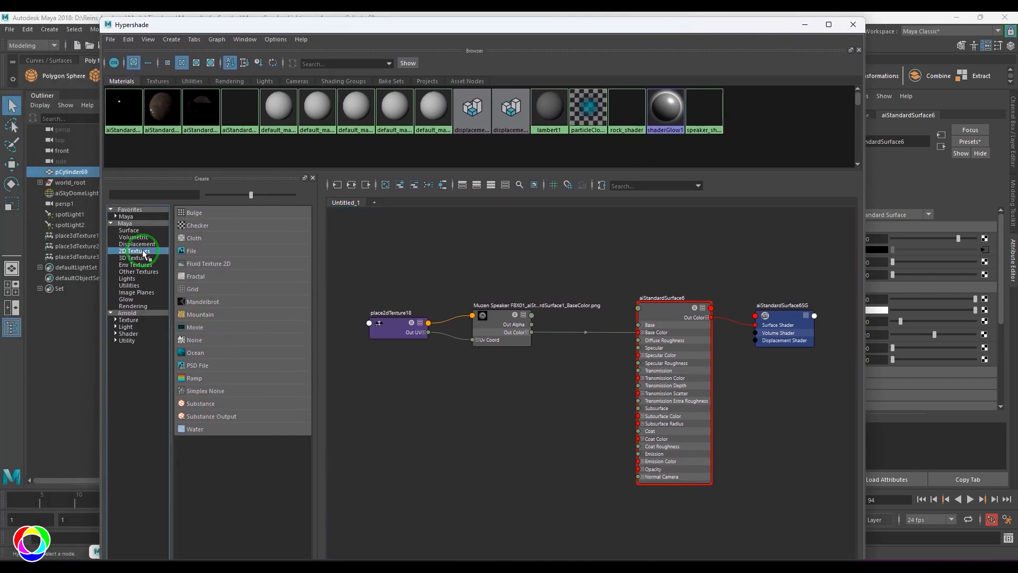
click(202, 255)
drag(547, 470, 439, 427)
click(542, 415)
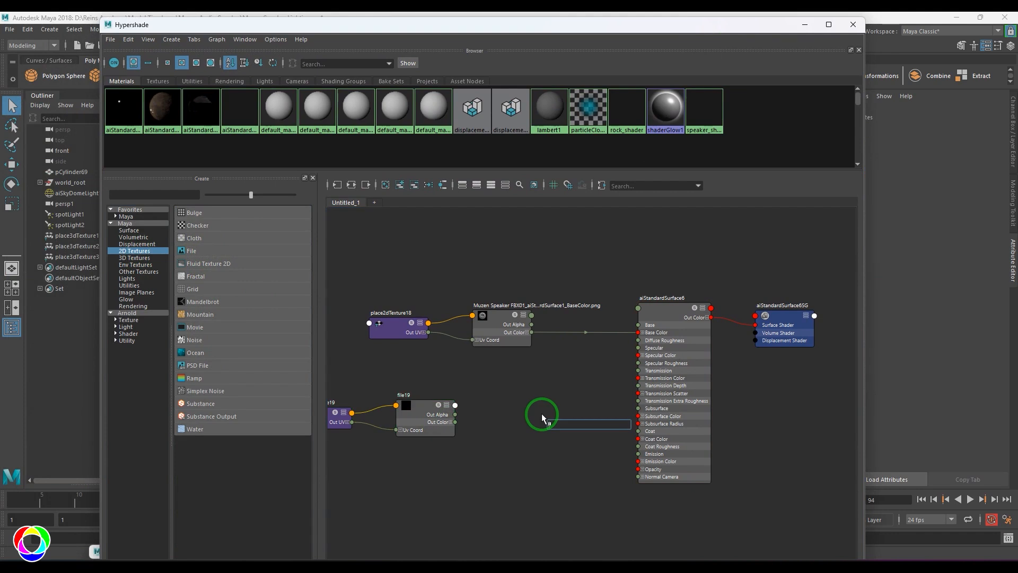
text(colorco)
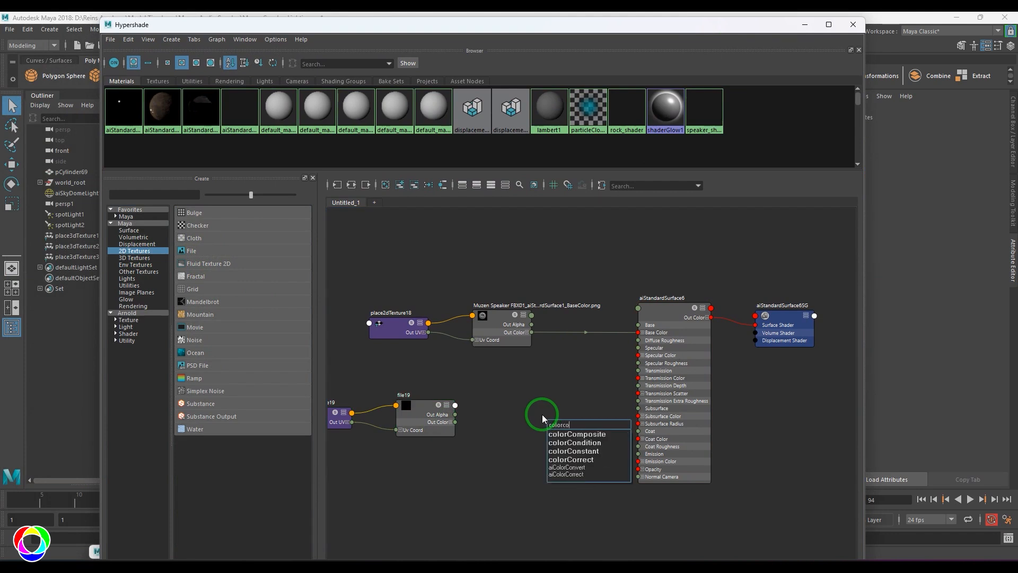
text(r)
click(568, 444)
drag(578, 444, 534, 407)
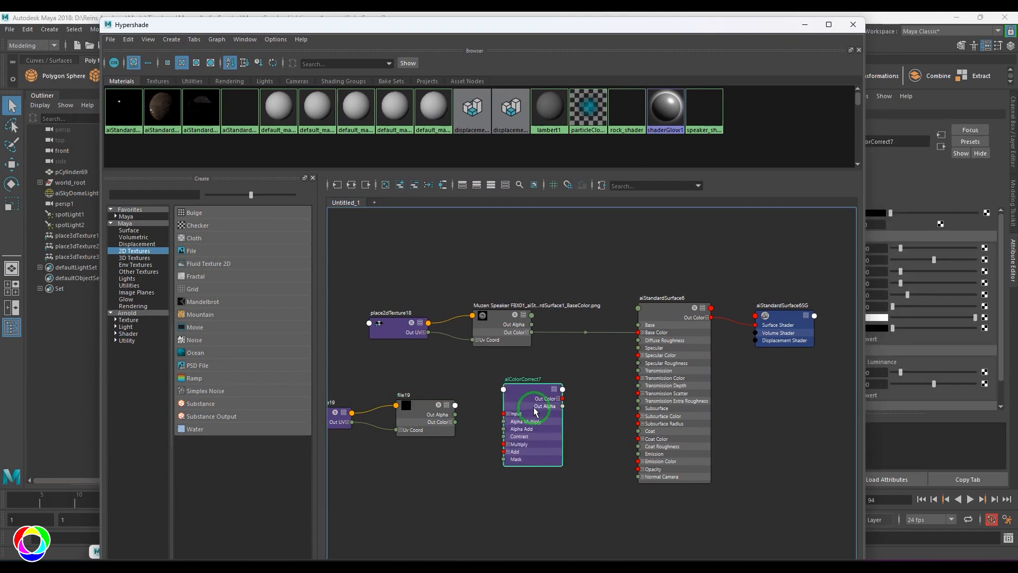
- Connect file19's Out Color to aiColorCorrect7's Input, and aiColorCorrect7's Out Color R to aiStandardSurface6's metalness
scroll(525, 416, up, 4)
drag(387, 427, 485, 411)
scroll(579, 393, down, 2)
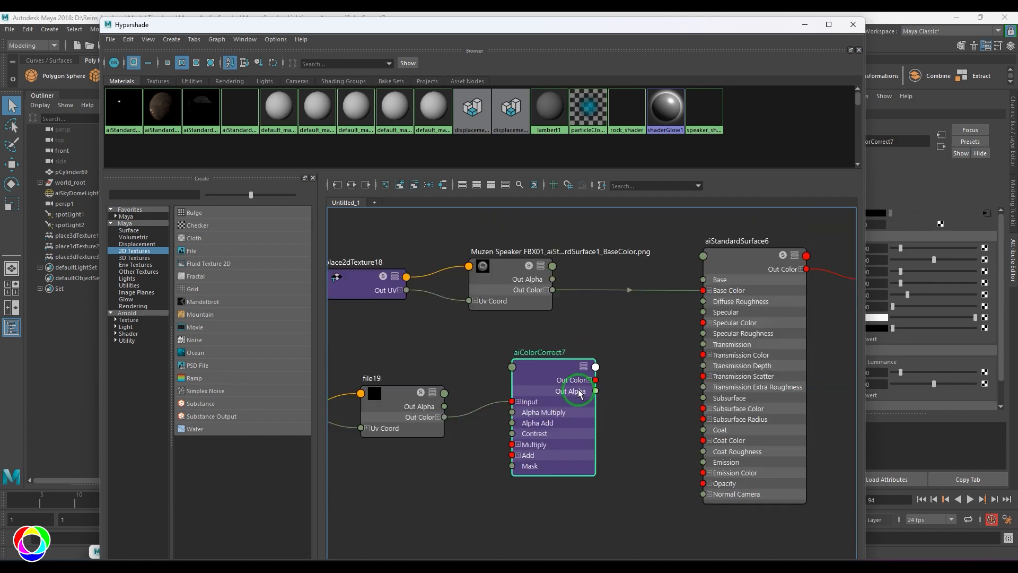
scroll(579, 393, down, 2)
scroll(611, 402, up, 2)
alt+middle_drag(629, 400, 582, 402)
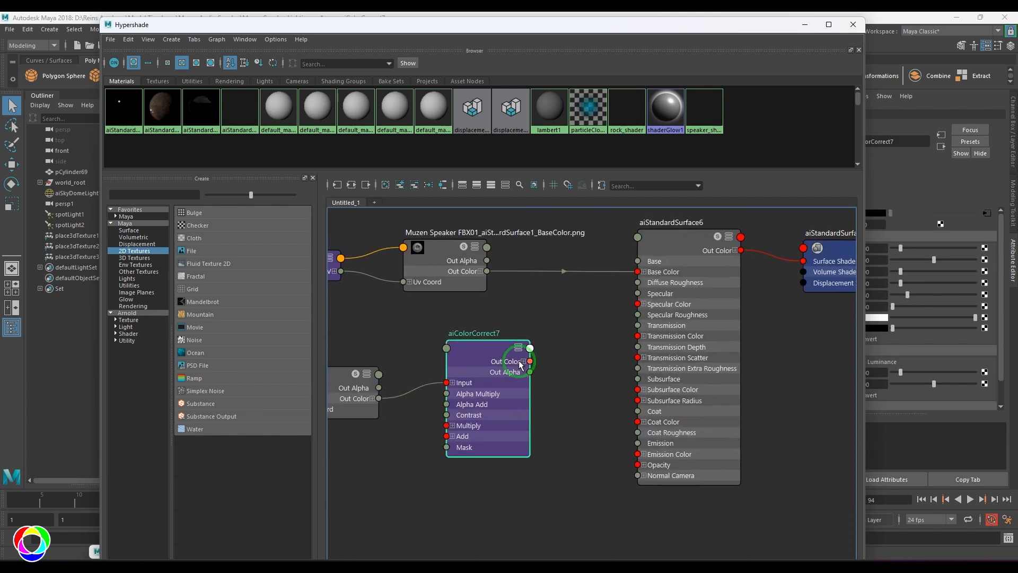
click(523, 361)
drag(531, 372, 648, 240)
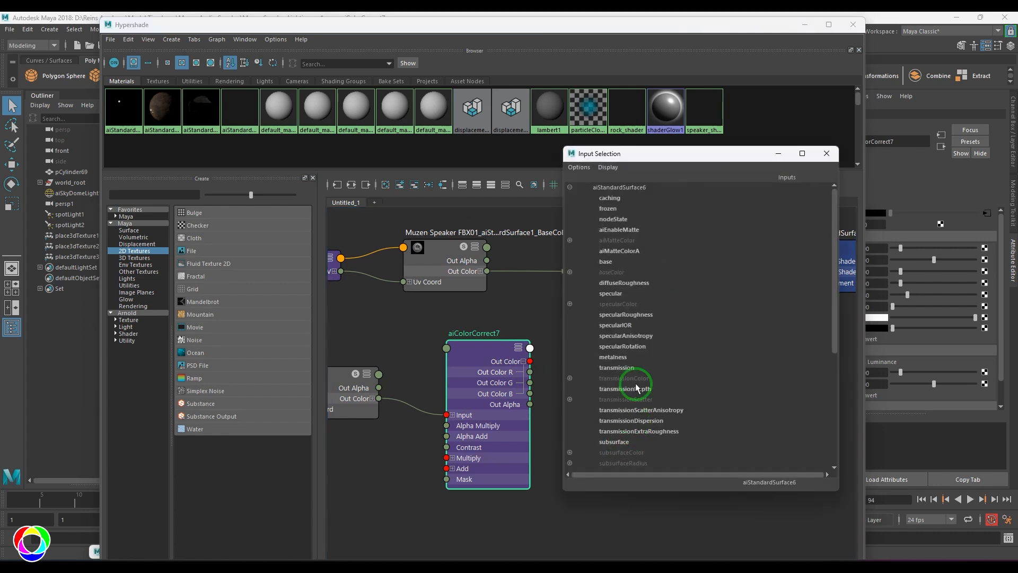
click(641, 372)
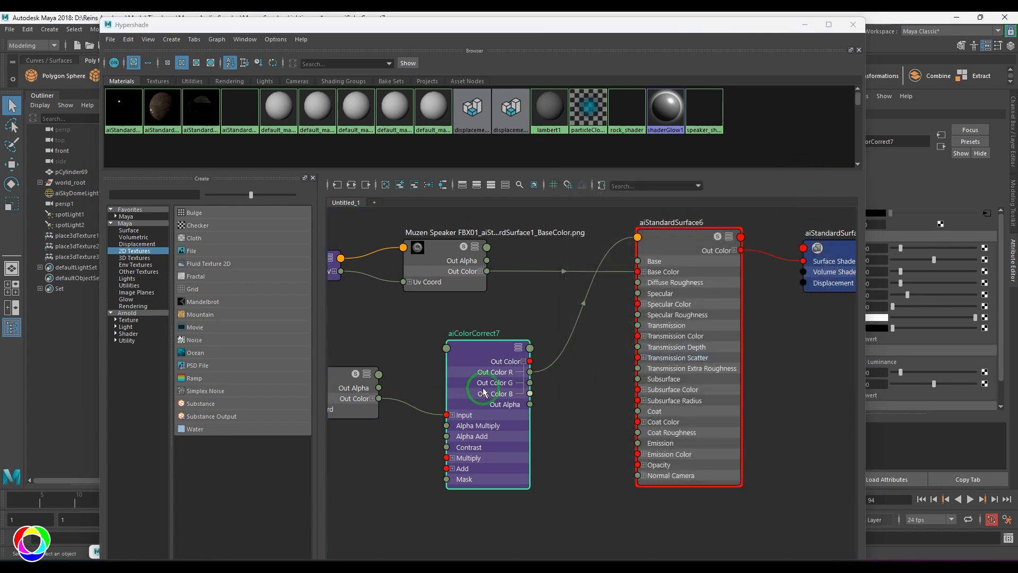
- Load Muzen Speaker FBX01_aiStandardSurface1_Metallic.png into the file19 texture node
click(422, 372)
click(986, 259)
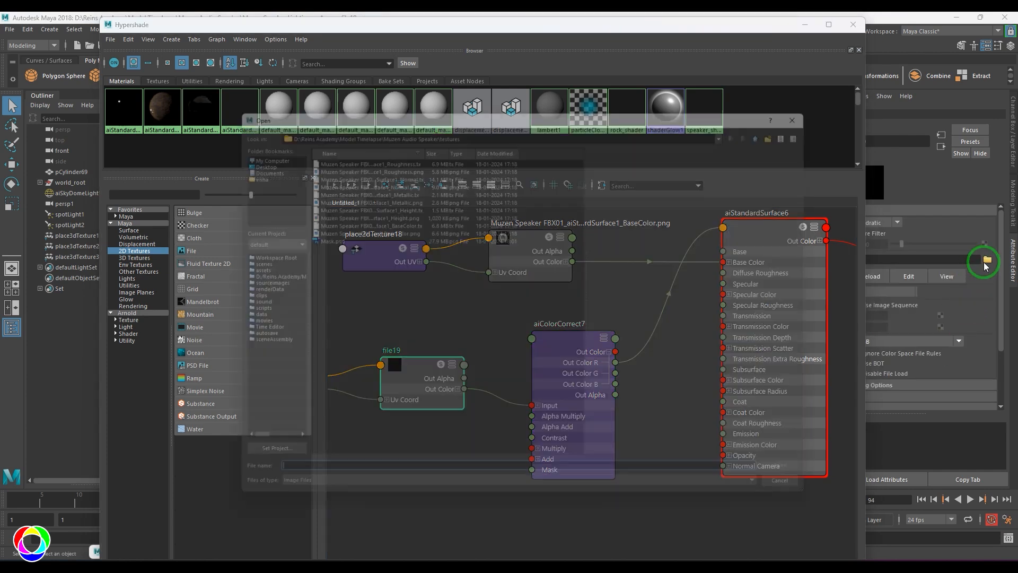
click(403, 194)
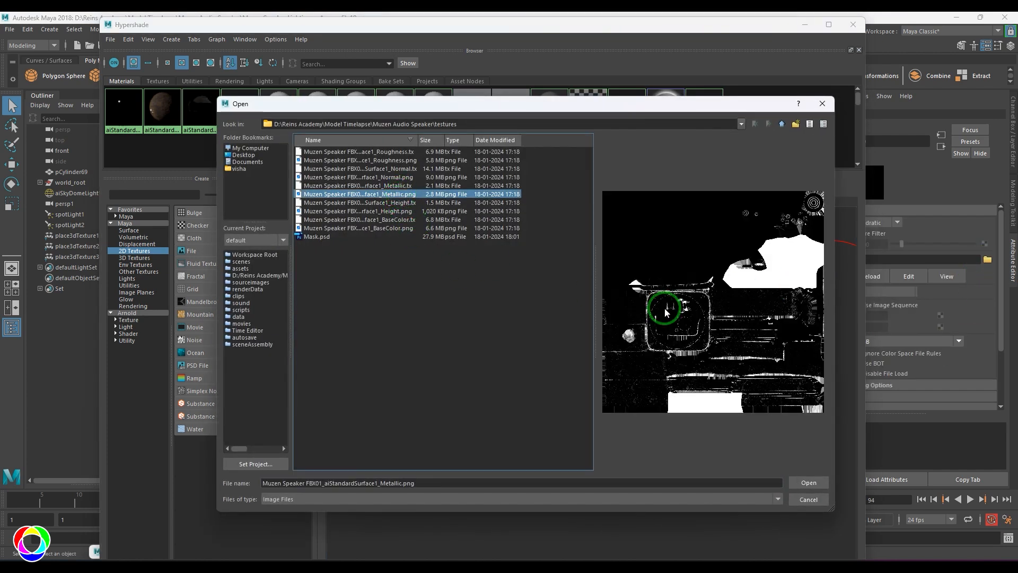
click(809, 483)
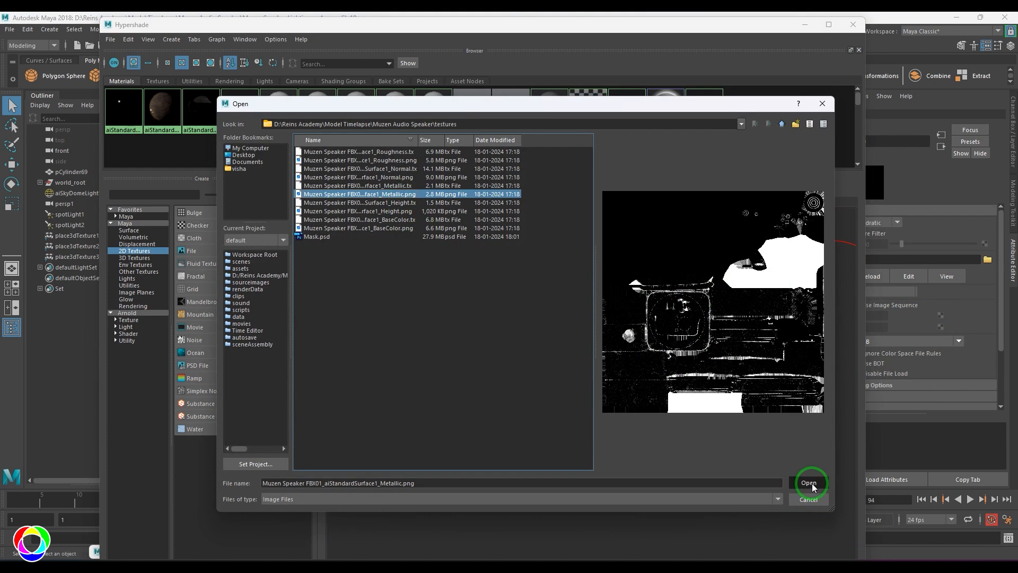
- Duplicate aiColorCorrect7 together with its shading network and place the copied color correct node beside its file texture
click(565, 339)
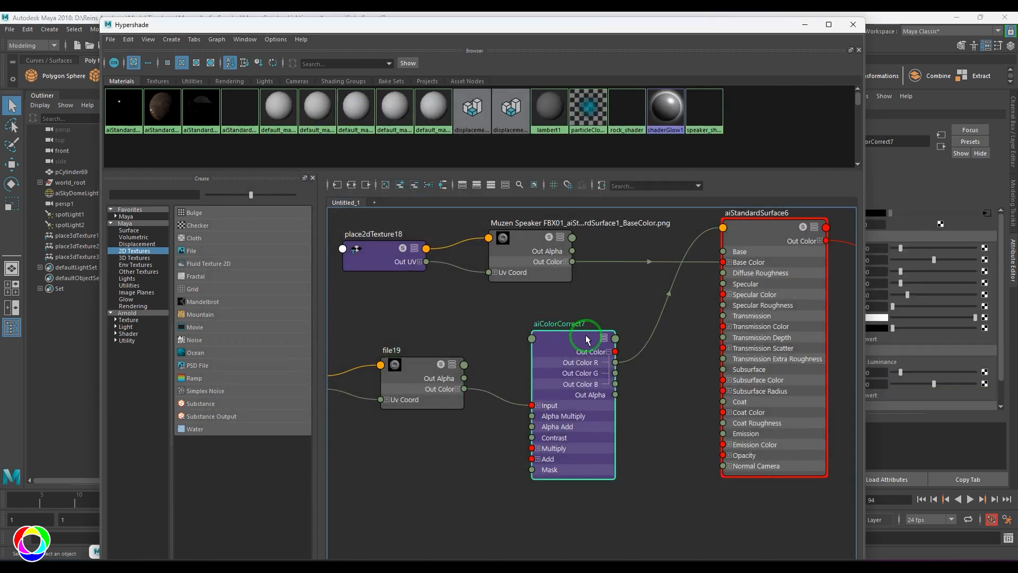
drag(749, 34, 642, 37)
click(856, 306)
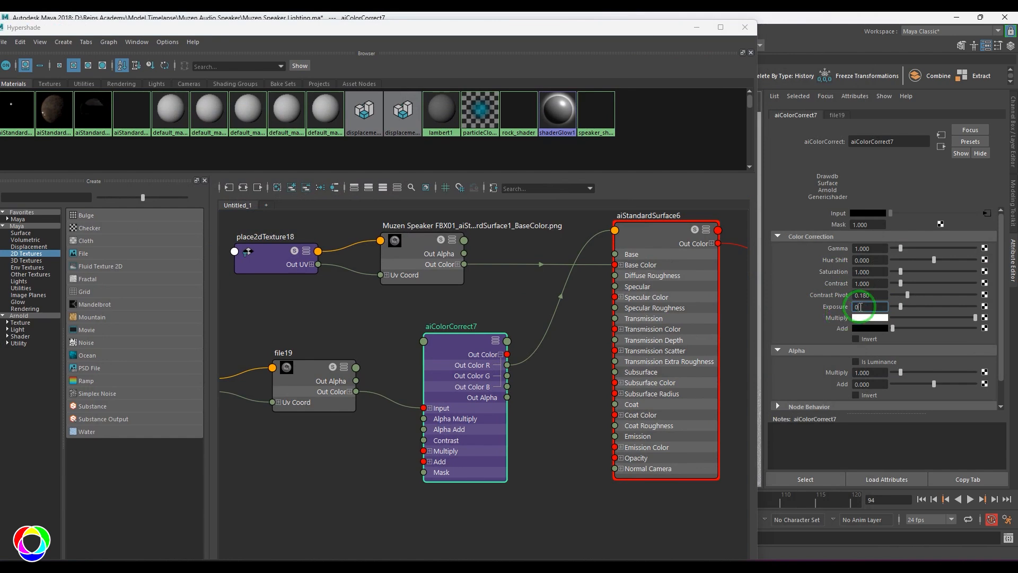
drag(565, 29, 598, 59)
alt+middle_drag(473, 352, 586, 276)
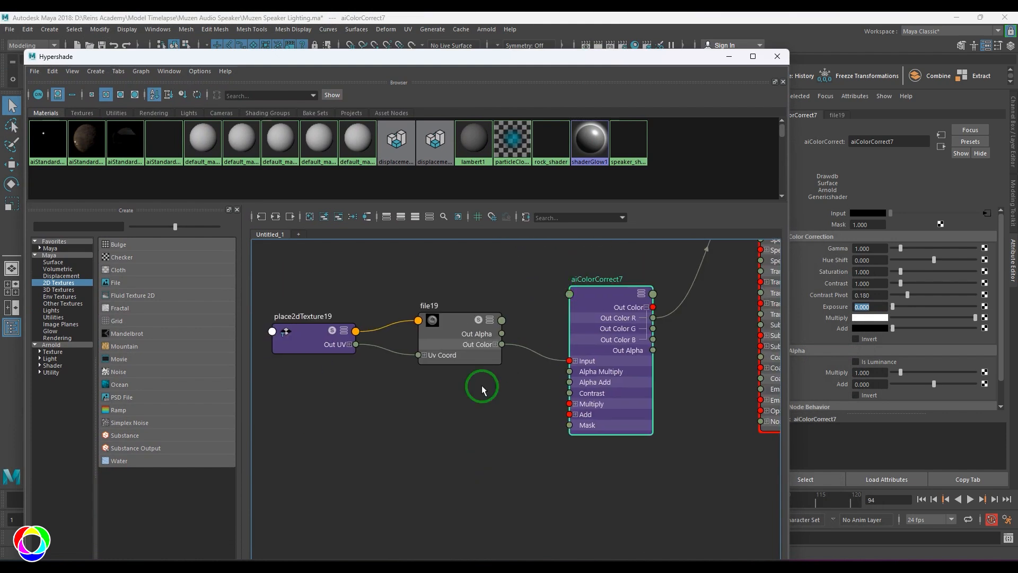
click(451, 442)
click(594, 339)
click(52, 71)
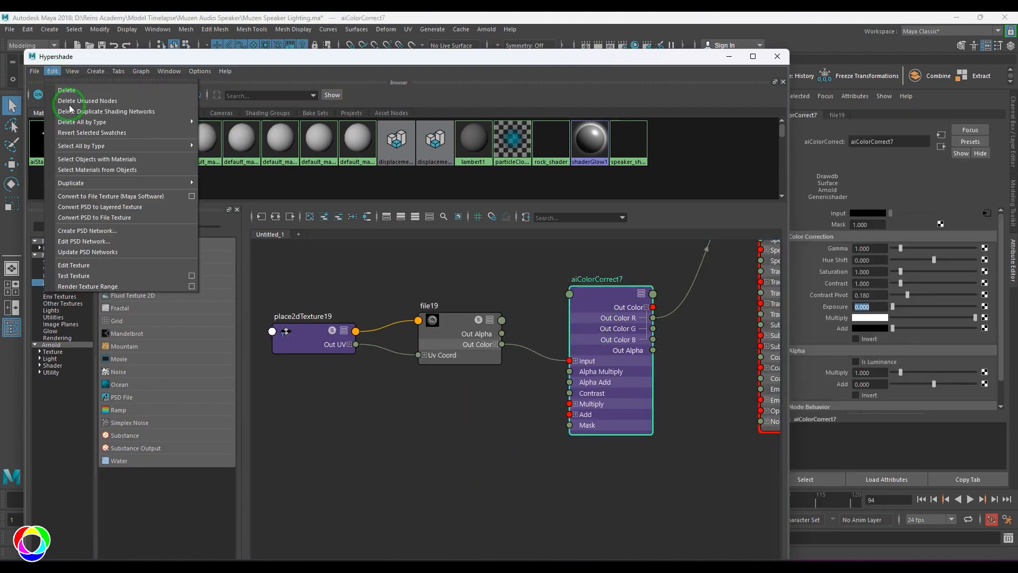
click(235, 184)
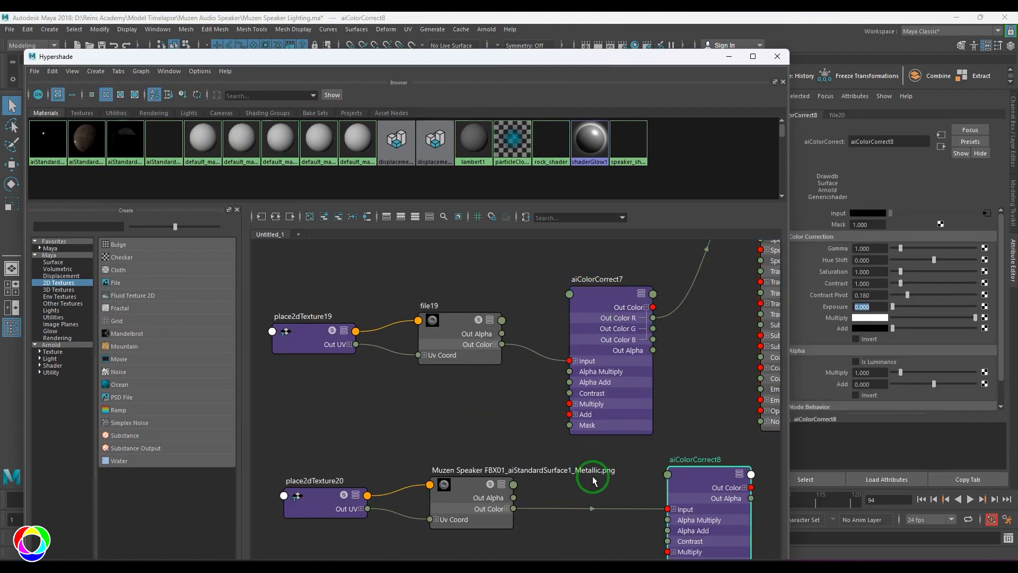
drag(631, 483, 598, 479)
- Replace the duplicated file20 node's image with Muzen Speaker FBX01_aiStandardSurface1_Roughness.png
click(454, 487)
click(988, 264)
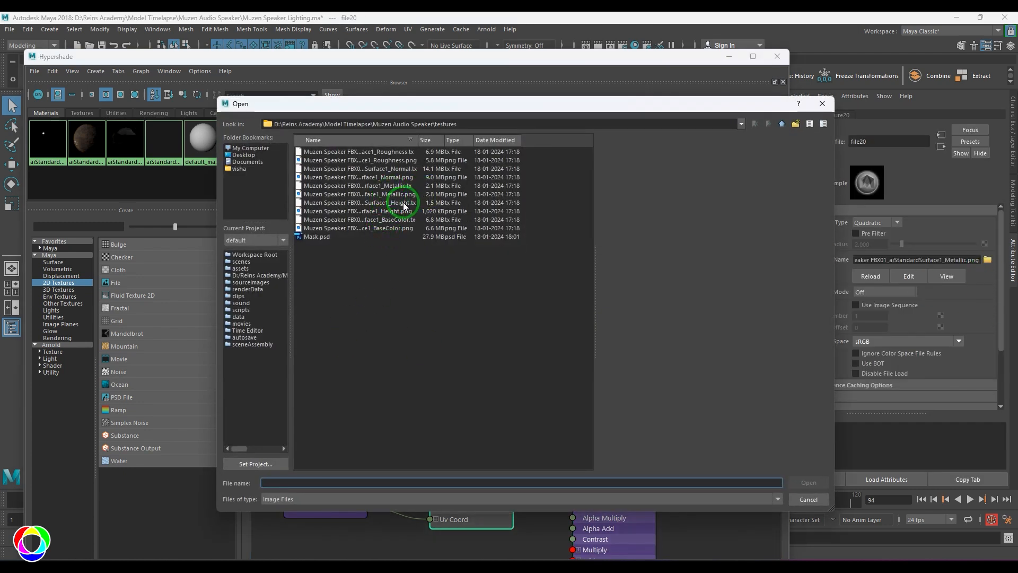
click(402, 161)
click(809, 483)
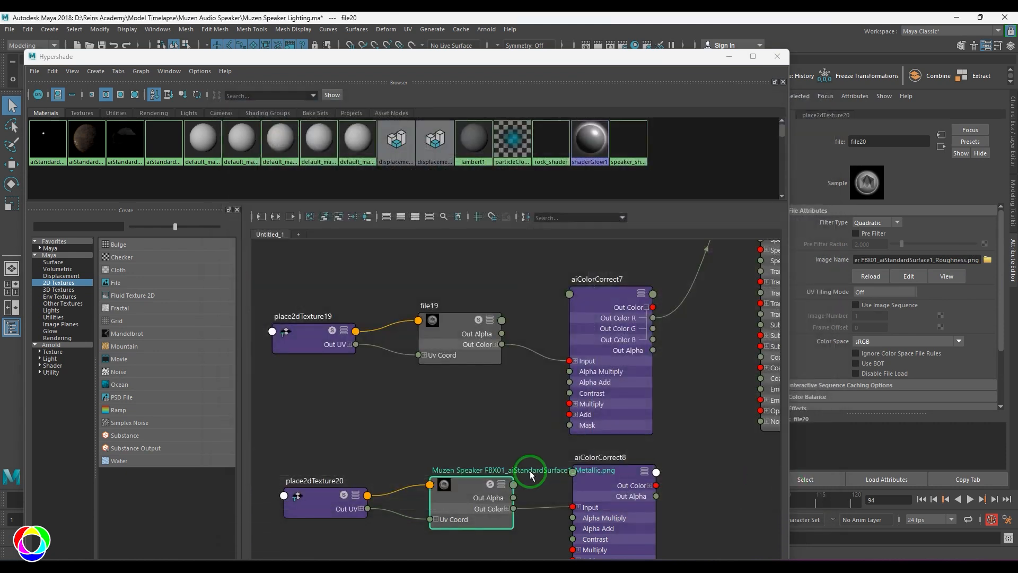
- Connect aiColorCorrect8's Out Color R to aiStandardSurface6's Specular Roughness
alt+middle_drag(626, 431, 594, 459)
scroll(588, 462, down, 4)
click(658, 317)
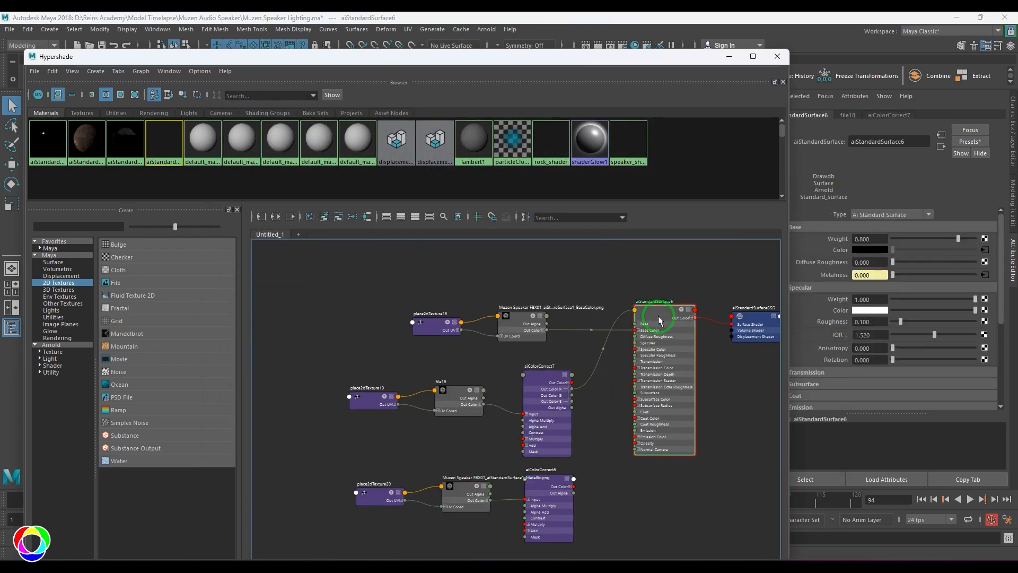
scroll(574, 496, up, 3)
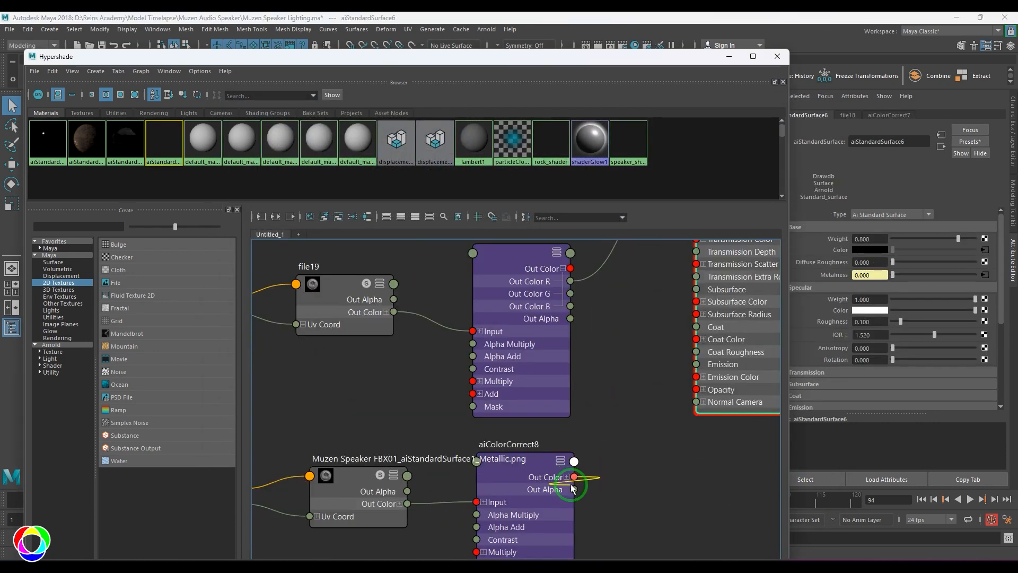
scroll(573, 484, down, 3)
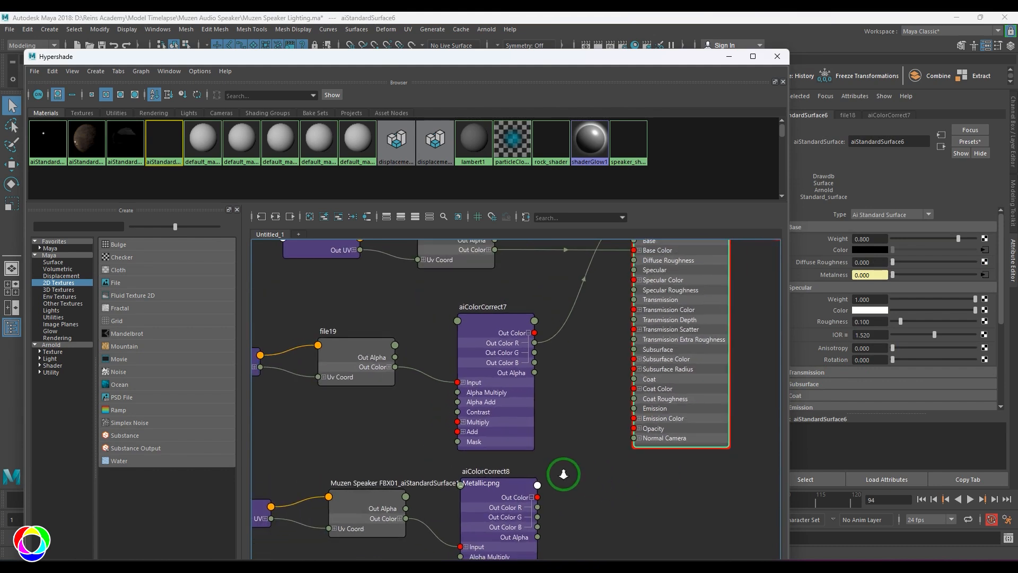
drag(542, 507, 633, 302)
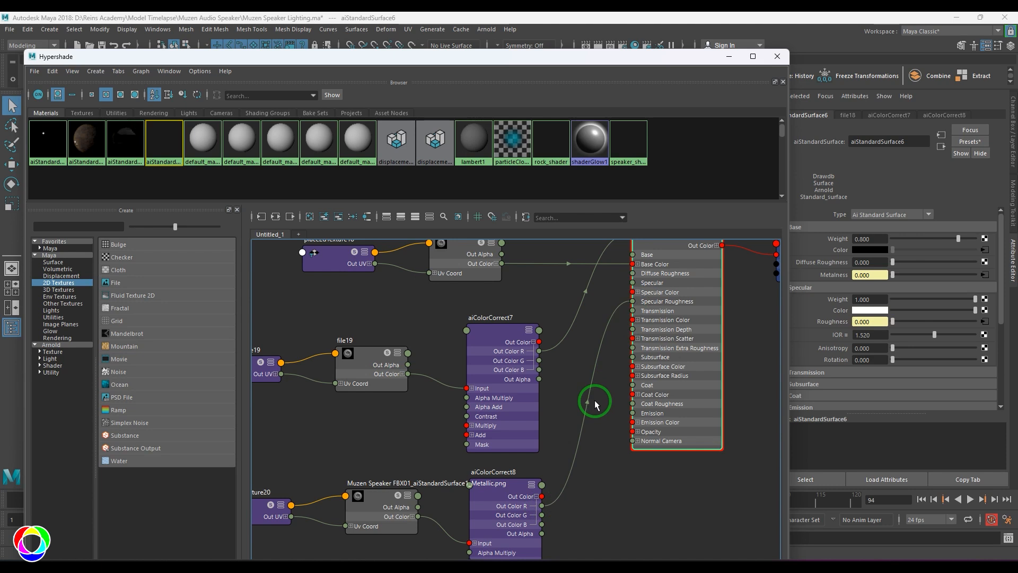
- Rearrange the roughness texture and color correct nodes below the metallic network in the graph
scroll(657, 460, down, 3)
scroll(599, 440, up, 1)
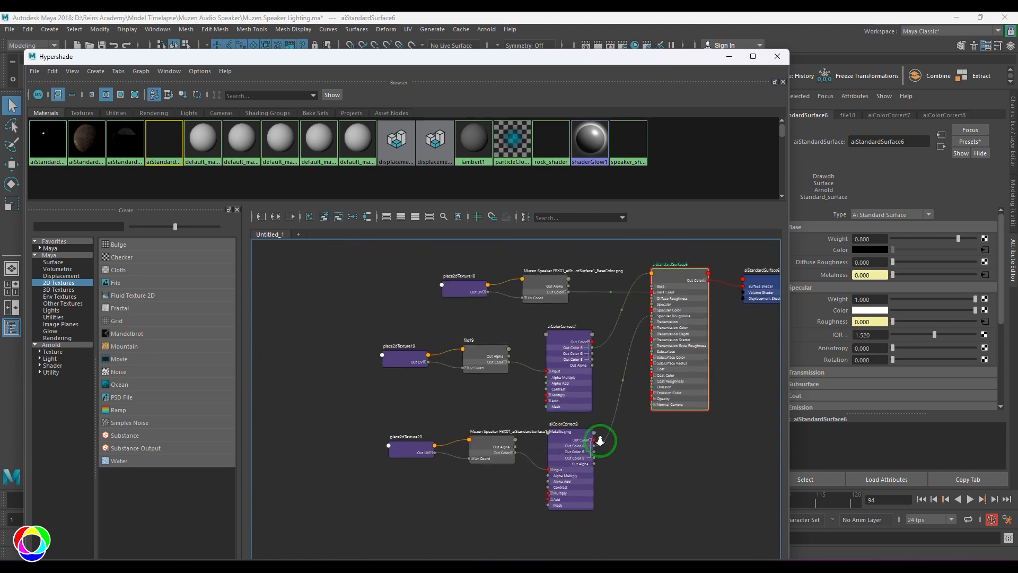
alt+middle_drag(600, 440, 591, 419)
scroll(591, 419, up, 2)
drag(319, 412, 483, 441)
click(584, 435)
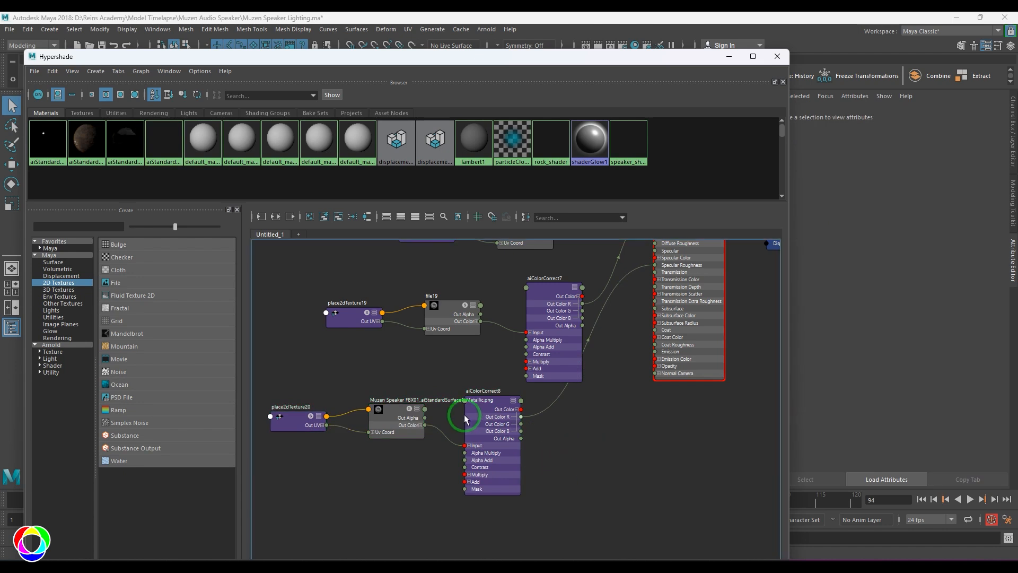
- Duplicate the roughness file texture together with its shading network and place the copy below the roughness nodes
click(487, 404)
right_click(90, 123)
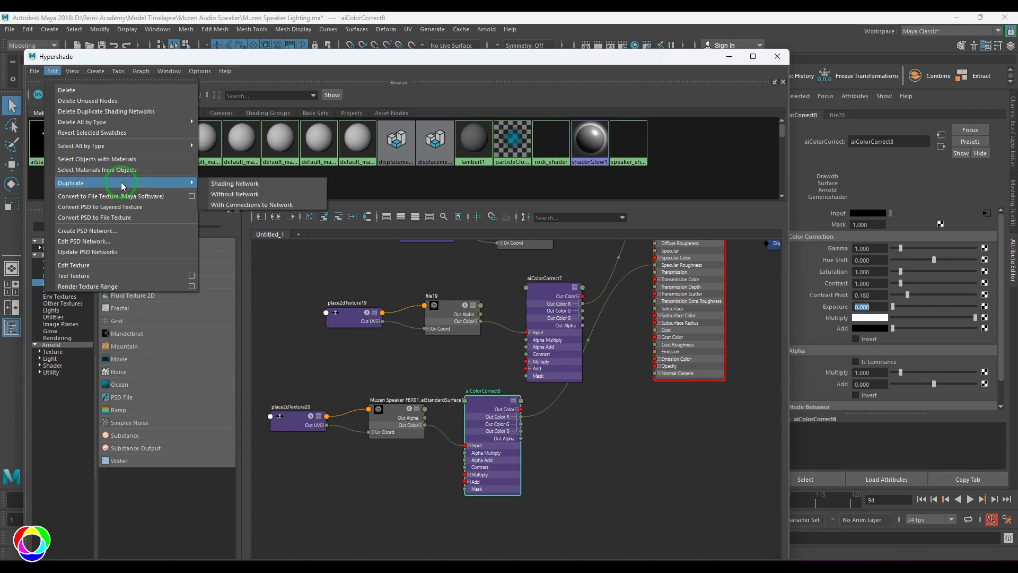
click(397, 428)
click(52, 71)
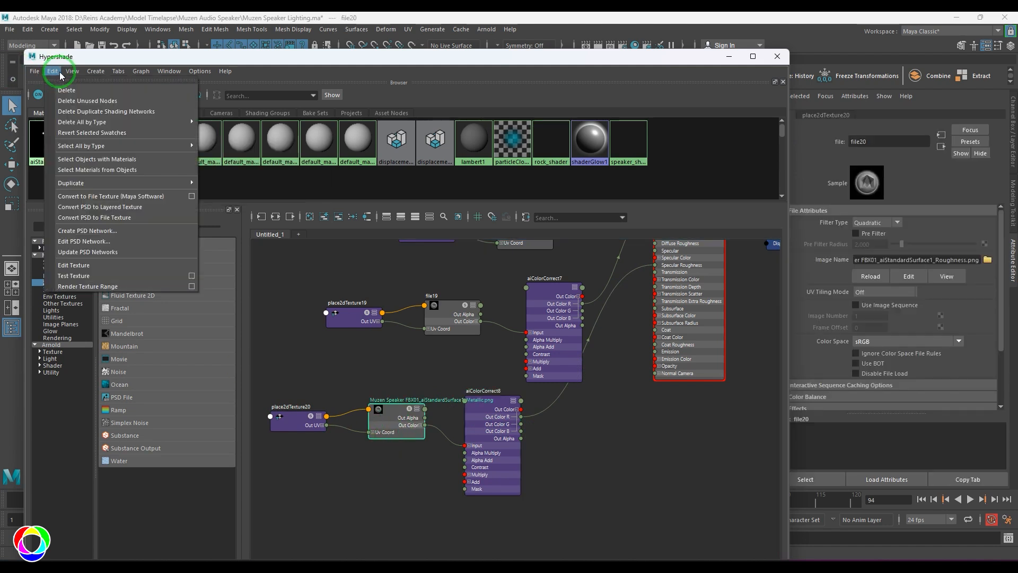
mouse_move(166, 182)
click(233, 182)
drag(690, 516, 589, 453)
mouse_move(666, 500)
mouse_down()
mouse_move(536, 538)
mouse_move(521, 524)
mouse_up()
click(626, 477)
scroll(645, 403, down, 2)
alt+middle_drag(645, 403, 595, 441)
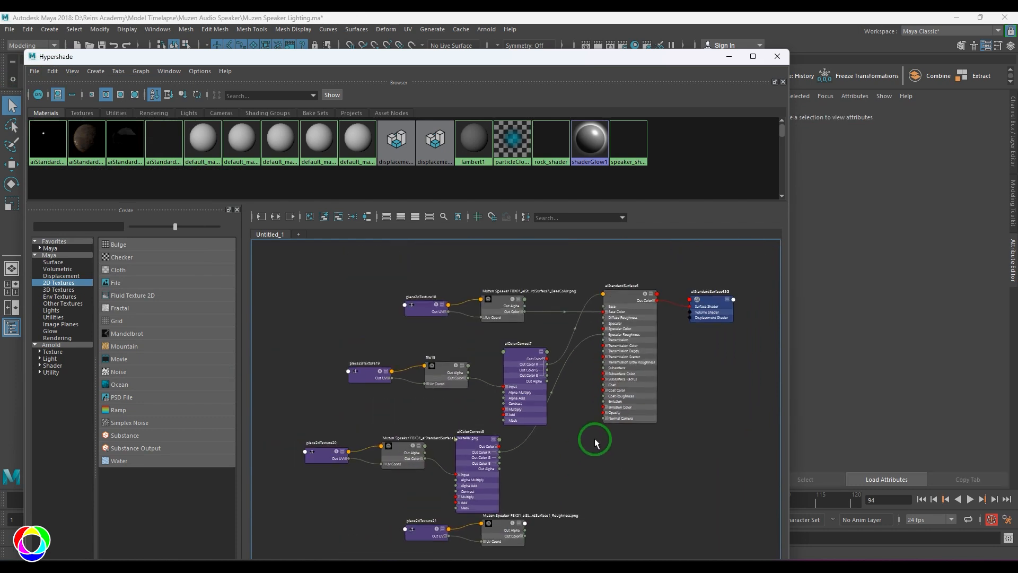
- Replace the duplicated file21 node's image with Muzen Speaker FBX01_aiStandardSurface1_Height.png
click(627, 325)
alt+middle_drag(611, 493, 609, 466)
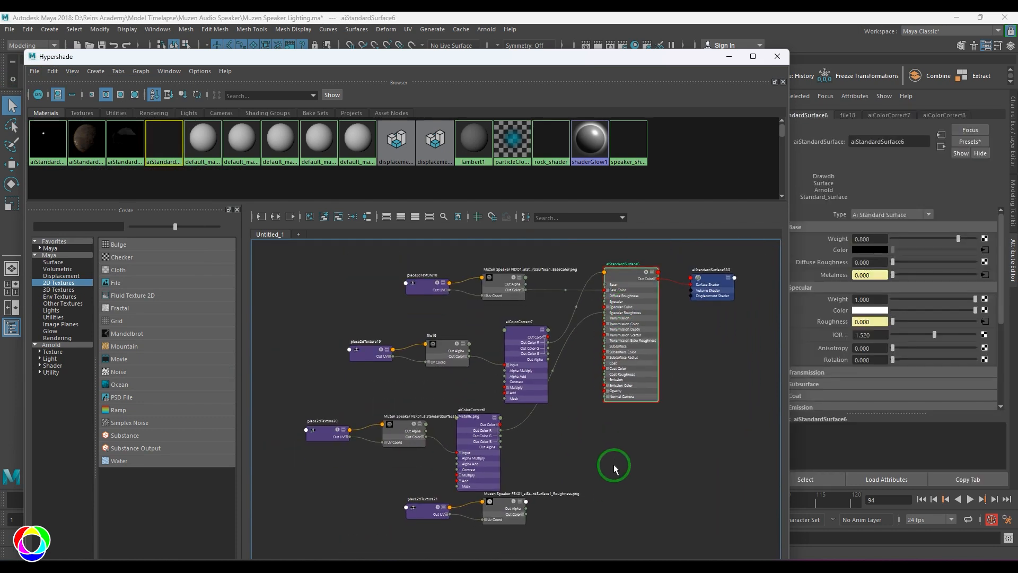
click(504, 508)
click(986, 260)
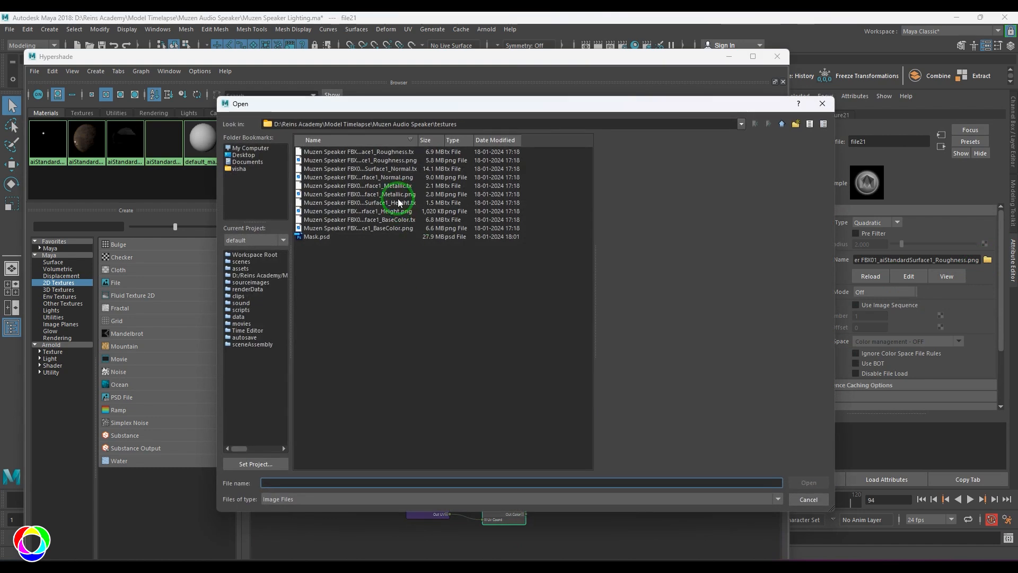
click(405, 212)
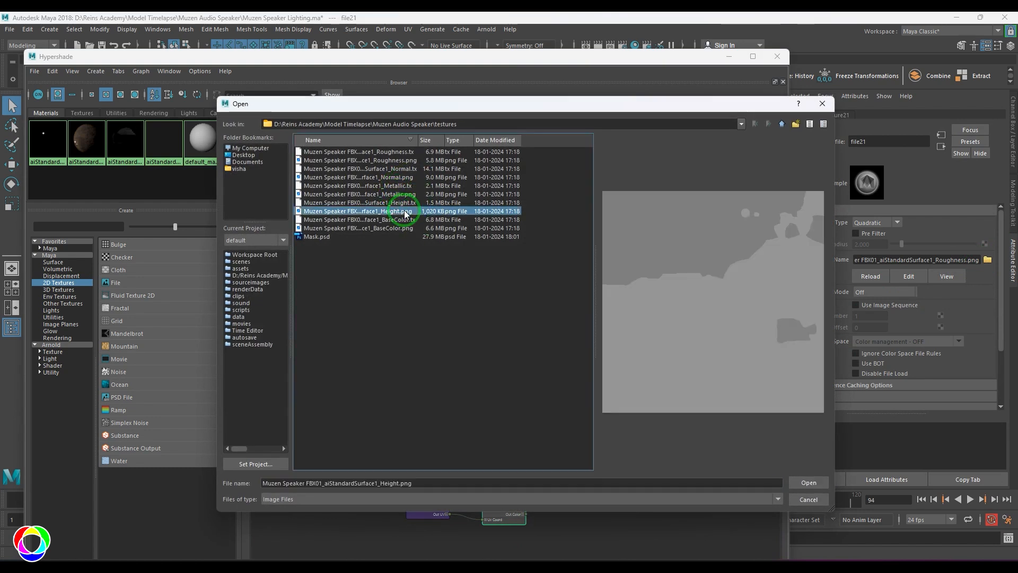
click(809, 483)
- Connect file21 to aiStandardSurface6's Bump Mapping in the Geometry attributes
click(631, 358)
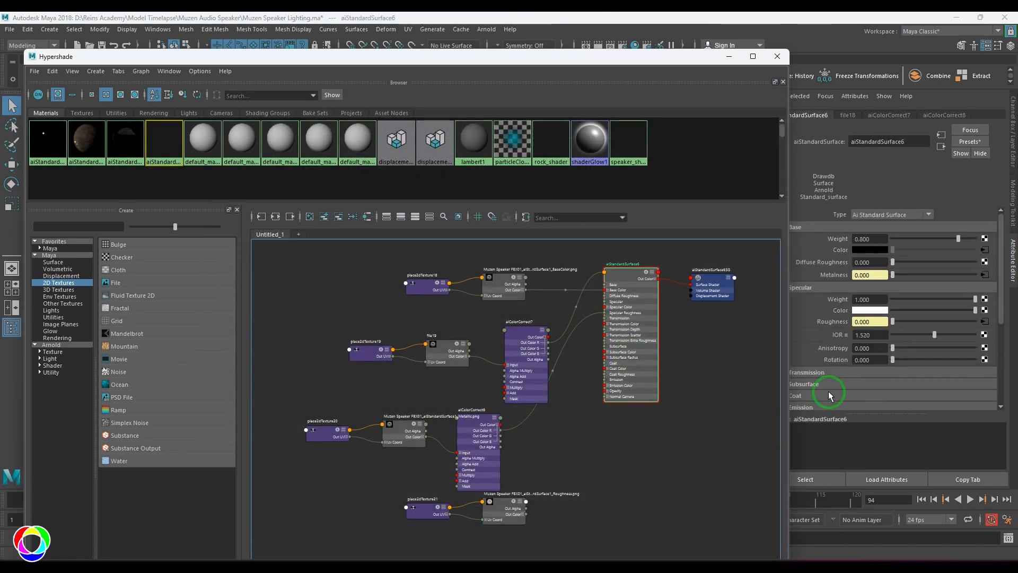
scroll(819, 395, down, 5)
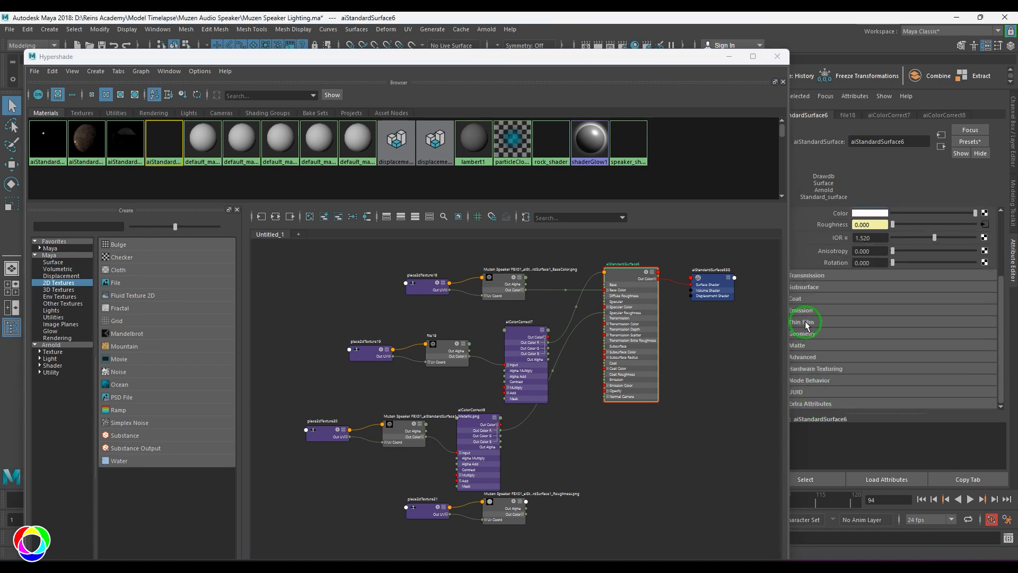
click(803, 333)
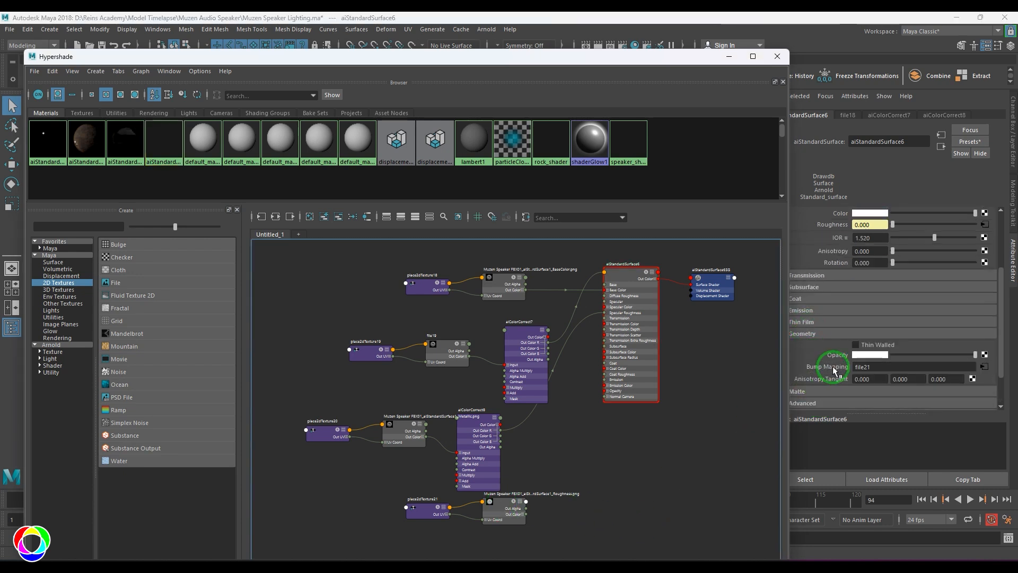
- Set the Bump Depth of the bump2d5 node to 0.1
alt+middle_drag(559, 509, 618, 426)
scroll(619, 426, up, 4)
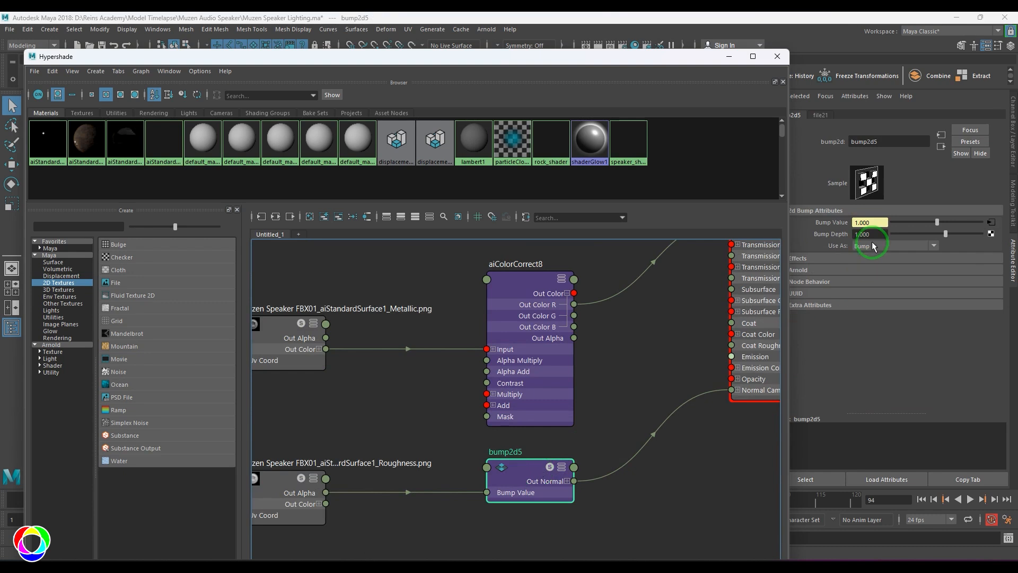
drag(875, 234, 783, 233)
text(0.1)
key(Return)
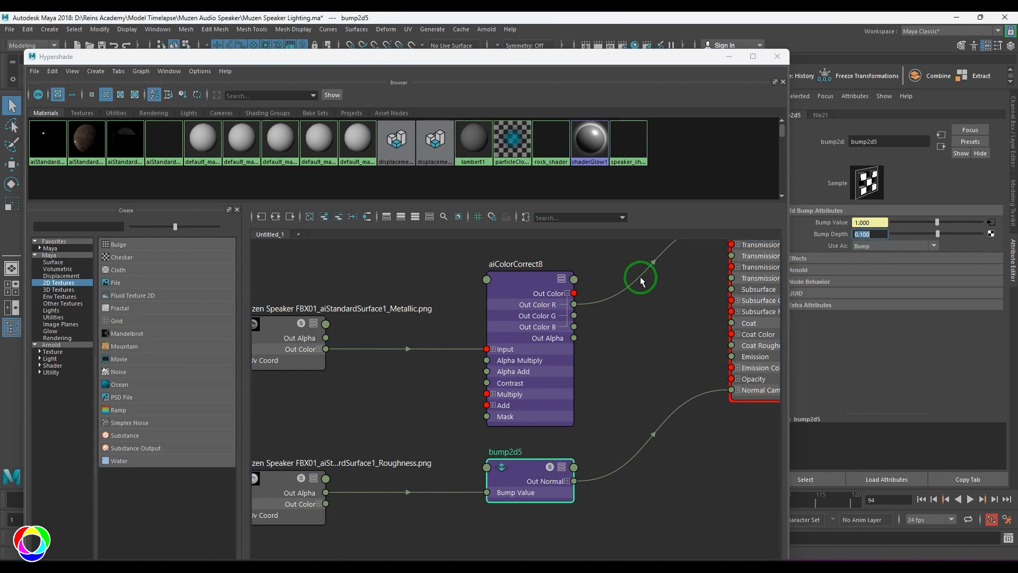
- Raise the Add color of aiColorCorrect8 from black to a mid grey
alt+middle_drag(457, 297, 532, 409)
scroll(532, 409, down, 3)
click(403, 475)
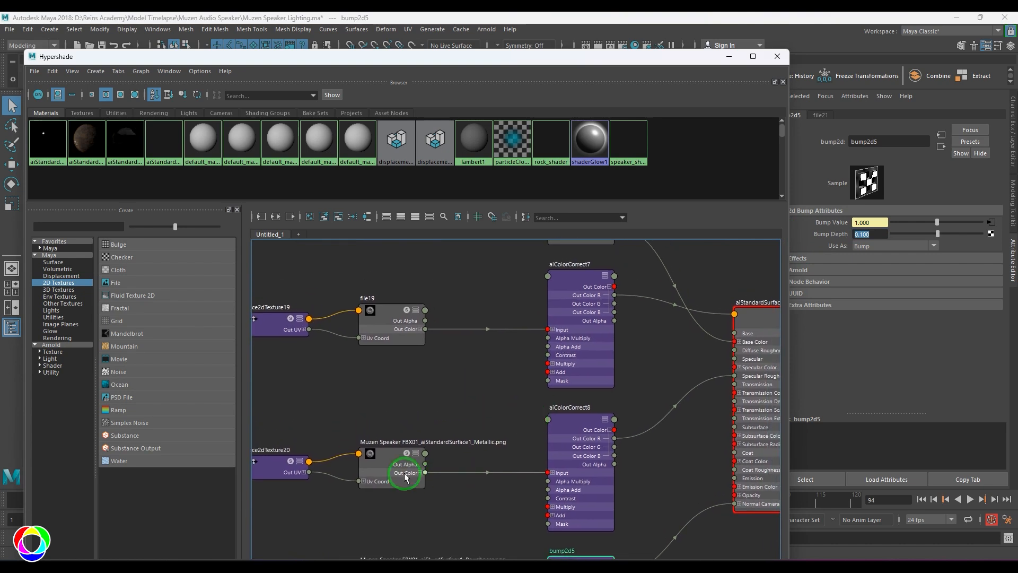
click(567, 430)
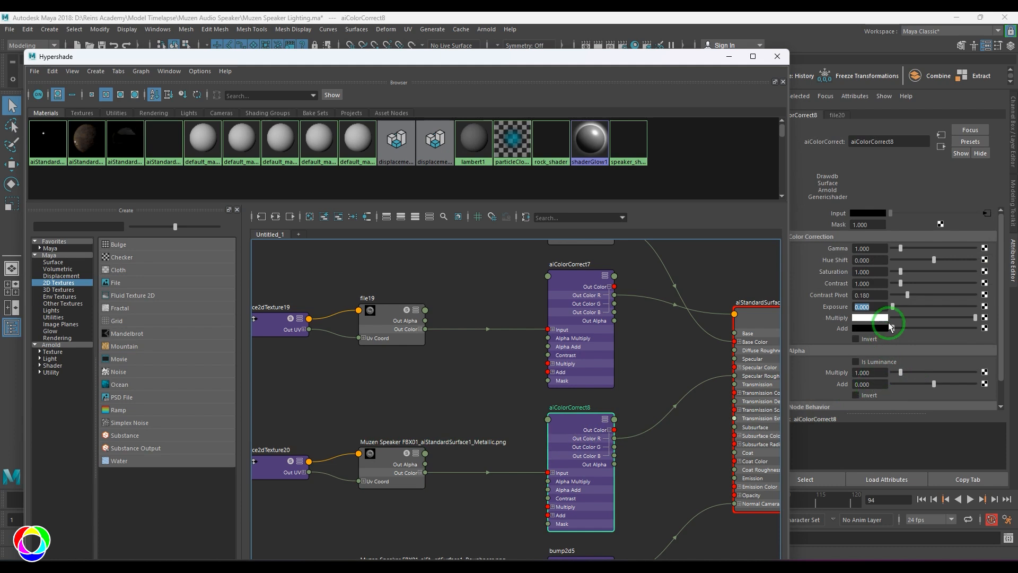
drag(892, 328, 908, 329)
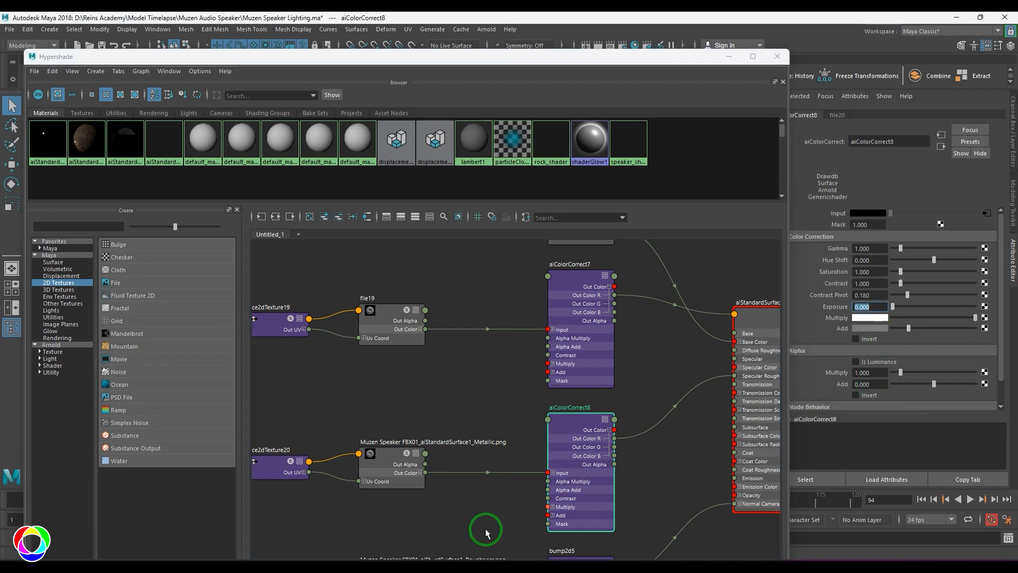
- Bring up the Arnold RenderView, draw a new crop region around the whole speaker and start rendering it
click(728, 57)
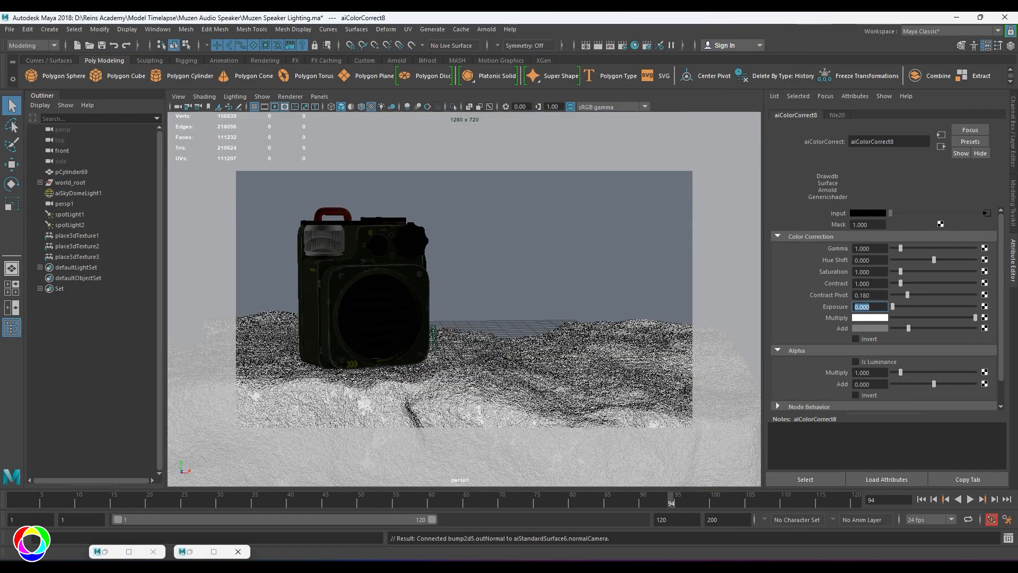
click(113, 550)
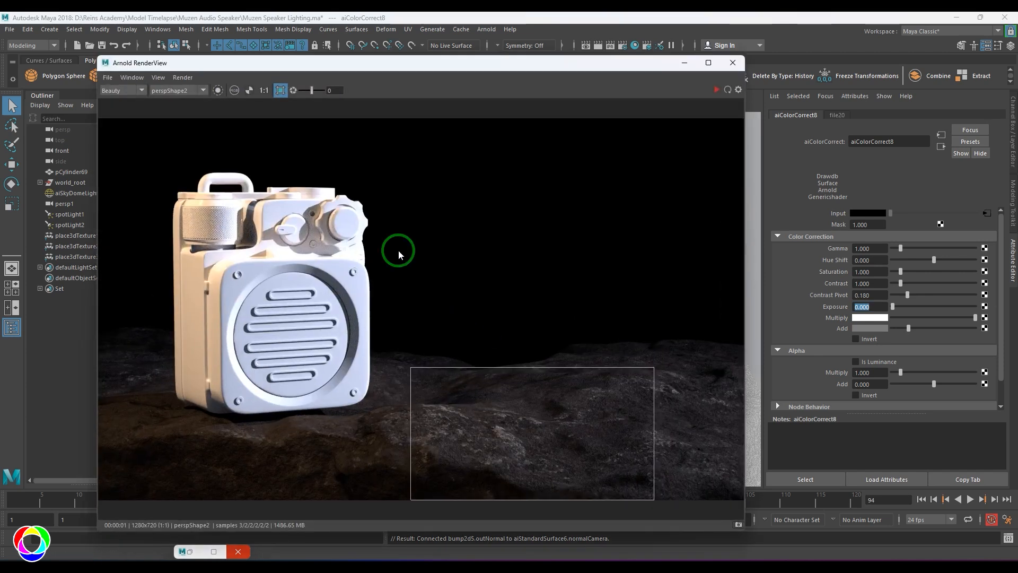
click(280, 90)
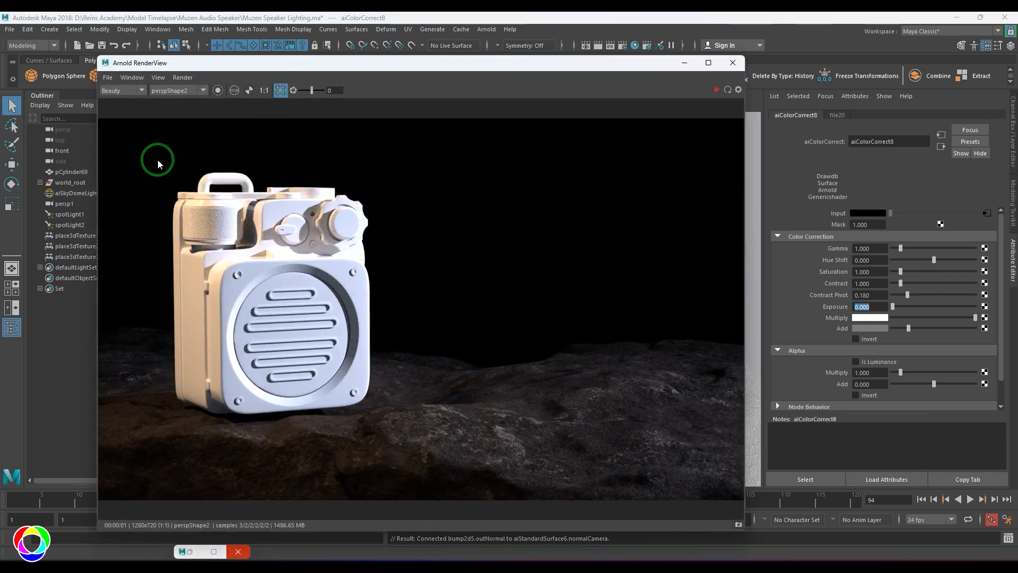
drag(157, 161, 389, 437)
click(714, 90)
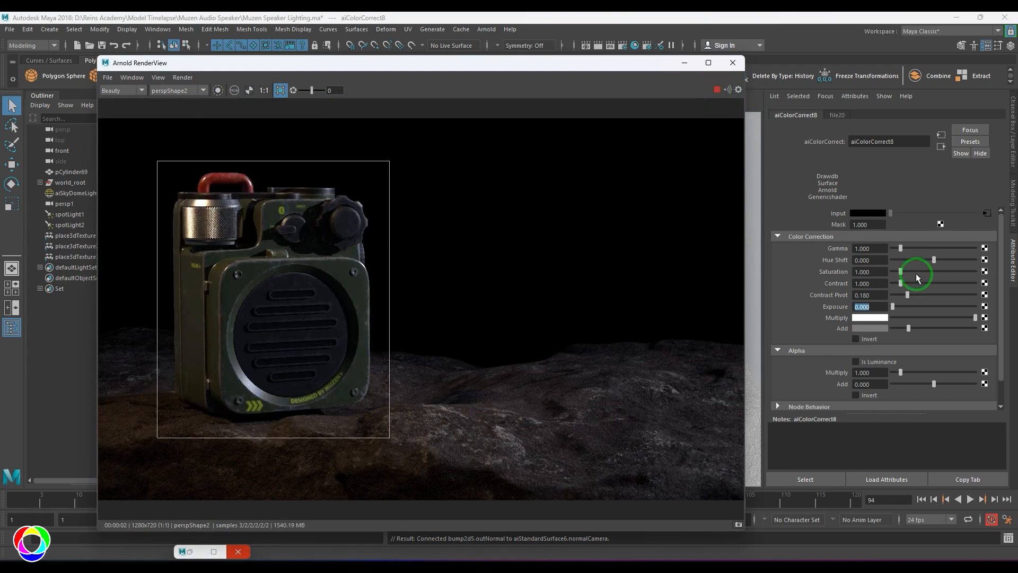
- Lighten aiColorCorrect8's Add color to a brighter grey and set its Contrast to 1.25
drag(919, 329, 927, 327)
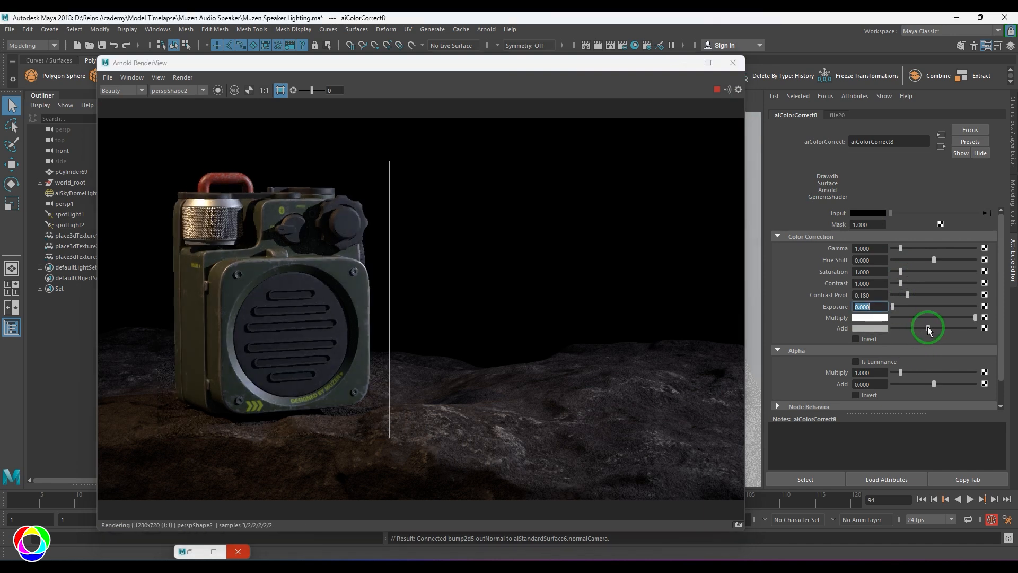
key(BackSpace)
key(BackSpace)
key(BackSpace)
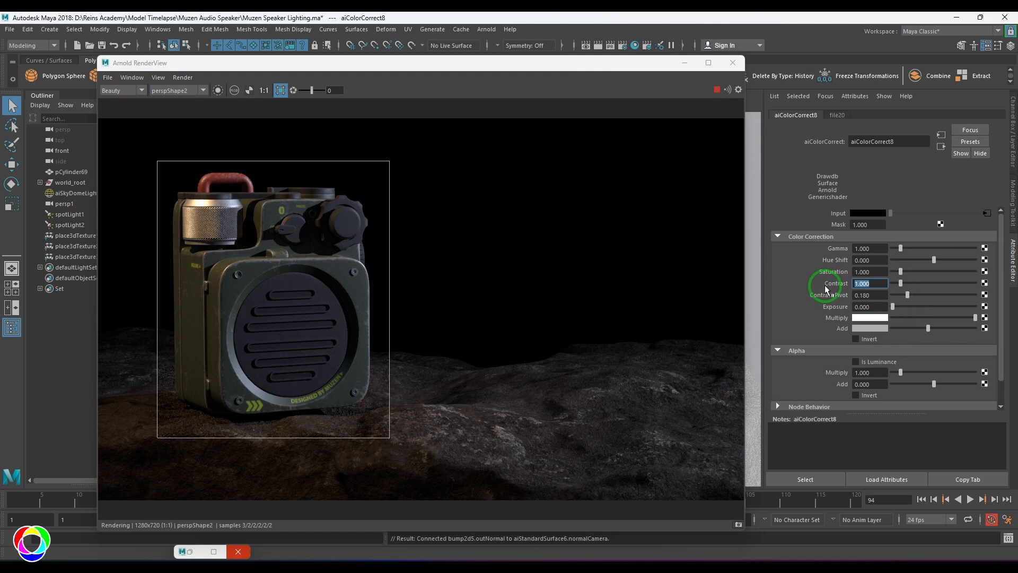
text(25)
key(Return)
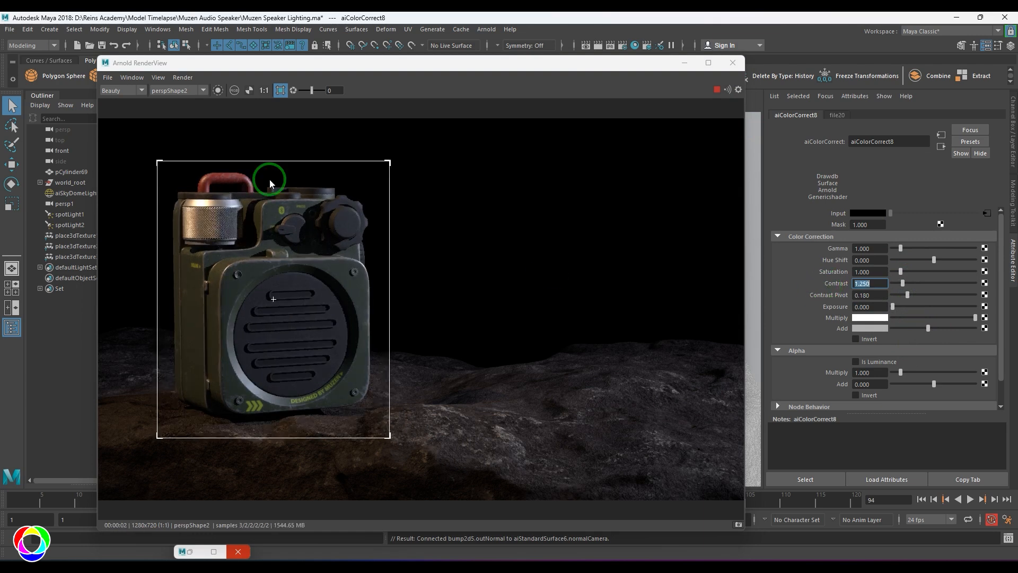
- Examine the speaker's specular pass in the render, return to the Beauty pass and stop the render
click(123, 90)
click(126, 106)
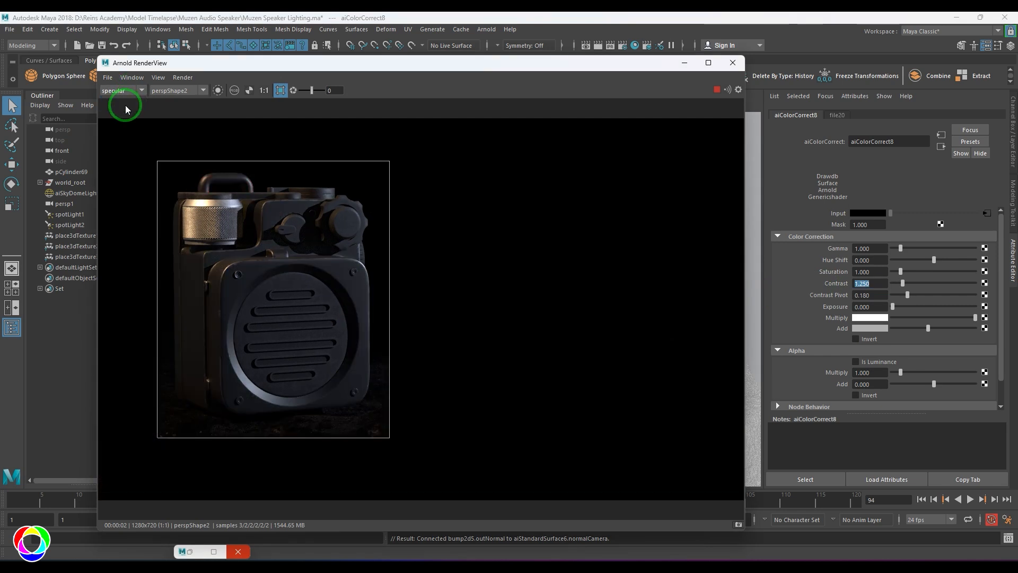
click(125, 91)
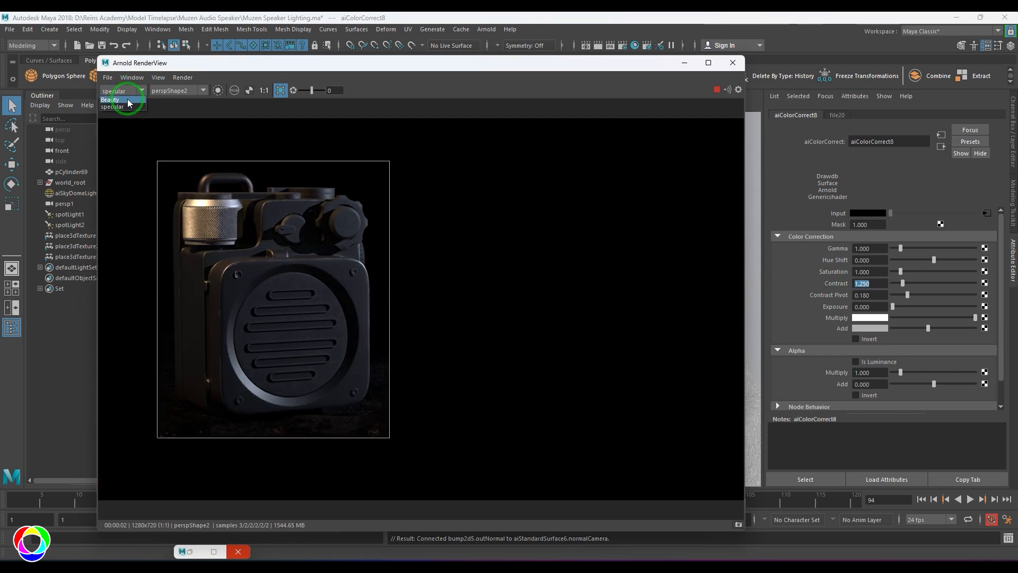
click(127, 102)
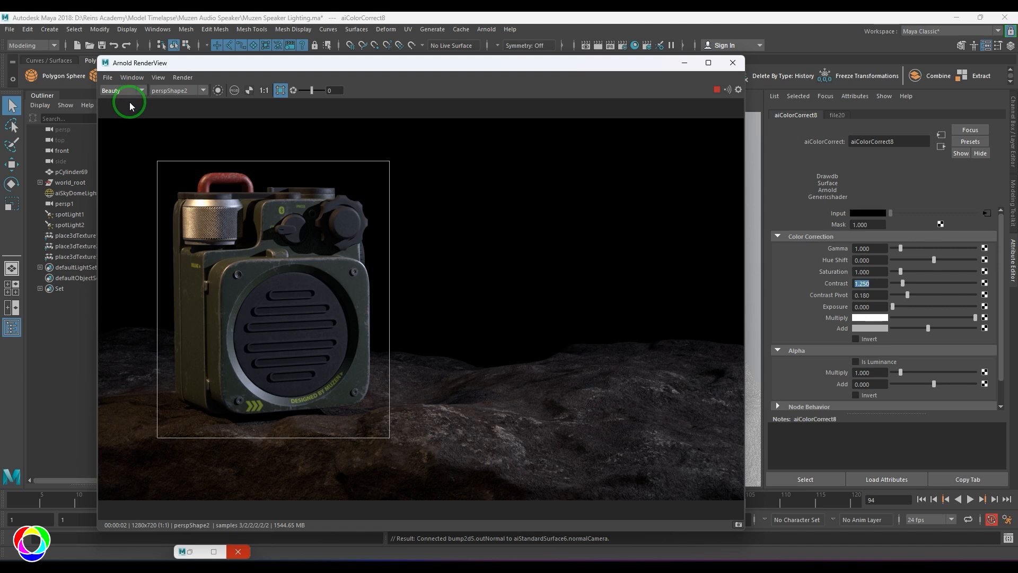
click(717, 89)
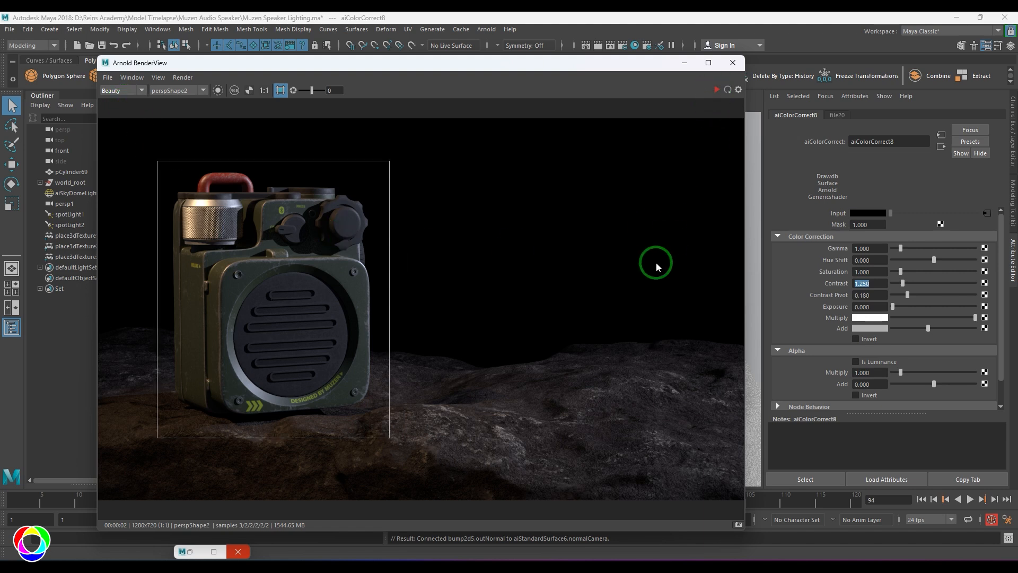
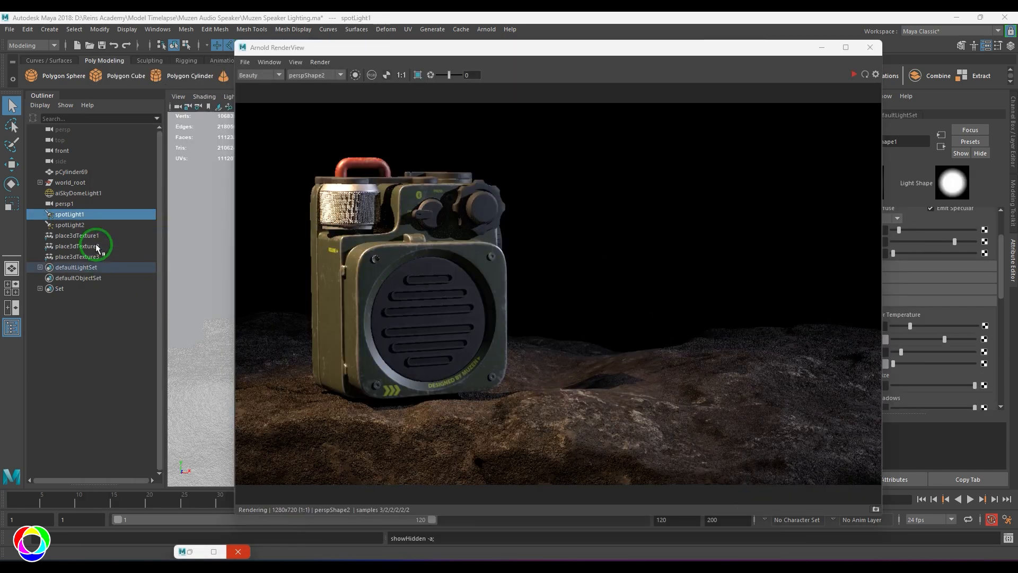
- Hide spotLight1 and spotLight2, render the scene with only the sky dome light, and select aiSkyDomeLight1
click(85, 214)
click(89, 194)
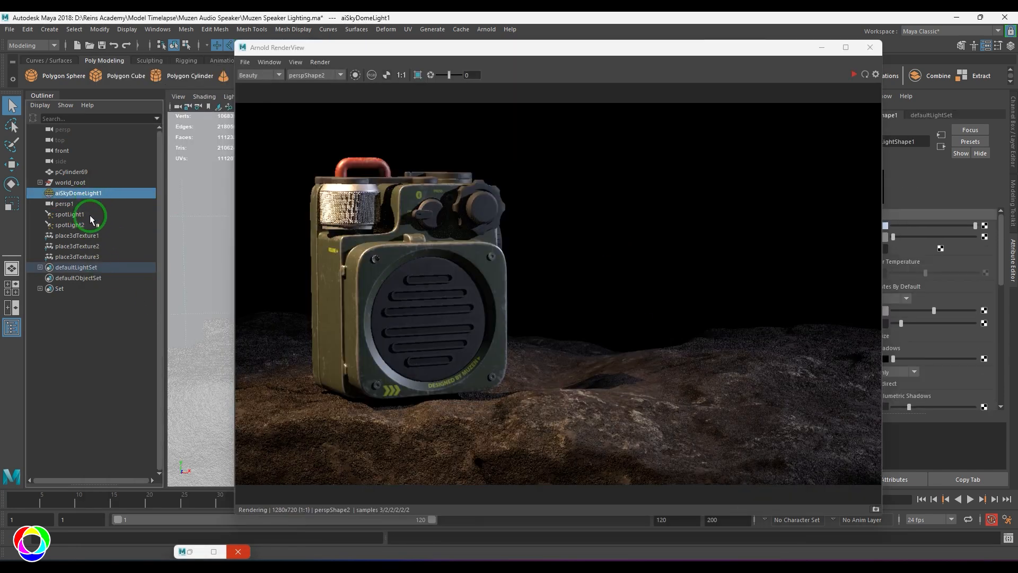
click(90, 215)
shift+click(86, 225)
key(ctrl+h)
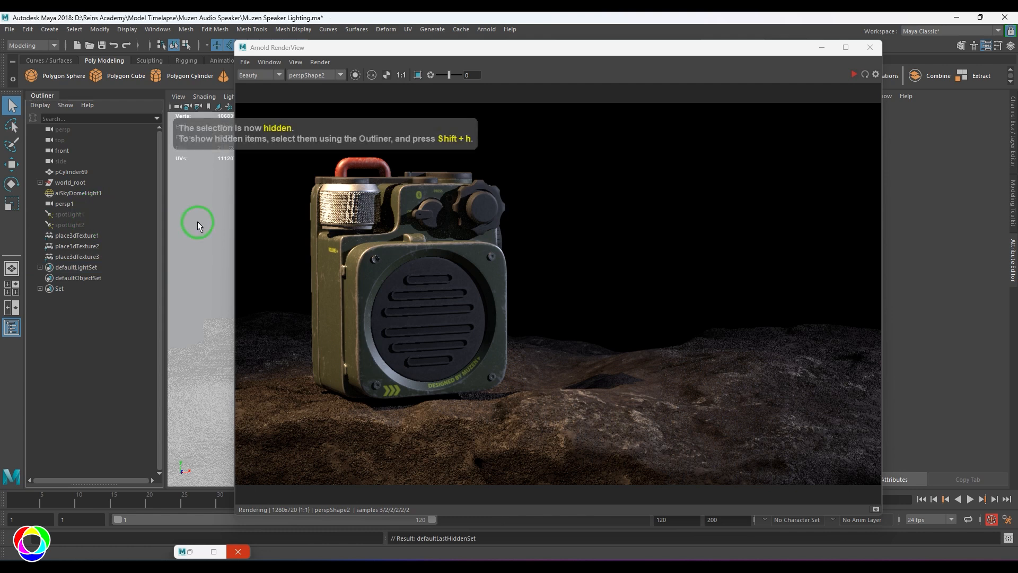
click(855, 74)
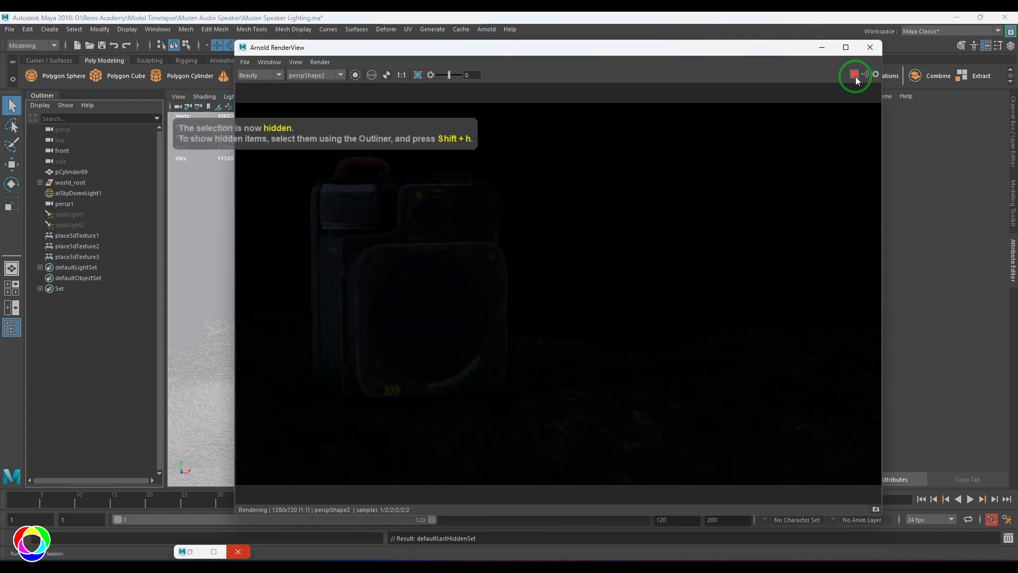
click(89, 193)
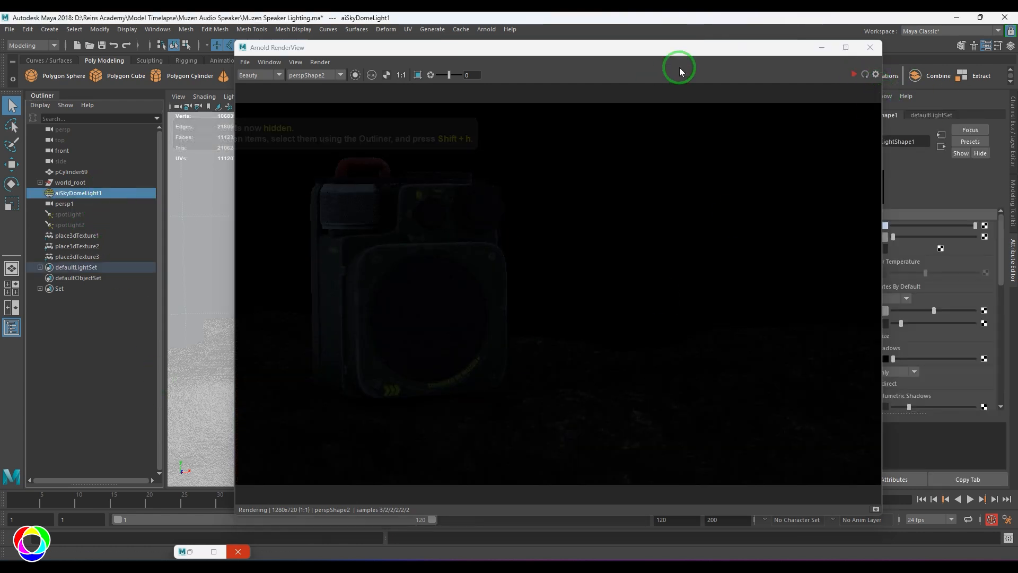
- Move the render view off the scene hierarchy and rename the sky dome light as amb_fill
drag(713, 43, 567, 53)
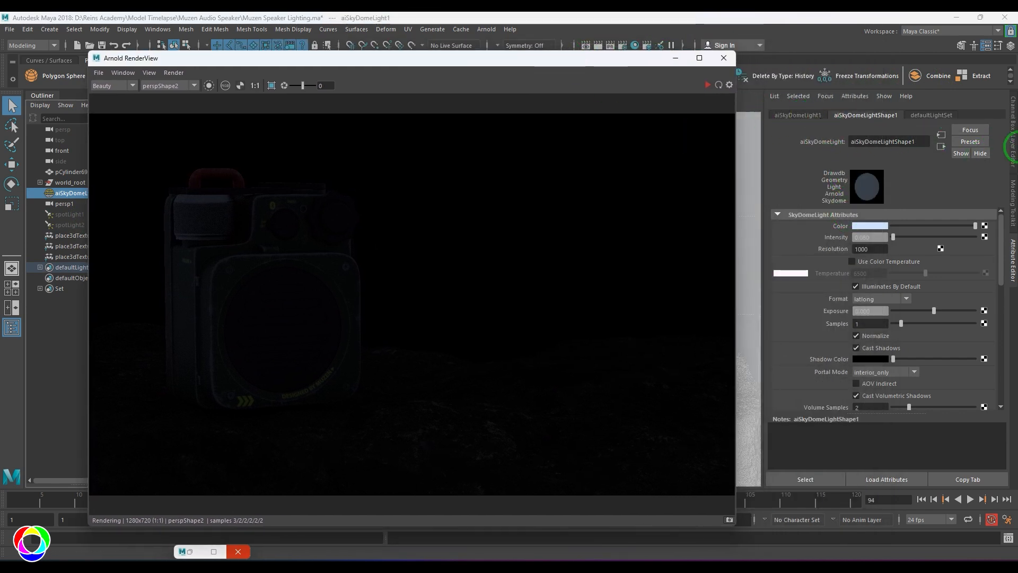
drag(248, 59, 297, 58)
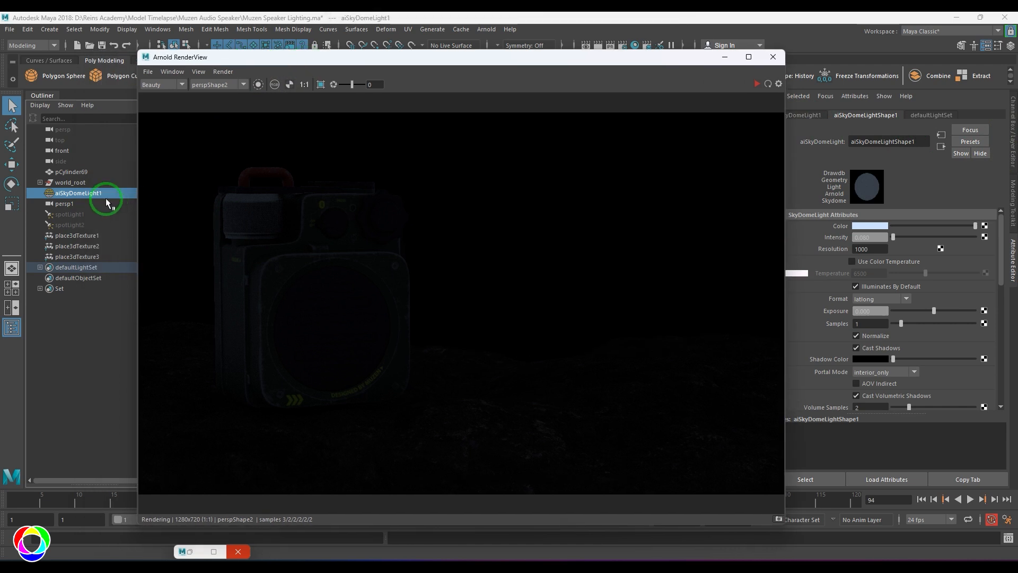
double_click(107, 196)
text(am)
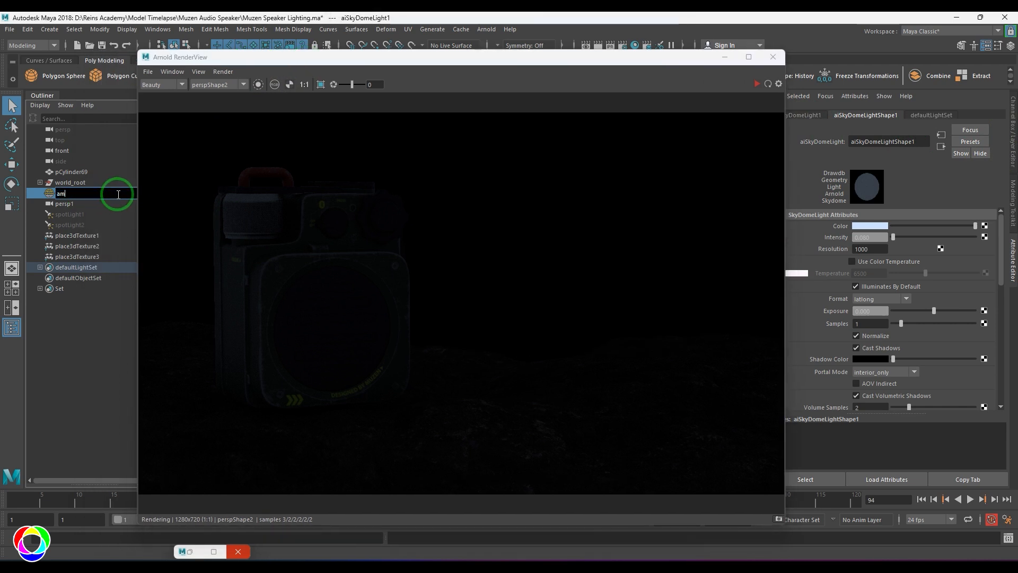
text(b fill)
key(Return)
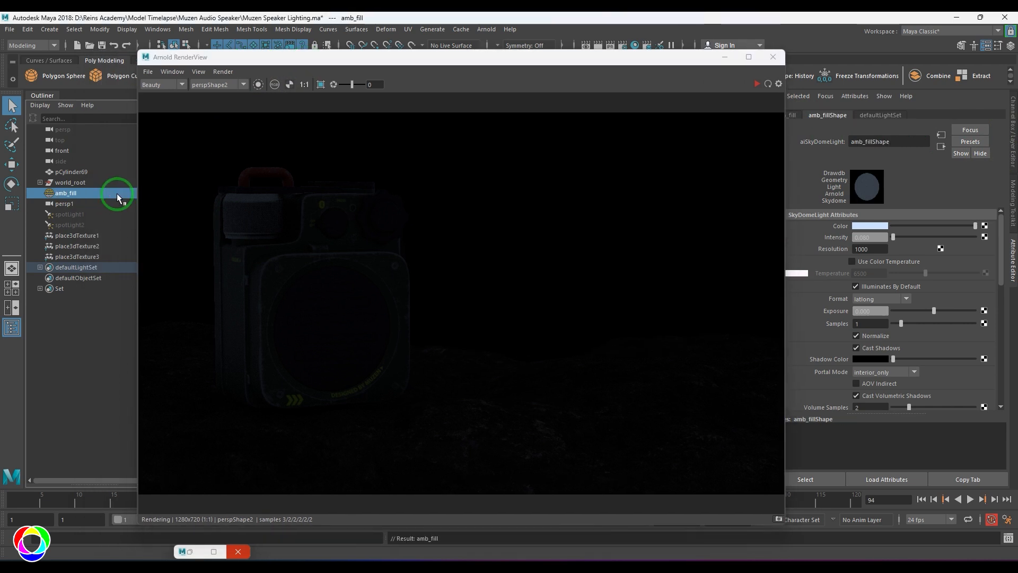
- Set the AOV light group of the amb_fill sky dome light to amb
scroll(922, 362, down, 5)
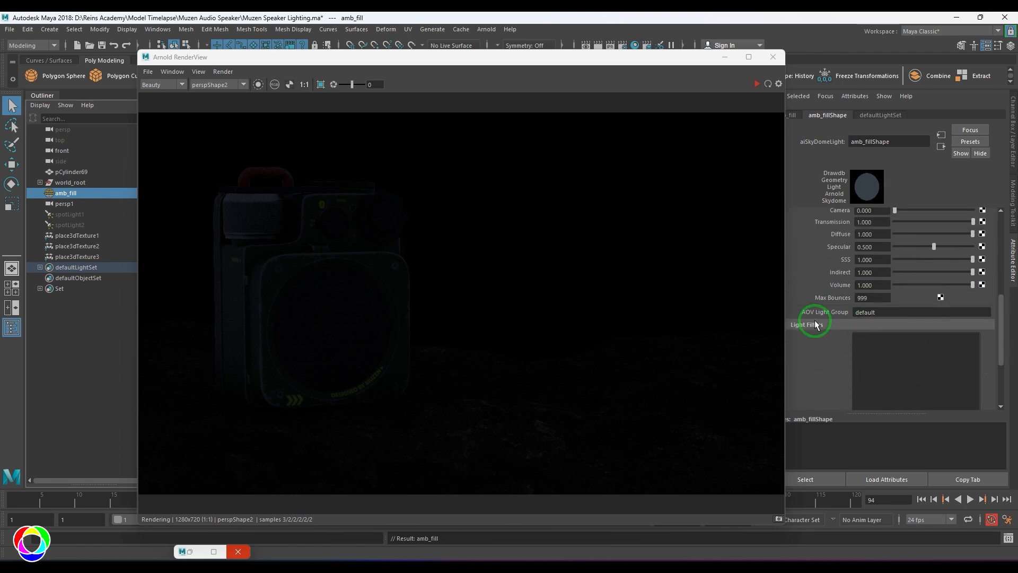
click(887, 312)
drag(888, 311, 864, 325)
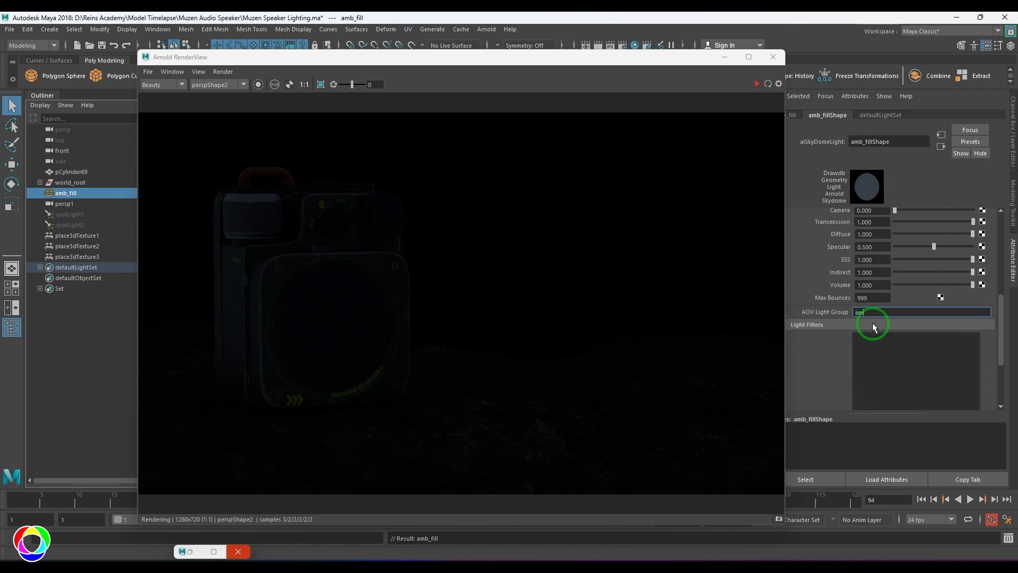
key(Return)
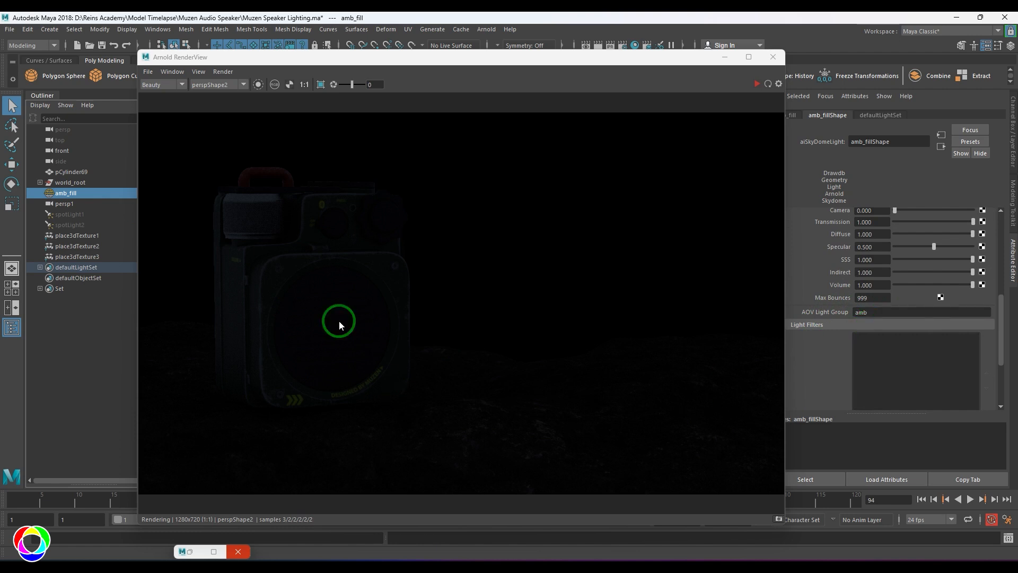
- Hide amb_fill, unhide spotLight1 and render the scene with only that spotlight
click(87, 324)
click(85, 192)
key(ctrl+h)
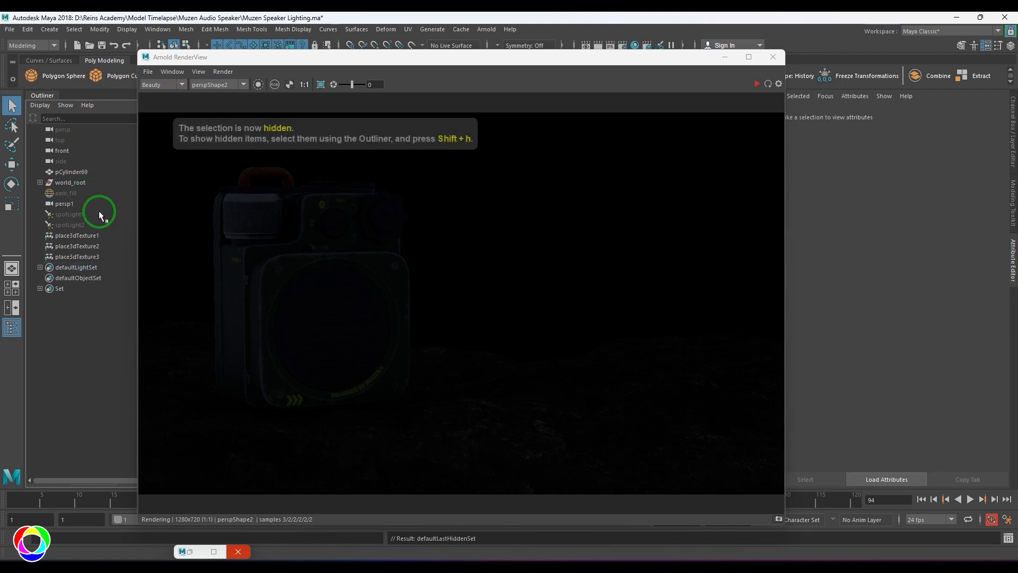
click(69, 214)
key(shift+h)
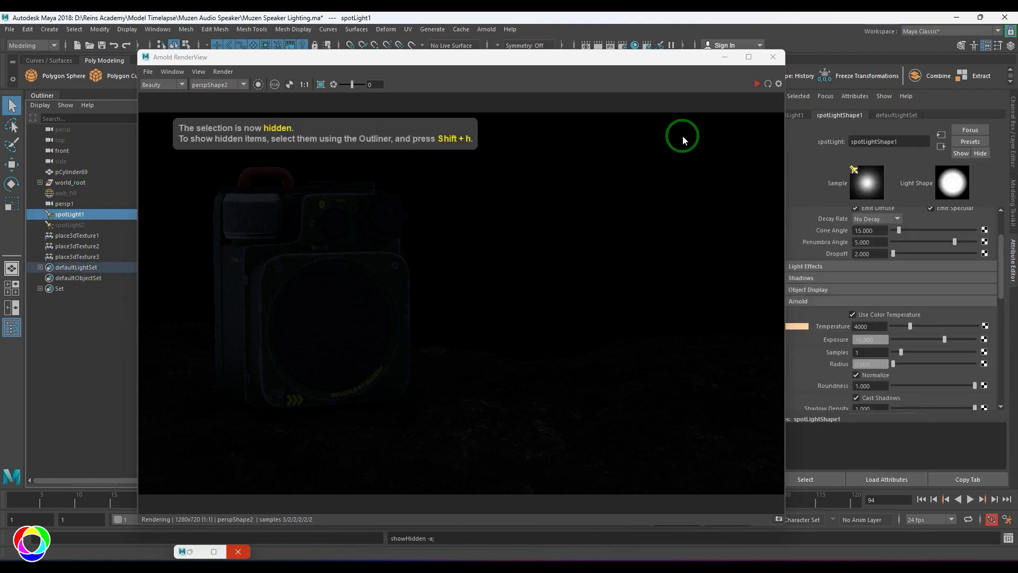
click(757, 83)
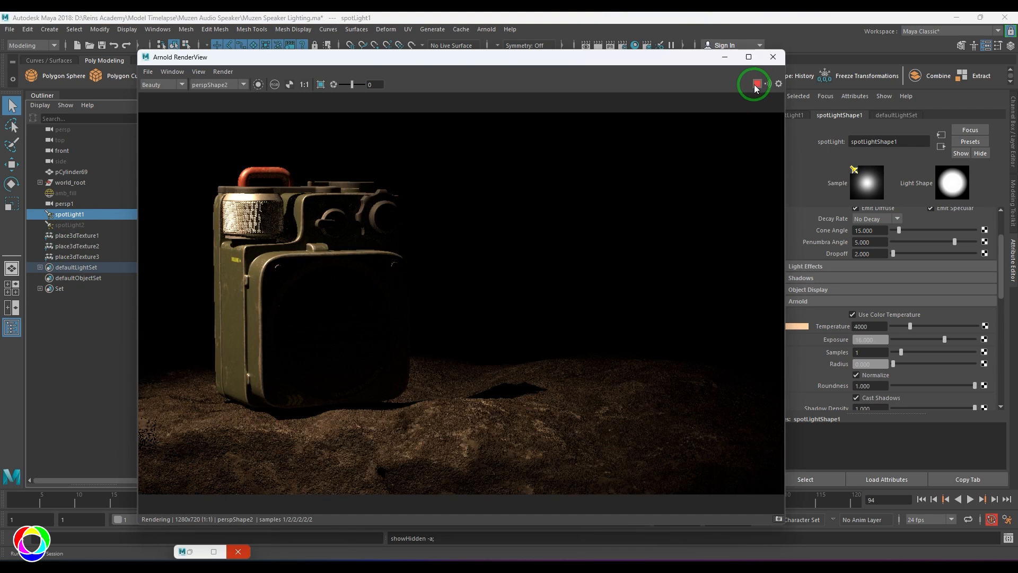
- Rename spotLight1 as key_light
double_click(72, 214)
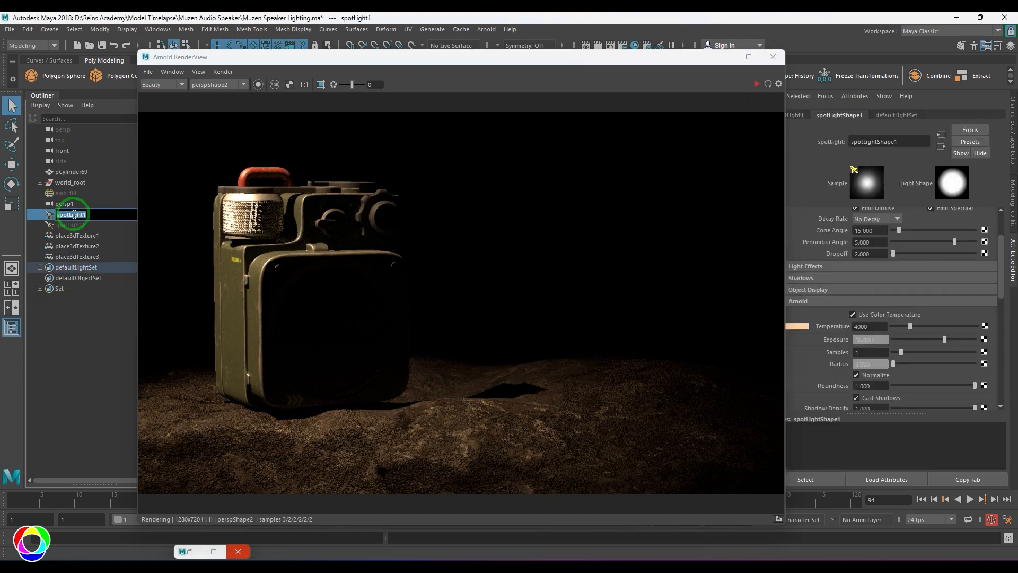
text(key_light)
key(Return)
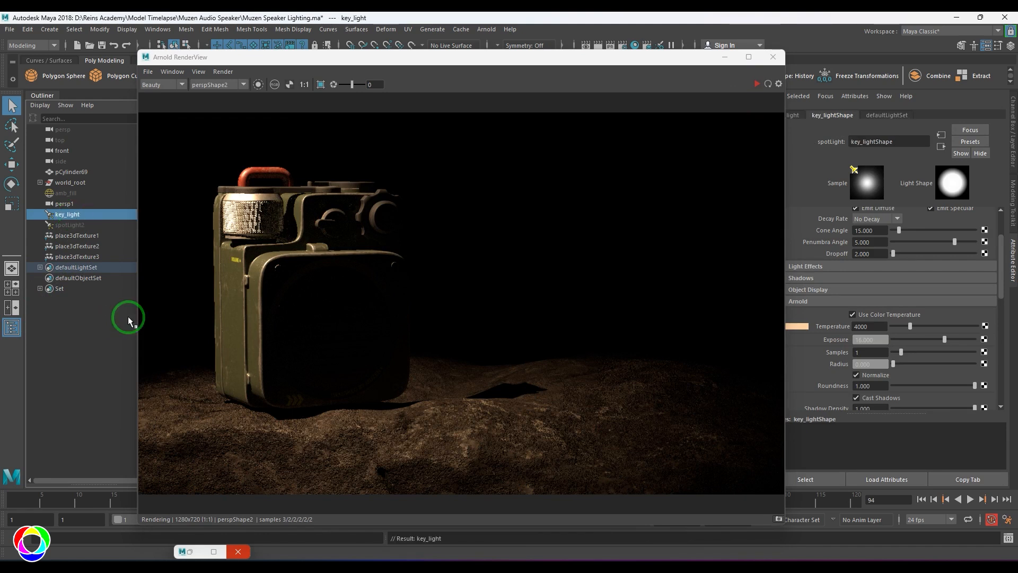
- Set the AOV light group of key_light to key
scroll(891, 352, down, 5)
click(893, 329)
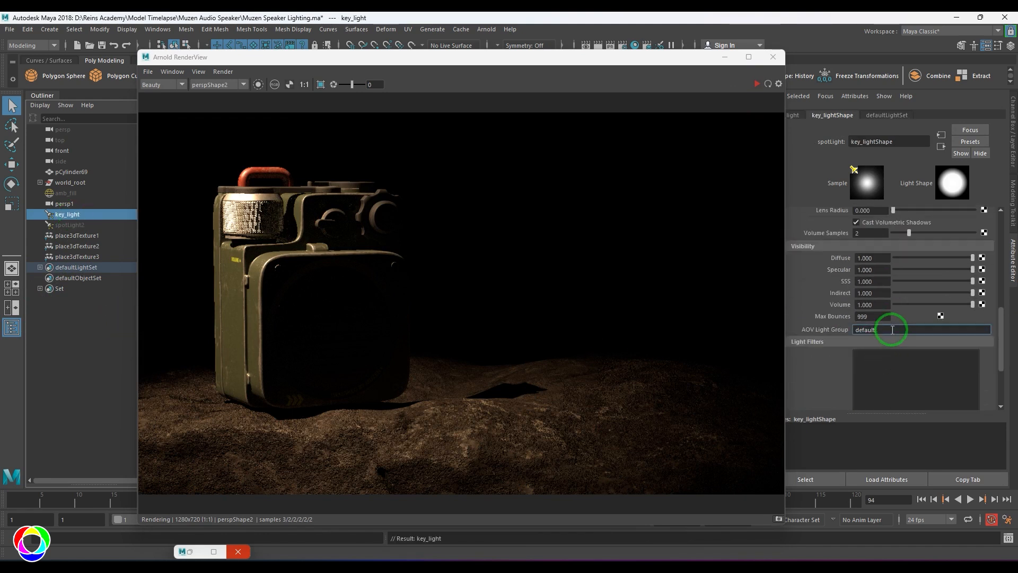
drag(892, 329, 804, 336)
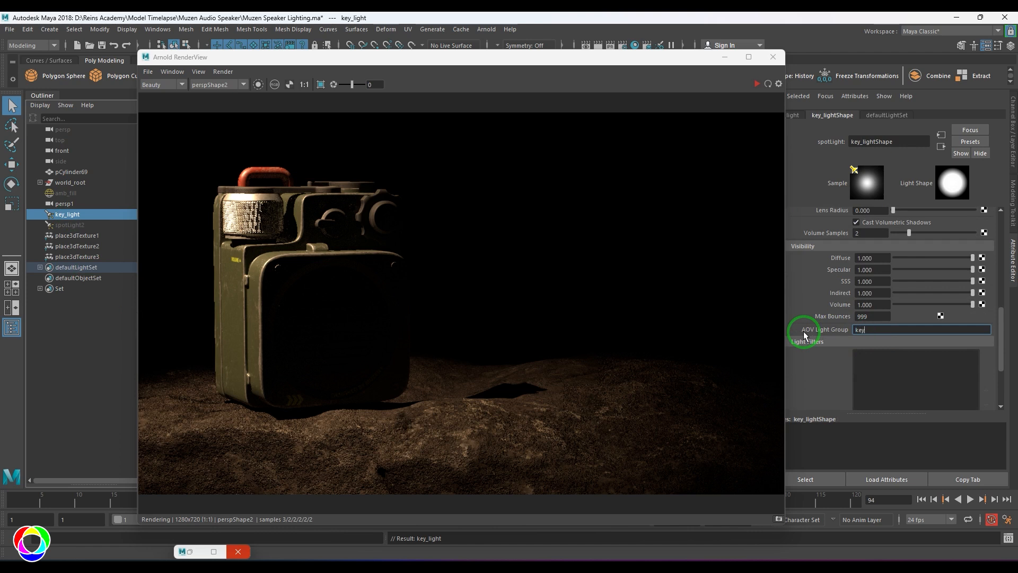
key(Return)
- Hide key_light, unhide spotLight2 and render the scene with only that spotlight
click(75, 215)
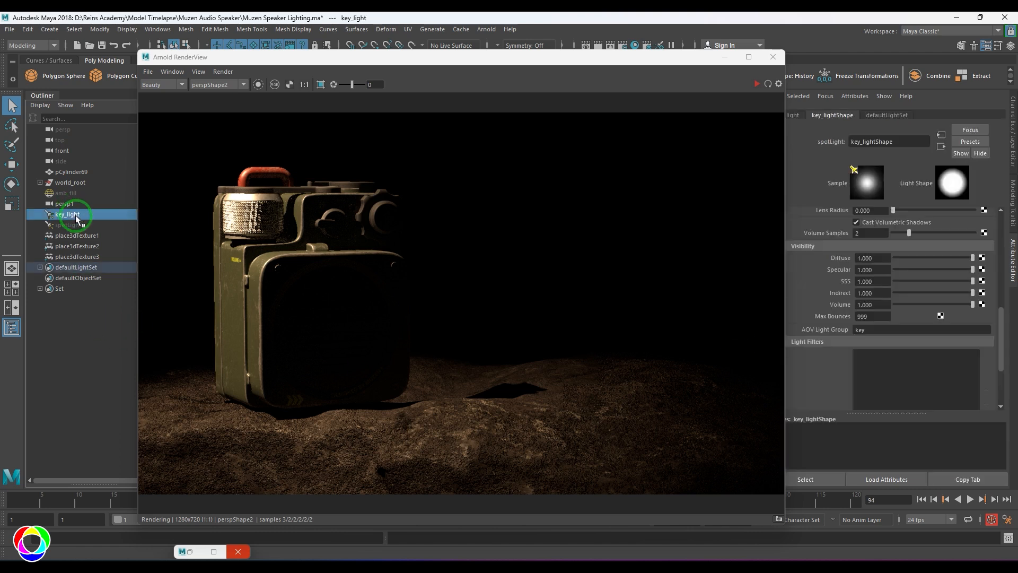
key(ctrl+h)
click(79, 225)
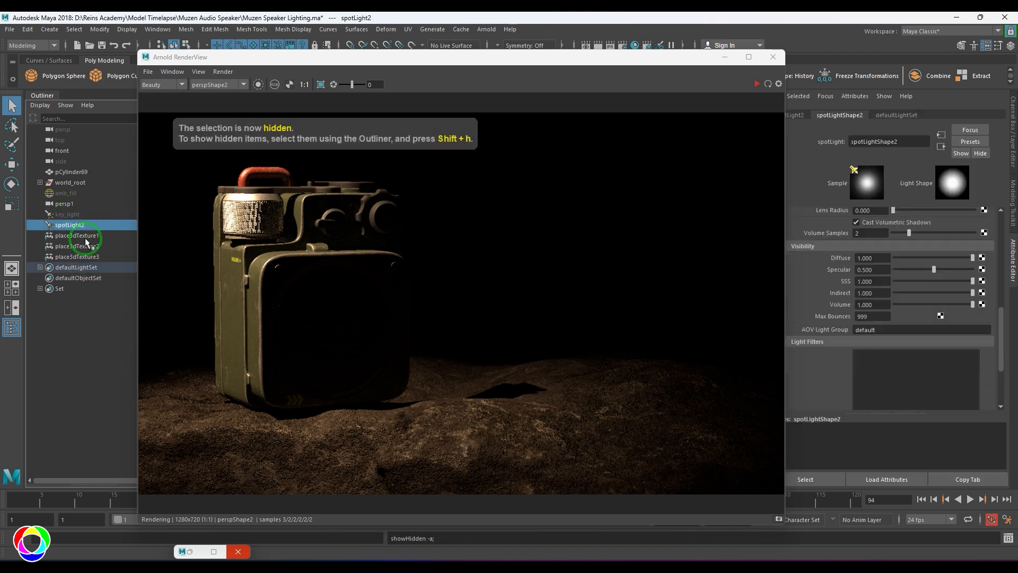
click(758, 85)
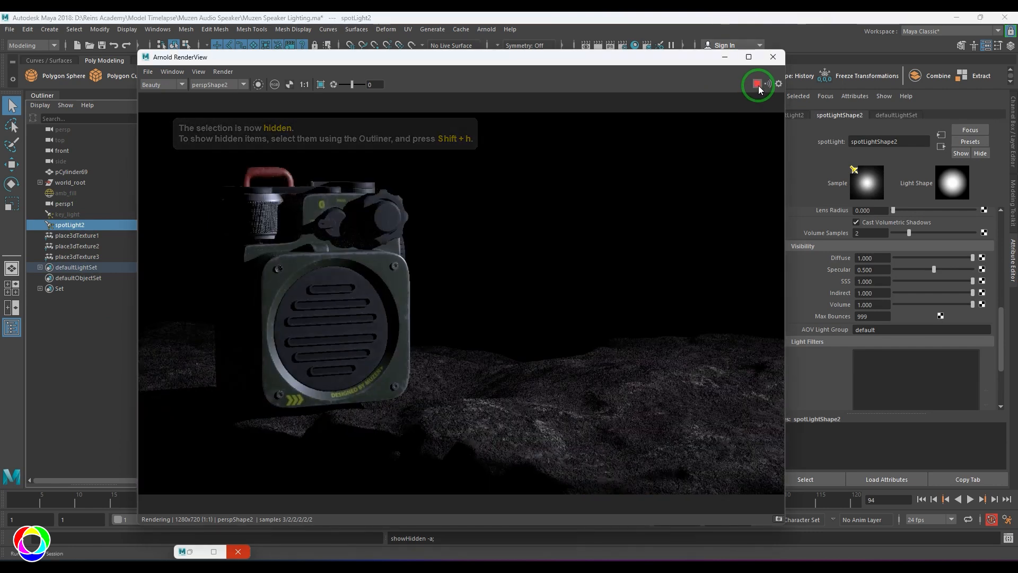
- Rename spotLight2 as fill_light
click(84, 226)
double_click(85, 227)
text(fi)
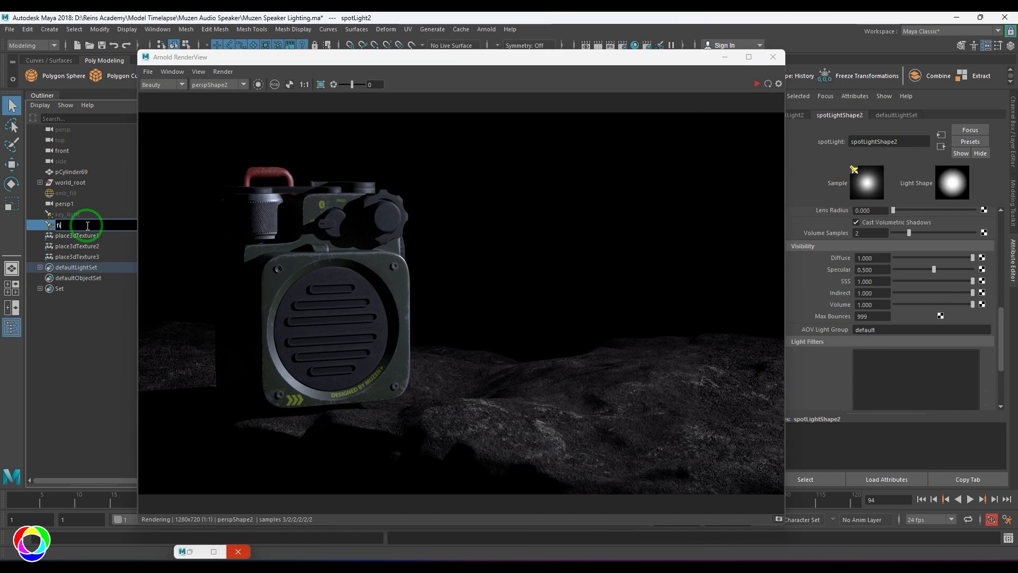
text(ll_light)
key(Return)
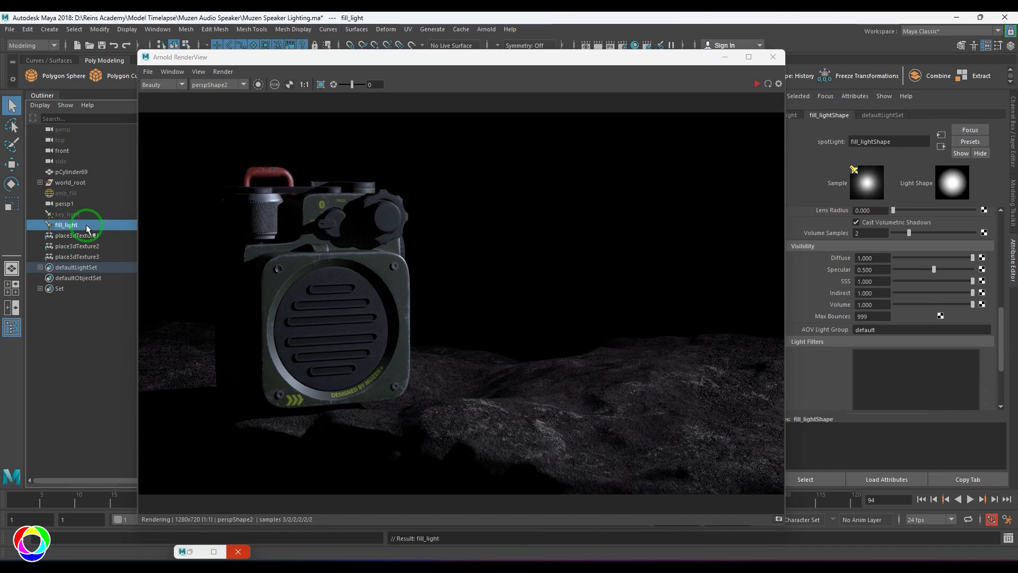
- Set the AOV light group of fill_light to fill
double_click(893, 330)
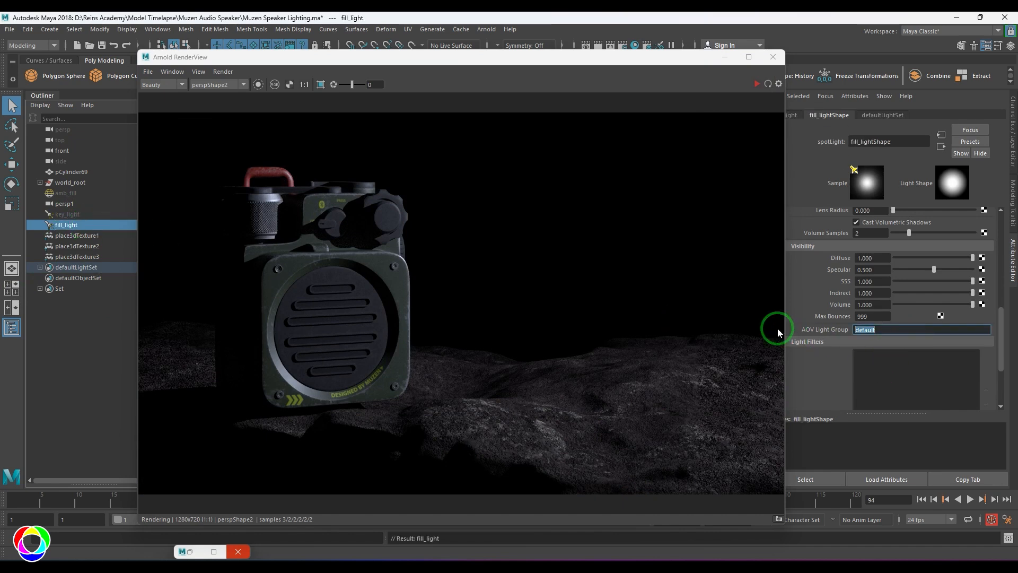
text(fill)
key(Return)
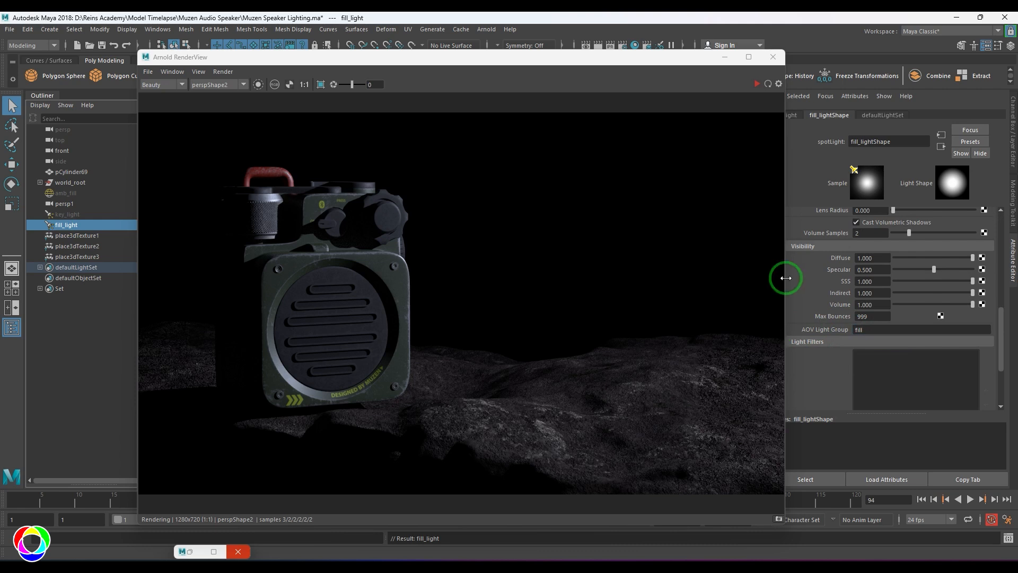
- Remove the specular AOV from the active AOVs in the render settings
drag(650, 57, 661, 95)
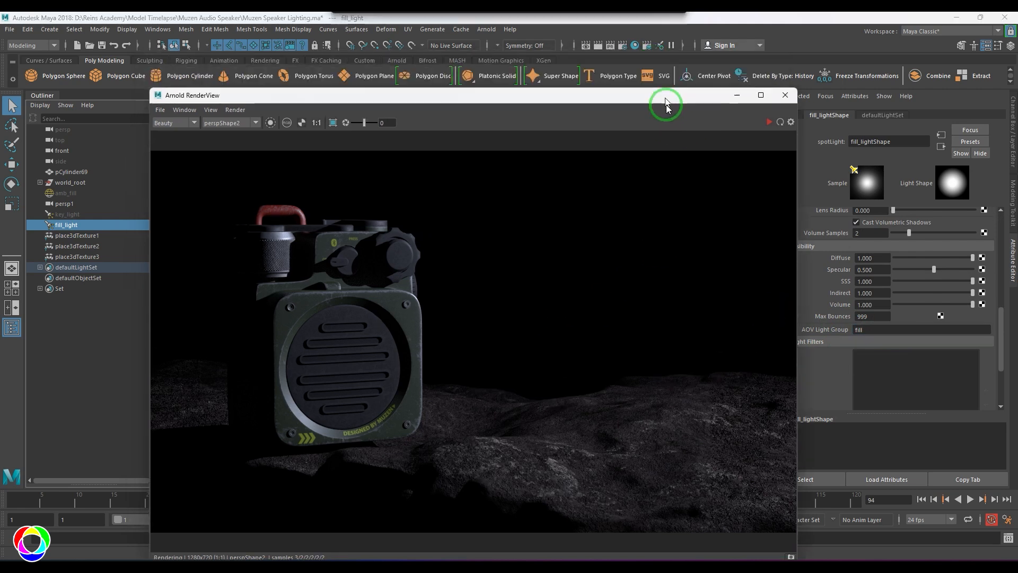
click(622, 45)
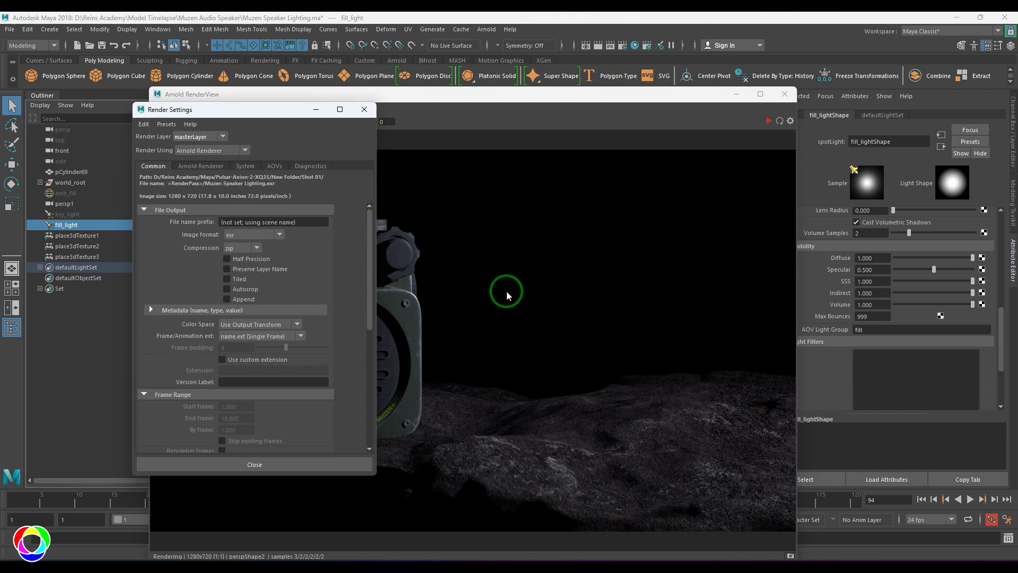
click(270, 165)
drag(284, 111, 558, 70)
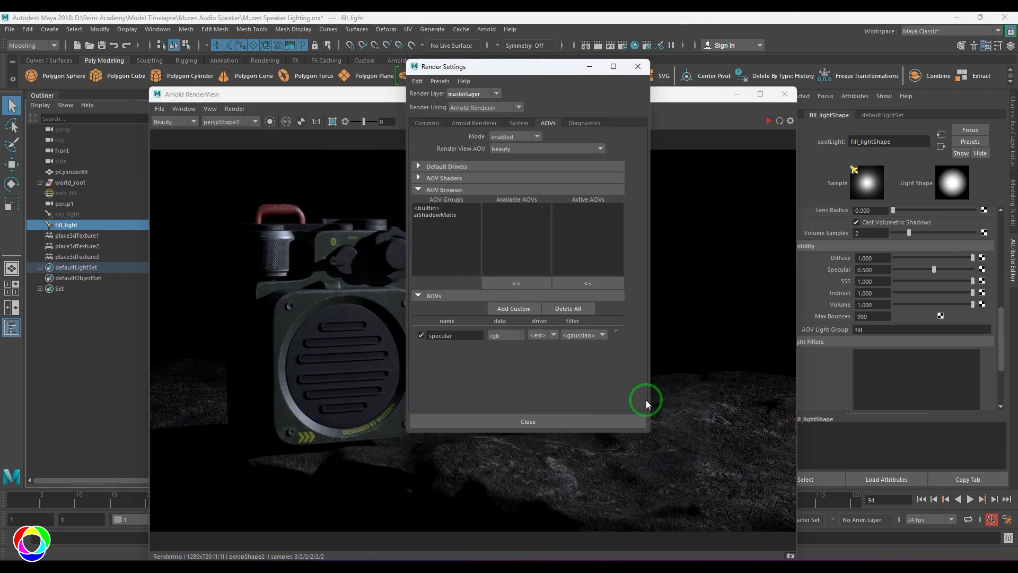
click(615, 332)
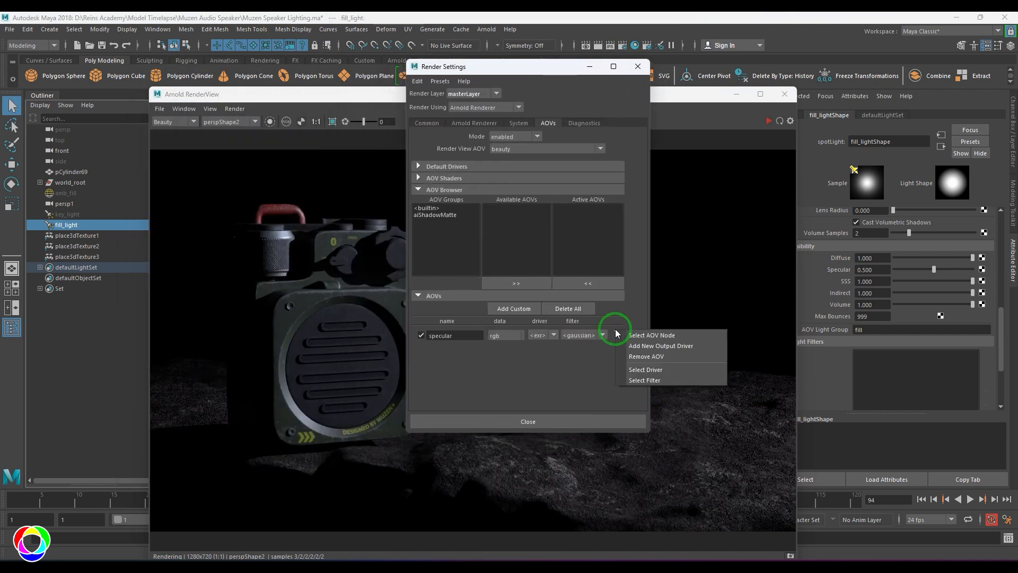
click(547, 380)
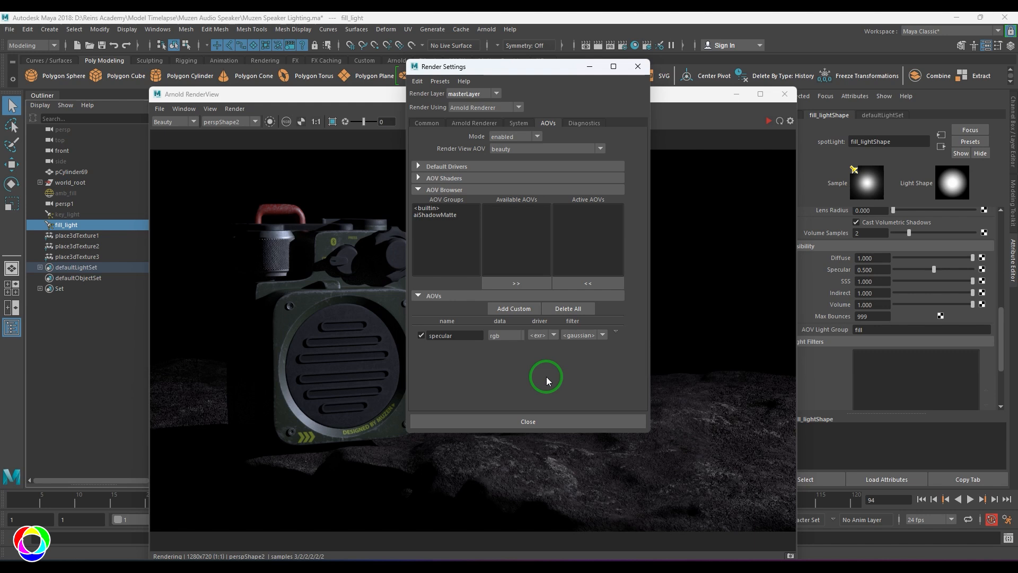
click(427, 207)
click(570, 208)
click(588, 283)
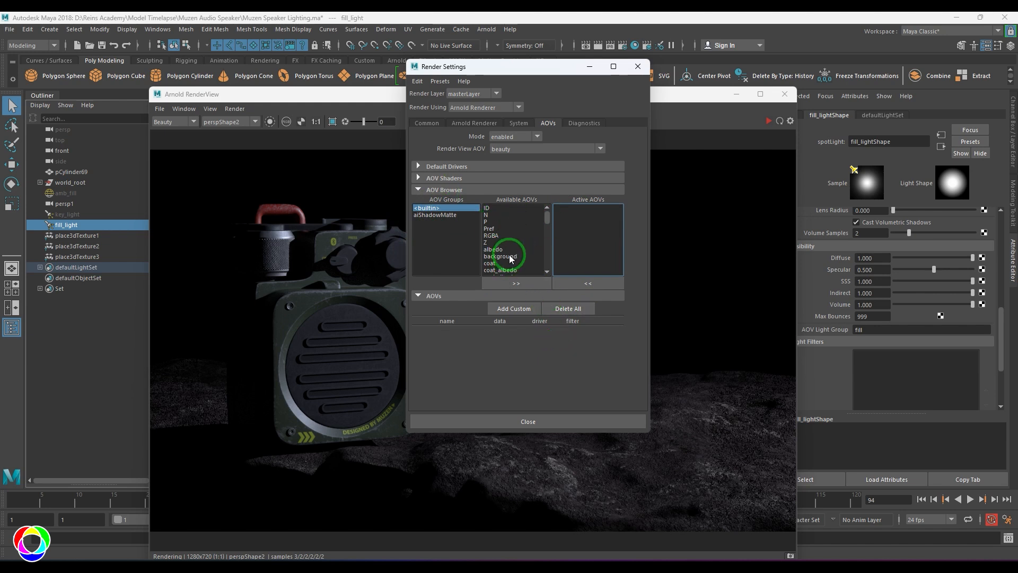
- Create a custom AOV named specular_amb and return to the Arnold RenderView
scroll(510, 259, down, 6)
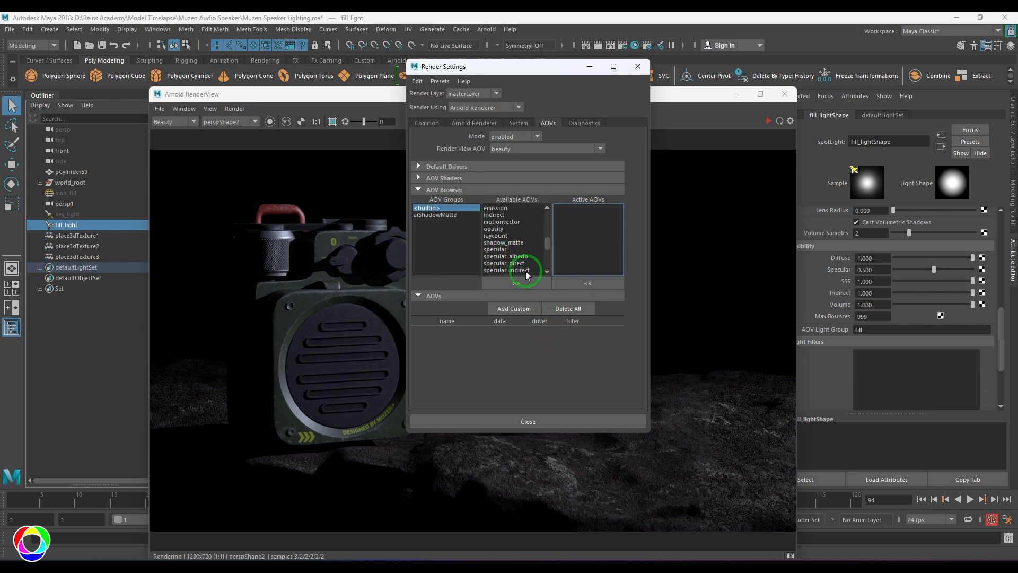
click(511, 252)
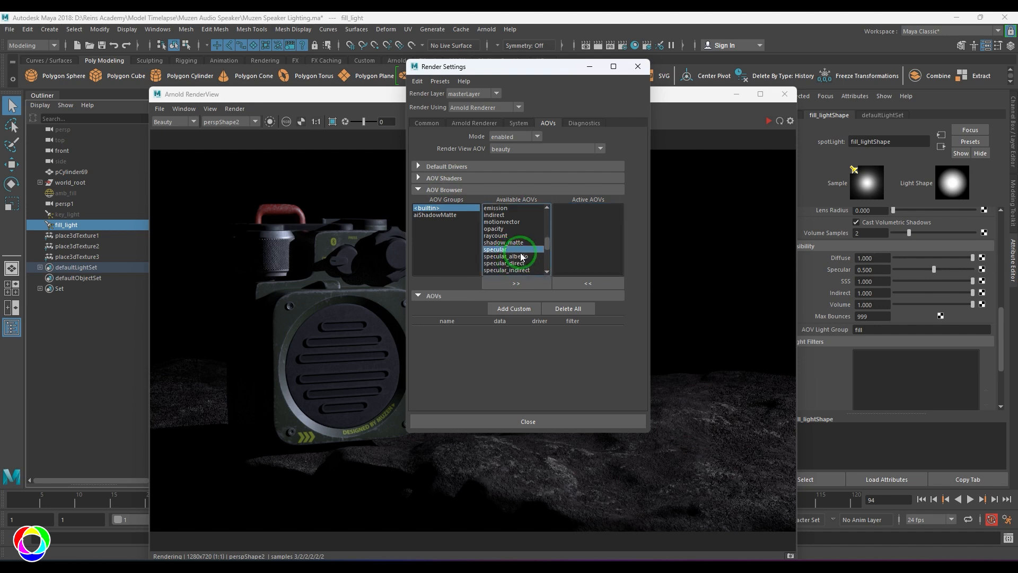
click(519, 286)
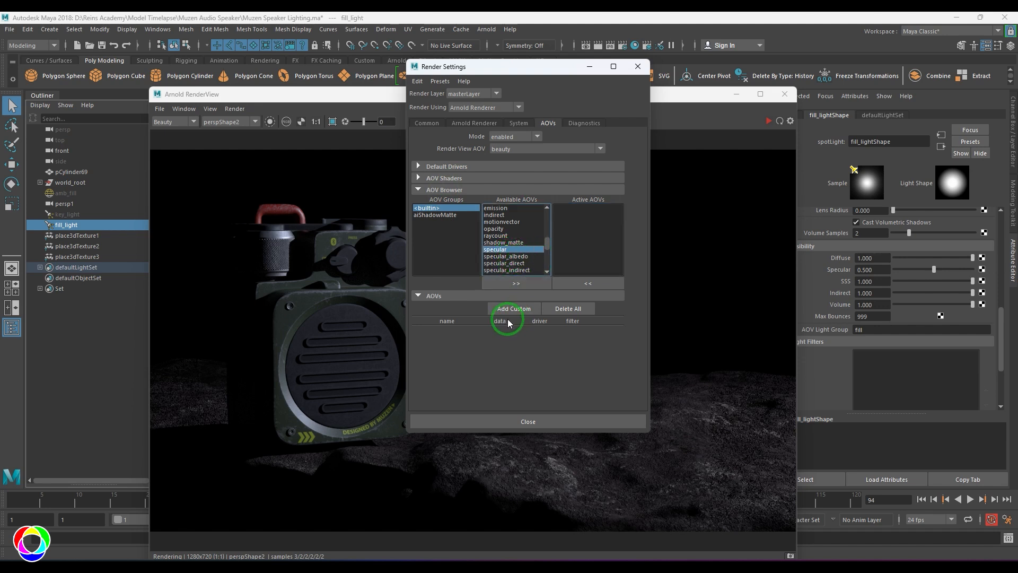
click(518, 310)
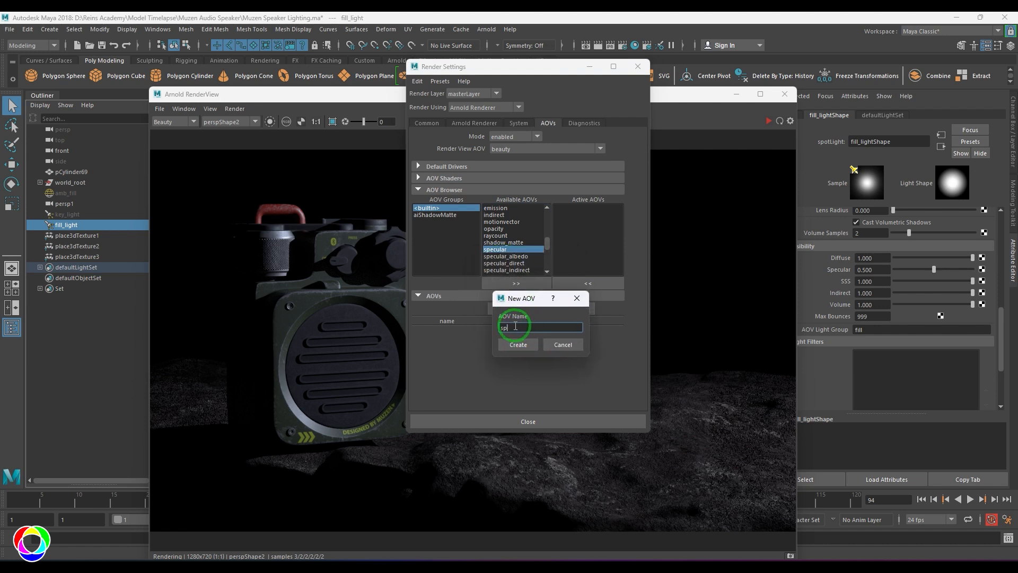
text(spec)
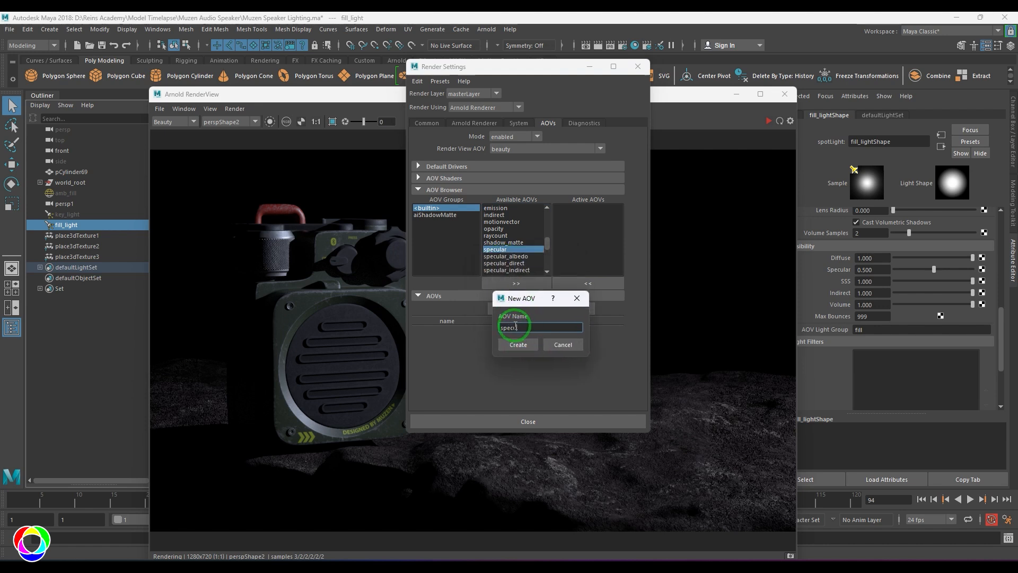
text(ular)
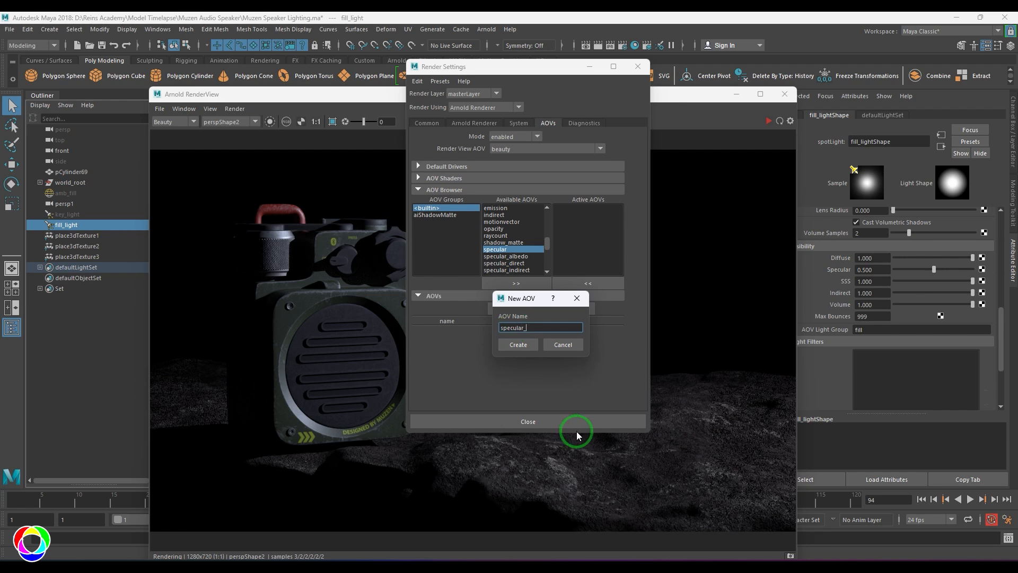
text(_amb)
click(519, 344)
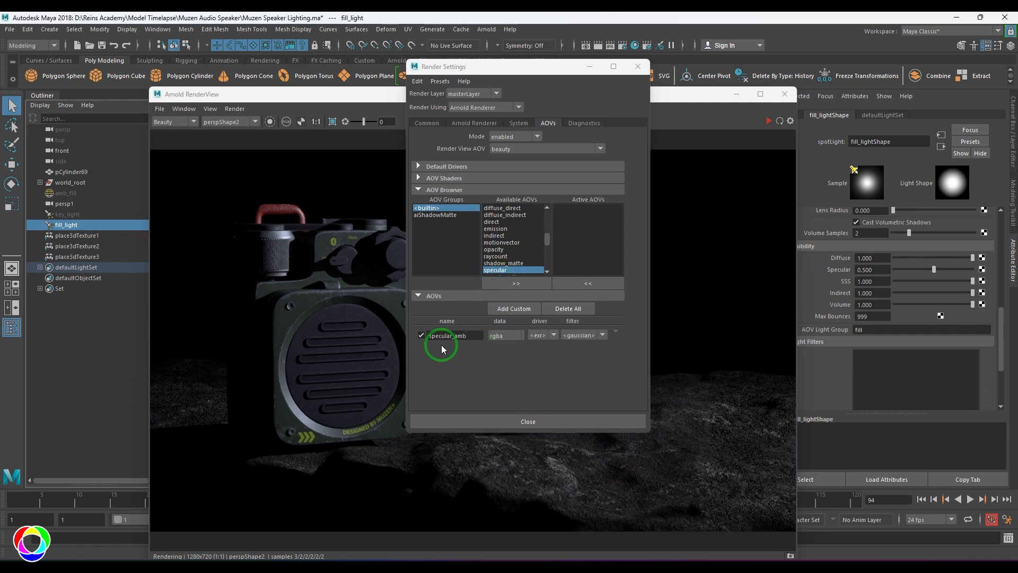
click(336, 106)
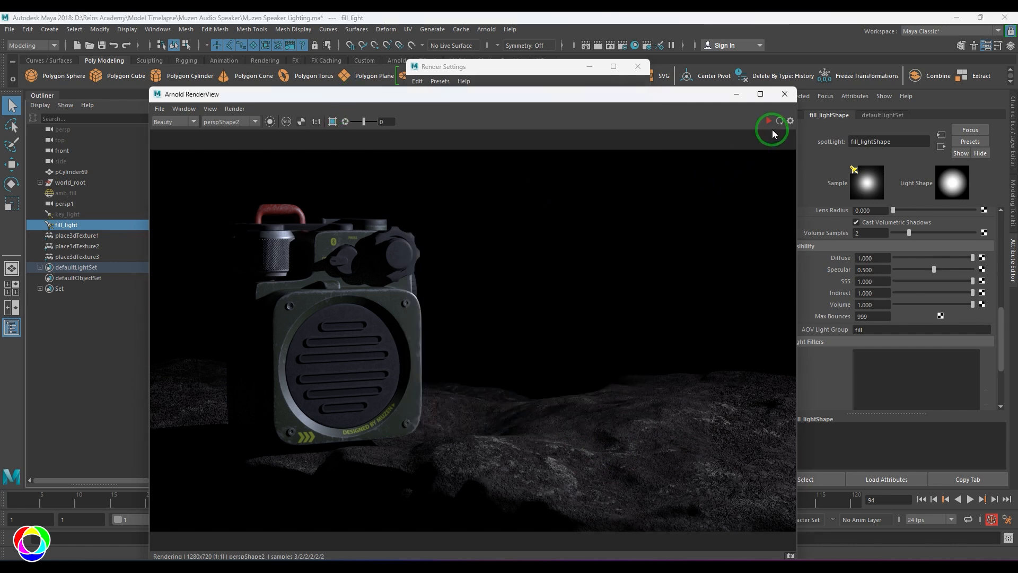
- Display the specular_amb AOV in the render view with the exposure raised to 0.91, and stop the render
click(183, 120)
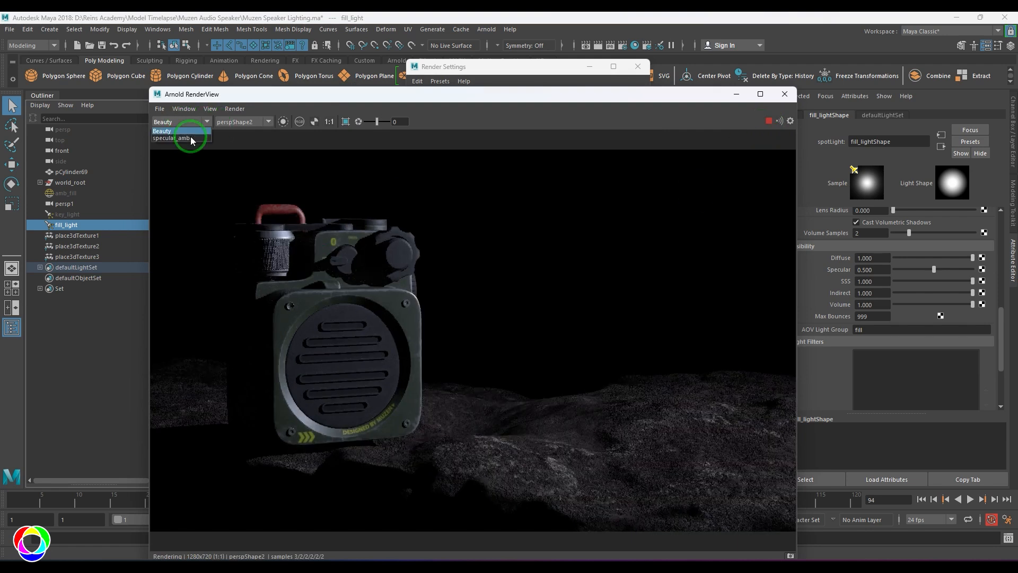
click(189, 136)
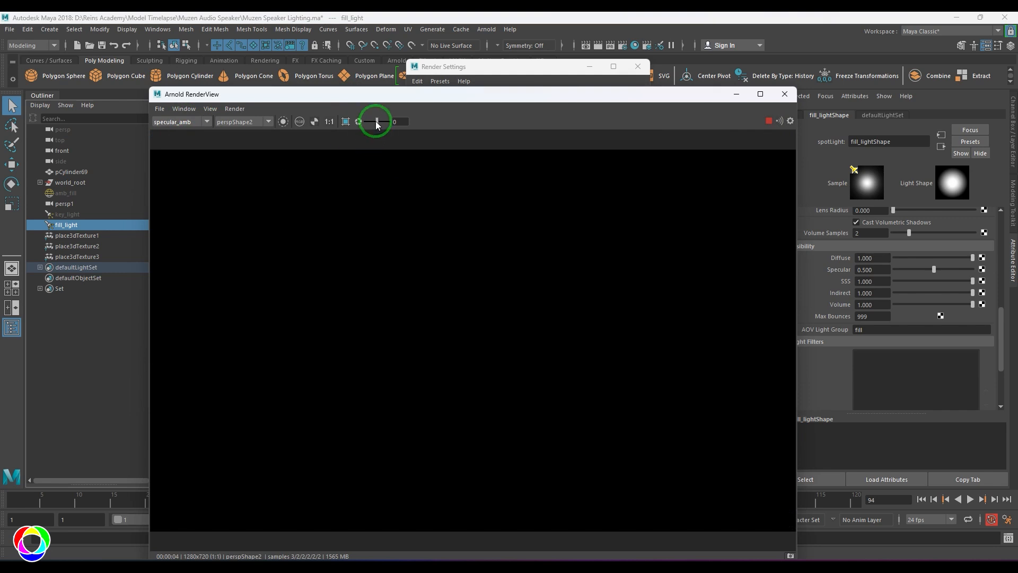
click(768, 121)
- Unhide the amb_fill and key_light lights and switch the render view back to Beauty
click(71, 193)
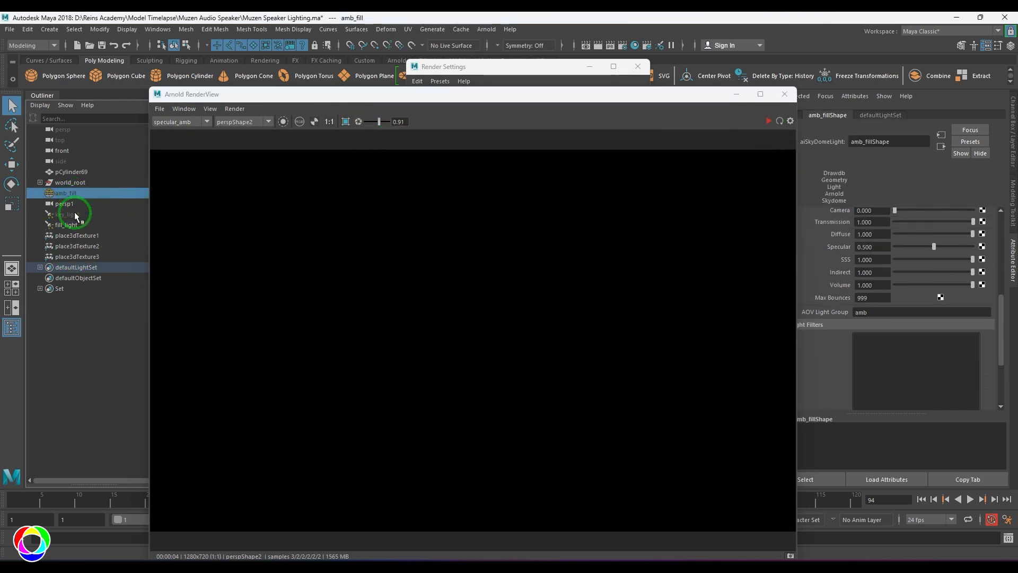
ctrl+click(69, 215)
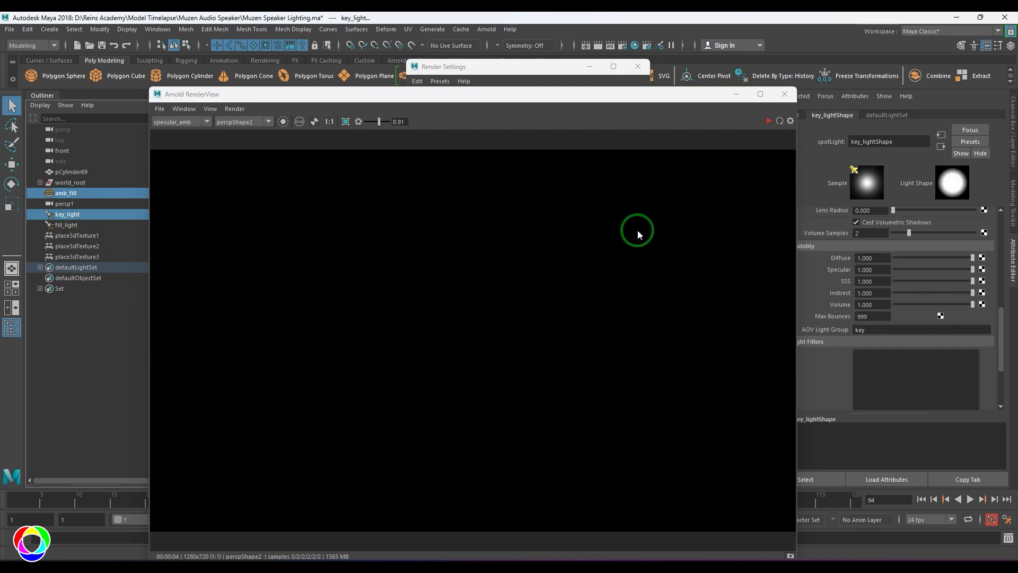
click(179, 122)
click(170, 132)
- Check the specular visibility setting of amb_fill and rerun the Arnold render with all lights
click(68, 194)
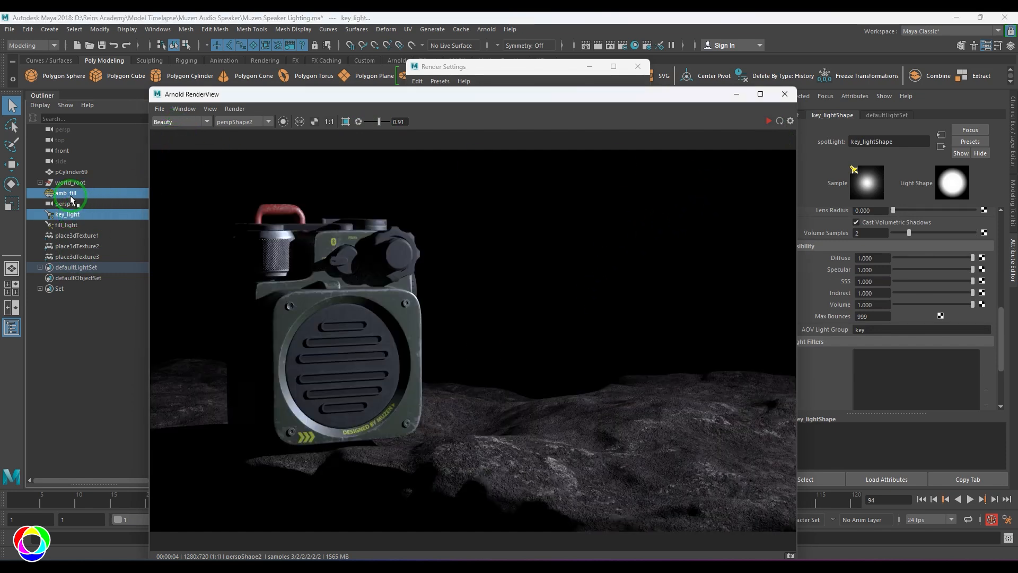
scroll(943, 269, up, 2)
click(873, 279)
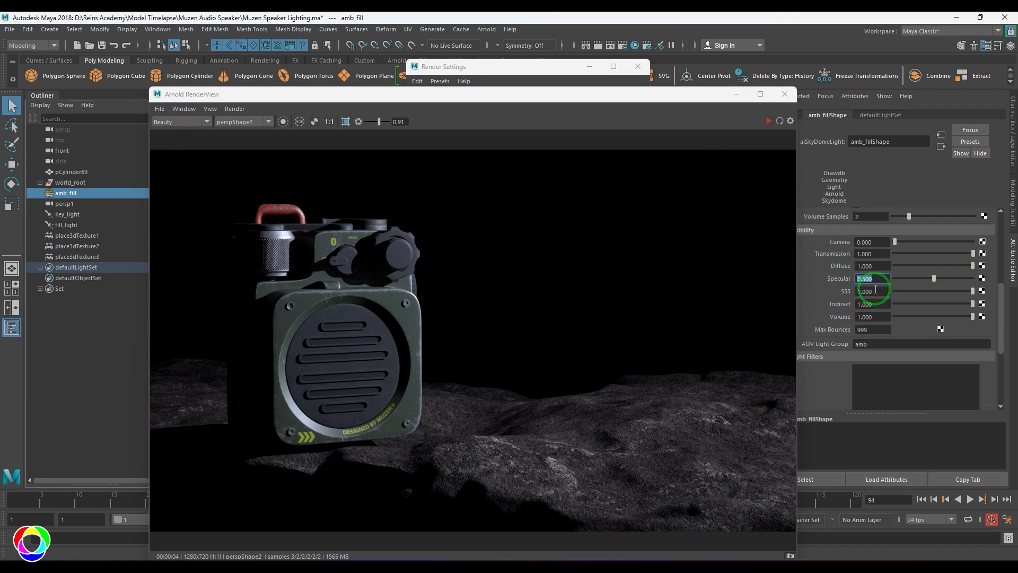
click(780, 122)
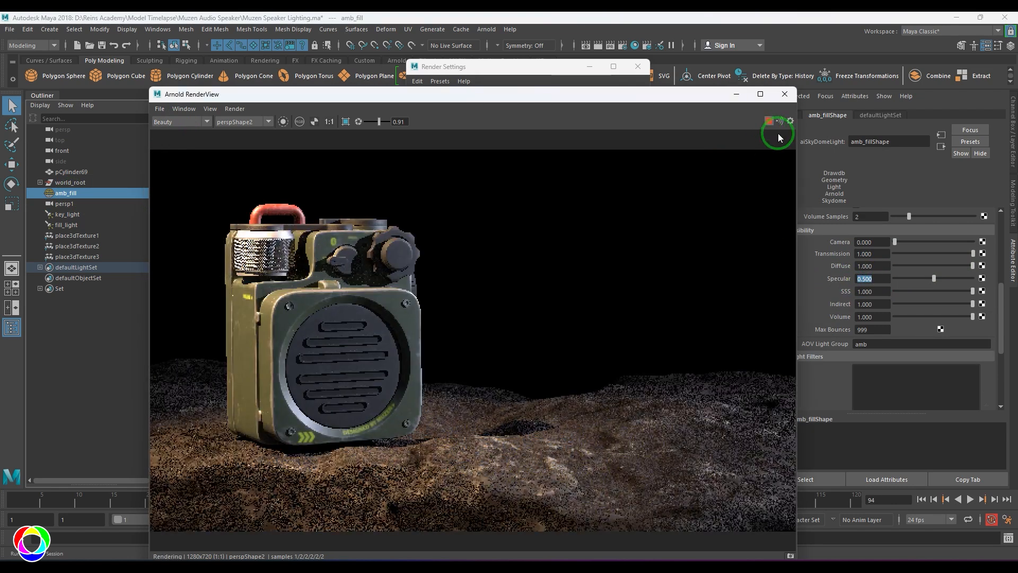
- Inspect the specular_amb AOV while varying the exposure, reset the exposure to 0 and stop the render
click(199, 122)
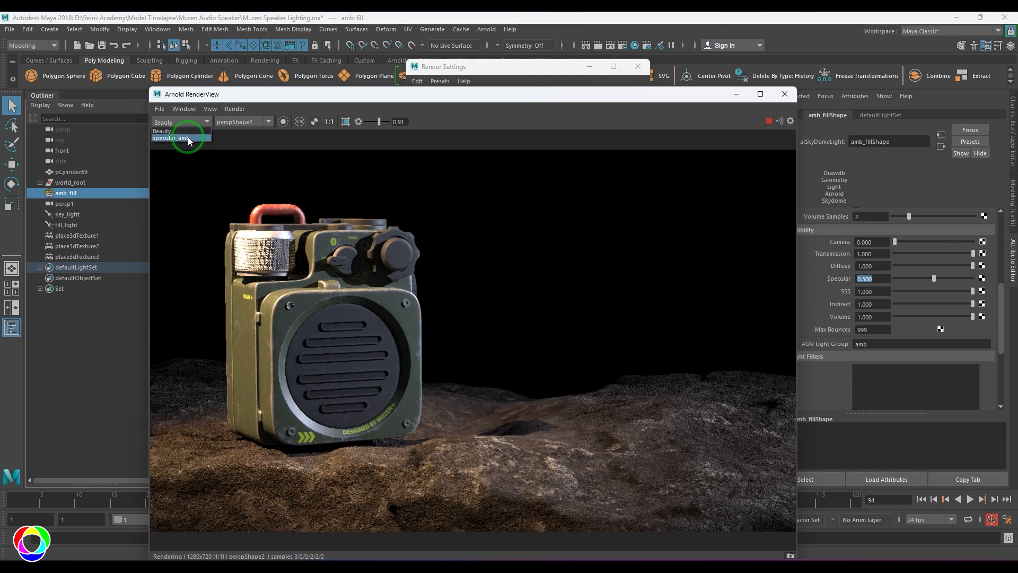
click(201, 160)
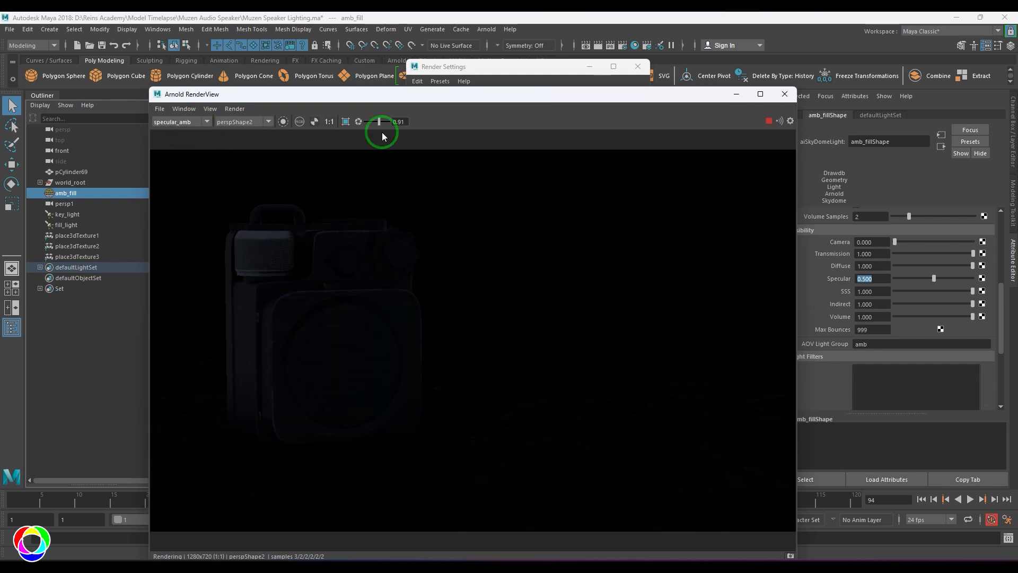
drag(382, 125, 360, 124)
click(359, 123)
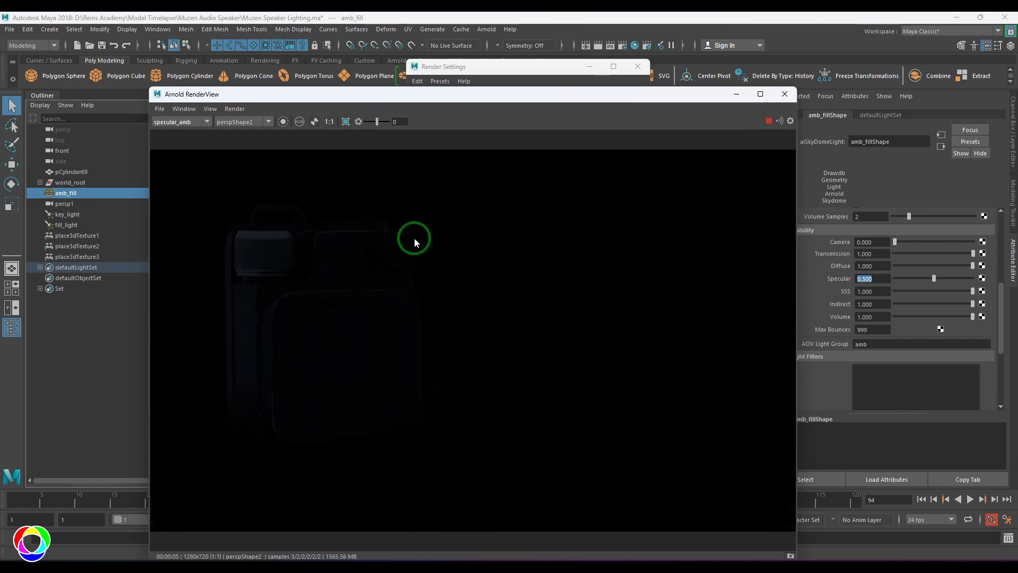
click(769, 121)
- Create a custom AOV named specular_key in the render settings
click(615, 98)
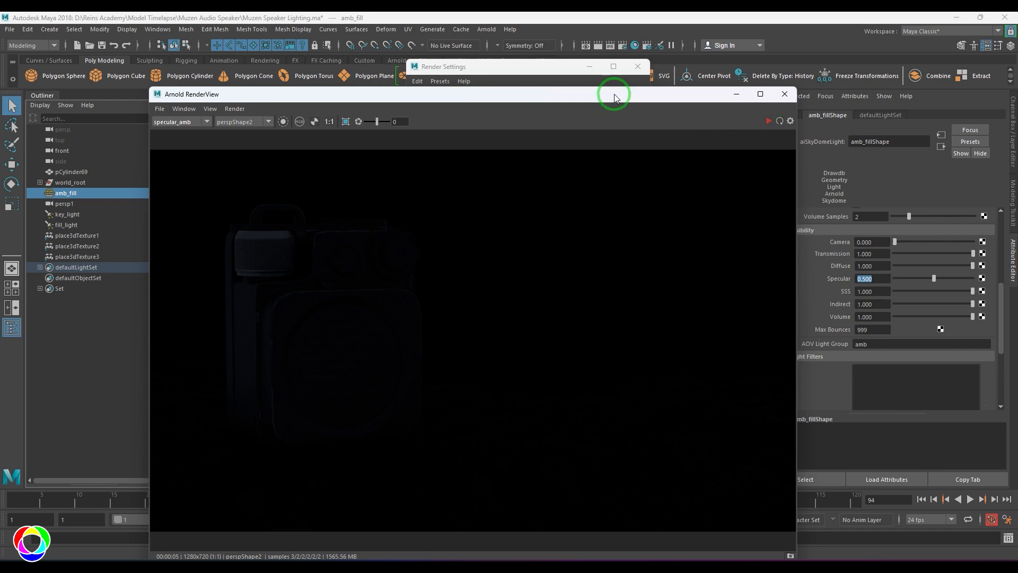
drag(615, 98, 689, 163)
click(549, 72)
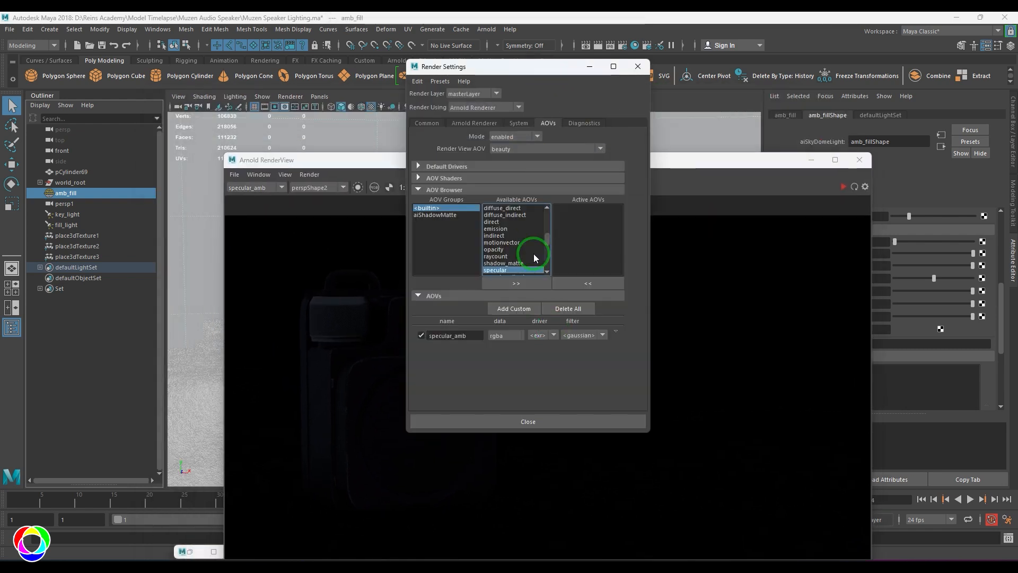
scroll(532, 252, up, 3)
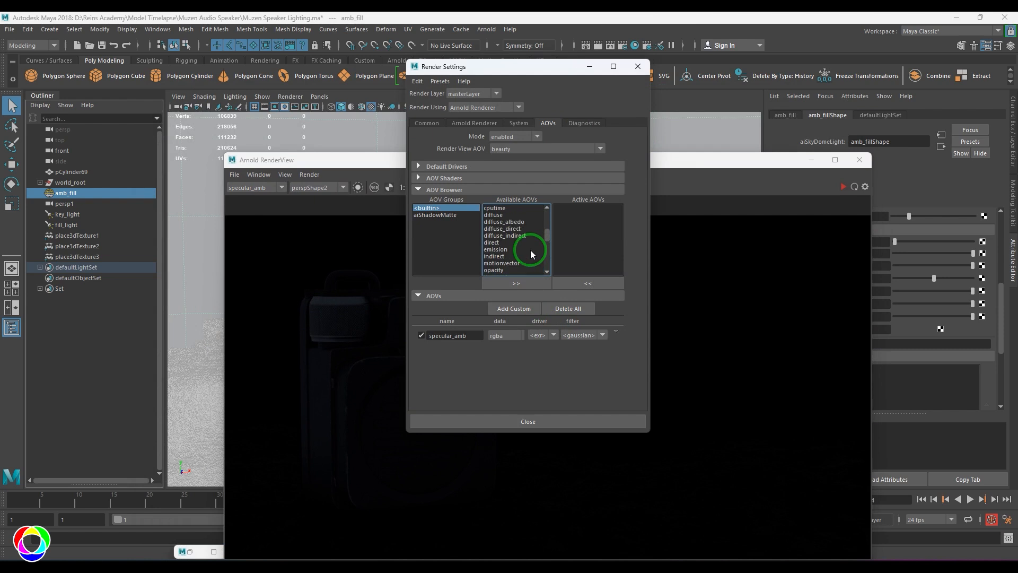
click(496, 216)
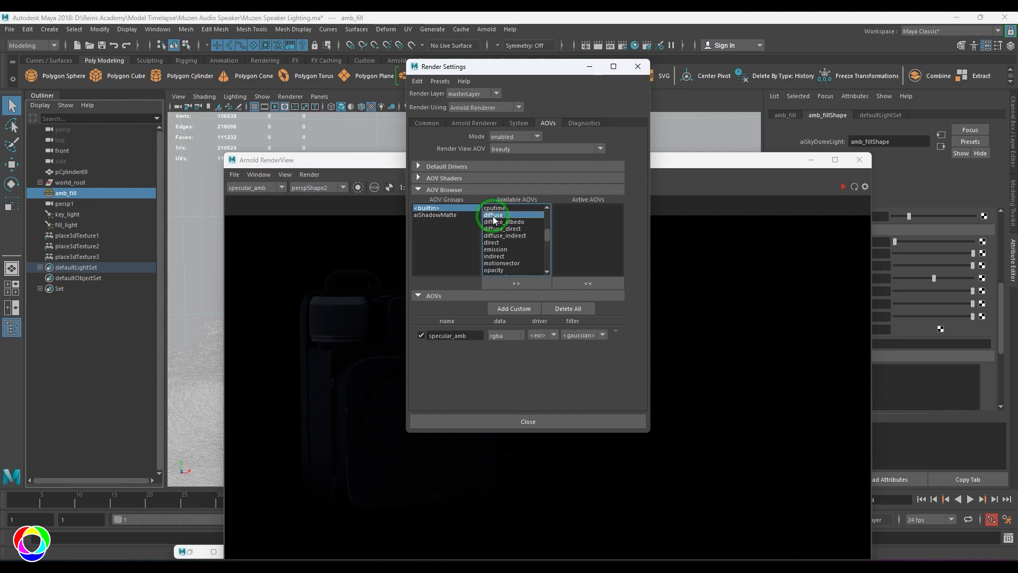
click(513, 311)
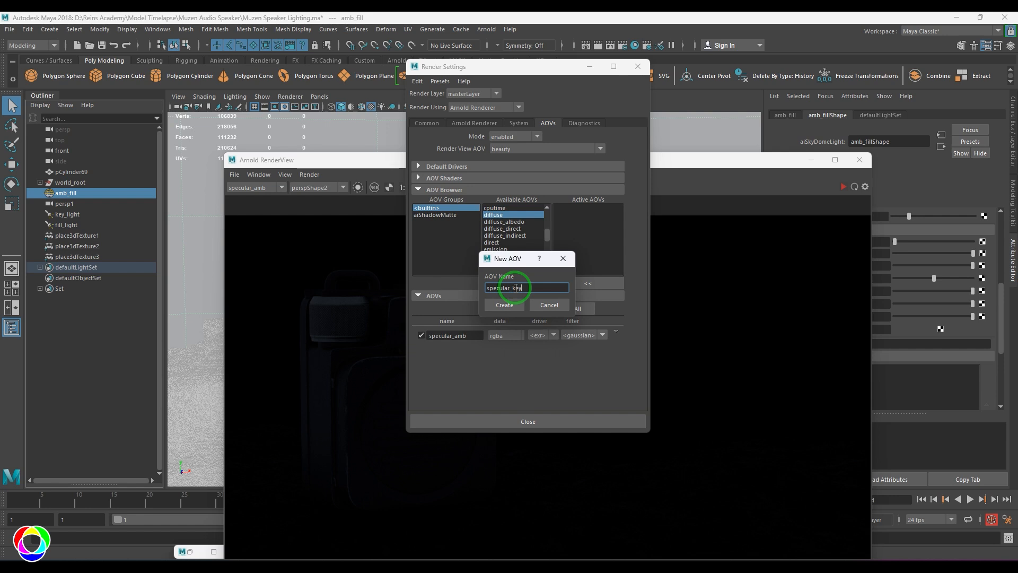
drag(523, 288, 510, 288)
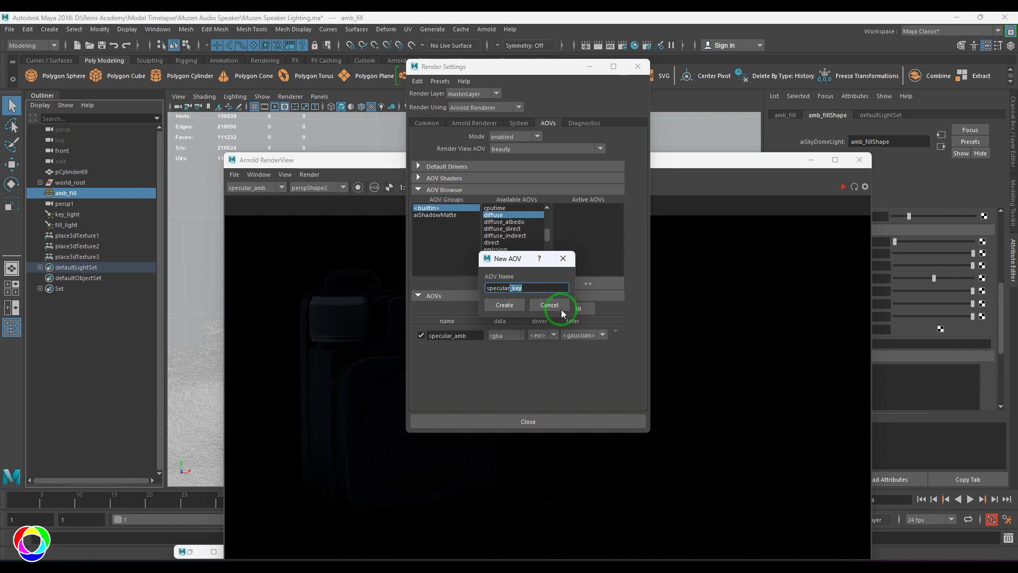
click(505, 305)
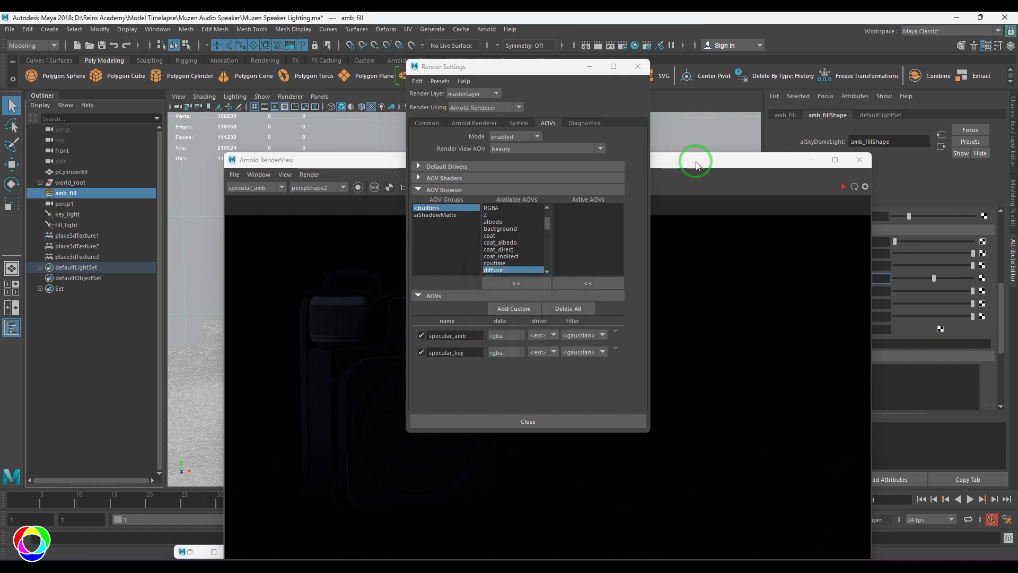
- Check the AOV light group of key_light and create a custom AOV named specular_fill
drag(696, 165, 588, 165)
click(68, 214)
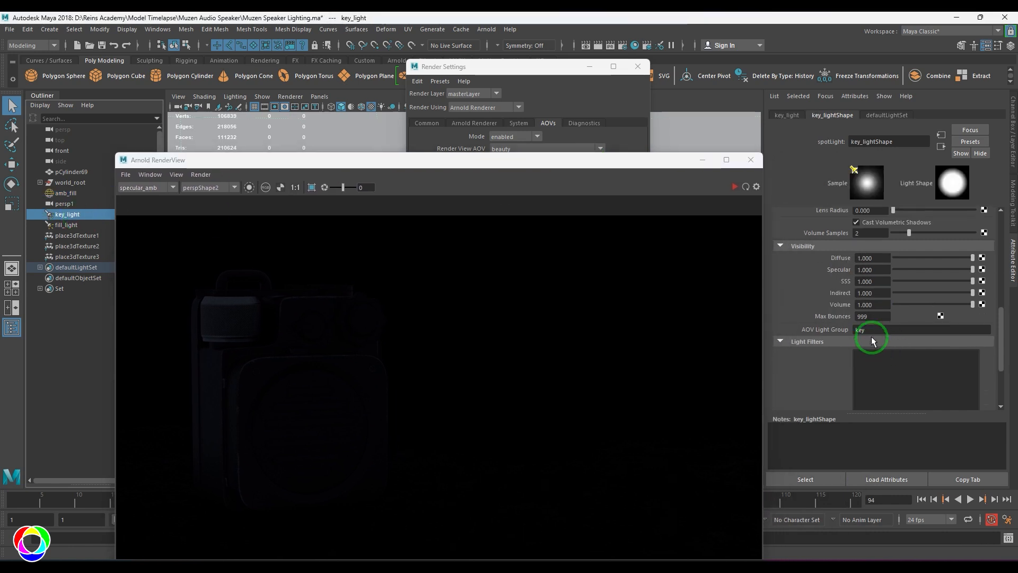
click(526, 81)
click(515, 307)
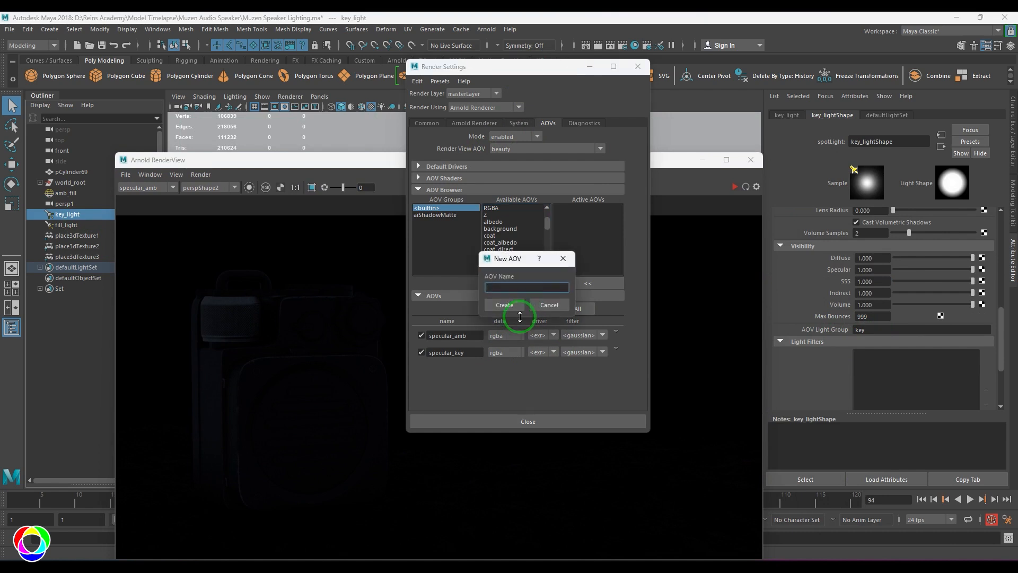
drag(491, 259, 478, 223)
click(486, 268)
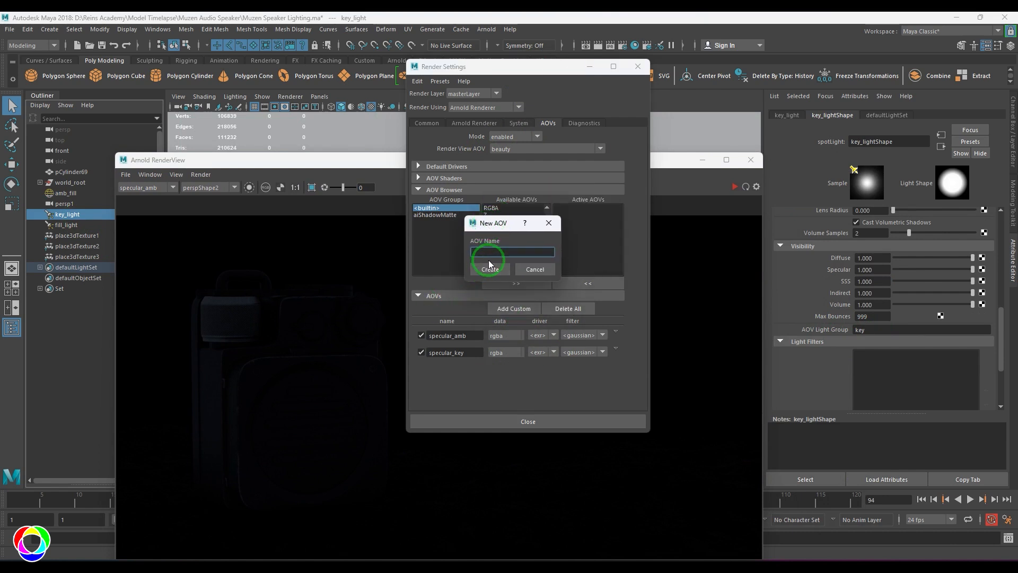
text(specular_fill)
click(489, 266)
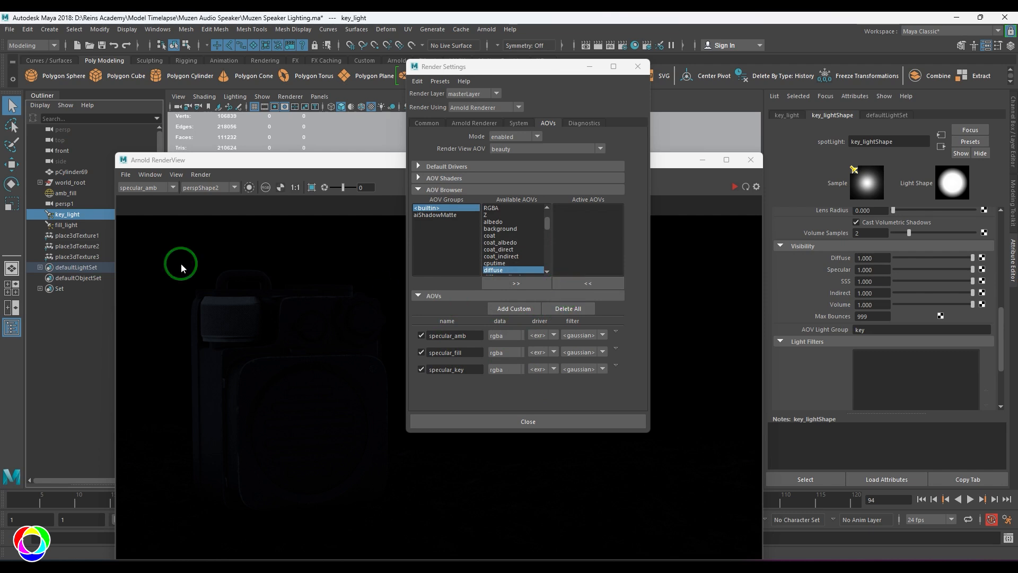
- Switch the render view to Beauty and rerun the Arnold render
drag(230, 160, 229, 117)
click(144, 144)
click(144, 153)
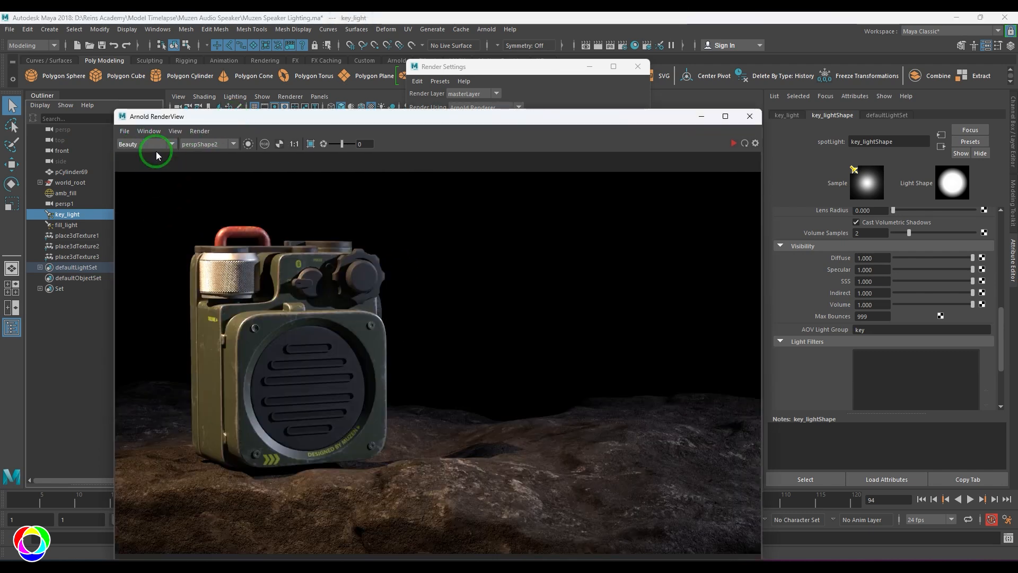
click(734, 142)
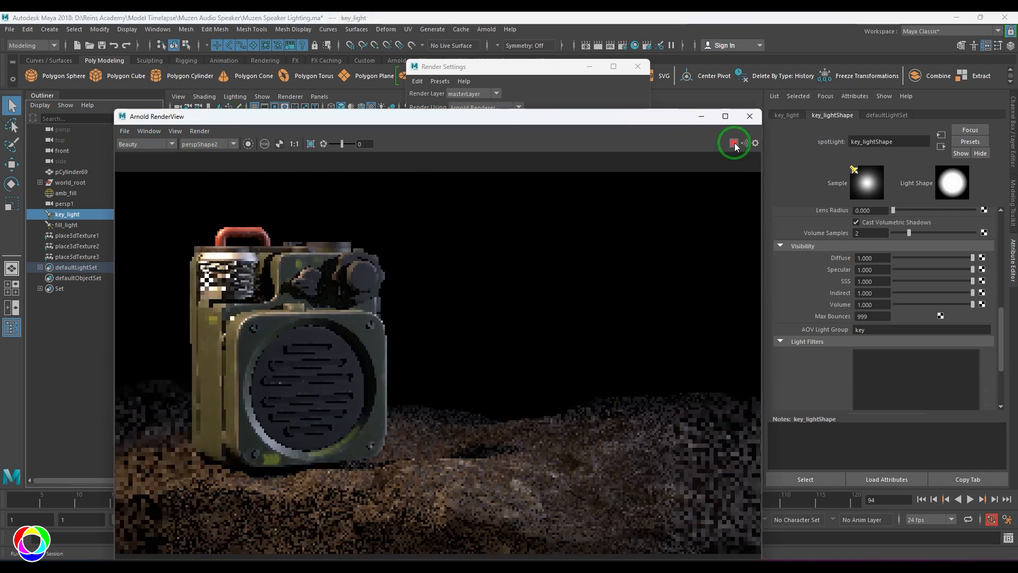
- Review the specular_key, specular_fill and specular_amb AOVs, return to Beauty and stop the render
click(142, 144)
click(153, 174)
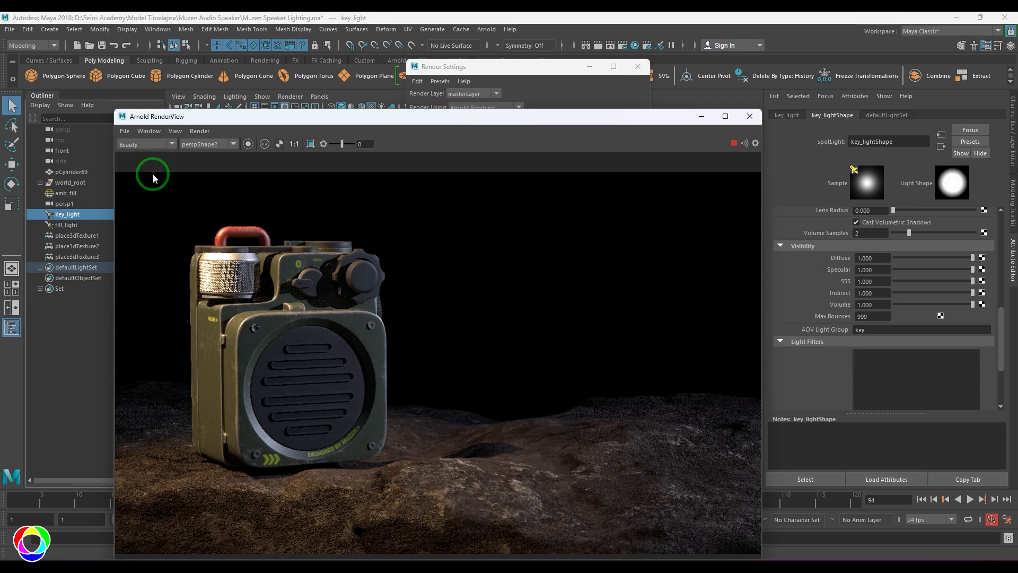
click(162, 144)
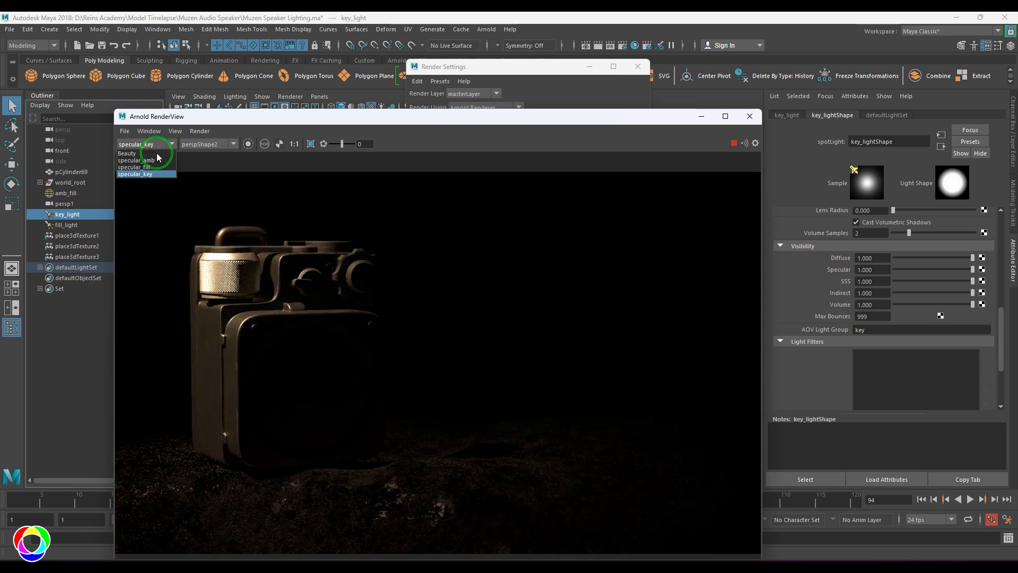
click(152, 168)
click(169, 143)
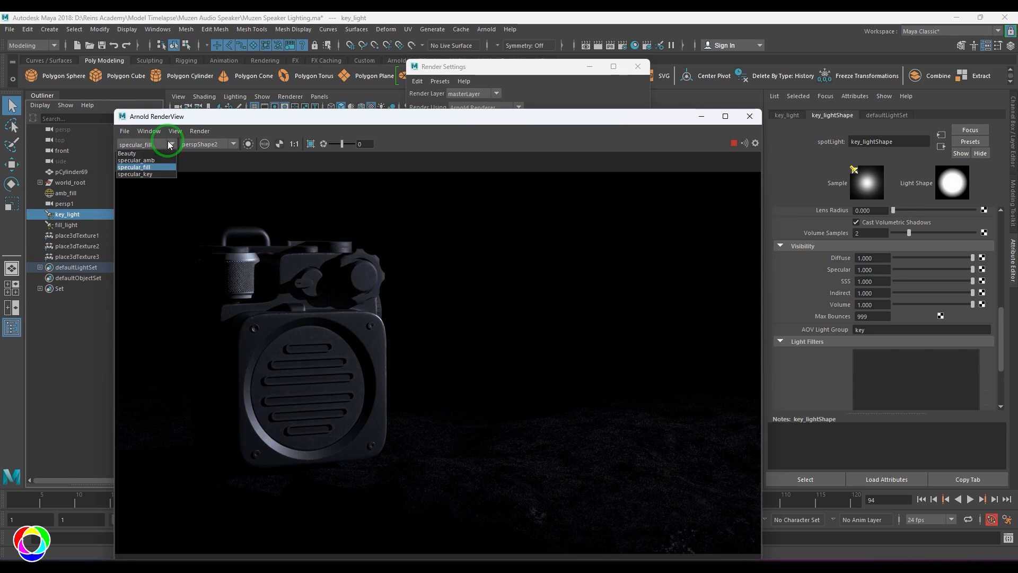
click(139, 160)
click(154, 144)
click(127, 153)
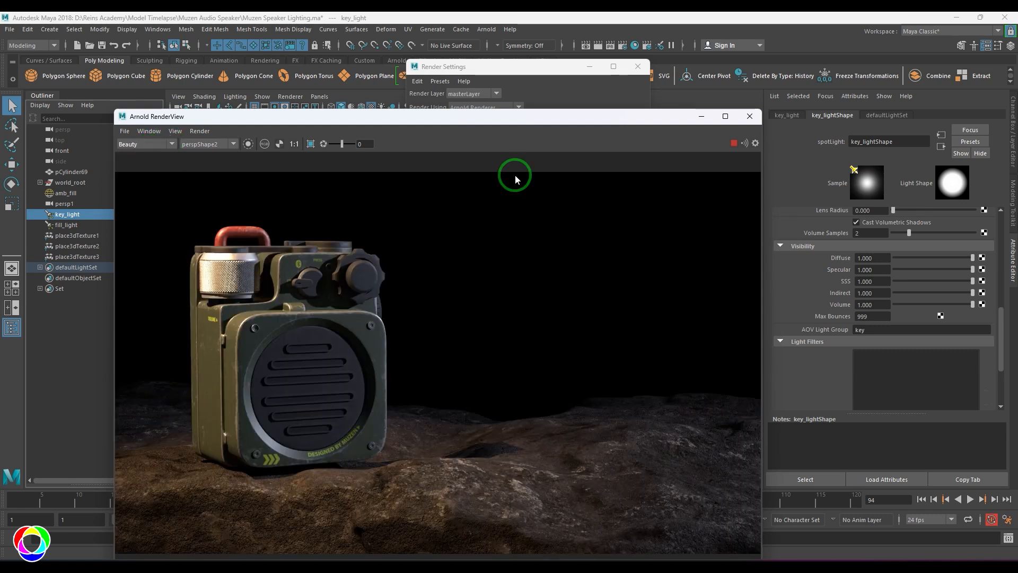
click(734, 143)
- Create a custom AOV named diffuse_amb in the render settings
click(550, 73)
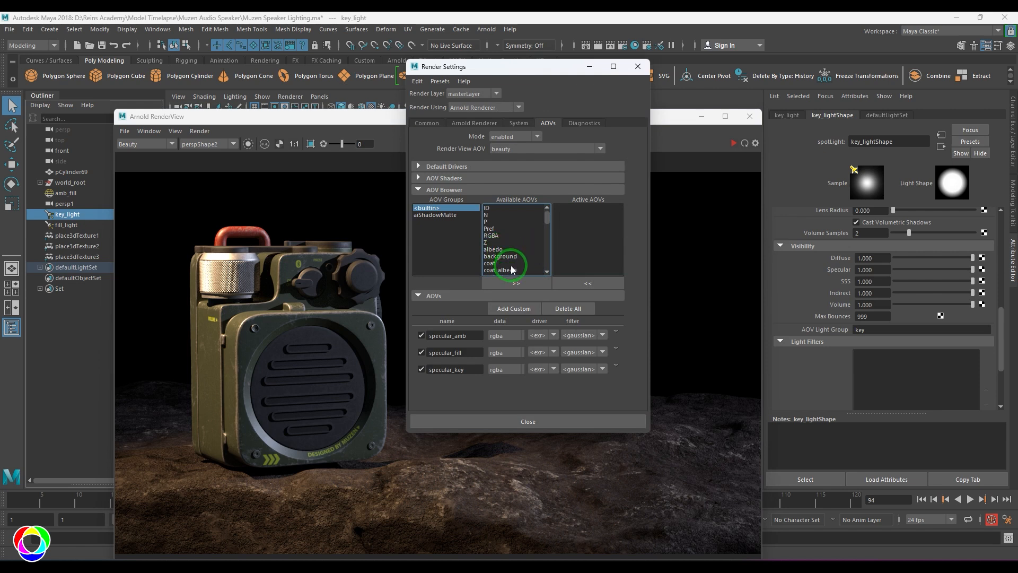
scroll(510, 259, up, 1)
scroll(510, 259, down, 1)
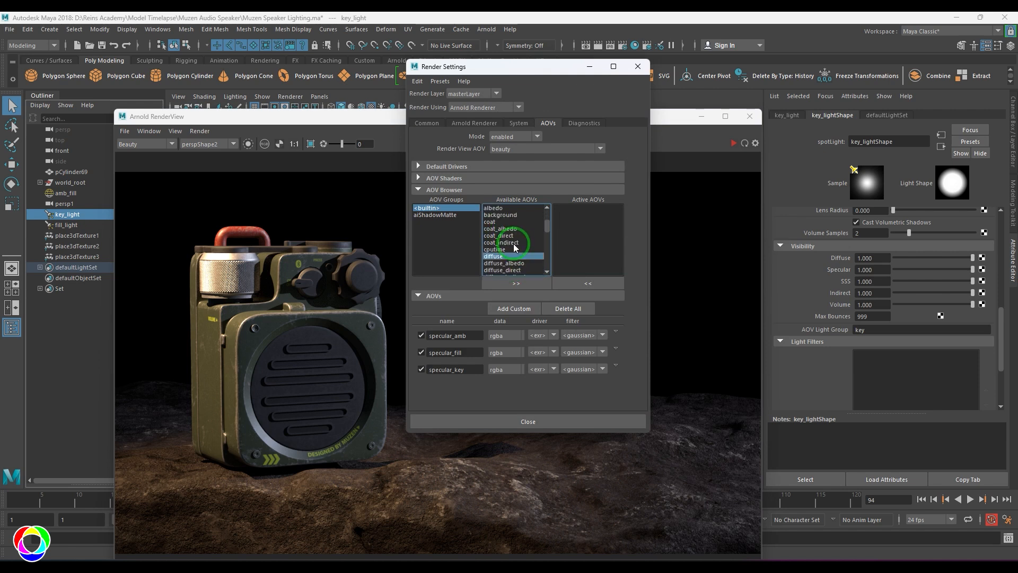
click(505, 308)
click(520, 285)
text(diffu)
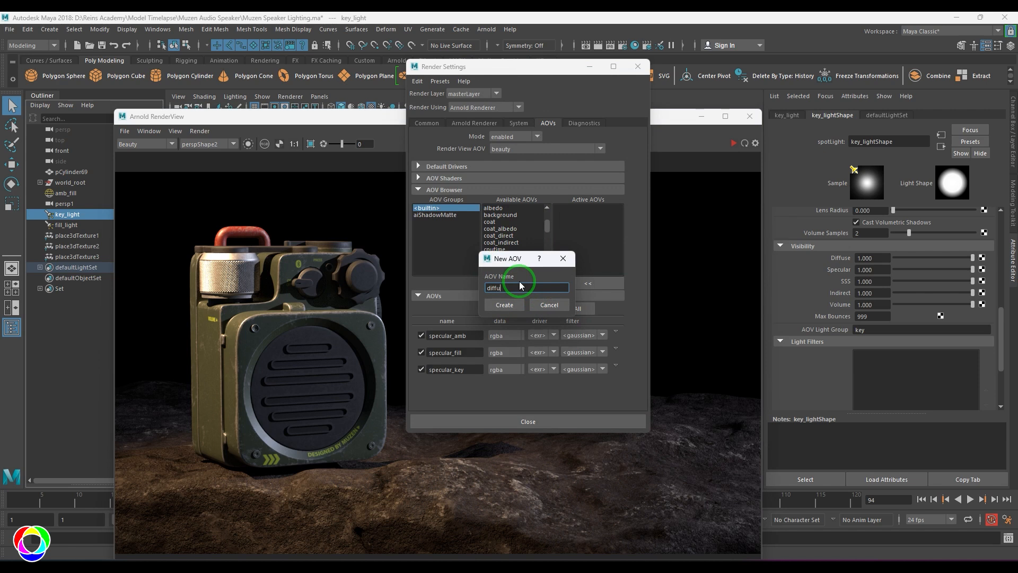
text(se_amb)
click(506, 305)
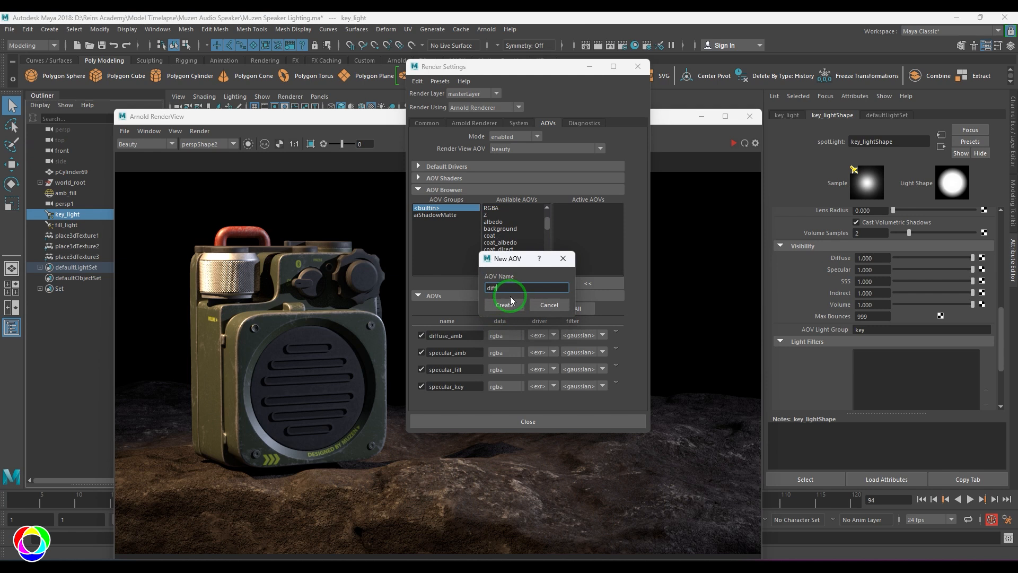
- Create two more custom AOVs named diffuse_key and diffuse_fill
text(diffuse_key)
click(510, 300)
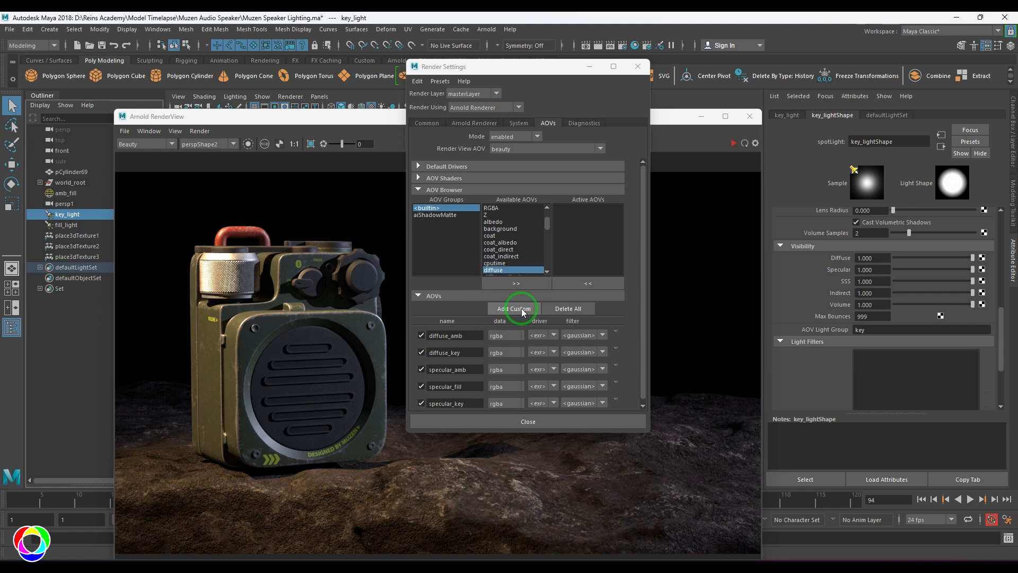
click(528, 286)
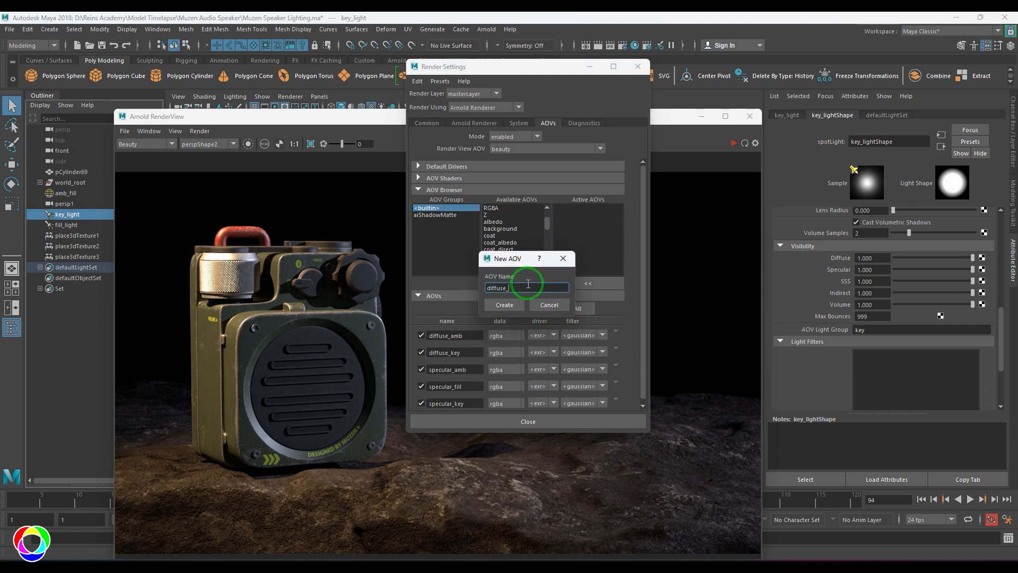
click(513, 305)
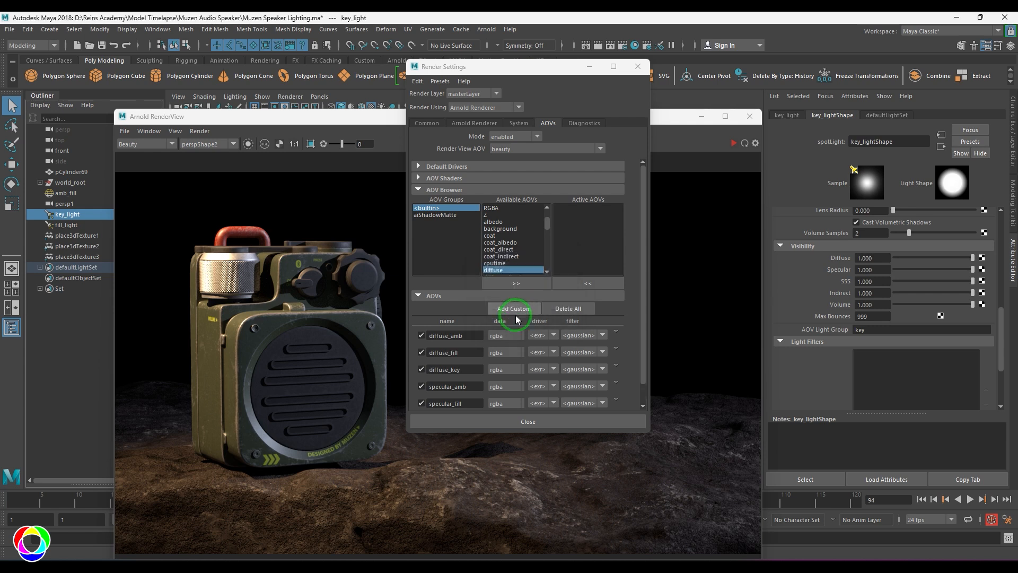
- Close the render settings and rerun the Arnold render with the diffuse AOVs
click(638, 66)
click(733, 144)
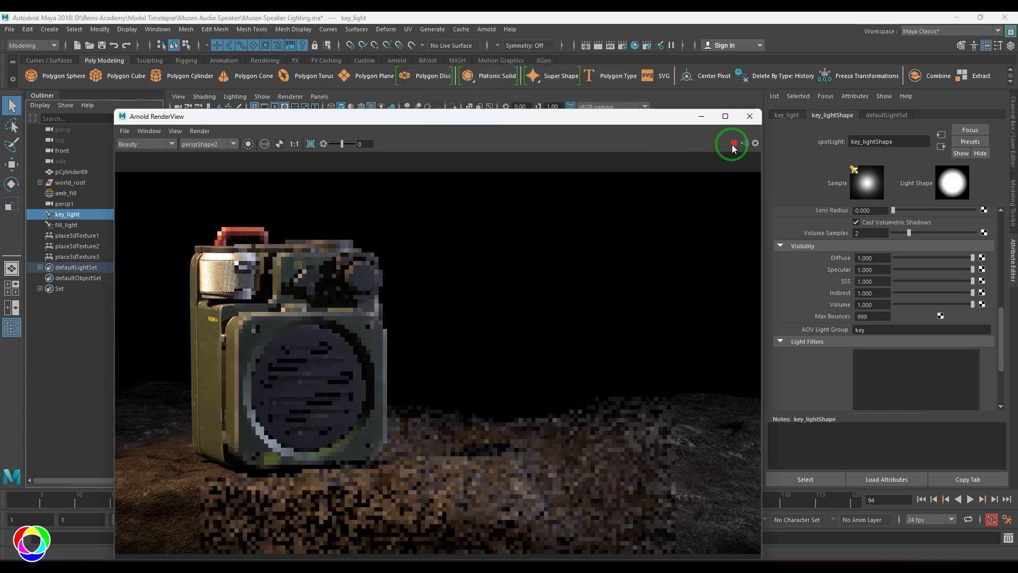
- Review the diffuse_key, diffuse_fill and diffuse_amb AOVs in the render view and return to Beauty
click(164, 146)
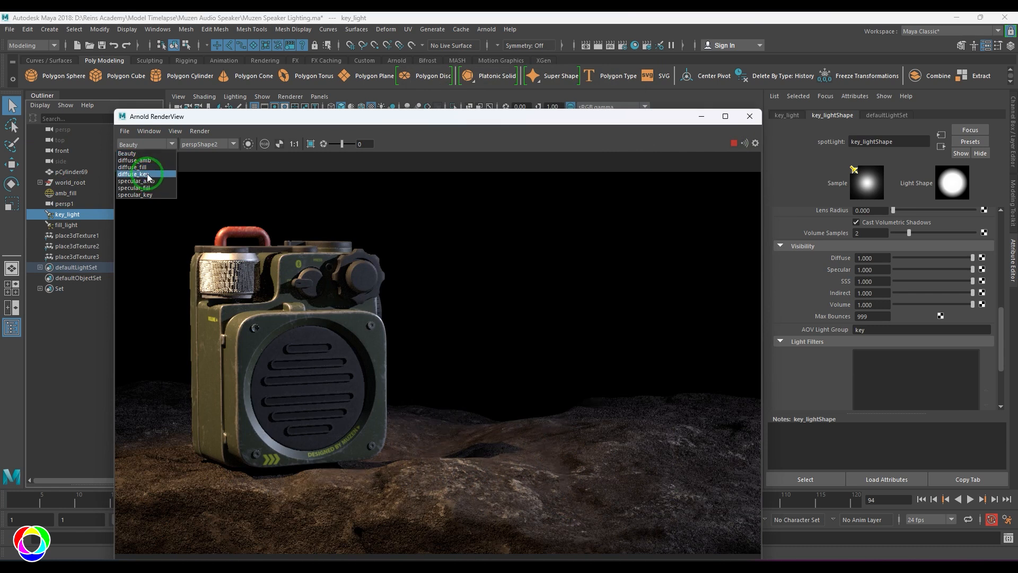
click(148, 175)
click(157, 145)
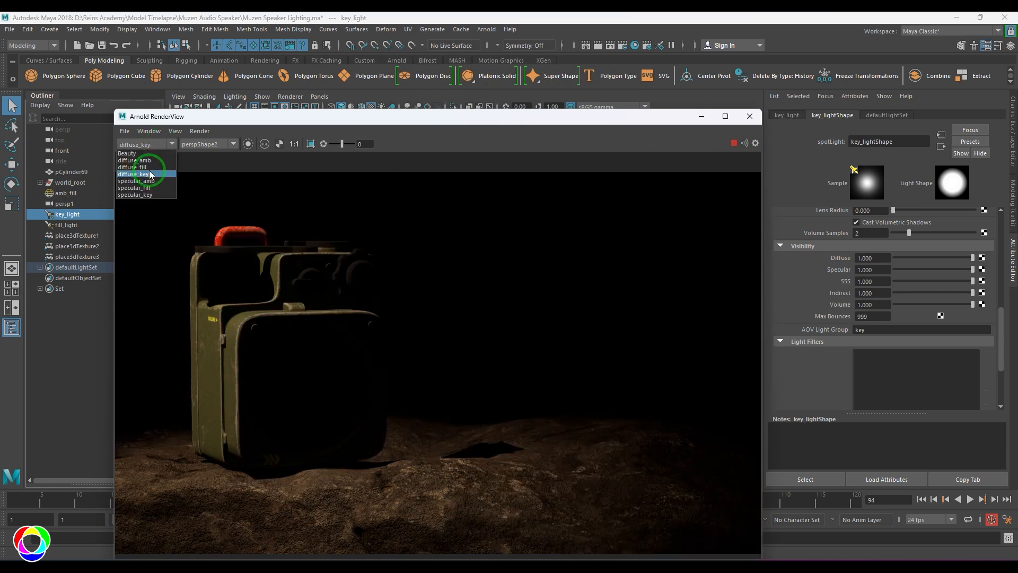
click(151, 167)
click(152, 141)
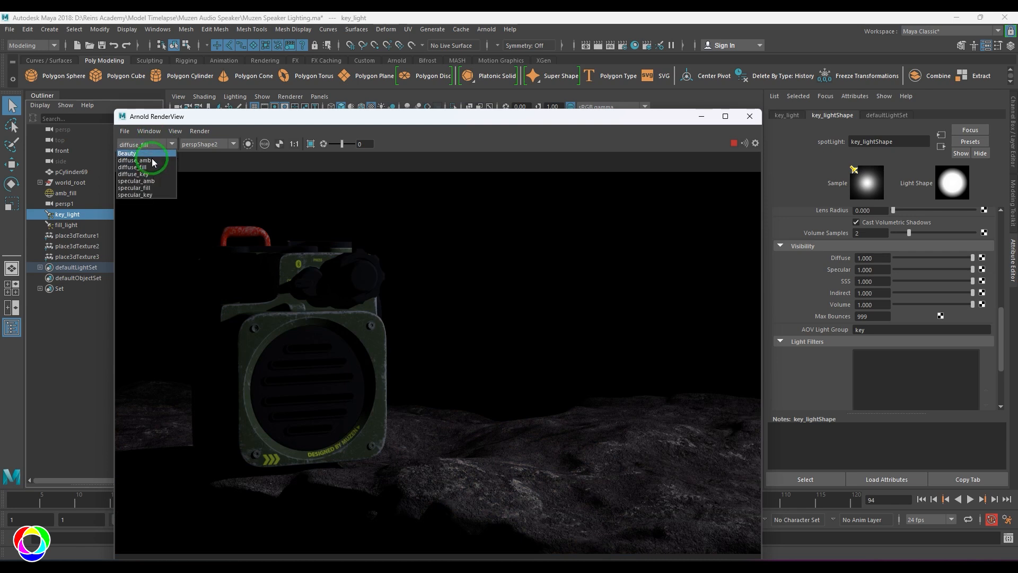
click(152, 159)
click(153, 149)
click(151, 155)
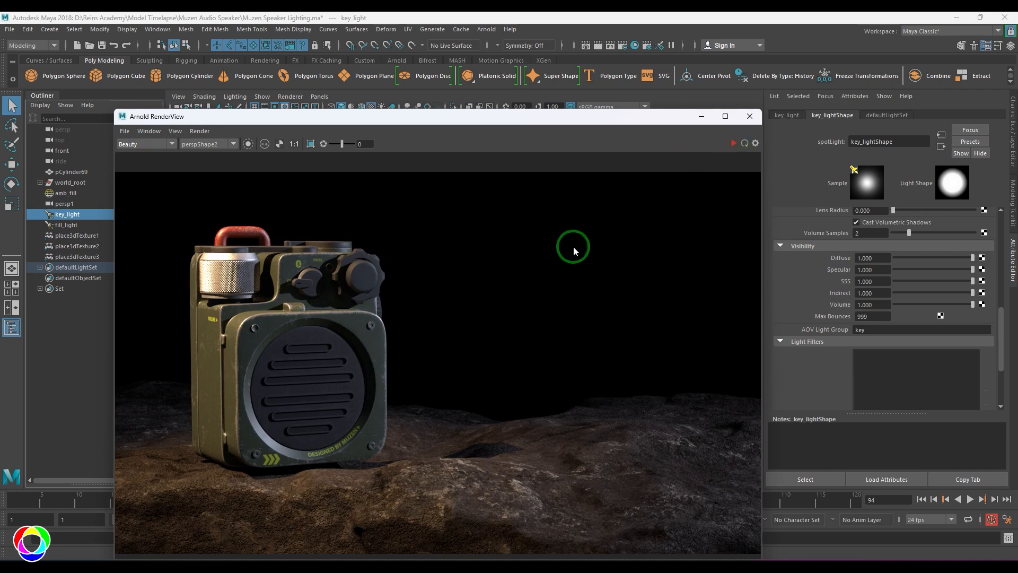
- Reopen the render settings and add the built-in Z AOV to the active AOVs
click(622, 45)
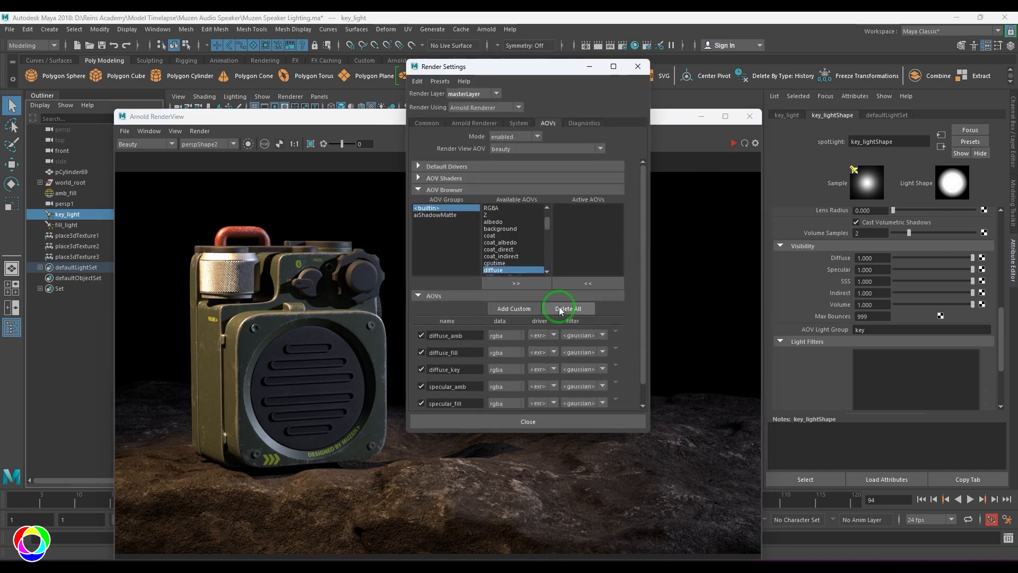
scroll(533, 243, down, 3)
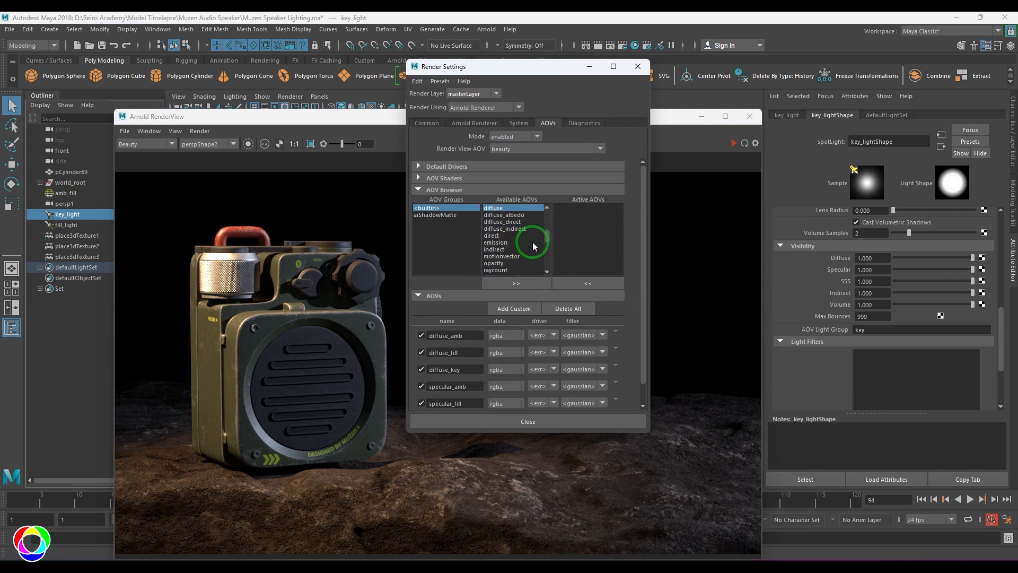
scroll(542, 246, up, 3)
click(491, 215)
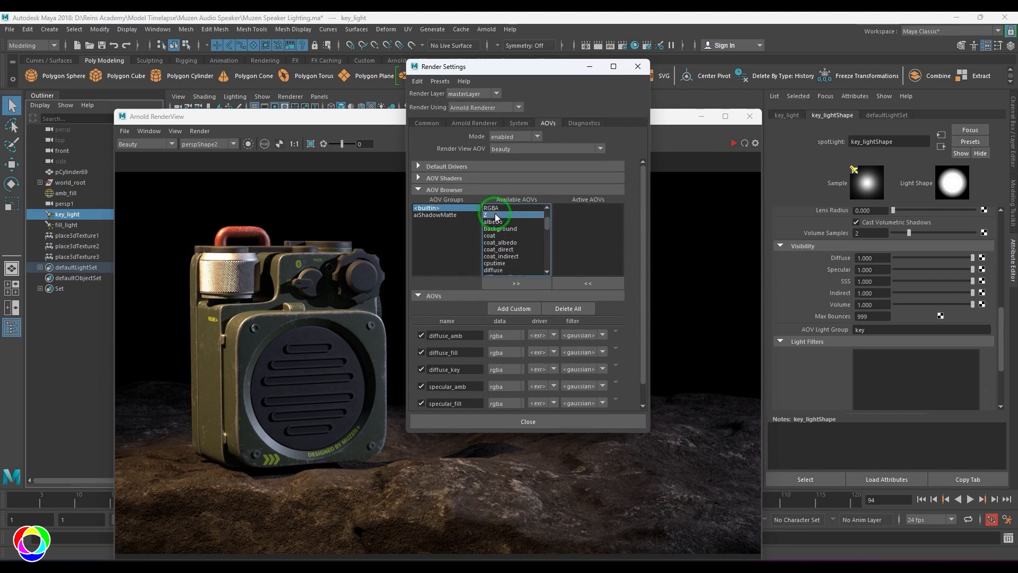
click(509, 284)
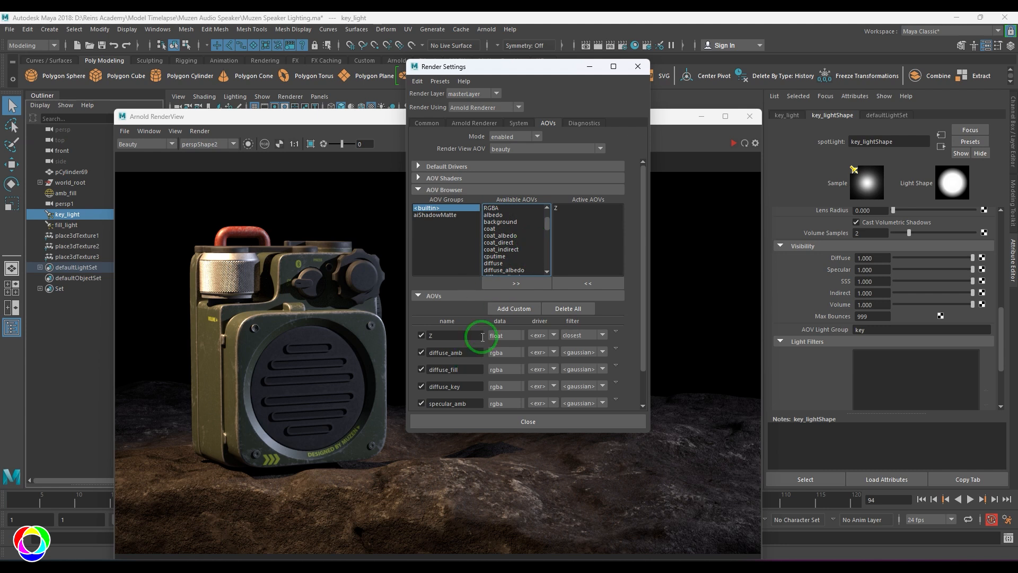
- Add the built-in indirect AOV to the active AOVs
mouse_move(545, 217)
mouse_down()
mouse_move(549, 256)
mouse_move(554, 223)
mouse_up()
click(494, 270)
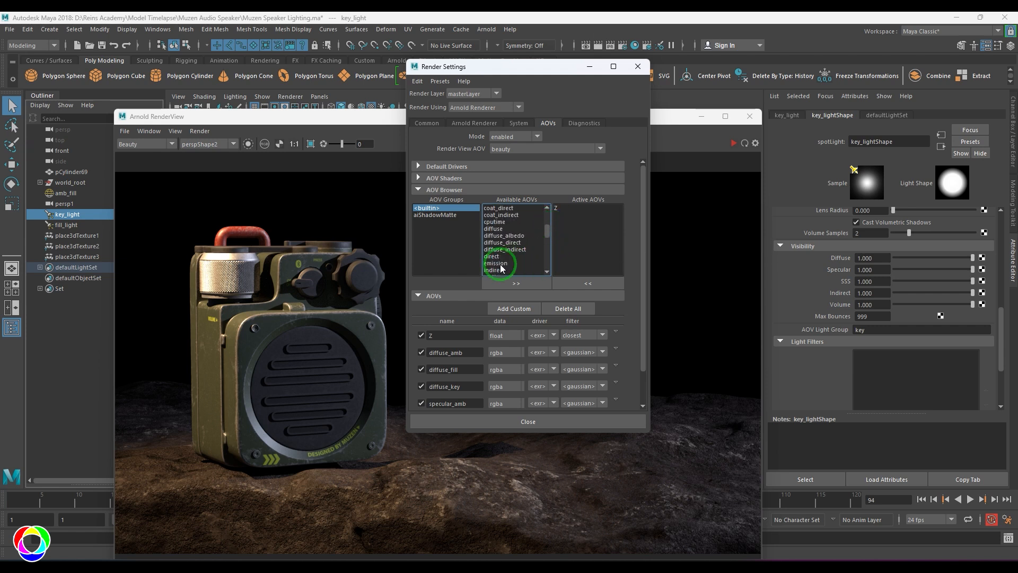
click(512, 285)
click(683, 204)
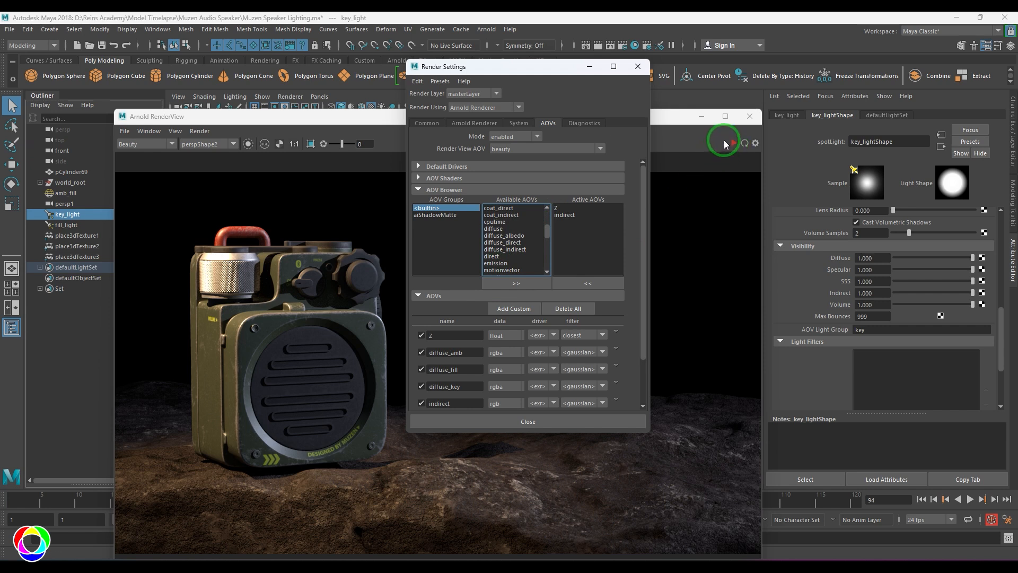
- Set the Indirect visibility value of key_light to 2
click(73, 225)
click(73, 215)
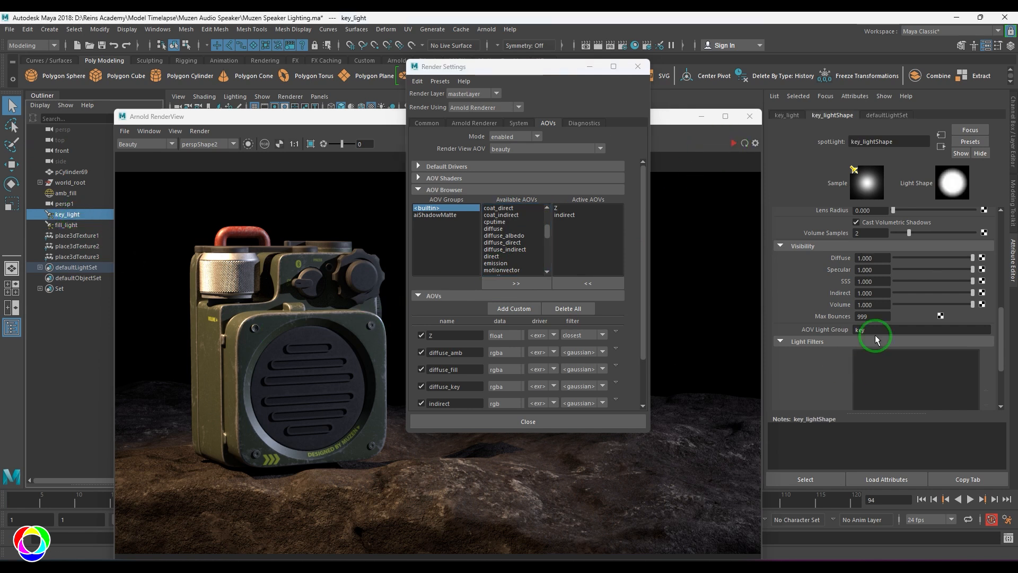
click(883, 293)
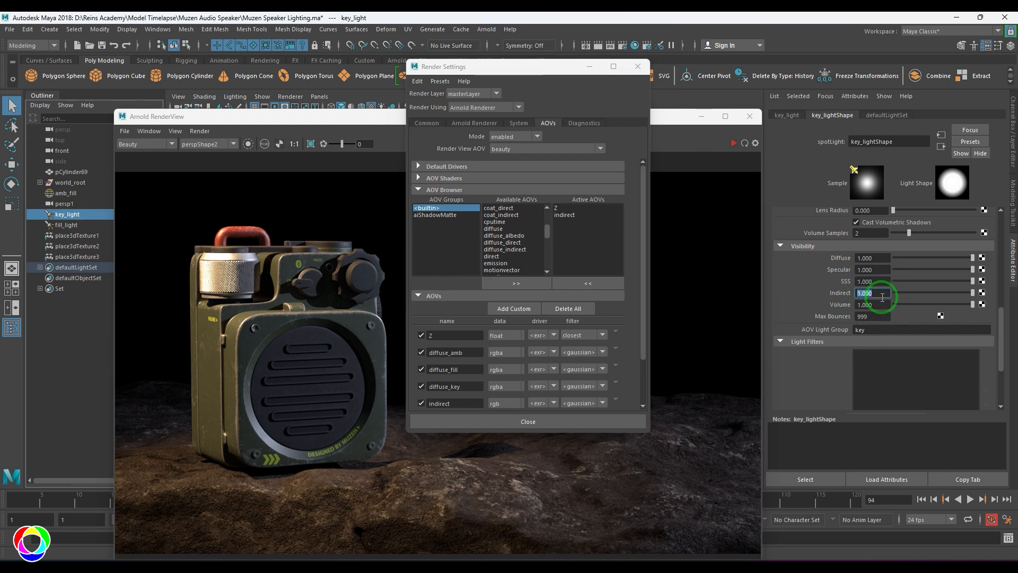
text(2)
key(Return)
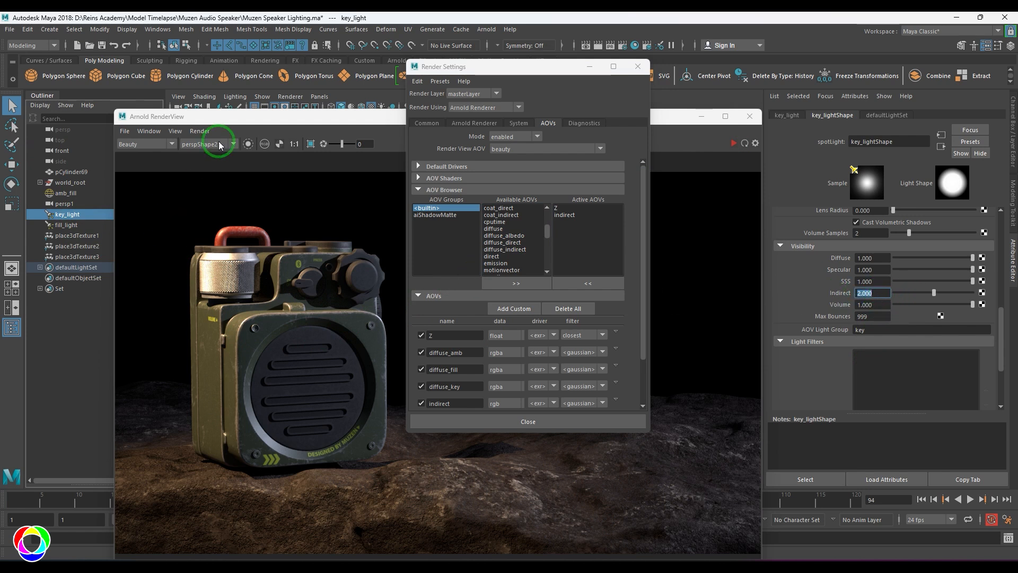
- Rerun the Arnold render to review the indirect AOV, then return to Beauty and stop the render
click(249, 257)
click(734, 143)
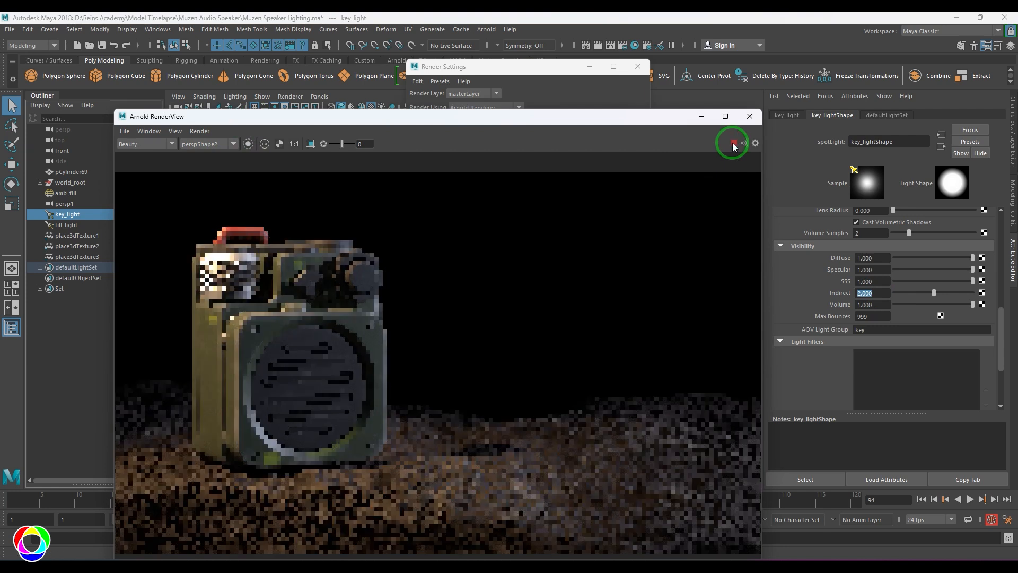
click(148, 147)
click(137, 150)
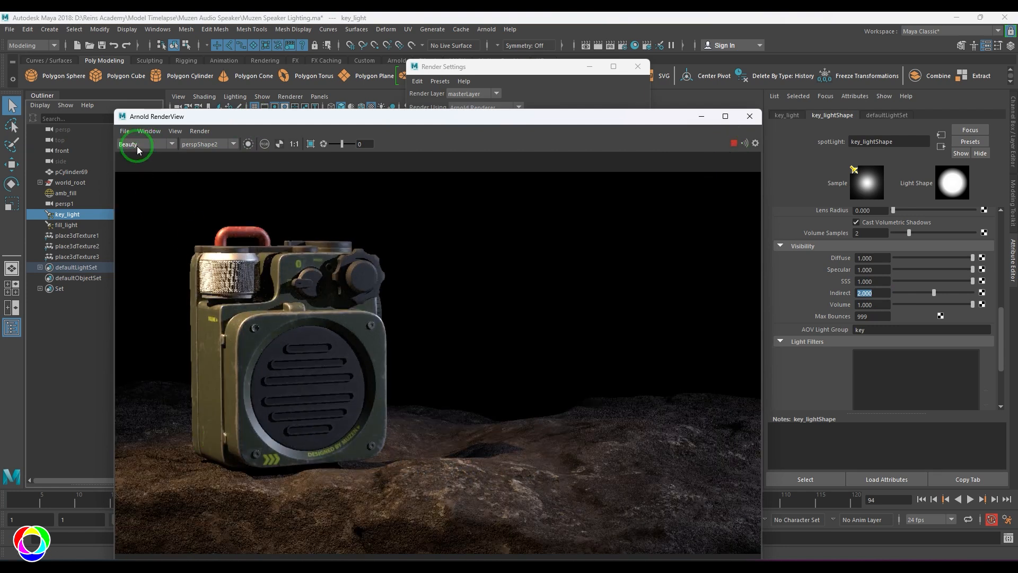
click(177, 148)
click(132, 192)
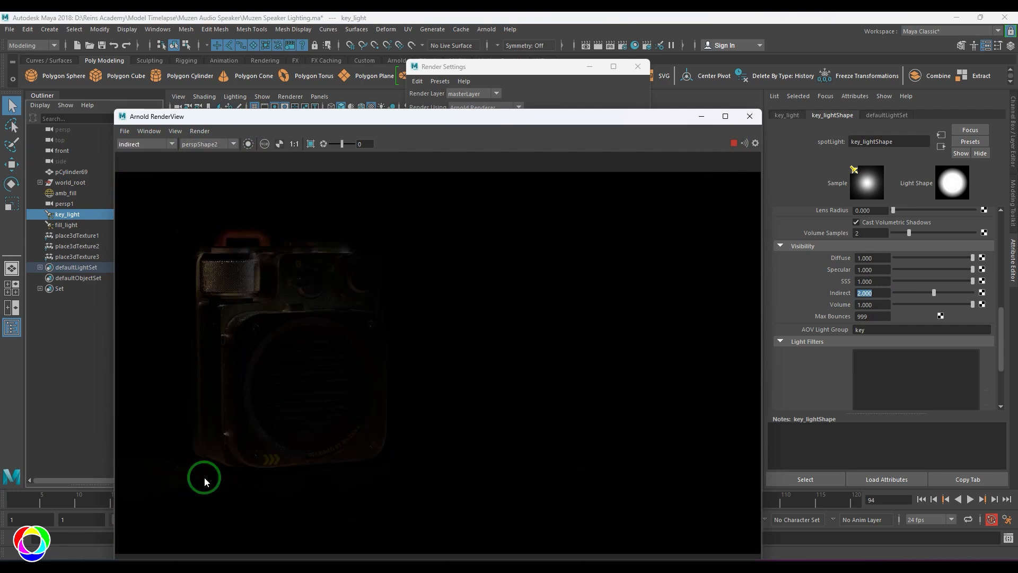
click(160, 145)
click(154, 155)
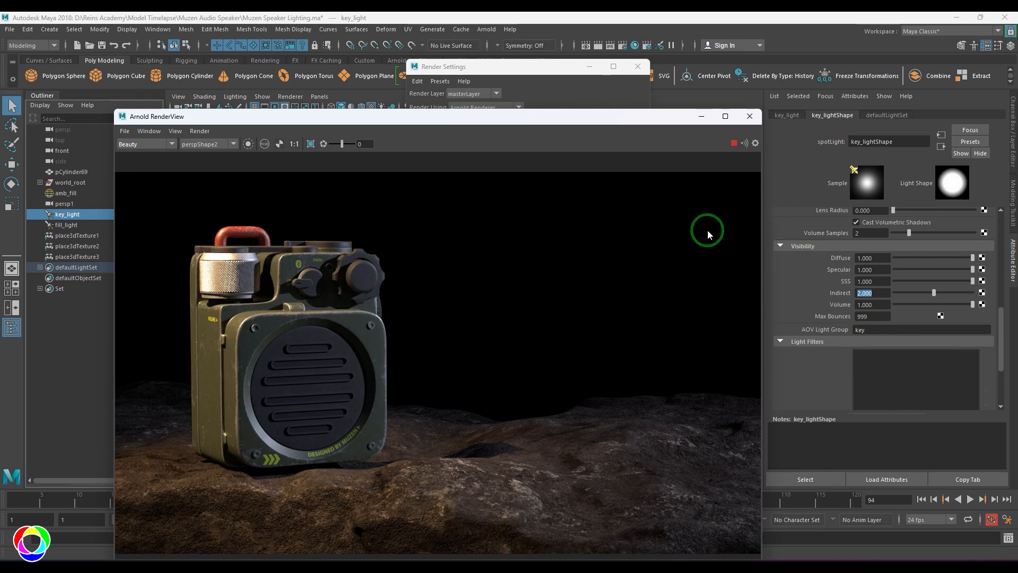
click(739, 145)
- Bring the render settings back and add the built-in ID AOV to the active AOVs
click(555, 70)
click(582, 188)
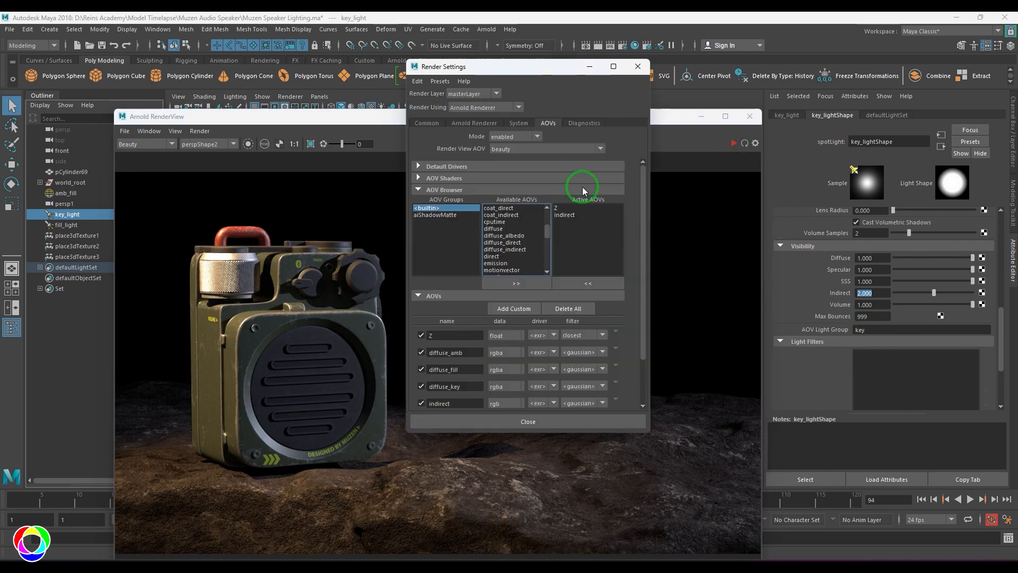
click(574, 238)
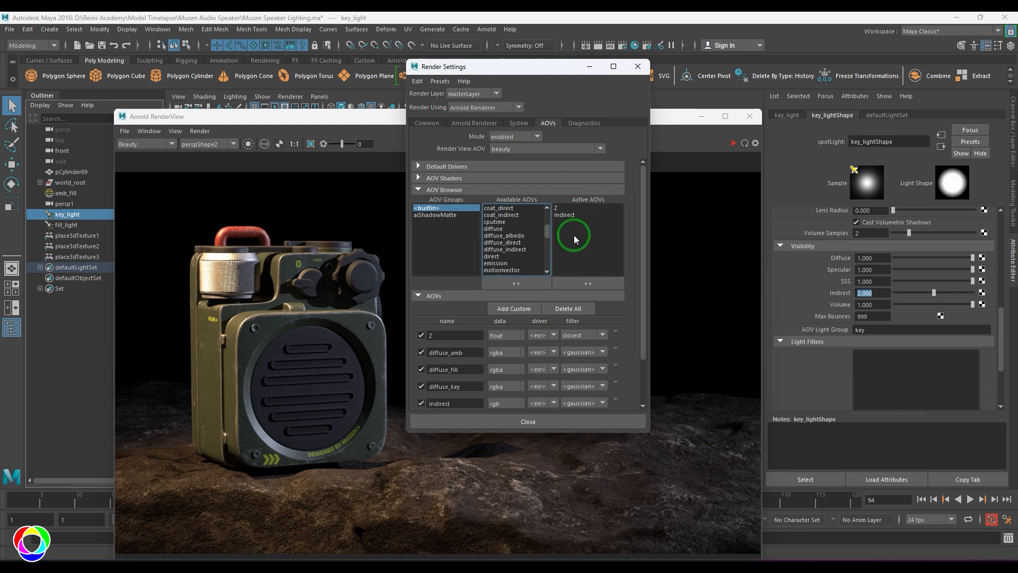
scroll(574, 236, down, 2)
scroll(550, 208, up, 3)
scroll(635, 179, up, 2)
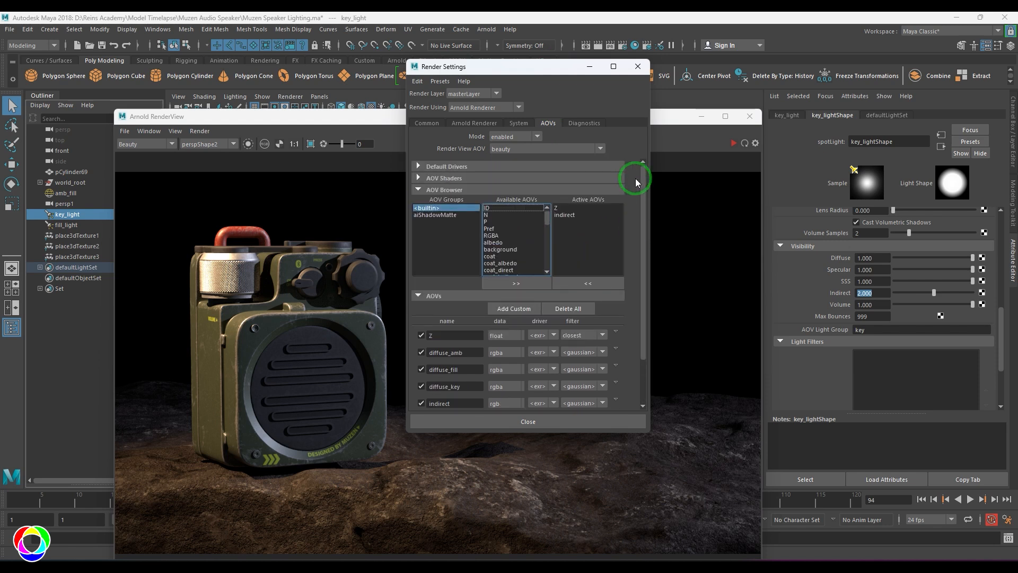
click(486, 207)
click(517, 284)
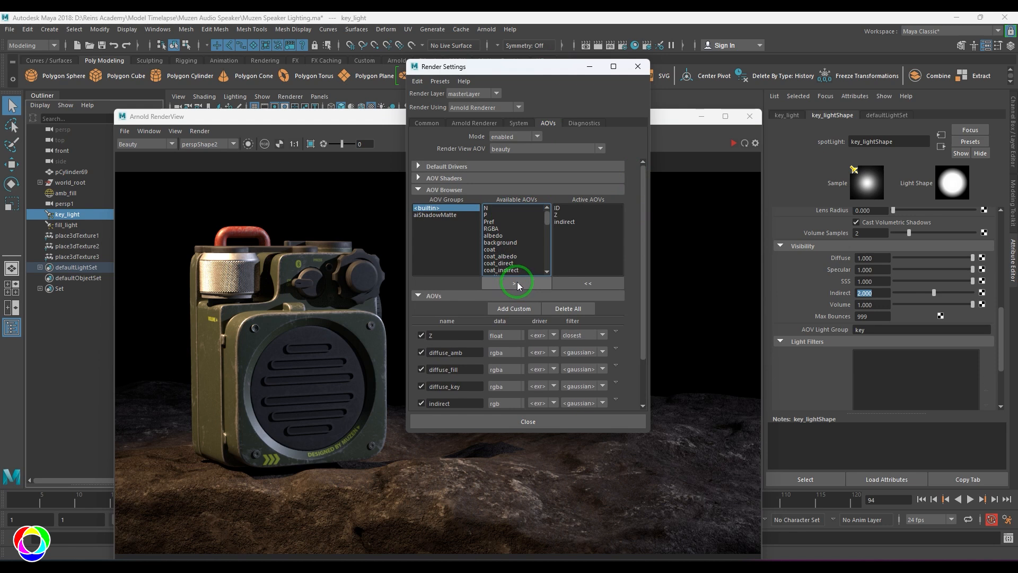
- Rerun the Arnold render to review the ID AOV, then return to Beauty and stop the render
click(734, 143)
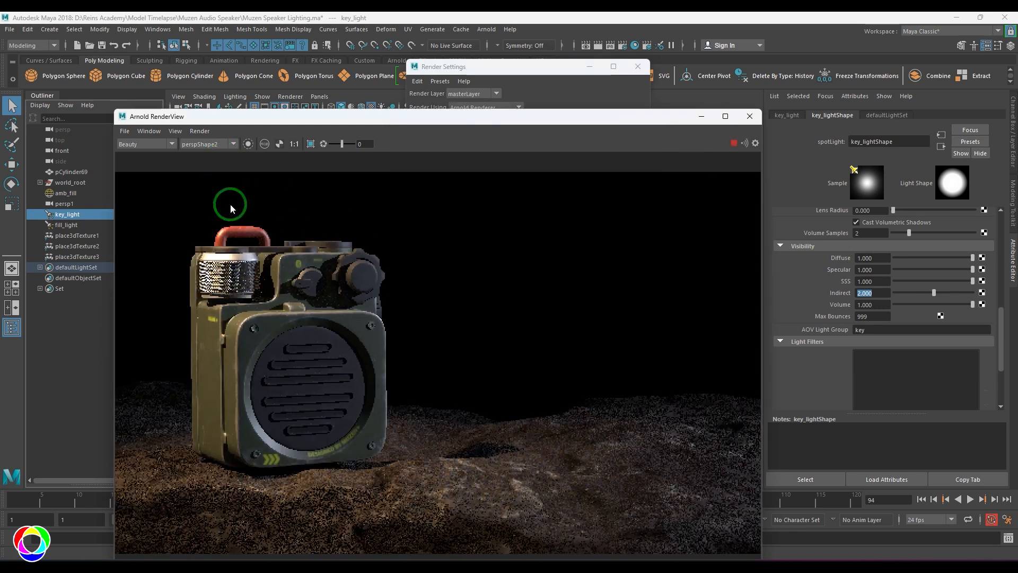
click(160, 145)
click(160, 145)
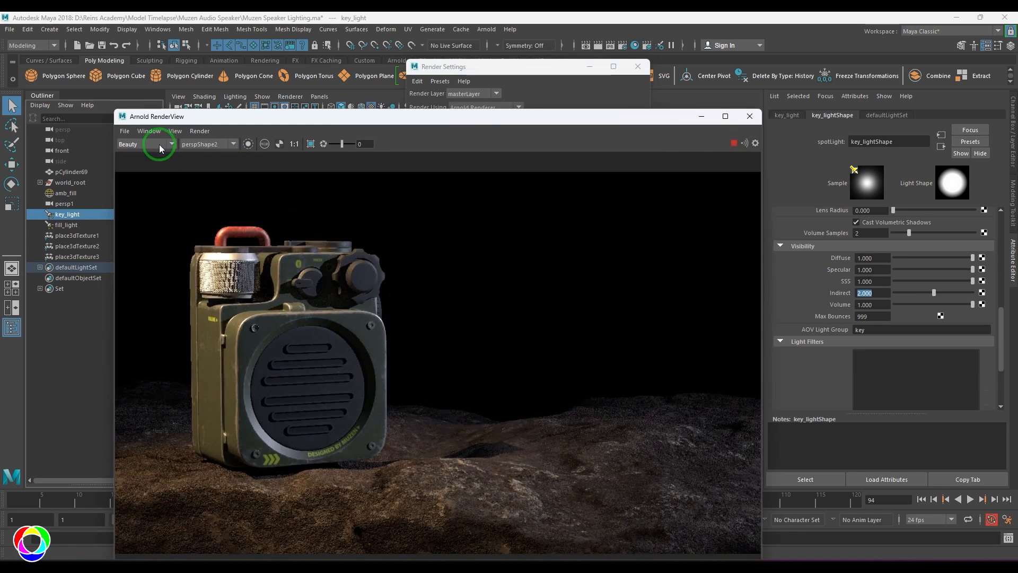
click(164, 146)
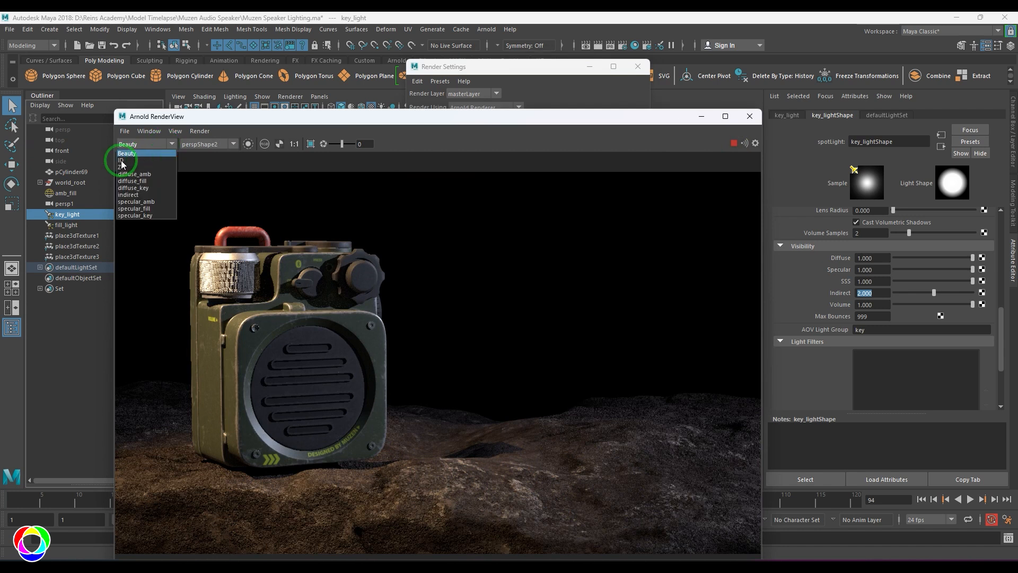
click(124, 159)
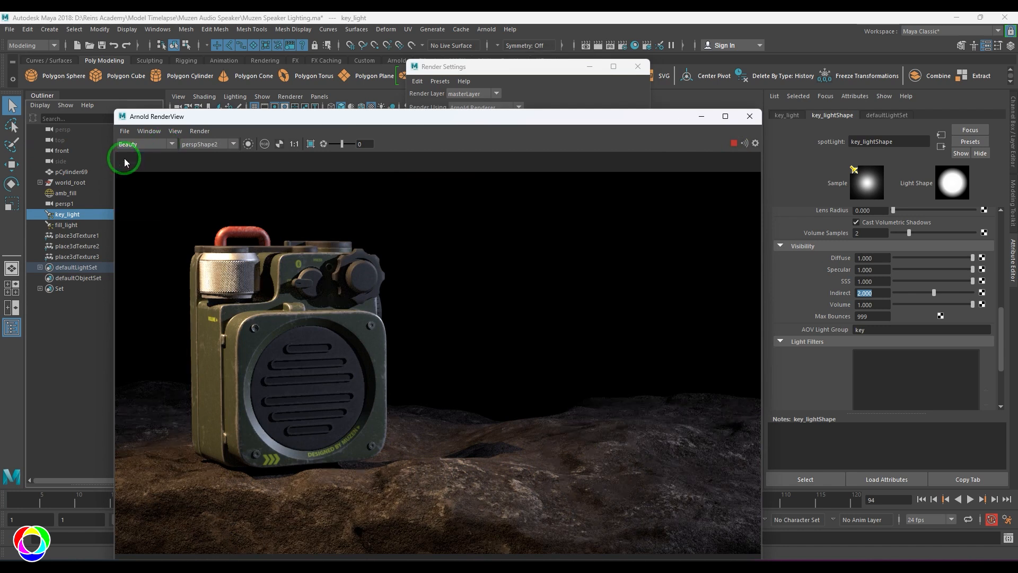
click(153, 144)
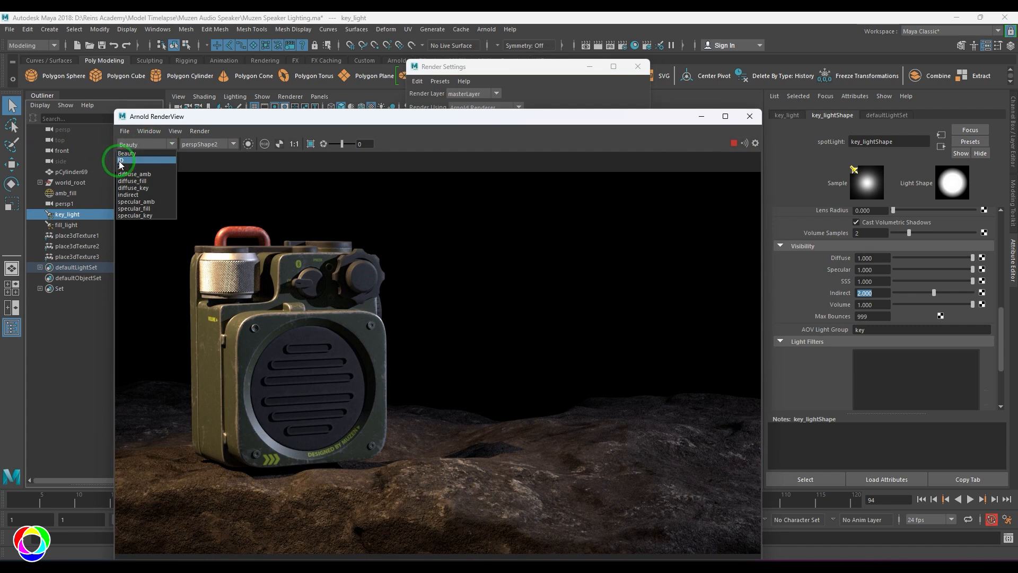
click(122, 161)
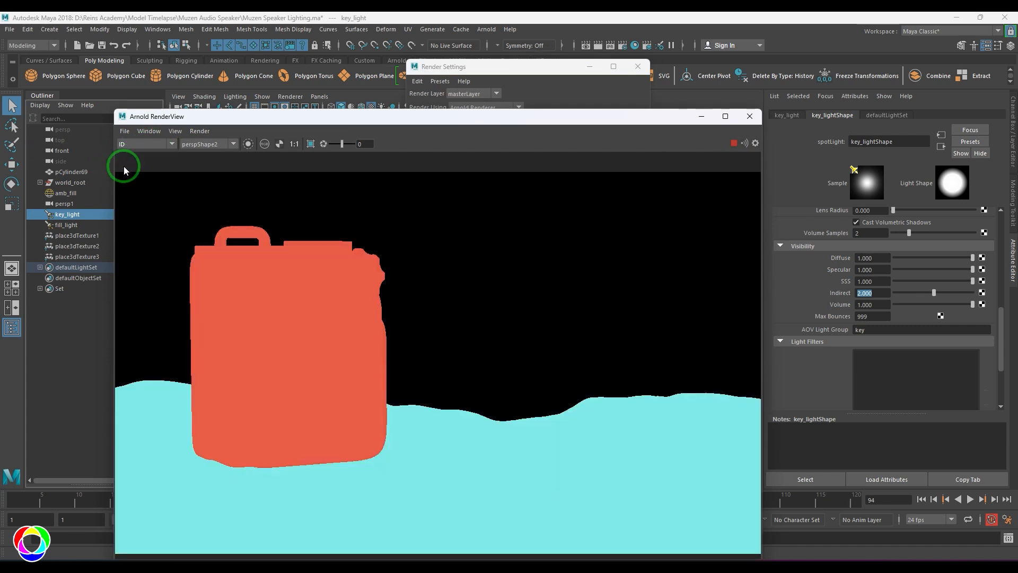
click(169, 144)
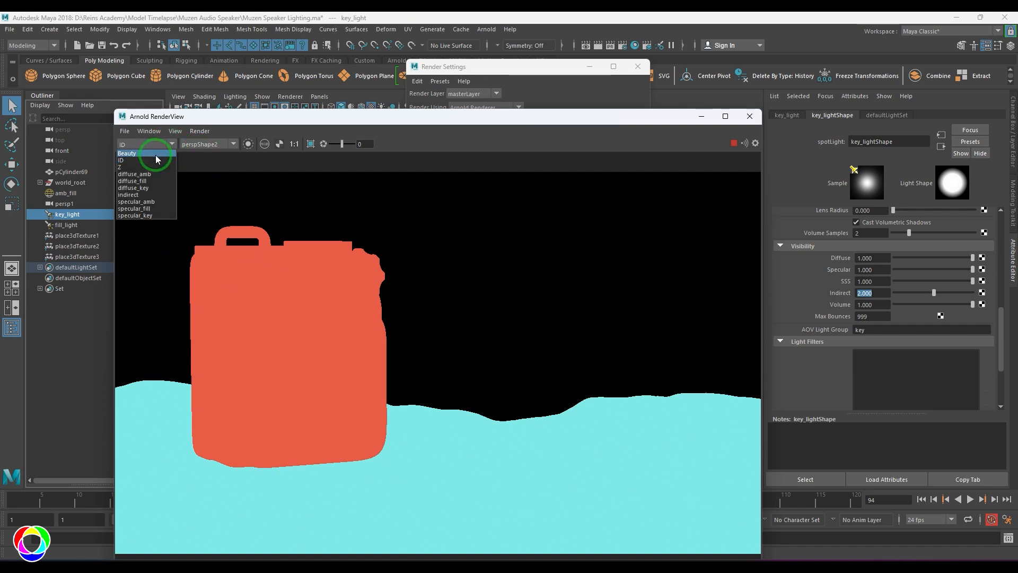
click(127, 153)
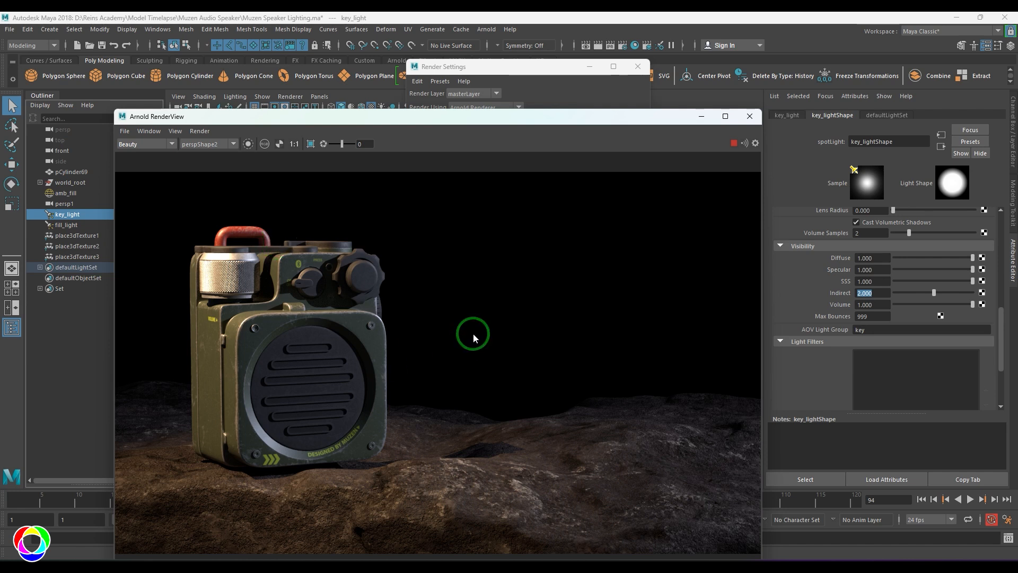
click(733, 144)
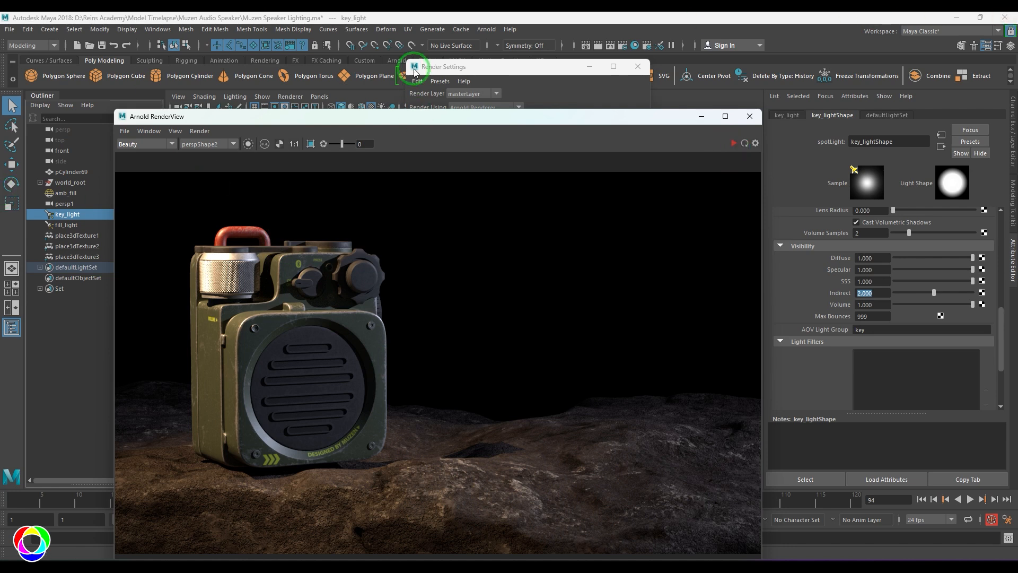
- Look through the available built-in AOVs and the full AOV list, and close the render settings
click(450, 67)
scroll(511, 233, down, 15)
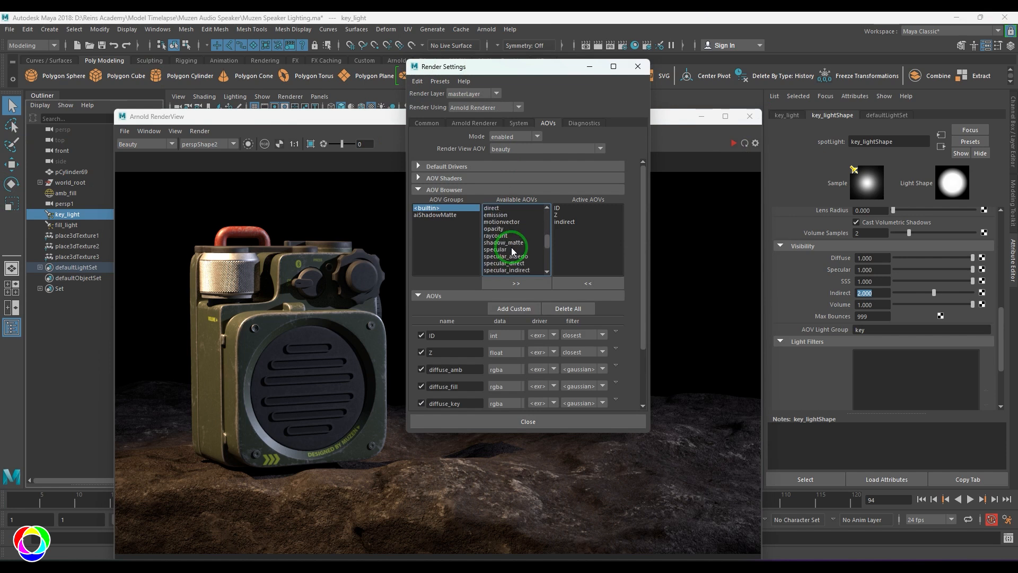
scroll(512, 248, down, 2)
scroll(529, 200, up, 3)
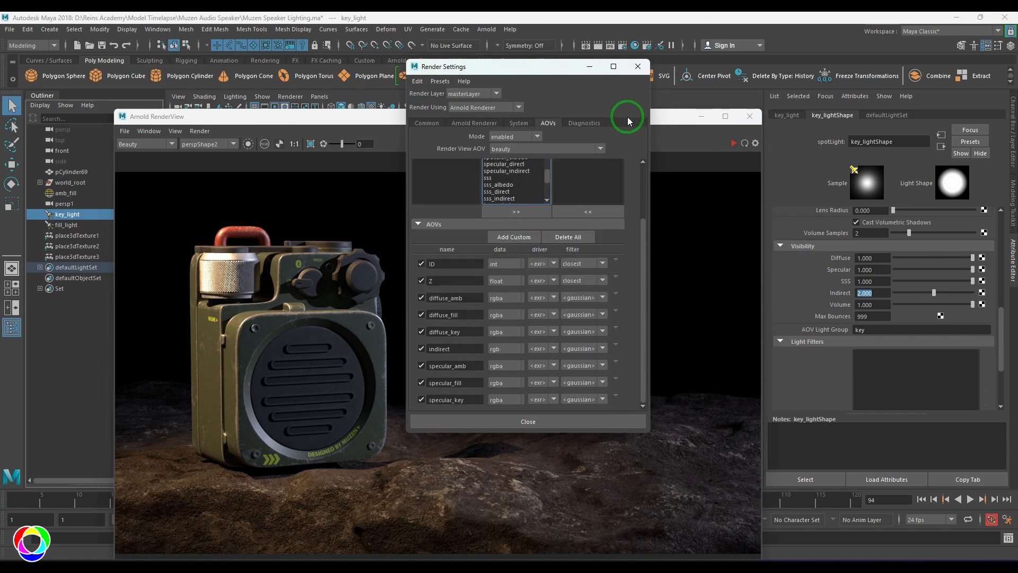
click(639, 68)
- Set the preferred render setup system to Legacy Render Layers in the rendering preferences, and briefly view the Render Setup window
drag(605, 119, 594, 77)
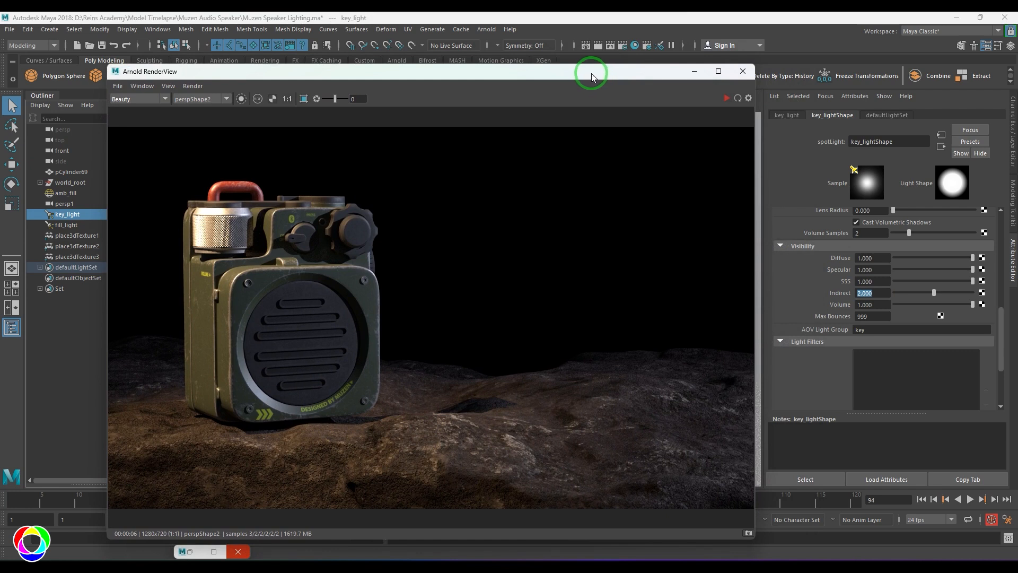
click(1011, 139)
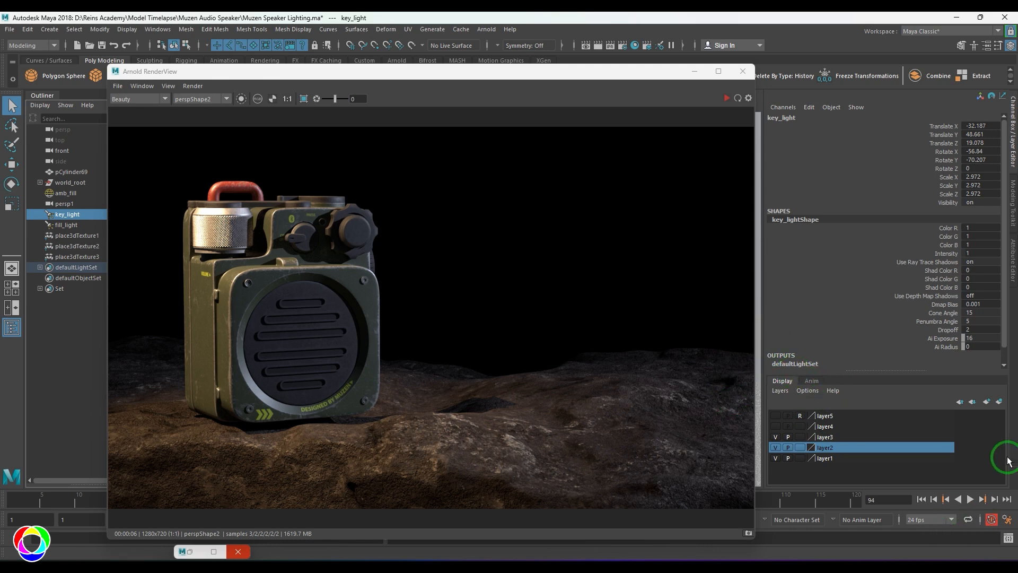
click(1007, 519)
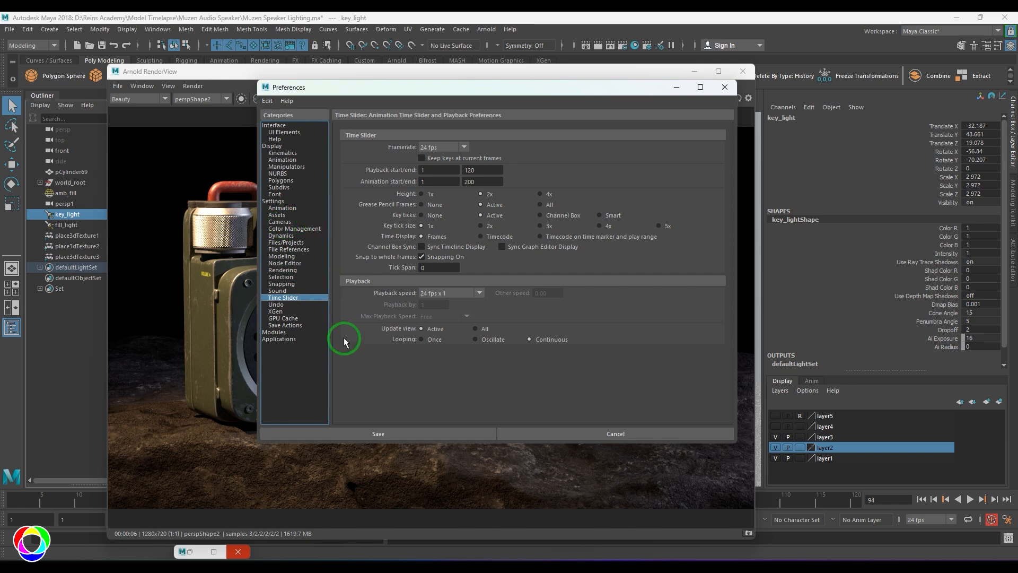
click(282, 270)
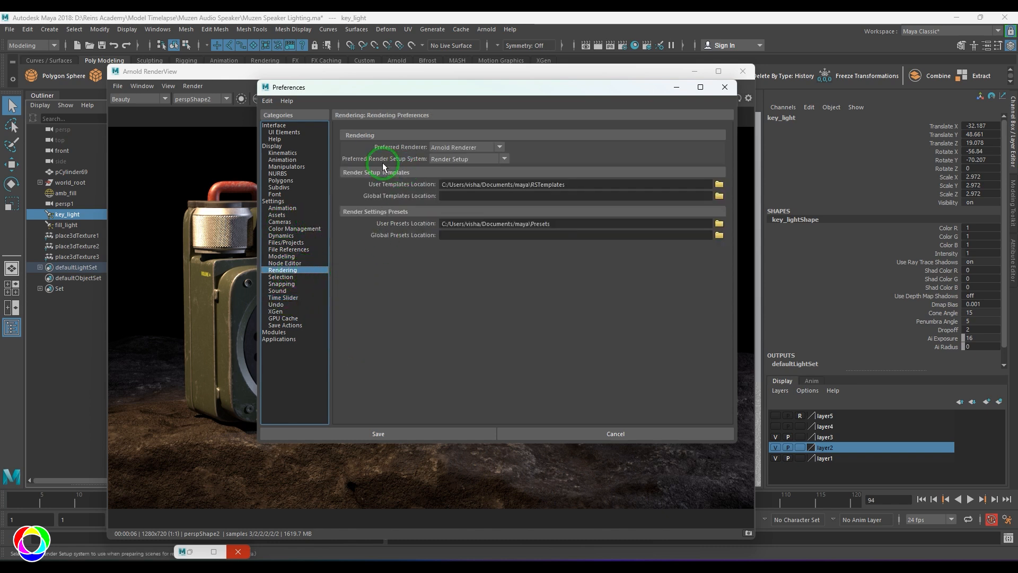
click(437, 159)
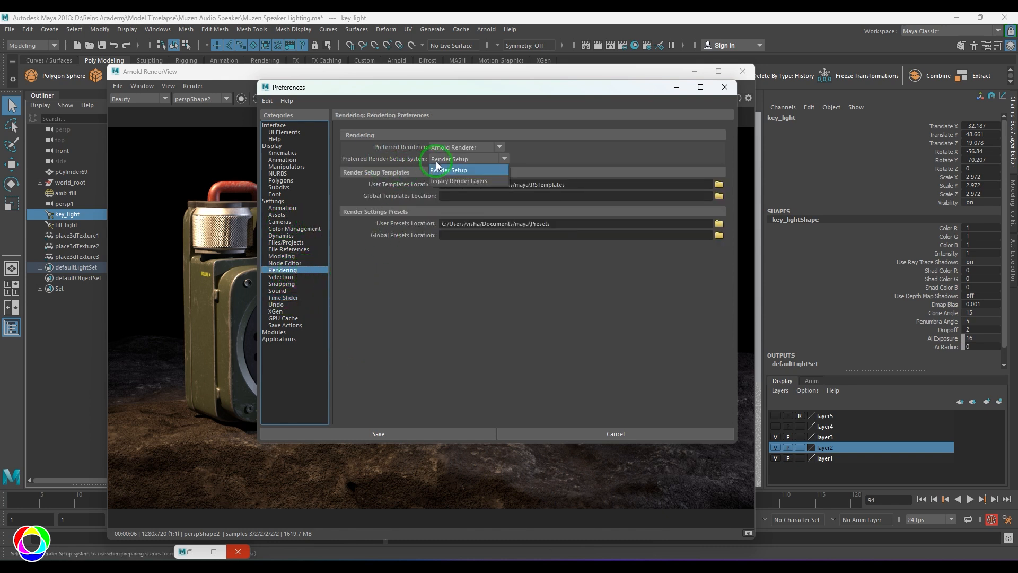
click(459, 180)
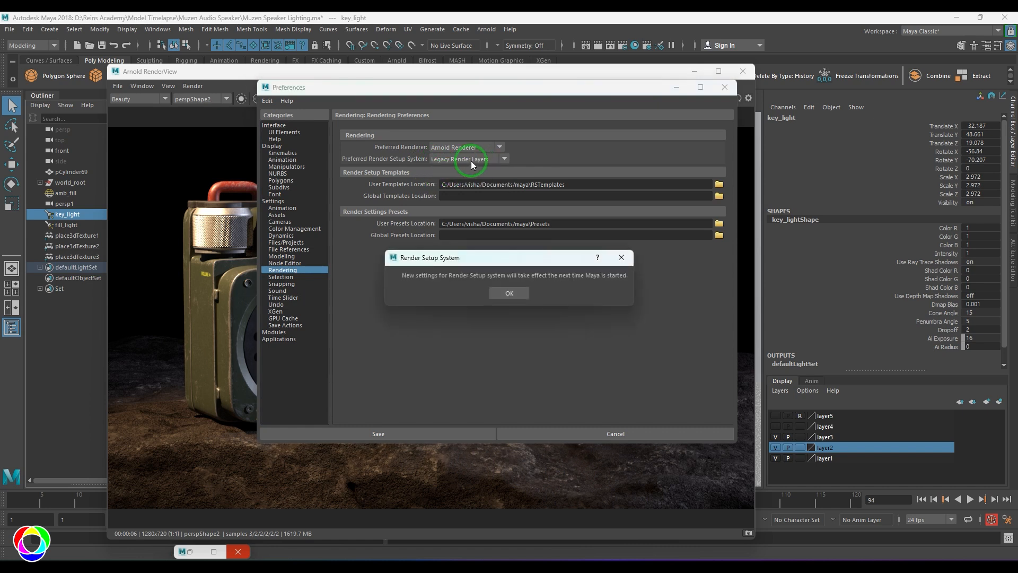
click(517, 296)
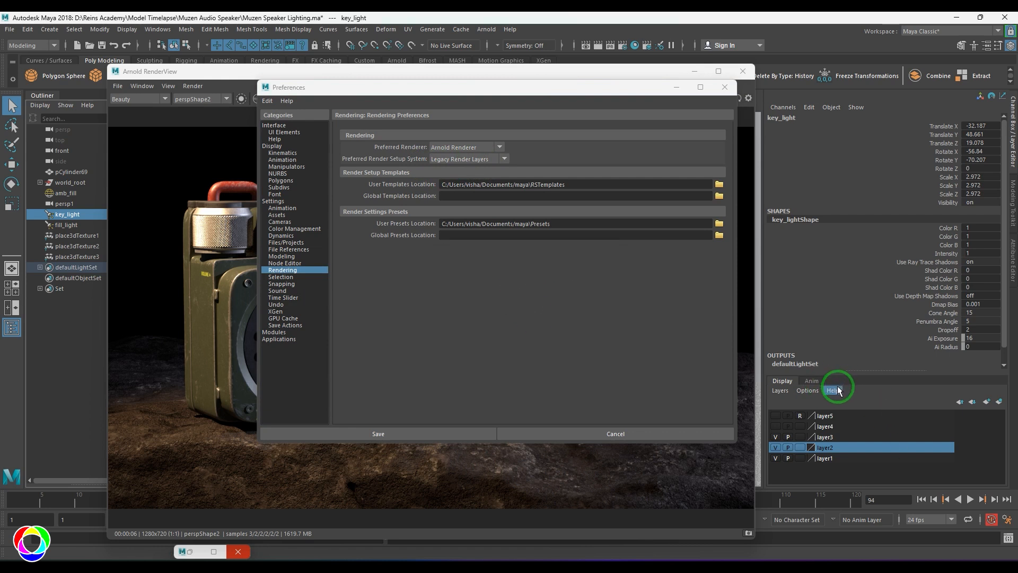
click(725, 87)
click(646, 45)
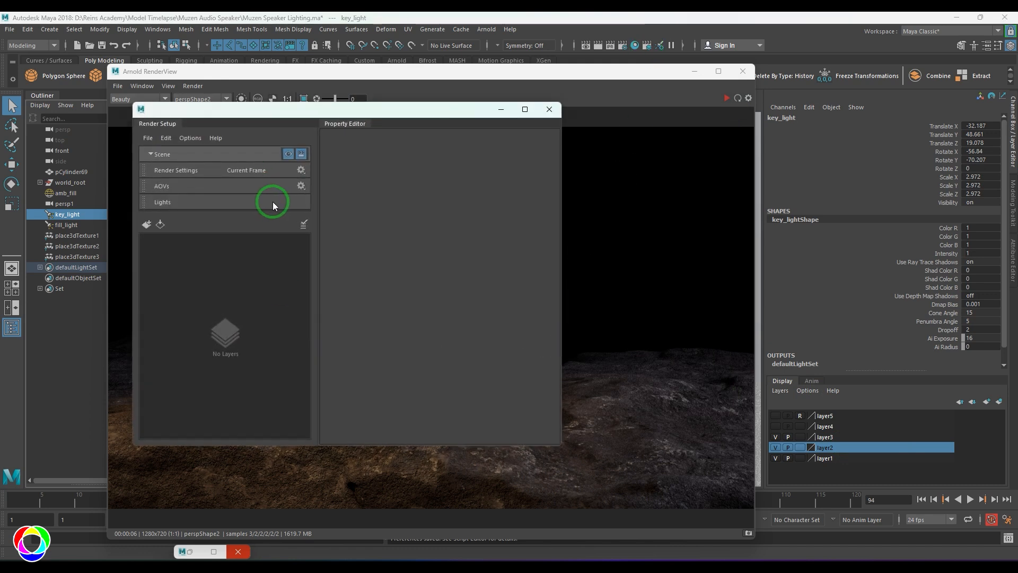
click(555, 110)
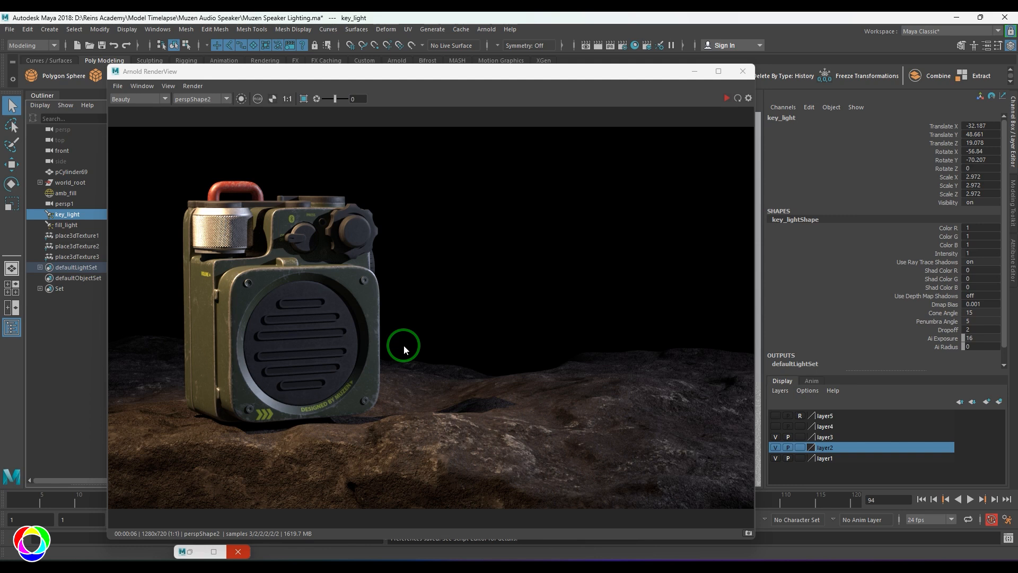
- Check the image format options in the common render settings and set the renderable camera to persp1
click(623, 45)
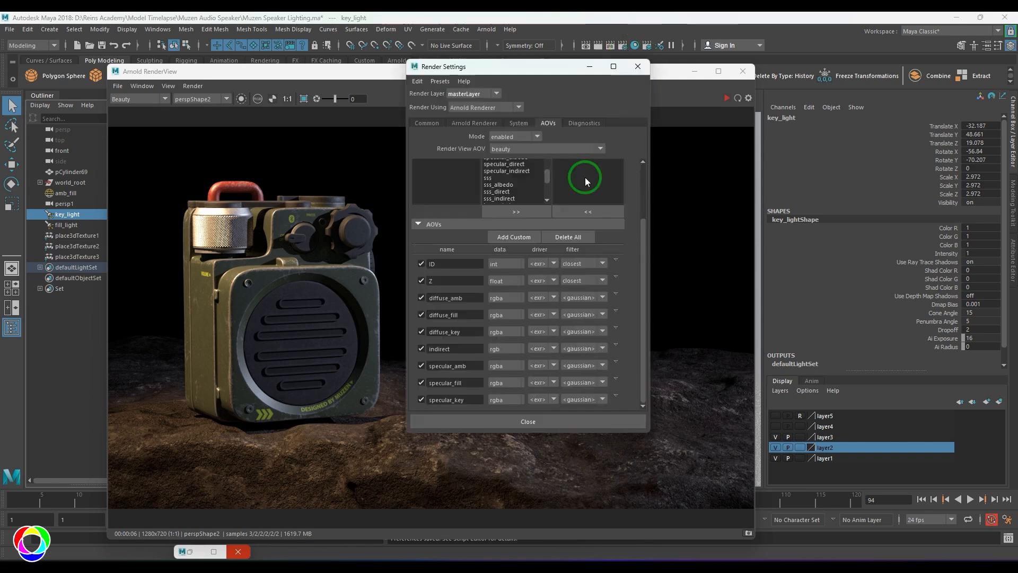
click(429, 127)
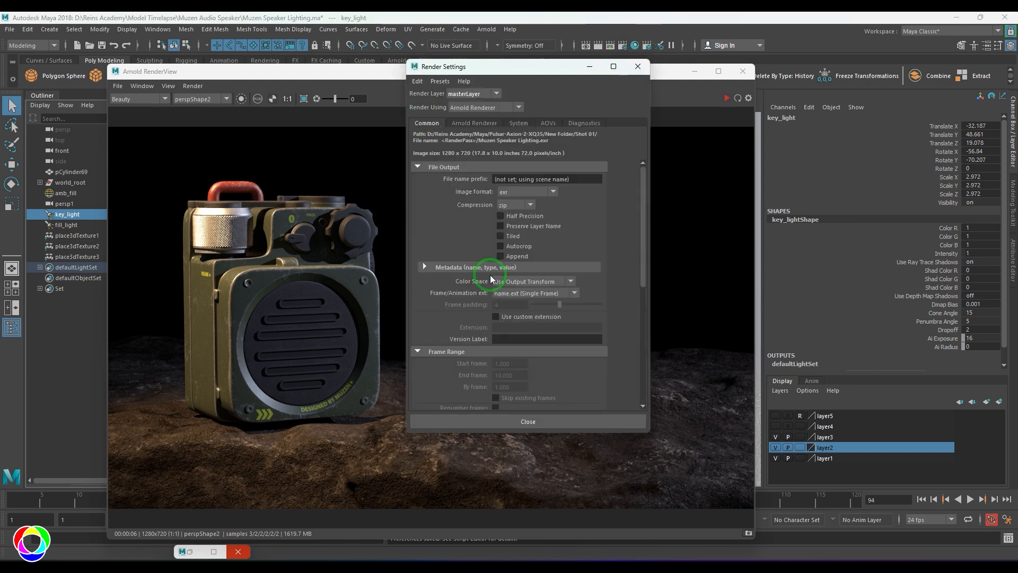
click(531, 192)
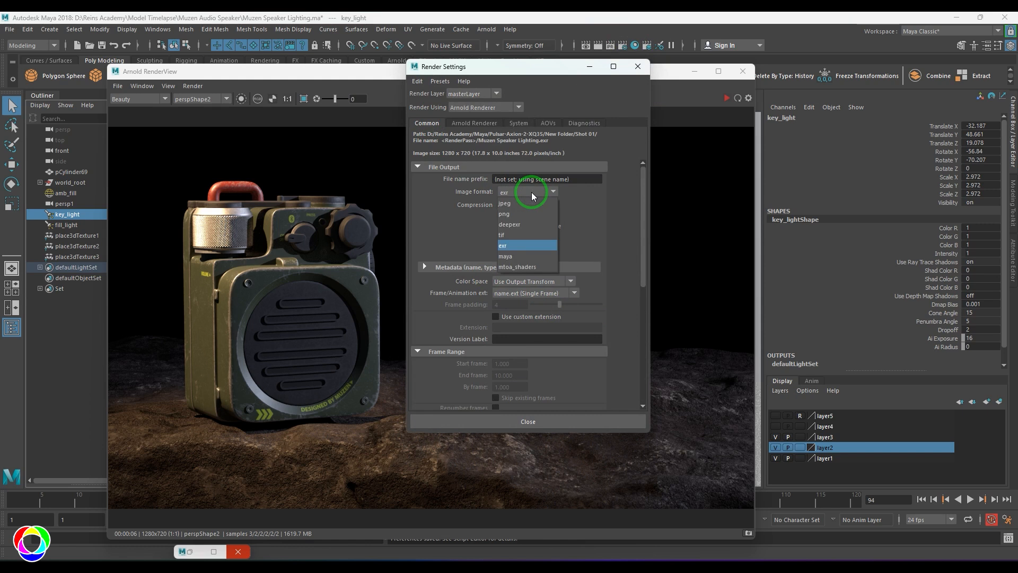
click(531, 192)
scroll(571, 355, down, 2)
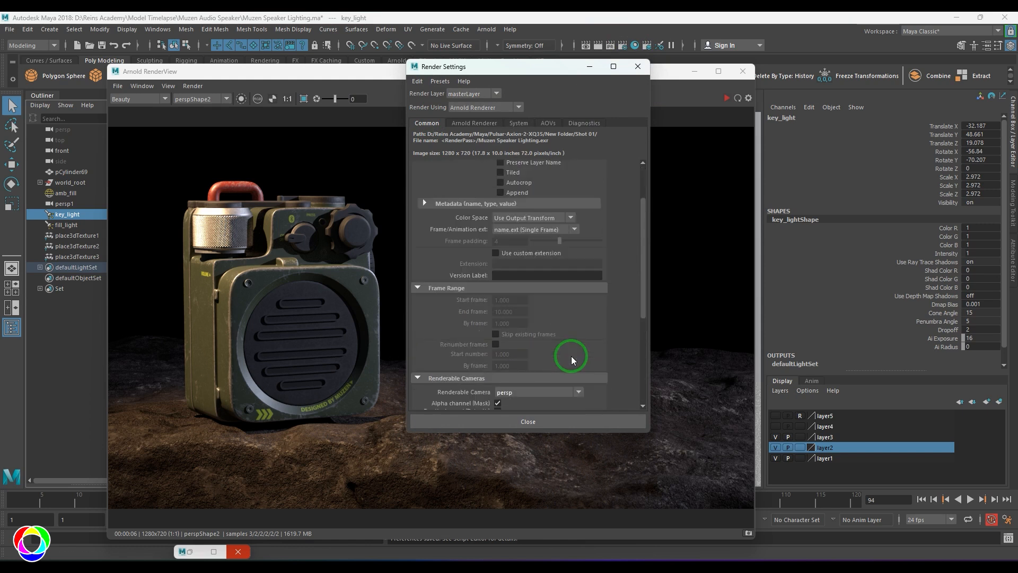
click(555, 391)
click(535, 416)
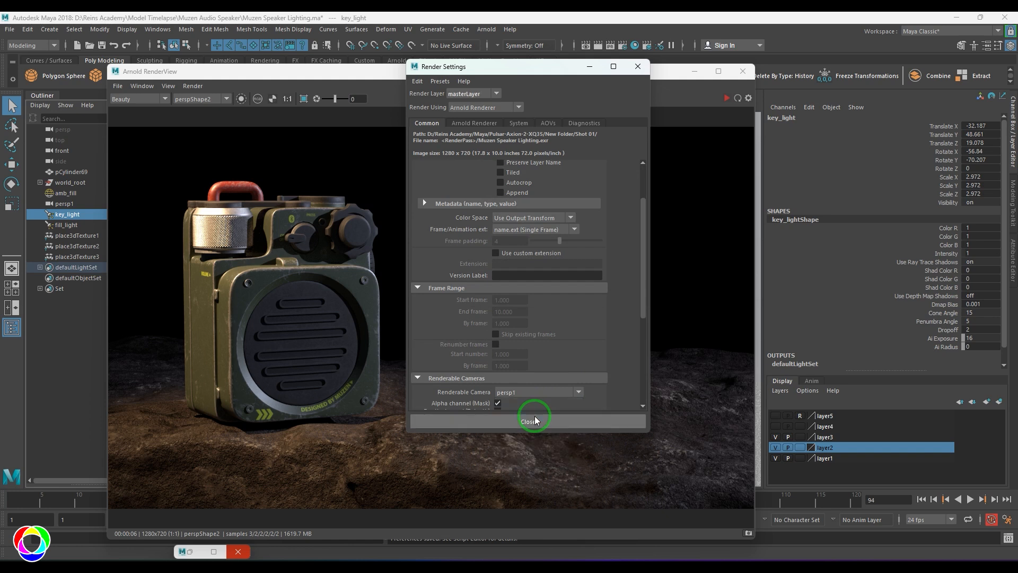
scroll(589, 306, down, 5)
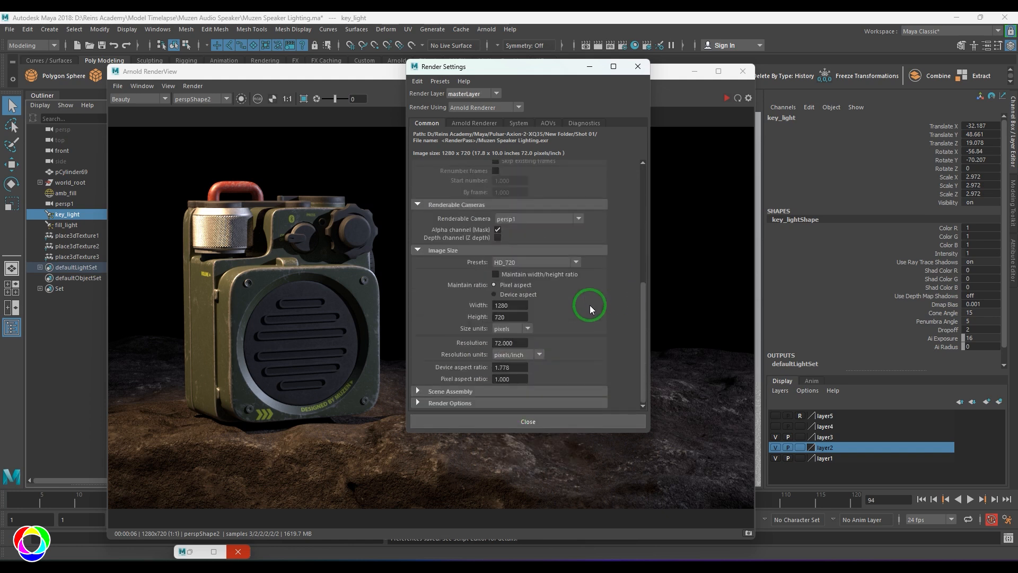
- Raise the Arnold sampling to Camera (AA) 5, Diffuse 4 and Specular 4
click(474, 123)
double_click(510, 180)
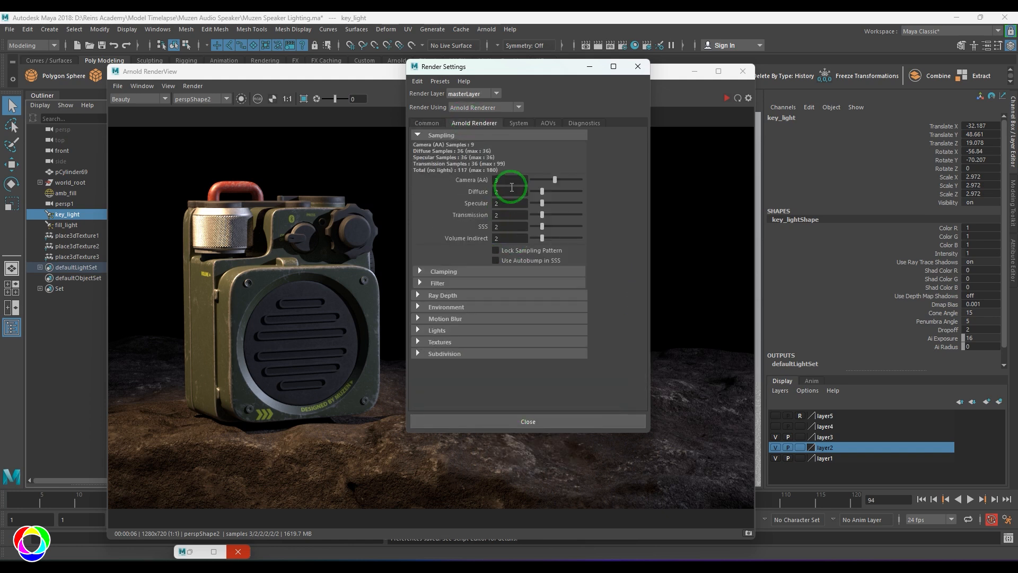
text(5)
key(Return)
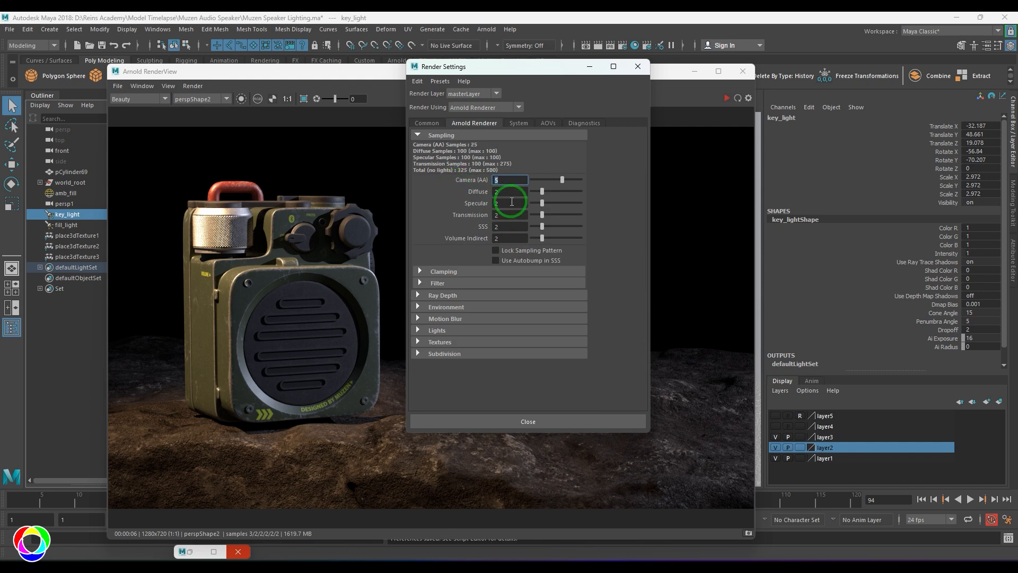
double_click(514, 192)
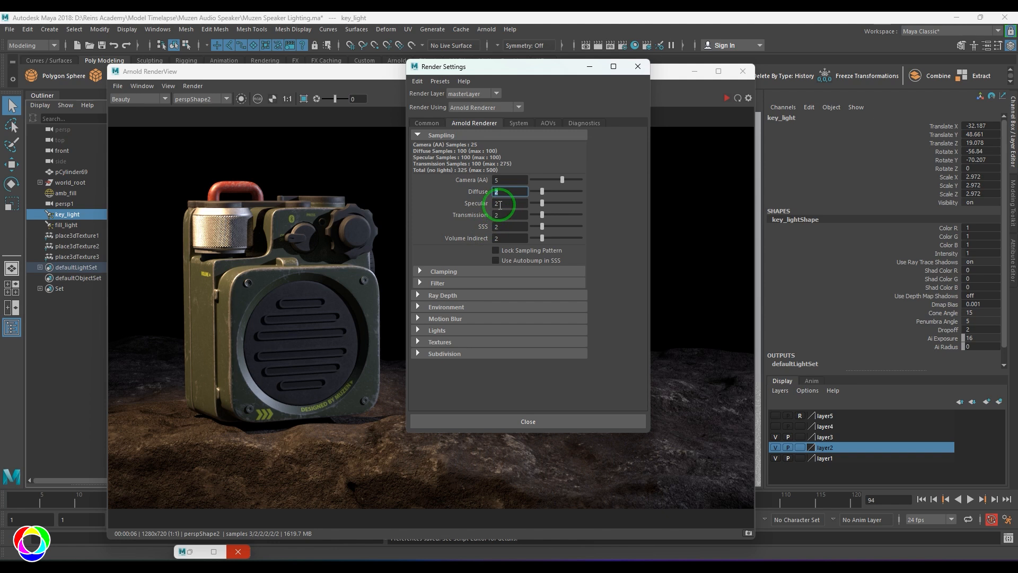
text(4)
mouse_move(501, 204)
mouse_down()
mouse_move(489, 207)
mouse_move(496, 192)
mouse_up()
text(4)
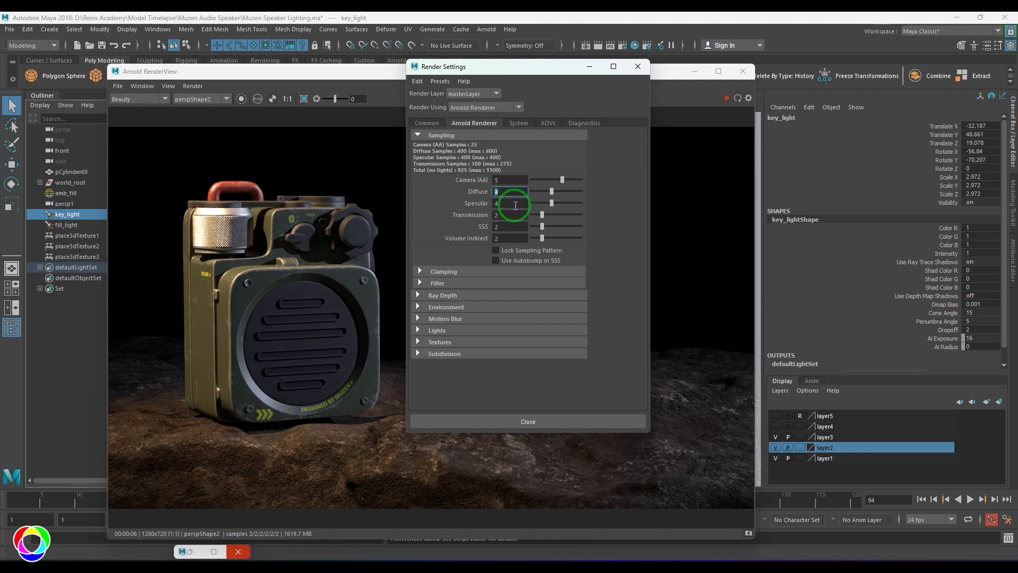
click(525, 259)
- Select the output driver used by the ID AOV and enable Merge AOVs in its attributes
click(548, 123)
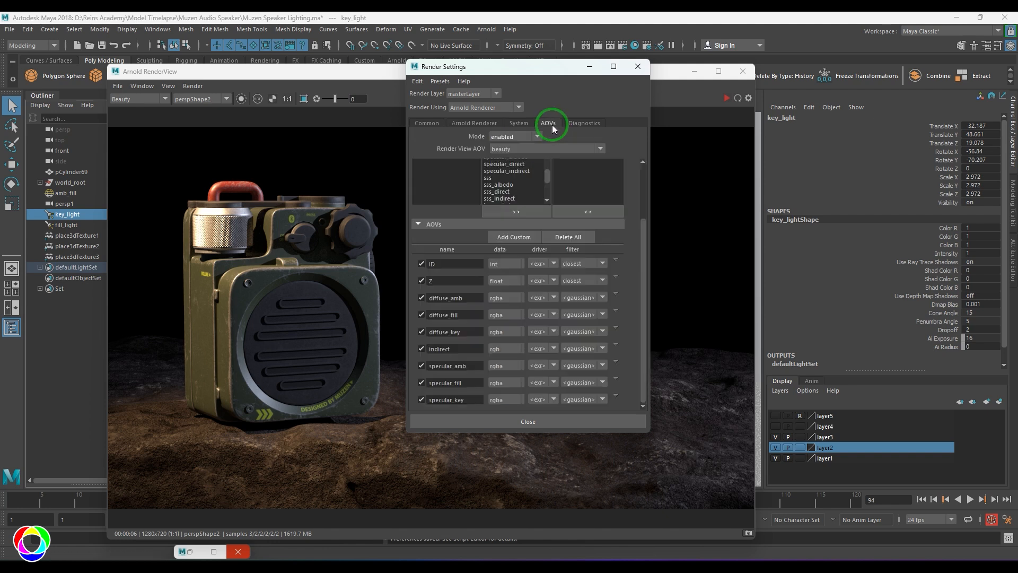
click(615, 262)
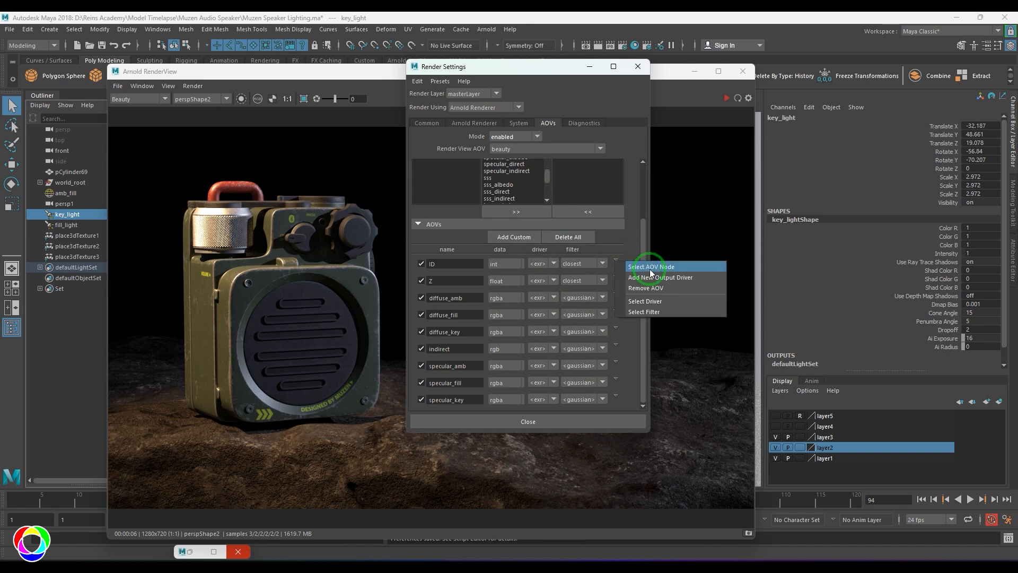
click(657, 301)
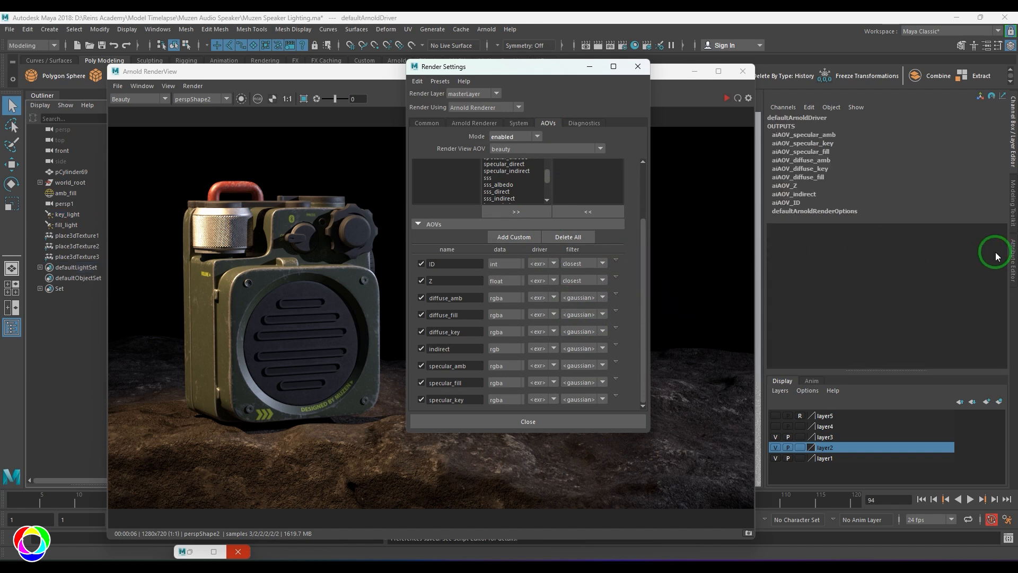
click(1006, 273)
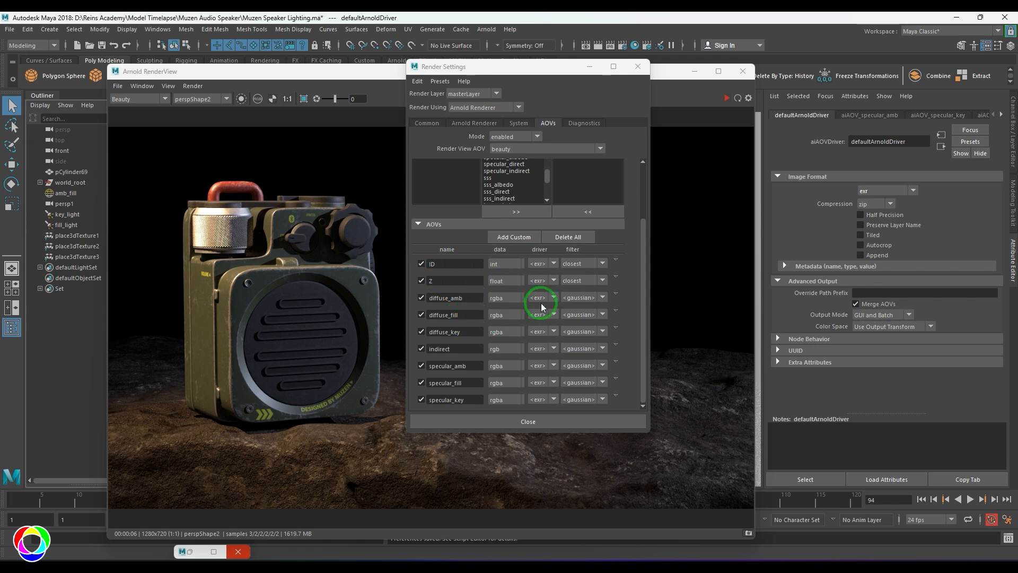
- Review the output file name, renderable camera and image size, and close the render settings and Arnold RenderView
scroll(468, 205, up, 3)
click(427, 122)
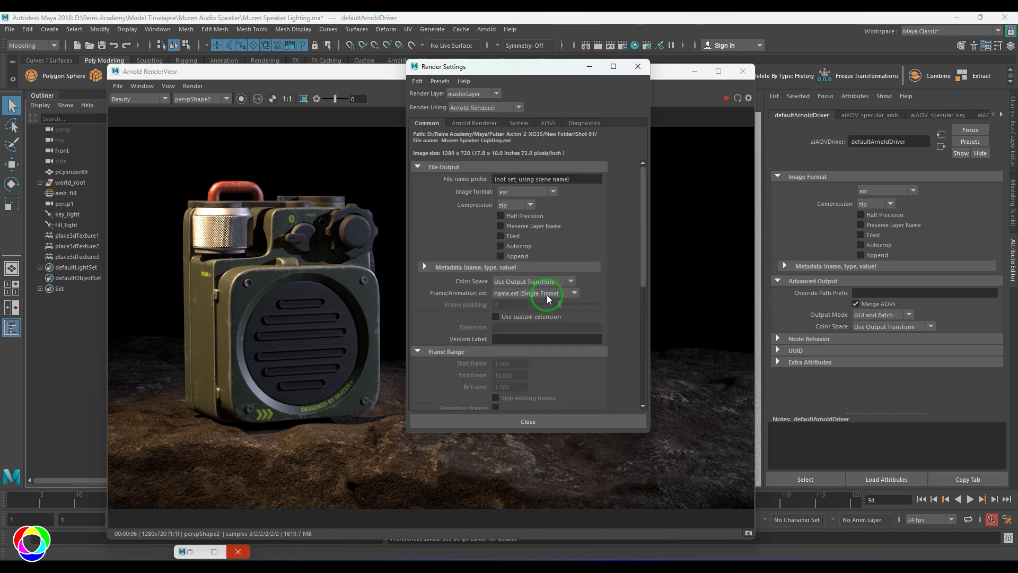
scroll(567, 324, down, 3)
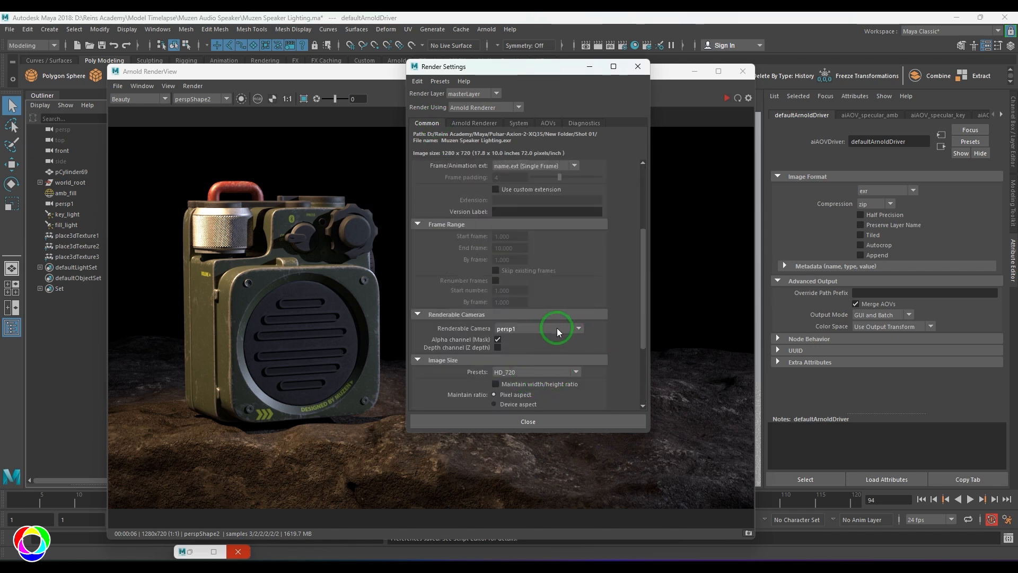
click(638, 66)
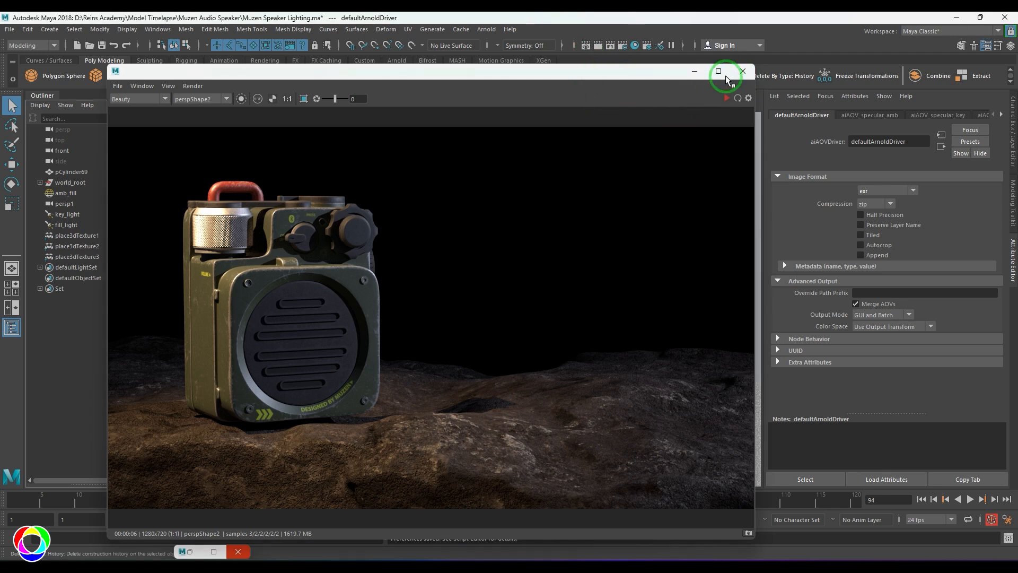
click(742, 73)
- Show the enlarged Render View and run Render Sequence for the current frame with the persp1 camera
click(585, 45)
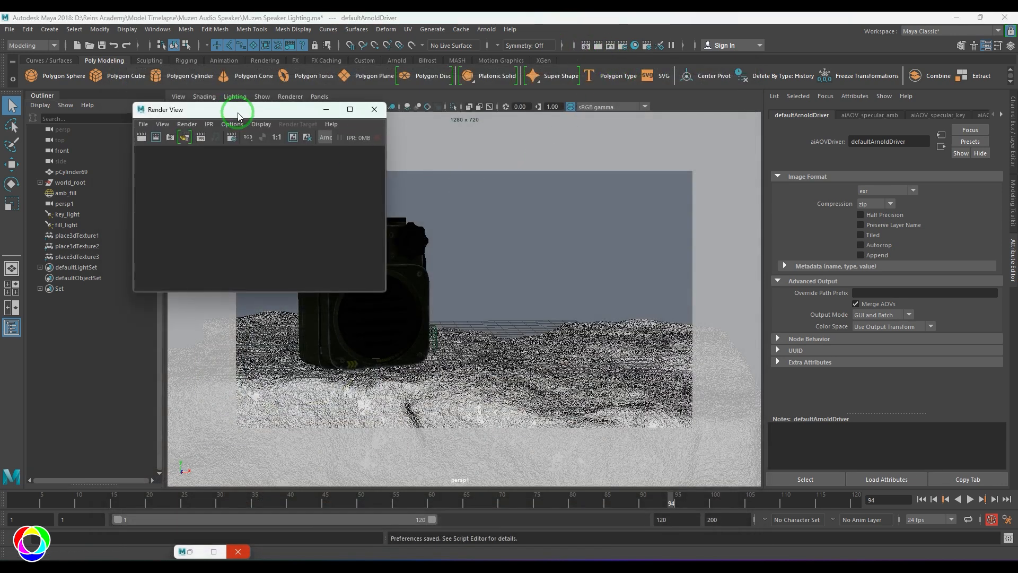
drag(397, 269, 695, 460)
click(205, 102)
click(309, 177)
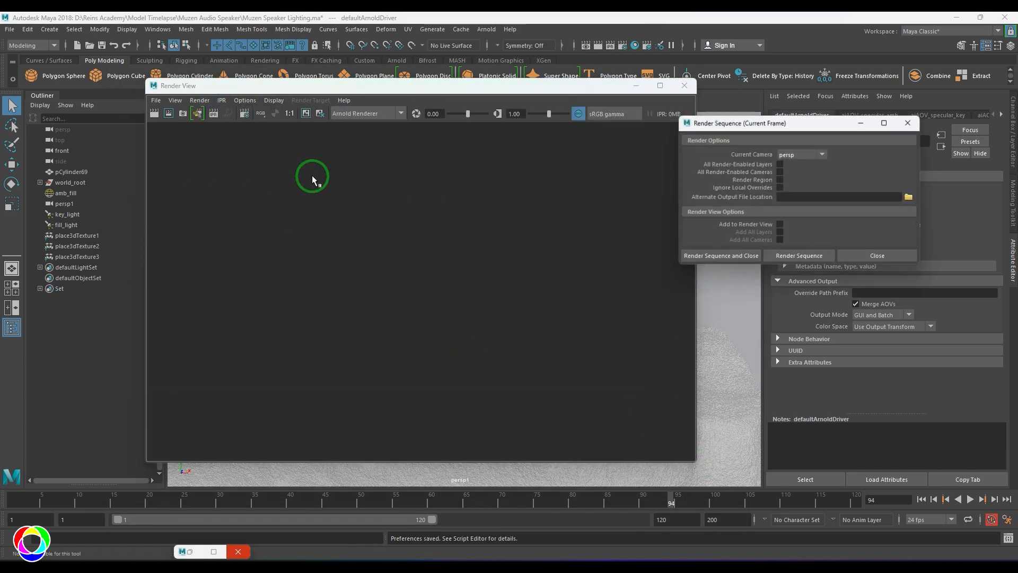
click(821, 155)
click(803, 187)
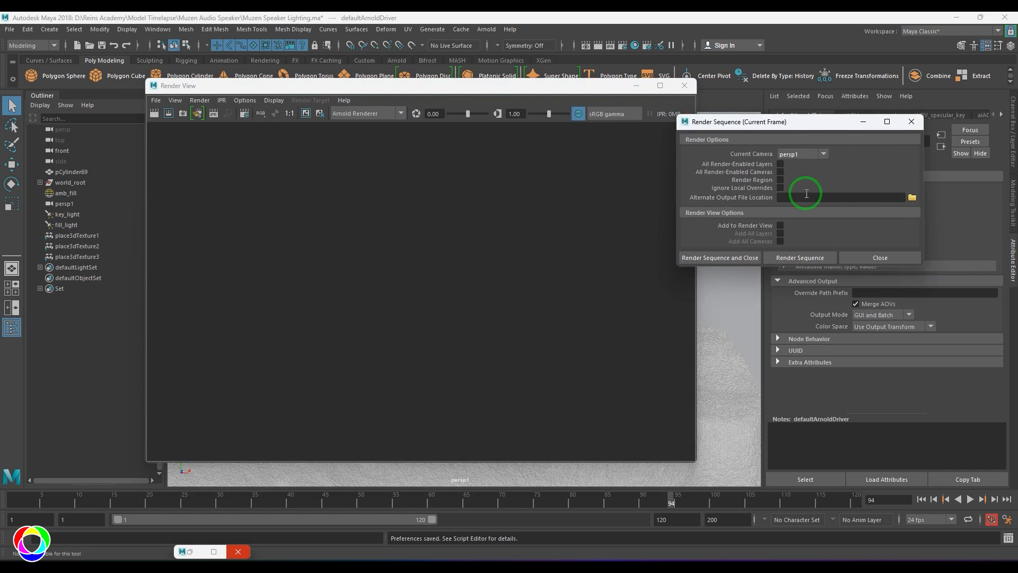
click(733, 258)
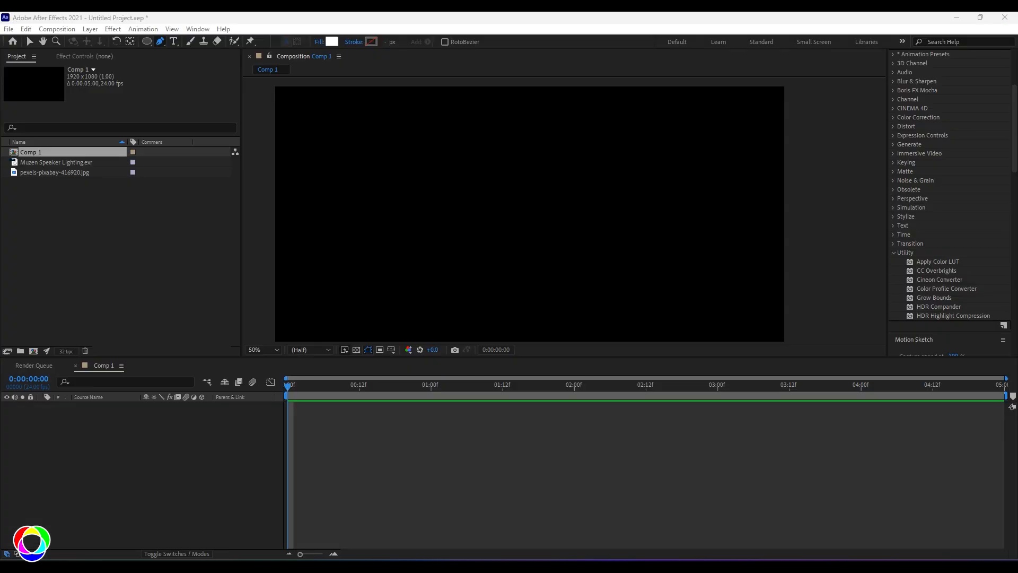
- Switch to After Effects, add Muzen Speaker Lighting.exr to Comp 1 and apply the EXtractoR effect to that layer
click(66, 162)
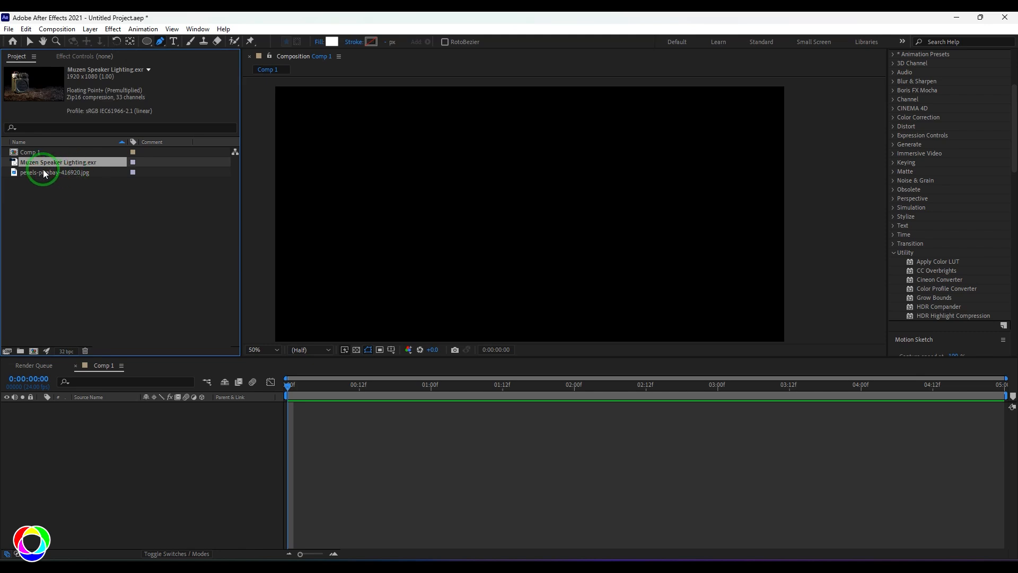
drag(12, 159, 129, 414)
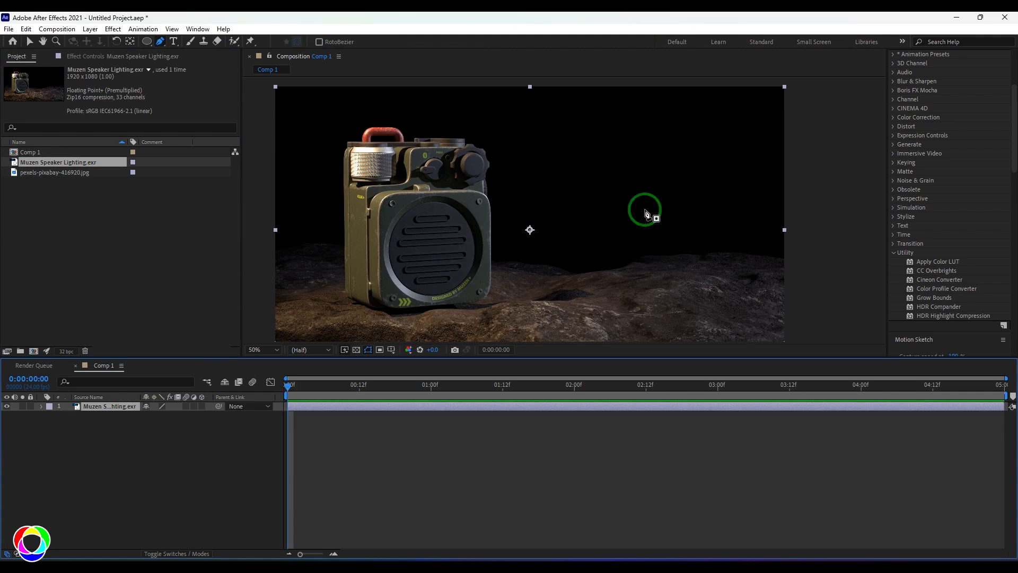
scroll(918, 159, up, 3)
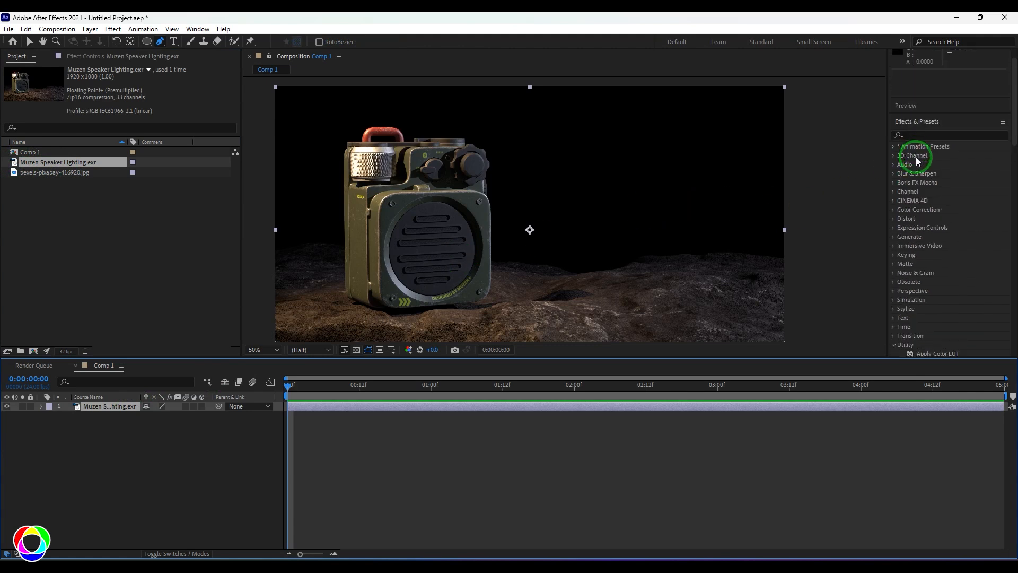
click(893, 156)
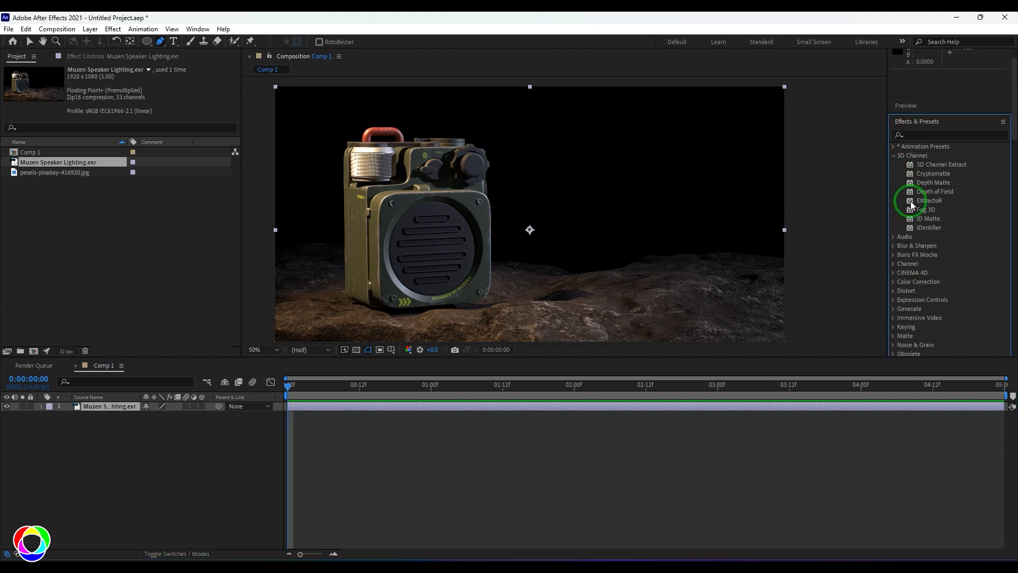
drag(909, 200, 95, 411)
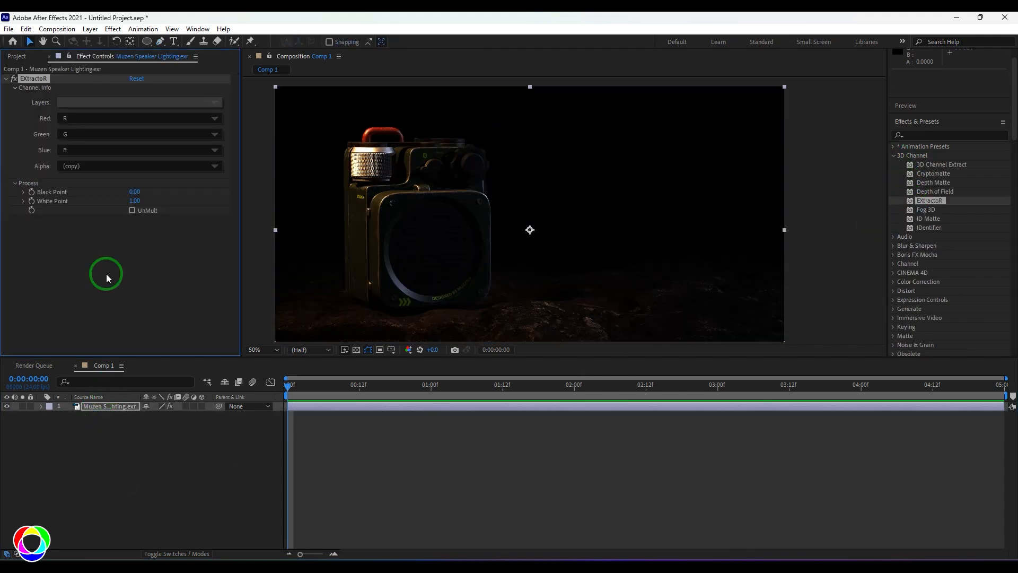
- Extract the diffuse_amb pass with EXtractoR and apply Color Profile Converter to the layer with Linearize Input Profile enabled
click(114, 106)
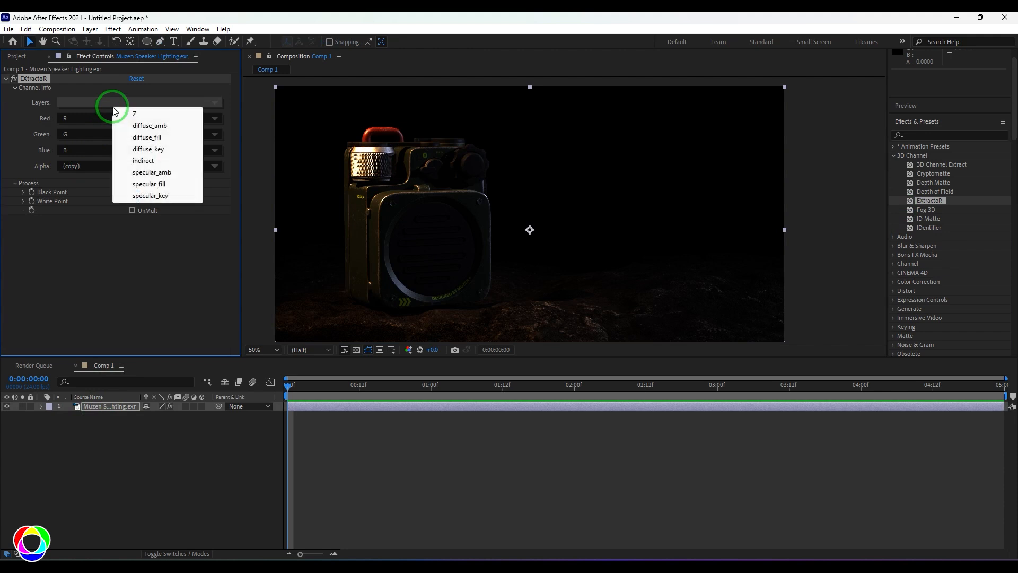
click(141, 125)
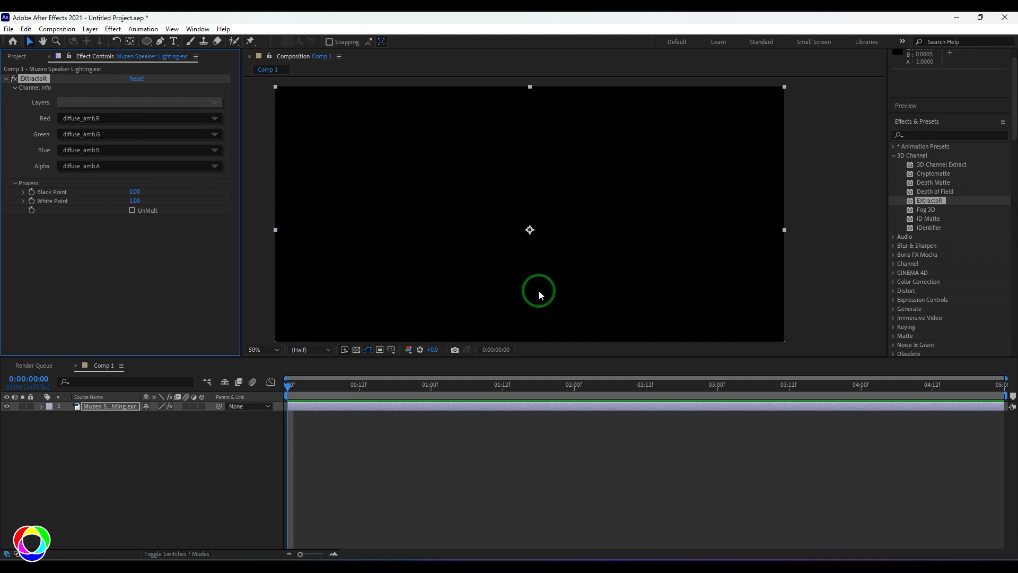
scroll(936, 265, down, 6)
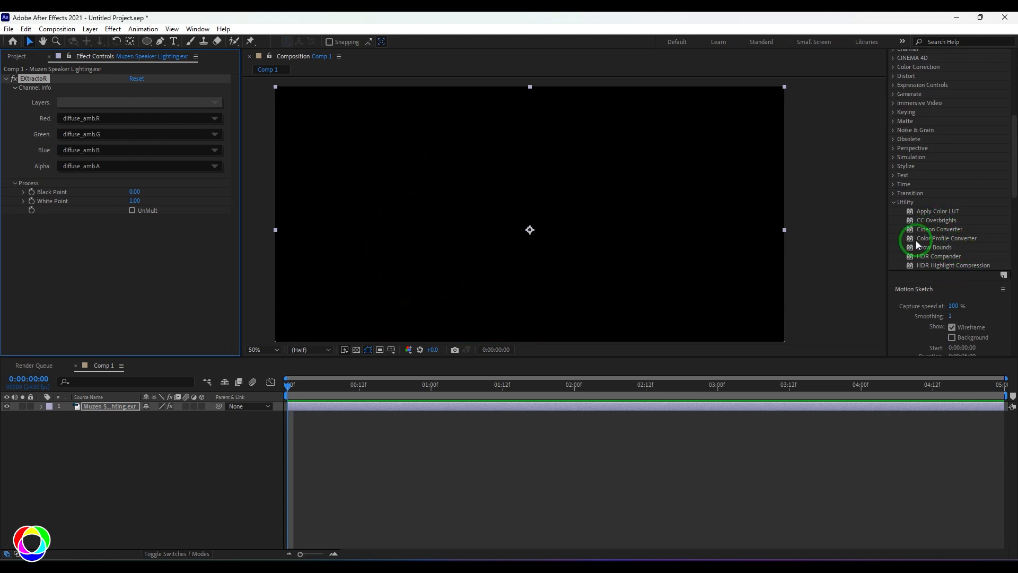
drag(926, 238, 92, 411)
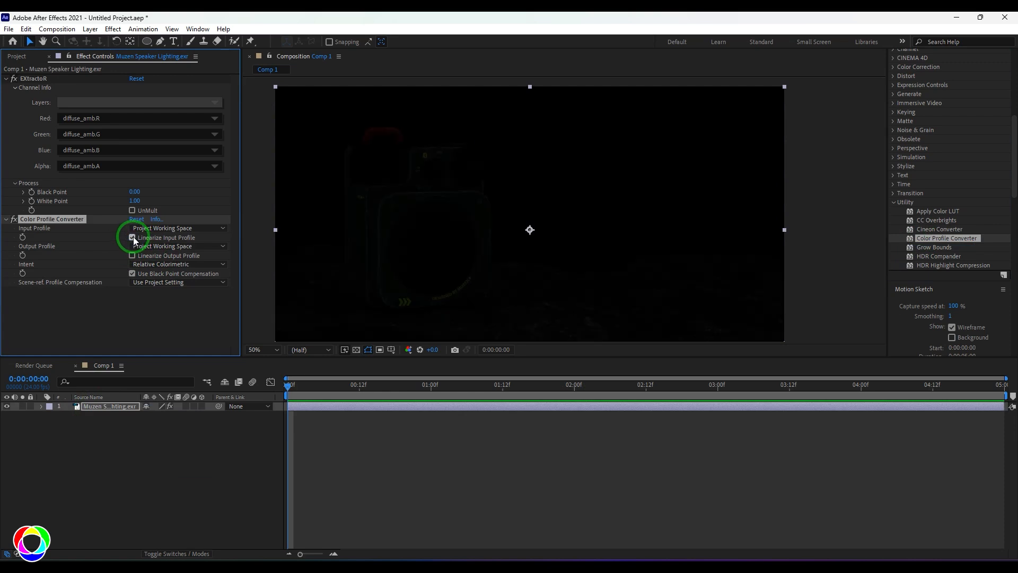
click(116, 509)
- Duplicate the Muzen Speaker Lighting.exr layer and set the copy's EXtractoR to the diffuse_fill pass
click(109, 405)
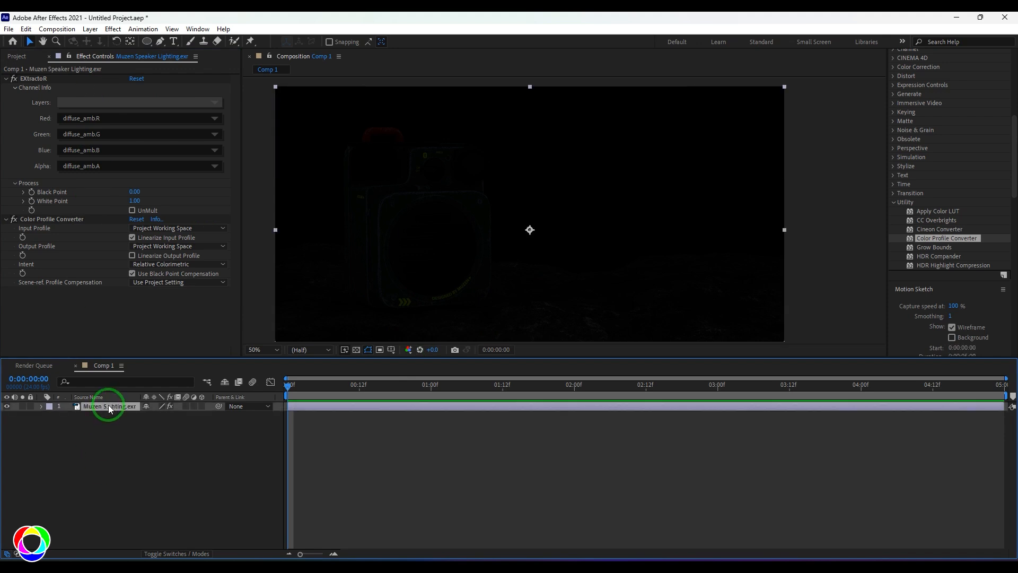
key(ctrl+d)
click(133, 104)
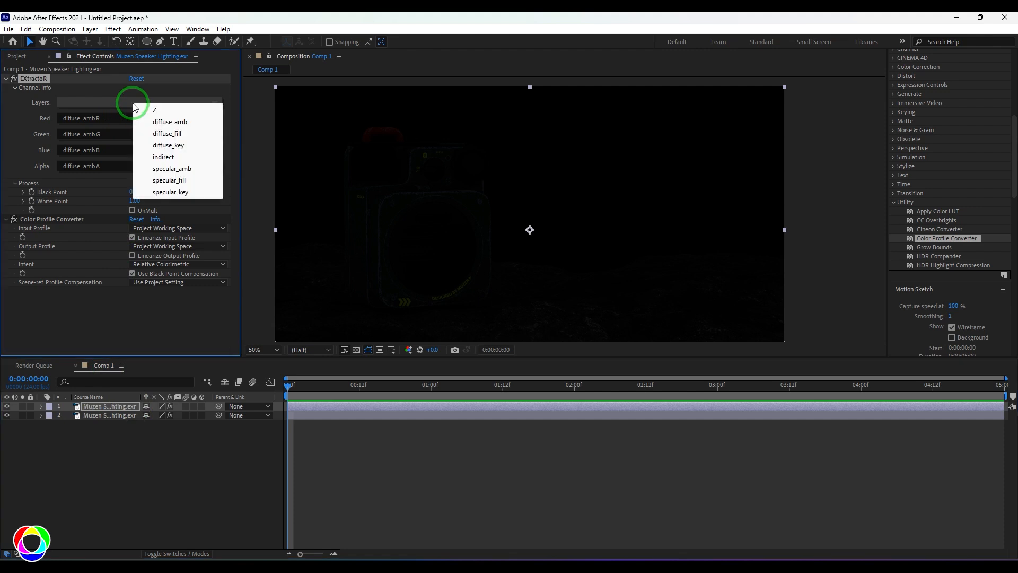
click(169, 133)
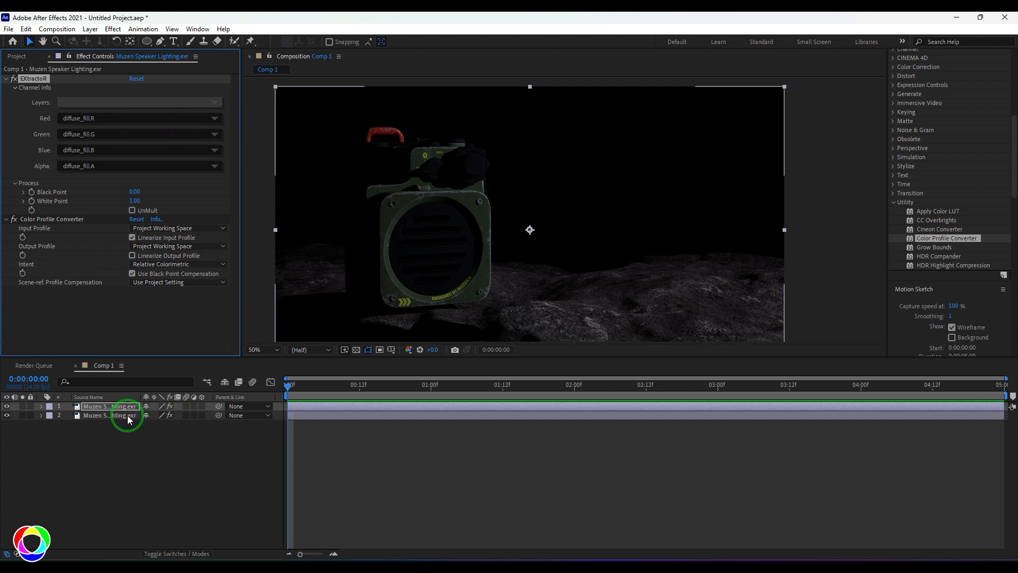
- Draw a closed five-point Pen mask across the speaker's lower half and the rocks on the diffuse_fill layer
click(159, 41)
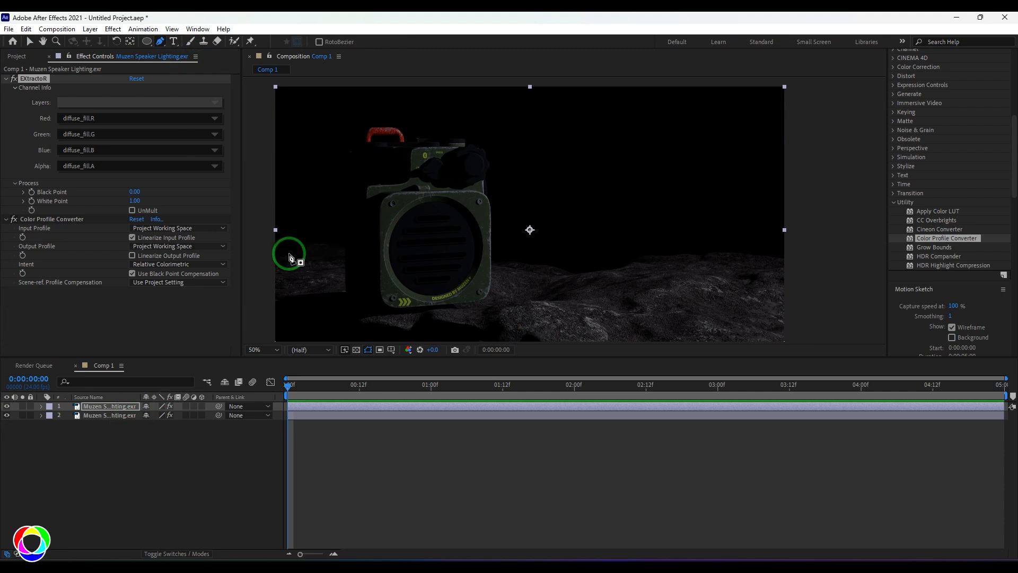
click(324, 271)
click(441, 223)
click(595, 259)
click(618, 317)
click(461, 319)
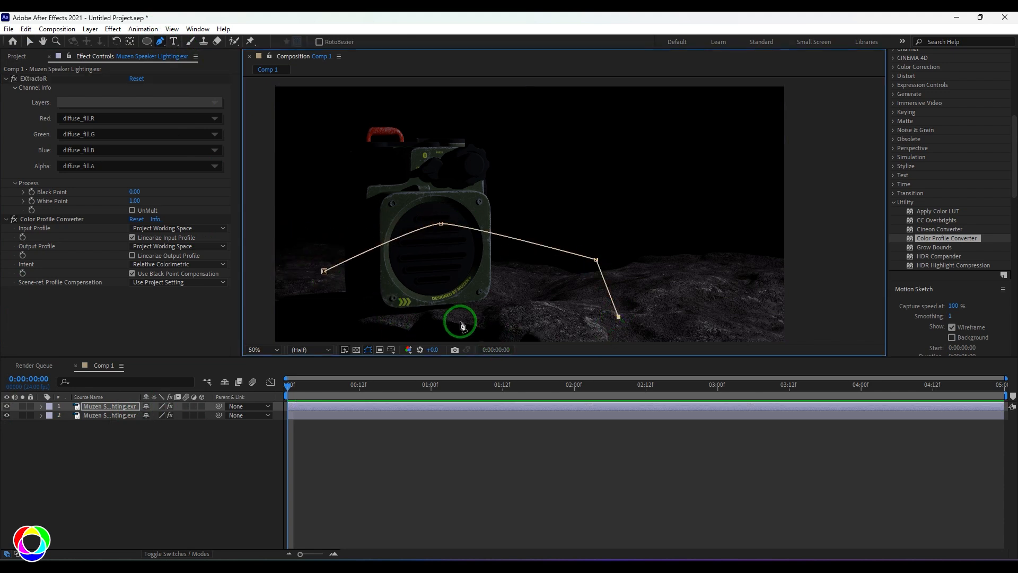
click(323, 271)
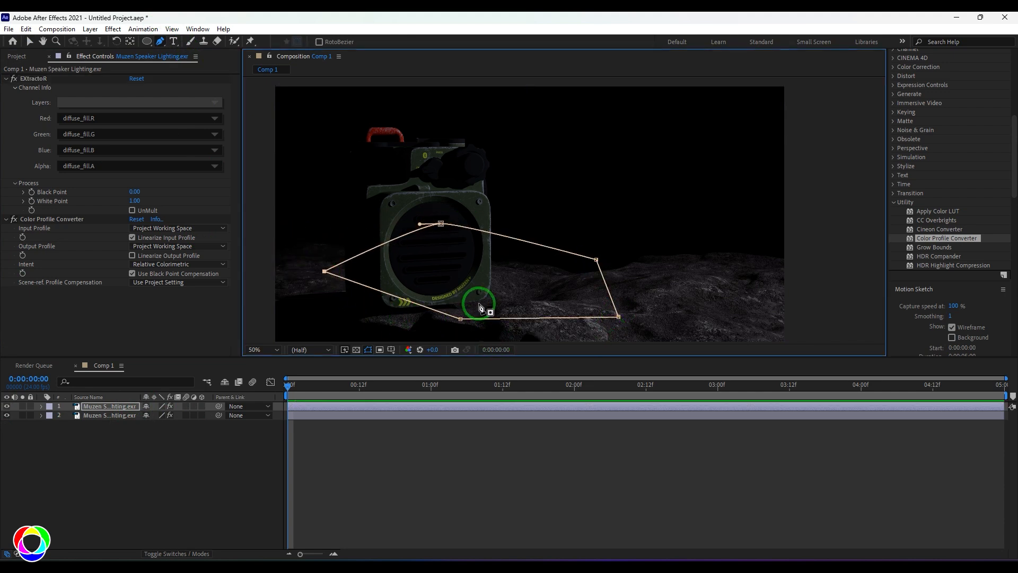
- Try the Lighten mode for the diffuse_fill layer's mask and toggle its inversion on and off
click(40, 406)
click(51, 416)
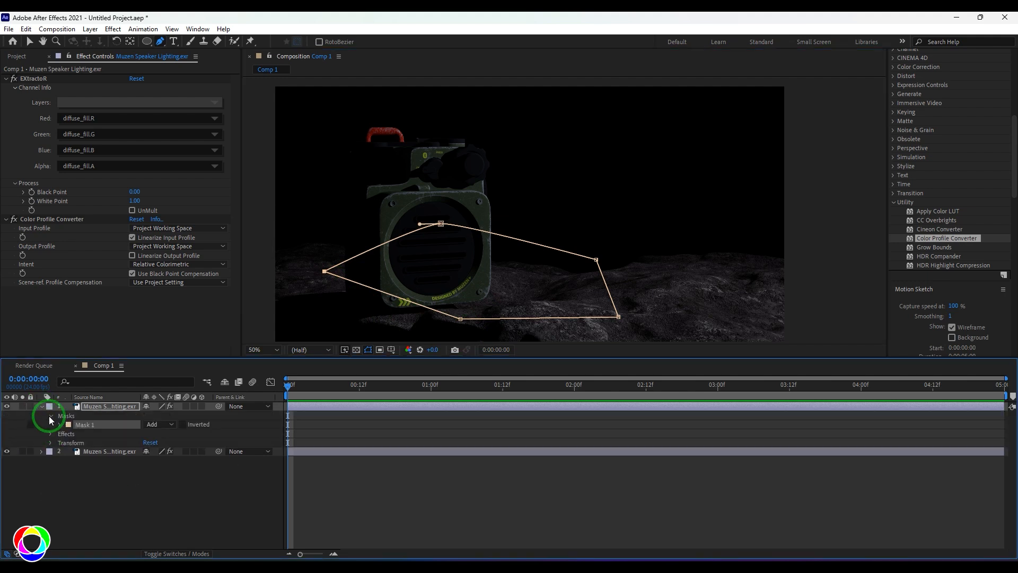
click(60, 424)
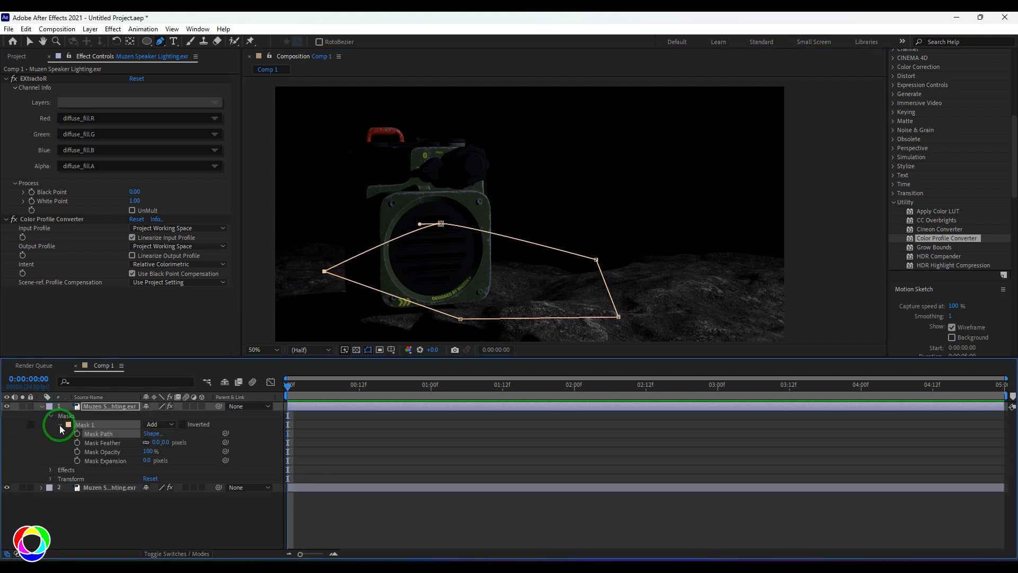
click(157, 423)
click(180, 460)
click(157, 424)
click(173, 482)
click(183, 423)
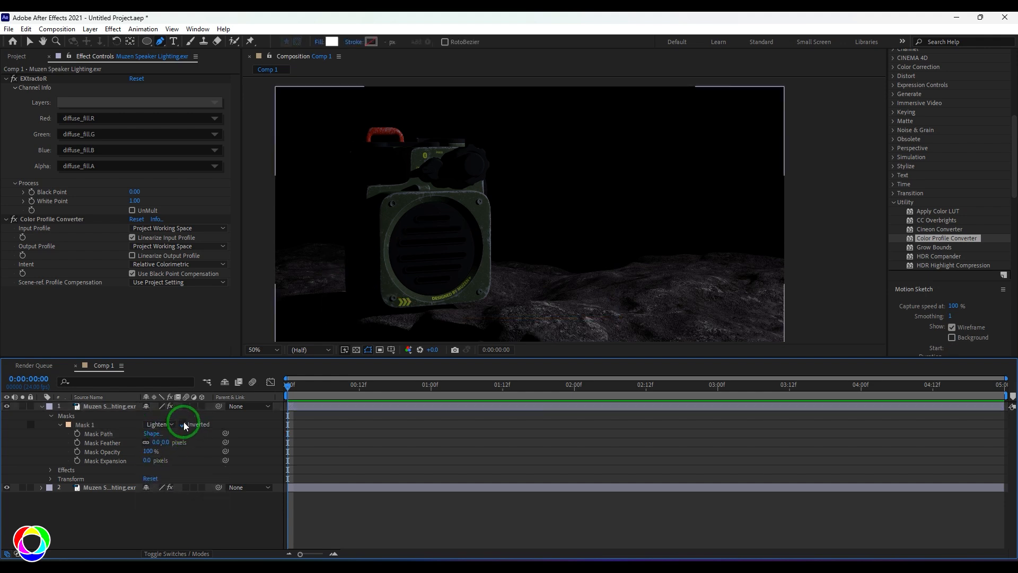
click(182, 424)
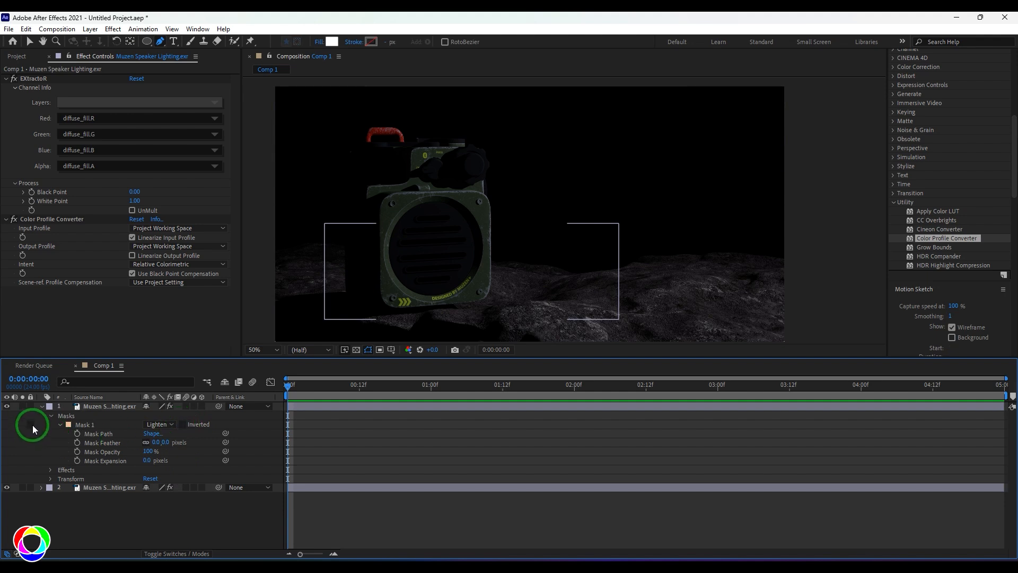
- Delete the mask from the diffuse_fill layer
click(66, 416)
key(Delete)
click(115, 476)
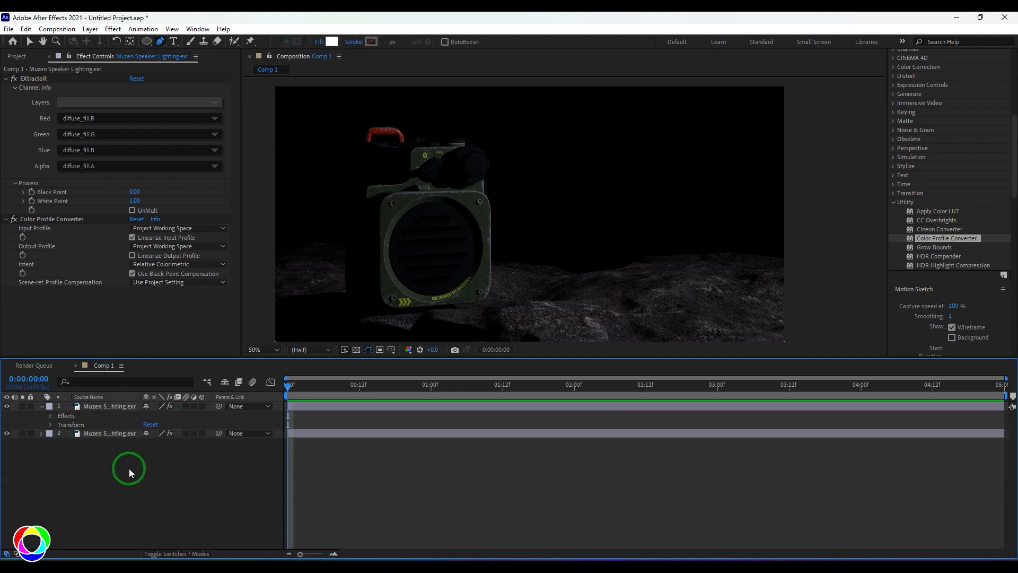
- Create a white (FFFFFF) solid layer at 1920 x 1080 px in Comp 1
right_click(129, 468)
mouse_move(221, 382)
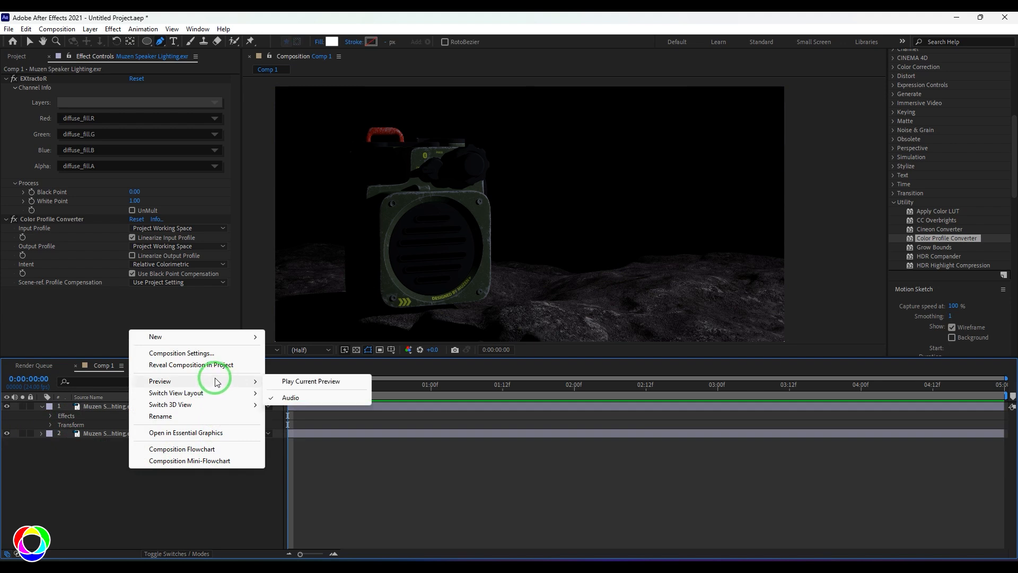
mouse_move(254, 335)
click(317, 369)
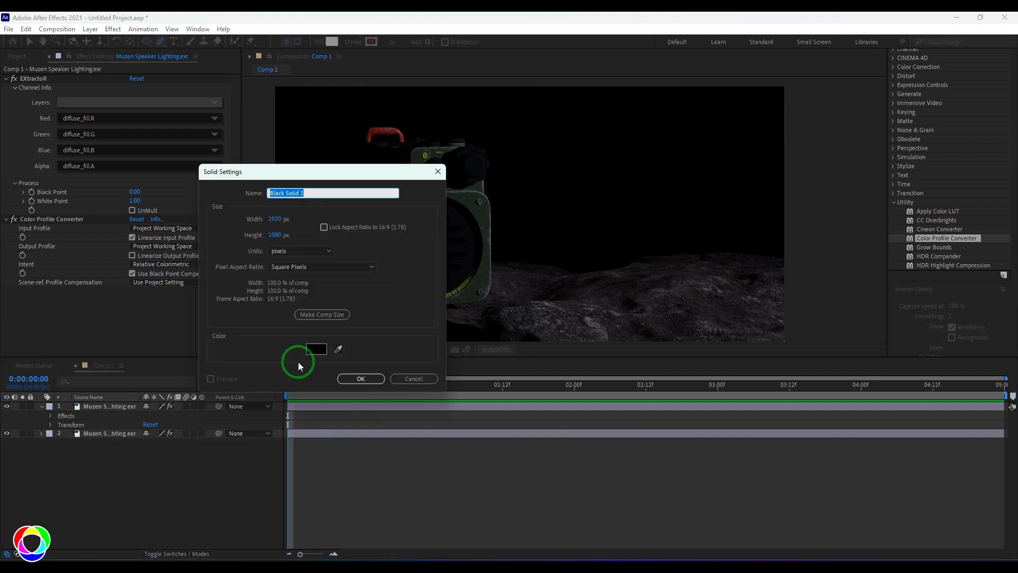
click(318, 348)
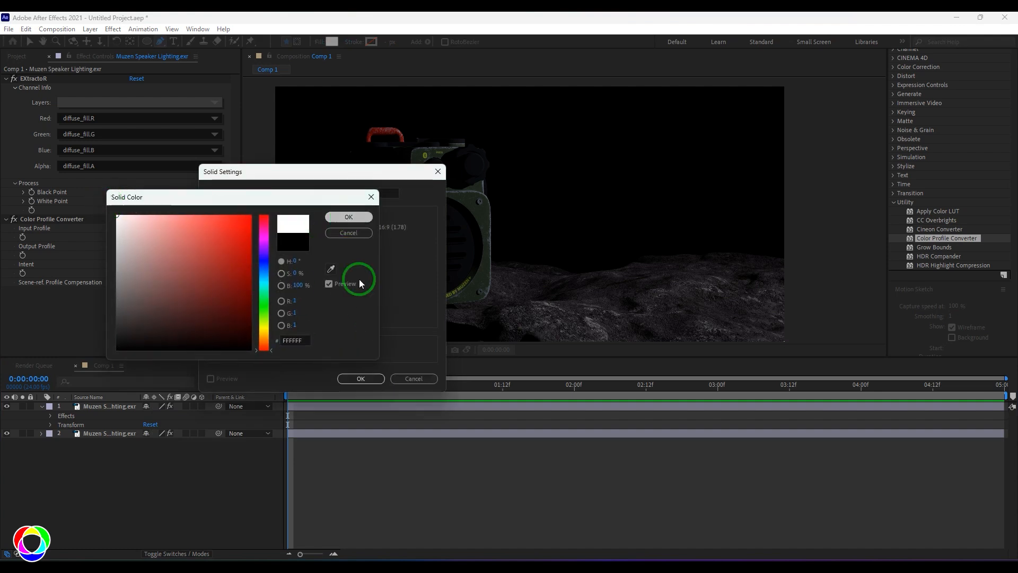
click(348, 217)
click(360, 377)
- Create a black solid layer and place it directly below the white solid in the layer stack
right_click(103, 482)
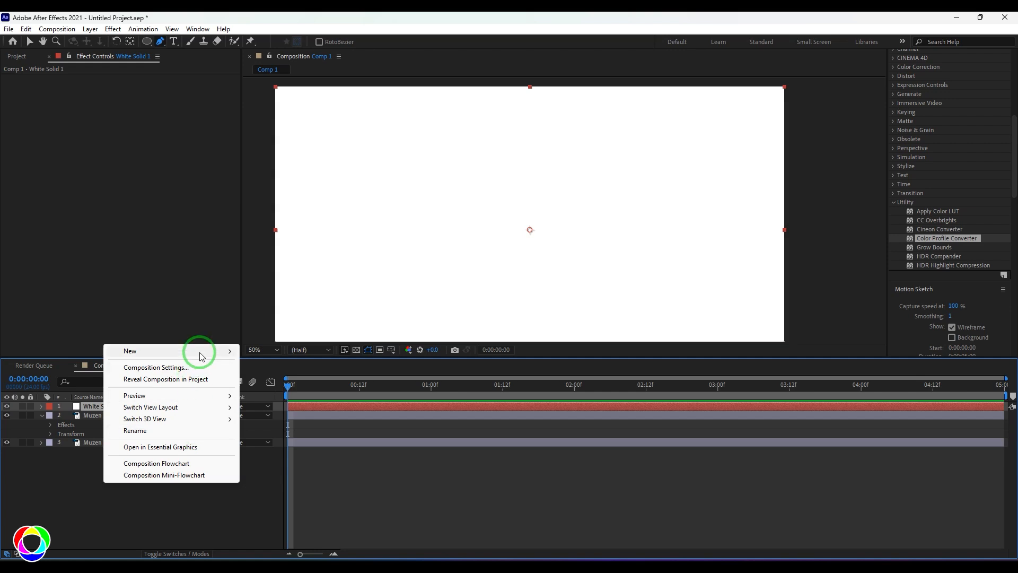
mouse_move(200, 351)
click(271, 375)
click(319, 350)
click(152, 327)
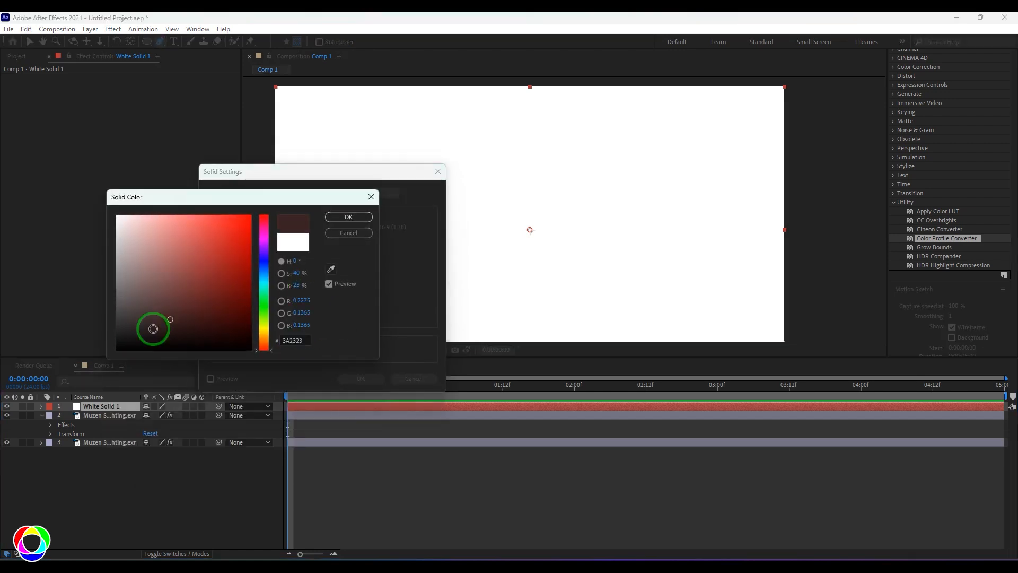
click(352, 217)
click(359, 377)
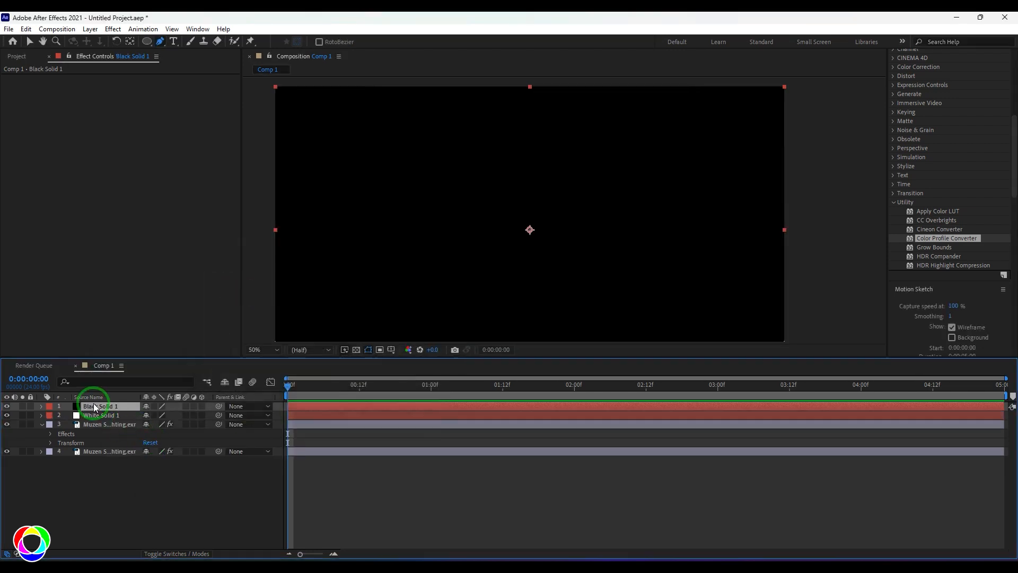
mouse_move(94, 405)
mouse_down()
mouse_move(97, 422)
mouse_move(96, 412)
mouse_up()
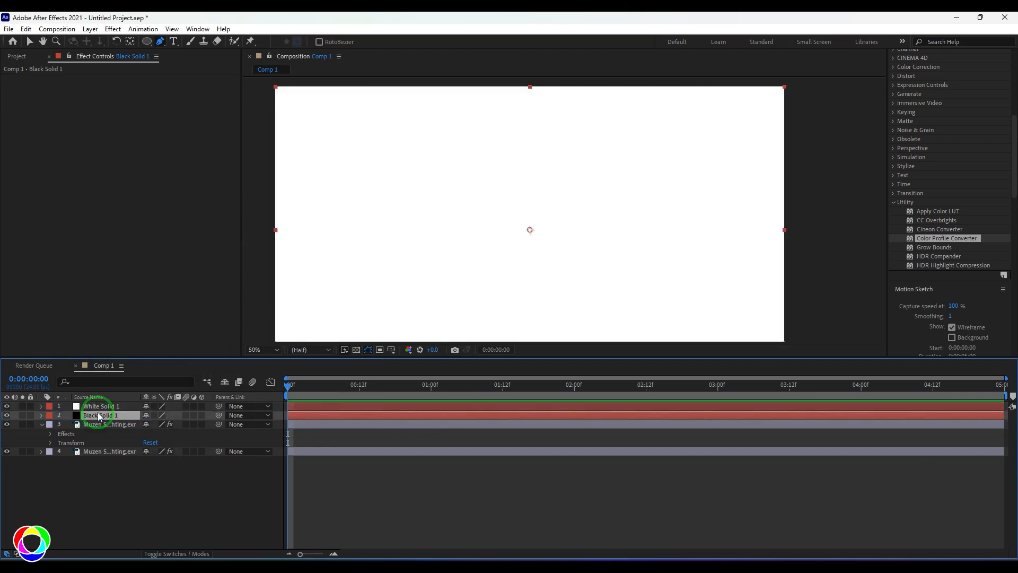
- Draw a closed four-point Pen mask on White Solid 1 covering the frame's lower-left area and extending past its edges
click(95, 406)
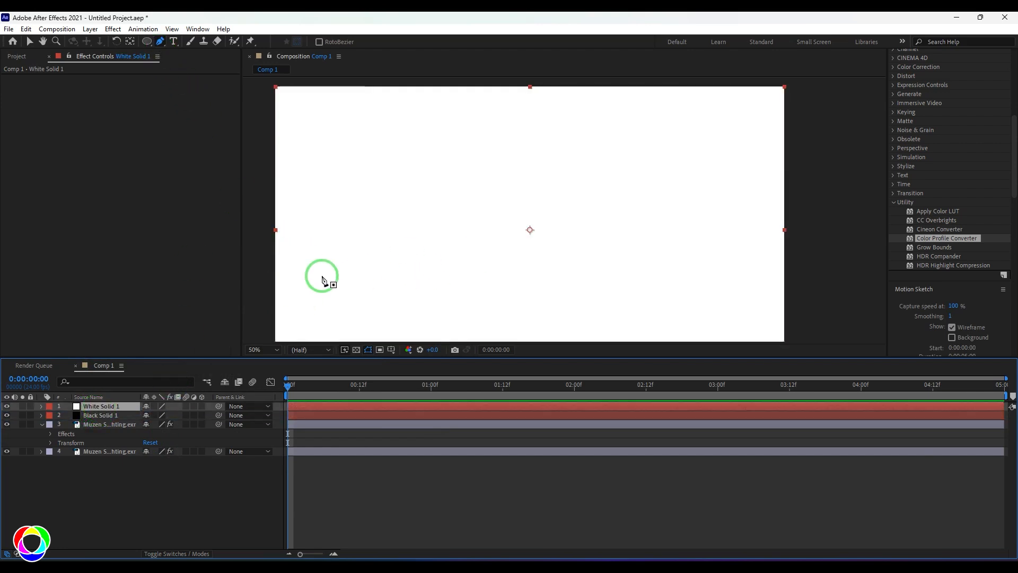
click(269, 297)
click(515, 273)
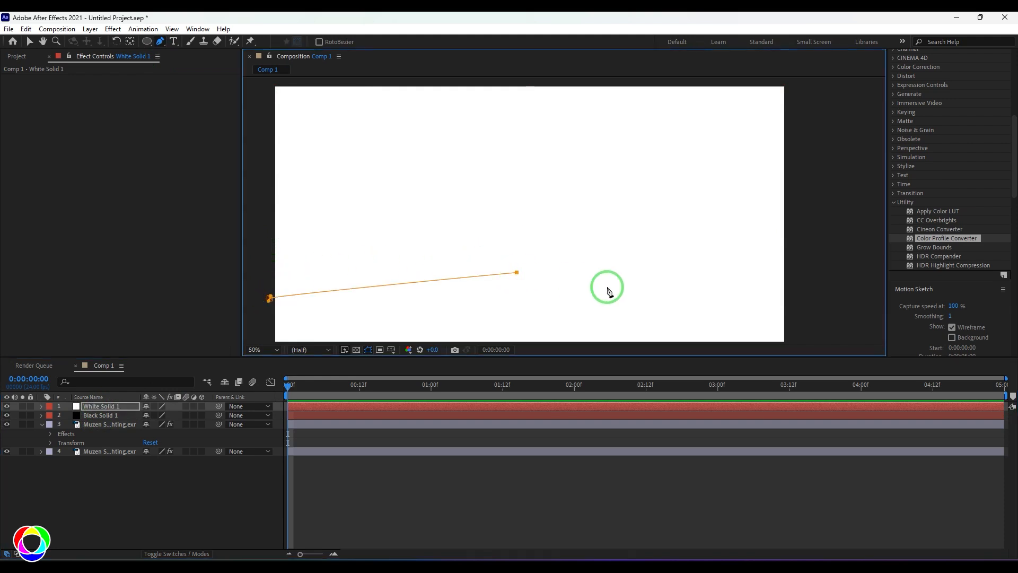
key(h)
drag(571, 296, 571, 211)
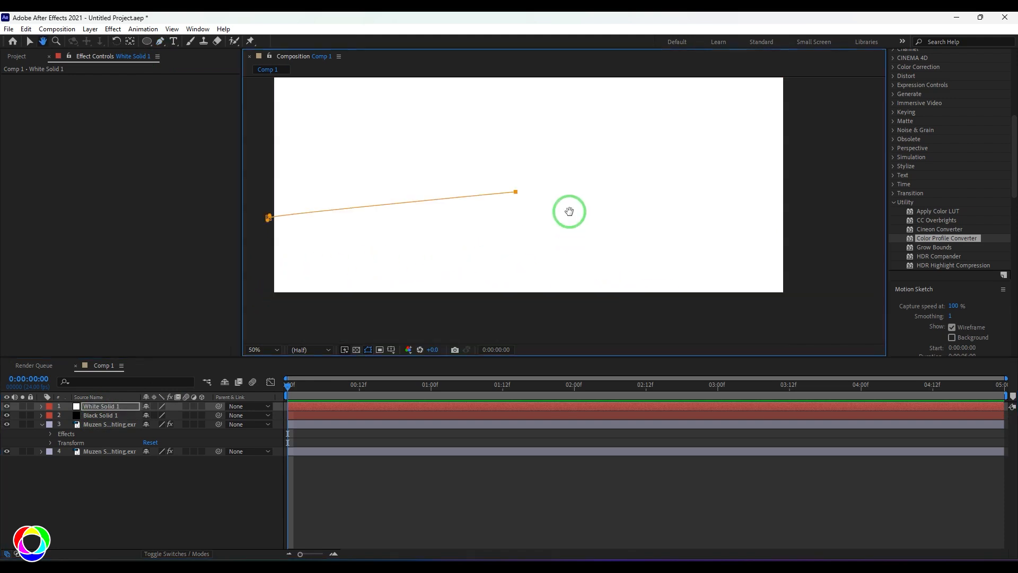
key(g)
click(631, 316)
click(271, 311)
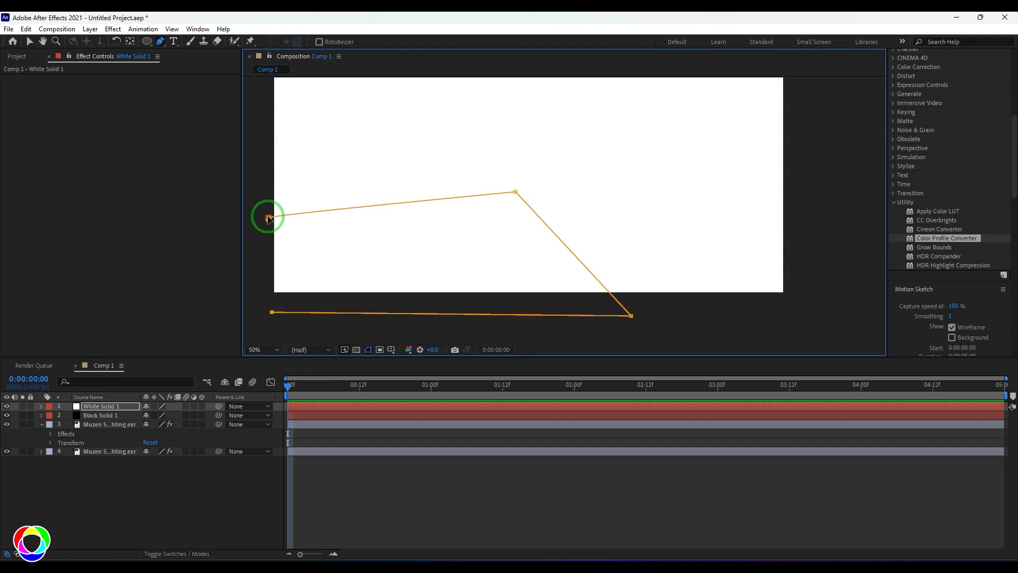
click(269, 217)
- Set the Mask Feather of the white solid's mask to 276 pixels
click(41, 406)
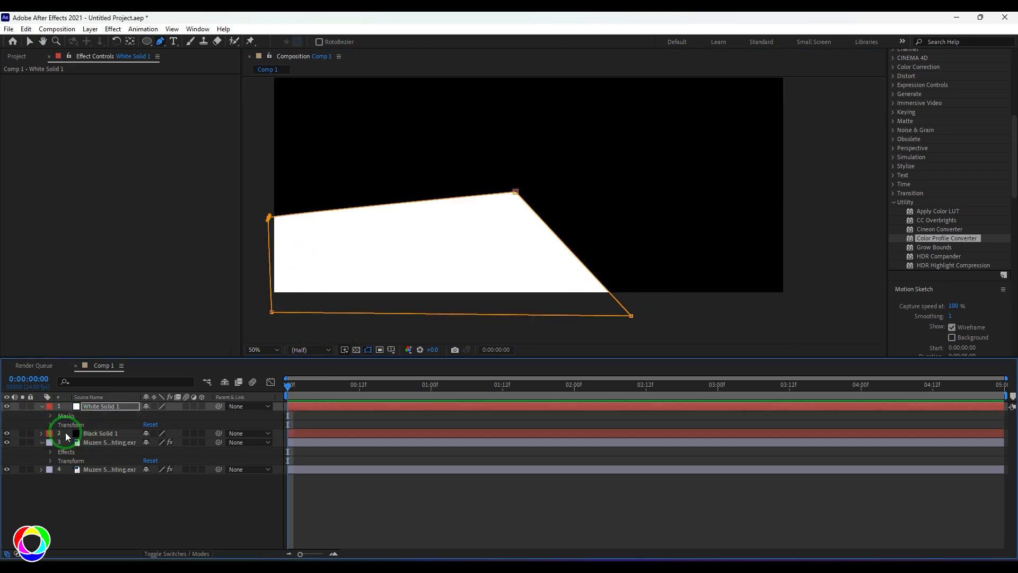
click(51, 415)
click(60, 425)
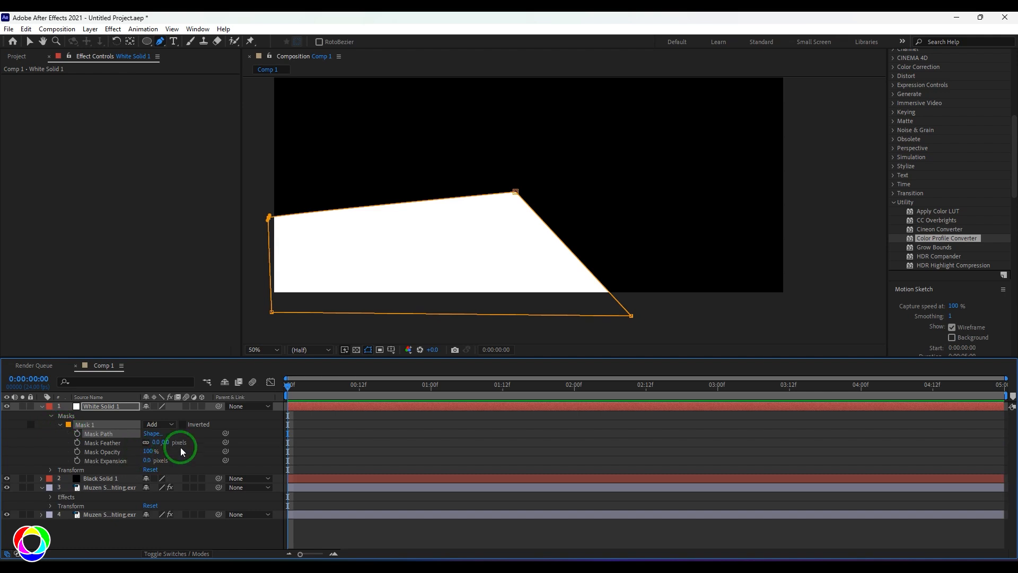
drag(162, 443, 316, 443)
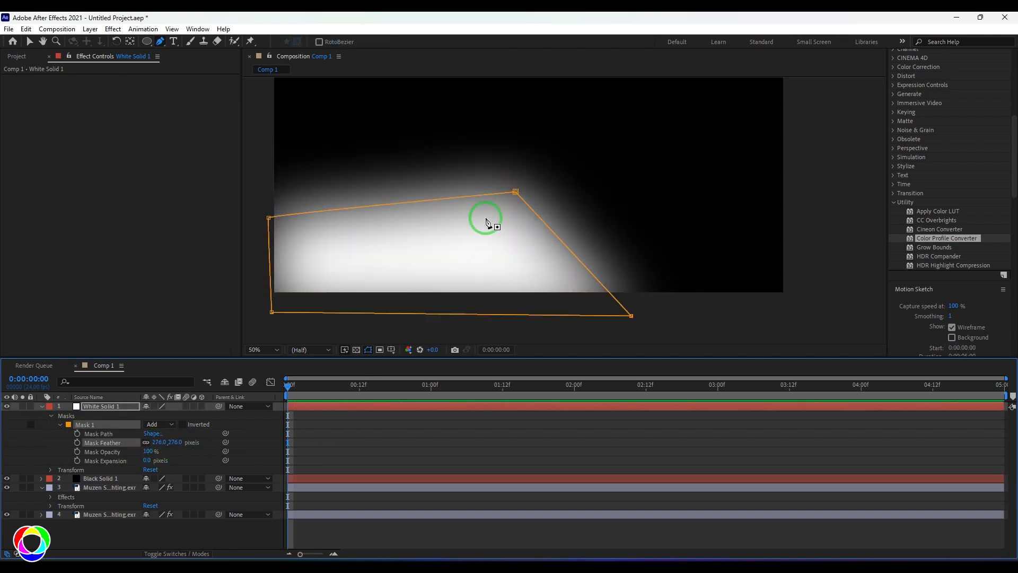
- Move the mask's upper-right vertex down to flatten the white area and collapse the white solid's properties
drag(516, 192, 501, 230)
key(v)
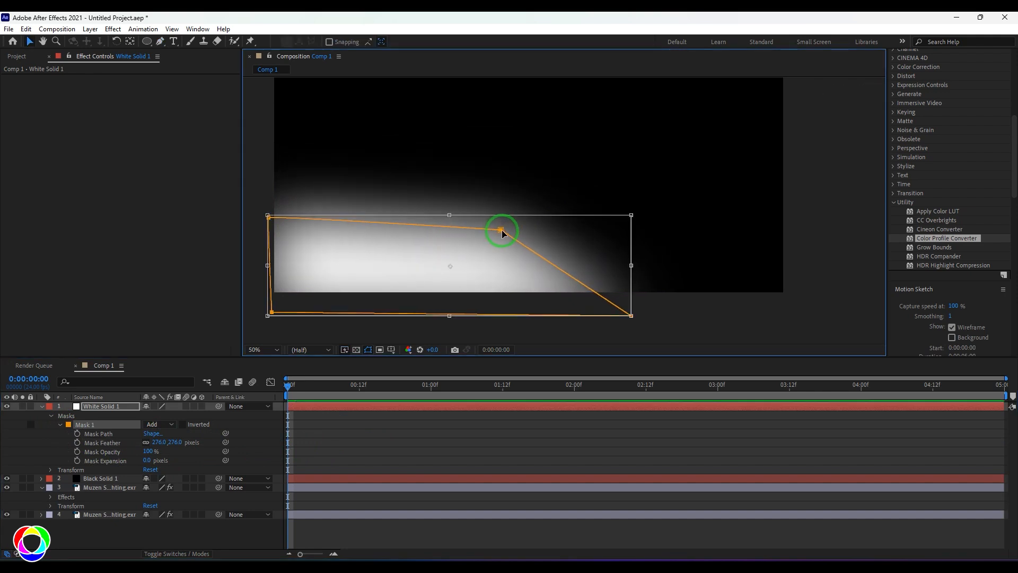
click(42, 406)
click(100, 457)
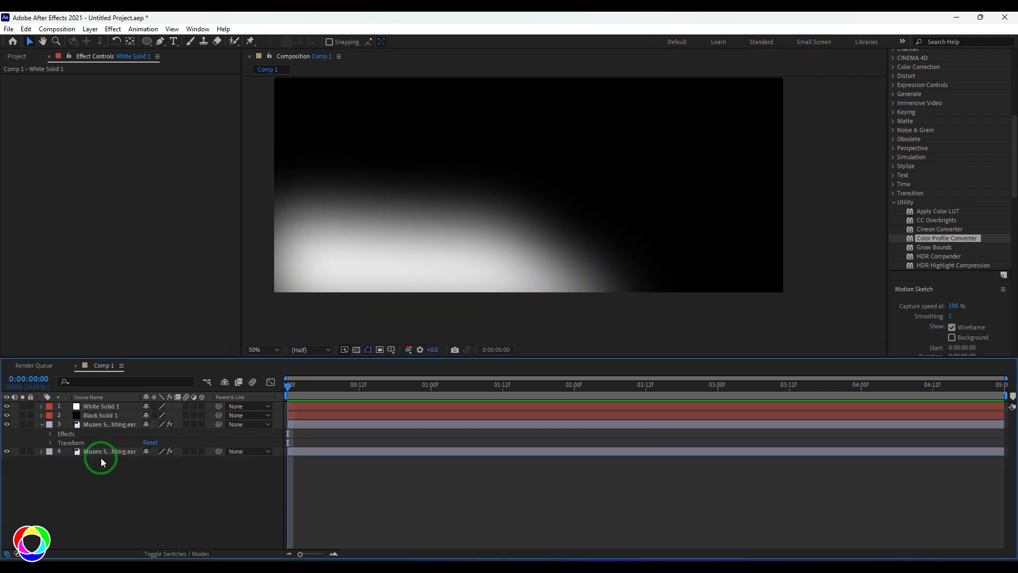
- Pre-compose White Solid 1 and Black Solid 1 into Pre-comp 1 and select the diffuse_fill layer beneath it
click(106, 406)
shift+click(103, 417)
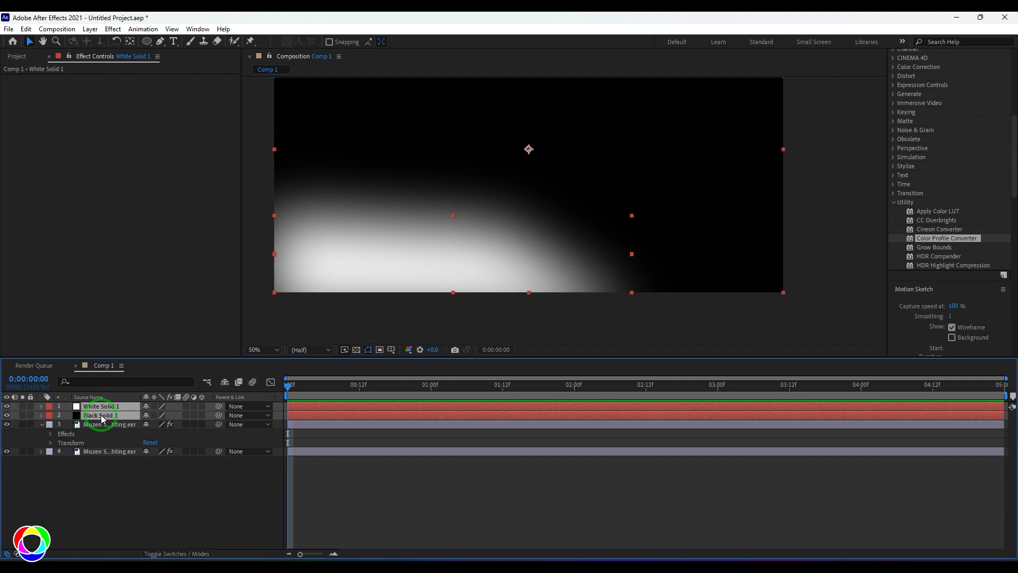
right_click(102, 415)
click(154, 356)
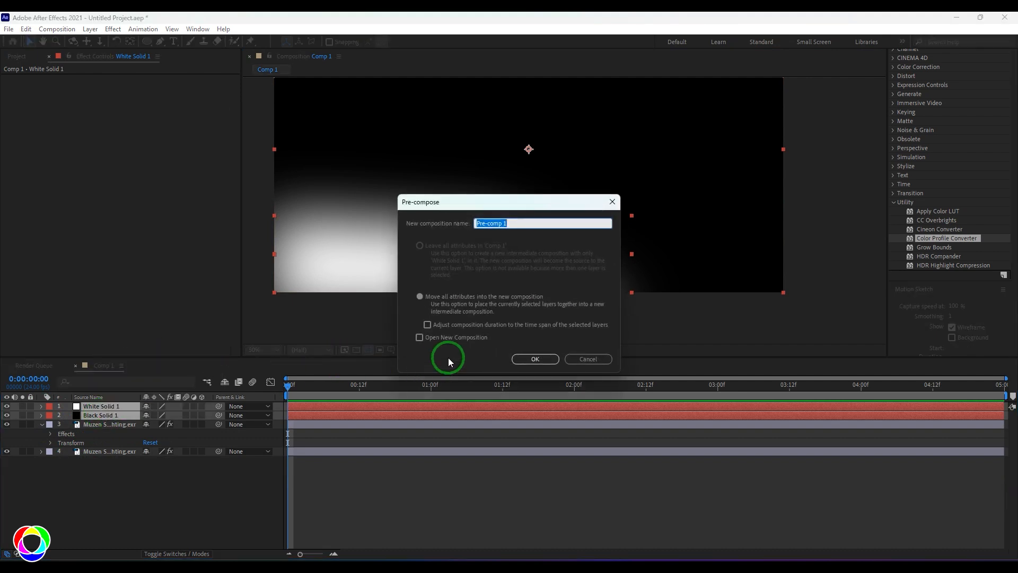
click(534, 359)
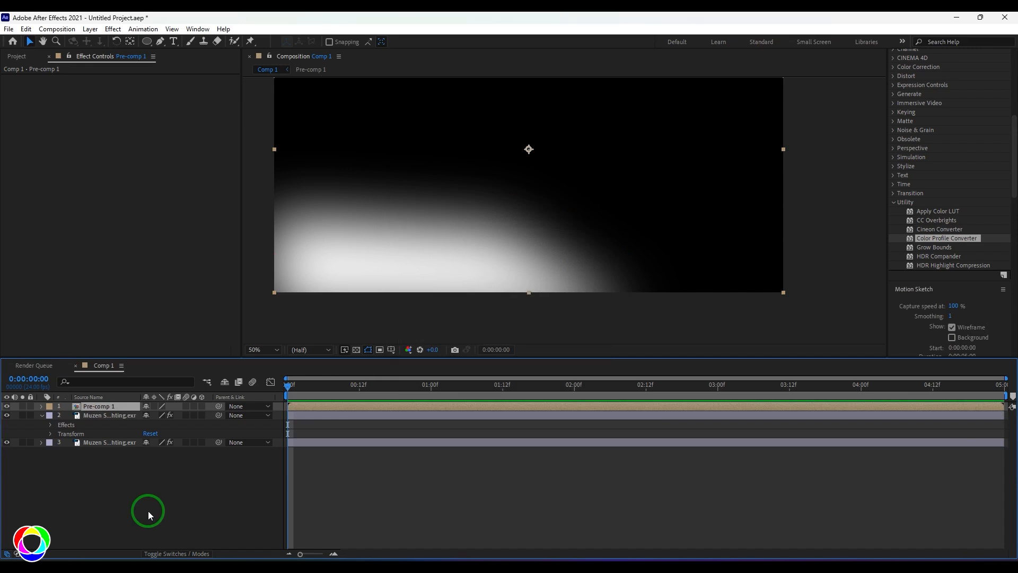
click(103, 415)
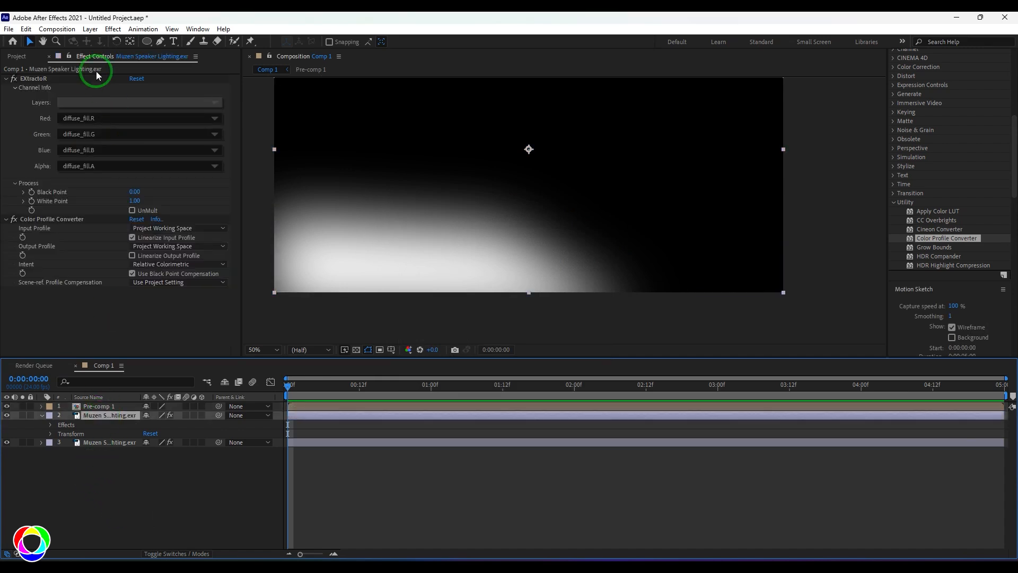
- Set the diffuse_fill layer's track matte to Luma Matte using Pre-comp 1 above it
click(90, 29)
mouse_move(202, 289)
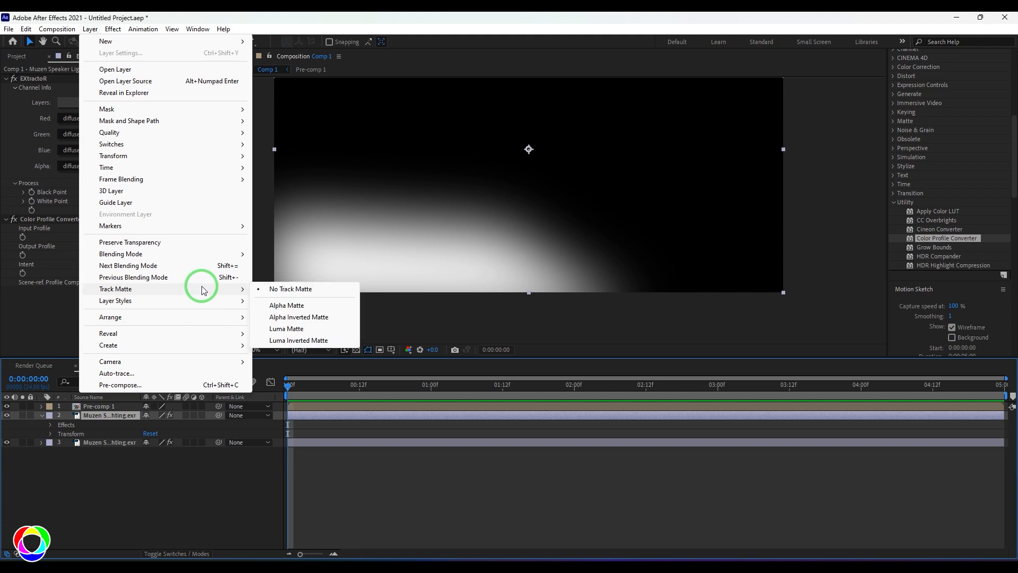
click(287, 329)
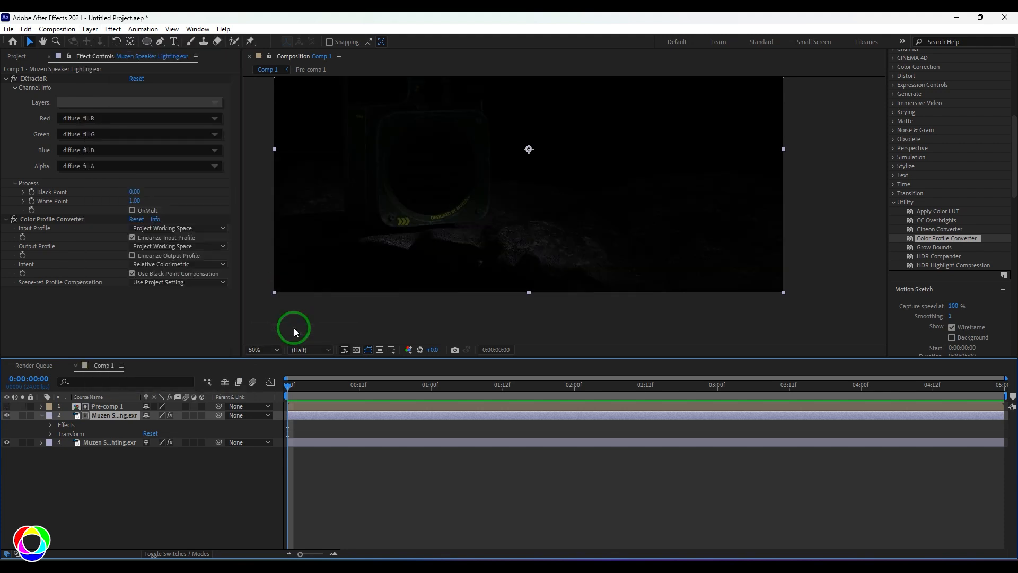
drag(464, 249, 408, 281)
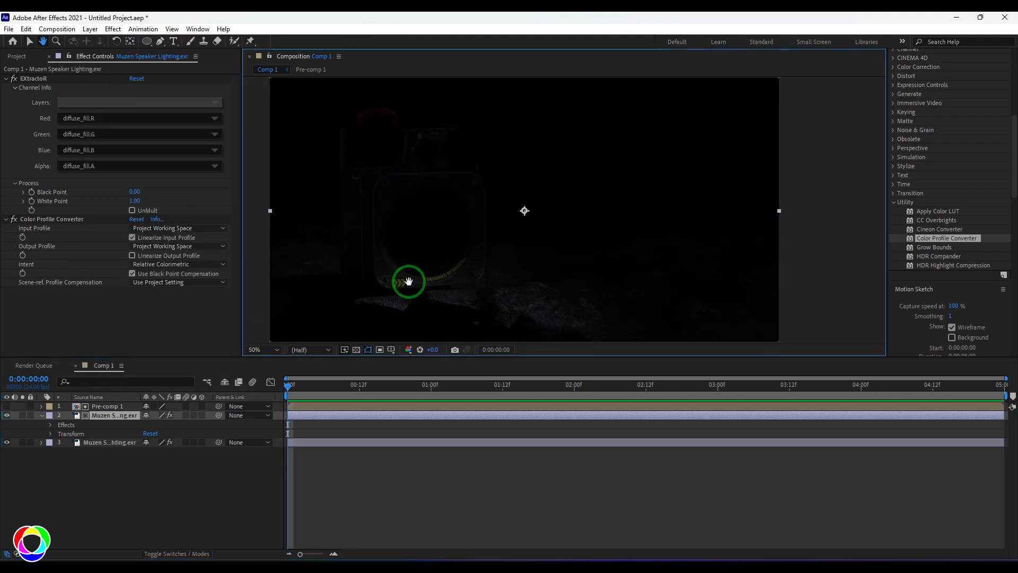
click(116, 483)
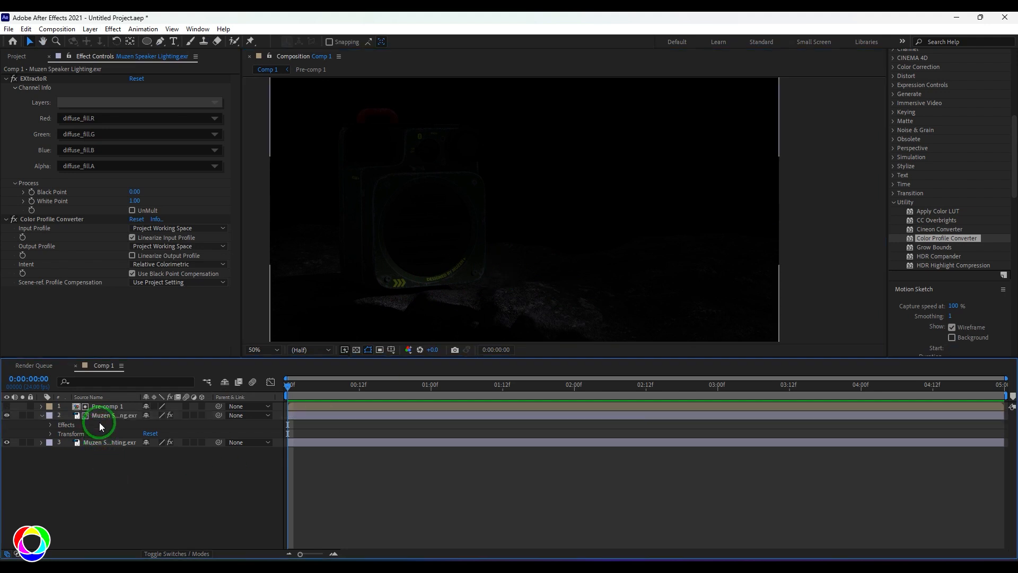
- Apply the Curves effect to the diffuse_fill layer and raise the midtones of its RGB curve
click(105, 415)
scroll(932, 130, up, 9)
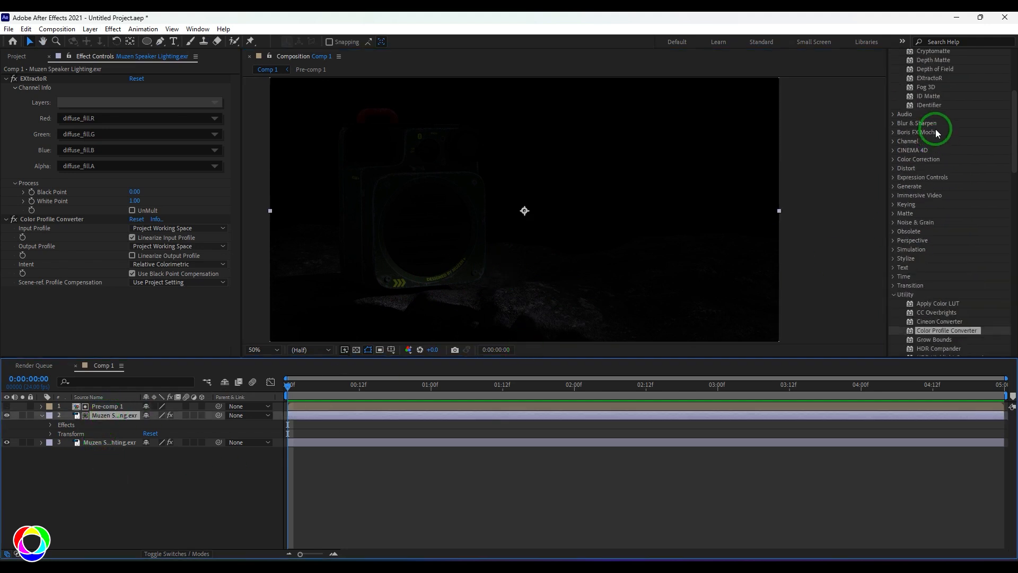
click(921, 161)
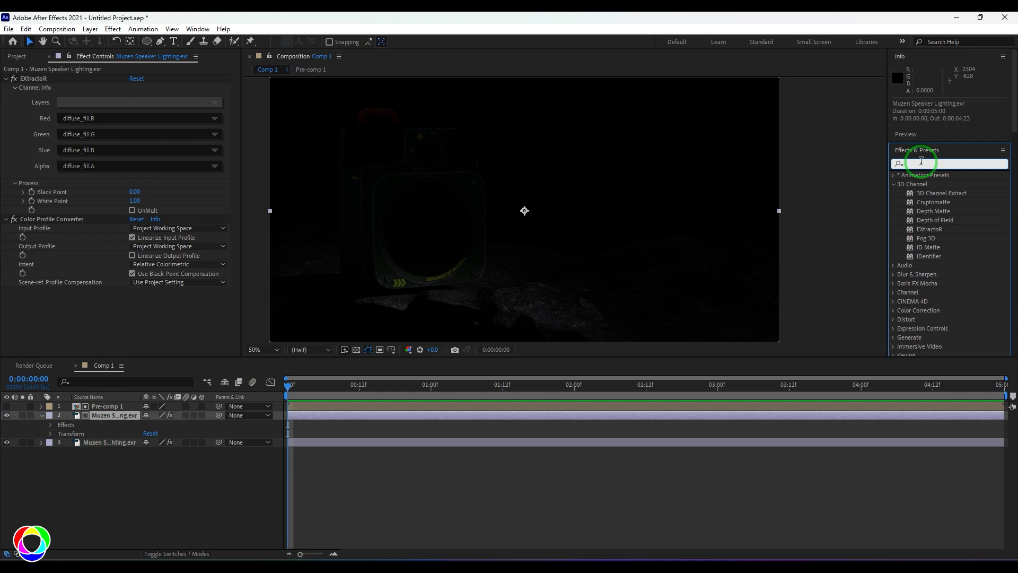
text(curv)
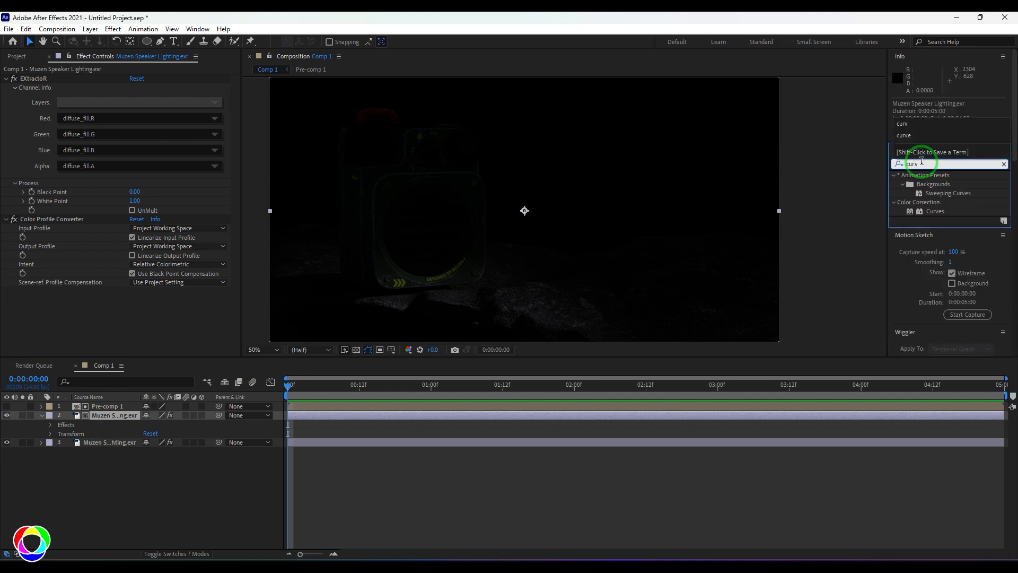
drag(928, 211, 109, 420)
mouse_move(91, 246)
mouse_down()
mouse_move(75, 215)
mouse_move(78, 233)
mouse_up()
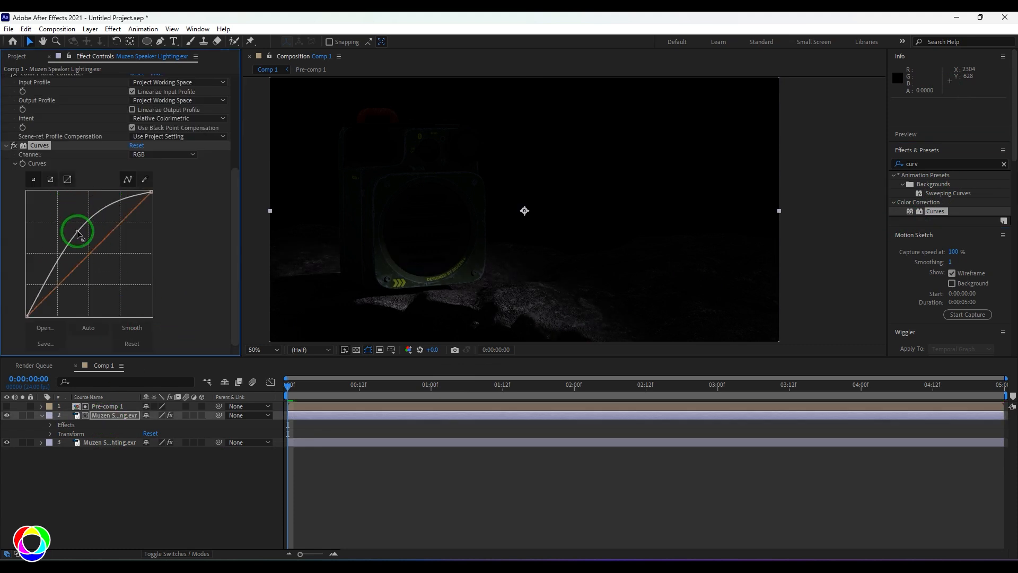
- Tint the diffuse_fill layer cooler in Curves by lowering the Red midtones and slightly raising Blue and Green
click(175, 154)
click(159, 177)
drag(94, 249, 96, 262)
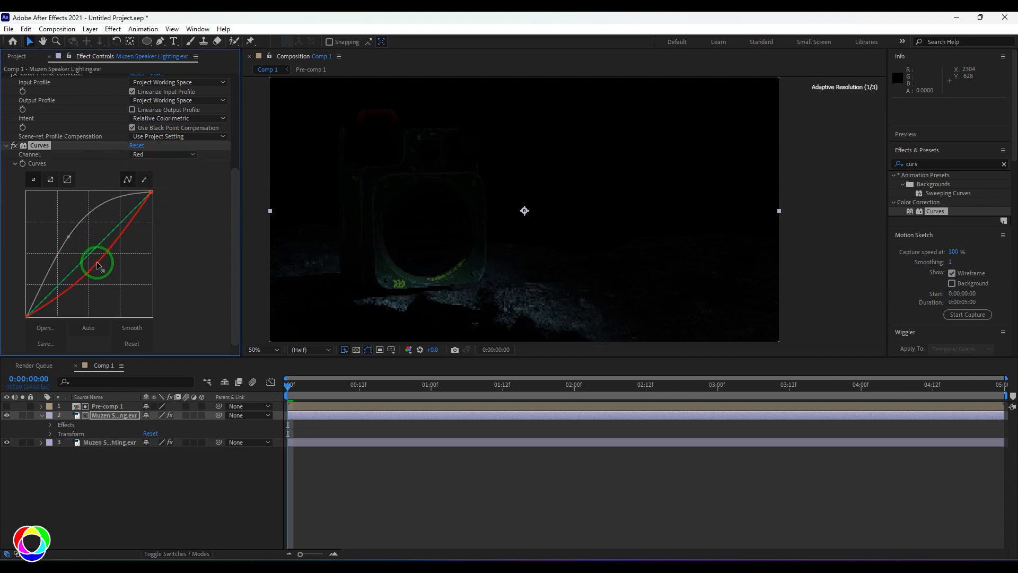
click(167, 154)
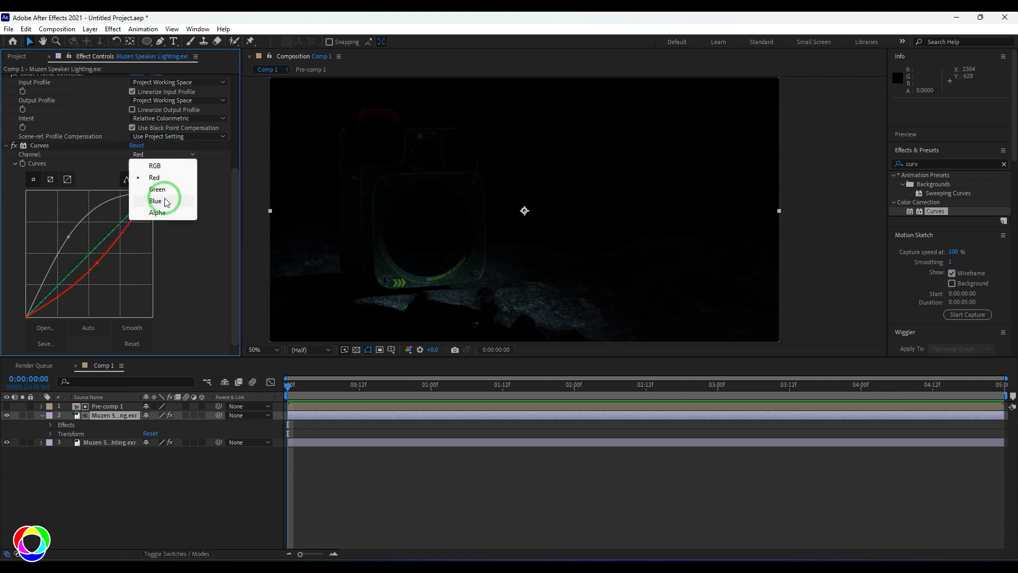
click(155, 201)
mouse_move(94, 247)
mouse_down()
mouse_move(87, 239)
mouse_move(94, 246)
mouse_up()
click(164, 154)
click(158, 190)
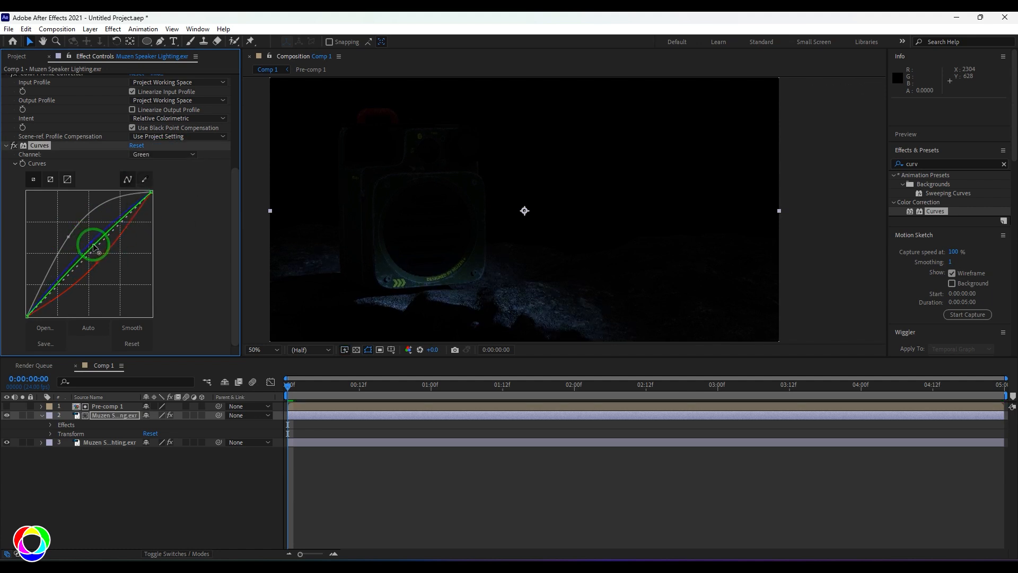
click(80, 485)
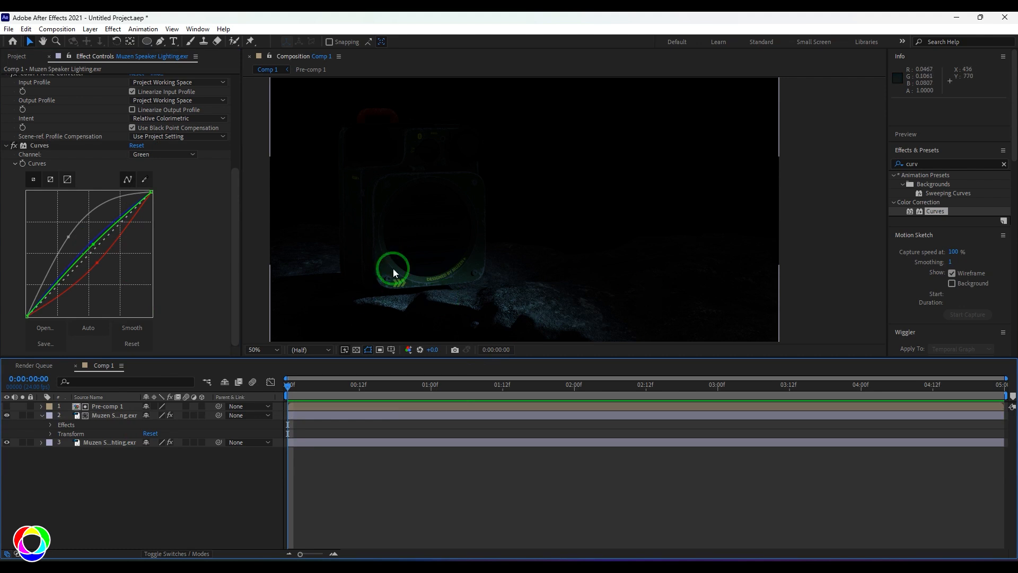
- Duplicate the diffuse_fill layer and set the copy's EXtractoR channels to the diffuse_key pass
click(91, 408)
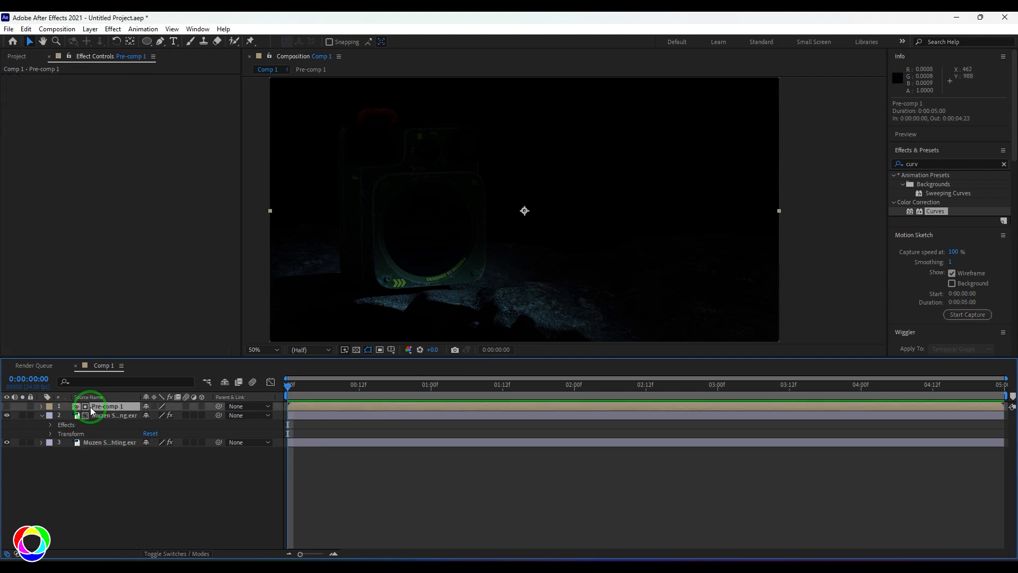
click(98, 488)
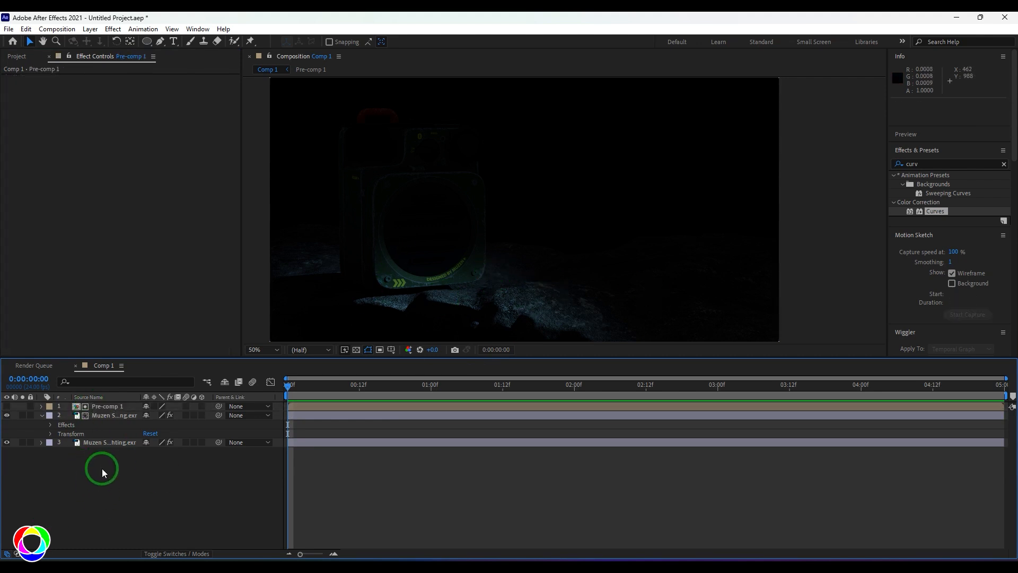
click(96, 415)
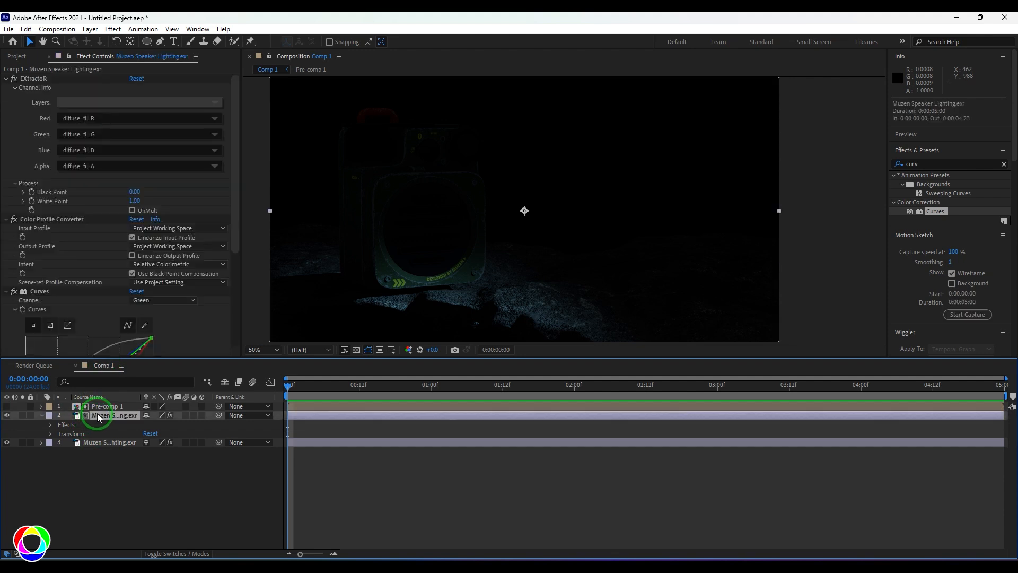
key(ctrl+d)
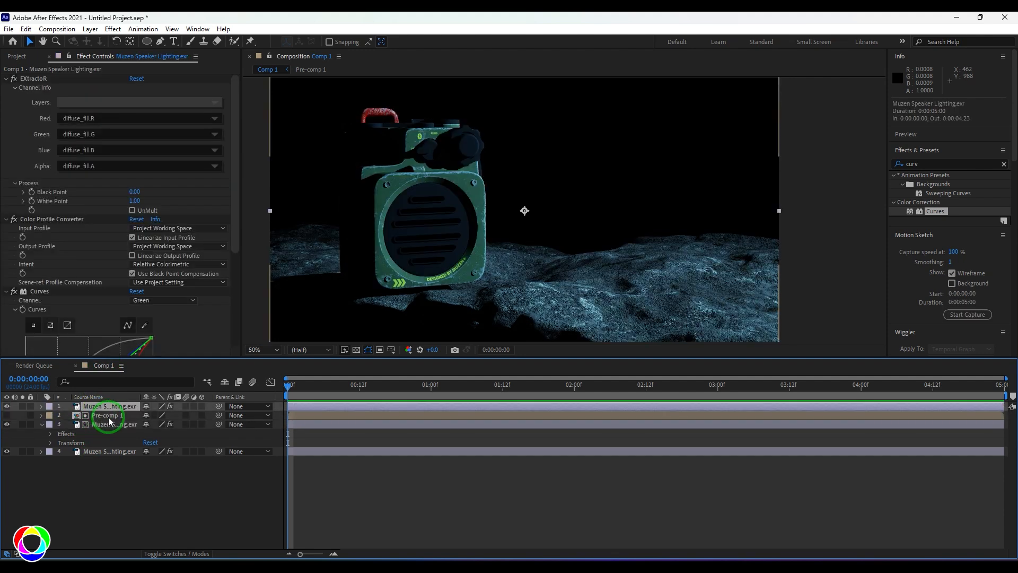
click(135, 103)
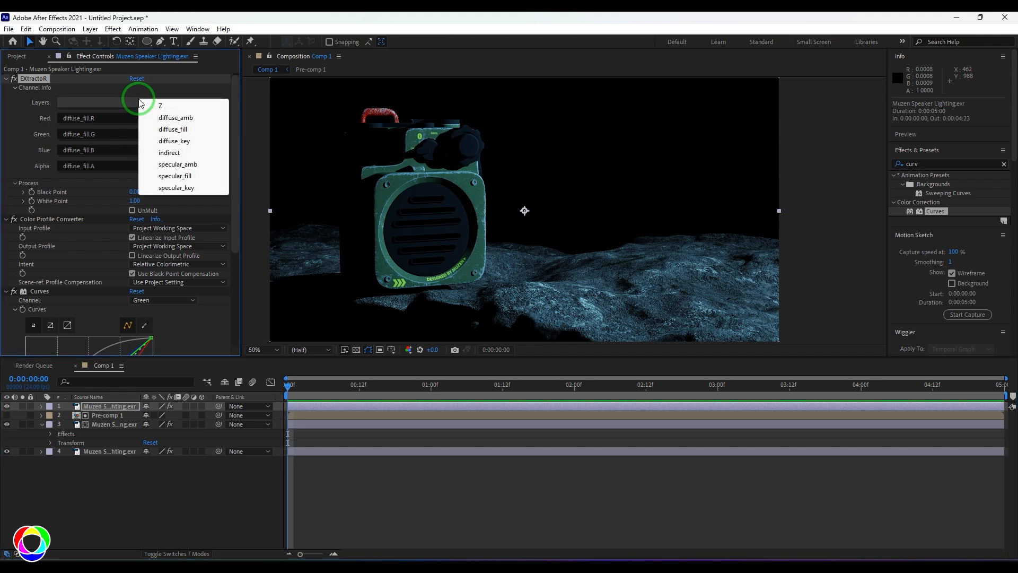
click(191, 140)
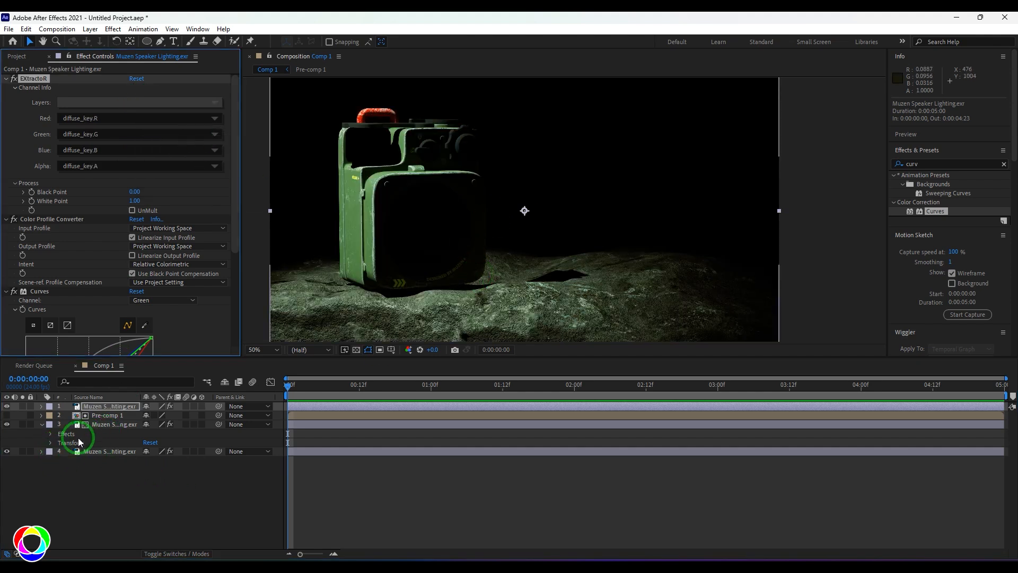
- Toggle the visibility of the diffuse_key layer to compare it with the layers beneath
click(6, 424)
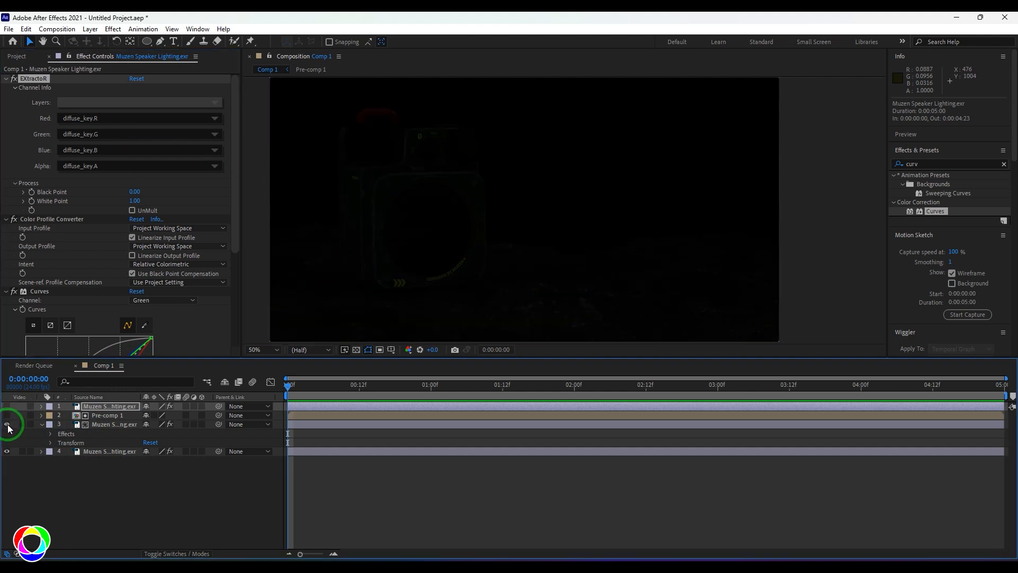
click(7, 424)
click(7, 406)
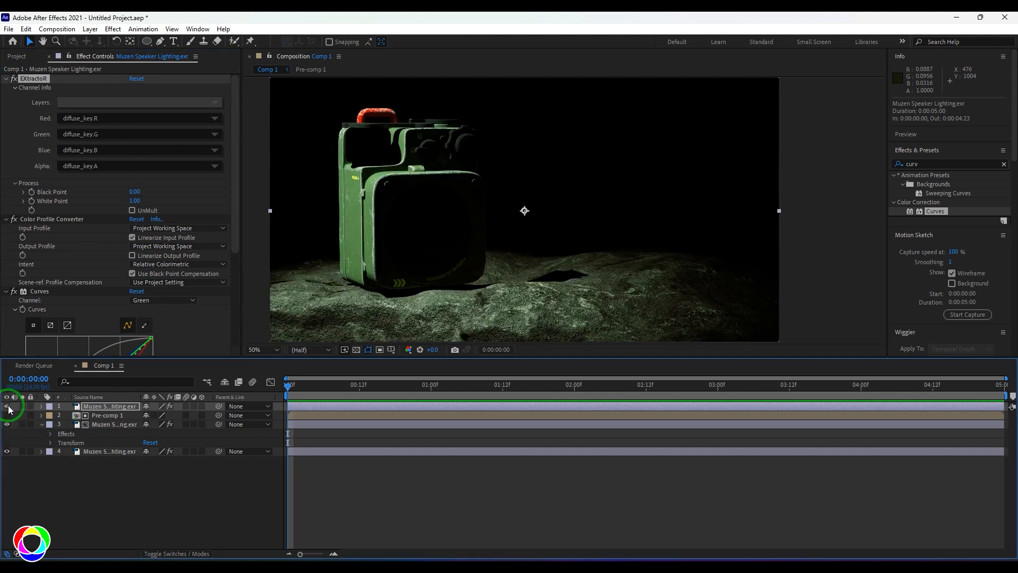
- Change the diffuse_key layer's blending mode so its light combines with the layers beneath
click(91, 28)
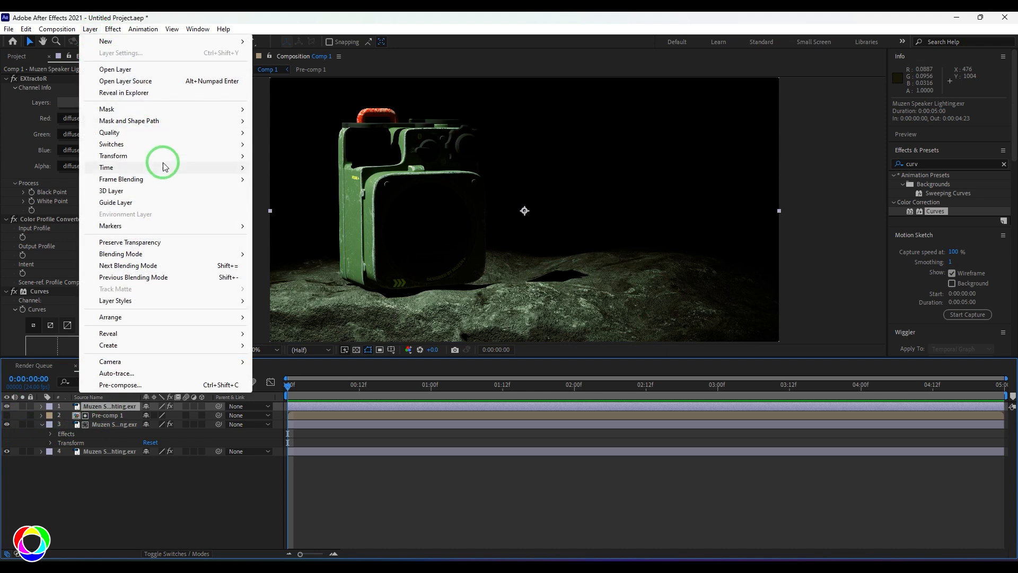
mouse_move(226, 256)
click(307, 250)
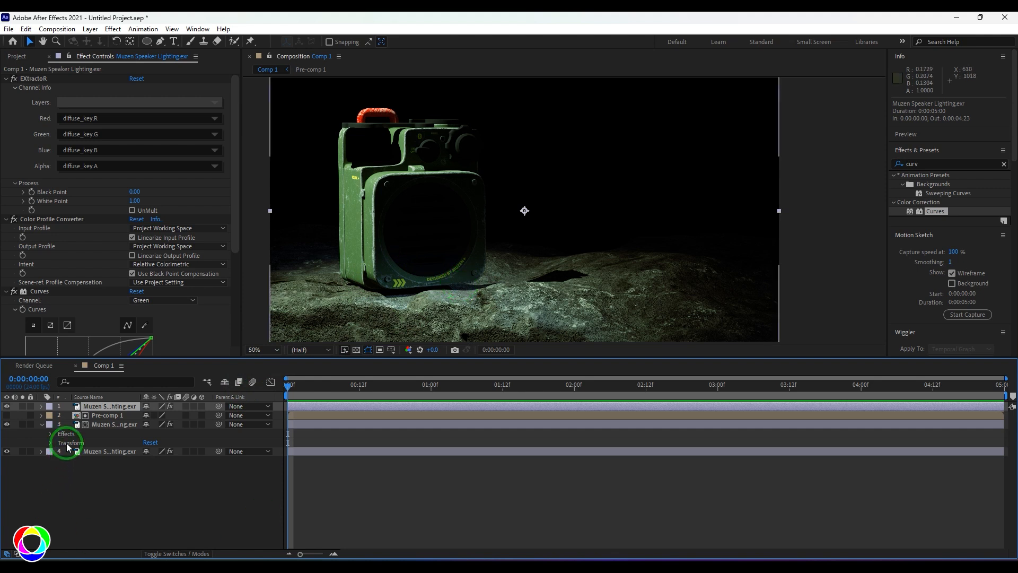
- Reset the Curves effect on the diffuse_key layer to its default straight line
click(104, 472)
click(97, 406)
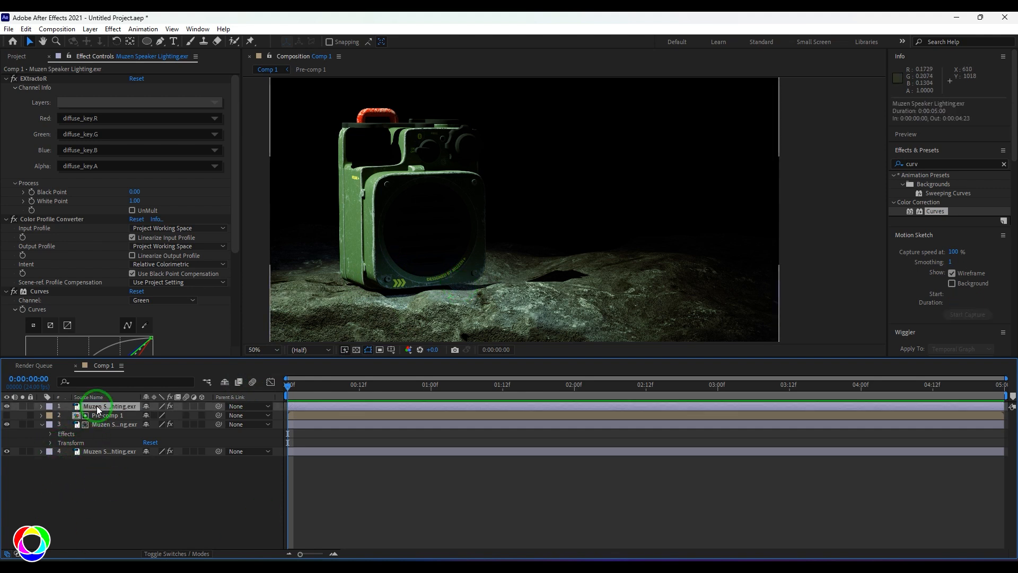
scroll(174, 281, down, 3)
scroll(221, 236, down, 2)
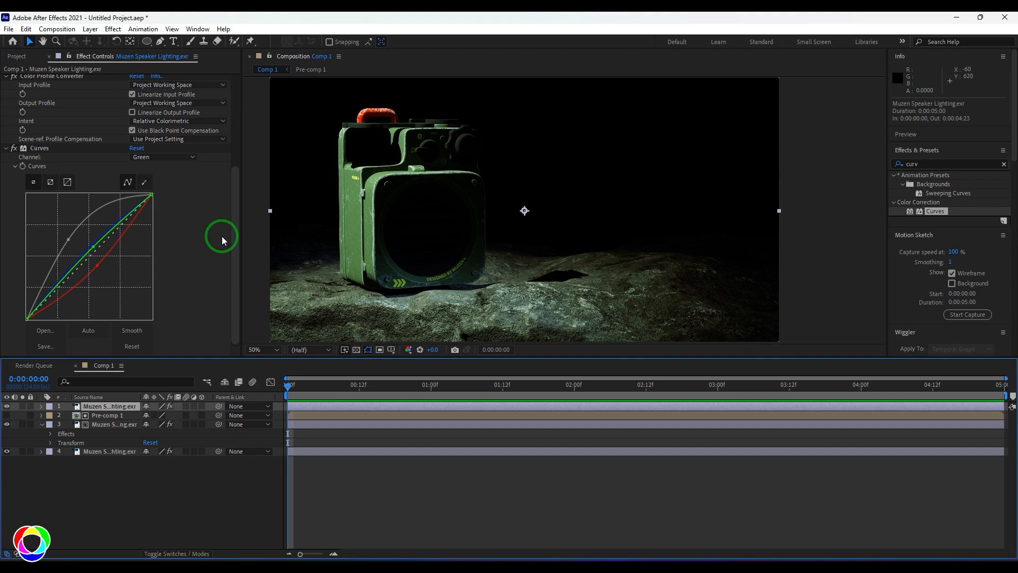
click(39, 149)
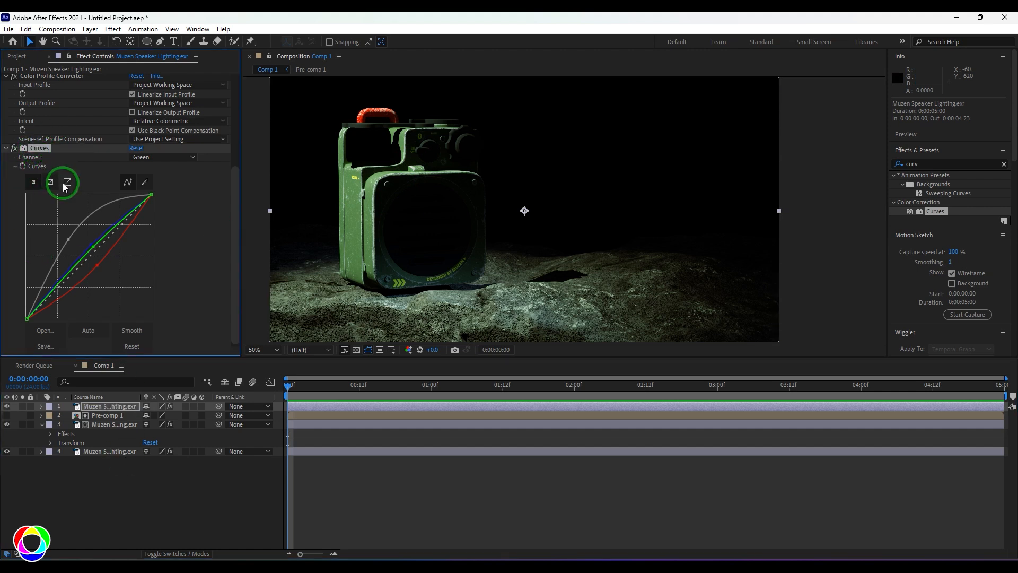
click(137, 149)
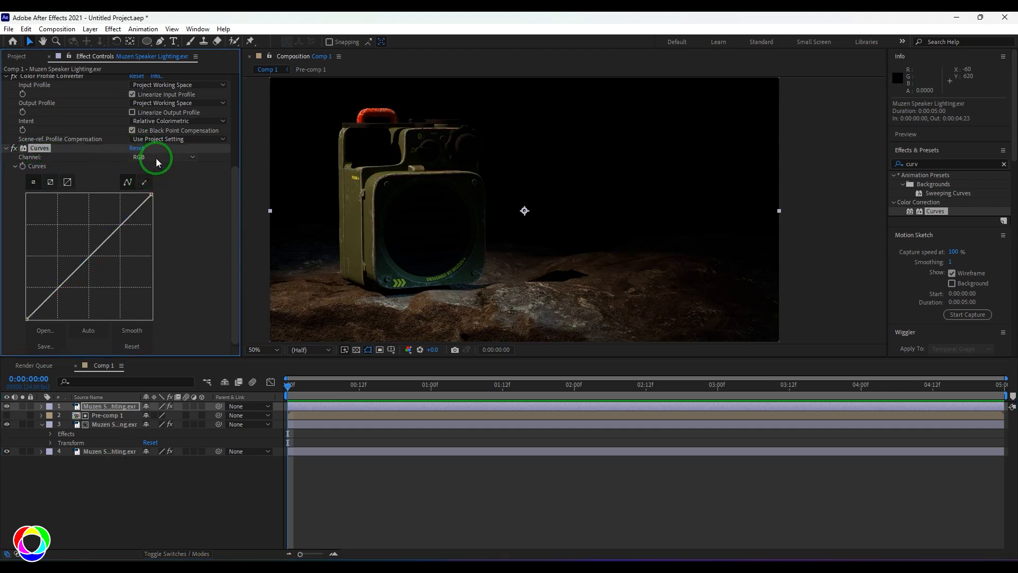
- Warm the diffuse_key layer in Curves by raising the Red midtones, slightly raising Green and lowering Blue
click(156, 158)
click(162, 182)
mouse_move(105, 245)
mouse_down()
mouse_move(84, 234)
mouse_move(89, 255)
mouse_up()
click(159, 157)
click(154, 191)
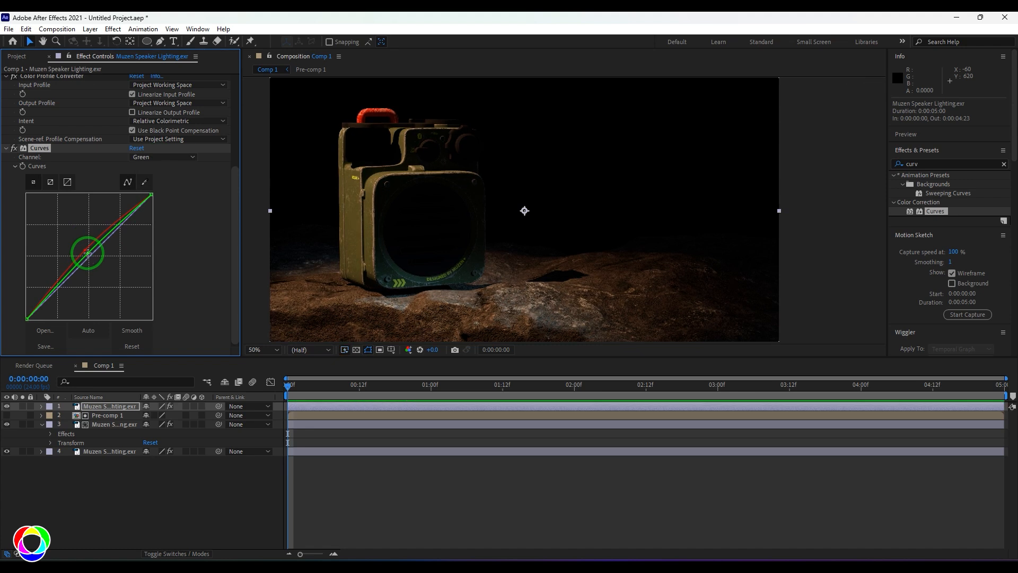
click(161, 160)
click(154, 201)
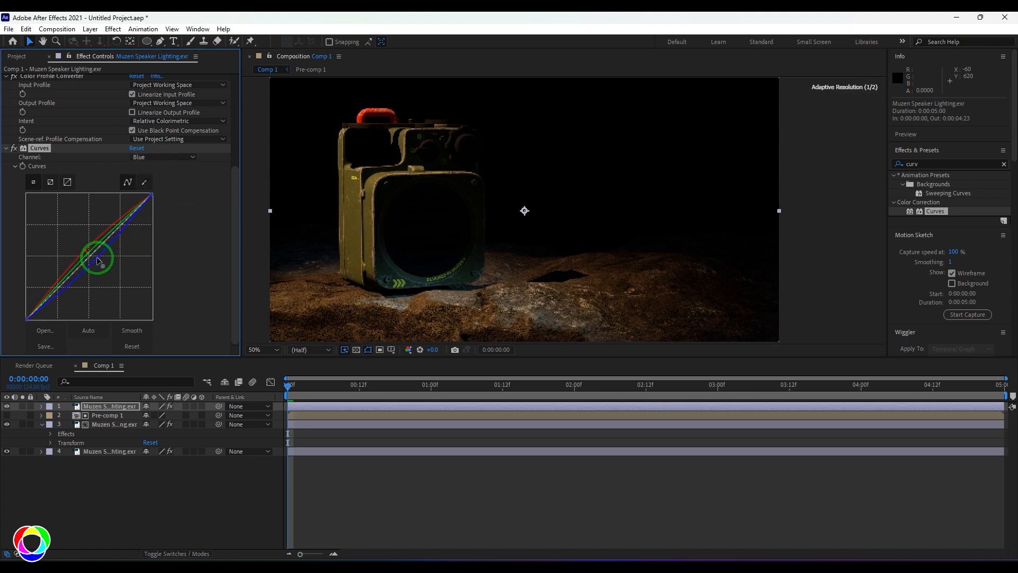
mouse_move(96, 250)
mouse_down()
mouse_move(111, 281)
mouse_move(102, 264)
mouse_up()
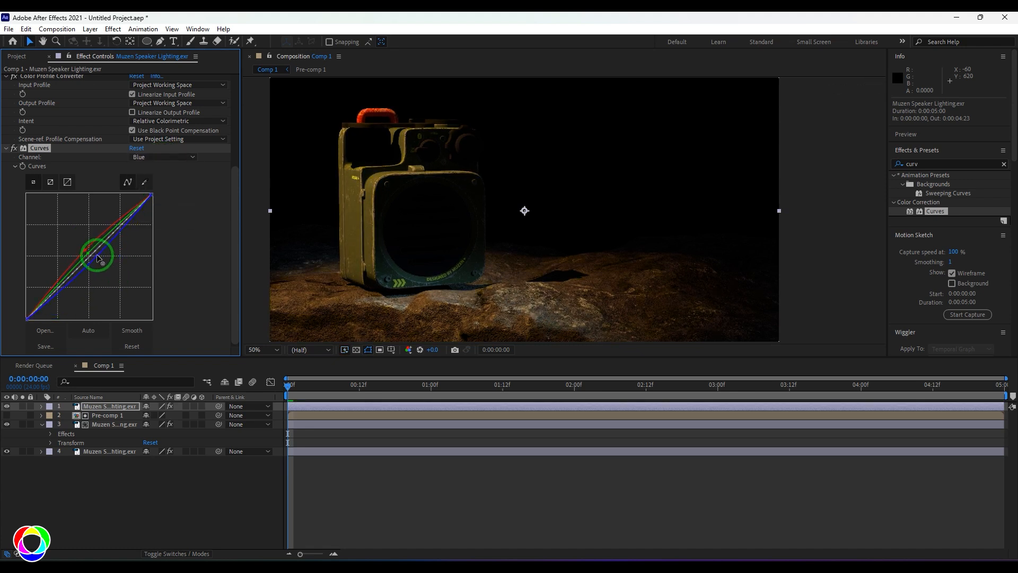
click(117, 442)
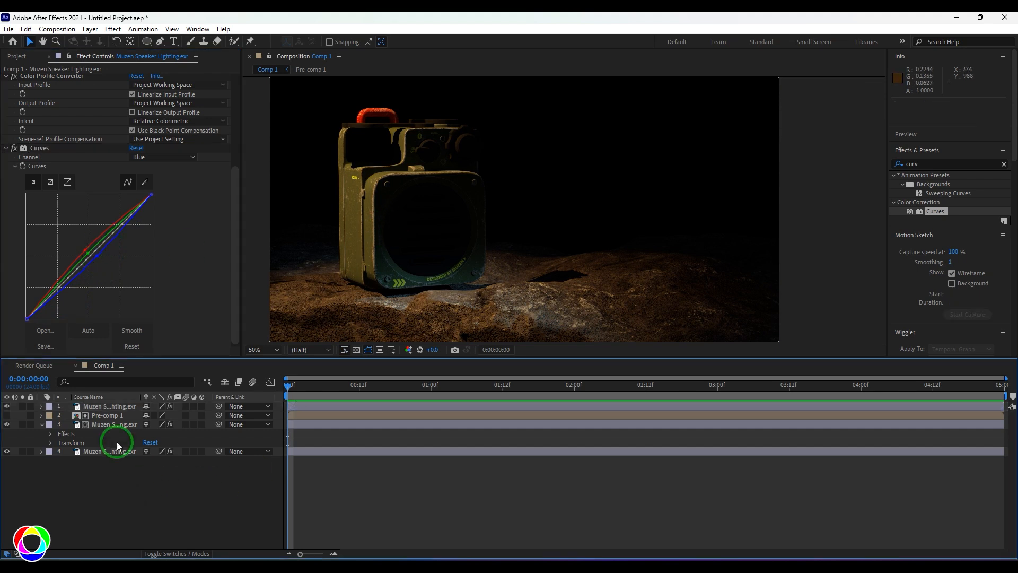
click(105, 407)
double_click(913, 164)
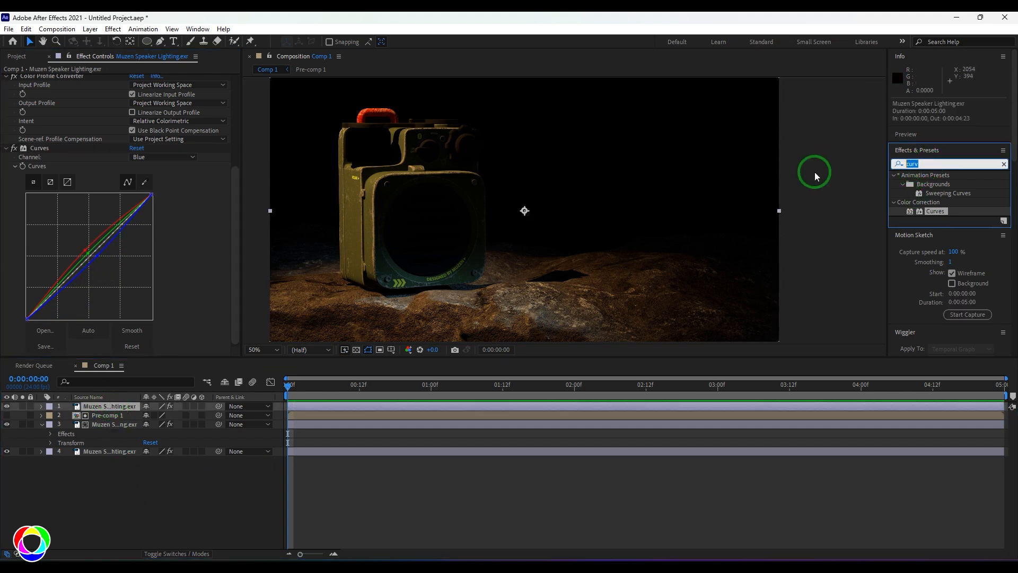
text(glow)
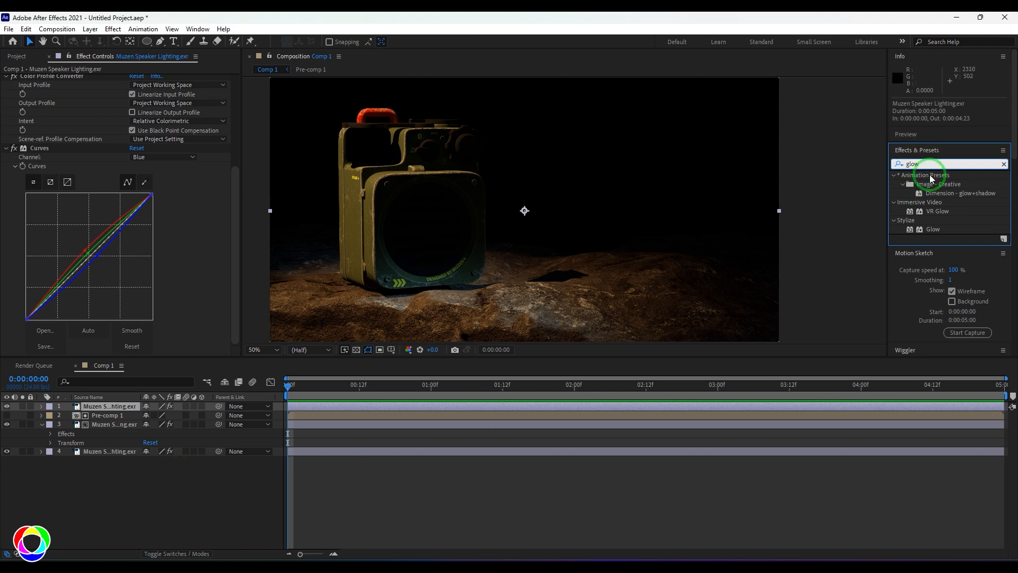
drag(932, 165, 814, 177)
key(BackSpace)
click(105, 479)
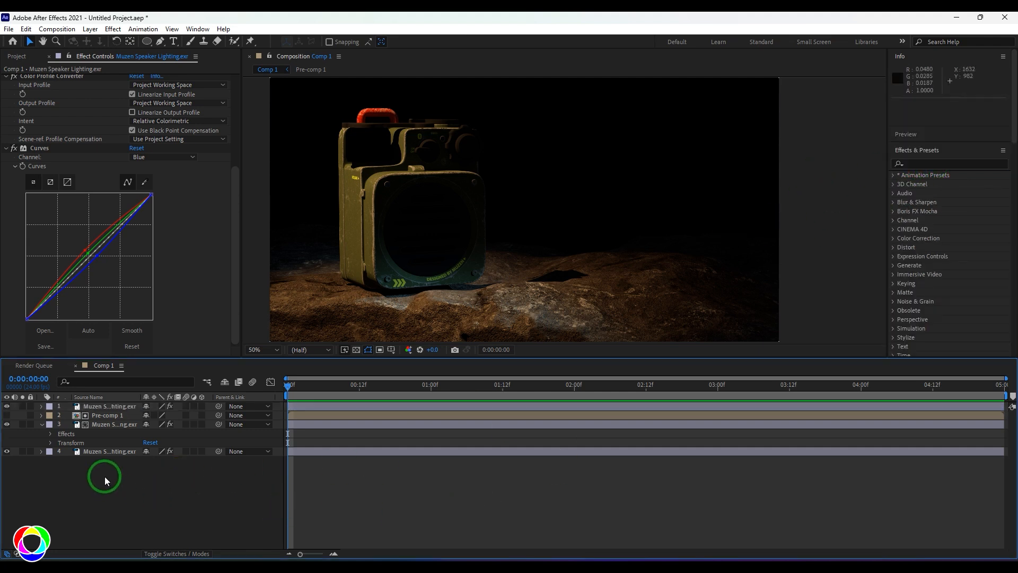
click(113, 424)
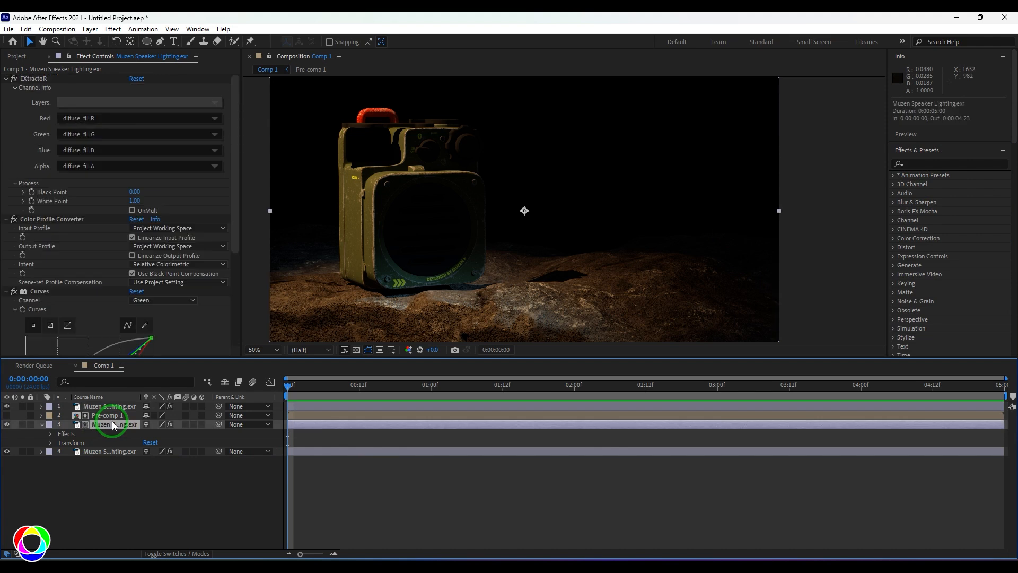
key(ctrl+d)
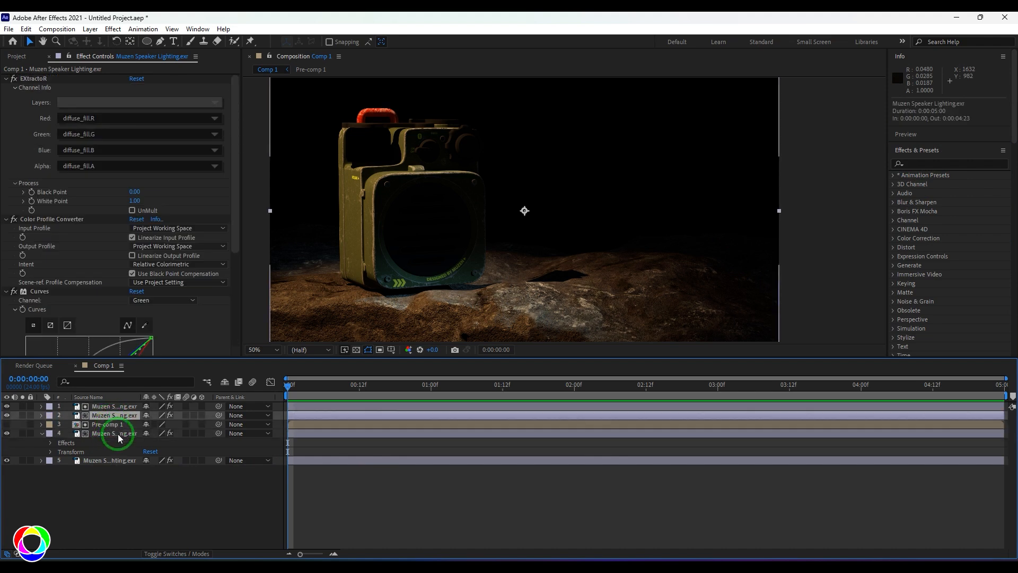
key(ctrl+z)
- Duplicate the diffuse_key layer and reset the Curves effect on the copy
click(114, 409)
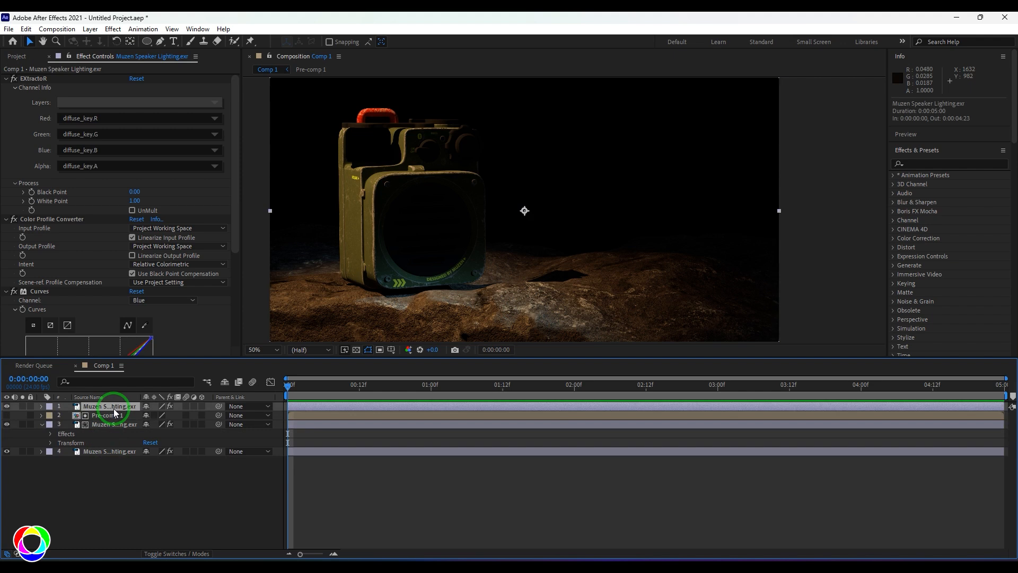
key(ctrl+d)
click(137, 291)
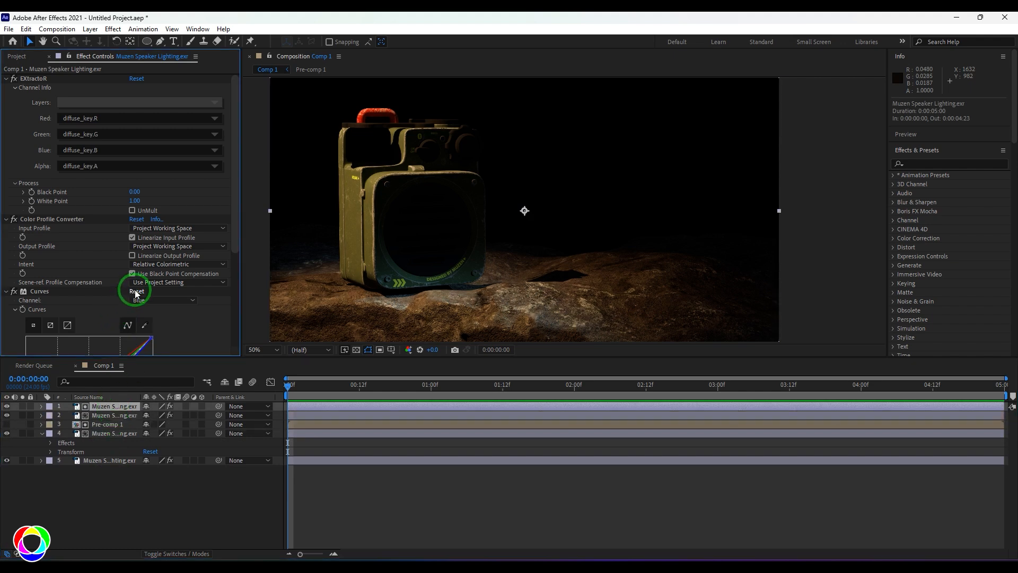
- Set the original diffuse_key layer beneath the copy to No Track Matte
click(106, 408)
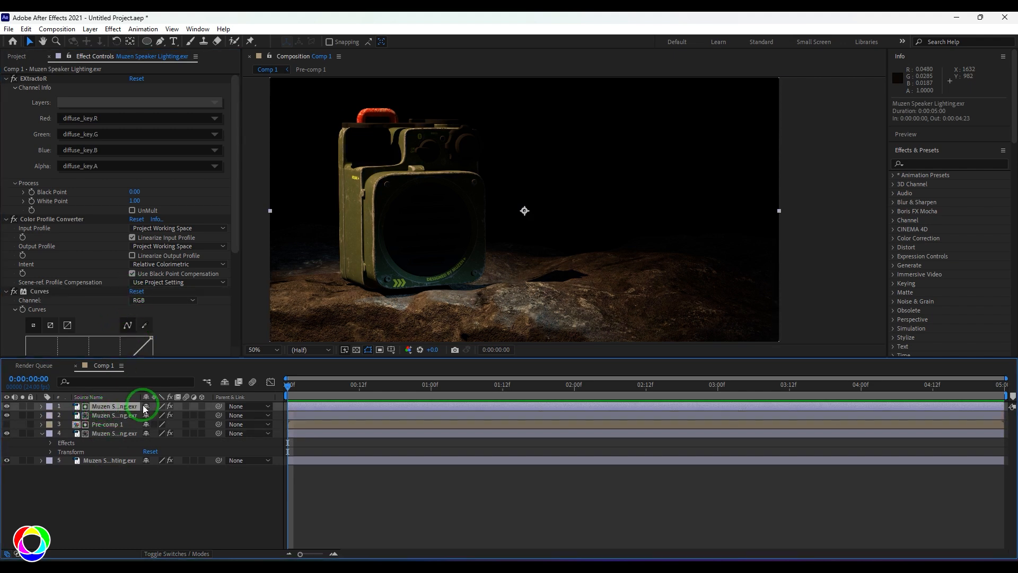
click(116, 416)
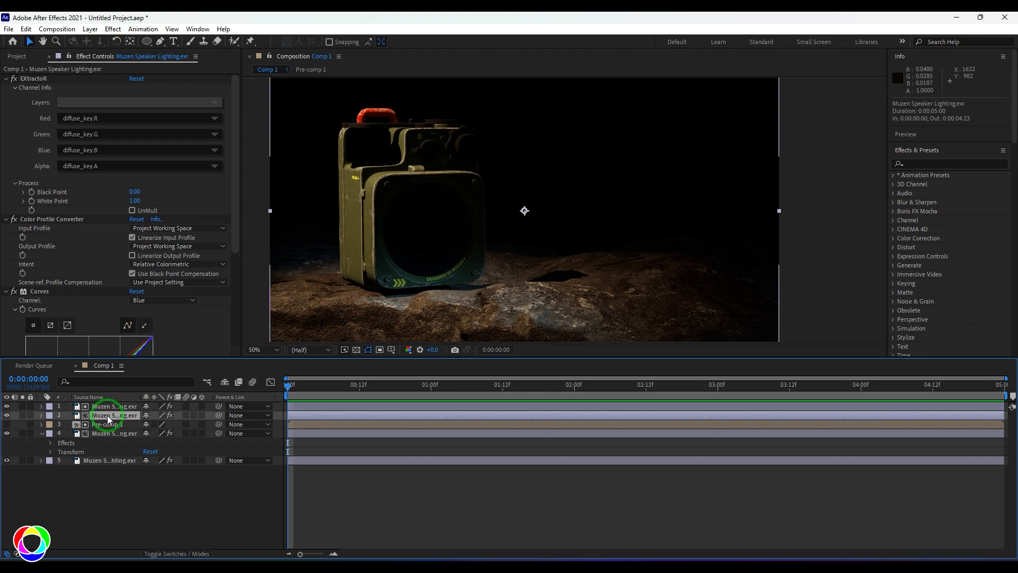
click(90, 29)
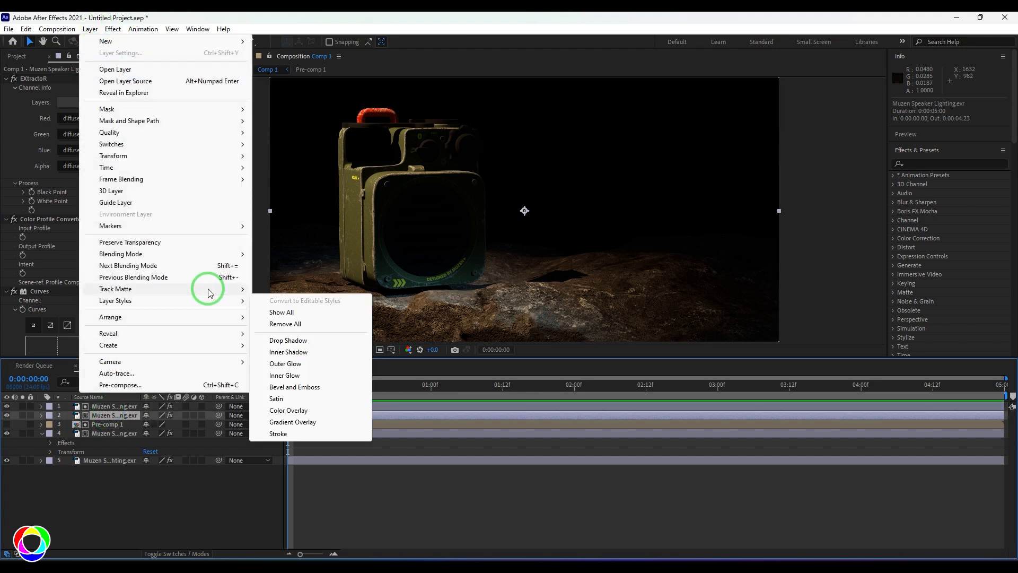
mouse_move(210, 290)
click(289, 290)
- Switch the top copy's EXtractoR source to the specular_amb pass and check its blending mode
click(109, 407)
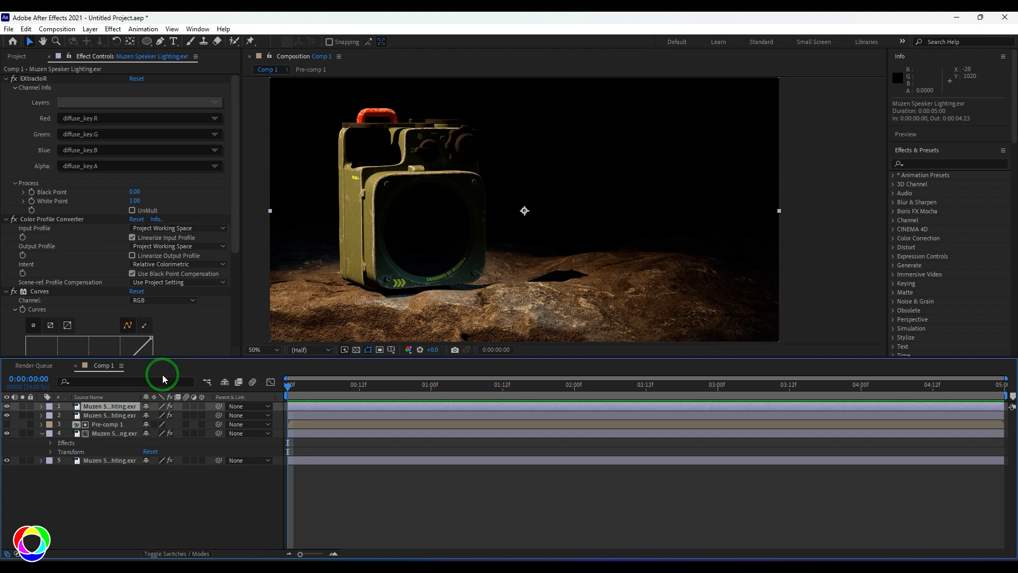
click(129, 138)
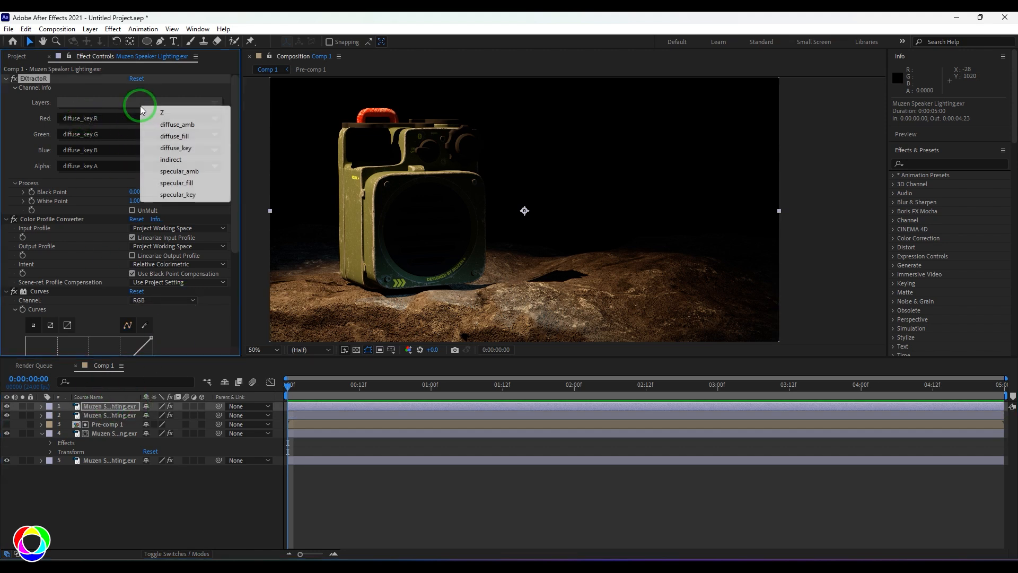
click(183, 166)
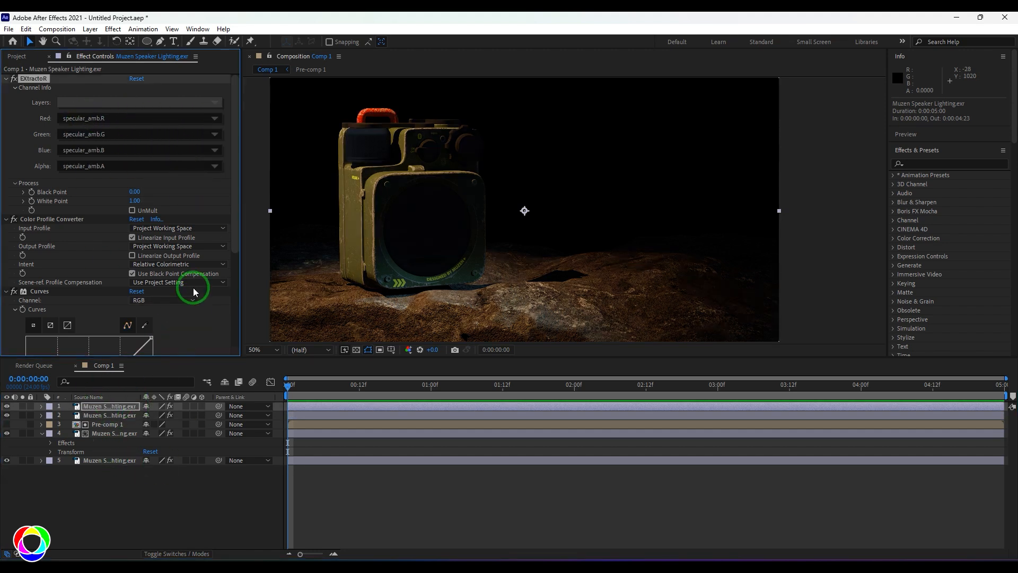
click(90, 29)
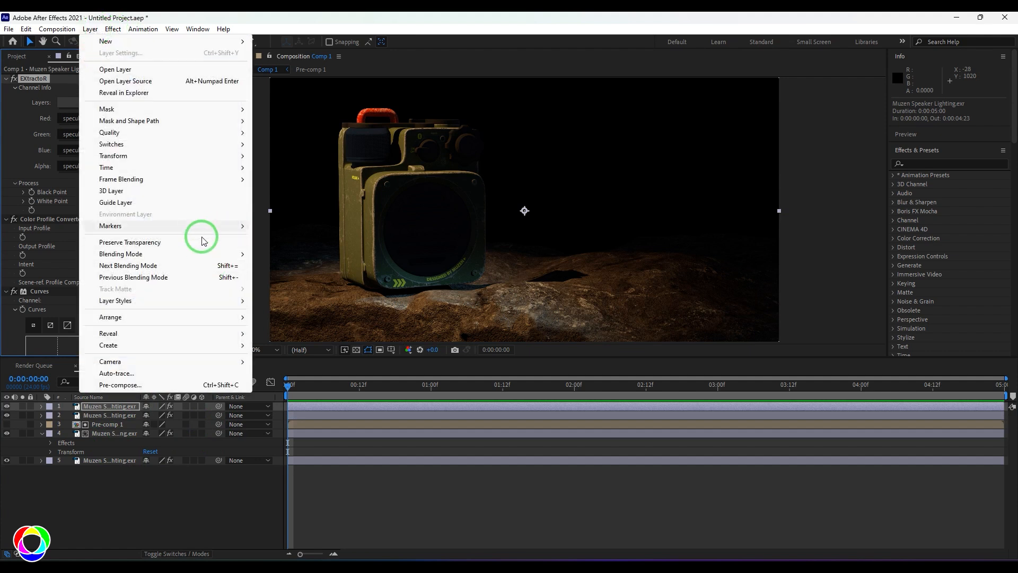
mouse_move(212, 253)
click(294, 253)
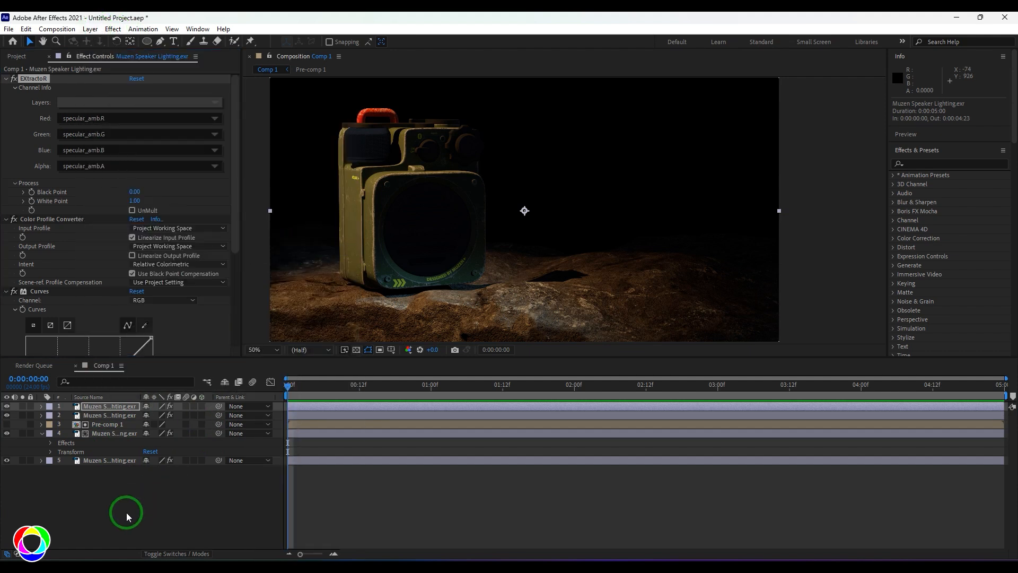
click(126, 513)
- Duplicate the specular_amb layer and set the original beneath it to No Track Matte
click(109, 407)
key(ctrl+d)
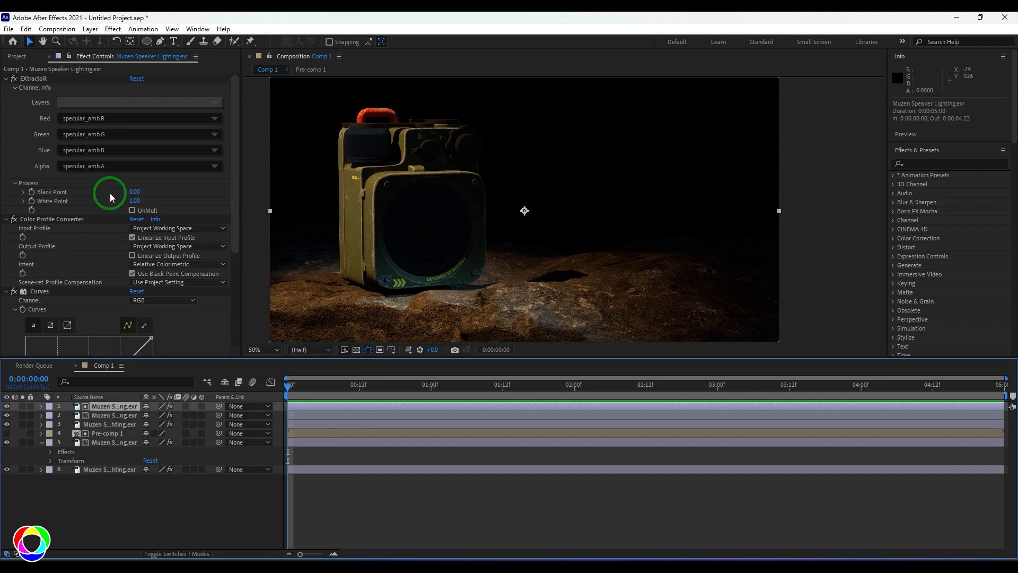
click(105, 414)
click(90, 29)
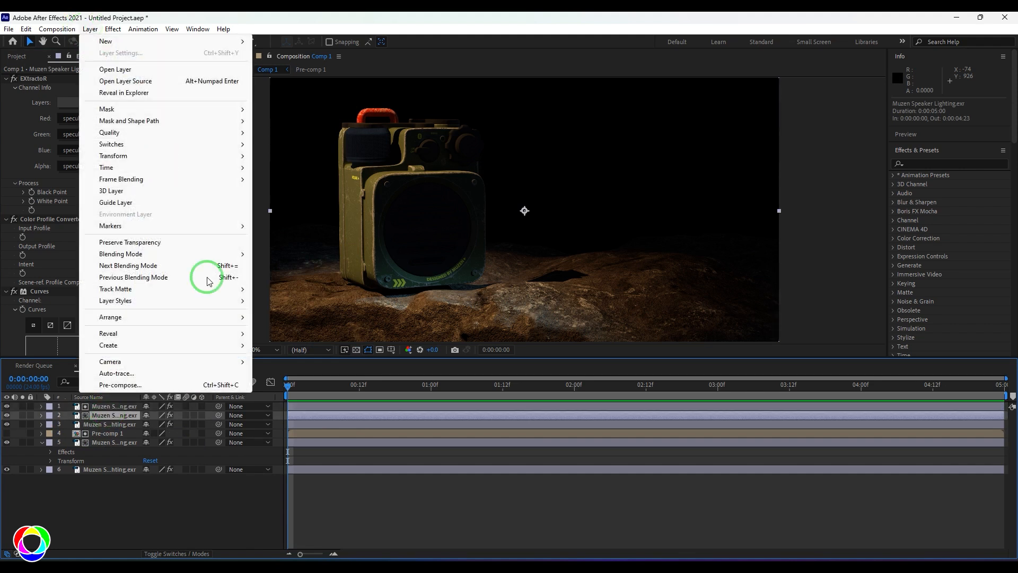
mouse_move(207, 301)
mouse_move(241, 289)
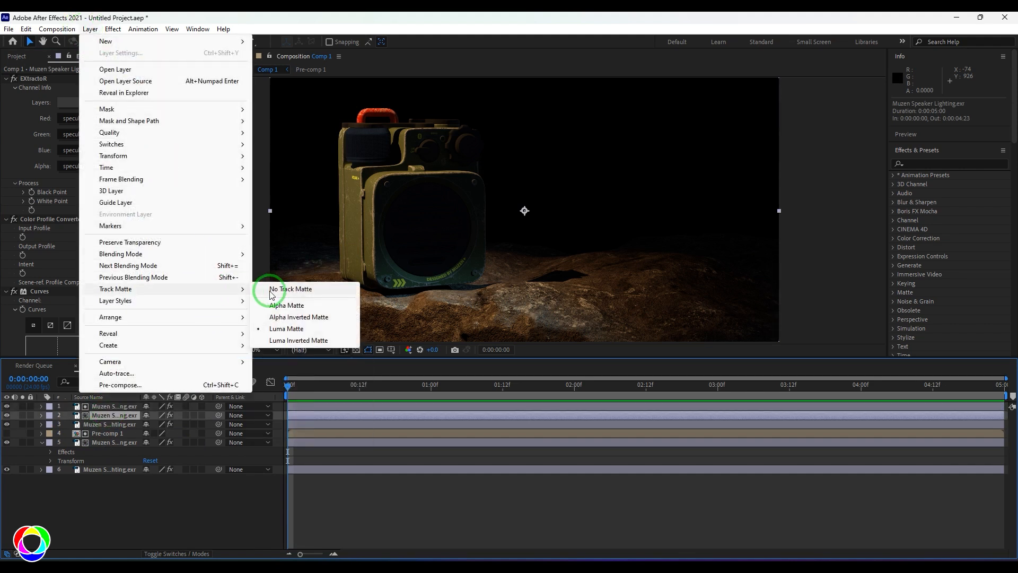
click(279, 289)
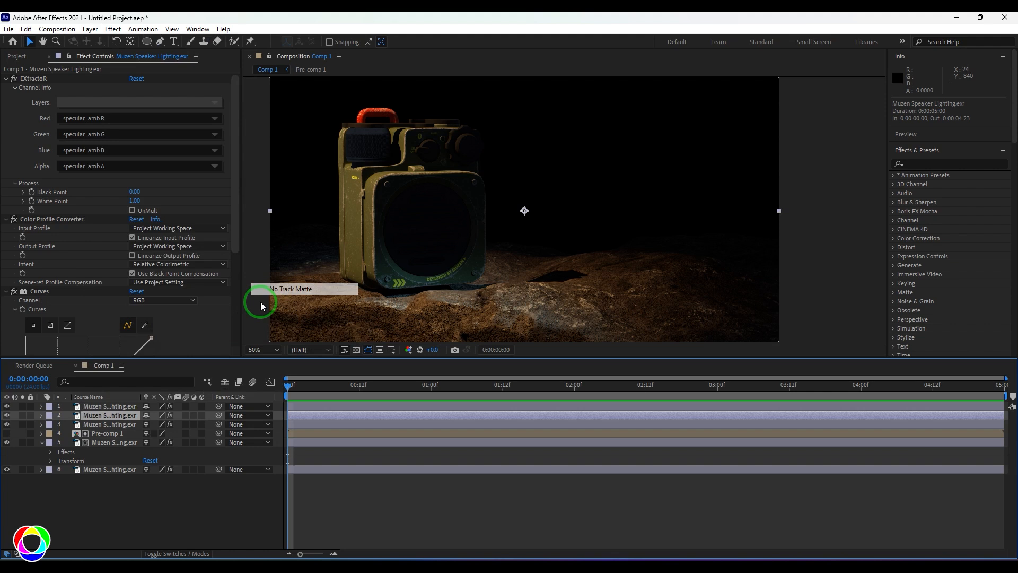
- Switch the EXtractoR source of the topmost copy to the specular_fill pass
click(103, 407)
click(140, 102)
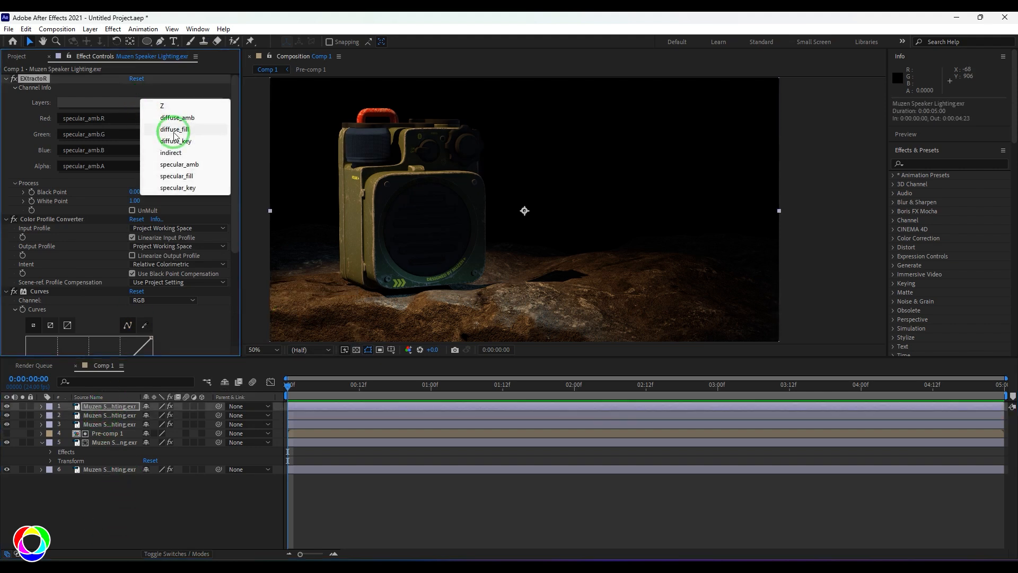
click(178, 175)
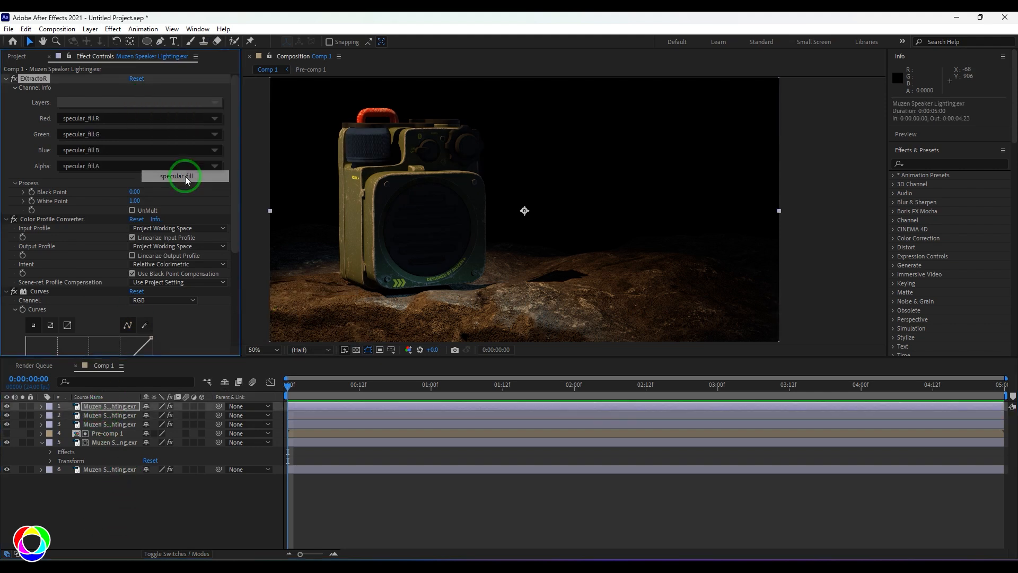
click(147, 511)
- Duplicate the specular_fill layer and set the original beneath it to No Track Matte
click(119, 408)
key(ctrl+d)
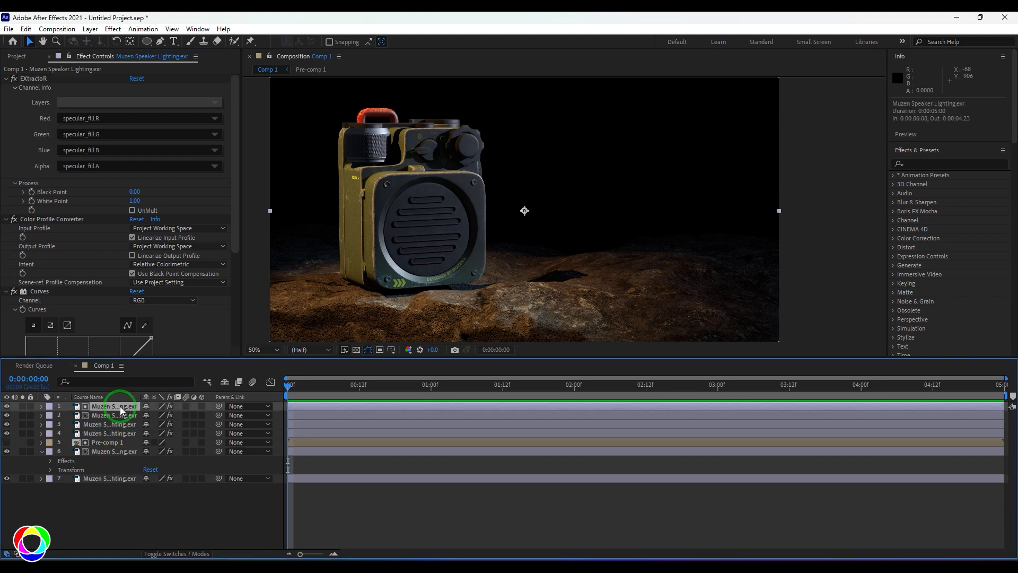
click(102, 415)
click(90, 28)
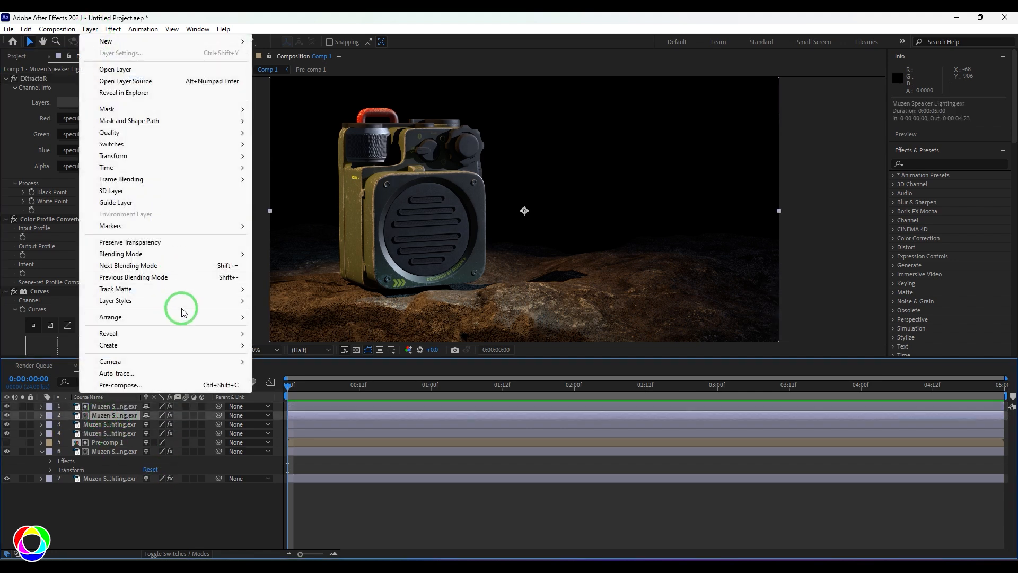
click(278, 289)
- Switch the new top layer's EXtractoR source to specular_key, and toggle the specular_fill layer's visibility to compare
click(115, 406)
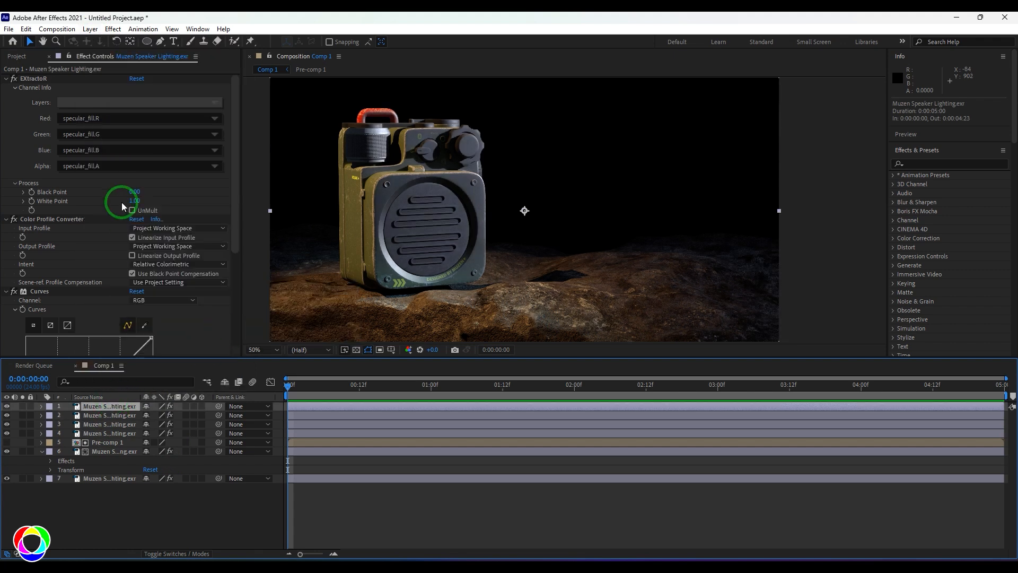
click(133, 101)
click(193, 189)
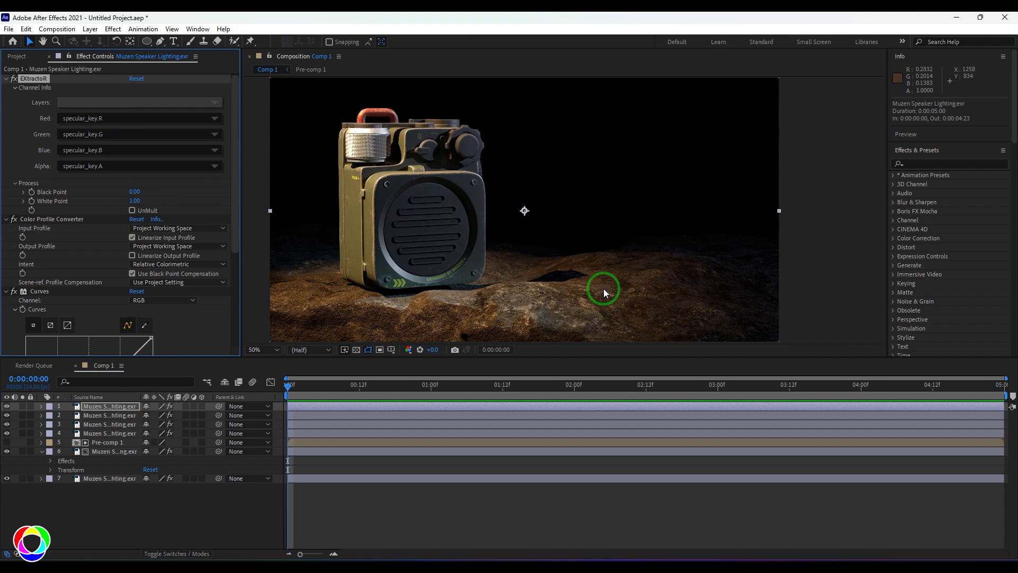
click(7, 416)
click(7, 415)
- Warm the specular_key layer in Curves by lowering the Blue midtones and slightly lowering the Green midtones
scroll(179, 263, down, 3)
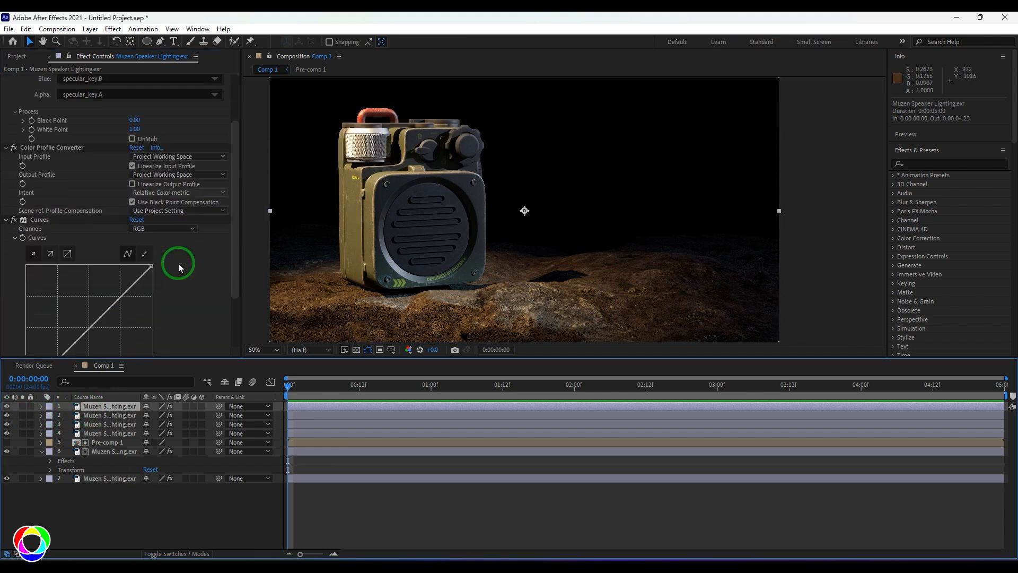
scroll(178, 263, down, 3)
click(147, 155)
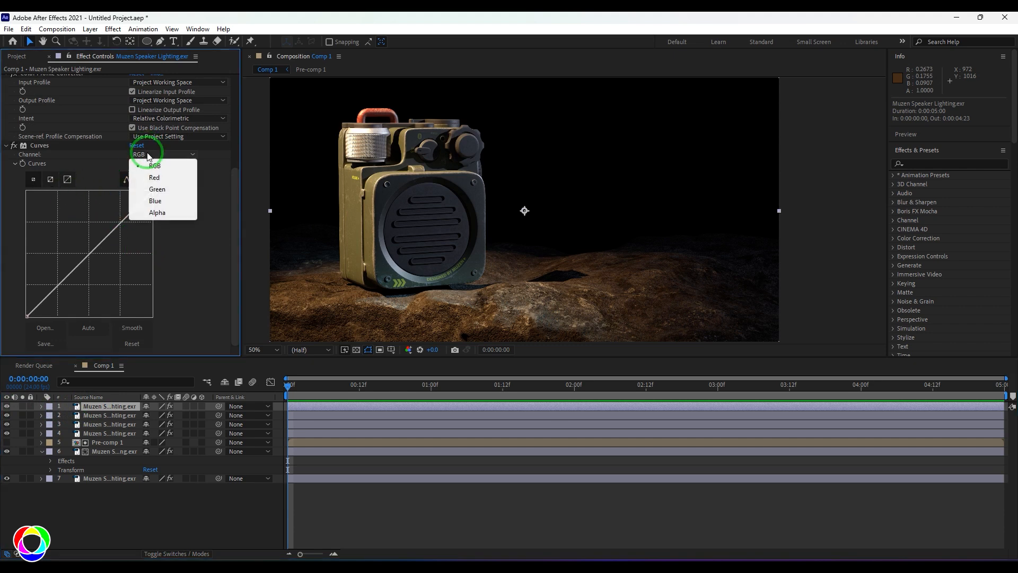
click(155, 201)
drag(93, 250, 102, 270)
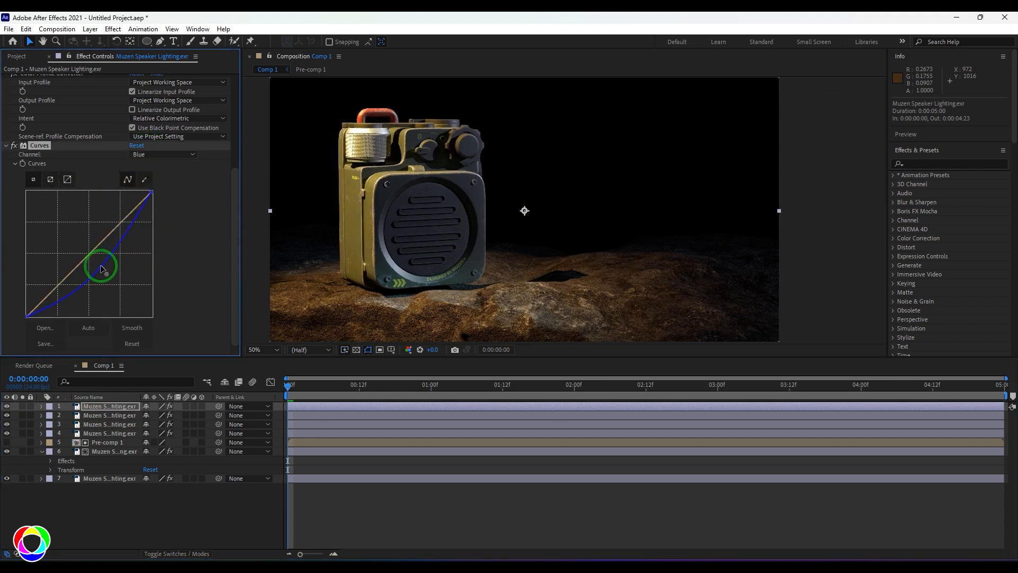
click(159, 155)
click(155, 191)
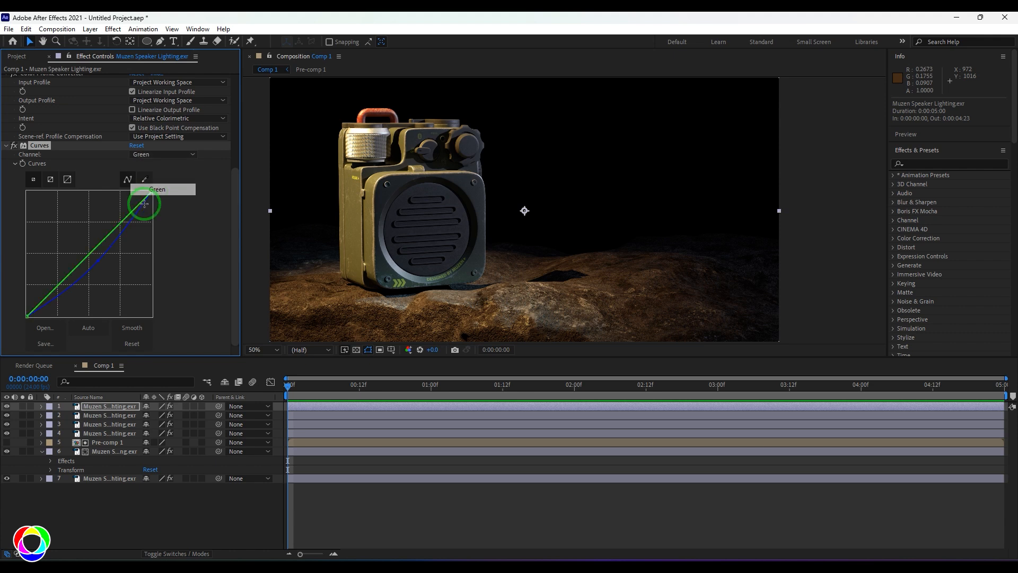
drag(96, 249, 96, 252)
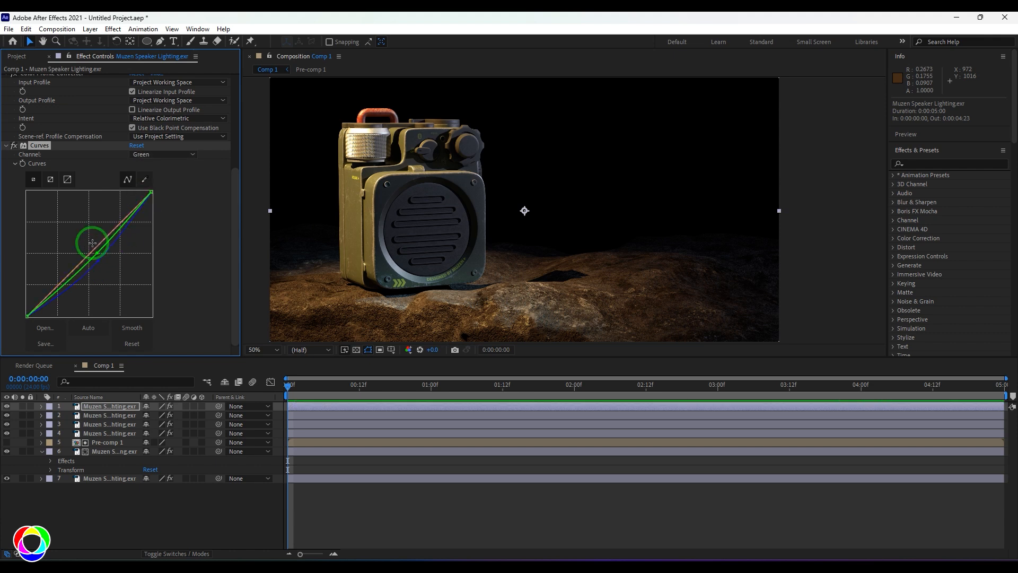
- Apply the Stylize Glow effect to the specular_key layer with a 7.8% threshold and 0.1 intensity
click(917, 164)
text(glow)
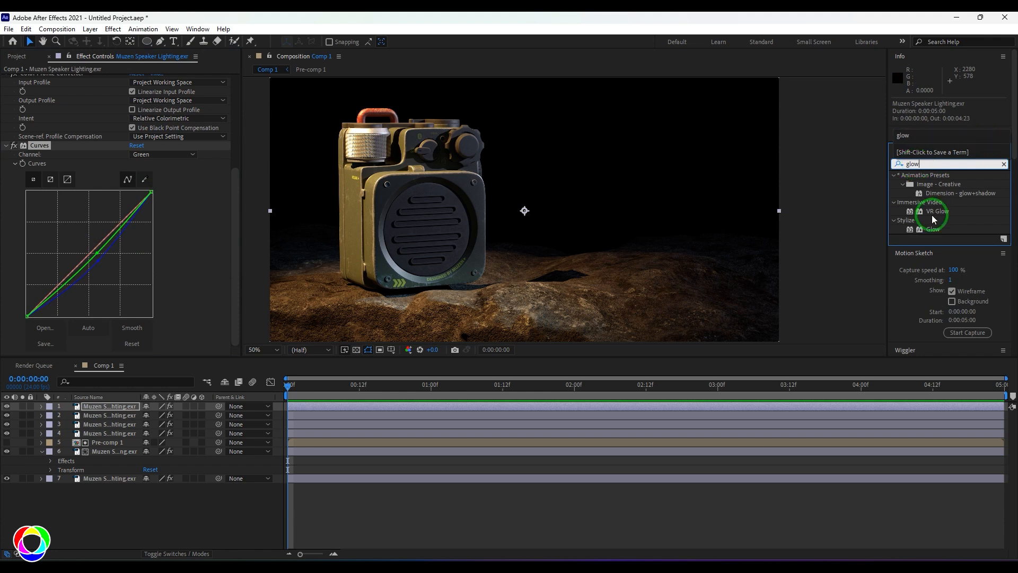
drag(933, 229, 106, 407)
scroll(126, 194, up, 3)
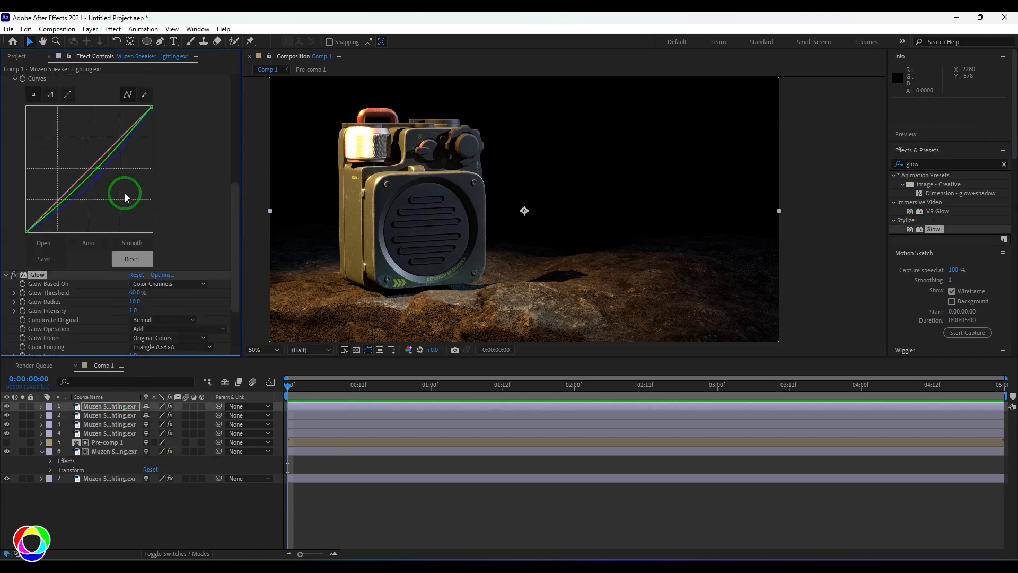
scroll(125, 194, down, 3)
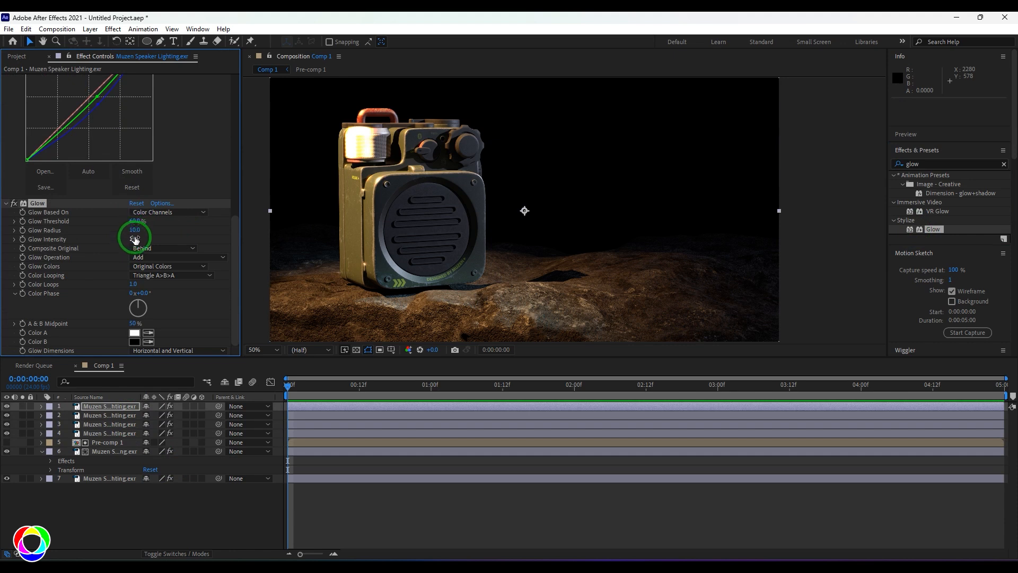
drag(135, 222, 63, 254)
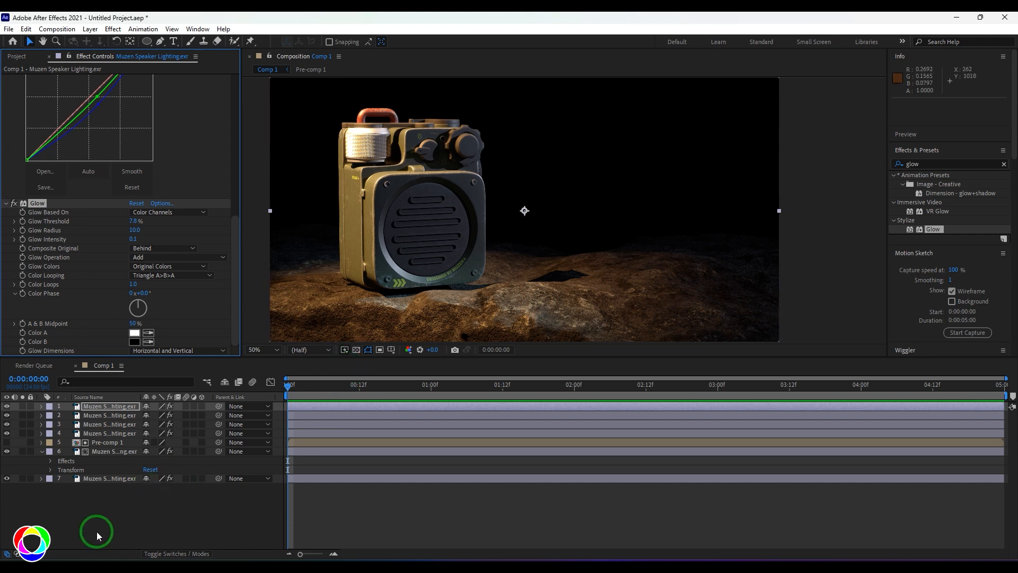
- Preview the pexels-pixabay-416920.jpg sky footage and return to the Comp 1 view
click(17, 55)
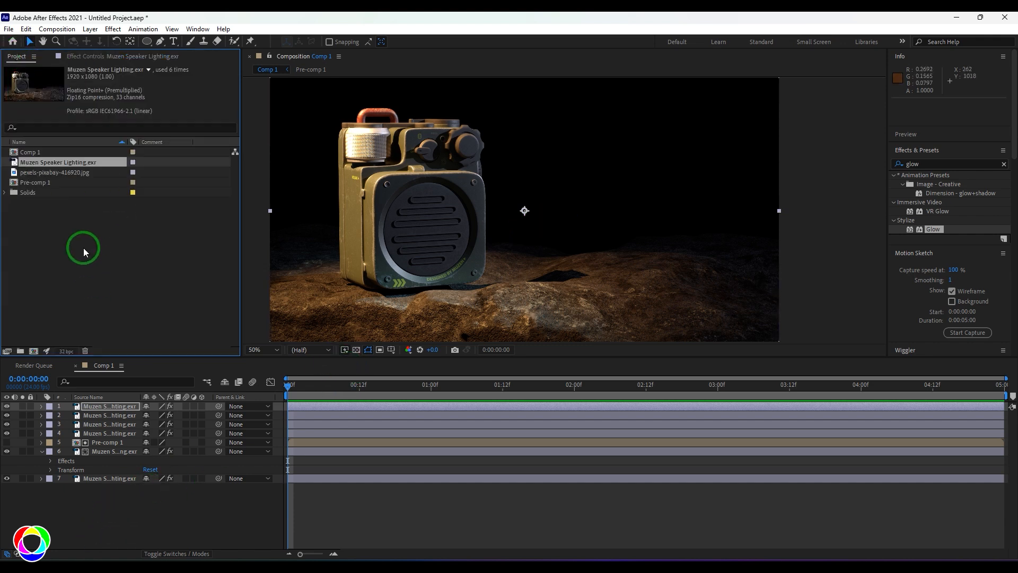
click(62, 173)
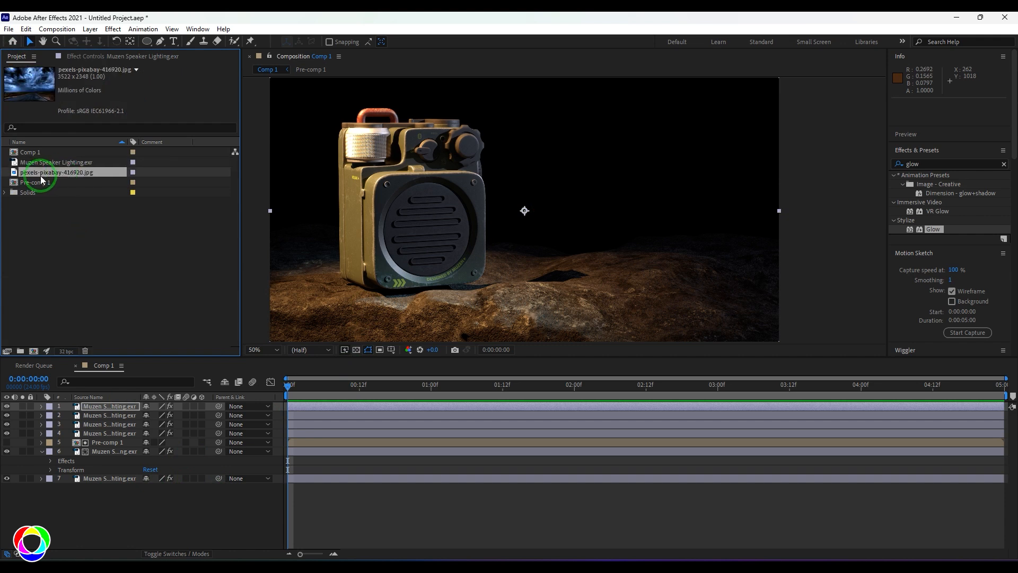
double_click(14, 176)
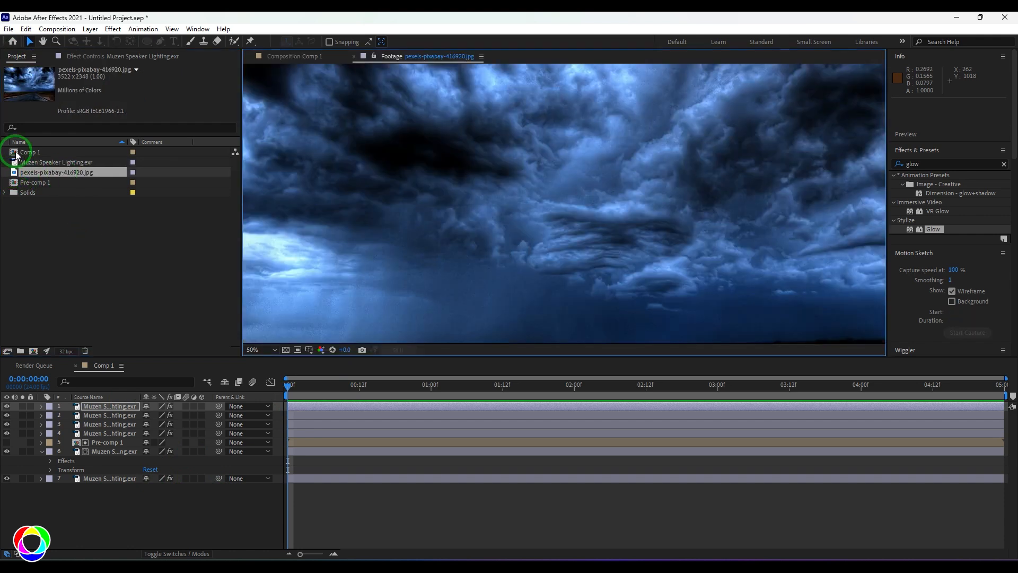
click(16, 153)
click(297, 55)
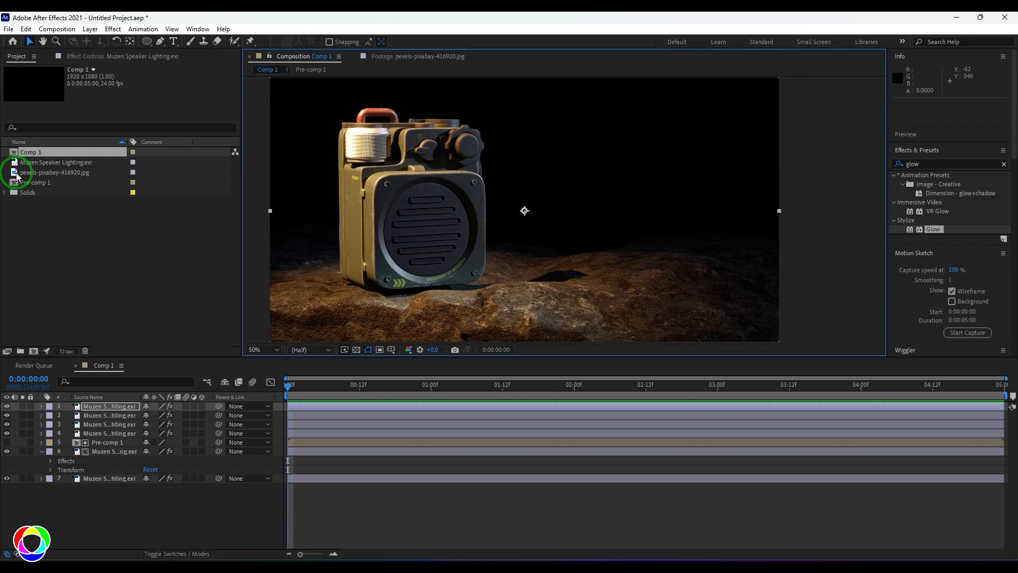
- Add pexels-pixabay-416920.jpg as the bottom layer of Comp 1 and apply Hue/Saturation with Master Saturation at -67
drag(16, 175, 94, 515)
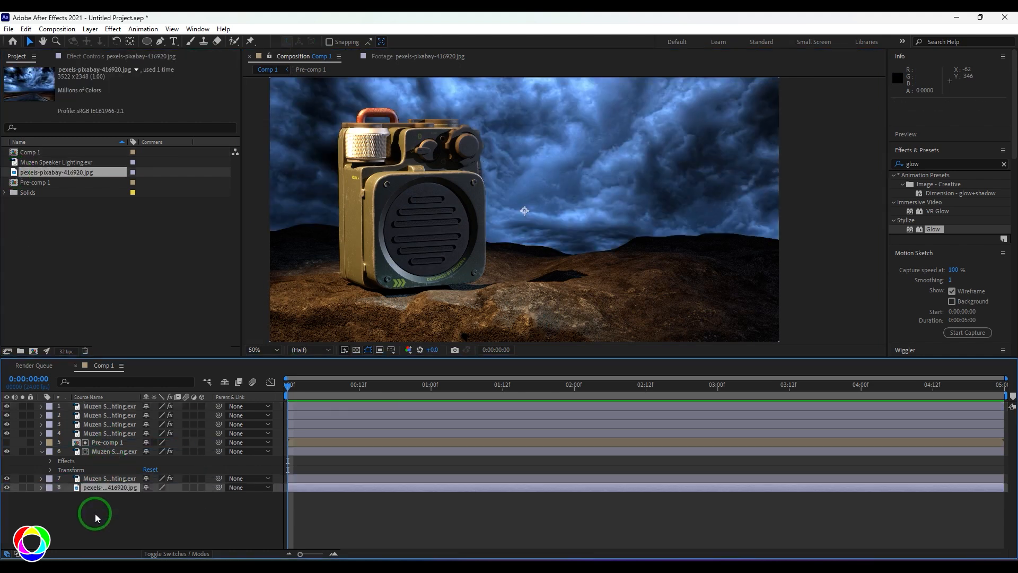
click(927, 164)
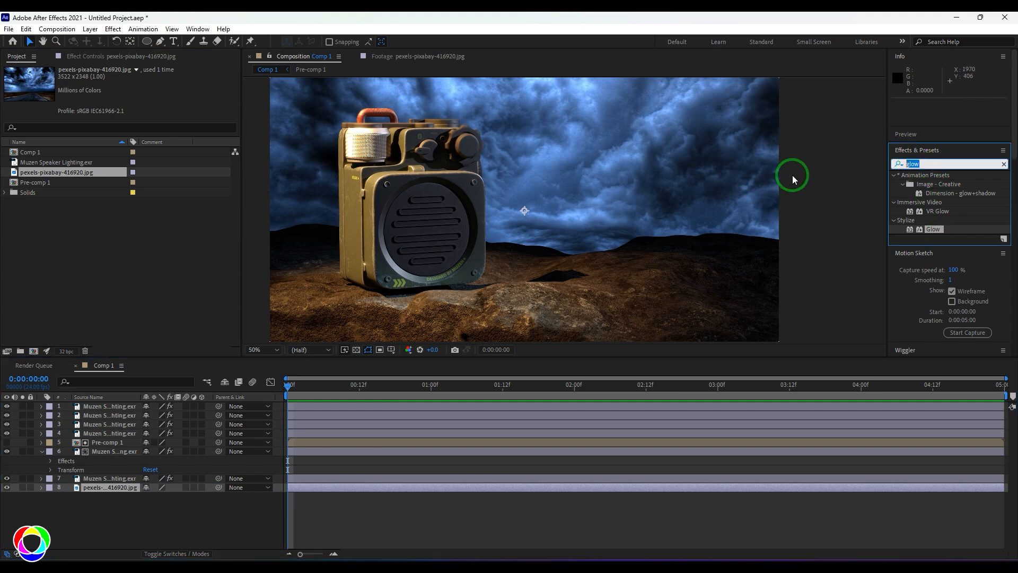
text(hue)
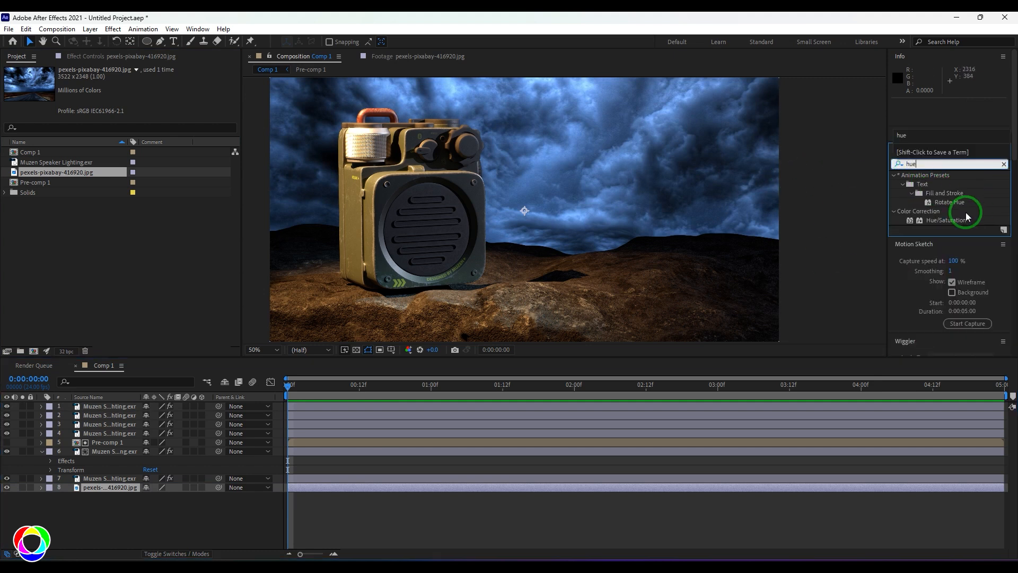
scroll(966, 213, down, 3)
scroll(966, 202, up, 3)
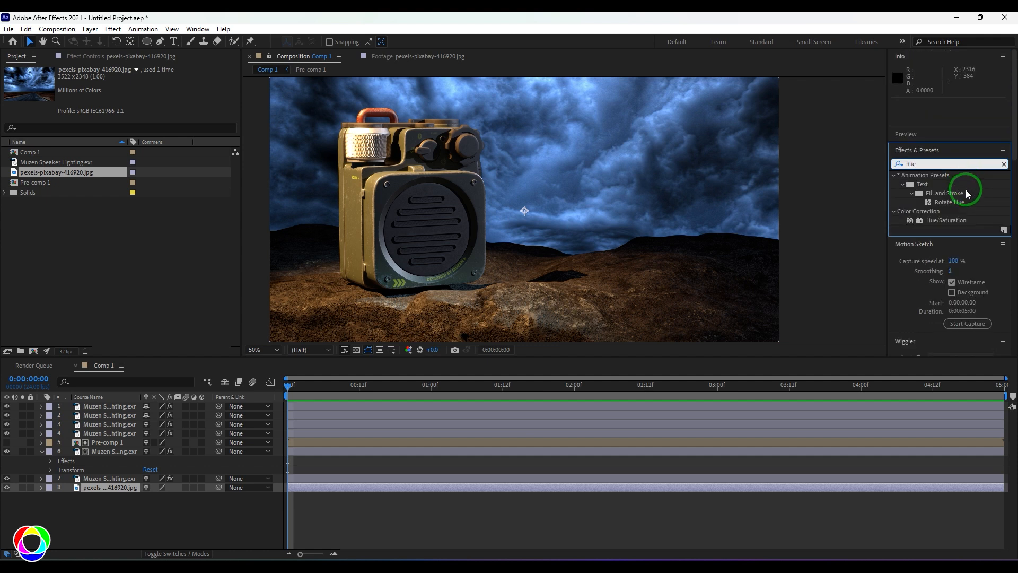
drag(920, 223, 90, 491)
drag(125, 174, 66, 177)
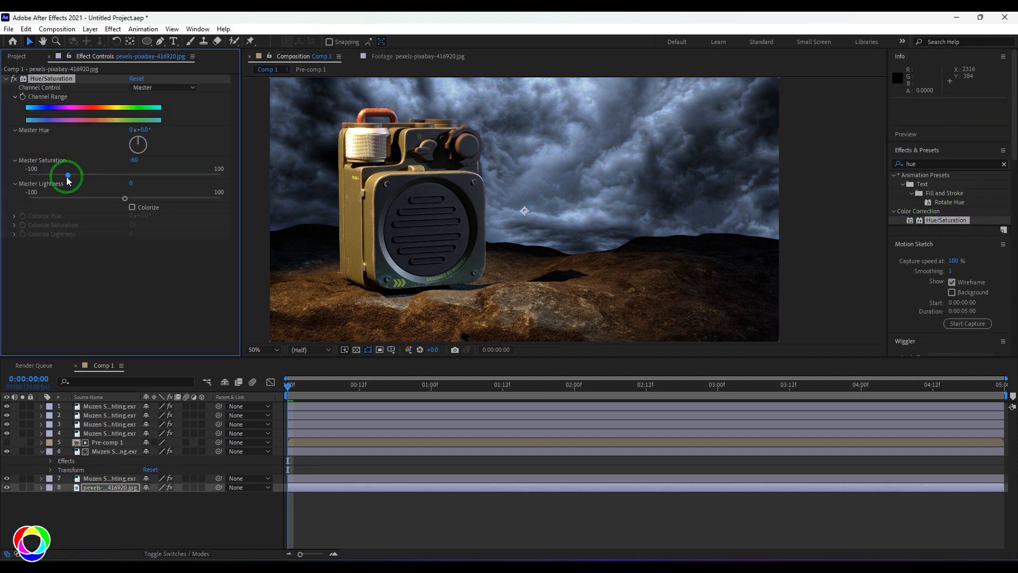
click(111, 504)
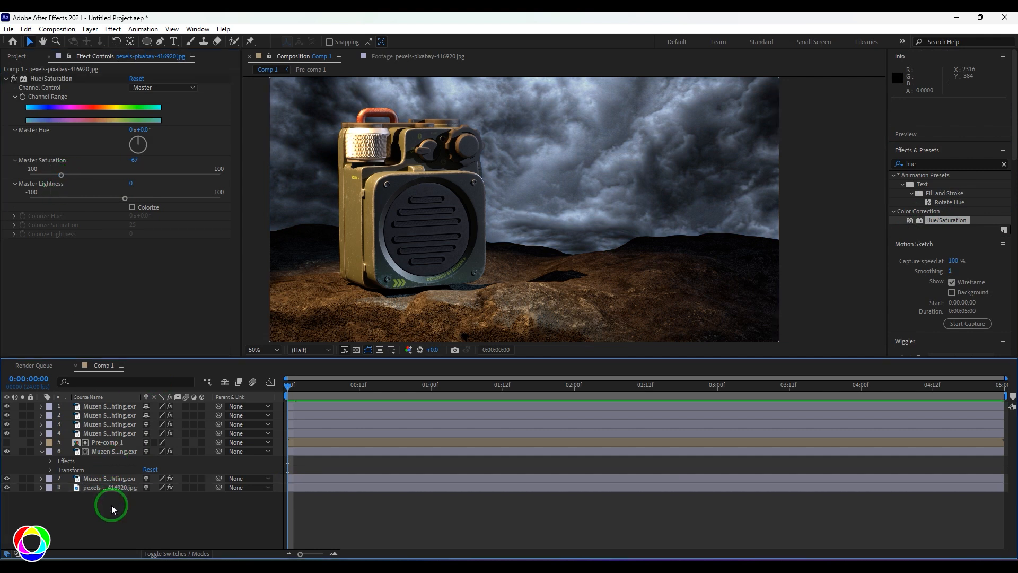
- Try darkening the sky layer with a Master Lightness of -43, and reset it to 0
click(104, 488)
drag(90, 199, 84, 199)
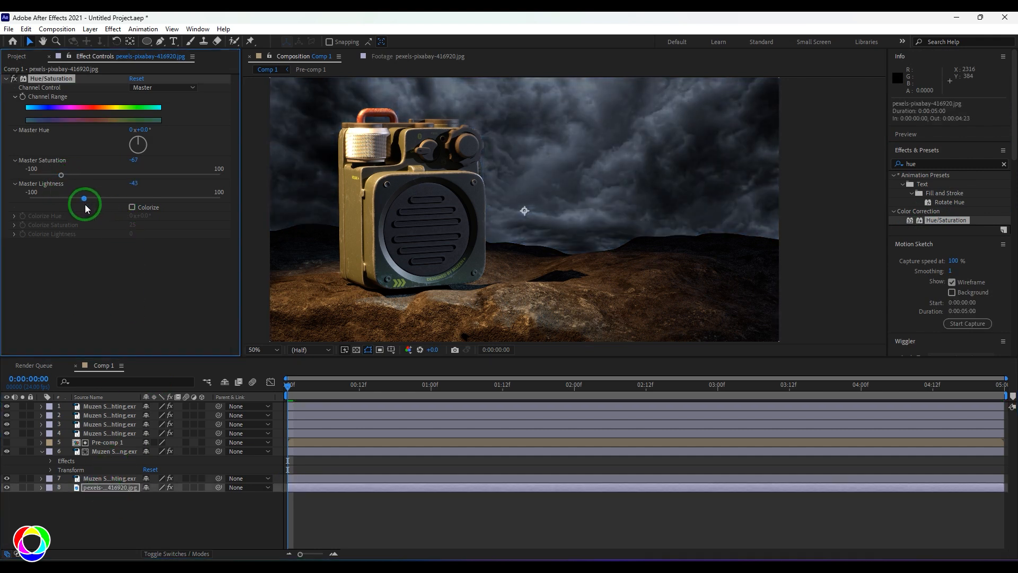
text(0)
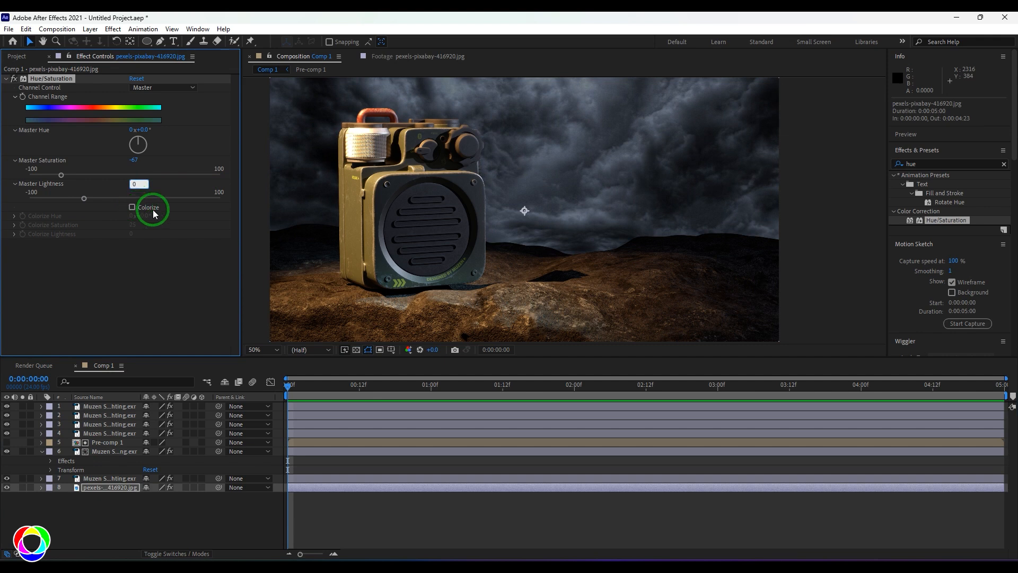
key(Return)
- Apply the Exposure effect to the sky layer with Exposure at -2.25 and Gamma Correction at 0.60
click(938, 164)
text(exp)
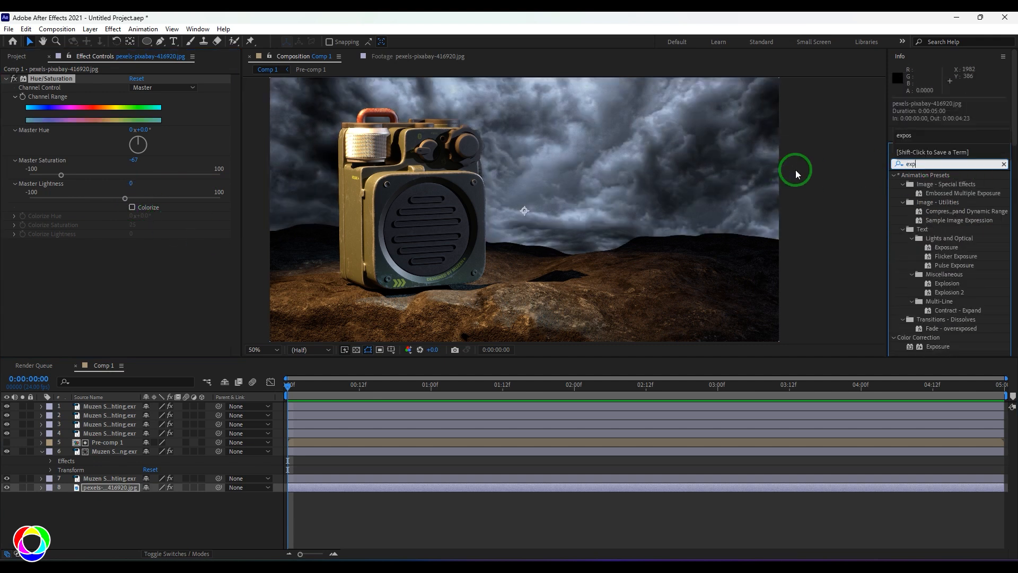
text(os)
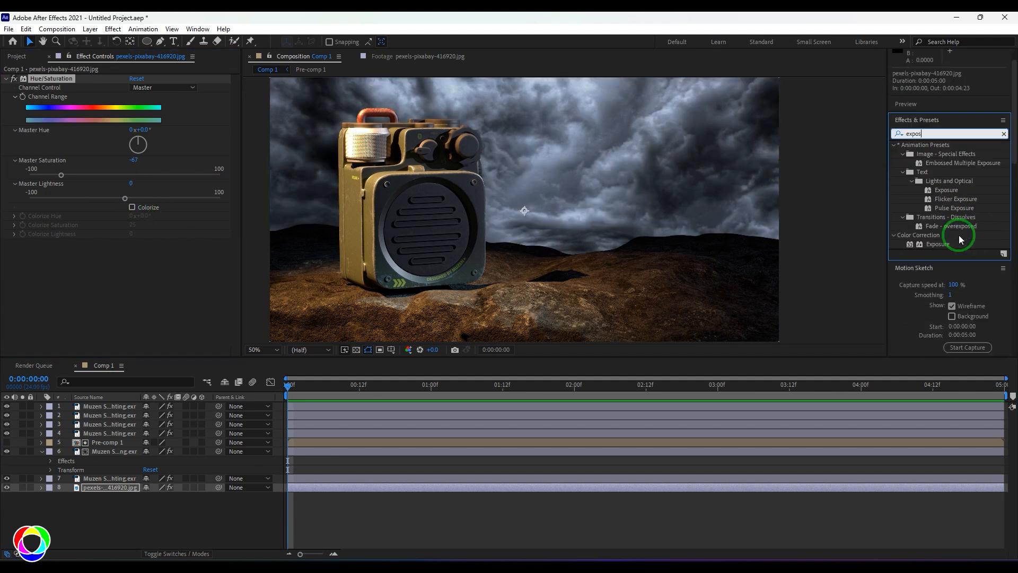
drag(925, 245, 103, 486)
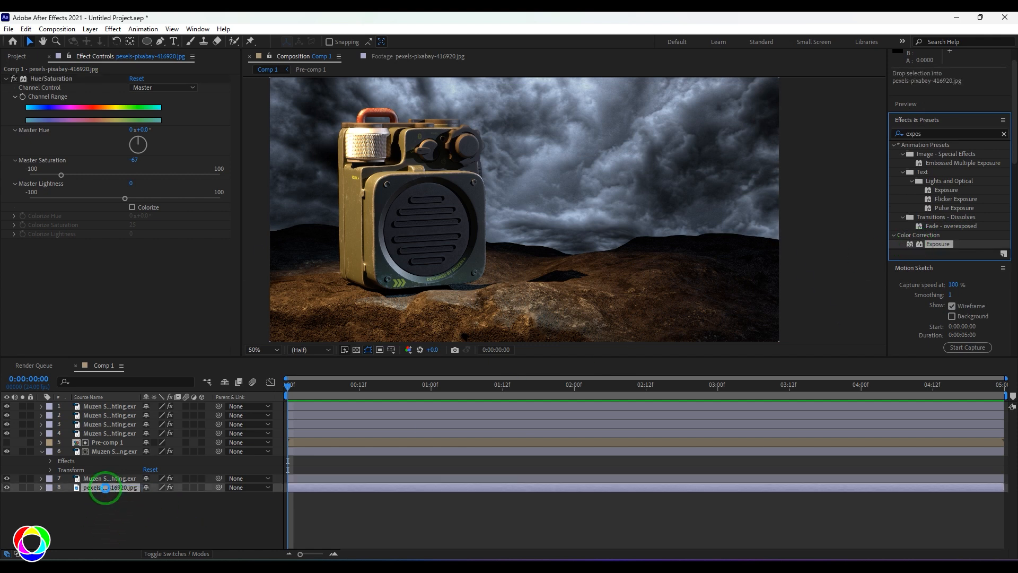
mouse_move(136, 269)
mouse_down()
mouse_move(11, 284)
mouse_move(116, 294)
mouse_move(86, 288)
mouse_move(115, 293)
mouse_move(142, 281)
mouse_up()
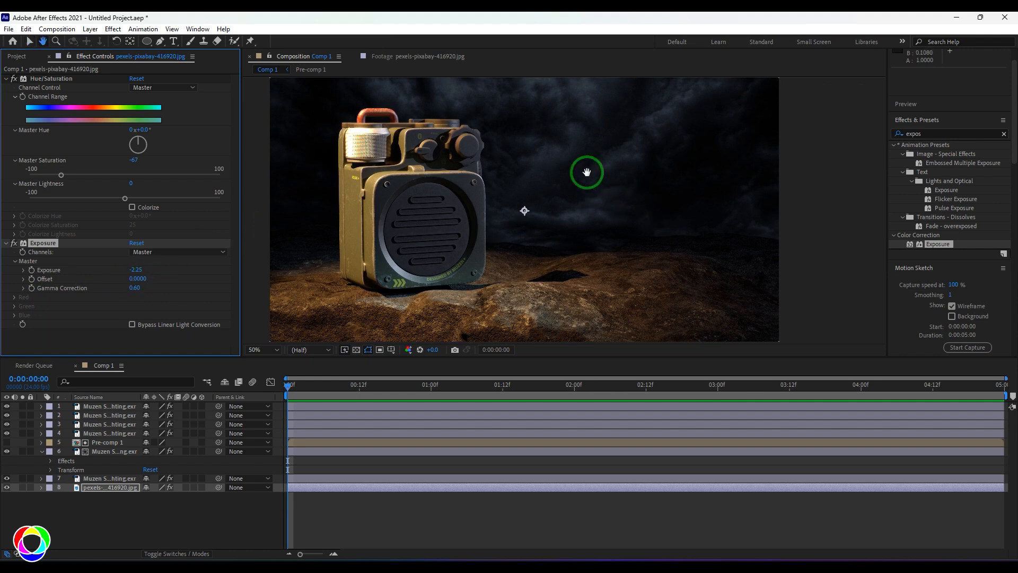
key(h)
mouse_move(587, 170)
mouse_down()
mouse_move(625, 201)
mouse_move(603, 176)
mouse_up()
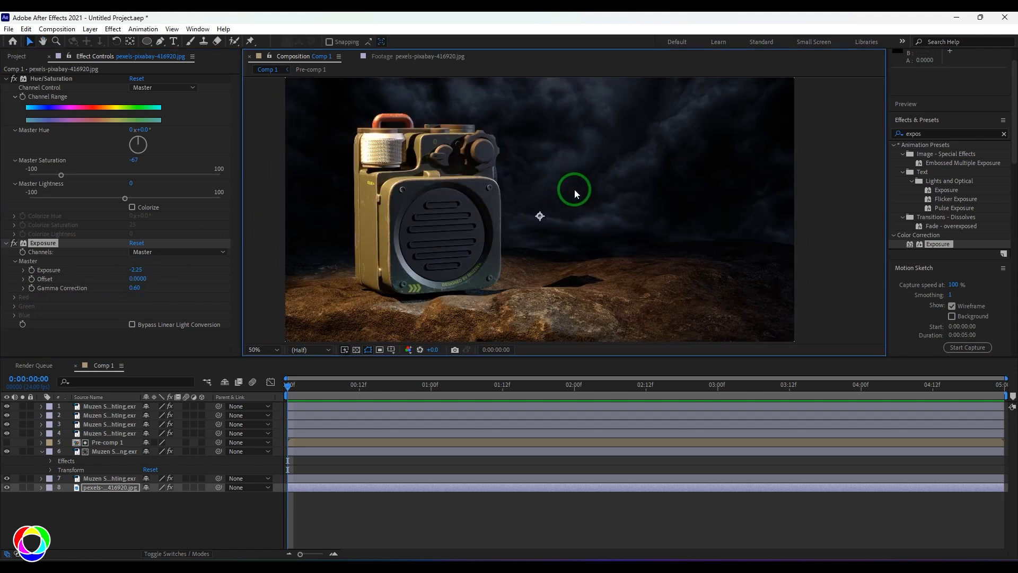
- Create a new 1920 x 1080 px solid layer in a light orange colour
click(100, 499)
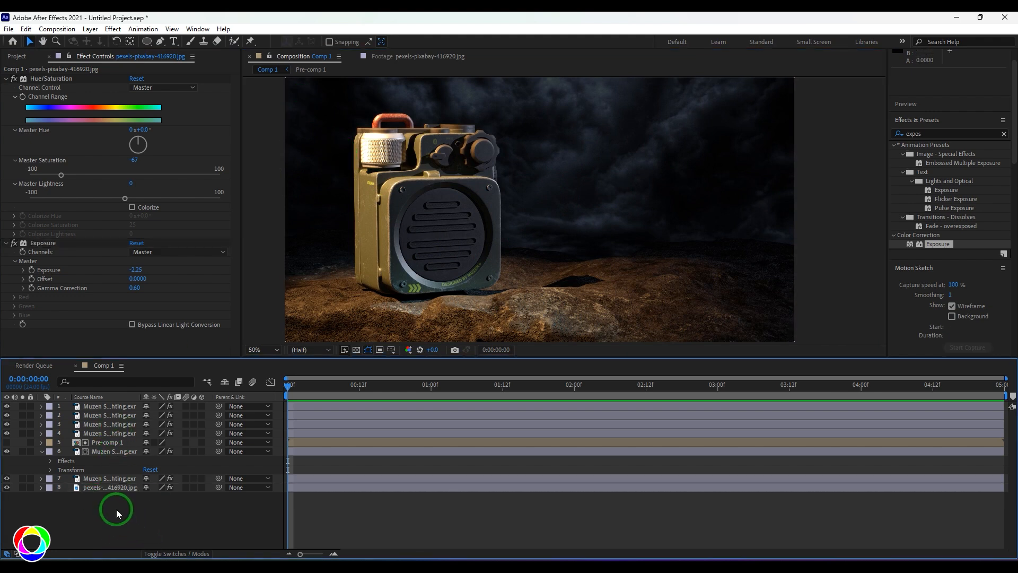
right_click(116, 509)
mouse_move(181, 378)
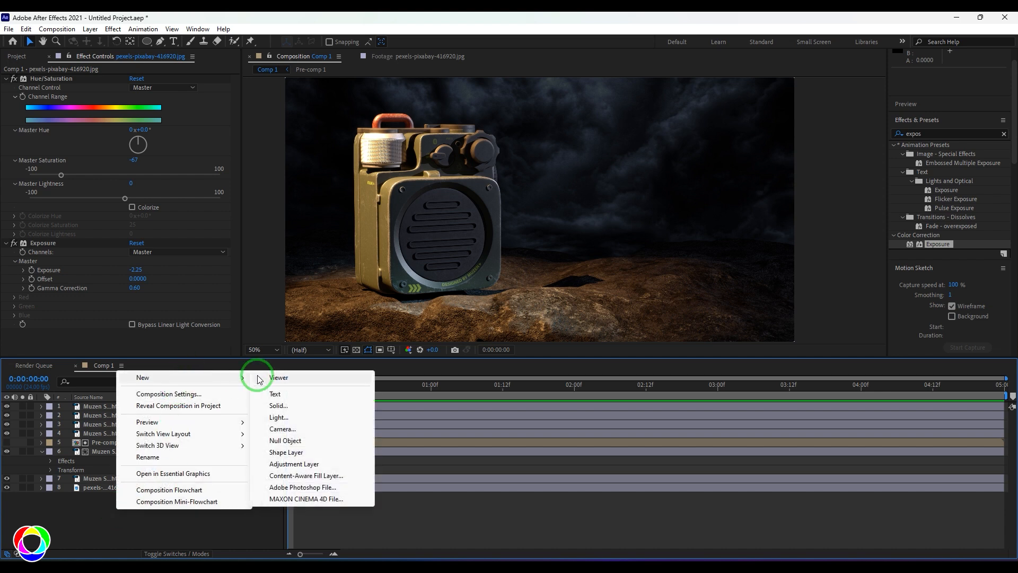
click(294, 406)
click(311, 336)
drag(248, 261, 184, 218)
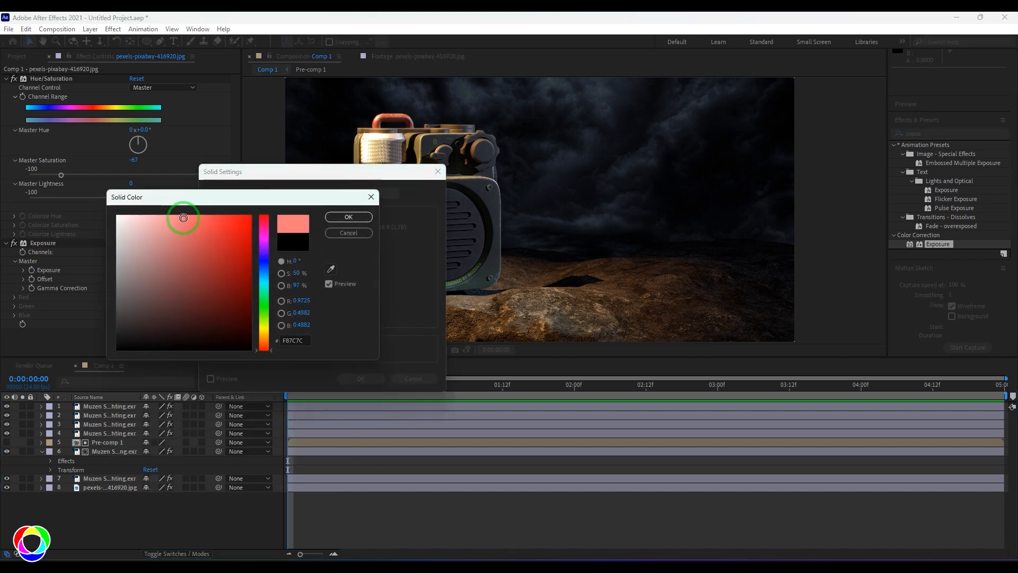
click(264, 337)
click(352, 217)
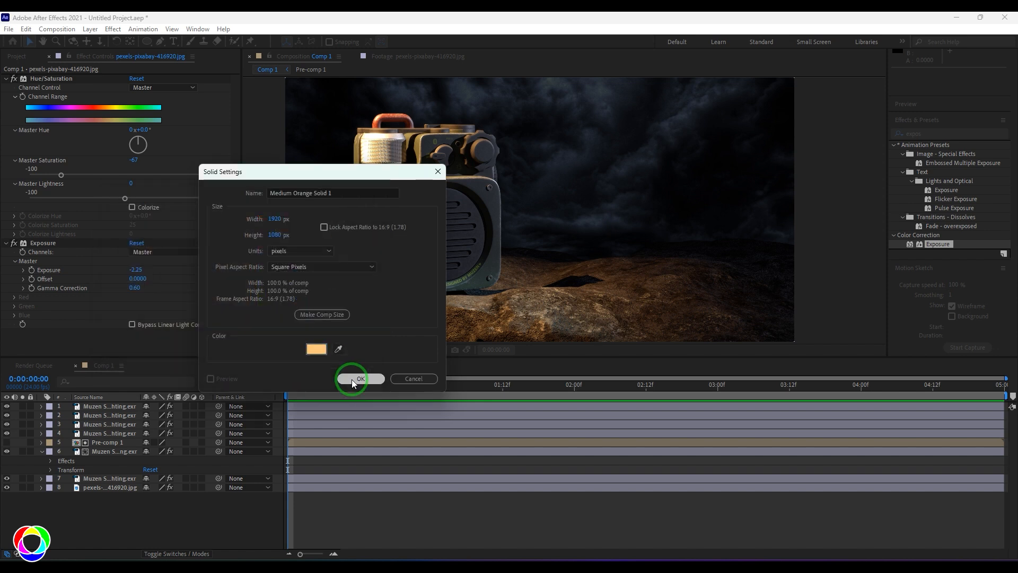
click(351, 379)
- Draw an elliptical mask about 134 by 124 px around the solid's upper-left corner and feather it 251 pixels
click(159, 43)
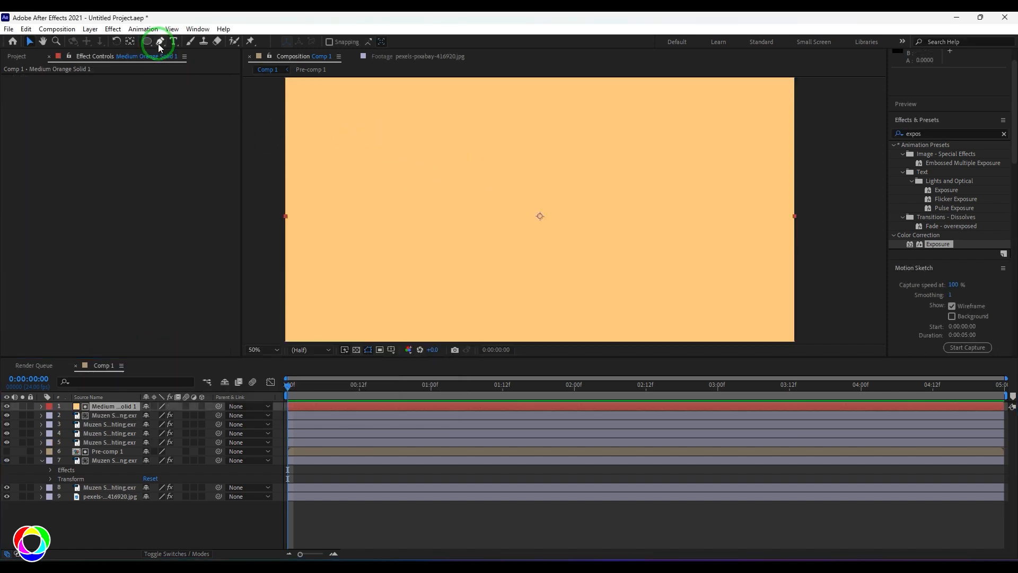
middle_drag(330, 127, 363, 221)
click(148, 52)
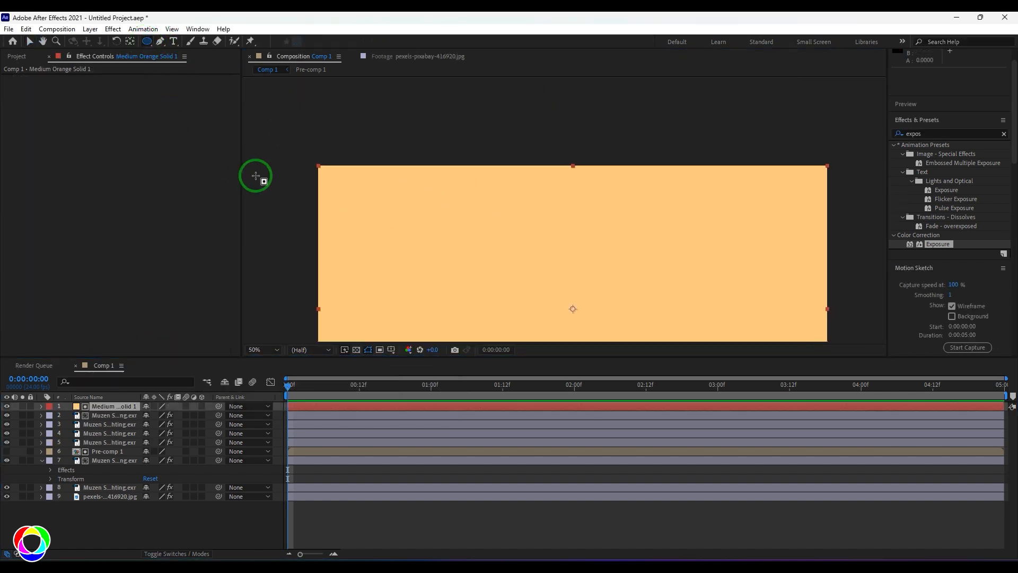
drag(284, 137, 320, 169)
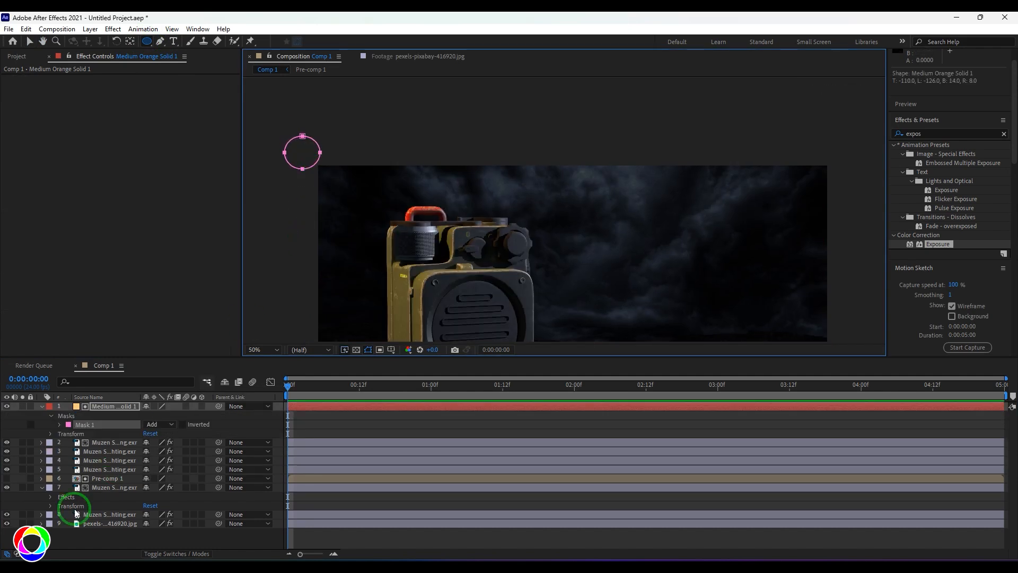
click(60, 424)
mouse_move(155, 443)
mouse_down()
mouse_move(261, 438)
mouse_move(382, 412)
mouse_move(269, 413)
mouse_up()
- Enlarge the elliptical mask, recentre it just outside the frame's upper-left corner, and set its feather to 630 pixels
click(79, 68)
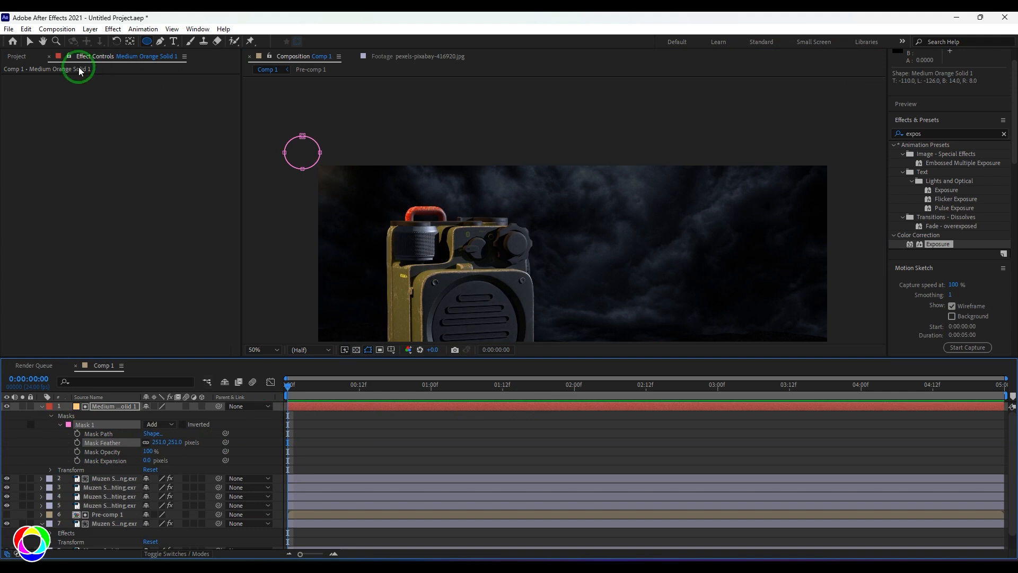
click(30, 40)
double_click(302, 136)
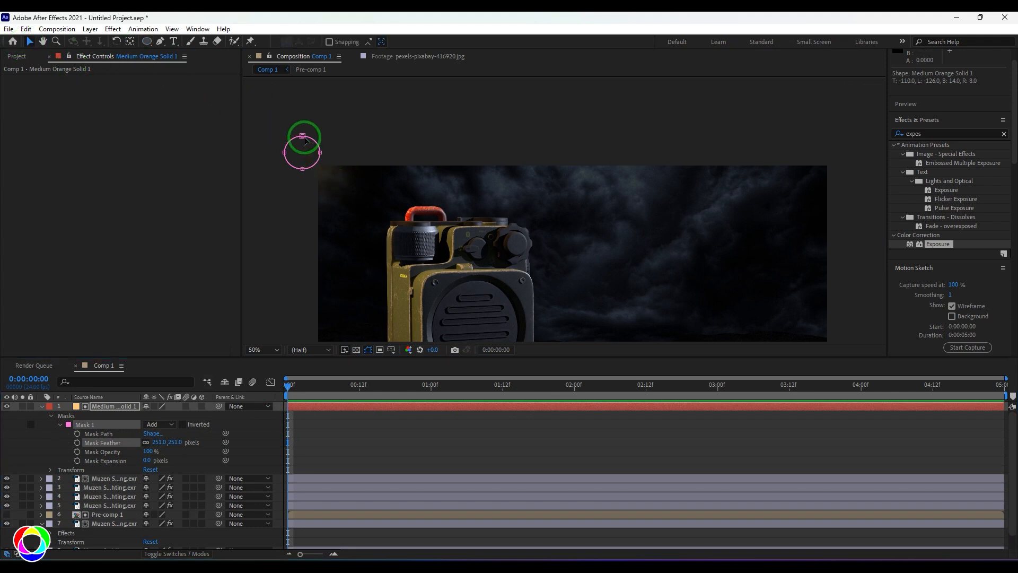
shift+drag(321, 170, 475, 247)
drag(363, 209, 300, 148)
drag(157, 442, 348, 430)
middle_drag(471, 219, 494, 133)
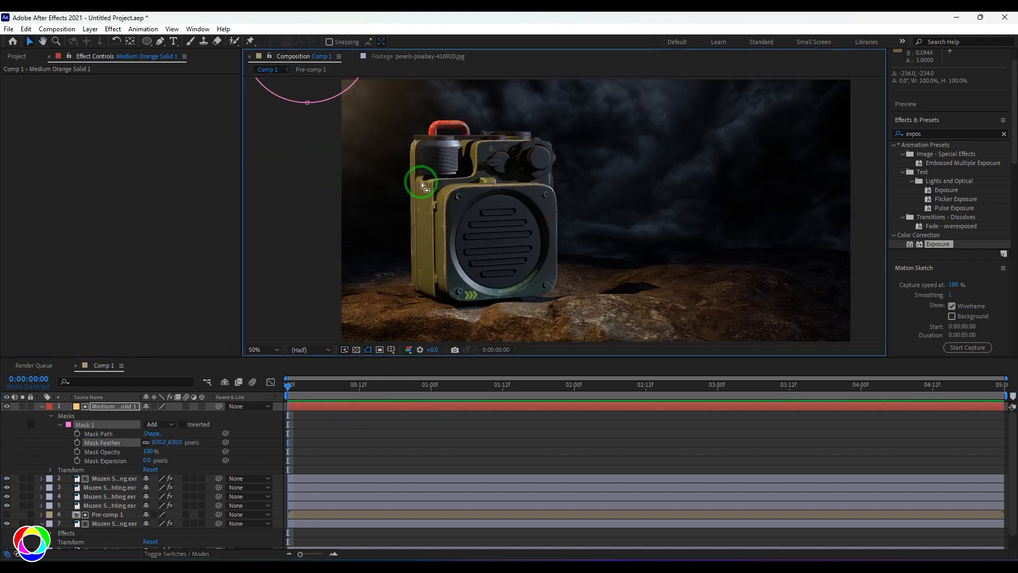
- Reshape the orange solid's mask into a wide, flattened ellipse by moving its side vertices outward and its lower vertex up
middle_drag(418, 179, 512, 236)
drag(346, 118, 263, 118)
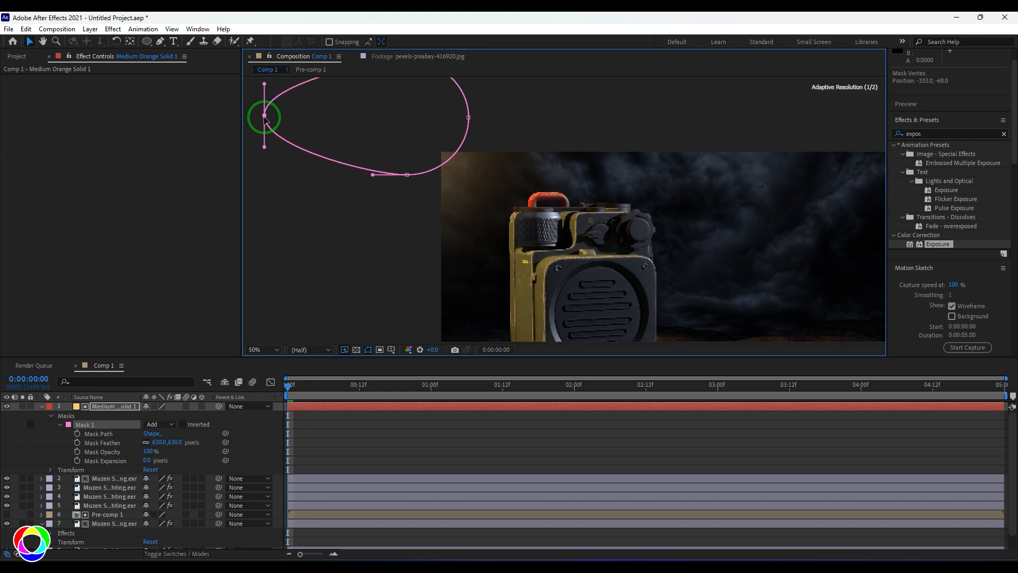
drag(471, 119, 552, 104)
drag(407, 174, 406, 151)
middle_drag(591, 223, 445, 139)
scroll(505, 204, down, 2)
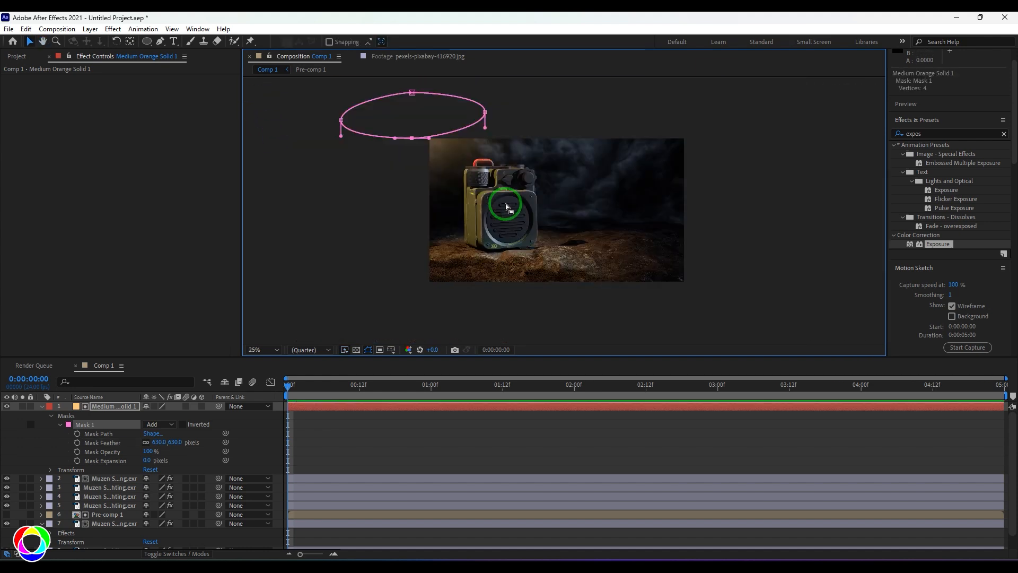
scroll(505, 204, up, 2)
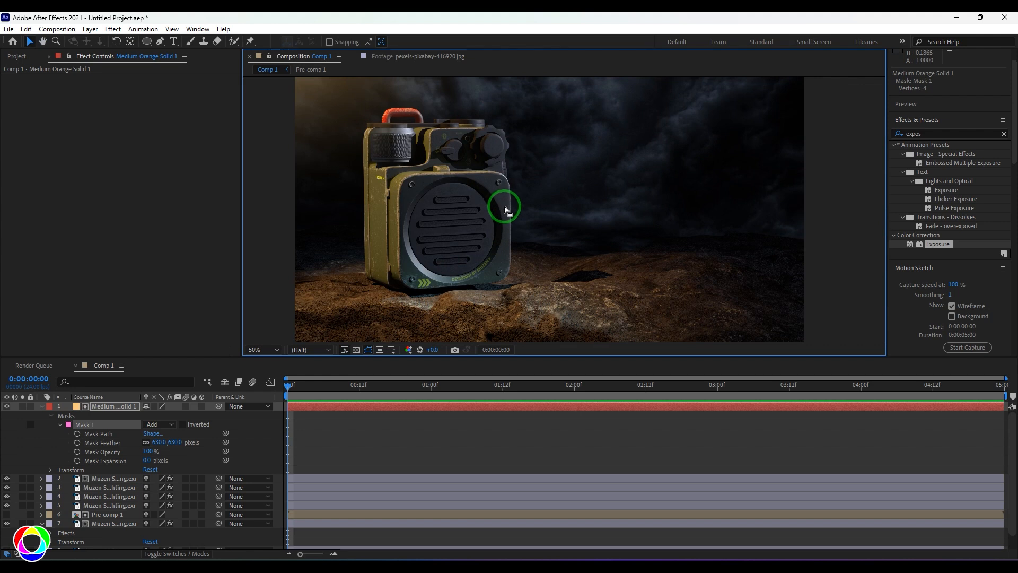